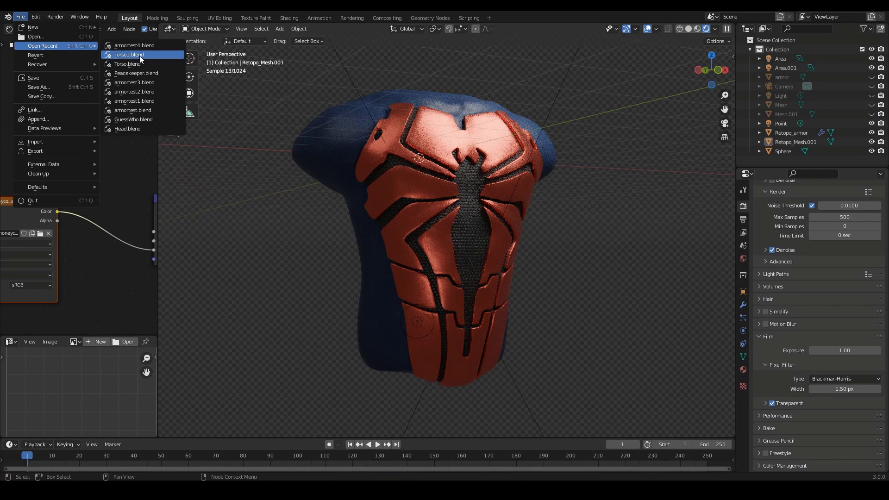
Step: Open the recent file Torso1.blend and view the torso model from the front
{"action": "left_click", "coordinate": [140, 55]}
{"action": "middle_click_drag", "start_coordinate": [543, 256], "coordinate": [565, 269]}
{"action": "key", "text": "n"}
{"action": "mouse_move", "coordinate": [565, 268]}
{"action": "left_mouse_down", "text": "alt"}
{"action": "mouse_move", "coordinate": [546, 270]}
{"action": "mouse_move", "coordinate": [555, 287]}
{"action": "mouse_move", "coordinate": [551, 271]}
{"action": "left_mouse_up", "text": "alt"}
{"action": "left_click_drag", "start_coordinate": [544, 284], "coordinate": [537, 273], "text": "ctrl+alt"}
{"action": "left_click_drag", "start_coordinate": [542, 281], "coordinate": [563, 271], "text": "alt"}
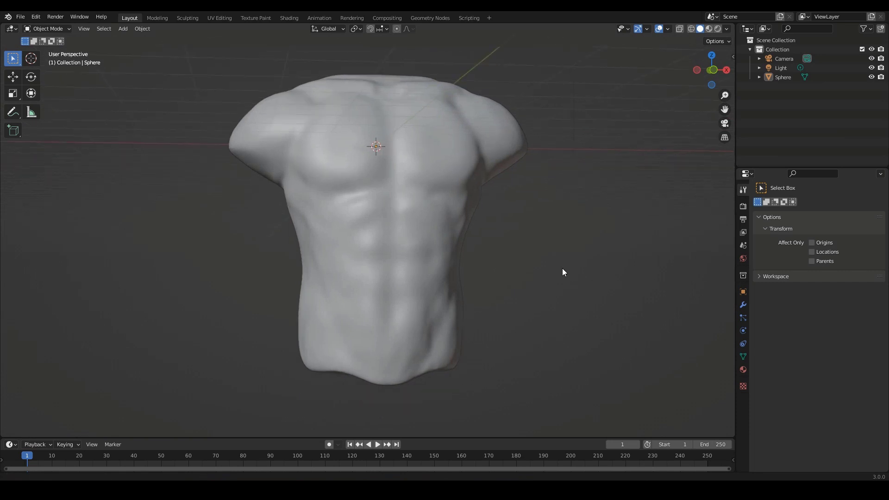
{"action": "scroll", "coordinate": [578, 256], "scroll_direction": "up", "scroll_amount": 2}
{"action": "middle_click_drag", "start_coordinate": [579, 255], "coordinate": [566, 276]}
{"action": "scroll", "coordinate": [574, 271], "scroll_direction": "down", "scroll_amount": 5}
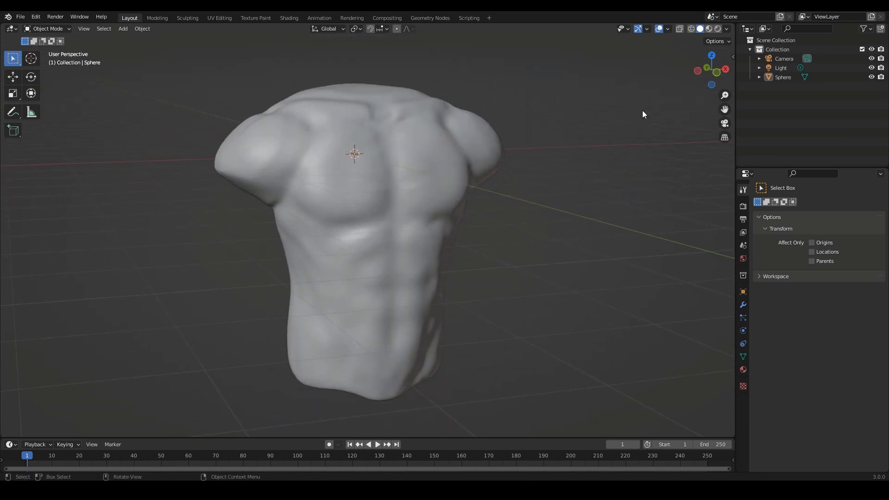
Step: Start the Shortcut VUr key display, switch to the Item properties and hide the sidebar
{"action": "key", "text": "n"}
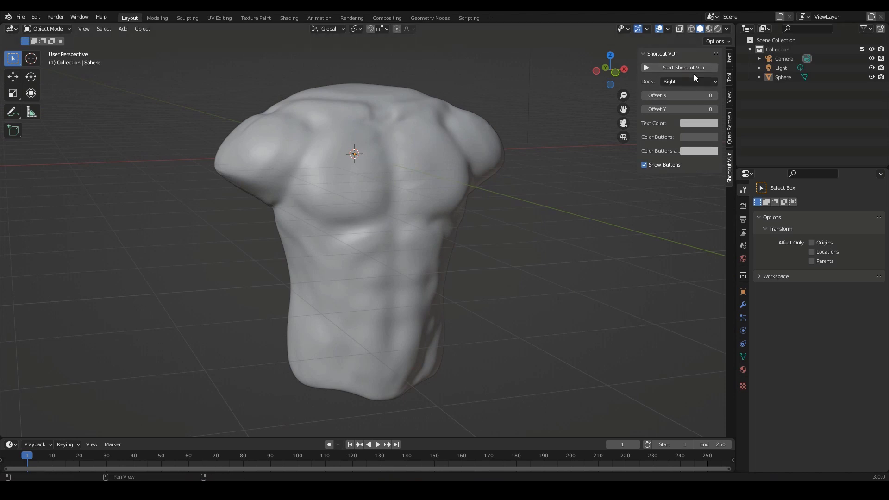
{"action": "left_click", "coordinate": [729, 59]}
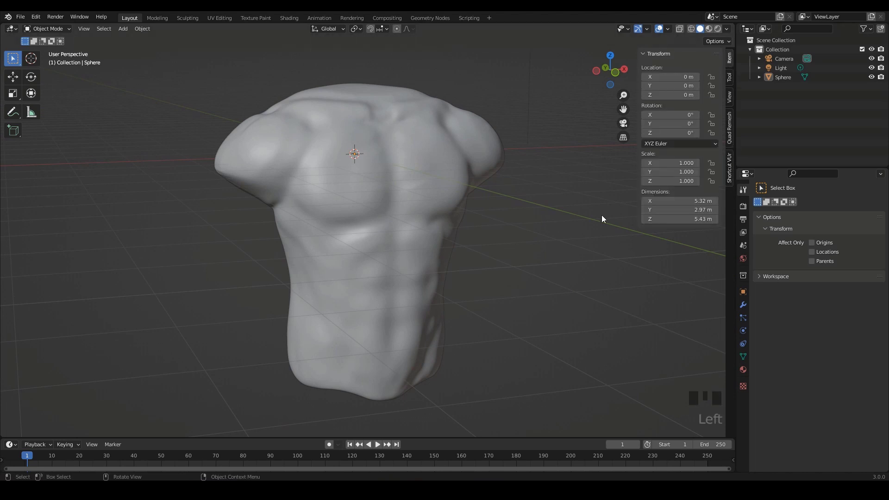
{"action": "key", "text": "n"}
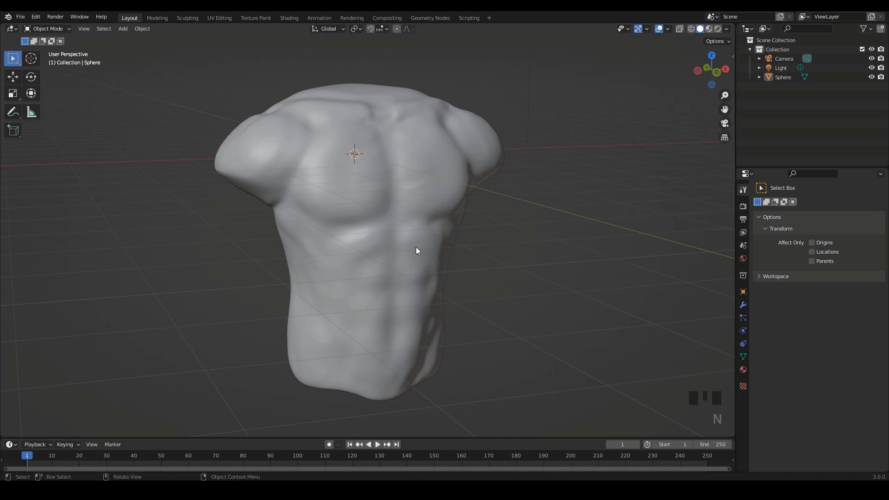
{"action": "middle_click_drag", "start_coordinate": [578, 268], "coordinate": [542, 283]}
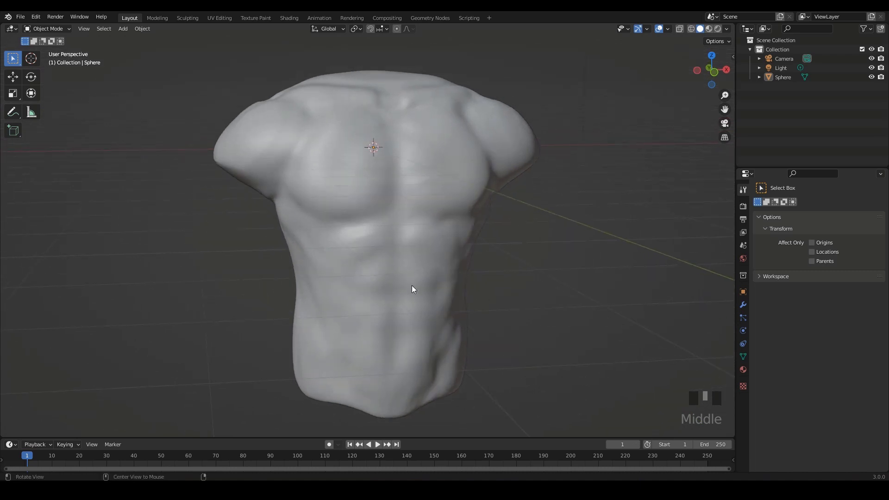
Step: Put the torso mesh into Sculpt Mode and choose the Mask brush
{"action": "left_click", "coordinate": [398, 277]}
{"action": "key", "text": "ctrl+Tab"}
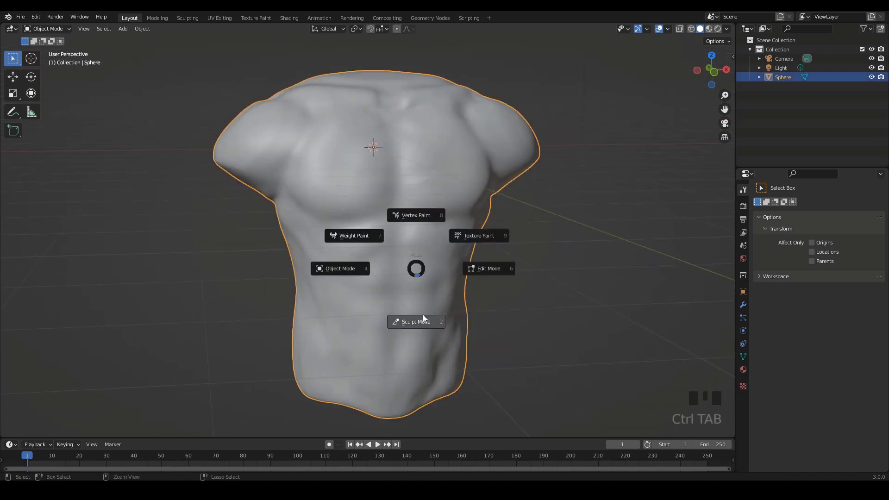
{"action": "left_click", "coordinate": [401, 291]}
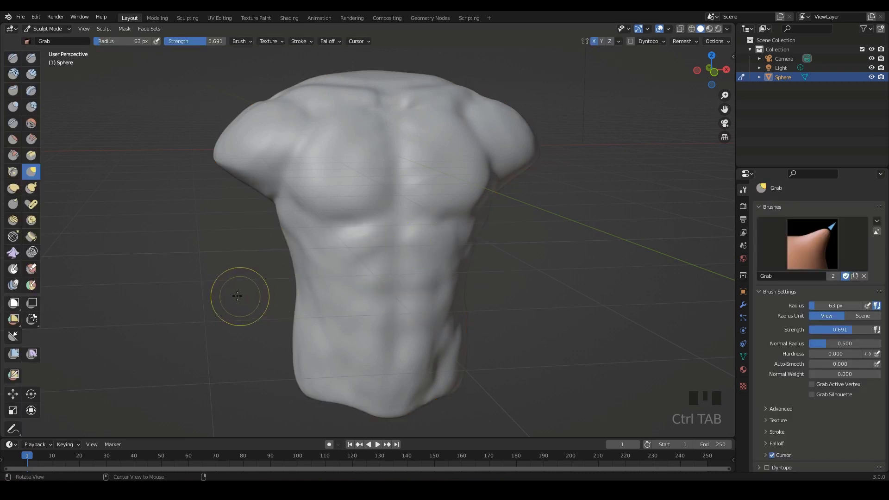
{"action": "mouse_move", "coordinate": [238, 298]}
{"action": "middle_mouse_down"}
{"action": "mouse_move", "coordinate": [307, 298]}
{"action": "mouse_move", "coordinate": [333, 315]}
{"action": "mouse_move", "coordinate": [362, 302]}
{"action": "mouse_move", "coordinate": [365, 156]}
{"action": "middle_mouse_up"}
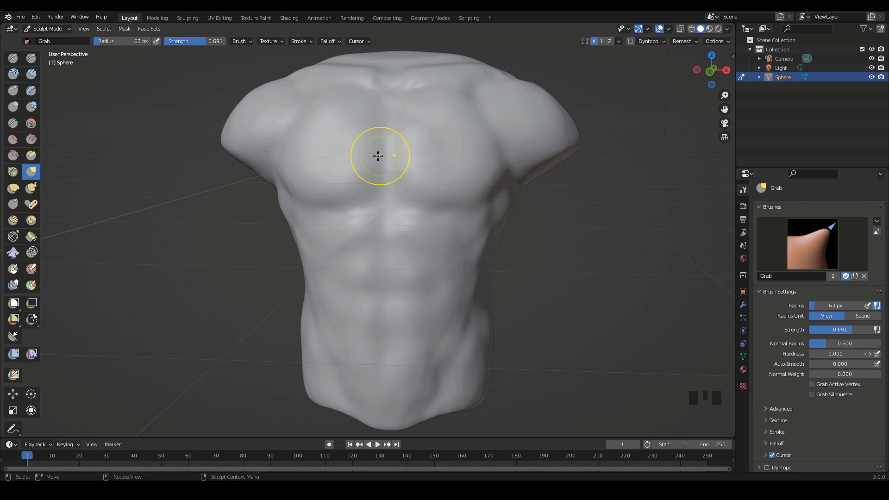
{"action": "left_click", "coordinate": [15, 271]}
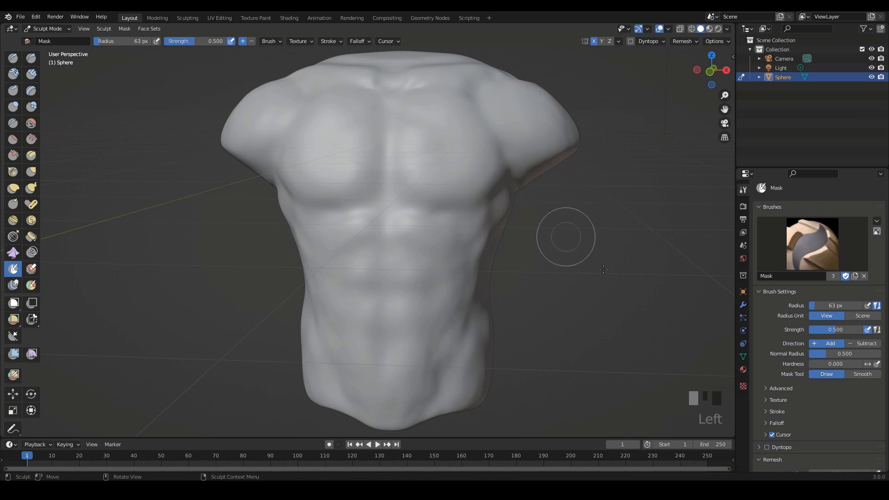
Step: Enable Stabilize Stroke for the Mask brush with a 62 px radius and a factor of 0.760
{"action": "middle_click_drag", "start_coordinate": [793, 352], "coordinate": [816, 260]}
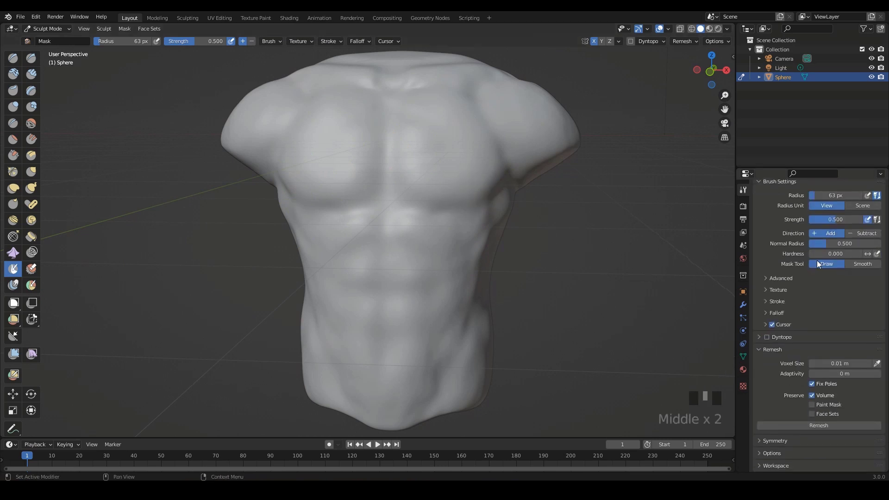
{"action": "left_click", "coordinate": [777, 302]}
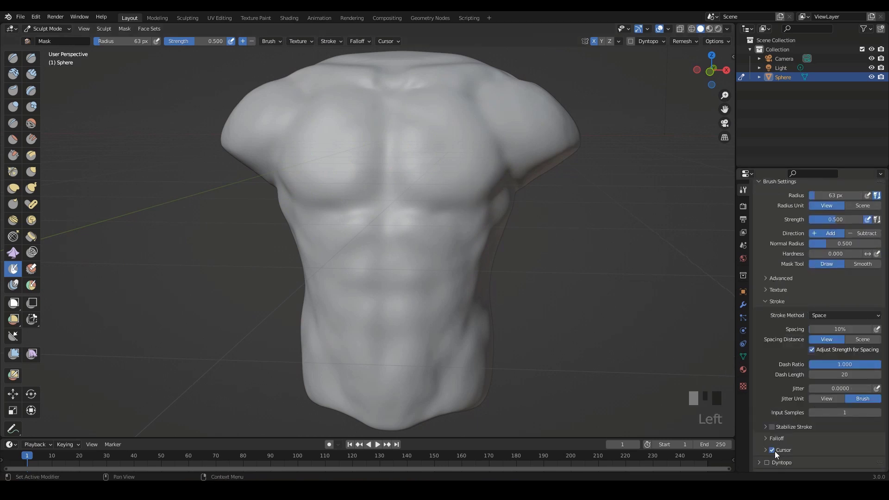
{"action": "middle_click_drag", "start_coordinate": [777, 419], "coordinate": [781, 397]}
{"action": "left_click", "coordinate": [764, 379]}
{"action": "left_click_drag", "start_coordinate": [859, 403], "coordinate": [833, 403]}
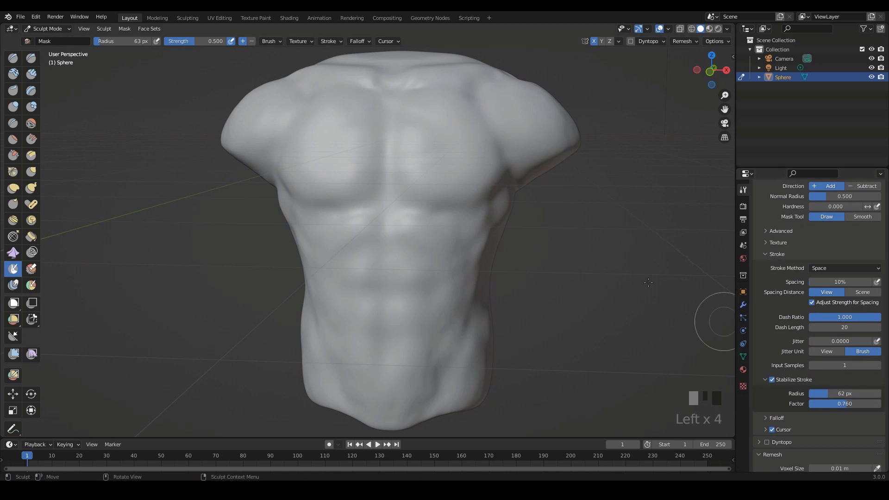
Step: Reduce the Mask brush radius to 28 px to suit the upper chest
{"action": "middle_click_drag", "start_coordinate": [532, 213], "coordinate": [707, 315]}
{"action": "middle_click_drag", "start_coordinate": [566, 240], "coordinate": [624, 42]}
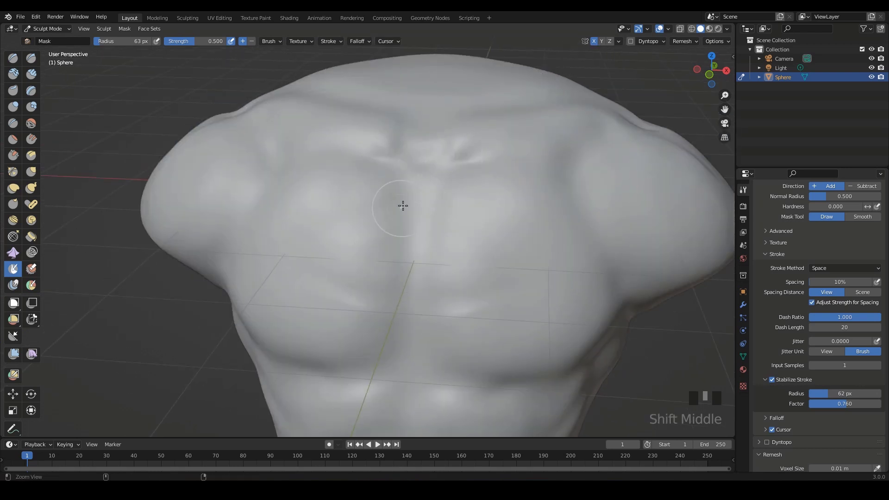
{"action": "middle_click_drag", "start_coordinate": [402, 204], "coordinate": [408, 229], "text": "ctrl"}
{"action": "middle_click_drag", "start_coordinate": [408, 230], "coordinate": [412, 209], "text": "shift"}
{"action": "mouse_move", "coordinate": [412, 209]}
{"action": "middle_mouse_down", "text": "ctrl"}
{"action": "mouse_move", "coordinate": [411, 194]}
{"action": "mouse_move", "coordinate": [440, 200]}
{"action": "mouse_move", "coordinate": [409, 200]}
{"action": "mouse_move", "coordinate": [423, 191]}
{"action": "mouse_move", "coordinate": [397, 204]}
{"action": "mouse_move", "coordinate": [591, 235]}
{"action": "middle_mouse_up", "text": "ctrl"}
{"action": "key", "text": "f"}
{"action": "left_click", "coordinate": [405, 190]}
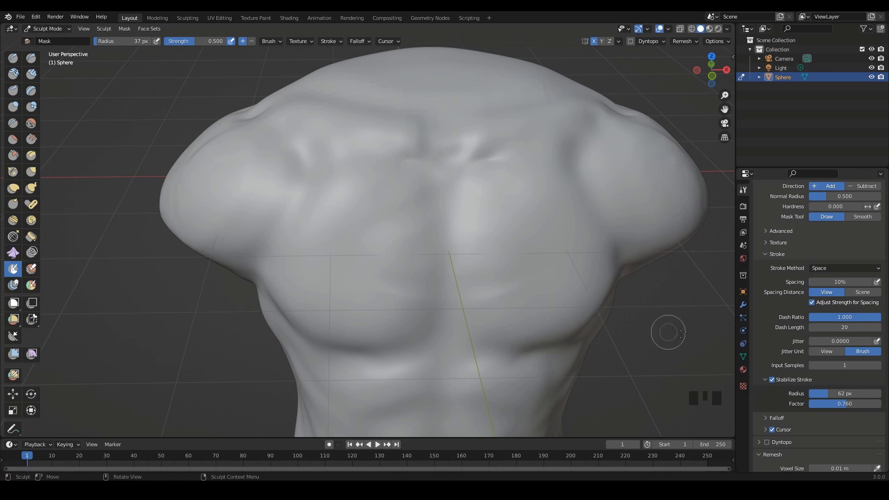
{"action": "left_click", "coordinate": [661, 347]}
{"action": "mouse_move", "coordinate": [661, 347]}
{"action": "middle_mouse_down", "text": "ctrl"}
{"action": "mouse_move", "coordinate": [641, 357]}
{"action": "mouse_move", "coordinate": [652, 343]}
{"action": "middle_mouse_up", "text": "ctrl"}
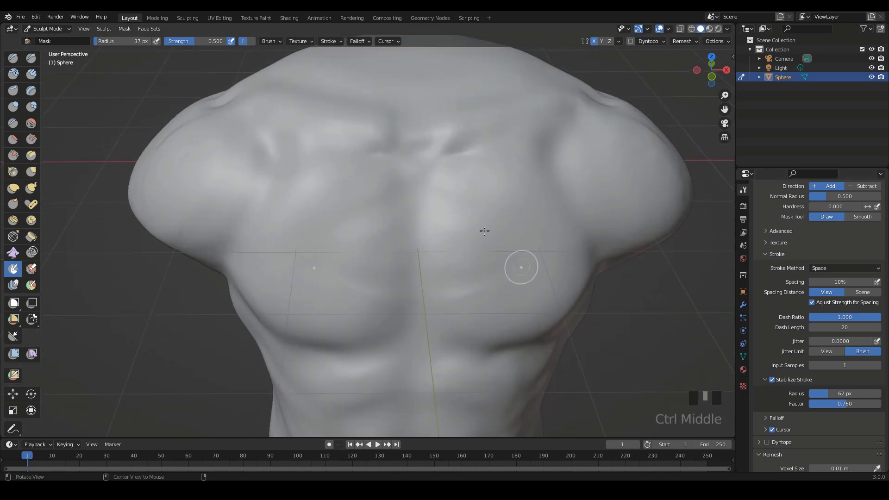
{"action": "mouse_move", "coordinate": [484, 231]}
{"action": "middle_mouse_down", "text": "ctrl"}
{"action": "mouse_move", "coordinate": [411, 191]}
{"action": "mouse_move", "coordinate": [429, 221]}
{"action": "mouse_move", "coordinate": [387, 221]}
{"action": "mouse_move", "coordinate": [318, 176]}
{"action": "mouse_move", "coordinate": [324, 163]}
{"action": "mouse_move", "coordinate": [354, 185]}
{"action": "mouse_move", "coordinate": [353, 197]}
{"action": "mouse_move", "coordinate": [327, 177]}
{"action": "mouse_move", "coordinate": [344, 179]}
{"action": "middle_mouse_up", "text": "ctrl"}
{"action": "key", "text": "f"}
{"action": "left_click", "coordinate": [334, 181]}
{"action": "key", "text": "f"}
{"action": "left_click", "coordinate": [343, 181]}
{"action": "key", "text": "f"}
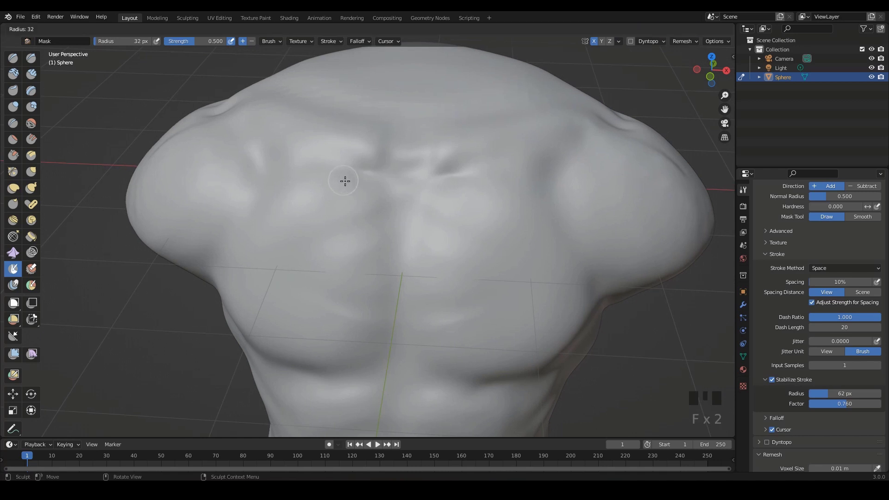
{"action": "left_click", "coordinate": [343, 181]}
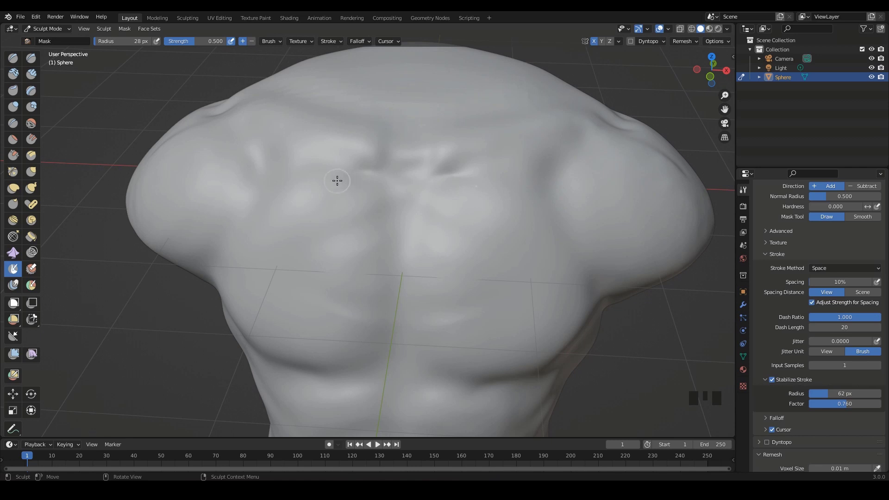
Step: Mask a curved neckline across the upper chest below the collarbones, using brush strength 1.000 and radius 20 px
{"action": "key", "text": "shift+f"}
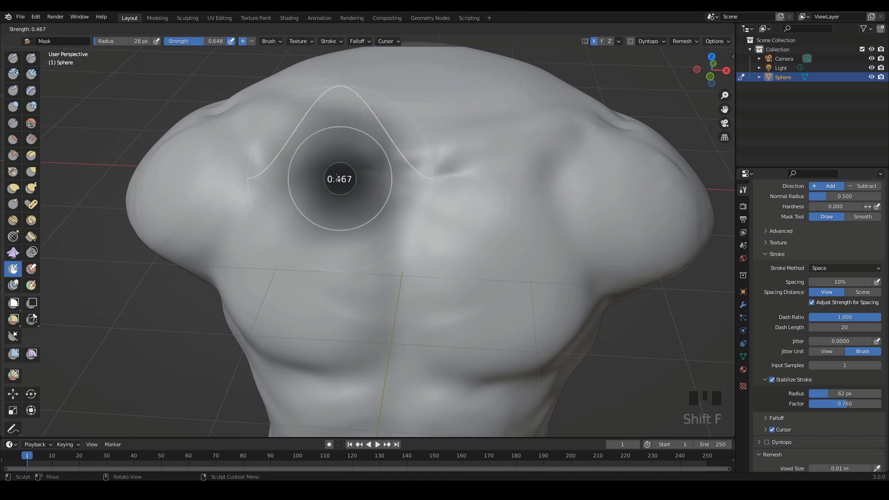
{"action": "left_click", "coordinate": [367, 181]}
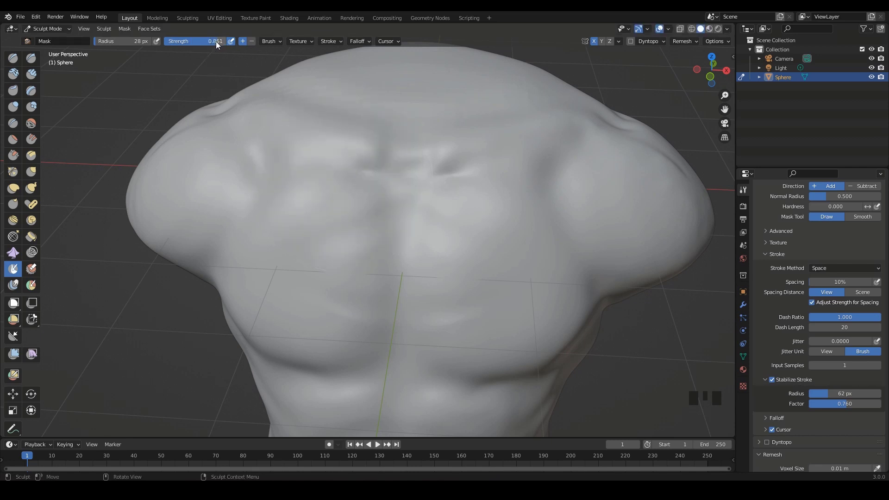
{"action": "left_click_drag", "start_coordinate": [252, 44], "coordinate": [275, 44]}
{"action": "middle_click_drag", "start_coordinate": [370, 184], "coordinate": [377, 220]}
{"action": "mouse_move", "coordinate": [377, 220]}
{"action": "middle_mouse_down", "text": "shift"}
{"action": "mouse_move", "coordinate": [407, 205]}
{"action": "mouse_move", "coordinate": [397, 212]}
{"action": "mouse_move", "coordinate": [383, 200]}
{"action": "mouse_move", "coordinate": [373, 210]}
{"action": "mouse_move", "coordinate": [349, 182]}
{"action": "middle_mouse_up", "text": "shift"}
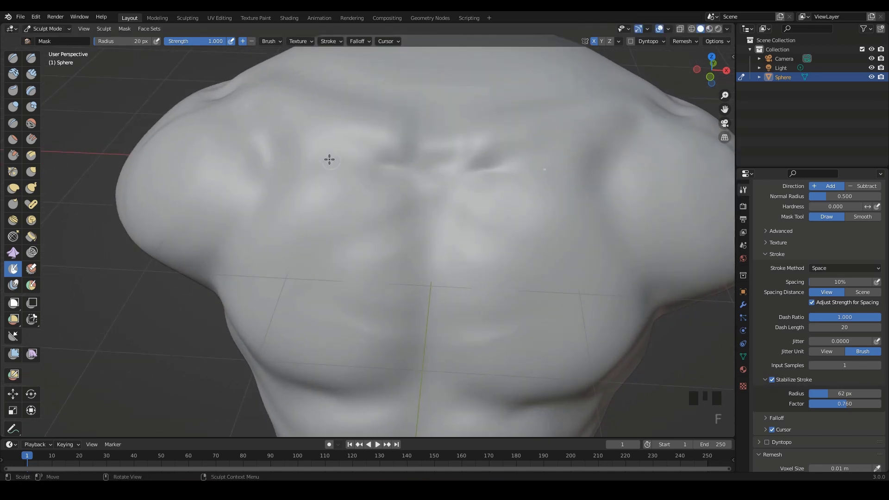
{"action": "left_click_drag", "start_coordinate": [328, 157], "coordinate": [455, 187]}
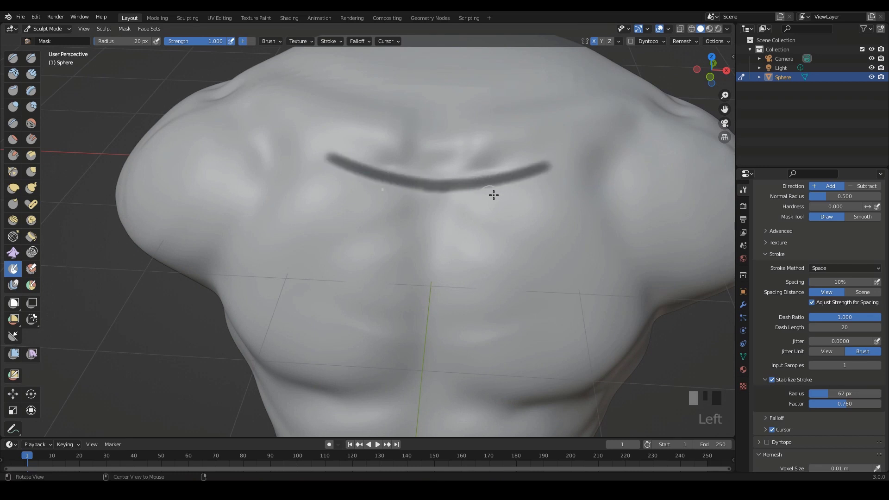
Step: Mask mirrored diagonal lines from the neckline's ends down toward the armpits with a 16 px brush radius
{"action": "mouse_move", "coordinate": [493, 195]}
{"action": "middle_mouse_down"}
{"action": "mouse_move", "coordinate": [466, 188]}
{"action": "mouse_move", "coordinate": [476, 159]}
{"action": "mouse_move", "coordinate": [439, 153]}
{"action": "middle_mouse_up"}
{"action": "key", "text": "f"}
{"action": "left_click", "coordinate": [367, 146]}
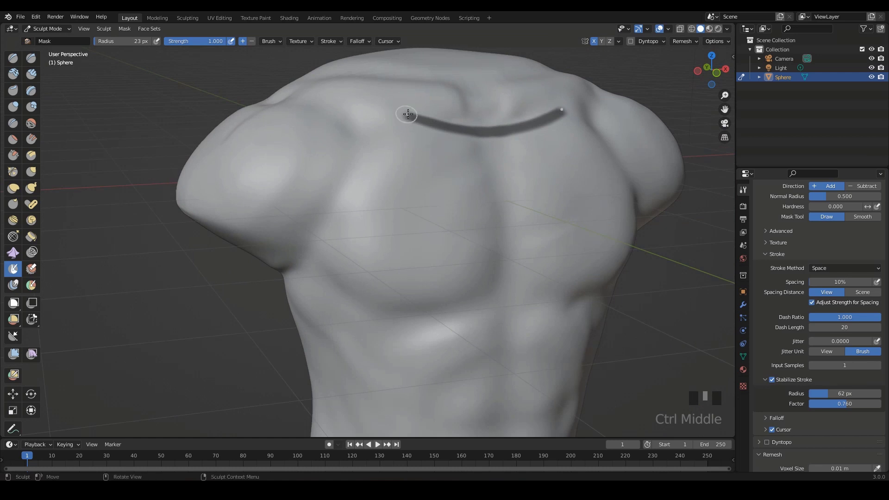
{"action": "key", "text": "f"}
{"action": "left_click_drag", "start_coordinate": [405, 117], "coordinate": [404, 119]}
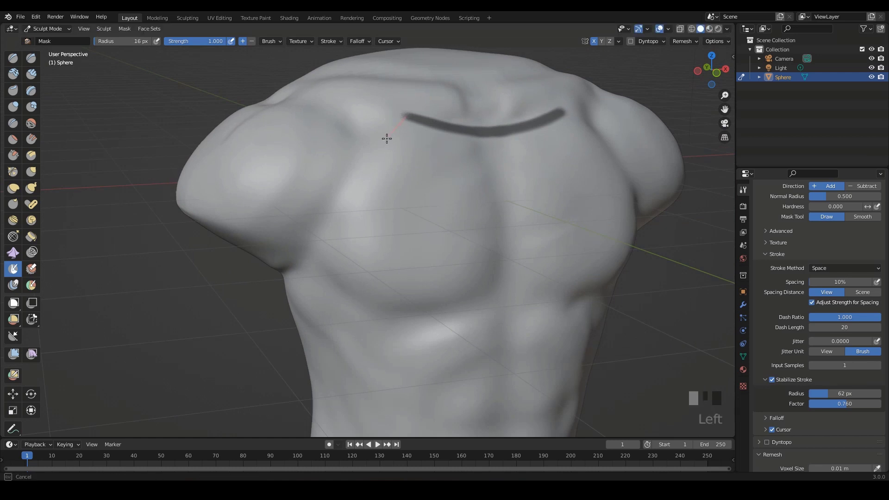
{"action": "left_click_drag", "start_coordinate": [365, 175], "coordinate": [333, 221]}
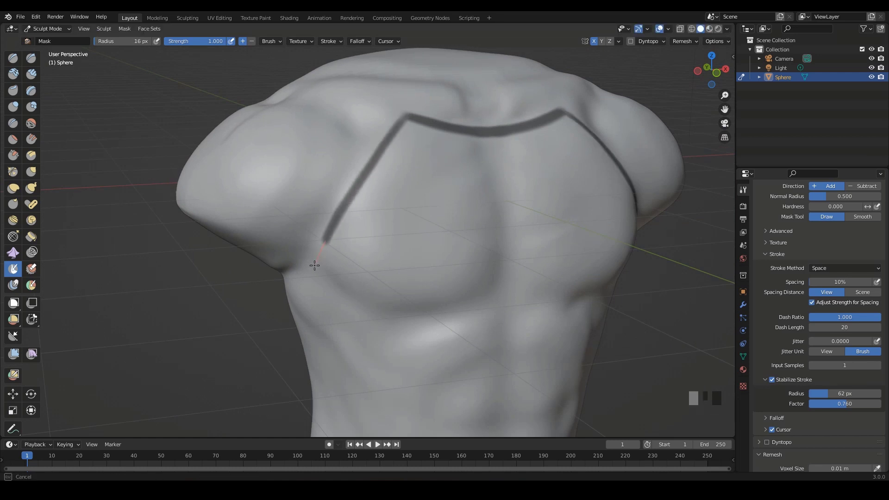
Step: Extend the mask outline below the armpit with two short, nearly parallel downward strokes
{"action": "mouse_move", "coordinate": [385, 274]}
{"action": "middle_mouse_down", "text": "shift"}
{"action": "mouse_move", "coordinate": [347, 215]}
{"action": "mouse_move", "coordinate": [387, 202]}
{"action": "mouse_move", "coordinate": [367, 171]}
{"action": "mouse_move", "coordinate": [383, 149]}
{"action": "middle_mouse_up", "text": "shift"}
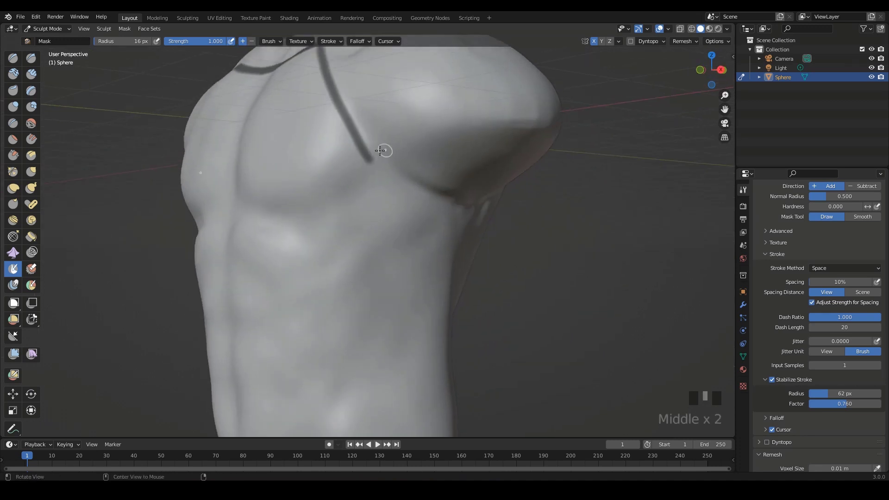
{"action": "left_click_drag", "start_coordinate": [373, 168], "coordinate": [364, 226]}
{"action": "mouse_move", "coordinate": [366, 148]}
{"action": "left_mouse_down"}
{"action": "mouse_move", "coordinate": [383, 167]}
{"action": "mouse_move", "coordinate": [381, 207]}
{"action": "left_mouse_up"}
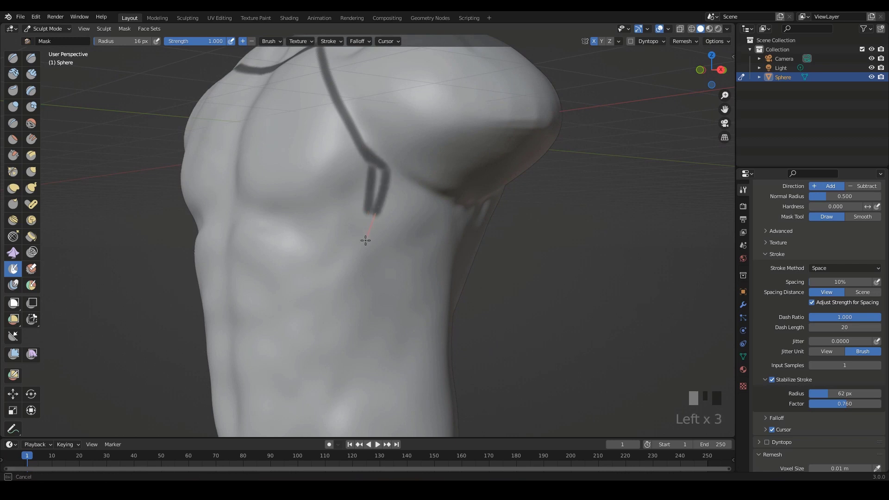
{"action": "left_click_drag", "start_coordinate": [365, 240], "coordinate": [366, 239]}
{"action": "mouse_move", "coordinate": [366, 239]}
{"action": "middle_mouse_down"}
{"action": "mouse_move", "coordinate": [403, 212]}
{"action": "mouse_move", "coordinate": [427, 173]}
{"action": "middle_mouse_up"}
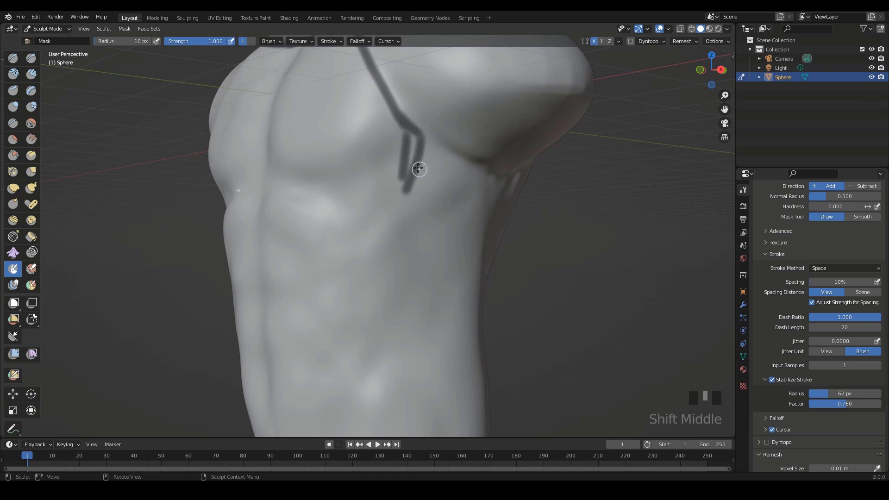
{"action": "left_click_drag", "start_coordinate": [419, 169], "coordinate": [399, 206]}
{"action": "mouse_move", "coordinate": [399, 206]}
{"action": "middle_mouse_down", "text": "ctrl"}
{"action": "mouse_move", "coordinate": [407, 212]}
{"action": "mouse_move", "coordinate": [427, 166]}
{"action": "middle_mouse_up", "text": "ctrl"}
{"action": "key", "text": "ctrl+z"}
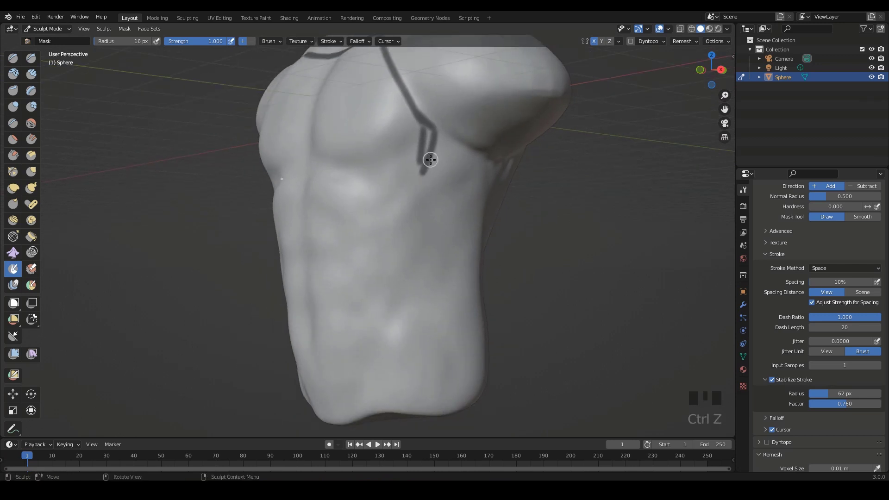
{"action": "left_click_drag", "start_coordinate": [430, 160], "coordinate": [406, 191]}
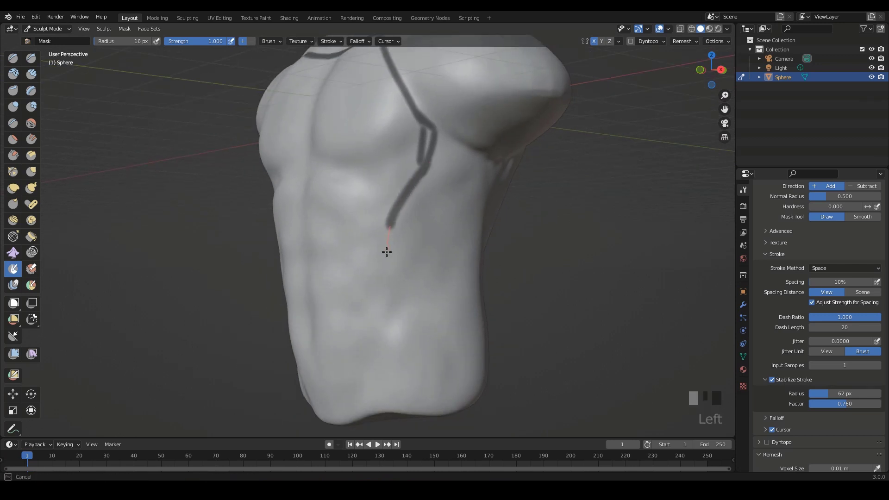
{"action": "left_click_drag", "start_coordinate": [376, 340], "coordinate": [377, 338]}
{"action": "mouse_move", "coordinate": [377, 338]}
{"action": "middle_mouse_down"}
{"action": "mouse_move", "coordinate": [481, 308]}
{"action": "mouse_move", "coordinate": [407, 276]}
{"action": "mouse_move", "coordinate": [407, 254]}
{"action": "mouse_move", "coordinate": [376, 252]}
{"action": "mouse_move", "coordinate": [387, 281]}
{"action": "middle_mouse_up"}
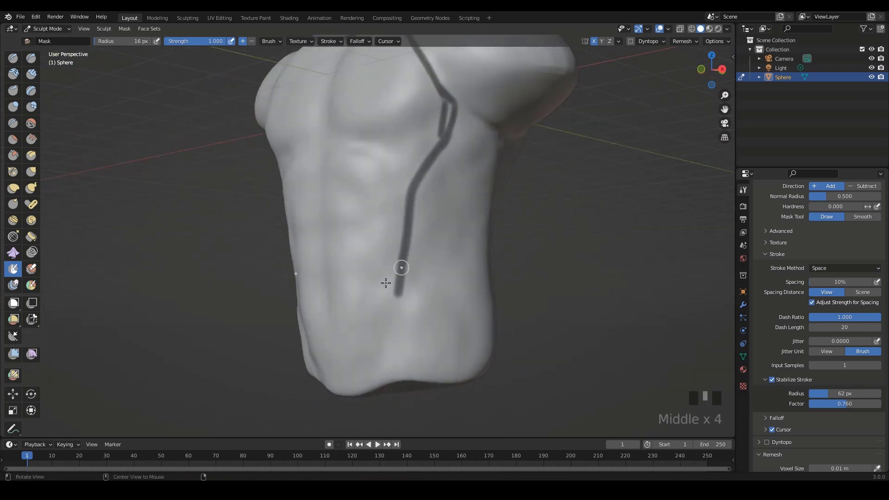
{"action": "key", "text": "ctrl+z"}
Step: Mask a long, nearly straight line from below the armpit down the side of the abdomen to the torso's lower edge
{"action": "left_click_drag", "start_coordinate": [445, 140], "coordinate": [421, 202]}
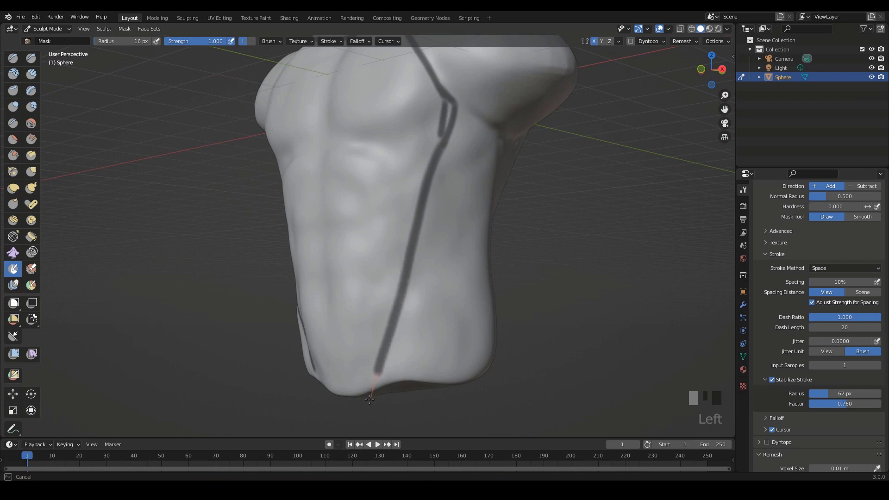
{"action": "left_click_drag", "start_coordinate": [367, 408], "coordinate": [367, 407]}
{"action": "mouse_move", "coordinate": [367, 407]}
{"action": "middle_mouse_down"}
{"action": "mouse_move", "coordinate": [476, 338]}
{"action": "mouse_move", "coordinate": [461, 210]}
{"action": "middle_mouse_up"}
Step: Thin the long side mask line by subtracting mask along its outer edge
{"action": "left_click_drag", "start_coordinate": [451, 139], "coordinate": [432, 152], "text": "ctrl"}
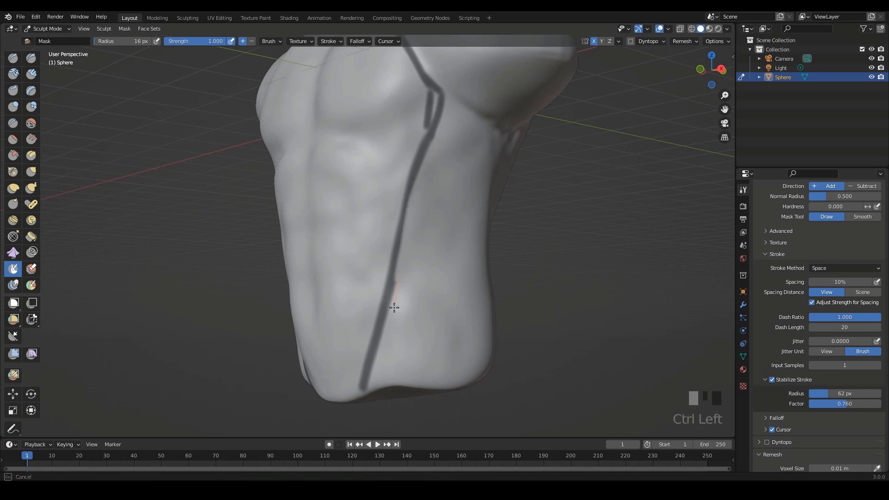
{"action": "left_click_drag", "start_coordinate": [384, 372], "coordinate": [383, 372], "text": "ctrl"}
{"action": "left_click_drag", "start_coordinate": [453, 129], "coordinate": [423, 155], "text": "ctrl"}
{"action": "left_click_drag", "start_coordinate": [410, 227], "coordinate": [410, 229], "text": "ctrl"}
Step: Mask a line across the torso's lower front edge to join the two side lines with a 16 px brush radius
{"action": "mouse_move", "coordinate": [435, 236]}
{"action": "middle_mouse_down"}
{"action": "mouse_move", "coordinate": [487, 244]}
{"action": "mouse_move", "coordinate": [518, 232]}
{"action": "middle_mouse_up"}
{"action": "middle_click_drag", "start_coordinate": [517, 227], "coordinate": [497, 273], "text": "ctrl"}
{"action": "middle_click_drag", "start_coordinate": [496, 301], "coordinate": [488, 261], "text": "ctrl"}
{"action": "mouse_move", "coordinate": [487, 261]}
{"action": "middle_mouse_down", "text": "shift"}
{"action": "mouse_move", "coordinate": [491, 247]}
{"action": "mouse_move", "coordinate": [383, 310]}
{"action": "mouse_move", "coordinate": [398, 304]}
{"action": "middle_mouse_up", "text": "shift"}
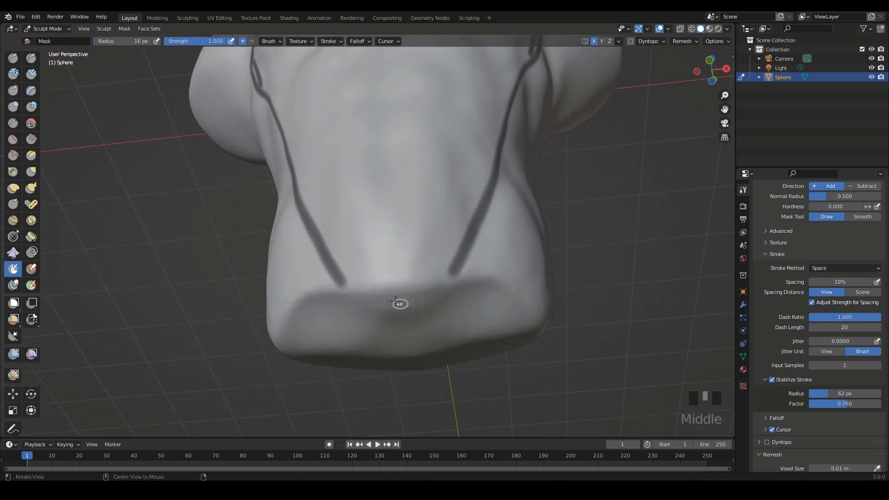
{"action": "mouse_move", "coordinate": [348, 284]}
{"action": "left_mouse_down"}
{"action": "mouse_move", "coordinate": [453, 288]}
{"action": "mouse_move", "coordinate": [401, 289]}
{"action": "left_mouse_up"}
{"action": "key", "text": "ctrl+z"}
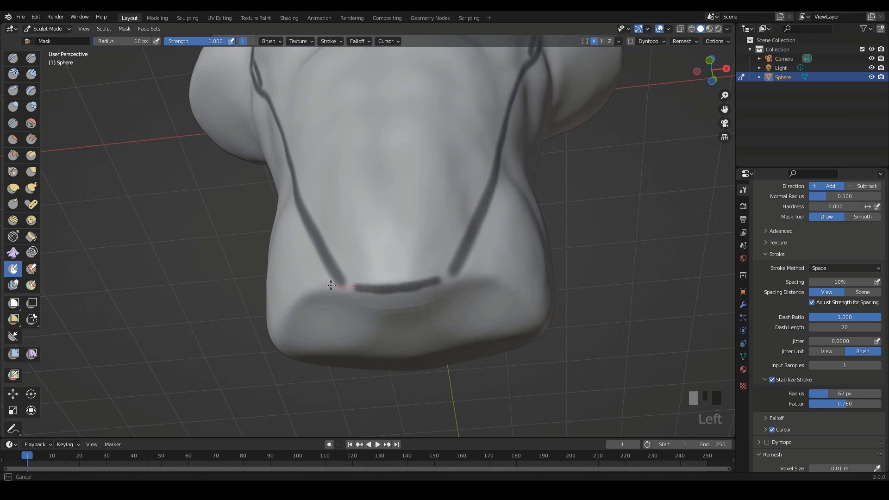
{"action": "mouse_move", "coordinate": [314, 281]}
{"action": "middle_mouse_down", "text": "ctrl"}
{"action": "mouse_move", "coordinate": [381, 270]}
{"action": "mouse_move", "coordinate": [377, 284]}
{"action": "mouse_move", "coordinate": [333, 278]}
{"action": "middle_mouse_up", "text": "ctrl"}
{"action": "left_click_drag", "start_coordinate": [333, 278], "coordinate": [359, 302]}
Step: Try to refine the armpit corner of the mask outline with a 14 px brush radius
{"action": "mouse_move", "coordinate": [359, 301]}
{"action": "middle_mouse_down", "text": "ctrl"}
{"action": "mouse_move", "coordinate": [403, 264]}
{"action": "mouse_move", "coordinate": [454, 264]}
{"action": "mouse_move", "coordinate": [460, 278]}
{"action": "mouse_move", "coordinate": [394, 180]}
{"action": "mouse_move", "coordinate": [405, 204]}
{"action": "mouse_move", "coordinate": [397, 154]}
{"action": "middle_mouse_up", "text": "ctrl"}
{"action": "left_click_drag", "start_coordinate": [389, 143], "coordinate": [384, 125], "text": "ctrl"}
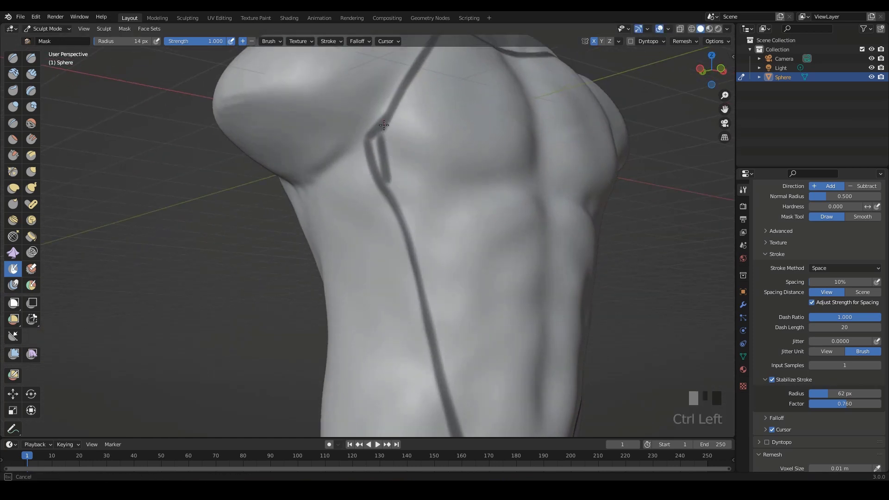
{"action": "left_click_drag", "start_coordinate": [348, 149], "coordinate": [348, 150], "text": "ctrl"}
{"action": "key", "text": "ctrl+z"}
{"action": "left_click_drag", "start_coordinate": [388, 118], "coordinate": [362, 144]}
{"action": "key", "text": "ctrl+z"}
Step: Thicken the mask outline from the armpit down toward the ribs with a 24 px brush radius
{"action": "mouse_move", "coordinate": [513, 181]}
{"action": "middle_mouse_down"}
{"action": "mouse_move", "coordinate": [421, 185]}
{"action": "mouse_move", "coordinate": [486, 189]}
{"action": "mouse_move", "coordinate": [463, 185]}
{"action": "mouse_move", "coordinate": [482, 213]}
{"action": "mouse_move", "coordinate": [482, 193]}
{"action": "mouse_move", "coordinate": [488, 220]}
{"action": "mouse_move", "coordinate": [442, 273]}
{"action": "mouse_move", "coordinate": [502, 200]}
{"action": "middle_mouse_up"}
{"action": "key", "text": "f"}
{"action": "left_click", "coordinate": [475, 192]}
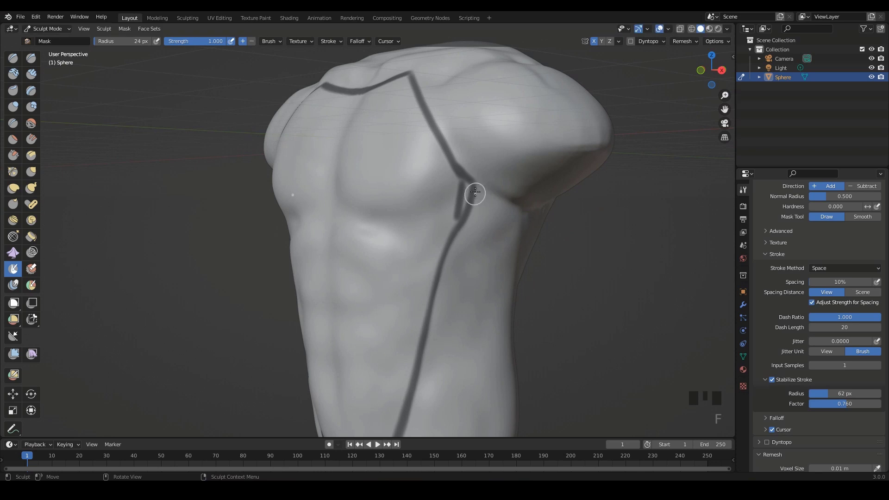
{"action": "left_click_drag", "start_coordinate": [475, 192], "coordinate": [473, 198]}
{"action": "left_click_drag", "start_coordinate": [428, 269], "coordinate": [429, 267]}
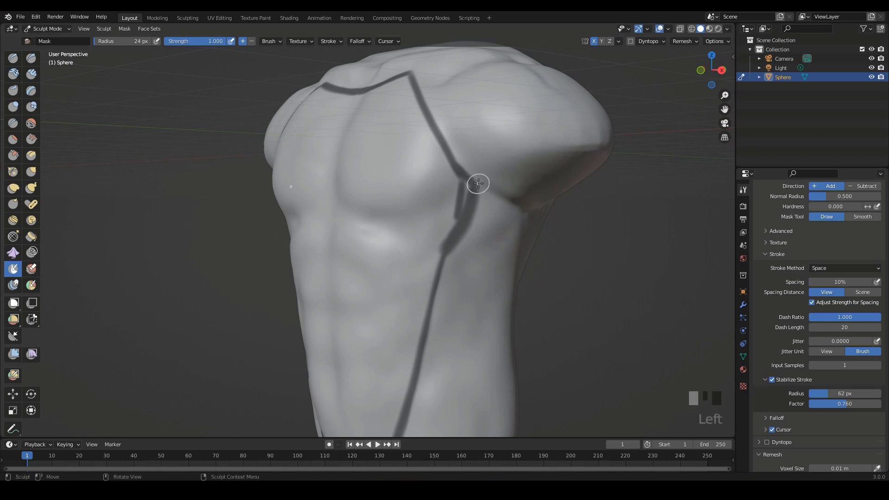
{"action": "left_click_drag", "start_coordinate": [477, 184], "coordinate": [472, 214]}
{"action": "left_click_drag", "start_coordinate": [426, 265], "coordinate": [417, 285]}
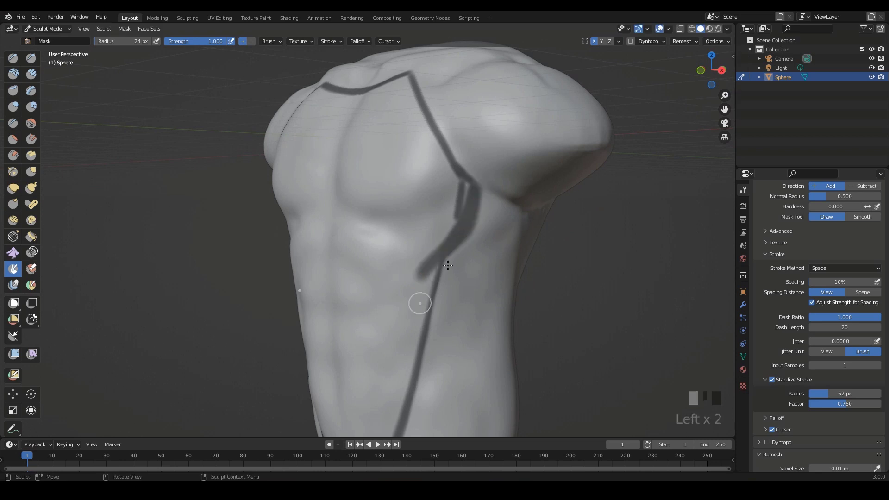
Step: Turn off Stabilize Stroke and fill the narrow gap inside the armpit outline with a 50 px mask brush
{"action": "middle_click_drag", "start_coordinate": [495, 228], "coordinate": [384, 259], "text": "ctrl"}
{"action": "middle_click_drag", "start_coordinate": [371, 259], "coordinate": [407, 271]}
{"action": "mouse_move", "coordinate": [416, 274]}
{"action": "middle_mouse_down", "text": "ctrl"}
{"action": "mouse_move", "coordinate": [489, 241]}
{"action": "mouse_move", "coordinate": [492, 250]}
{"action": "middle_mouse_up", "text": "ctrl"}
{"action": "middle_click_drag", "start_coordinate": [484, 236], "coordinate": [479, 223], "text": "shift"}
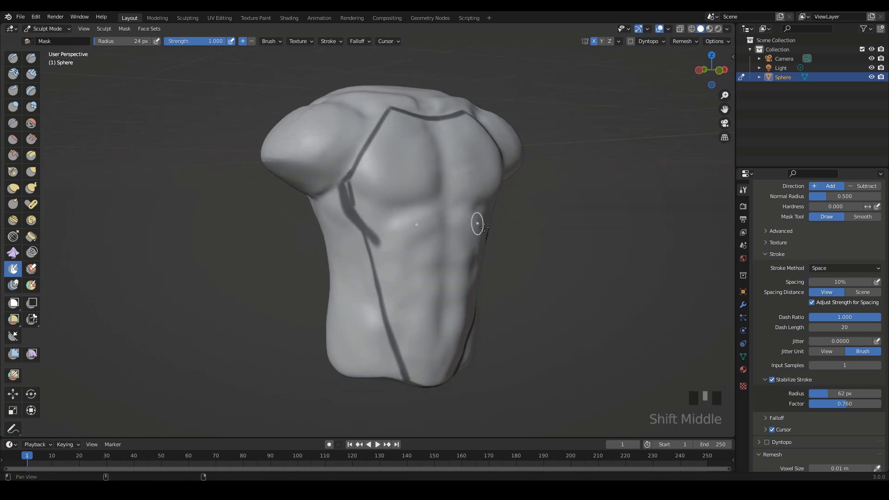
{"action": "middle_click_drag", "start_coordinate": [428, 153], "coordinate": [474, 199], "text": "ctrl"}
{"action": "middle_click_drag", "start_coordinate": [461, 160], "coordinate": [469, 263]}
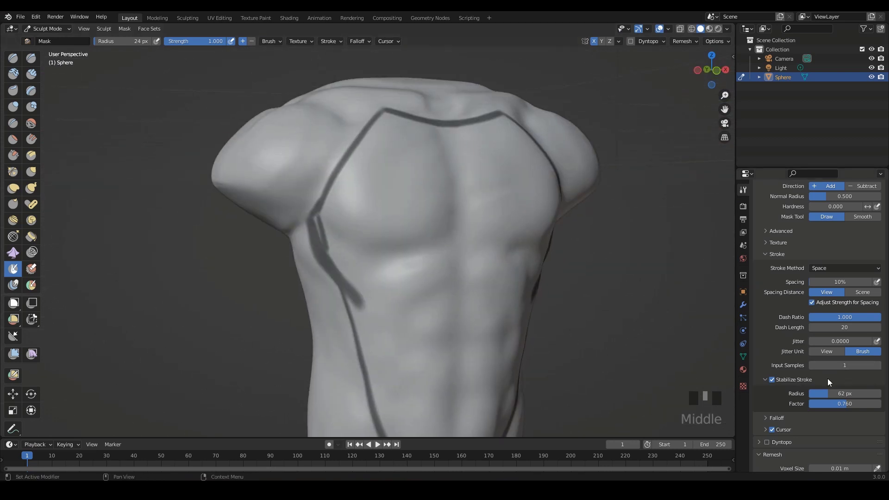
{"action": "left_click", "coordinate": [772, 380]}
{"action": "mouse_move", "coordinate": [634, 321]}
{"action": "middle_mouse_down"}
{"action": "mouse_move", "coordinate": [355, 201]}
{"action": "mouse_move", "coordinate": [356, 209]}
{"action": "middle_mouse_up"}
{"action": "key", "text": "f"}
{"action": "left_click", "coordinate": [364, 209]}
{"action": "mouse_move", "coordinate": [356, 199]}
{"action": "left_mouse_down"}
{"action": "mouse_move", "coordinate": [324, 243]}
{"action": "mouse_move", "coordinate": [329, 231]}
{"action": "left_mouse_up"}
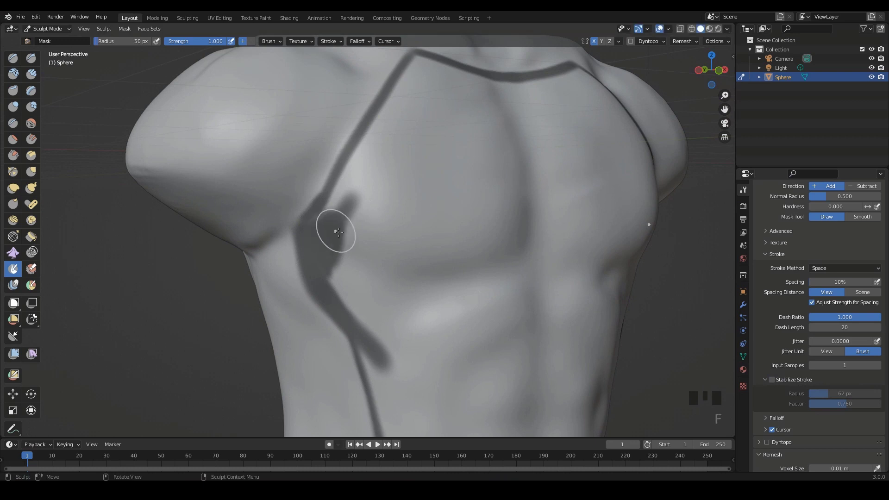
Step: Fill the chest and upper abdomen inside the outline with mask, using a larger brush
{"action": "mouse_move", "coordinate": [417, 207]}
{"action": "middle_mouse_down", "text": "ctrl"}
{"action": "mouse_move", "coordinate": [433, 231]}
{"action": "mouse_move", "coordinate": [407, 201]}
{"action": "middle_mouse_up", "text": "ctrl"}
{"action": "key", "text": "f"}
{"action": "left_click", "coordinate": [438, 204]}
{"action": "mouse_move", "coordinate": [417, 194]}
{"action": "left_mouse_down"}
{"action": "mouse_move", "coordinate": [389, 239]}
{"action": "mouse_move", "coordinate": [425, 268]}
{"action": "mouse_move", "coordinate": [429, 285]}
{"action": "mouse_move", "coordinate": [351, 222]}
{"action": "mouse_move", "coordinate": [391, 148]}
{"action": "left_mouse_up"}
{"action": "middle_click_drag", "start_coordinate": [391, 148], "coordinate": [370, 202], "text": "ctrl"}
{"action": "mouse_move", "coordinate": [370, 204]}
{"action": "left_mouse_down"}
{"action": "mouse_move", "coordinate": [328, 199]}
{"action": "mouse_move", "coordinate": [327, 184]}
{"action": "mouse_move", "coordinate": [314, 267]}
{"action": "mouse_move", "coordinate": [327, 301]}
{"action": "left_mouse_up"}
{"action": "middle_click_drag", "start_coordinate": [430, 295], "coordinate": [408, 258], "text": "ctrl"}
{"action": "mouse_move", "coordinate": [394, 225]}
{"action": "left_mouse_down"}
{"action": "mouse_move", "coordinate": [377, 301]}
{"action": "mouse_move", "coordinate": [405, 324]}
{"action": "left_mouse_up"}
Step: Extend the mask fill over the remaining upper chest and down the abdomen
{"action": "mouse_move", "coordinate": [413, 104]}
{"action": "middle_mouse_down", "text": "shift"}
{"action": "mouse_move", "coordinate": [412, 236]}
{"action": "mouse_move", "coordinate": [397, 262]}
{"action": "middle_mouse_up", "text": "shift"}
{"action": "key", "text": "f"}
{"action": "left_click", "coordinate": [383, 261]}
{"action": "mouse_move", "coordinate": [361, 264]}
{"action": "left_mouse_down"}
{"action": "mouse_move", "coordinate": [379, 248]}
{"action": "mouse_move", "coordinate": [368, 243]}
{"action": "left_mouse_up"}
{"action": "middle_click_drag", "start_coordinate": [394, 389], "coordinate": [371, 287], "text": "shift"}
{"action": "middle_click_drag", "start_coordinate": [369, 285], "coordinate": [352, 265]}
{"action": "left_click_drag", "start_coordinate": [366, 321], "coordinate": [382, 379]}
Step: Fill the unmasked strip between the chest fill and the diagonal shoulder line with a 32 px mask brush
{"action": "scroll", "coordinate": [380, 252], "scroll_direction": "up", "scroll_amount": 1}
{"action": "middle_click_drag", "start_coordinate": [361, 185], "coordinate": [413, 320], "text": "shift"}
{"action": "scroll", "coordinate": [378, 257], "scroll_direction": "up", "scroll_amount": 1}
{"action": "middle_click_drag", "start_coordinate": [406, 262], "coordinate": [314, 223]}
{"action": "key", "text": "f"}
{"action": "left_click", "coordinate": [301, 217]}
{"action": "mouse_move", "coordinate": [305, 210]}
{"action": "left_mouse_down"}
{"action": "mouse_move", "coordinate": [272, 287]}
{"action": "mouse_move", "coordinate": [242, 296]}
{"action": "left_mouse_up"}
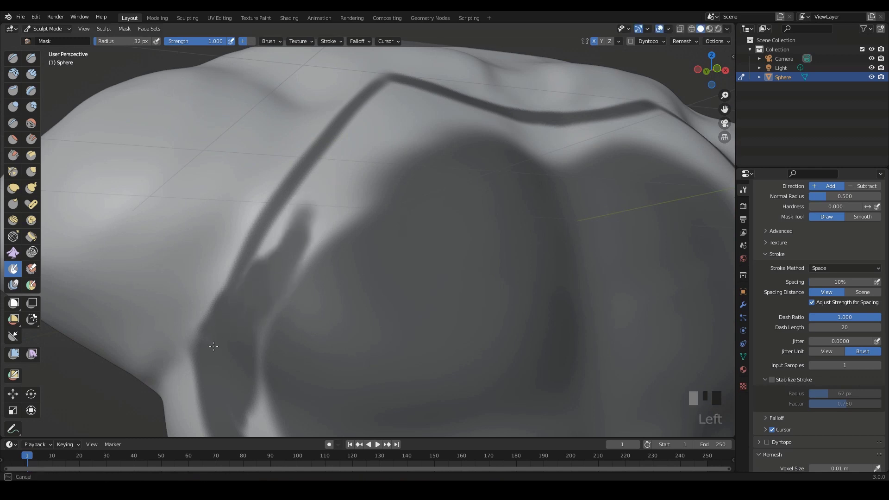
{"action": "left_click_drag", "start_coordinate": [213, 347], "coordinate": [209, 341]}
{"action": "middle_click_drag", "start_coordinate": [283, 268], "coordinate": [294, 254], "text": "ctrl"}
{"action": "mouse_move", "coordinate": [293, 254]}
{"action": "middle_mouse_down", "text": "shift"}
{"action": "mouse_move", "coordinate": [301, 258]}
{"action": "mouse_move", "coordinate": [275, 315]}
{"action": "middle_mouse_up", "text": "shift"}
{"action": "mouse_move", "coordinate": [287, 252]}
{"action": "left_mouse_down"}
{"action": "mouse_move", "coordinate": [244, 329]}
{"action": "mouse_move", "coordinate": [212, 360]}
{"action": "mouse_move", "coordinate": [262, 245]}
{"action": "mouse_move", "coordinate": [269, 256]}
{"action": "left_mouse_up"}
Step: Enlarge the mask brush to about 71 px and fill the upper chest up to the neckline
{"action": "key", "text": "bracketright"}
{"action": "key", "text": "bracketright"}
{"action": "key", "text": "bracketright"}
{"action": "key", "text": "bracketright"}
{"action": "key", "text": "bracketright"}
{"action": "key", "text": "bracketright"}
{"action": "key", "text": "bracketright"}
{"action": "mouse_move", "coordinate": [340, 217]}
{"action": "left_mouse_down"}
{"action": "mouse_move", "coordinate": [319, 269]}
{"action": "mouse_move", "coordinate": [348, 204]}
{"action": "mouse_move", "coordinate": [325, 191]}
{"action": "mouse_move", "coordinate": [359, 153]}
{"action": "mouse_move", "coordinate": [382, 176]}
{"action": "left_mouse_up"}
{"action": "key", "text": "bracketleft"}
{"action": "key", "text": "bracketleft"}
{"action": "key", "text": "bracketright"}
{"action": "middle_click_drag", "start_coordinate": [382, 176], "coordinate": [291, 205]}
{"action": "mouse_move", "coordinate": [290, 205]}
{"action": "left_mouse_down"}
{"action": "mouse_move", "coordinate": [273, 209]}
{"action": "mouse_move", "coordinate": [357, 232]}
{"action": "left_mouse_up"}
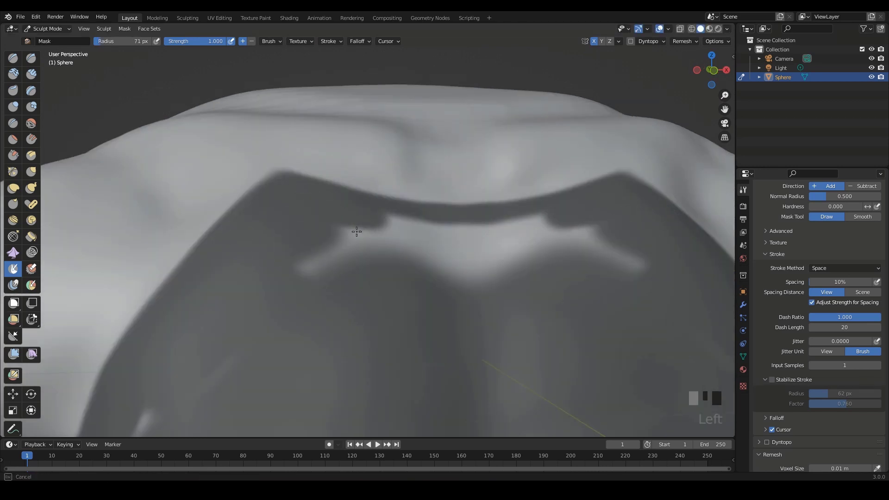
{"action": "left_click_drag", "start_coordinate": [319, 255], "coordinate": [456, 243]}
{"action": "key", "text": "bracketright"}
{"action": "middle_click_drag", "start_coordinate": [331, 169], "coordinate": [352, 159]}
{"action": "middle_click_drag", "start_coordinate": [352, 158], "coordinate": [353, 214], "text": "ctrl"}
{"action": "left_click_drag", "start_coordinate": [339, 200], "coordinate": [359, 140]}
Step: Reduce the mask brush to 26 px and fill along the inner side of the diagonal line down to the armpit
{"action": "middle_click_drag", "start_coordinate": [354, 214], "coordinate": [357, 153], "text": "ctrl"}
{"action": "middle_click_drag", "start_coordinate": [383, 213], "coordinate": [447, 326], "text": "shift"}
{"action": "key", "text": "bracketleft"}
{"action": "key", "text": "bracketleft"}
{"action": "key", "text": "bracketleft"}
{"action": "key", "text": "bracketleft"}
{"action": "key", "text": "bracketleft"}
{"action": "key", "text": "bracketleft"}
{"action": "key", "text": "bracketleft"}
{"action": "key", "text": "bracketleft"}
{"action": "key", "text": "bracketleft"}
{"action": "left_click_drag", "start_coordinate": [331, 216], "coordinate": [386, 125]}
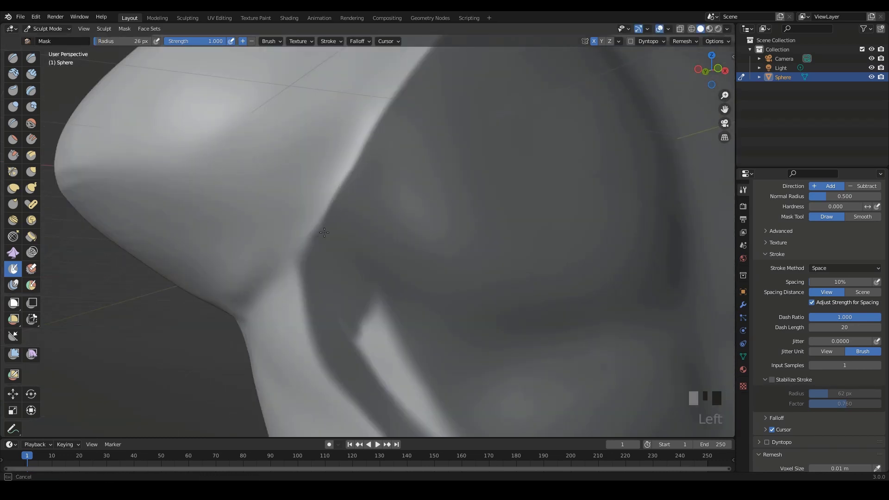
{"action": "left_click_drag", "start_coordinate": [342, 184], "coordinate": [305, 260]}
Step: Fill the gap below the armpit and along the abdomen's side with a 43 px mask brush
{"action": "middle_click_drag", "start_coordinate": [366, 109], "coordinate": [375, 186], "text": "ctrl"}
{"action": "middle_click_drag", "start_coordinate": [375, 185], "coordinate": [399, 189]}
{"action": "left_click_drag", "start_coordinate": [385, 157], "coordinate": [413, 214]}
{"action": "middle_click_drag", "start_coordinate": [408, 211], "coordinate": [325, 106], "text": "shift"}
{"action": "left_click_drag", "start_coordinate": [329, 121], "coordinate": [403, 221]}
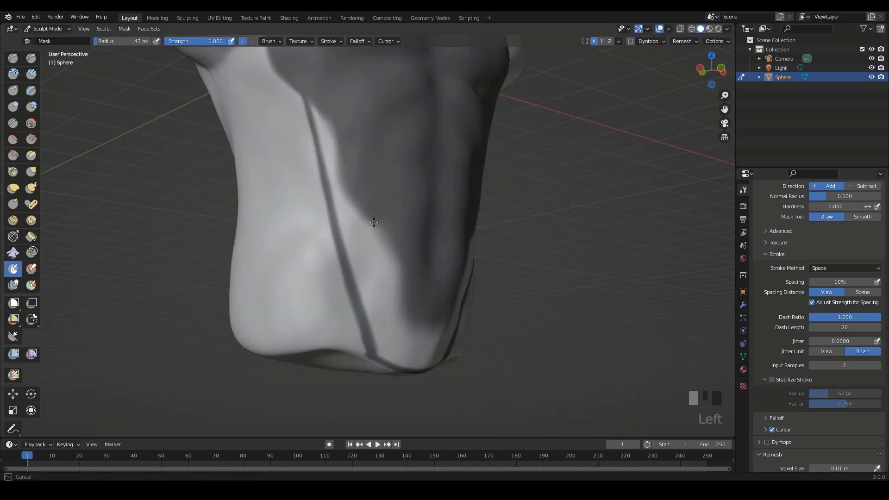
{"action": "middle_click_drag", "start_coordinate": [392, 222], "coordinate": [382, 221]}
{"action": "left_click_drag", "start_coordinate": [355, 176], "coordinate": [400, 314]}
Step: Fill the thin gap between the abdomen fill and the long side line with a 28 px mask brush
{"action": "middle_click_drag", "start_coordinate": [347, 139], "coordinate": [340, 135]}
{"action": "key", "text": "f"}
{"action": "left_click_drag", "start_coordinate": [322, 80], "coordinate": [372, 271]}
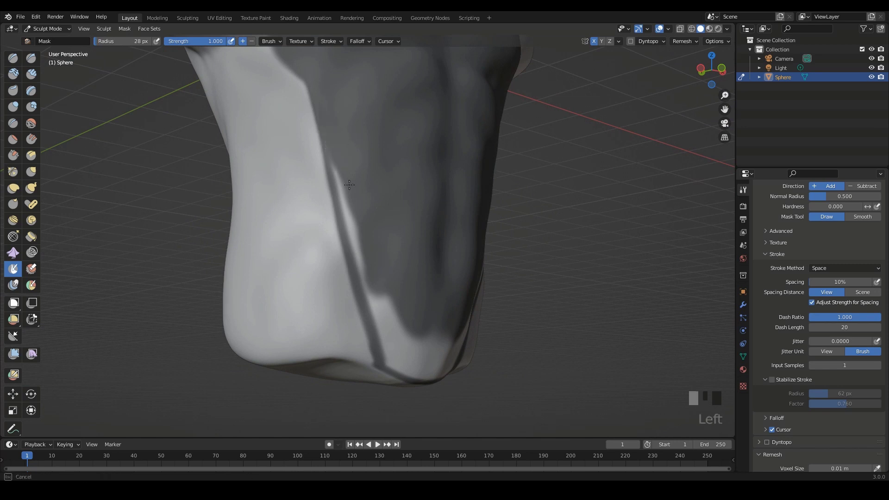
{"action": "mouse_move", "coordinate": [349, 184]}
{"action": "left_mouse_down"}
{"action": "mouse_move", "coordinate": [329, 118]}
{"action": "mouse_move", "coordinate": [352, 245]}
{"action": "left_mouse_up"}
{"action": "left_click_drag", "start_coordinate": [343, 194], "coordinate": [376, 310]}
Step: Close the remaining gap at the abdomen's lower end, changing the mask brush radius to 32 px
{"action": "middle_click_drag", "start_coordinate": [398, 301], "coordinate": [376, 278]}
{"action": "key", "text": "f"}
{"action": "mouse_move", "coordinate": [371, 280]}
{"action": "left_mouse_down"}
{"action": "mouse_move", "coordinate": [342, 293]}
{"action": "mouse_move", "coordinate": [407, 297]}
{"action": "left_mouse_up"}
{"action": "key", "text": "ctrl+z"}
{"action": "key", "text": "f"}
{"action": "left_click", "coordinate": [360, 274]}
{"action": "middle_click_drag", "start_coordinate": [352, 173], "coordinate": [317, 245], "text": "shift"}
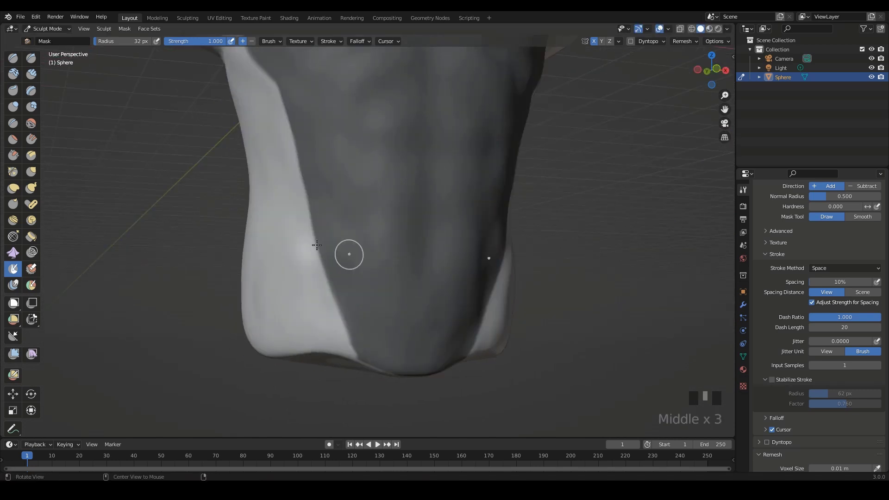
{"action": "middle_click_drag", "start_coordinate": [325, 201], "coordinate": [327, 187], "text": "ctrl"}
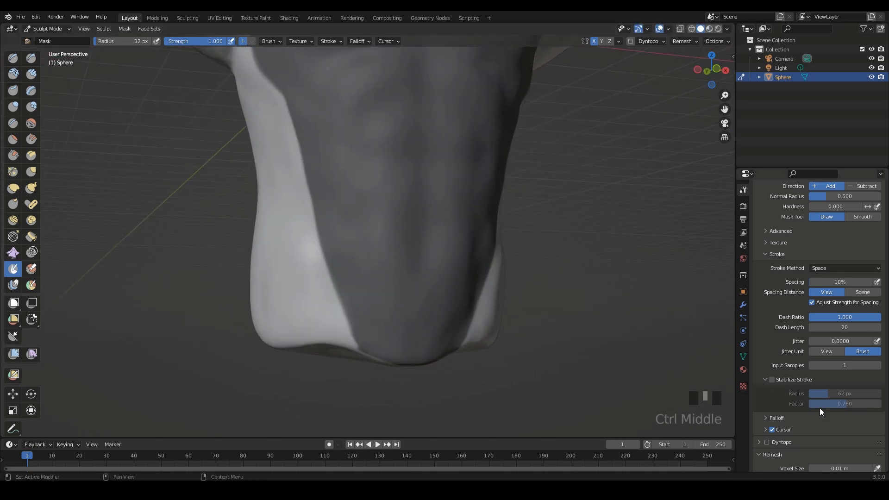
Step: Turn on Stabilize Stroke and clean up the abdomen's side edge by subtracting mask with a 27 px brush radius
{"action": "left_click", "coordinate": [772, 379]}
{"action": "mouse_move", "coordinate": [366, 232]}
{"action": "middle_mouse_down"}
{"action": "mouse_move", "coordinate": [432, 248]}
{"action": "mouse_move", "coordinate": [400, 255]}
{"action": "mouse_move", "coordinate": [359, 250]}
{"action": "mouse_move", "coordinate": [363, 242]}
{"action": "middle_mouse_up"}
{"action": "mouse_move", "coordinate": [419, 181]}
{"action": "middle_mouse_down"}
{"action": "mouse_move", "coordinate": [437, 204]}
{"action": "mouse_move", "coordinate": [419, 215]}
{"action": "mouse_move", "coordinate": [409, 167]}
{"action": "middle_mouse_up"}
{"action": "left_click_drag", "start_coordinate": [410, 142], "coordinate": [405, 181], "text": "ctrl"}
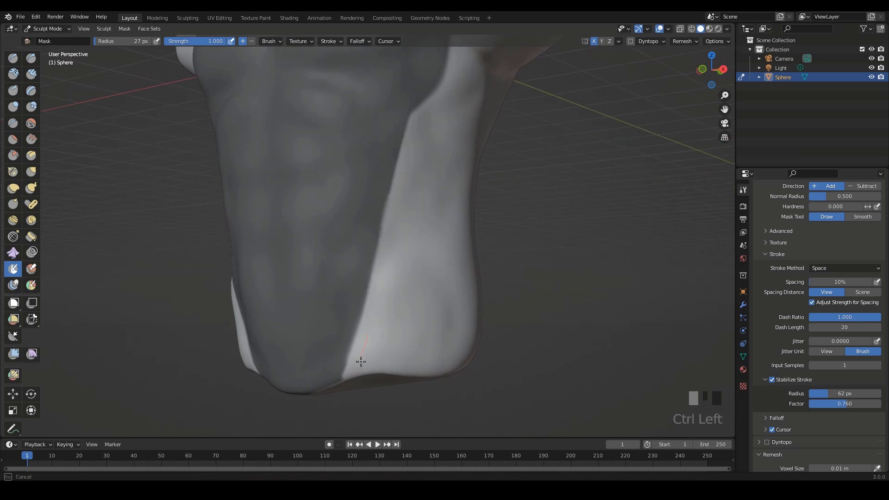
Step: Try to straighten the opposite side edge of the abdomen mask by subtracting along it
{"action": "mouse_move", "coordinate": [404, 274]}
{"action": "middle_mouse_down"}
{"action": "mouse_move", "coordinate": [431, 263]}
{"action": "mouse_move", "coordinate": [302, 253]}
{"action": "middle_mouse_up"}
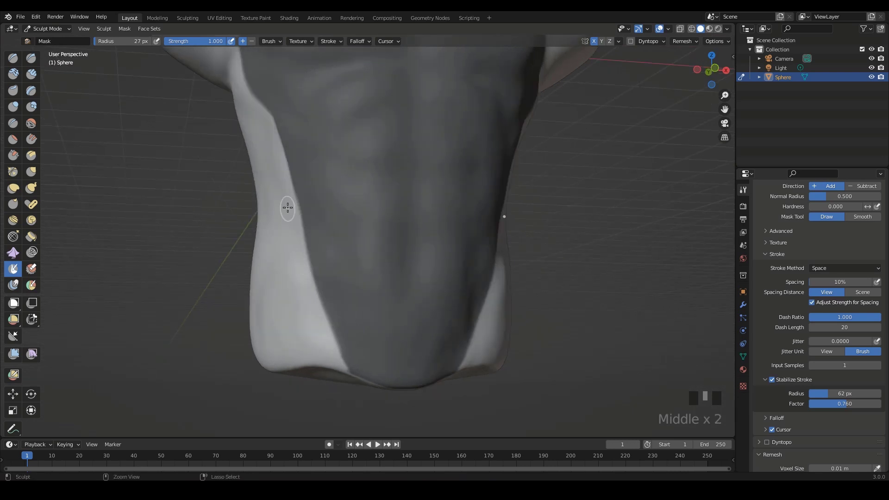
{"action": "left_click_drag", "start_coordinate": [287, 208], "coordinate": [307, 243], "text": "ctrl"}
{"action": "left_click_drag", "start_coordinate": [319, 273], "coordinate": [319, 274], "text": "ctrl"}
{"action": "key", "text": "ctrl+z"}
{"action": "key", "text": "ctrl+z"}
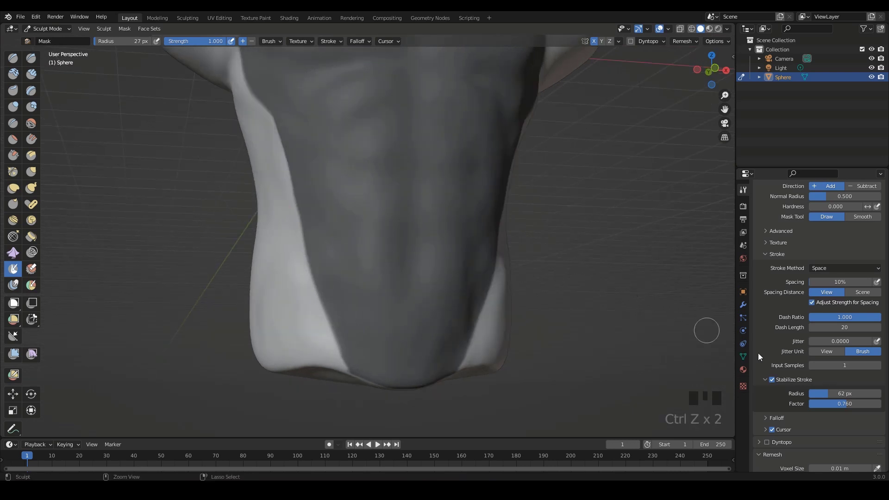
Step: Set the stroke stabilization to radius 94 px and factor 0.847, and subtract mask along the abdomen's side edges
{"action": "left_click_drag", "start_coordinate": [841, 395], "coordinate": [866, 403]}
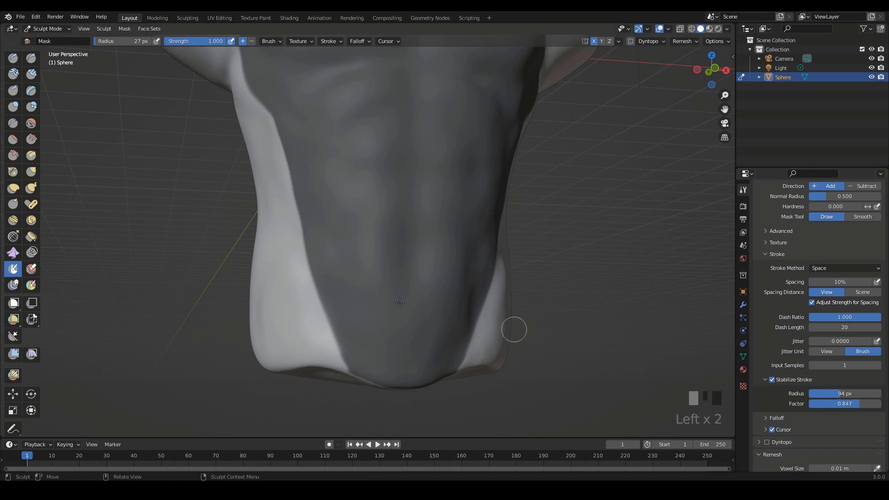
{"action": "left_click_drag", "start_coordinate": [285, 186], "coordinate": [293, 199], "text": "ctrl"}
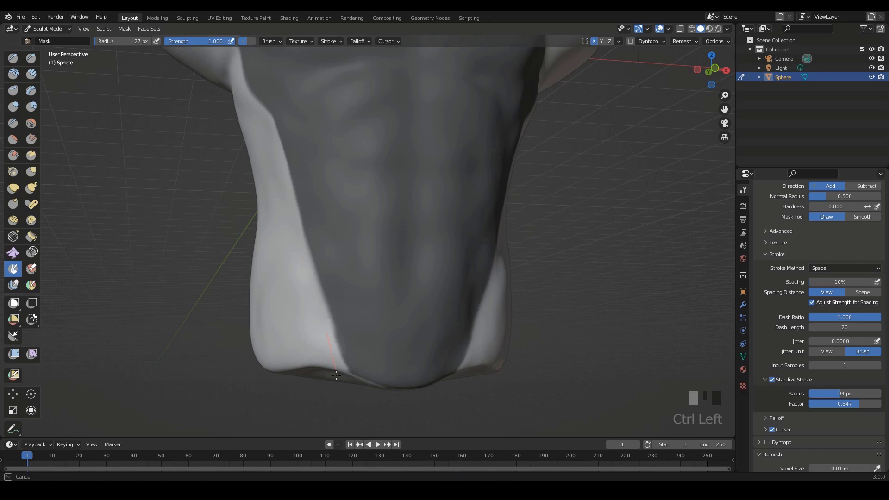
{"action": "left_click_drag", "start_coordinate": [362, 431], "coordinate": [362, 431], "text": "ctrl"}
{"action": "middle_click_drag", "start_coordinate": [443, 303], "coordinate": [385, 297]}
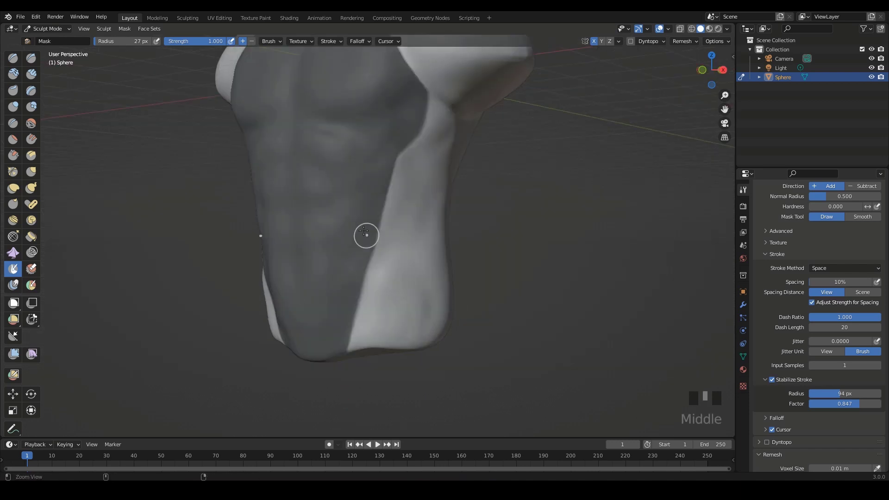
{"action": "left_click_drag", "start_coordinate": [388, 204], "coordinate": [387, 230], "text": "ctrl"}
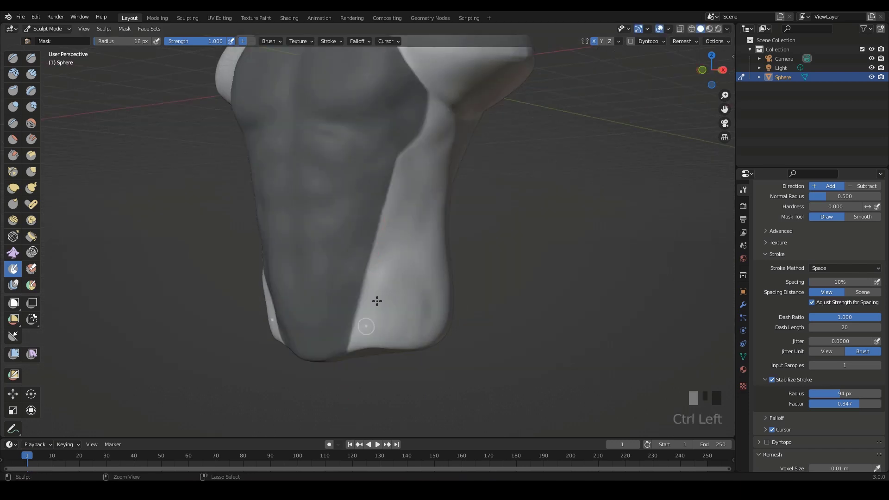
Step: Add mask along the abdomen's side edge down past the torso's lower edge with a 16 px brush radius
{"action": "middle_click_drag", "start_coordinate": [400, 264], "coordinate": [449, 310], "text": "ctrl"}
{"action": "middle_click_drag", "start_coordinate": [415, 280], "coordinate": [359, 272]}
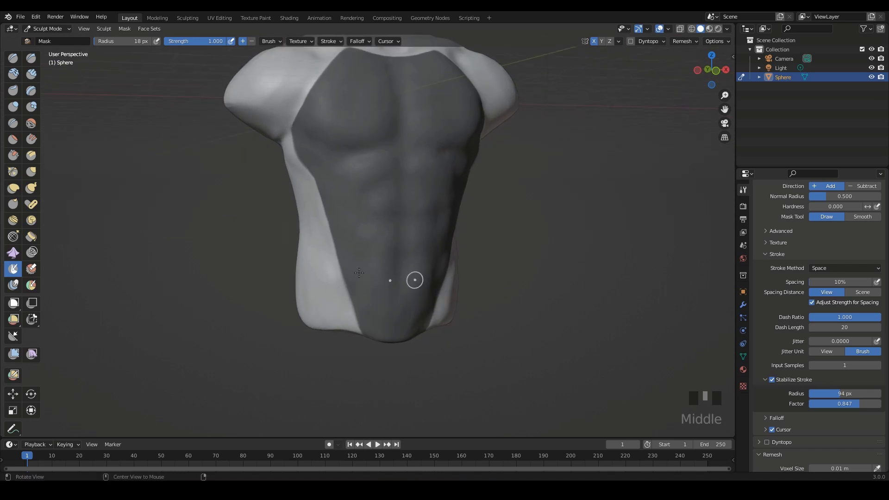
{"action": "left_click_drag", "start_coordinate": [337, 214], "coordinate": [333, 212]}
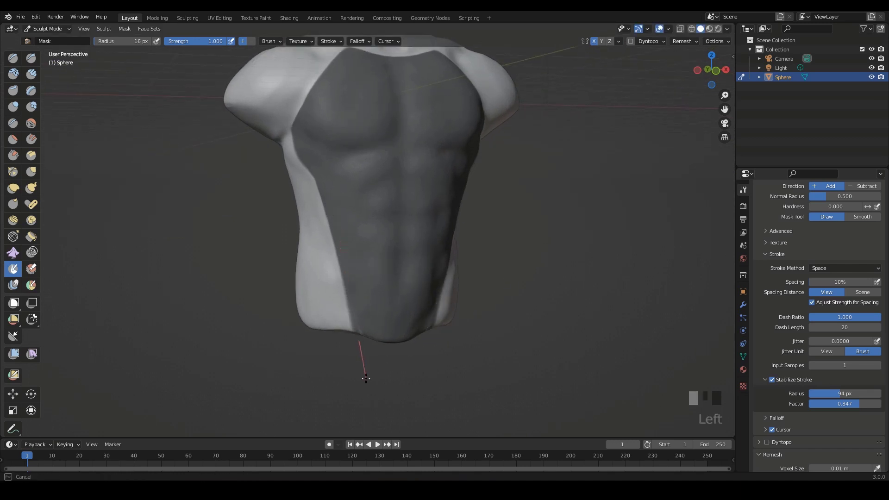
{"action": "mouse_move", "coordinate": [366, 379]}
{"action": "left_mouse_down"}
{"action": "mouse_move", "coordinate": [361, 294]}
{"action": "mouse_move", "coordinate": [363, 332]}
{"action": "left_mouse_up"}
{"action": "left_click_drag", "start_coordinate": [367, 374], "coordinate": [361, 377]}
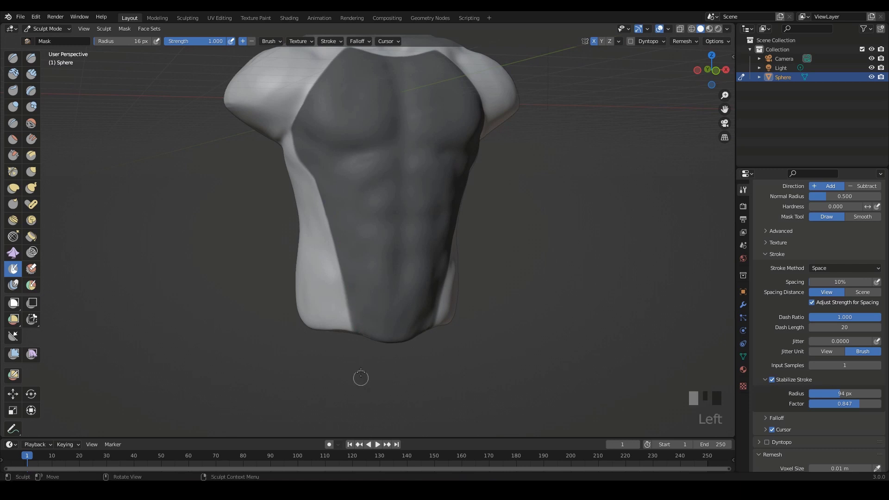
Step: Smooth the abdomen mask's side edge with a long downward stroke using an 18 px brush radius
{"action": "mouse_move", "coordinate": [361, 377]}
{"action": "middle_mouse_down"}
{"action": "mouse_move", "coordinate": [461, 279]}
{"action": "mouse_move", "coordinate": [438, 291]}
{"action": "mouse_move", "coordinate": [377, 246]}
{"action": "middle_mouse_up"}
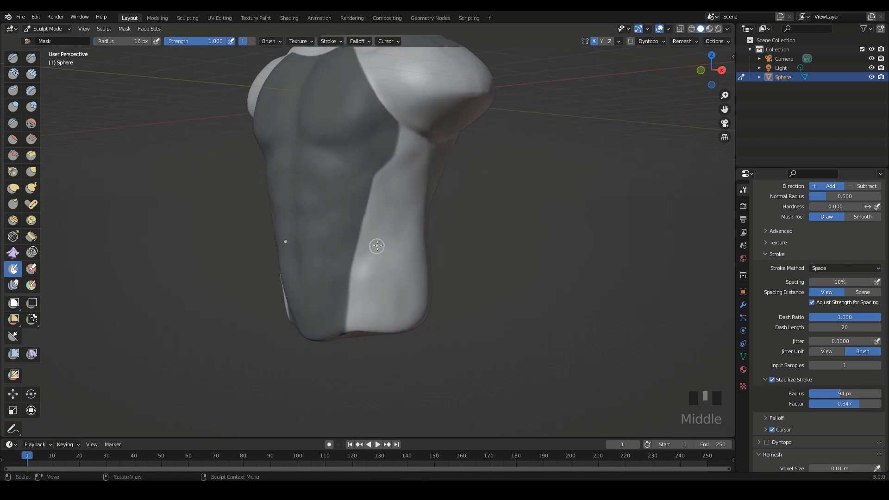
{"action": "left_click_drag", "start_coordinate": [374, 168], "coordinate": [364, 200]}
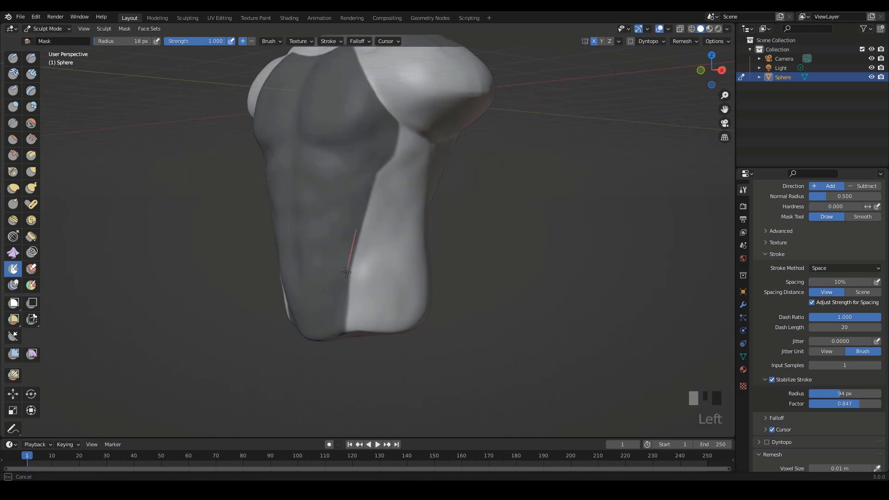
{"action": "mouse_move", "coordinate": [332, 361]}
{"action": "middle_mouse_down"}
{"action": "mouse_move", "coordinate": [407, 293]}
{"action": "mouse_move", "coordinate": [445, 290]}
{"action": "mouse_move", "coordinate": [414, 268]}
{"action": "mouse_move", "coordinate": [350, 277]}
{"action": "mouse_move", "coordinate": [396, 258]}
{"action": "mouse_move", "coordinate": [415, 264]}
{"action": "mouse_move", "coordinate": [409, 284]}
{"action": "mouse_move", "coordinate": [428, 258]}
{"action": "mouse_move", "coordinate": [450, 258]}
{"action": "mouse_move", "coordinate": [439, 276]}
{"action": "mouse_move", "coordinate": [438, 257]}
{"action": "mouse_move", "coordinate": [447, 270]}
{"action": "mouse_move", "coordinate": [434, 265]}
{"action": "mouse_move", "coordinate": [438, 249]}
{"action": "middle_mouse_up"}
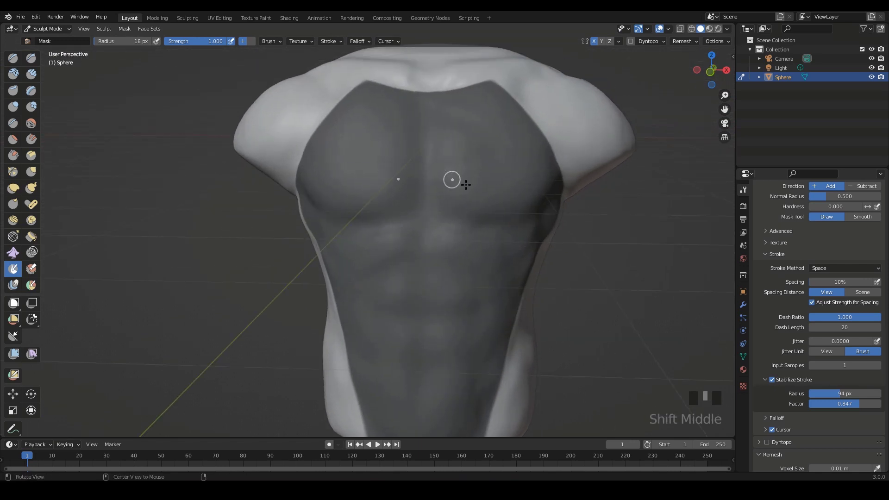
{"action": "middle_click_drag", "start_coordinate": [450, 178], "coordinate": [463, 229], "text": "ctrl"}
{"action": "mouse_move", "coordinate": [463, 230]}
{"action": "middle_mouse_down", "text": "shift"}
{"action": "mouse_move", "coordinate": [464, 212]}
{"action": "mouse_move", "coordinate": [426, 187]}
{"action": "mouse_move", "coordinate": [427, 157]}
{"action": "middle_mouse_up", "text": "shift"}
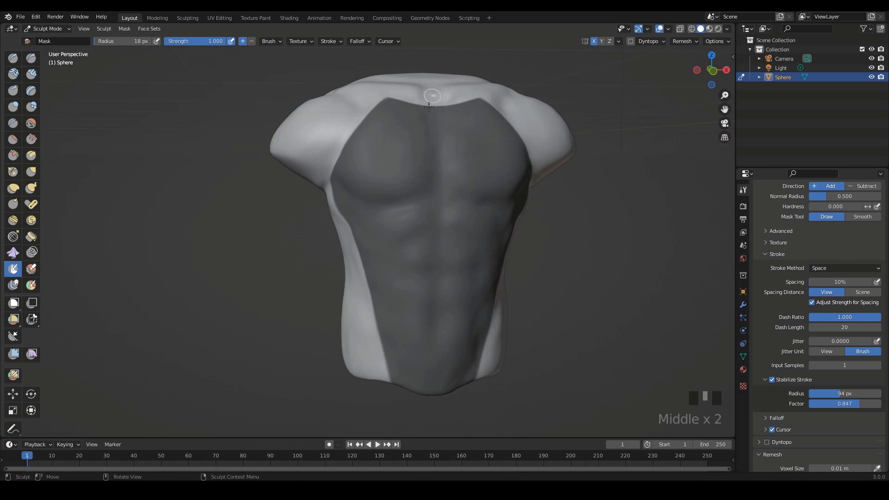
Step: Set the stroke stabilization to radius 65 px and factor 0.726
{"action": "mouse_move", "coordinate": [456, 242]}
{"action": "middle_mouse_down"}
{"action": "mouse_move", "coordinate": [390, 151]}
{"action": "mouse_move", "coordinate": [447, 246]}
{"action": "mouse_move", "coordinate": [564, 311]}
{"action": "middle_mouse_up"}
{"action": "mouse_move", "coordinate": [641, 334]}
{"action": "middle_mouse_down", "text": "ctrl"}
{"action": "mouse_move", "coordinate": [423, 182]}
{"action": "mouse_move", "coordinate": [512, 272]}
{"action": "middle_mouse_up", "text": "ctrl"}
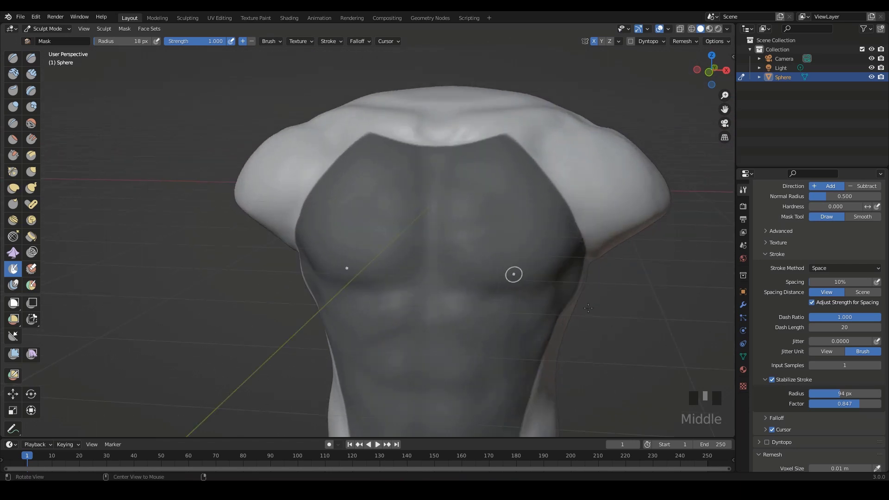
{"action": "left_click_drag", "start_coordinate": [855, 404], "coordinate": [818, 394]}
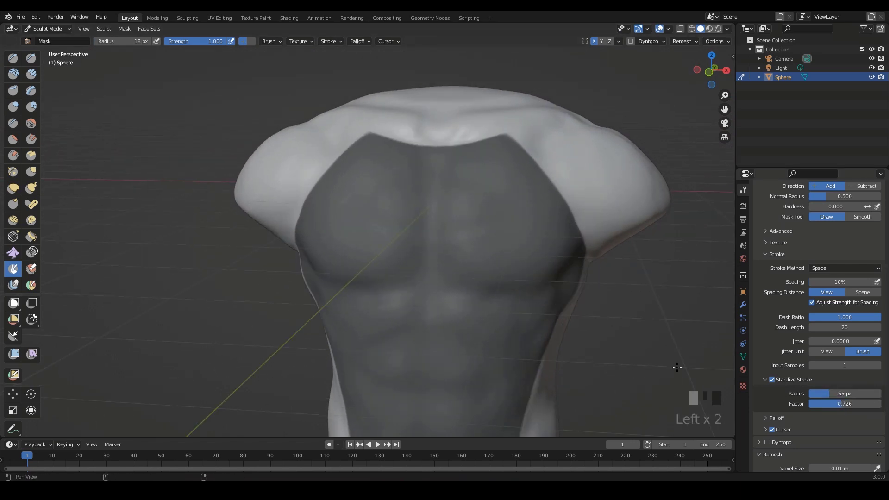
{"action": "mouse_move", "coordinate": [509, 296]}
{"action": "middle_mouse_down", "text": "ctrl"}
{"action": "mouse_move", "coordinate": [521, 328]}
{"action": "mouse_move", "coordinate": [546, 301]}
{"action": "middle_mouse_up", "text": "ctrl"}
Step: Turn off Stabilize Stroke and set the mask brush radius to 24 px
{"action": "left_click", "coordinate": [772, 379]}
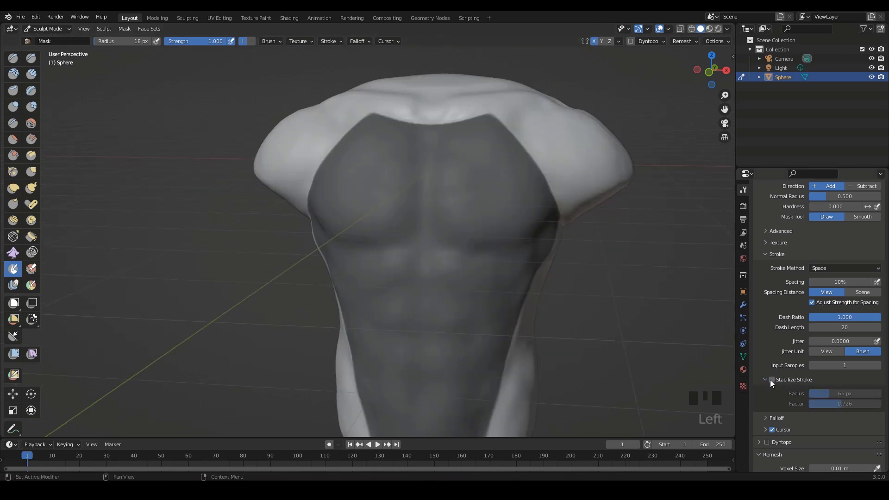
{"action": "mouse_move", "coordinate": [480, 224]}
{"action": "middle_mouse_down", "text": "shift"}
{"action": "mouse_move", "coordinate": [455, 212]}
{"action": "mouse_move", "coordinate": [435, 218]}
{"action": "mouse_move", "coordinate": [417, 162]}
{"action": "mouse_move", "coordinate": [421, 200]}
{"action": "mouse_move", "coordinate": [416, 165]}
{"action": "mouse_move", "coordinate": [425, 191]}
{"action": "middle_mouse_up", "text": "shift"}
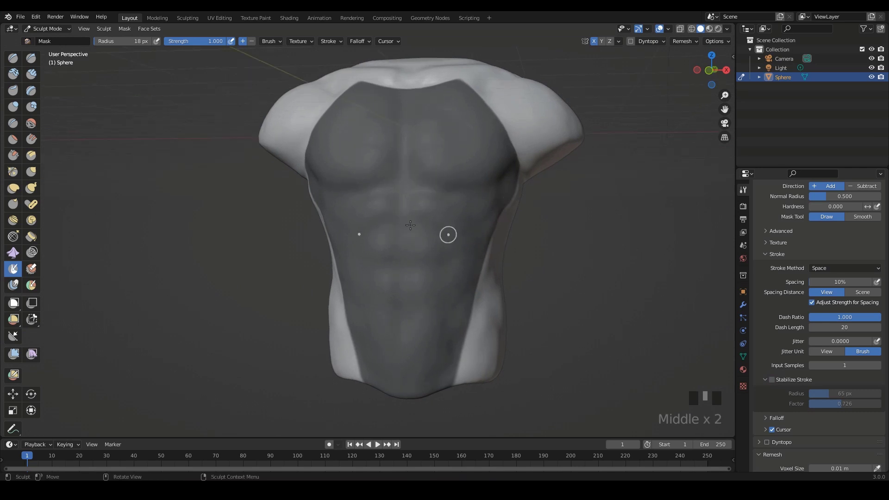
{"action": "mouse_move", "coordinate": [431, 179]}
{"action": "middle_mouse_down", "text": "ctrl"}
{"action": "mouse_move", "coordinate": [476, 198]}
{"action": "mouse_move", "coordinate": [467, 222]}
{"action": "mouse_move", "coordinate": [496, 248]}
{"action": "mouse_move", "coordinate": [430, 205]}
{"action": "mouse_move", "coordinate": [433, 178]}
{"action": "mouse_move", "coordinate": [404, 198]}
{"action": "middle_mouse_up", "text": "ctrl"}
{"action": "key", "text": "f"}
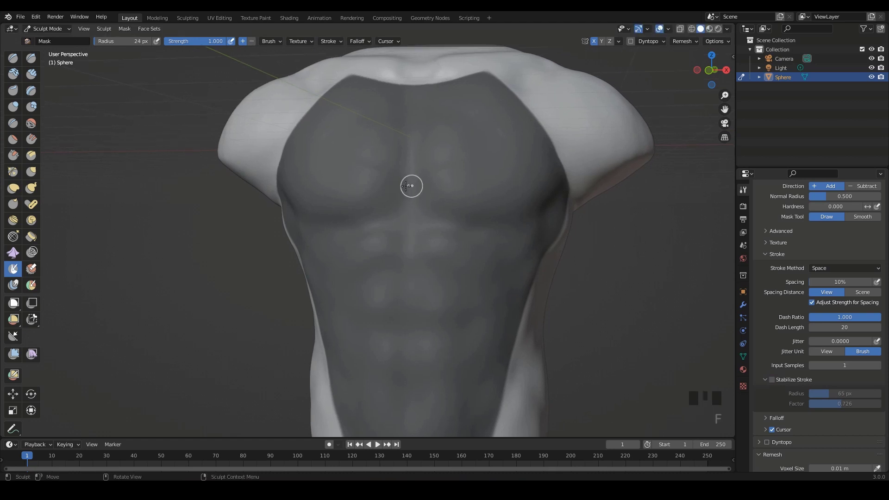
Step: Erase a kite-shaped opening from the mask at the chest center for the spider's upper body, reducing the brush radius to 15 px
{"action": "left_click_drag", "start_coordinate": [409, 186], "coordinate": [402, 196], "text": "ctrl"}
{"action": "key", "text": "ctrl+z"}
{"action": "middle_click_drag", "start_coordinate": [416, 185], "coordinate": [406, 196], "text": "ctrl"}
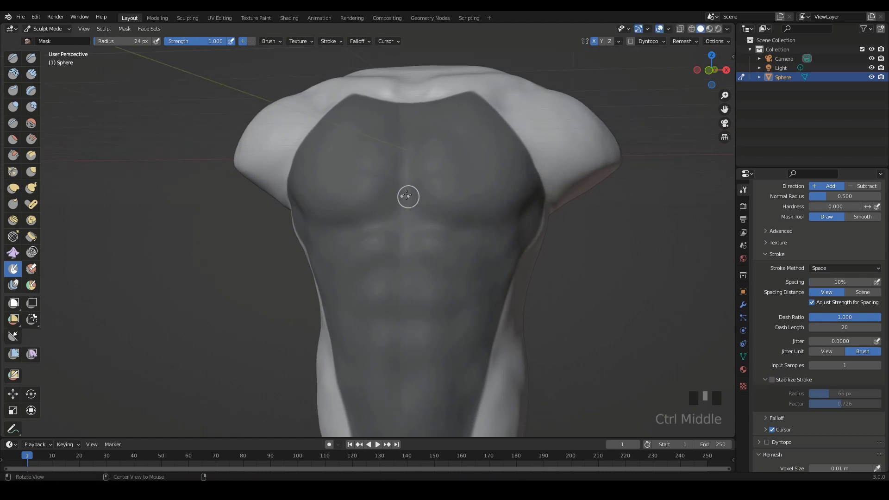
{"action": "left_click_drag", "start_coordinate": [404, 189], "coordinate": [396, 201], "text": "ctrl"}
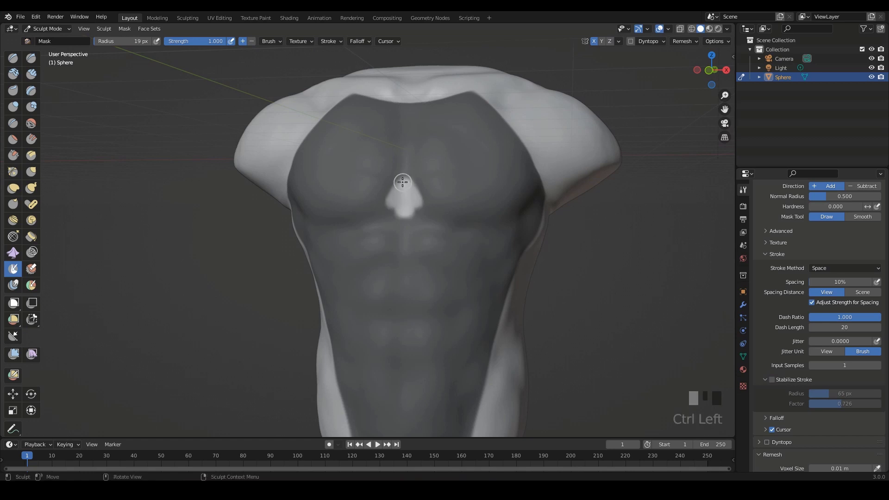
{"action": "left_click_drag", "start_coordinate": [403, 171], "coordinate": [398, 180], "text": "ctrl"}
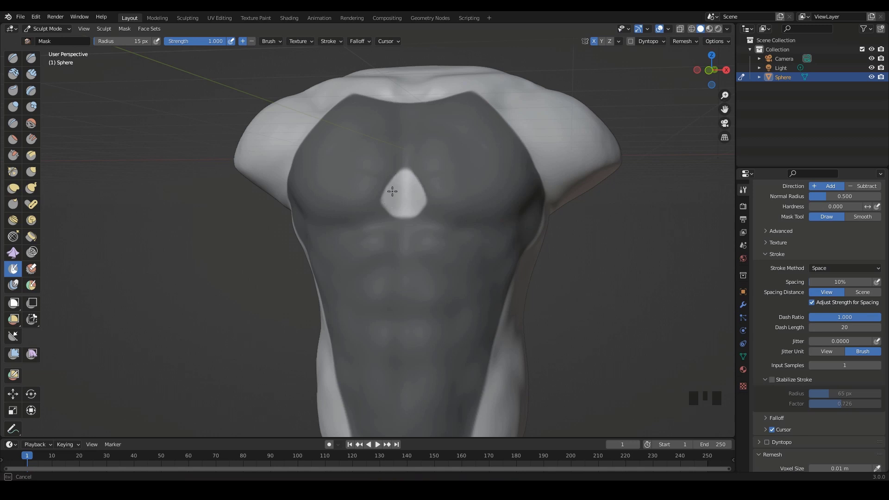
{"action": "middle_click_drag", "start_coordinate": [416, 205], "coordinate": [404, 185], "text": "shift"}
Step: Erase the spider's diamond-shaped abdomen below the chest opening with an 18 px brush radius, tapering it into a narrow tail at 11 px
{"action": "key", "text": "f"}
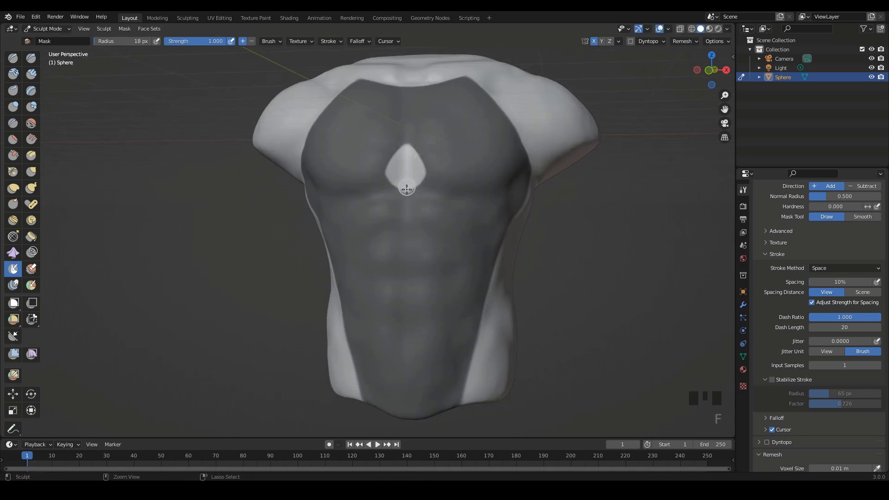
{"action": "left_click_drag", "start_coordinate": [407, 188], "coordinate": [404, 195], "text": "ctrl"}
{"action": "mouse_move", "coordinate": [385, 236]}
{"action": "left_mouse_down", "text": "ctrl"}
{"action": "mouse_move", "coordinate": [419, 239]}
{"action": "mouse_move", "coordinate": [410, 219]}
{"action": "mouse_move", "coordinate": [399, 245]}
{"action": "mouse_move", "coordinate": [409, 322]}
{"action": "left_mouse_up", "text": "ctrl"}
{"action": "key", "text": "f"}
{"action": "left_click", "coordinate": [403, 265]}
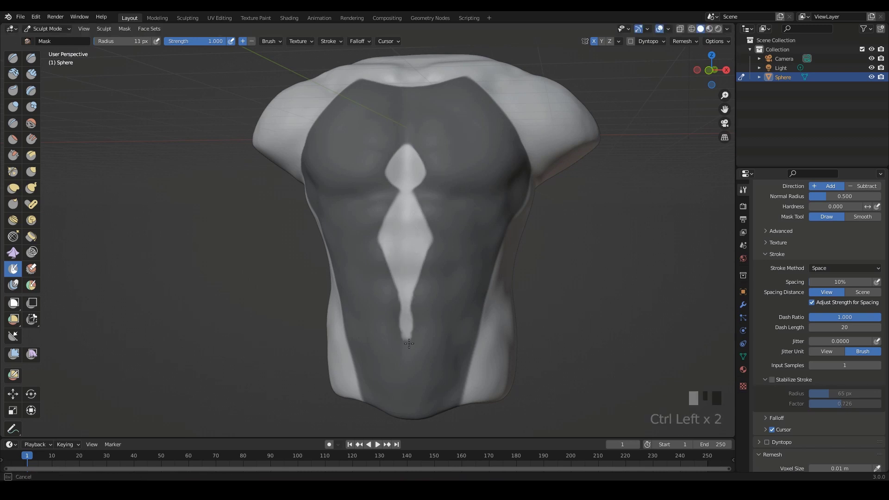
{"action": "left_click_drag", "start_coordinate": [405, 373], "coordinate": [406, 376], "text": "ctrl"}
Step: Widen the taper between the spider's abdomen and tail and extend the tail tip slightly downward with an 11 px brush radius
{"action": "mouse_move", "coordinate": [427, 321]}
{"action": "middle_mouse_down"}
{"action": "mouse_move", "coordinate": [446, 310]}
{"action": "mouse_move", "coordinate": [373, 241]}
{"action": "middle_mouse_up"}
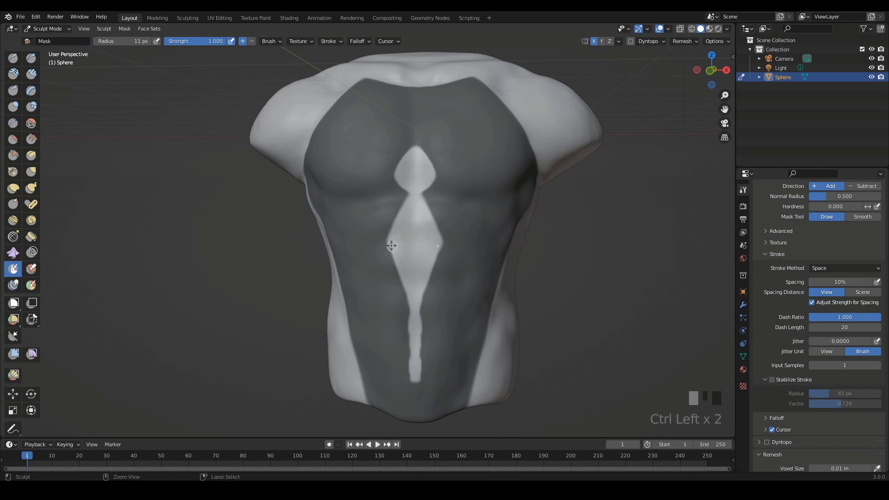
{"action": "left_click_drag", "start_coordinate": [414, 314], "coordinate": [408, 297], "text": "ctrl"}
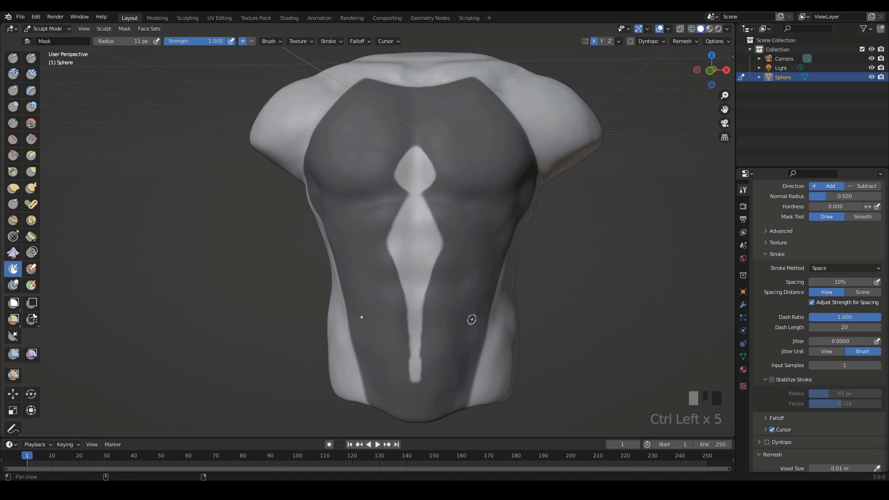
{"action": "middle_click_drag", "start_coordinate": [586, 298], "coordinate": [463, 354], "text": "shift"}
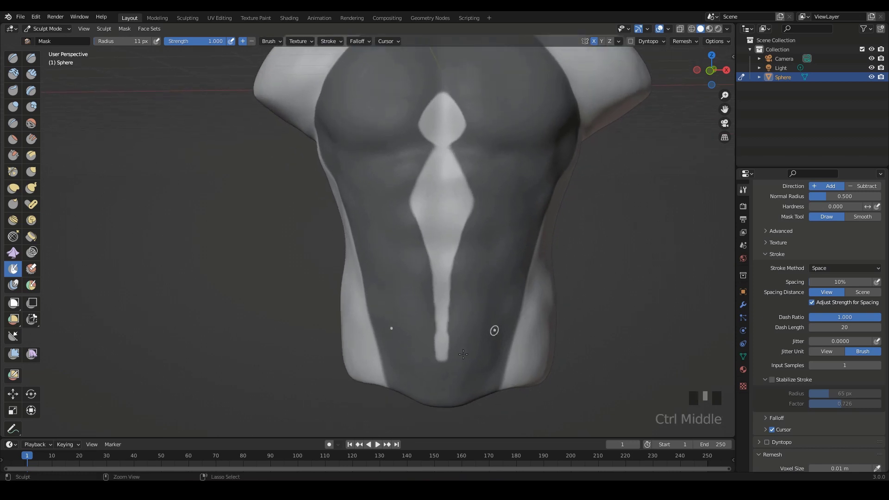
{"action": "left_click_drag", "start_coordinate": [443, 355], "coordinate": [441, 357], "text": "ctrl"}
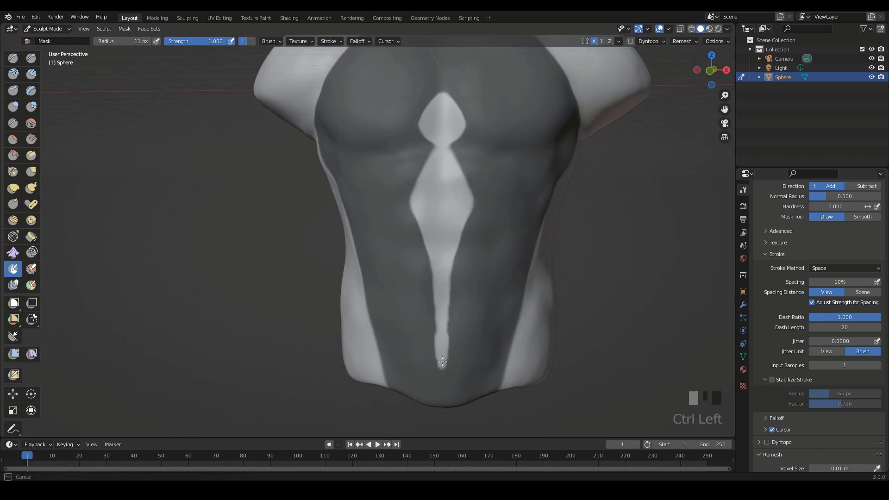
{"action": "middle_click_drag", "start_coordinate": [538, 320], "coordinate": [438, 275]}
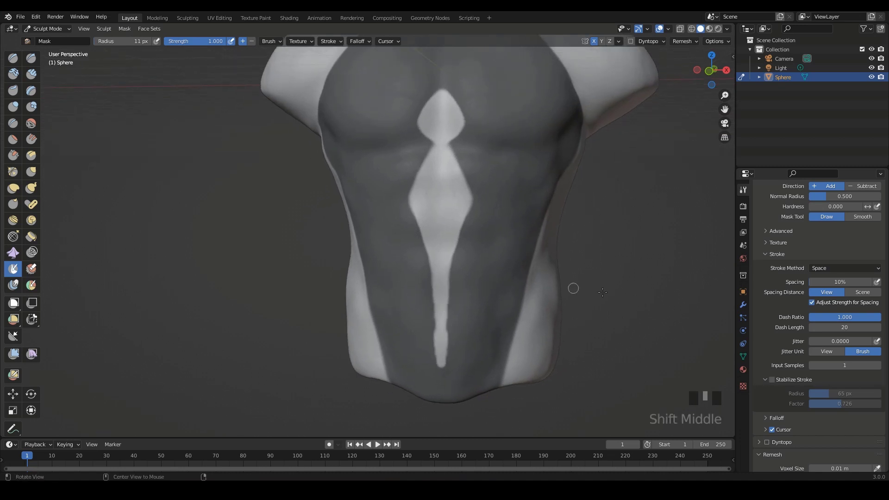
Step: Turn on Stabilize Stroke and set its radius to 105 px and factor to 0.788, keeping the mask brush radius at 11 px
{"action": "middle_click_drag", "start_coordinate": [602, 291], "coordinate": [465, 259], "text": "ctrl"}
{"action": "middle_click_drag", "start_coordinate": [474, 347], "coordinate": [486, 375], "text": "ctrl"}
{"action": "left_click", "coordinate": [771, 380]}
{"action": "middle_click_drag", "start_coordinate": [457, 279], "coordinate": [467, 282]}
{"action": "middle_click_drag", "start_coordinate": [466, 282], "coordinate": [464, 256], "text": "ctrl"}
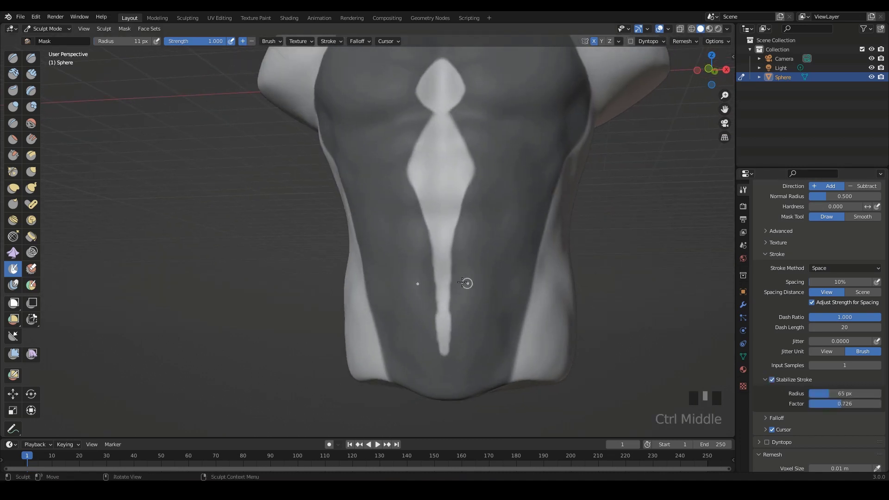
{"action": "left_click_drag", "start_coordinate": [462, 236], "coordinate": [458, 260]}
{"action": "left_click_drag", "start_coordinate": [449, 375], "coordinate": [448, 381]}
{"action": "key", "text": "ctrl+z"}
{"action": "mouse_move", "coordinate": [831, 394]}
{"action": "left_mouse_down"}
{"action": "mouse_move", "coordinate": [846, 393]}
{"action": "mouse_move", "coordinate": [850, 405]}
{"action": "left_mouse_up"}
{"action": "key", "text": "f"}
{"action": "left_click", "coordinate": [459, 244]}
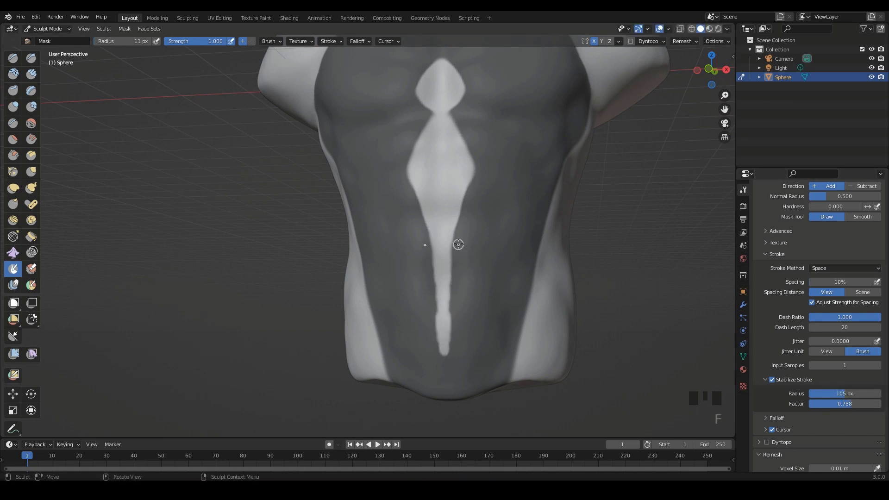
Step: Straighten the edges of the spider's narrow tail with long stabilized strokes that add and erase mask
{"action": "left_click_drag", "start_coordinate": [458, 243], "coordinate": [446, 398]}
{"action": "left_click_drag", "start_coordinate": [471, 347], "coordinate": [467, 349]}
{"action": "mouse_move", "coordinate": [468, 350]}
{"action": "middle_mouse_down", "text": "ctrl"}
{"action": "mouse_move", "coordinate": [462, 306]}
{"action": "mouse_move", "coordinate": [493, 307]}
{"action": "mouse_move", "coordinate": [486, 250]}
{"action": "middle_mouse_up", "text": "ctrl"}
{"action": "key", "text": "f"}
{"action": "left_click", "coordinate": [472, 191]}
{"action": "left_click_drag", "start_coordinate": [473, 199], "coordinate": [465, 310], "text": "ctrl"}
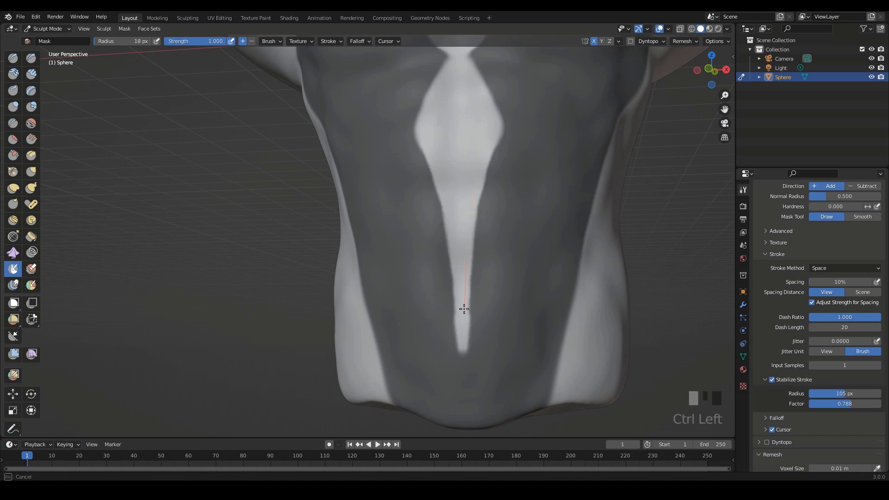
{"action": "mouse_move", "coordinate": [463, 296]}
{"action": "middle_mouse_down", "text": "ctrl"}
{"action": "mouse_move", "coordinate": [466, 352]}
{"action": "mouse_move", "coordinate": [459, 278]}
{"action": "middle_mouse_up", "text": "ctrl"}
{"action": "key", "text": "f"}
{"action": "left_click_drag", "start_coordinate": [447, 278], "coordinate": [439, 374], "text": "ctrl"}
Step: Refine the edges of the spider's upper body and sharpen its top point with a 10 px brush radius
{"action": "middle_click_drag", "start_coordinate": [443, 344], "coordinate": [395, 204]}
{"action": "left_click_drag", "start_coordinate": [394, 203], "coordinate": [375, 239], "text": "ctrl"}
{"action": "mouse_move", "coordinate": [411, 247]}
{"action": "middle_mouse_down", "text": "ctrl"}
{"action": "mouse_move", "coordinate": [417, 234]}
{"action": "mouse_move", "coordinate": [445, 235]}
{"action": "mouse_move", "coordinate": [444, 276]}
{"action": "mouse_move", "coordinate": [453, 252]}
{"action": "middle_mouse_up", "text": "ctrl"}
{"action": "middle_click_drag", "start_coordinate": [453, 252], "coordinate": [433, 239], "text": "ctrl"}
{"action": "left_click_drag", "start_coordinate": [350, 199], "coordinate": [393, 255], "text": "ctrl"}
{"action": "key", "text": "ctrl+z"}
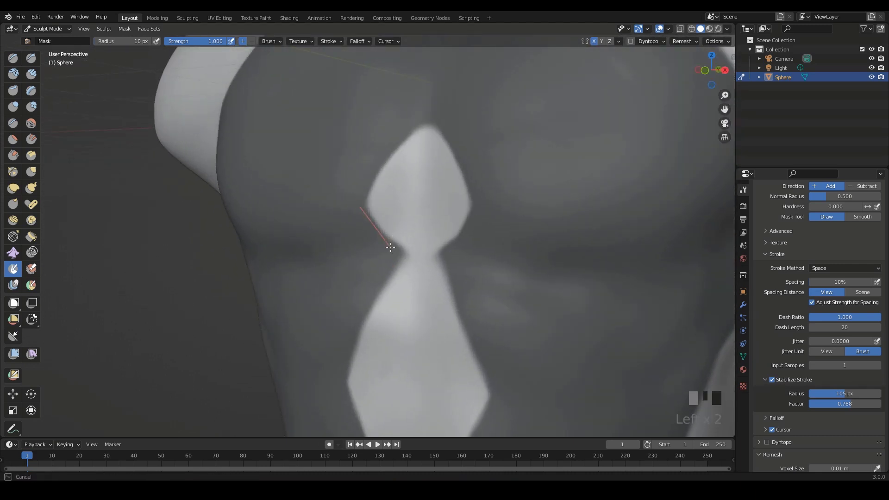
{"action": "mouse_move", "coordinate": [374, 212]}
{"action": "middle_mouse_down", "text": "ctrl"}
{"action": "mouse_move", "coordinate": [540, 213]}
{"action": "mouse_move", "coordinate": [500, 252]}
{"action": "mouse_move", "coordinate": [500, 193]}
{"action": "mouse_move", "coordinate": [432, 175]}
{"action": "middle_mouse_up", "text": "ctrl"}
{"action": "left_click_drag", "start_coordinate": [432, 174], "coordinate": [428, 179], "text": "ctrl"}
{"action": "mouse_move", "coordinate": [429, 179]}
{"action": "middle_mouse_down", "text": "ctrl"}
{"action": "mouse_move", "coordinate": [452, 232]}
{"action": "mouse_move", "coordinate": [451, 155]}
{"action": "middle_mouse_up", "text": "ctrl"}
{"action": "key", "text": "ctrl+z"}
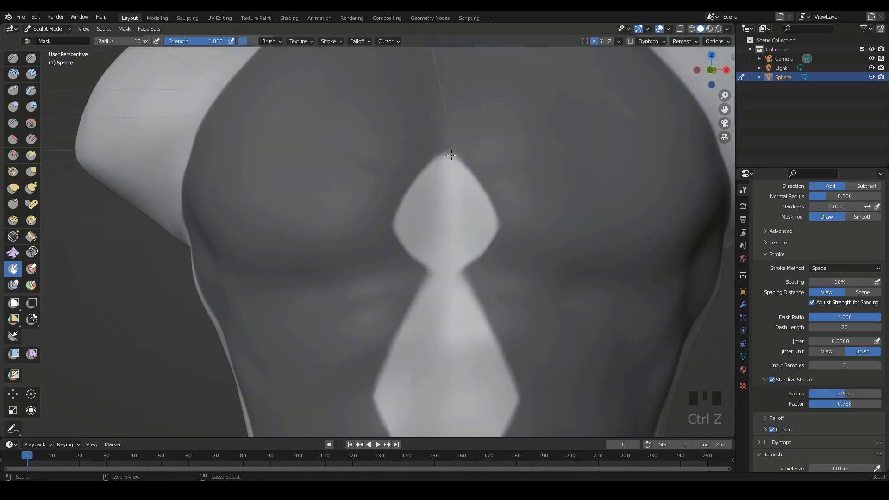
{"action": "left_click_drag", "start_coordinate": [420, 187], "coordinate": [420, 186], "text": "ctrl"}
{"action": "mouse_move", "coordinate": [421, 186]}
{"action": "middle_mouse_down"}
{"action": "mouse_move", "coordinate": [482, 240]}
{"action": "mouse_move", "coordinate": [456, 199]}
{"action": "mouse_move", "coordinate": [439, 242]}
{"action": "mouse_move", "coordinate": [416, 199]}
{"action": "mouse_move", "coordinate": [423, 205]}
{"action": "middle_mouse_up"}
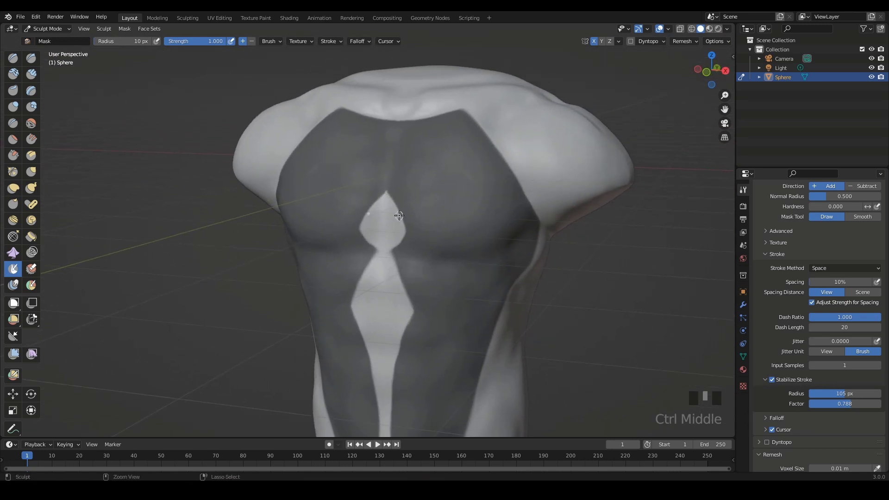
Step: Set stabilization to radius 77 px and factor 0.692, and erase a curved leg line from the spider's upper body across the chest at 6 px
{"action": "key", "text": "f"}
{"action": "left_click", "coordinate": [422, 205]}
{"action": "left_click_drag", "start_coordinate": [405, 212], "coordinate": [511, 172], "text": "ctrl"}
{"action": "middle_click_drag", "start_coordinate": [511, 173], "coordinate": [512, 160], "text": "ctrl"}
{"action": "key", "text": "ctrl+z"}
{"action": "mouse_move", "coordinate": [840, 394]}
{"action": "left_mouse_down"}
{"action": "mouse_move", "coordinate": [830, 394]}
{"action": "mouse_move", "coordinate": [832, 404]}
{"action": "left_mouse_up"}
{"action": "middle_click_drag", "start_coordinate": [416, 208], "coordinate": [388, 198]}
{"action": "left_click_drag", "start_coordinate": [313, 183], "coordinate": [482, 173], "text": "ctrl"}
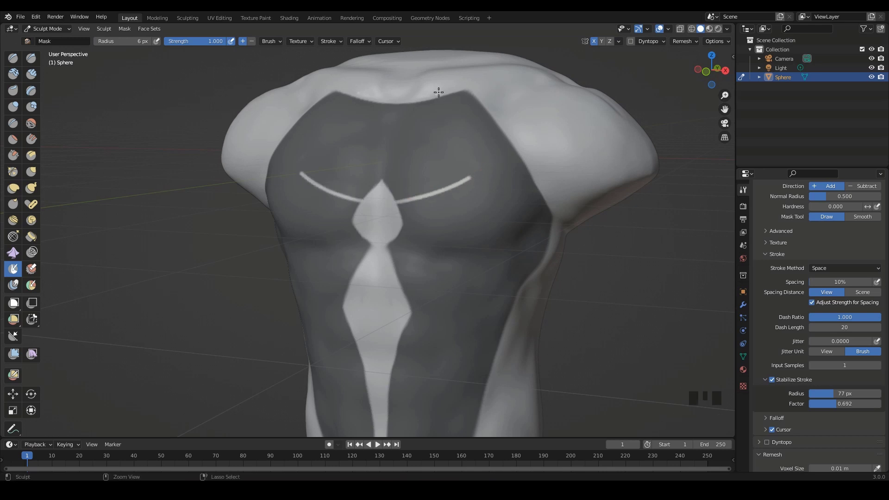
Step: Erase the upper leg segment from the neckline down to the outer end of the curved chest line with a 6 px brush radius
{"action": "left_click_drag", "start_coordinate": [439, 92], "coordinate": [472, 176], "text": "ctrl"}
{"action": "key", "text": "ctrl+z"}
{"action": "mouse_move", "coordinate": [459, 140]}
{"action": "left_mouse_down", "text": "ctrl"}
{"action": "mouse_move", "coordinate": [522, 234]}
{"action": "mouse_move", "coordinate": [506, 227]}
{"action": "left_mouse_up", "text": "ctrl"}
{"action": "middle_click_drag", "start_coordinate": [506, 228], "coordinate": [565, 199], "text": "ctrl"}
{"action": "left_click_drag", "start_coordinate": [616, 220], "coordinate": [626, 214], "text": "ctrl"}
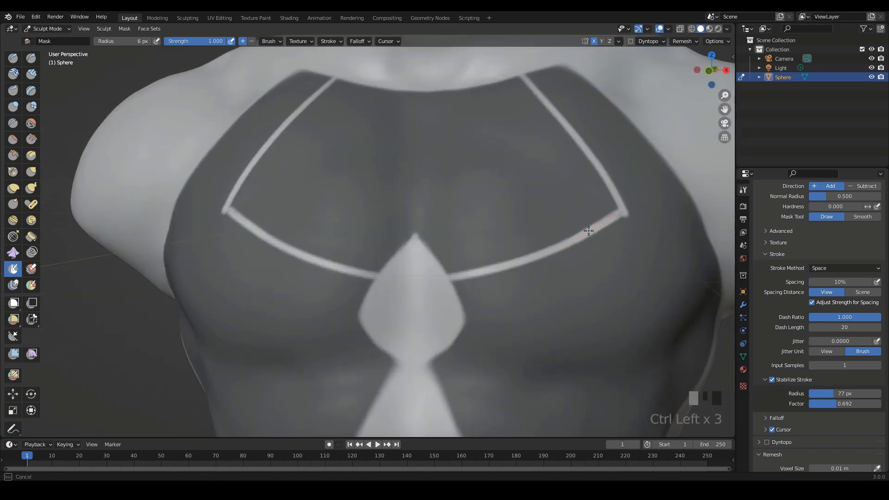
Step: Turn off Stabilize Stroke and sharpen the outer corner where the two upper leg segments meet with a 4 px brush radius
{"action": "left_click", "coordinate": [772, 380]}
{"action": "middle_click_drag", "start_coordinate": [718, 333], "coordinate": [540, 230]}
{"action": "left_click_drag", "start_coordinate": [539, 230], "coordinate": [539, 230], "text": "ctrl"}
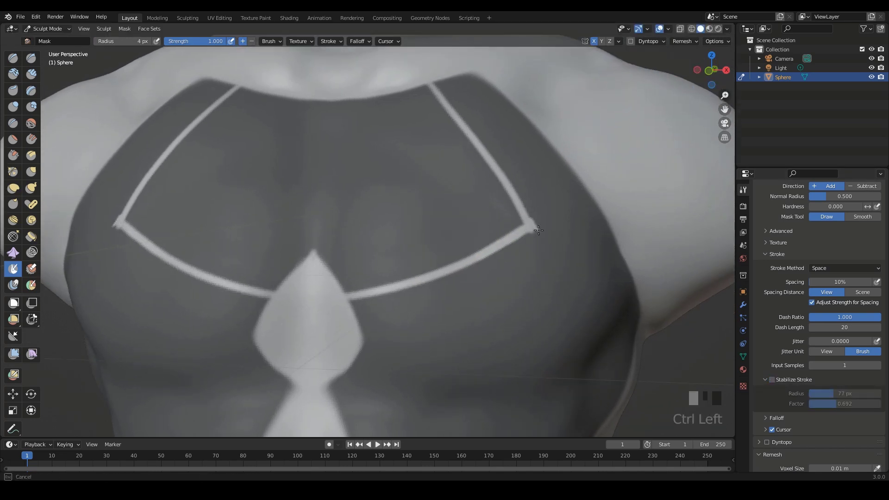
{"action": "mouse_move", "coordinate": [528, 215]}
{"action": "middle_mouse_down", "text": "ctrl"}
{"action": "mouse_move", "coordinate": [540, 242]}
{"action": "mouse_move", "coordinate": [540, 212]}
{"action": "mouse_move", "coordinate": [486, 255]}
{"action": "mouse_move", "coordinate": [510, 217]}
{"action": "middle_mouse_up", "text": "ctrl"}
{"action": "left_click", "coordinate": [540, 229]}
{"action": "left_click", "coordinate": [540, 229]}
{"action": "middle_click_drag", "start_coordinate": [456, 228], "coordinate": [562, 185], "text": "ctrl"}
Step: Widen the curved chest leg line with stabilized erase strokes along its length at an 8 px brush radius
{"action": "left_click_drag", "start_coordinate": [509, 213], "coordinate": [476, 226], "text": "ctrl"}
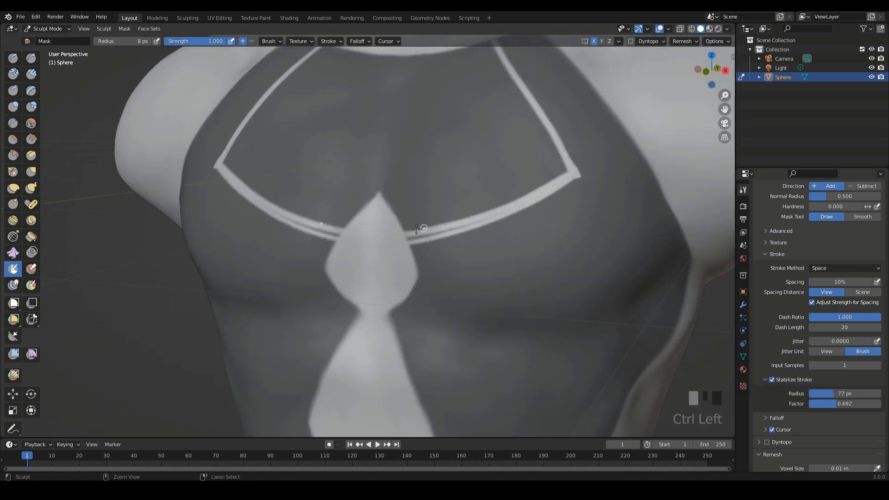
{"action": "mouse_move", "coordinate": [569, 176]}
{"action": "left_mouse_down", "text": "ctrl"}
{"action": "mouse_move", "coordinate": [380, 254]}
{"action": "mouse_move", "coordinate": [398, 247]}
{"action": "left_mouse_up", "text": "ctrl"}
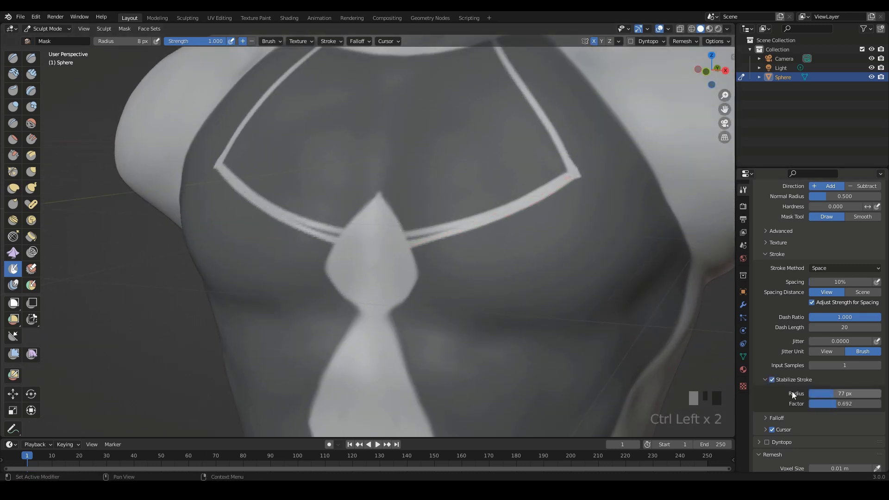
{"action": "left_click", "coordinate": [771, 379]}
{"action": "left_click", "coordinate": [772, 379]}
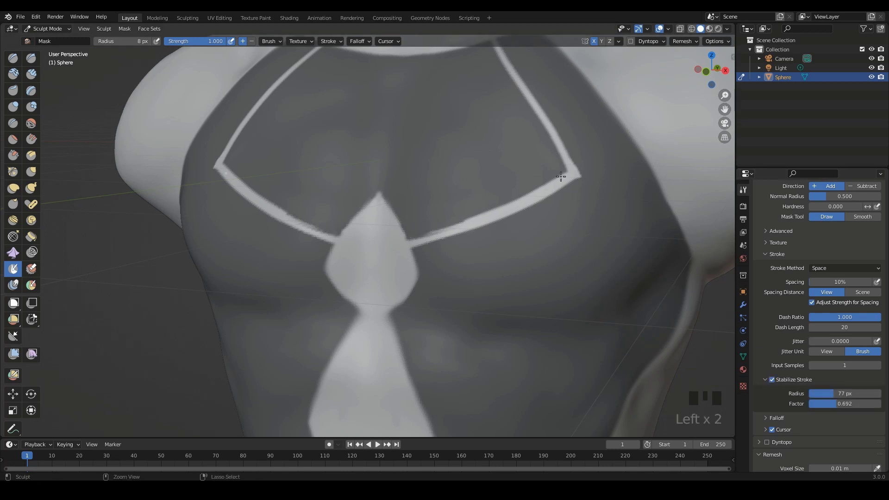
Step: Trim and taper the curved chest leg line toward the spider's body with stabilized mask strokes at an 8 px brush radius
{"action": "left_click_drag", "start_coordinate": [553, 181], "coordinate": [392, 245]}
{"action": "mouse_move", "coordinate": [523, 185]}
{"action": "middle_mouse_down", "text": "ctrl"}
{"action": "mouse_move", "coordinate": [554, 262]}
{"action": "mouse_move", "coordinate": [574, 185]}
{"action": "middle_mouse_up", "text": "ctrl"}
{"action": "left_click", "coordinate": [596, 191]}
{"action": "left_click_drag", "start_coordinate": [605, 188], "coordinate": [483, 245]}
{"action": "left_click_drag", "start_coordinate": [514, 235], "coordinate": [402, 268]}
{"action": "middle_click_drag", "start_coordinate": [435, 217], "coordinate": [456, 297], "text": "ctrl"}
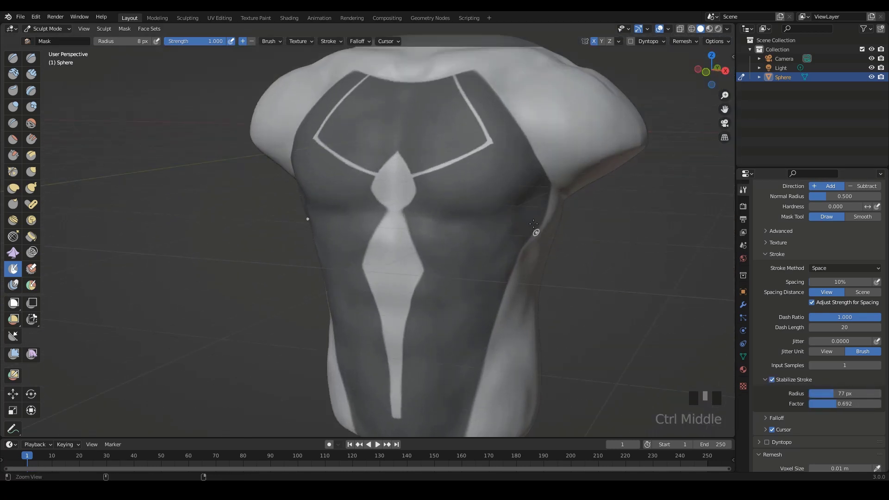
{"action": "mouse_move", "coordinate": [463, 252]}
{"action": "middle_mouse_down", "text": "shift"}
{"action": "mouse_move", "coordinate": [443, 273]}
{"action": "mouse_move", "coordinate": [446, 249]}
{"action": "mouse_move", "coordinate": [448, 273]}
{"action": "middle_mouse_up", "text": "shift"}
{"action": "mouse_move", "coordinate": [448, 273]}
{"action": "middle_mouse_down"}
{"action": "mouse_move", "coordinate": [457, 241]}
{"action": "mouse_move", "coordinate": [459, 282]}
{"action": "middle_mouse_up"}
{"action": "mouse_move", "coordinate": [453, 250]}
{"action": "middle_mouse_down"}
{"action": "mouse_move", "coordinate": [482, 244]}
{"action": "mouse_move", "coordinate": [440, 247]}
{"action": "middle_mouse_up"}
{"action": "middle_click_drag", "start_coordinate": [440, 259], "coordinate": [454, 278], "text": "shift"}
{"action": "mouse_move", "coordinate": [454, 287]}
{"action": "middle_mouse_down", "text": "ctrl"}
{"action": "mouse_move", "coordinate": [457, 248]}
{"action": "mouse_move", "coordinate": [465, 245]}
{"action": "middle_mouse_up", "text": "ctrl"}
{"action": "mouse_move", "coordinate": [414, 220]}
{"action": "middle_mouse_down", "text": "ctrl"}
{"action": "mouse_move", "coordinate": [410, 243]}
{"action": "mouse_move", "coordinate": [399, 241]}
{"action": "middle_mouse_up", "text": "ctrl"}
{"action": "left_click_drag", "start_coordinate": [346, 238], "coordinate": [430, 213], "text": "ctrl"}
{"action": "key", "text": "ctrl+z"}
{"action": "key", "text": "f"}
{"action": "key", "text": "ctrl+z"}
{"action": "key", "text": "f"}
{"action": "key", "text": "ctrl+z"}
{"action": "middle_click_drag", "start_coordinate": [349, 224], "coordinate": [357, 240], "text": "ctrl"}
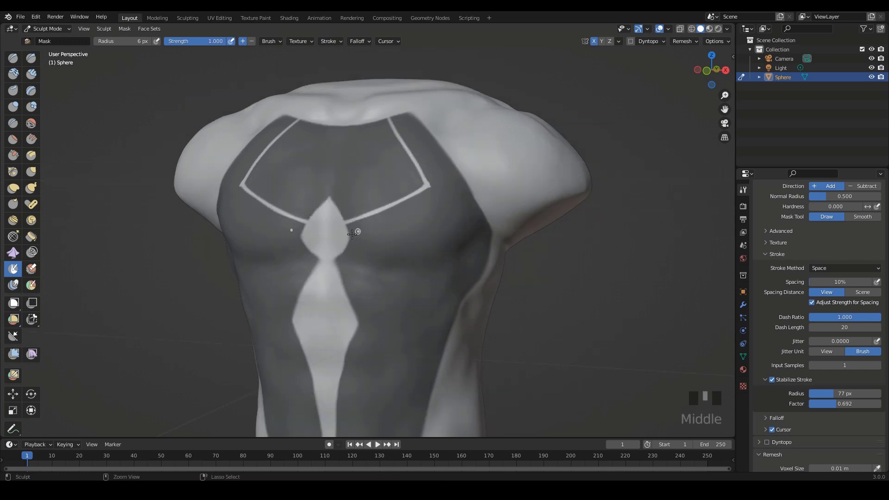
{"action": "key", "text": "ctrl+z"}
Step: Erase a second leg line below the first at 4 px, and extend it without stabilization to the mask's side edge, thickening it at 7 px
{"action": "mouse_move", "coordinate": [349, 234]}
{"action": "left_mouse_down", "text": "ctrl"}
{"action": "mouse_move", "coordinate": [437, 204]}
{"action": "mouse_move", "coordinate": [409, 217]}
{"action": "left_mouse_up", "text": "ctrl"}
{"action": "key", "text": "ctrl+z"}
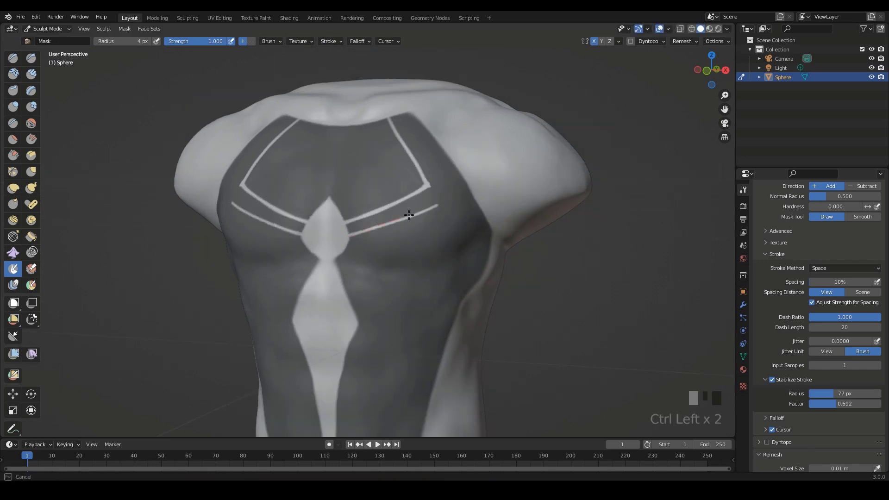
{"action": "left_click", "coordinate": [772, 379]}
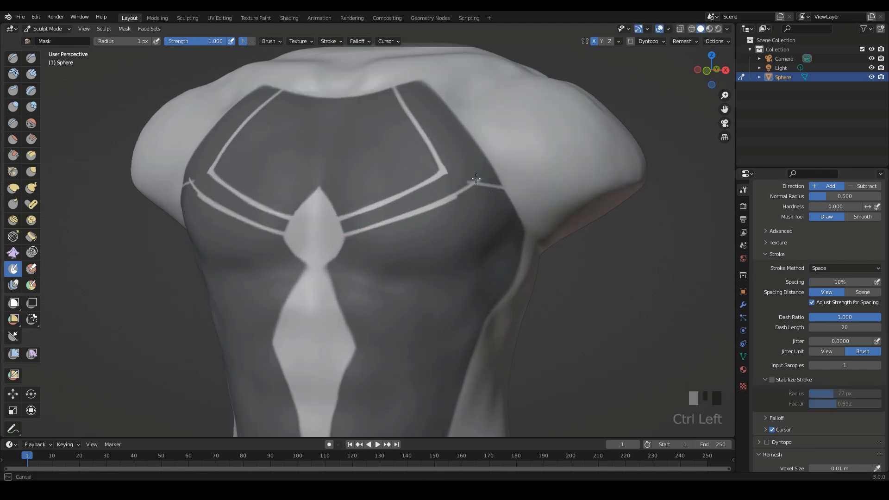
{"action": "scroll", "coordinate": [476, 178], "scroll_direction": "up", "scroll_amount": 2}
{"action": "left_click_drag", "start_coordinate": [456, 200], "coordinate": [494, 190], "text": "ctrl"}
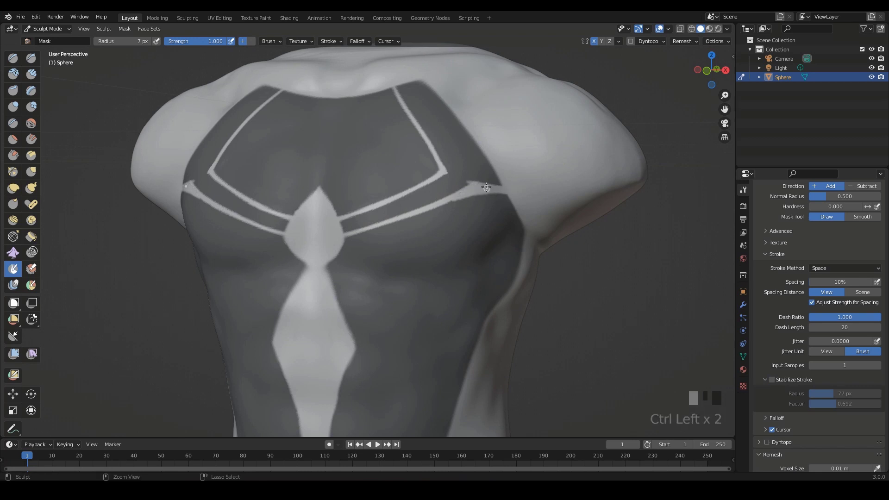
{"action": "scroll", "coordinate": [522, 194], "scroll_direction": "up", "scroll_amount": 2}
{"action": "mouse_move", "coordinate": [522, 194]}
{"action": "middle_mouse_down", "text": "shift"}
{"action": "mouse_move", "coordinate": [379, 225]}
{"action": "mouse_move", "coordinate": [432, 210]}
{"action": "mouse_move", "coordinate": [451, 227]}
{"action": "middle_mouse_up", "text": "shift"}
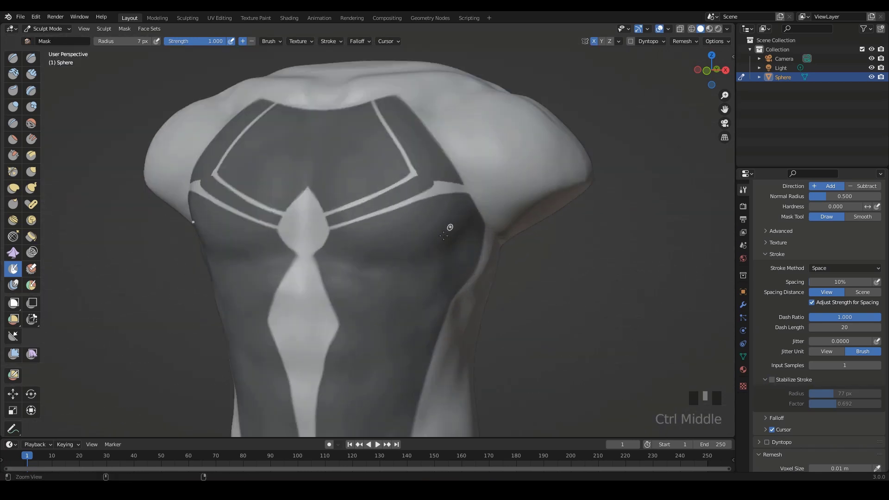
Step: Erase a pair of small hooked pincers above the spider's head with Stabilize Stroke off and a 4 px brush radius
{"action": "left_click", "coordinate": [772, 379]}
{"action": "middle_click_drag", "start_coordinate": [311, 199], "coordinate": [320, 186], "text": "ctrl"}
{"action": "key", "text": "ctrl+z"}
{"action": "mouse_move", "coordinate": [418, 193]}
{"action": "middle_mouse_down", "text": "ctrl"}
{"action": "mouse_move", "coordinate": [454, 249]}
{"action": "mouse_move", "coordinate": [491, 232]}
{"action": "middle_mouse_up", "text": "ctrl"}
{"action": "middle_click_drag", "start_coordinate": [505, 229], "coordinate": [513, 218], "text": "ctrl"}
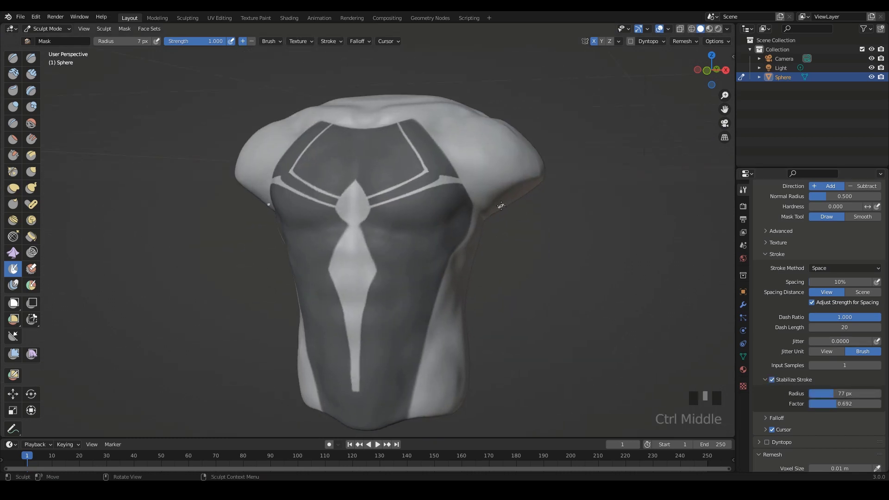
{"action": "middle_click_drag", "start_coordinate": [388, 228], "coordinate": [389, 187], "text": "ctrl"}
{"action": "left_click", "coordinate": [810, 421], "text": "ctrl"}
{"action": "left_click", "coordinate": [772, 380]}
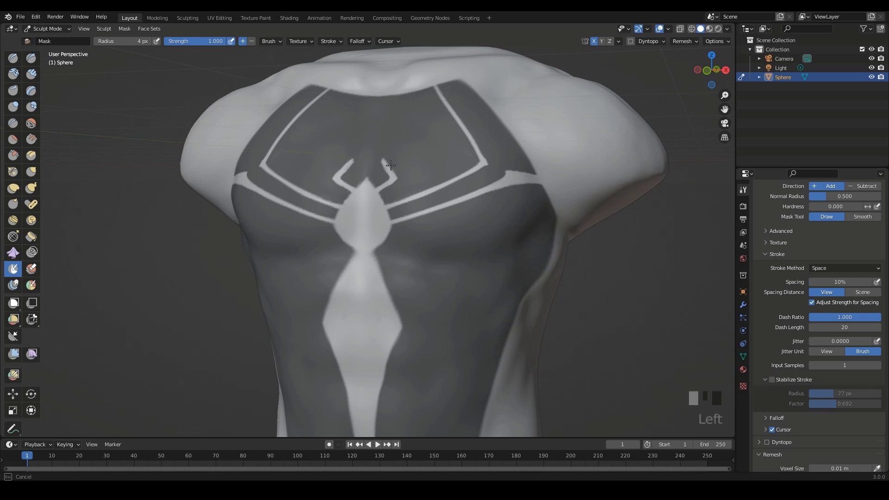
Step: Refine the pincers' edges and extend their tips with short mask and erase strokes
{"action": "left_click_drag", "start_coordinate": [390, 165], "coordinate": [395, 170]}
{"action": "mouse_move", "coordinate": [396, 153]}
{"action": "middle_mouse_down", "text": "ctrl"}
{"action": "mouse_move", "coordinate": [407, 99]}
{"action": "mouse_move", "coordinate": [418, 113]}
{"action": "middle_mouse_up", "text": "ctrl"}
{"action": "left_click_drag", "start_coordinate": [400, 107], "coordinate": [424, 146], "text": "ctrl"}
{"action": "mouse_move", "coordinate": [423, 153]}
{"action": "middle_mouse_down", "text": "ctrl"}
{"action": "mouse_move", "coordinate": [428, 232]}
{"action": "mouse_move", "coordinate": [426, 176]}
{"action": "middle_mouse_up", "text": "ctrl"}
{"action": "left_click_drag", "start_coordinate": [430, 180], "coordinate": [419, 192], "text": "ctrl"}
Step: Turn on Stabilize Stroke and set the mask brush radius to 5 px
{"action": "middle_click_drag", "start_coordinate": [481, 231], "coordinate": [500, 306], "text": "ctrl"}
{"action": "mouse_move", "coordinate": [500, 306]}
{"action": "middle_mouse_down", "text": "shift"}
{"action": "mouse_move", "coordinate": [470, 238]}
{"action": "mouse_move", "coordinate": [449, 243]}
{"action": "middle_mouse_up", "text": "shift"}
{"action": "middle_click_drag", "start_coordinate": [448, 242], "coordinate": [435, 222], "text": "ctrl"}
{"action": "key", "text": "f"}
{"action": "left_click", "coordinate": [382, 201]}
{"action": "left_click", "coordinate": [772, 379]}
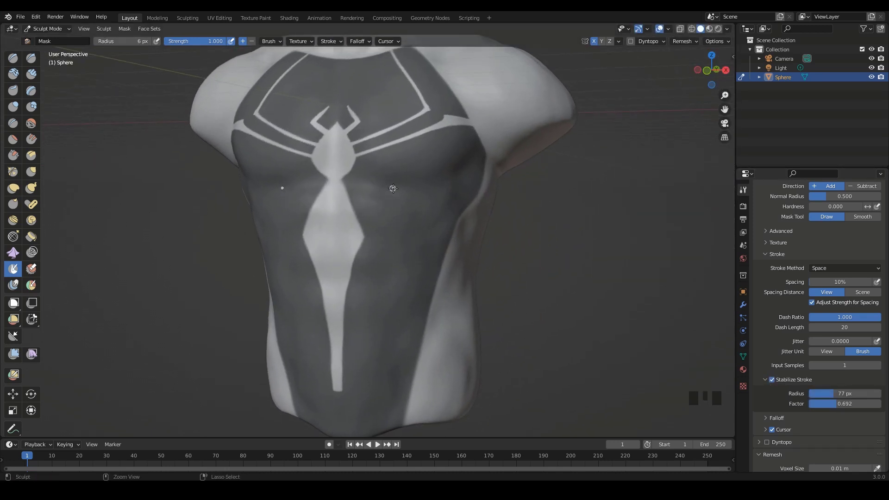
{"action": "middle_click_drag", "start_coordinate": [393, 189], "coordinate": [397, 204], "text": "ctrl"}
{"action": "left_click", "coordinate": [398, 205], "text": "ctrl"}
{"action": "key", "text": "f"}
{"action": "left_click", "coordinate": [365, 200]}
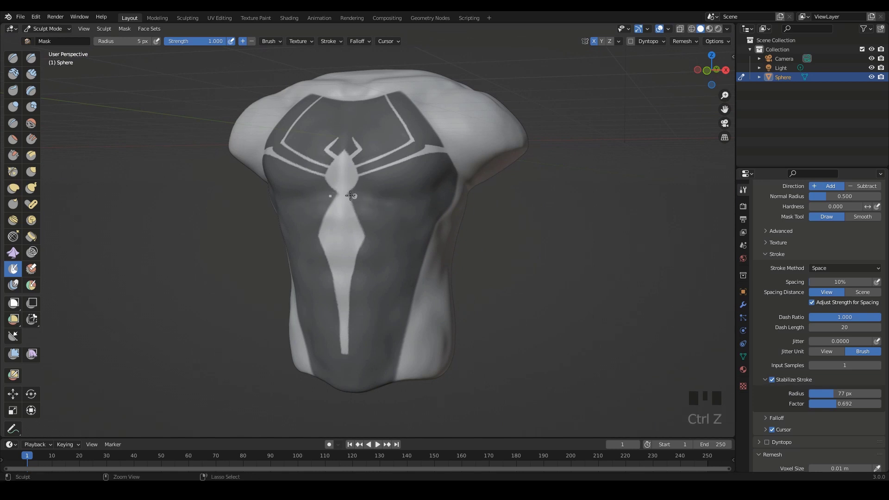
Step: Erase a lower leg line from the spider's waist outward, bending down along the abdomen to the torso's lower edge, at 5 px
{"action": "left_click_drag", "start_coordinate": [409, 234], "coordinate": [374, 388], "text": "ctrl"}
{"action": "key", "text": "ctrl+z"}
{"action": "middle_click_drag", "start_coordinate": [403, 269], "coordinate": [412, 267]}
{"action": "middle_click_drag", "start_coordinate": [416, 262], "coordinate": [426, 246], "text": "ctrl"}
{"action": "key", "text": "ctrl+z"}
{"action": "left_click_drag", "start_coordinate": [421, 234], "coordinate": [383, 406], "text": "ctrl"}
{"action": "mouse_move", "coordinate": [514, 267]}
{"action": "middle_mouse_down"}
{"action": "mouse_move", "coordinate": [496, 276]}
{"action": "mouse_move", "coordinate": [504, 269]}
{"action": "middle_mouse_up"}
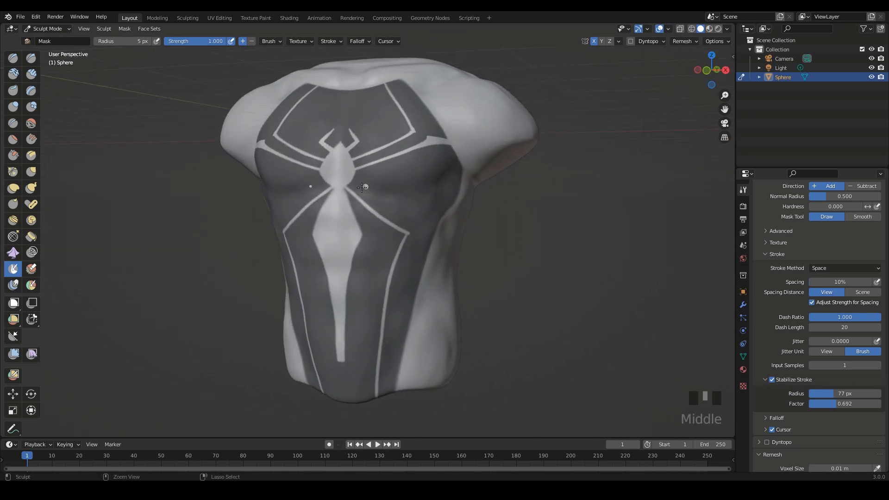
Step: Erase another leg line from the spider's waist across the ribs to the mask's side edge with a 5 px brush radius
{"action": "middle_click_drag", "start_coordinate": [404, 190], "coordinate": [407, 186], "text": "ctrl"}
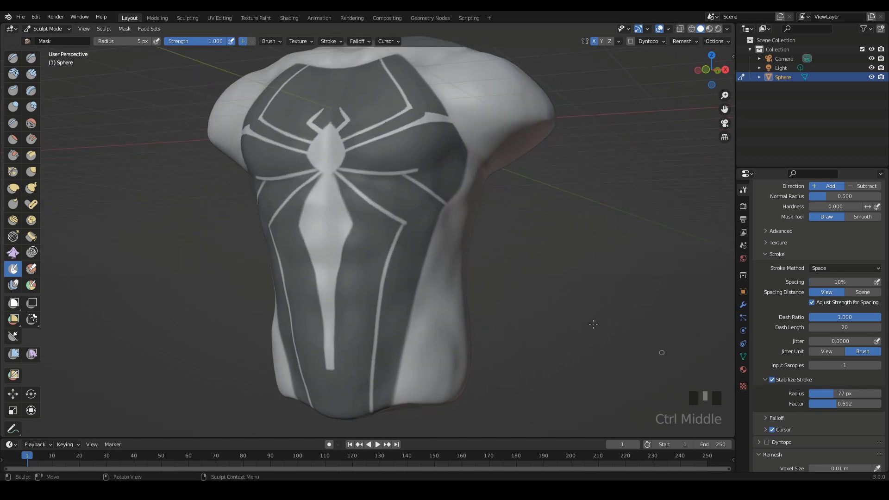
{"action": "left_click_drag", "start_coordinate": [407, 187], "coordinate": [396, 217], "text": "ctrl"}
{"action": "left_click_drag", "start_coordinate": [382, 334], "coordinate": [382, 357], "text": "ctrl"}
{"action": "mouse_move", "coordinate": [440, 208]}
{"action": "middle_mouse_down", "text": "ctrl"}
{"action": "mouse_move", "coordinate": [449, 244]}
{"action": "mouse_move", "coordinate": [458, 203]}
{"action": "mouse_move", "coordinate": [444, 153]}
{"action": "middle_mouse_up", "text": "ctrl"}
Step: Turn off Stabilize Stroke and thicken the bends of the two lower leg lines with short erase strokes
{"action": "left_click", "coordinate": [771, 380]}
{"action": "middle_click_drag", "start_coordinate": [440, 139], "coordinate": [384, 196], "text": "shift"}
{"action": "key", "text": "f"}
{"action": "left_click_drag", "start_coordinate": [386, 190], "coordinate": [383, 195], "text": "ctrl"}
{"action": "mouse_move", "coordinate": [420, 195]}
{"action": "middle_mouse_down", "text": "ctrl"}
{"action": "mouse_move", "coordinate": [409, 185]}
{"action": "mouse_move", "coordinate": [380, 187]}
{"action": "middle_mouse_up", "text": "ctrl"}
{"action": "scroll", "coordinate": [412, 181], "scroll_direction": "down", "scroll_amount": 4}
{"action": "scroll", "coordinate": [377, 188], "scroll_direction": "up", "scroll_amount": 3}
{"action": "left_click_drag", "start_coordinate": [363, 196], "coordinate": [403, 224], "text": "ctrl"}
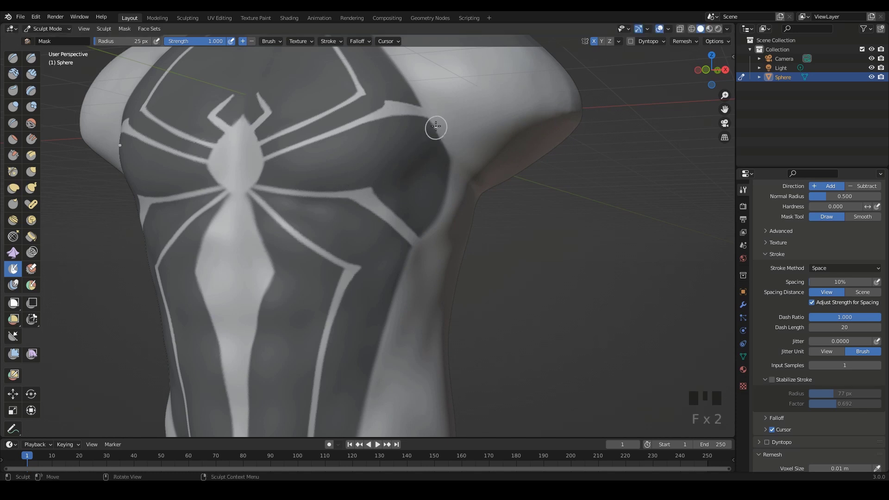
Step: Erase a notch into the mask's side edge below the armpit at 19 px and another at the shoulder corner at 13 px
{"action": "left_click_drag", "start_coordinate": [440, 132], "coordinate": [436, 146], "text": "ctrl"}
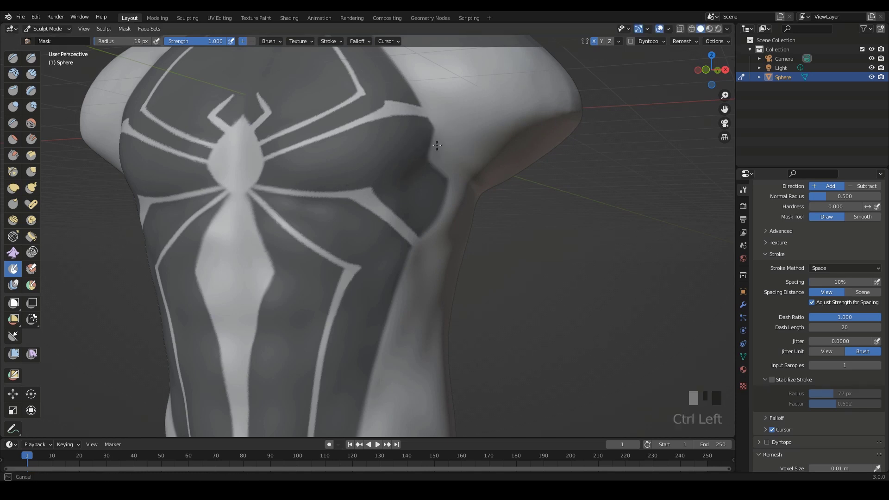
{"action": "scroll", "coordinate": [628, 181], "scroll_direction": "down", "scroll_amount": 4}
{"action": "mouse_move", "coordinate": [518, 209]}
{"action": "middle_mouse_down", "text": "shift"}
{"action": "mouse_move", "coordinate": [499, 161]}
{"action": "mouse_move", "coordinate": [493, 190]}
{"action": "middle_mouse_up", "text": "shift"}
{"action": "scroll", "coordinate": [490, 181], "scroll_direction": "up", "scroll_amount": 3}
{"action": "mouse_move", "coordinate": [484, 162]}
{"action": "middle_mouse_down", "text": "shift"}
{"action": "mouse_move", "coordinate": [476, 206]}
{"action": "mouse_move", "coordinate": [445, 185]}
{"action": "middle_mouse_up", "text": "shift"}
{"action": "scroll", "coordinate": [480, 204], "scroll_direction": "up", "scroll_amount": 2}
{"action": "key", "text": "f"}
{"action": "left_click", "coordinate": [471, 176]}
{"action": "mouse_move", "coordinate": [459, 190]}
{"action": "left_mouse_down", "text": "ctrl"}
{"action": "mouse_move", "coordinate": [466, 215]}
{"action": "mouse_move", "coordinate": [458, 218]}
{"action": "left_mouse_up", "text": "ctrl"}
{"action": "scroll", "coordinate": [486, 222], "scroll_direction": "down", "scroll_amount": 3}
{"action": "middle_click_drag", "start_coordinate": [509, 237], "coordinate": [480, 185], "text": "shift"}
{"action": "scroll", "coordinate": [445, 172], "scroll_direction": "up", "scroll_amount": 3}
{"action": "left_click_drag", "start_coordinate": [415, 150], "coordinate": [411, 145], "text": "ctrl"}
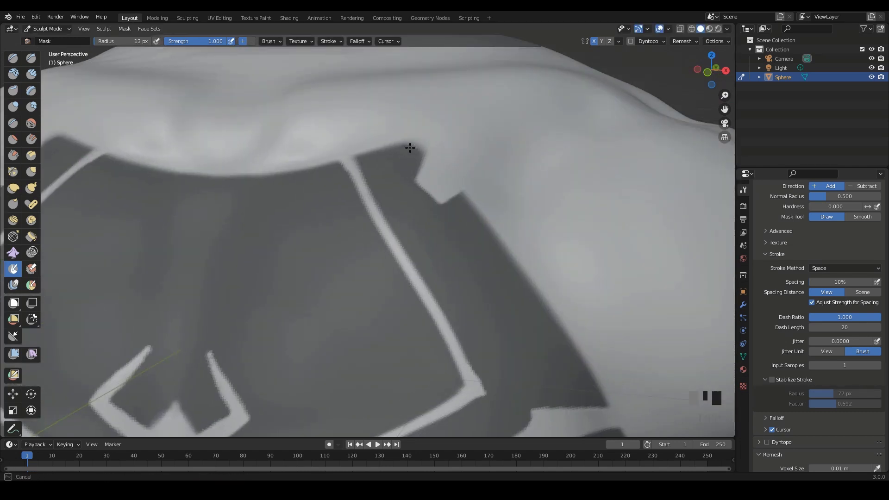
{"action": "scroll", "coordinate": [417, 185], "scroll_direction": "down", "scroll_amount": 3}
{"action": "middle_click_drag", "start_coordinate": [428, 240], "coordinate": [403, 198], "text": "shift"}
{"action": "left_click_drag", "start_coordinate": [403, 199], "coordinate": [400, 211], "text": "ctrl"}
{"action": "key", "text": "ctrl+z"}
{"action": "mouse_move", "coordinate": [407, 215]}
{"action": "middle_mouse_down", "text": "ctrl"}
{"action": "mouse_move", "coordinate": [481, 241]}
{"action": "mouse_move", "coordinate": [383, 200]}
{"action": "mouse_move", "coordinate": [482, 254]}
{"action": "mouse_move", "coordinate": [428, 202]}
{"action": "middle_mouse_up", "text": "ctrl"}
{"action": "key", "text": "ctrl+z"}
Step: Erase a short elongated slot in the mask beside the shoulder edge, below the corner notch
{"action": "left_click_drag", "start_coordinate": [331, 162], "coordinate": [342, 138], "text": "ctrl"}
{"action": "middle_click_drag", "start_coordinate": [407, 195], "coordinate": [463, 246], "text": "ctrl"}
{"action": "mouse_move", "coordinate": [463, 245]}
{"action": "middle_mouse_down"}
{"action": "mouse_move", "coordinate": [480, 245]}
{"action": "mouse_move", "coordinate": [451, 201]}
{"action": "middle_mouse_up"}
{"action": "mouse_move", "coordinate": [420, 206]}
{"action": "left_mouse_down", "text": "ctrl"}
{"action": "mouse_move", "coordinate": [423, 180]}
{"action": "mouse_move", "coordinate": [410, 223]}
{"action": "left_mouse_up", "text": "ctrl"}
{"action": "middle_click_drag", "start_coordinate": [433, 208], "coordinate": [468, 262], "text": "ctrl"}
{"action": "mouse_move", "coordinate": [472, 280]}
{"action": "middle_mouse_down", "text": "ctrl"}
{"action": "mouse_move", "coordinate": [479, 255]}
{"action": "mouse_move", "coordinate": [471, 244]}
{"action": "middle_mouse_up", "text": "ctrl"}
Step: Turn on Stabilize Stroke with 45 px radius and 0.633 factor, and erase two stepped lines across the abdomen with a 5 px brush
{"action": "left_click", "coordinate": [772, 379]}
{"action": "key", "text": "f"}
{"action": "left_click", "coordinate": [428, 232]}
{"action": "middle_click_drag", "start_coordinate": [417, 222], "coordinate": [417, 247], "text": "ctrl"}
{"action": "key", "text": "ctrl+z"}
{"action": "left_click_drag", "start_coordinate": [845, 393], "coordinate": [832, 394]}
{"action": "left_click_drag", "start_coordinate": [844, 404], "coordinate": [835, 403]}
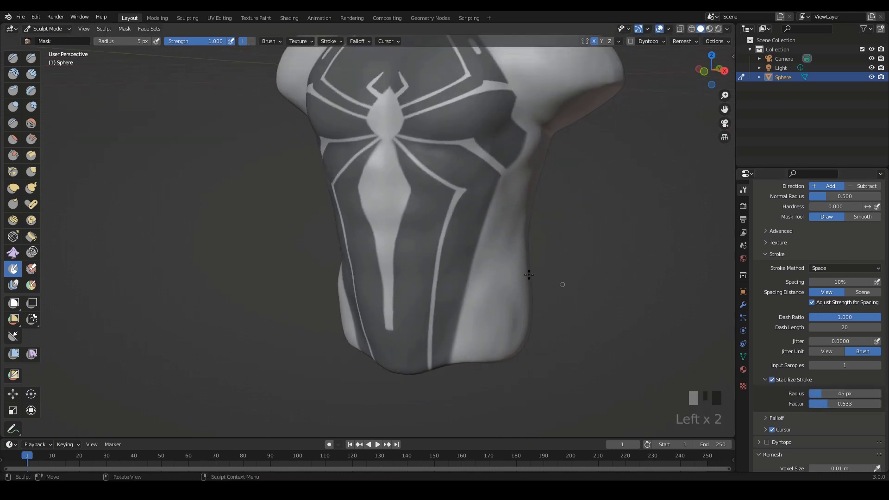
{"action": "middle_click_drag", "start_coordinate": [528, 233], "coordinate": [399, 250]}
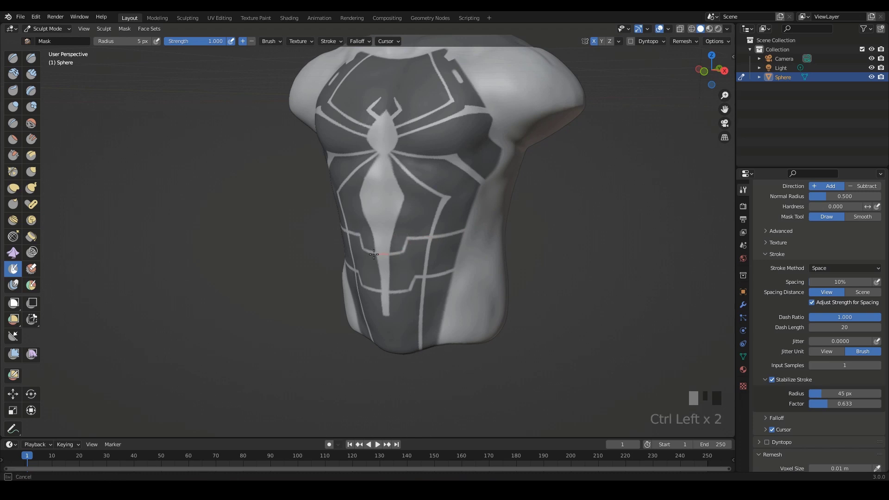
{"action": "mouse_move", "coordinate": [599, 231]}
{"action": "middle_mouse_down", "text": "ctrl"}
{"action": "mouse_move", "coordinate": [667, 277]}
{"action": "mouse_move", "coordinate": [452, 217]}
{"action": "middle_mouse_up", "text": "ctrl"}
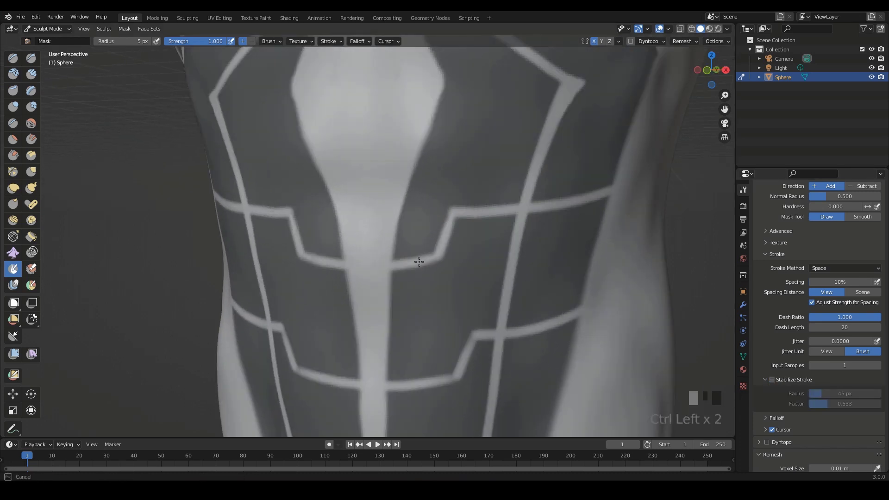
Step: Touch up the stepped abdomen lines with short erase strokes, leaving Stabilize Stroke off
{"action": "middle_click_drag", "start_coordinate": [419, 262], "coordinate": [453, 282], "text": "shift"}
{"action": "left_click_drag", "start_coordinate": [367, 328], "coordinate": [434, 319], "text": "ctrl"}
{"action": "middle_click_drag", "start_coordinate": [443, 300], "coordinate": [451, 324], "text": "ctrl"}
{"action": "mouse_move", "coordinate": [451, 324]}
{"action": "middle_mouse_down", "text": "shift"}
{"action": "mouse_move", "coordinate": [466, 274]}
{"action": "mouse_move", "coordinate": [449, 226]}
{"action": "mouse_move", "coordinate": [482, 287]}
{"action": "middle_mouse_up", "text": "shift"}
{"action": "left_click", "coordinate": [449, 226], "text": "ctrl"}
{"action": "mouse_move", "coordinate": [416, 259]}
{"action": "middle_mouse_down", "text": "ctrl"}
{"action": "mouse_move", "coordinate": [367, 181]}
{"action": "mouse_move", "coordinate": [449, 218]}
{"action": "mouse_move", "coordinate": [467, 208]}
{"action": "middle_mouse_up", "text": "ctrl"}
Step: Set the mask brush strength to 0.539 and radius to 50 px, and erase the stray mask from the torso's underside
{"action": "mouse_move", "coordinate": [525, 184]}
{"action": "middle_mouse_down", "text": "ctrl"}
{"action": "mouse_move", "coordinate": [548, 248]}
{"action": "mouse_move", "coordinate": [405, 282]}
{"action": "mouse_move", "coordinate": [429, 301]}
{"action": "middle_mouse_up", "text": "ctrl"}
{"action": "key", "text": "shift+f"}
{"action": "left_click", "coordinate": [406, 281]}
{"action": "middle_click_drag", "start_coordinate": [428, 301], "coordinate": [419, 295], "text": "shift"}
{"action": "key", "text": "shift+f"}
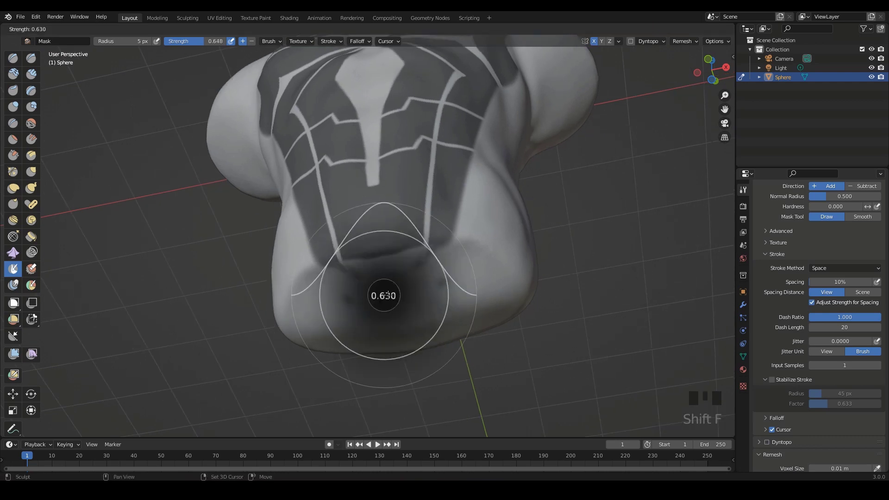
{"action": "left_click", "coordinate": [421, 296]}
{"action": "mouse_move", "coordinate": [412, 298]}
{"action": "left_mouse_down", "text": "ctrl+shift"}
{"action": "mouse_move", "coordinate": [447, 276]}
{"action": "mouse_move", "coordinate": [413, 303]}
{"action": "left_mouse_up", "text": "ctrl+shift"}
{"action": "middle_click_drag", "start_coordinate": [555, 271], "coordinate": [523, 320], "text": "shift"}
{"action": "mouse_move", "coordinate": [523, 319]}
{"action": "middle_mouse_down", "text": "ctrl+shift"}
{"action": "mouse_move", "coordinate": [528, 276]}
{"action": "mouse_move", "coordinate": [515, 337]}
{"action": "mouse_move", "coordinate": [496, 299]}
{"action": "middle_mouse_up", "text": "ctrl+shift"}
{"action": "middle_click_drag", "start_coordinate": [435, 315], "coordinate": [461, 268], "text": "shift"}
{"action": "key", "text": "f"}
{"action": "left_click", "coordinate": [364, 261]}
{"action": "mouse_move", "coordinate": [364, 261]}
{"action": "left_mouse_down", "text": "ctrl"}
{"action": "mouse_move", "coordinate": [380, 319]}
{"action": "mouse_move", "coordinate": [279, 313]}
{"action": "left_mouse_up", "text": "ctrl"}
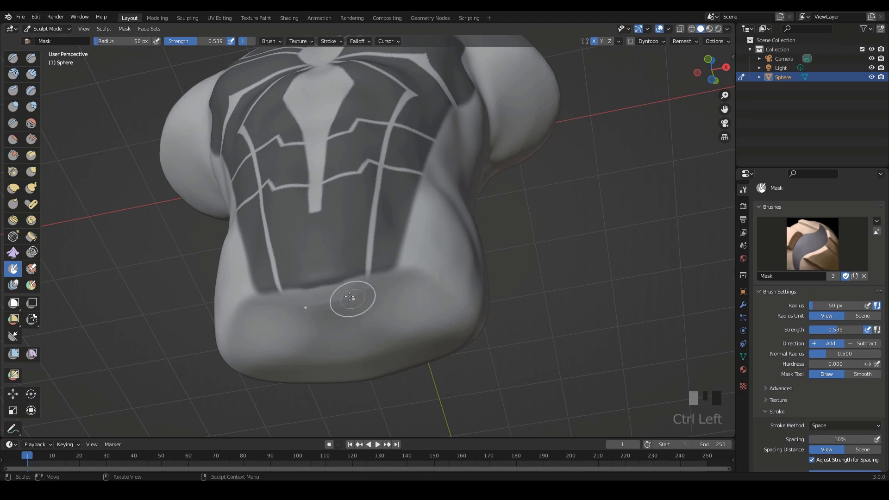
{"action": "mouse_move", "coordinate": [349, 297]}
{"action": "middle_mouse_down"}
{"action": "mouse_move", "coordinate": [558, 284]}
{"action": "mouse_move", "coordinate": [344, 282]}
{"action": "middle_mouse_up"}
{"action": "key", "text": "f"}
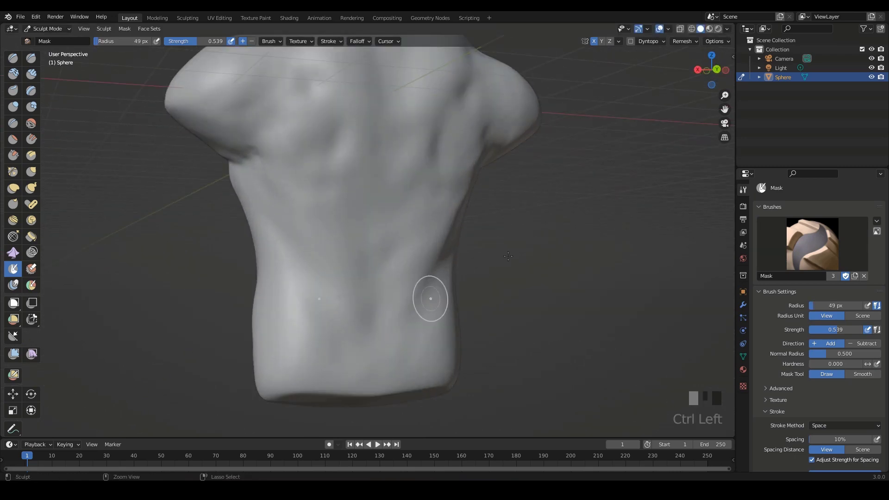
{"action": "mouse_move", "coordinate": [508, 256]}
{"action": "middle_mouse_down"}
{"action": "mouse_move", "coordinate": [554, 307]}
{"action": "mouse_move", "coordinate": [524, 274]}
{"action": "mouse_move", "coordinate": [504, 301]}
{"action": "mouse_move", "coordinate": [560, 298]}
{"action": "mouse_move", "coordinate": [570, 278]}
{"action": "mouse_move", "coordinate": [555, 250]}
{"action": "mouse_move", "coordinate": [427, 182]}
{"action": "middle_mouse_up"}
Step: Clean up the spider's head and leg lines around the body with short 7 px erase strokes
{"action": "key", "text": "KP_Decimal"}
{"action": "mouse_move", "coordinate": [427, 182]}
{"action": "middle_mouse_down", "text": "shift"}
{"action": "mouse_move", "coordinate": [387, 258]}
{"action": "mouse_move", "coordinate": [394, 231]}
{"action": "middle_mouse_up", "text": "shift"}
{"action": "key", "text": "f"}
{"action": "left_click", "coordinate": [469, 255], "text": "ctrl"}
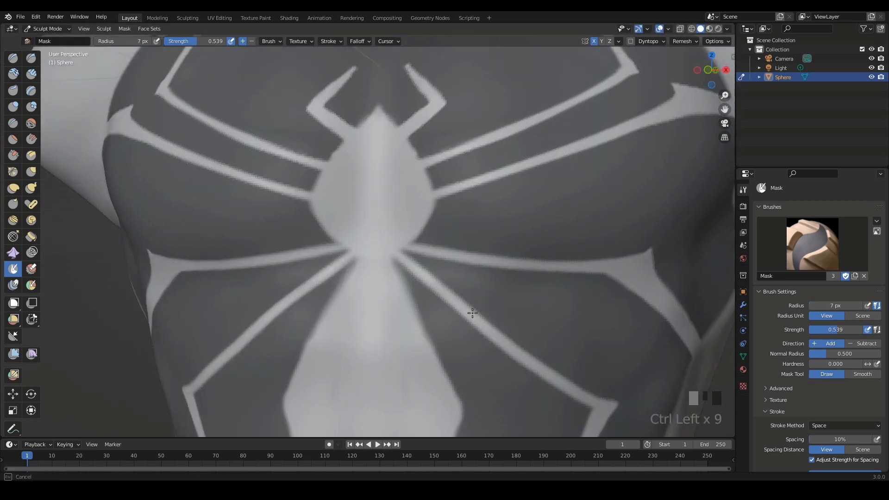
{"action": "mouse_move", "coordinate": [473, 313]}
{"action": "middle_mouse_down", "text": "shift"}
{"action": "mouse_move", "coordinate": [464, 284]}
{"action": "mouse_move", "coordinate": [536, 298]}
{"action": "mouse_move", "coordinate": [553, 259]}
{"action": "middle_mouse_up", "text": "shift"}
Step: Turn on Stabilize Stroke with 73 px radius and 0.791 factor, and retrace the spider's upper leg lines with a 9 px erase brush
{"action": "middle_click_drag", "start_coordinate": [806, 467], "coordinate": [805, 377]}
{"action": "left_click", "coordinate": [772, 446]}
{"action": "middle_click_drag", "start_coordinate": [497, 218], "coordinate": [495, 206], "text": "ctrl"}
{"action": "key", "text": "f"}
{"action": "left_click", "coordinate": [487, 199]}
{"action": "left_click_drag", "start_coordinate": [486, 199], "coordinate": [491, 196], "text": "ctrl"}
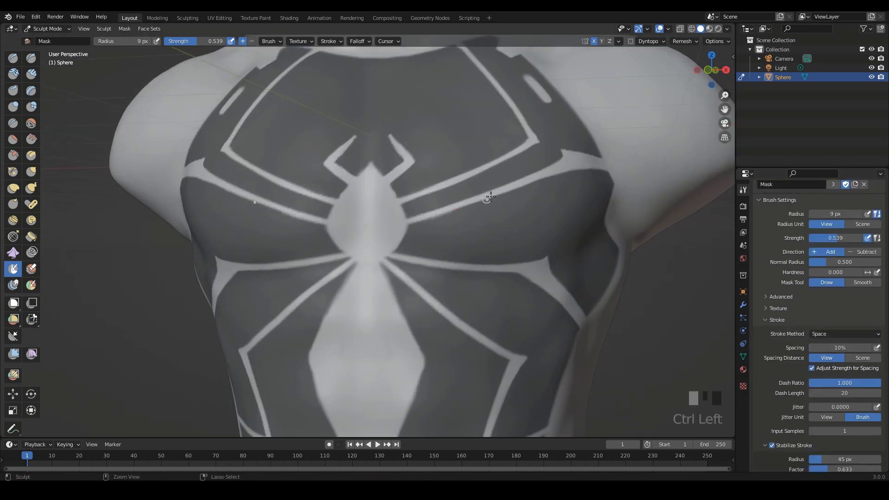
{"action": "middle_click_drag", "start_coordinate": [820, 461], "coordinate": [821, 390]}
{"action": "left_click_drag", "start_coordinate": [820, 390], "coordinate": [831, 390]}
{"action": "left_click_drag", "start_coordinate": [826, 400], "coordinate": [851, 400]}
{"action": "left_click_drag", "start_coordinate": [406, 221], "coordinate": [474, 201], "text": "ctrl"}
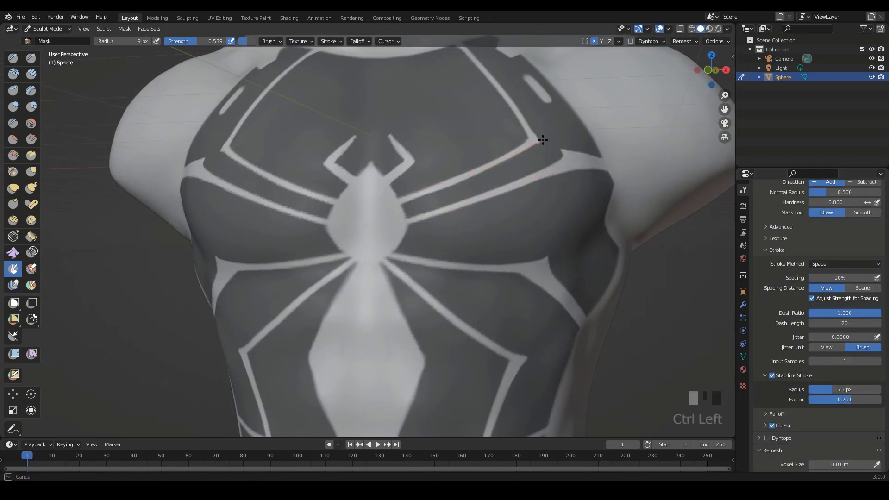
{"action": "left_click_drag", "start_coordinate": [543, 140], "coordinate": [532, 141], "text": "ctrl"}
{"action": "mouse_move", "coordinate": [532, 142]}
{"action": "middle_mouse_down", "text": "ctrl"}
{"action": "mouse_move", "coordinate": [464, 246]}
{"action": "mouse_move", "coordinate": [346, 158]}
{"action": "middle_mouse_up", "text": "ctrl"}
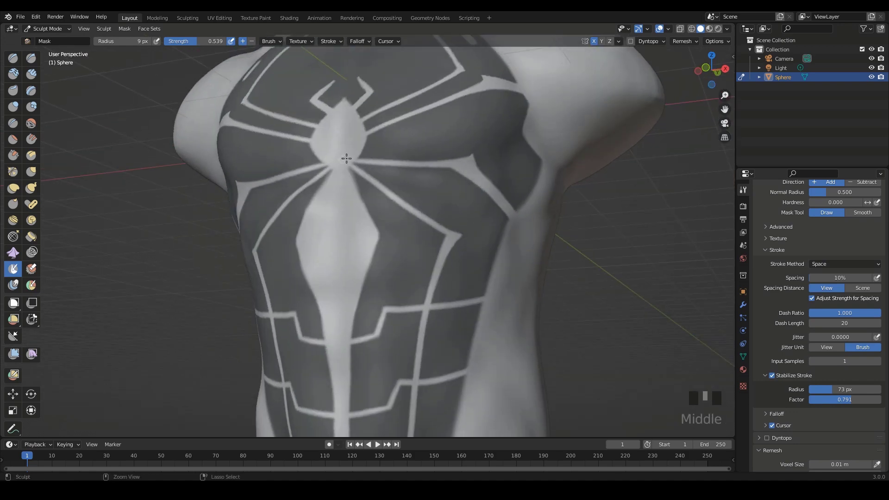
Step: Retrace the spider's lower leg lines with stabilized 9 px erase strokes
{"action": "left_click_drag", "start_coordinate": [432, 220], "coordinate": [464, 246], "text": "ctrl"}
{"action": "mouse_move", "coordinate": [464, 246]}
{"action": "middle_mouse_down", "text": "ctrl"}
{"action": "mouse_move", "coordinate": [474, 253]}
{"action": "mouse_move", "coordinate": [456, 294]}
{"action": "mouse_move", "coordinate": [488, 287]}
{"action": "middle_mouse_up", "text": "ctrl"}
{"action": "middle_click_drag", "start_coordinate": [488, 287], "coordinate": [480, 223], "text": "ctrl"}
{"action": "left_click_drag", "start_coordinate": [410, 172], "coordinate": [354, 216], "text": "ctrl"}
{"action": "middle_click_drag", "start_coordinate": [281, 257], "coordinate": [286, 296], "text": "ctrl"}
{"action": "middle_click_drag", "start_coordinate": [286, 297], "coordinate": [310, 293]}
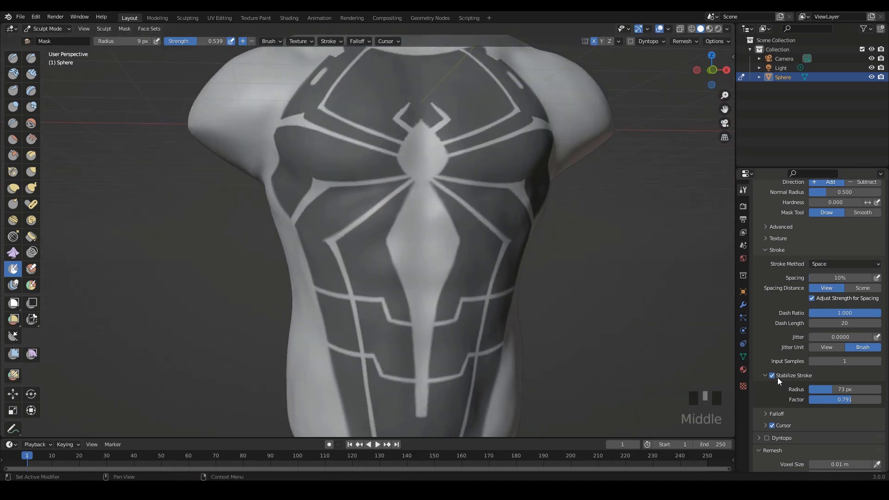
Step: Turn off Stabilize Stroke and touch up the outer ends and bends of the spider's leg lines with short mask strokes
{"action": "left_click", "coordinate": [777, 377]}
{"action": "middle_click_drag", "start_coordinate": [371, 269], "coordinate": [367, 232], "text": "ctrl"}
{"action": "mouse_move", "coordinate": [366, 232]}
{"action": "middle_mouse_down", "text": "ctrl"}
{"action": "mouse_move", "coordinate": [363, 193]}
{"action": "mouse_move", "coordinate": [380, 190]}
{"action": "middle_mouse_up", "text": "ctrl"}
{"action": "left_click_drag", "start_coordinate": [347, 187], "coordinate": [284, 227], "text": "ctrl"}
{"action": "mouse_move", "coordinate": [357, 204]}
{"action": "middle_mouse_down", "text": "ctrl"}
{"action": "mouse_move", "coordinate": [365, 185]}
{"action": "mouse_move", "coordinate": [408, 259]}
{"action": "middle_mouse_up", "text": "ctrl"}
{"action": "middle_click_drag", "start_coordinate": [551, 210], "coordinate": [486, 213]}
{"action": "middle_click_drag", "start_coordinate": [444, 241], "coordinate": [431, 176], "text": "ctrl"}
{"action": "left_click_drag", "start_coordinate": [278, 252], "coordinate": [341, 234], "text": "ctrl"}
{"action": "left_click_drag", "start_coordinate": [310, 264], "coordinate": [364, 233]}
{"action": "middle_click_drag", "start_coordinate": [426, 204], "coordinate": [429, 297], "text": "ctrl"}
{"action": "middle_click_drag", "start_coordinate": [429, 296], "coordinate": [444, 289]}
{"action": "middle_click_drag", "start_coordinate": [444, 289], "coordinate": [454, 258], "text": "shift"}
{"action": "middle_click_drag", "start_coordinate": [509, 250], "coordinate": [554, 253]}
{"action": "middle_click_drag", "start_coordinate": [553, 253], "coordinate": [551, 239], "text": "ctrl"}
{"action": "mouse_move", "coordinate": [551, 238]}
{"action": "middle_mouse_down", "text": "shift"}
{"action": "mouse_move", "coordinate": [539, 266]}
{"action": "mouse_move", "coordinate": [556, 262]}
{"action": "middle_mouse_up", "text": "shift"}
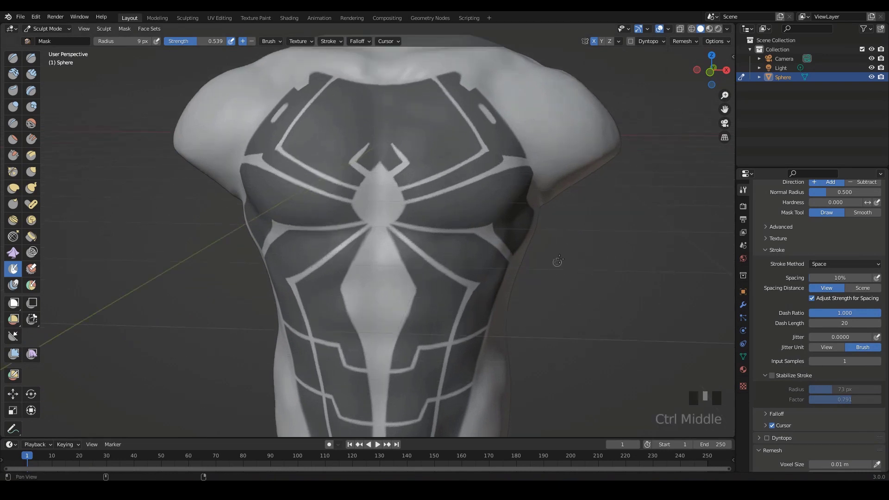
Step: Erase a tapered notch down from the neckline's center using Stabilize Stroke, a 13 px brush radius and full strength
{"action": "middle_click_drag", "start_coordinate": [445, 176], "coordinate": [476, 276], "text": "shift"}
{"action": "middle_click_drag", "start_coordinate": [463, 259], "coordinate": [402, 185], "text": "ctrl"}
{"action": "key", "text": "f"}
{"action": "key", "text": "m"}
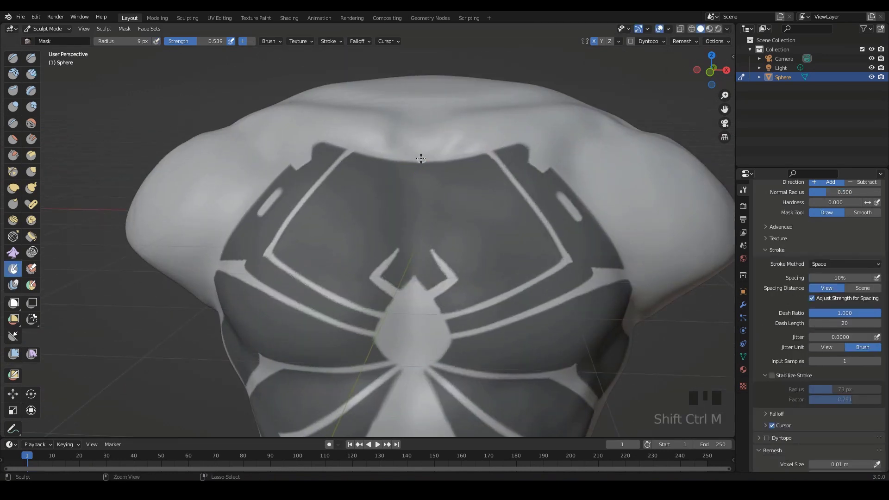
{"action": "left_click_drag", "start_coordinate": [413, 157], "coordinate": [421, 212], "text": "ctrl"}
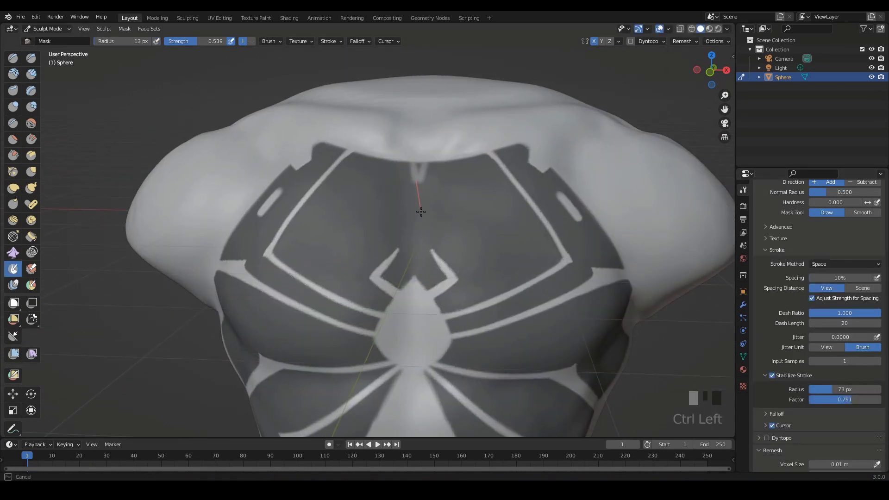
{"action": "key", "text": "shift+f"}
{"action": "left_click_drag", "start_coordinate": [418, 174], "coordinate": [417, 205], "text": "ctrl"}
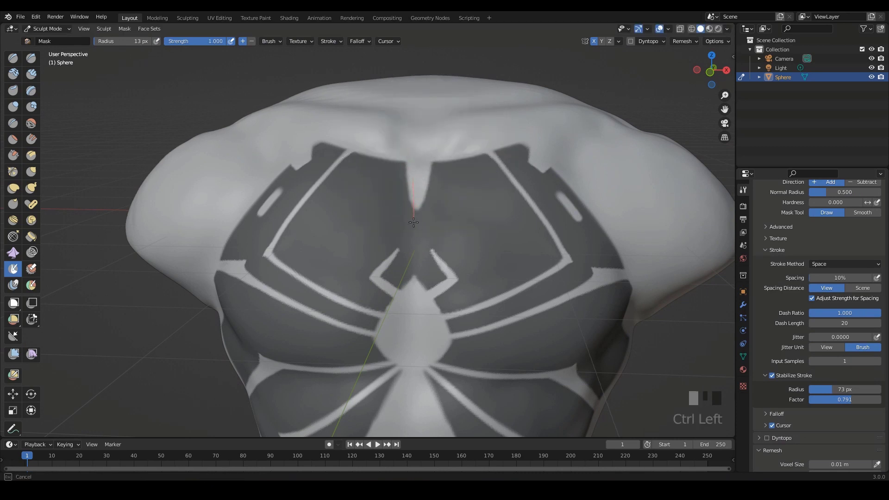
{"action": "left_click_drag", "start_coordinate": [417, 180], "coordinate": [416, 229], "text": "ctrl"}
Step: Refine the edges of the neckline notch with short mask strokes and undo the last erase stroke
{"action": "mouse_move", "coordinate": [466, 211]}
{"action": "middle_mouse_down", "text": "ctrl"}
{"action": "mouse_move", "coordinate": [472, 248]}
{"action": "mouse_move", "coordinate": [430, 240]}
{"action": "middle_mouse_up", "text": "ctrl"}
{"action": "mouse_move", "coordinate": [431, 241]}
{"action": "middle_mouse_down", "text": "ctrl"}
{"action": "mouse_move", "coordinate": [415, 222]}
{"action": "mouse_move", "coordinate": [431, 171]}
{"action": "middle_mouse_up", "text": "ctrl"}
{"action": "left_click_drag", "start_coordinate": [440, 162], "coordinate": [437, 168]}
{"action": "mouse_move", "coordinate": [437, 167]}
{"action": "middle_mouse_down"}
{"action": "mouse_move", "coordinate": [468, 207]}
{"action": "mouse_move", "coordinate": [423, 225]}
{"action": "middle_mouse_up"}
{"action": "left_click_drag", "start_coordinate": [423, 224], "coordinate": [446, 208], "text": "ctrl"}
{"action": "key", "text": "ctrl+z"}
Step: Inspect the complete armor mask on the torso from the front and both sides
{"action": "middle_click_drag", "start_coordinate": [366, 204], "coordinate": [490, 236]}
{"action": "scroll", "coordinate": [501, 235], "scroll_direction": "down", "scroll_amount": 1}
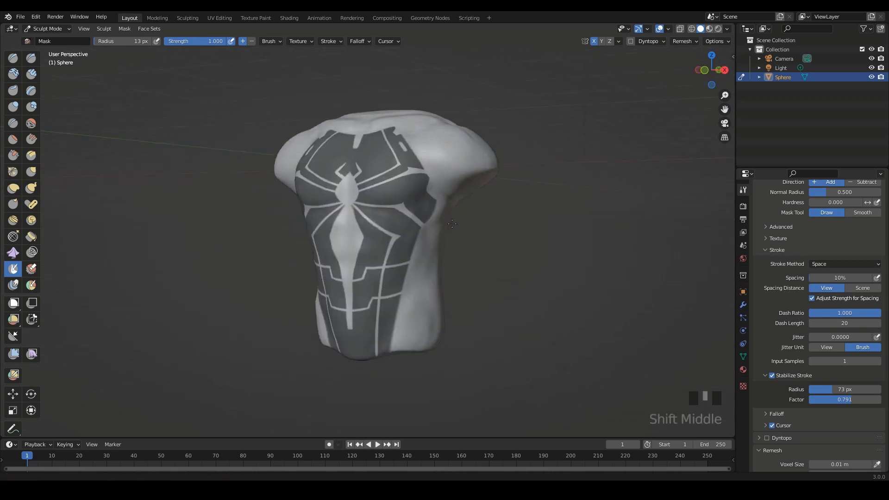
{"action": "scroll", "coordinate": [509, 234], "scroll_direction": "up", "scroll_amount": 2}
{"action": "scroll", "coordinate": [819, 324], "scroll_direction": "up", "scroll_amount": 8}
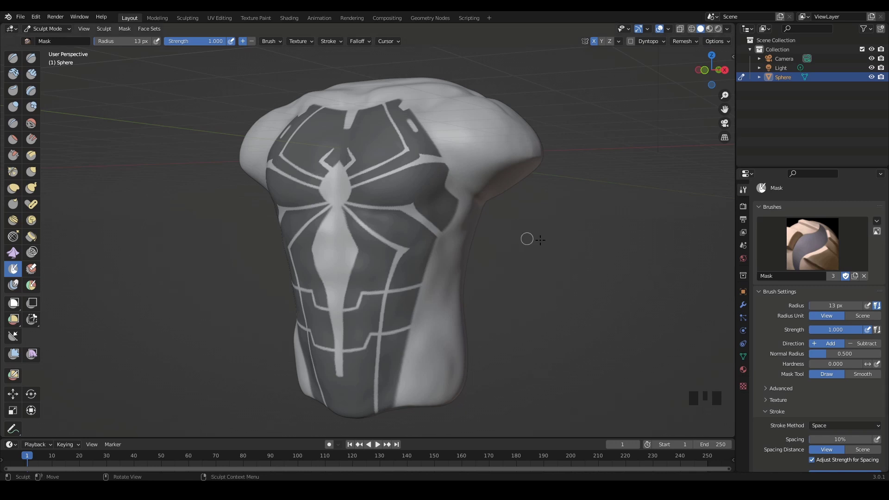
{"action": "mouse_move", "coordinate": [584, 269]}
{"action": "middle_mouse_down"}
{"action": "mouse_move", "coordinate": [585, 278]}
{"action": "mouse_move", "coordinate": [568, 283]}
{"action": "mouse_move", "coordinate": [582, 252]}
{"action": "mouse_move", "coordinate": [570, 265]}
{"action": "mouse_move", "coordinate": [591, 251]}
{"action": "mouse_move", "coordinate": [588, 264]}
{"action": "mouse_move", "coordinate": [581, 252]}
{"action": "mouse_move", "coordinate": [646, 240]}
{"action": "mouse_move", "coordinate": [548, 258]}
{"action": "mouse_move", "coordinate": [546, 268]}
{"action": "mouse_move", "coordinate": [561, 259]}
{"action": "mouse_move", "coordinate": [547, 256]}
{"action": "mouse_move", "coordinate": [565, 271]}
{"action": "mouse_move", "coordinate": [571, 234]}
{"action": "mouse_move", "coordinate": [555, 233]}
{"action": "mouse_move", "coordinate": [540, 282]}
{"action": "mouse_move", "coordinate": [518, 258]}
{"action": "mouse_move", "coordinate": [560, 249]}
{"action": "mouse_move", "coordinate": [468, 240]}
{"action": "middle_mouse_up"}
{"action": "mouse_move", "coordinate": [397, 135]}
{"action": "middle_mouse_down"}
{"action": "mouse_move", "coordinate": [419, 178]}
{"action": "mouse_move", "coordinate": [387, 145]}
{"action": "mouse_move", "coordinate": [541, 208]}
{"action": "mouse_move", "coordinate": [568, 242]}
{"action": "mouse_move", "coordinate": [548, 250]}
{"action": "mouse_move", "coordinate": [519, 238]}
{"action": "middle_mouse_up"}
{"action": "middle_click_drag", "start_coordinate": [518, 239], "coordinate": [351, 191]}
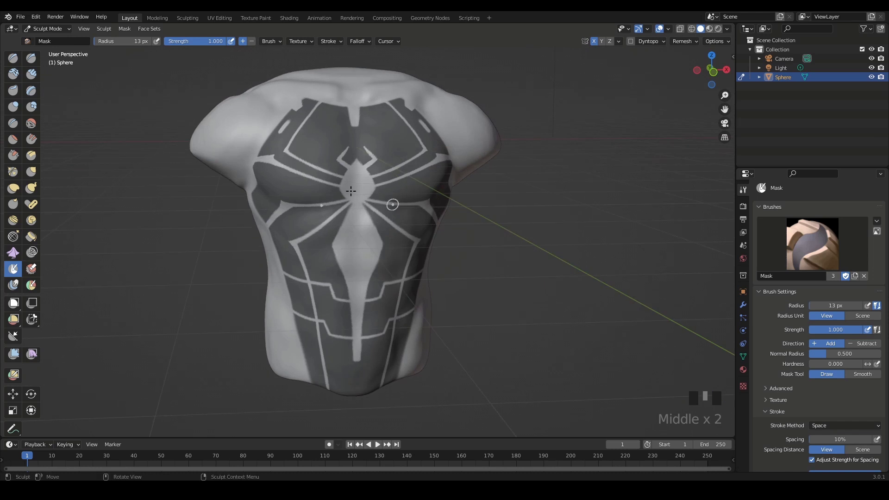
Step: Extract the mask as a new mesh with threshold 0.5, boundary loop, 4 smooth iterations and Project to Sculpt on, Extract as Solid off
{"action": "left_click", "coordinate": [125, 28]}
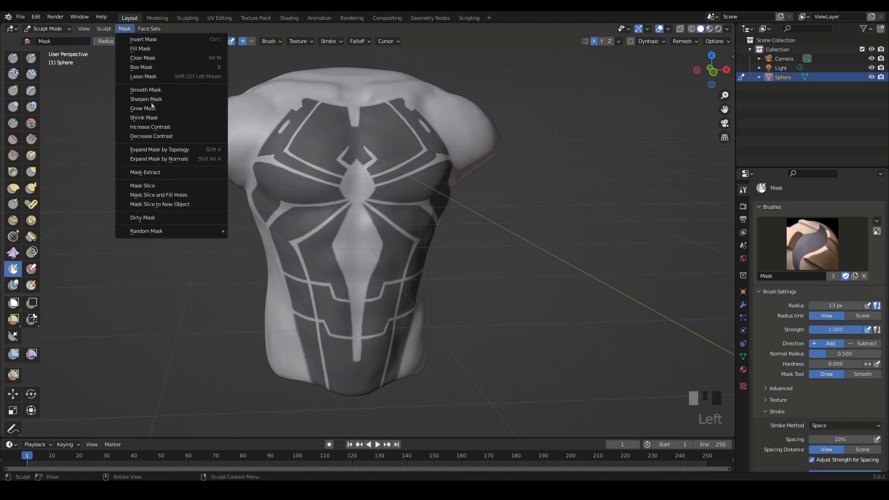
{"action": "left_click", "coordinate": [165, 175]}
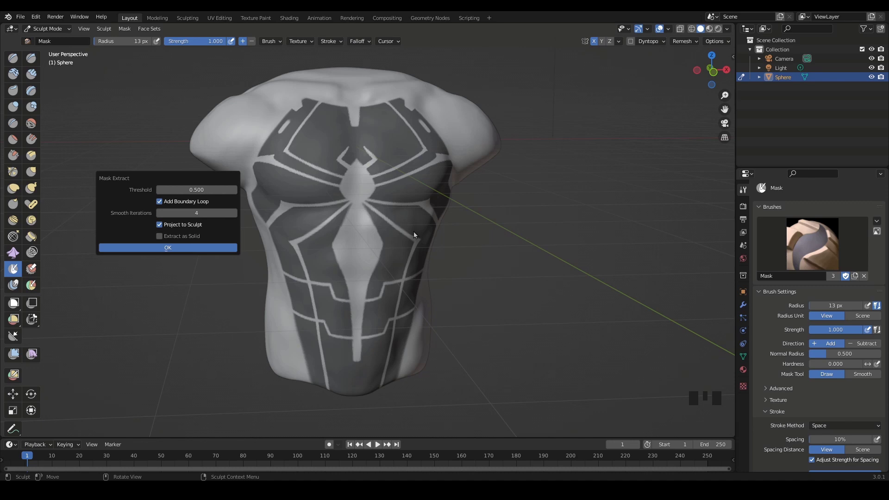
{"action": "middle_click_drag", "start_coordinate": [502, 254], "coordinate": [513, 271]}
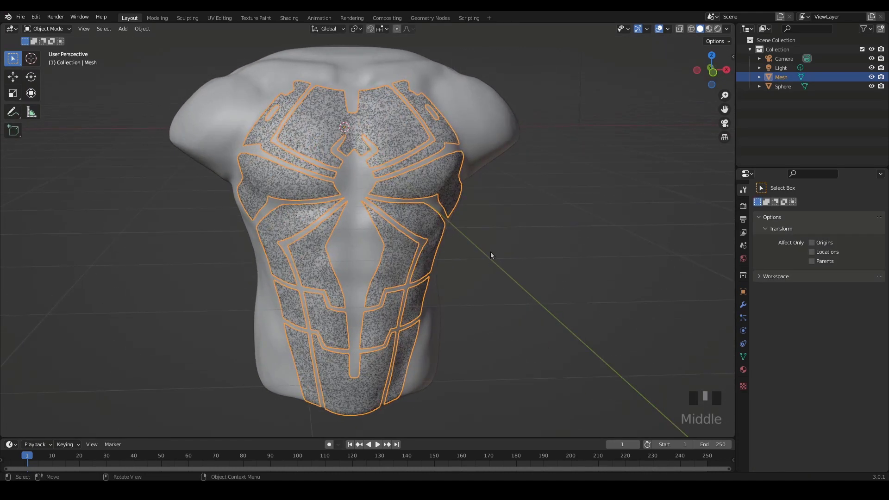
{"action": "key", "text": "g"}
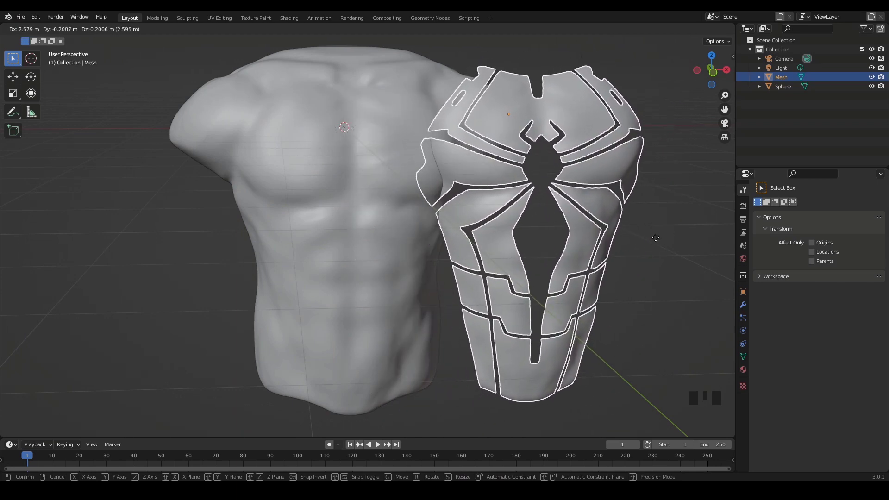
{"action": "right_click", "coordinate": [643, 235]}
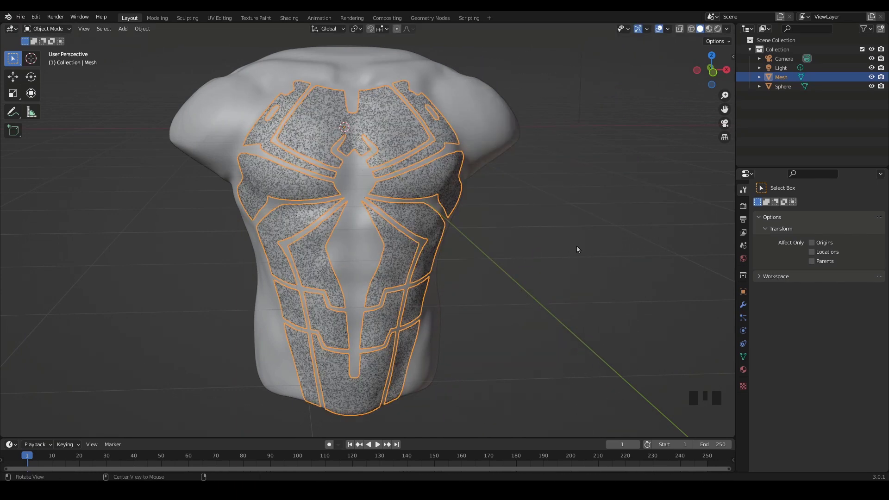
{"action": "middle_click_drag", "start_coordinate": [576, 249], "coordinate": [597, 241]}
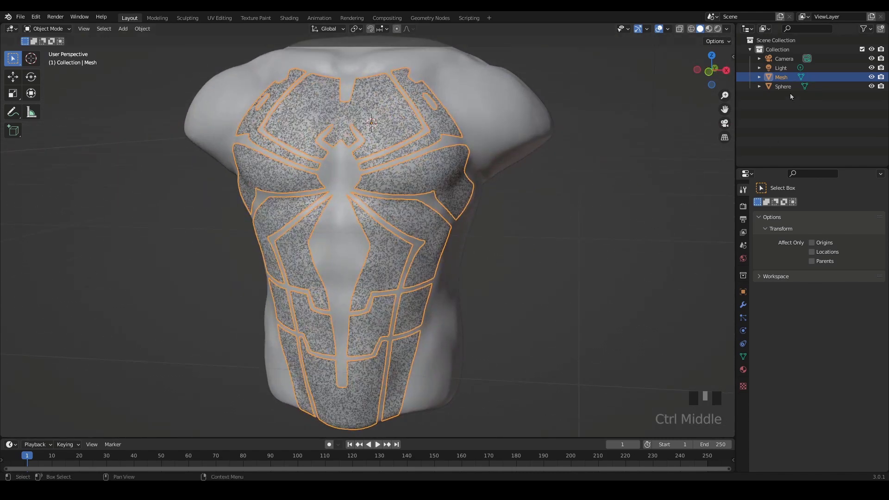
Step: Rename the extracted mesh as Armor
{"action": "triple_click", "coordinate": [783, 77]}
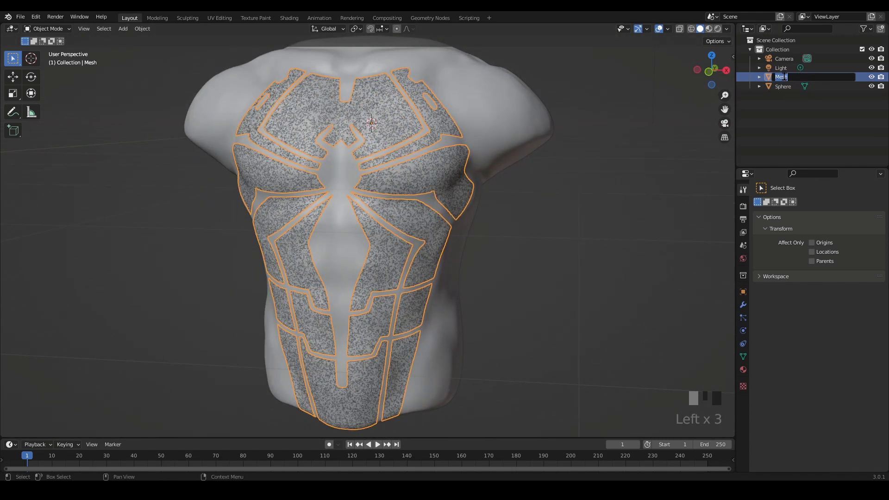
{"action": "type", "text": "Armor"}
{"action": "key", "text": "Return"}
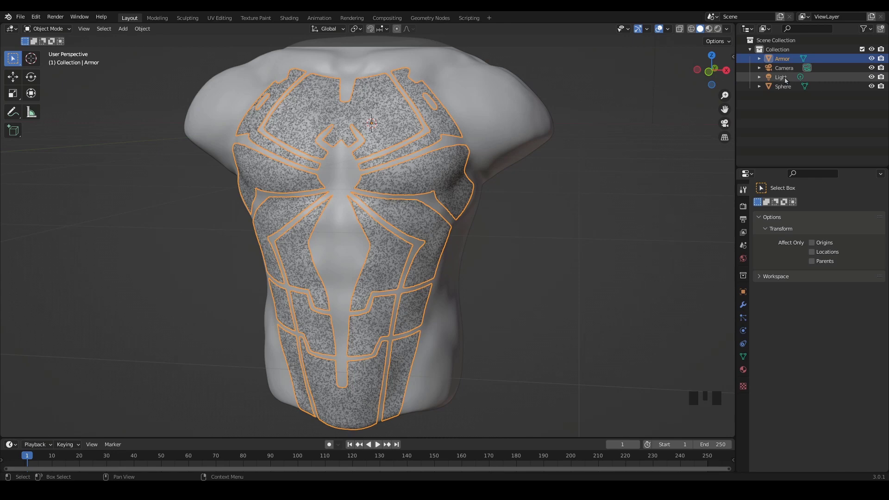
Step: Hide every object except the extracted armor mesh
{"action": "middle_click_drag", "start_coordinate": [635, 278], "coordinate": [560, 256]}
{"action": "key", "text": "shift+h"}
{"action": "middle_click_drag", "start_coordinate": [569, 290], "coordinate": [556, 313], "text": "ctrl"}
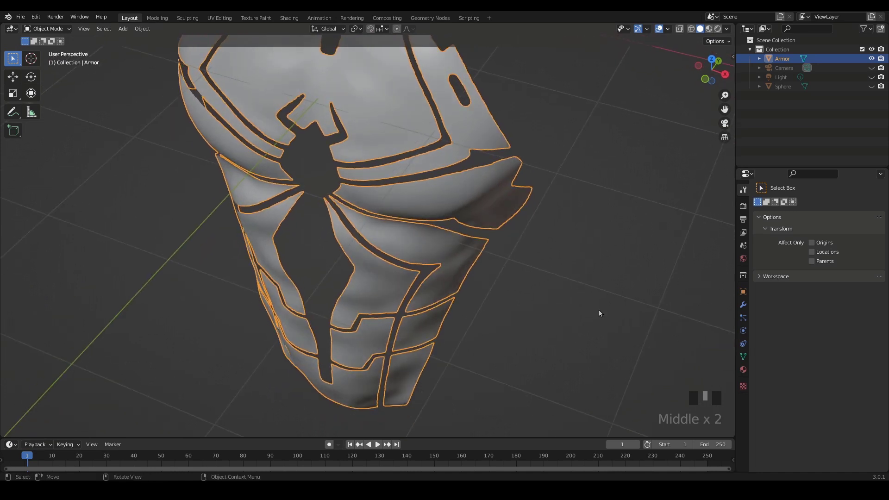
Step: Deselect the armor and examine its surface contours, cut edges and thickness from the front, side and above
{"action": "middle_click_drag", "start_coordinate": [499, 240], "coordinate": [479, 286]}
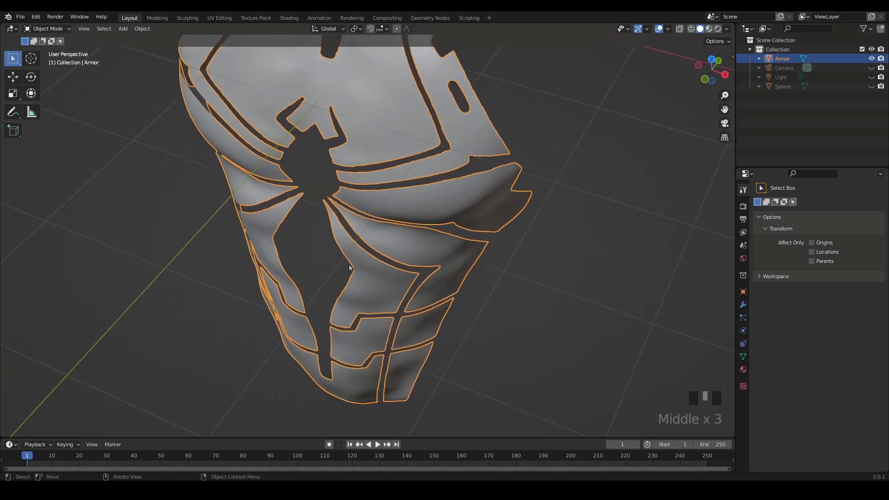
{"action": "middle_click_drag", "start_coordinate": [581, 399], "coordinate": [575, 362]}
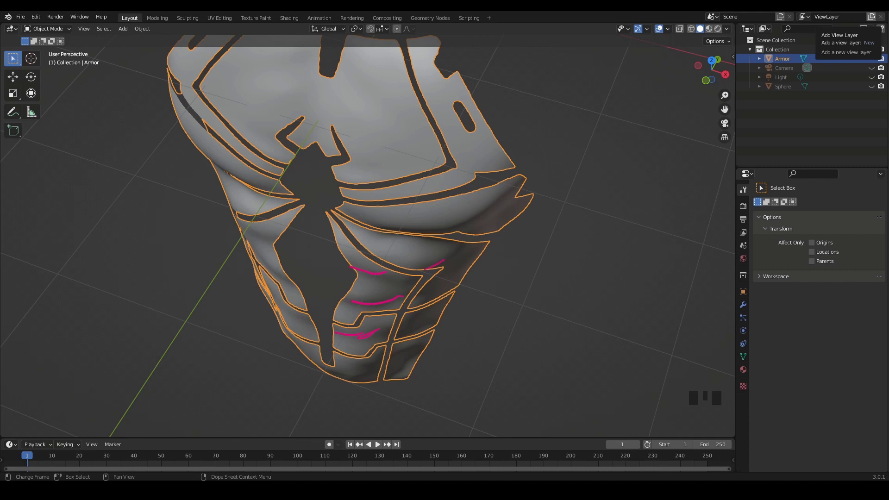
{"action": "left_click", "coordinate": [563, 296]}
{"action": "middle_click_drag", "start_coordinate": [562, 297], "coordinate": [482, 120]}
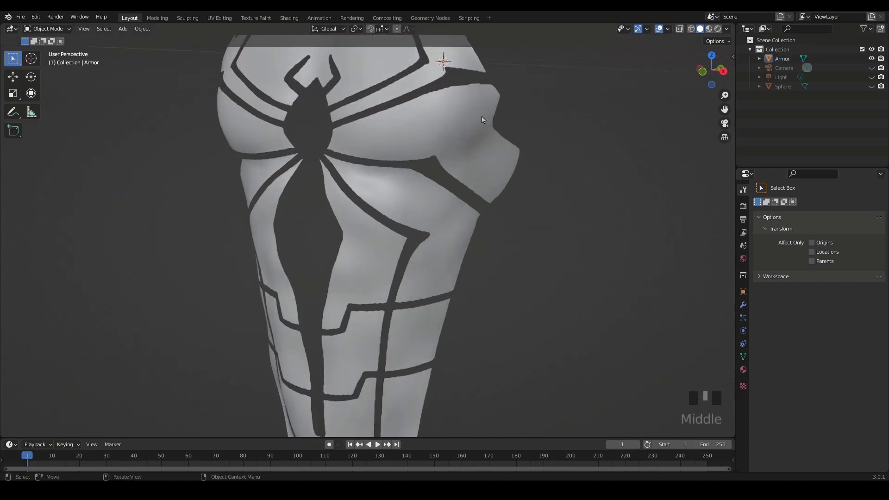
{"action": "middle_click_drag", "start_coordinate": [563, 220], "coordinate": [339, 236]}
{"action": "middle_click_drag", "start_coordinate": [435, 286], "coordinate": [363, 290]}
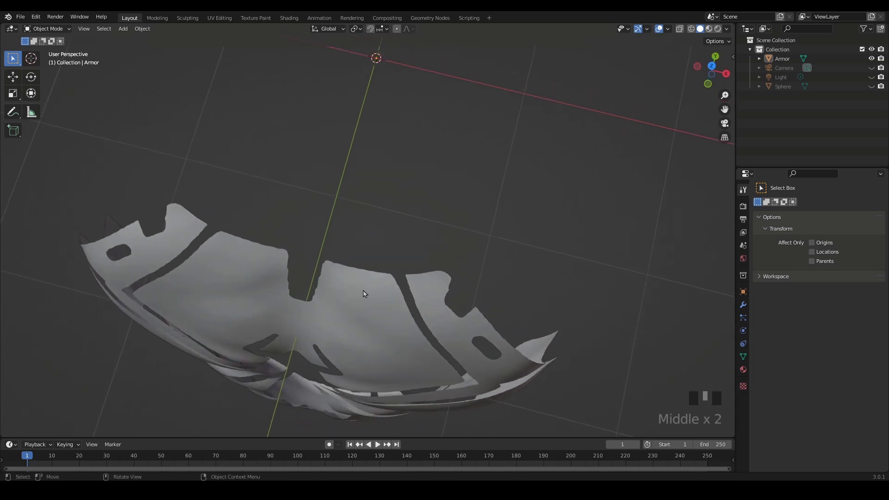
{"action": "middle_click_drag", "start_coordinate": [476, 384], "coordinate": [314, 228]}
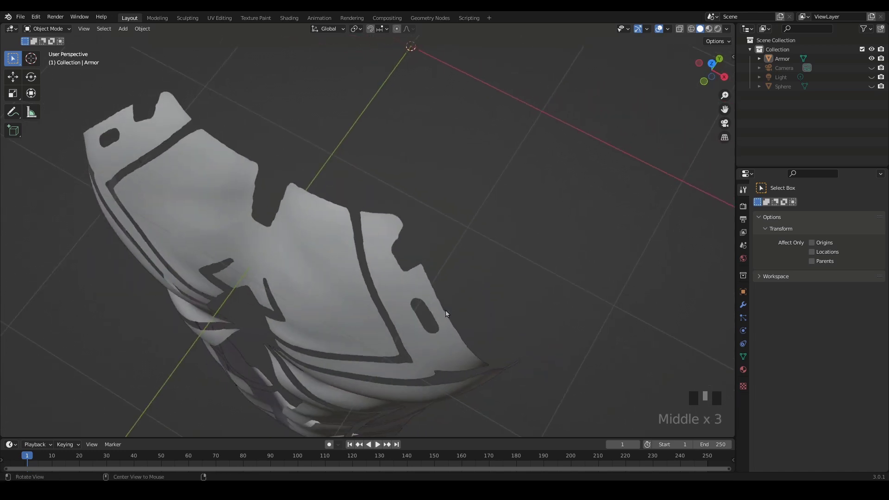
{"action": "middle_click_drag", "start_coordinate": [445, 314], "coordinate": [492, 315]}
Step: Select the armor mesh, enter Sculpt Mode and choose the Draw brush
{"action": "left_click", "coordinate": [464, 271]}
{"action": "key", "text": "ctrl+Tab"}
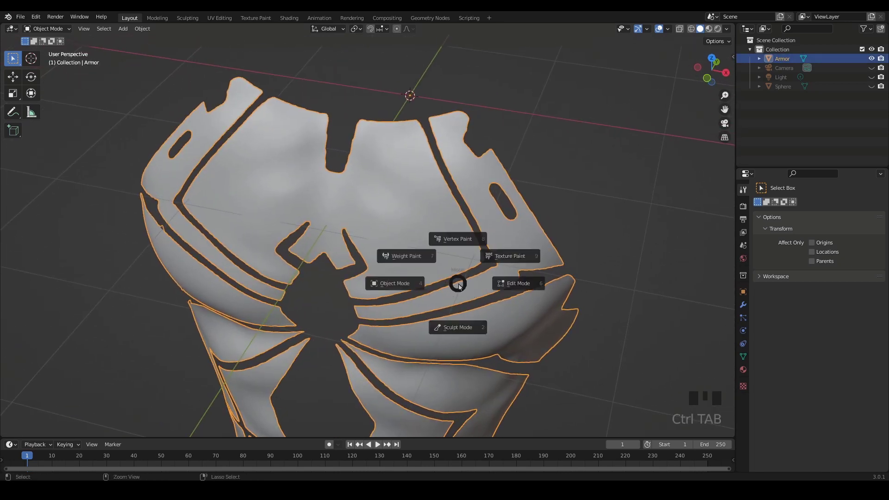
{"action": "left_click", "coordinate": [470, 334]}
{"action": "middle_click_drag", "start_coordinate": [398, 215], "coordinate": [433, 279], "text": "ctrl"}
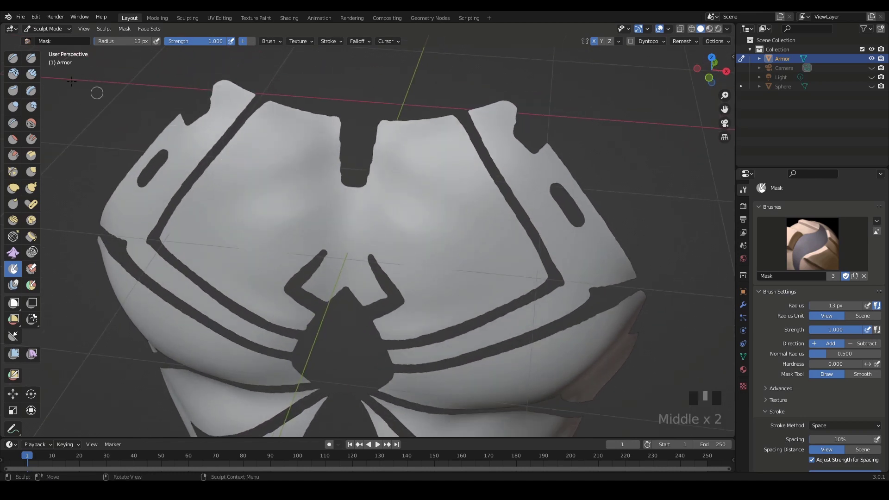
{"action": "left_click", "coordinate": [15, 60]}
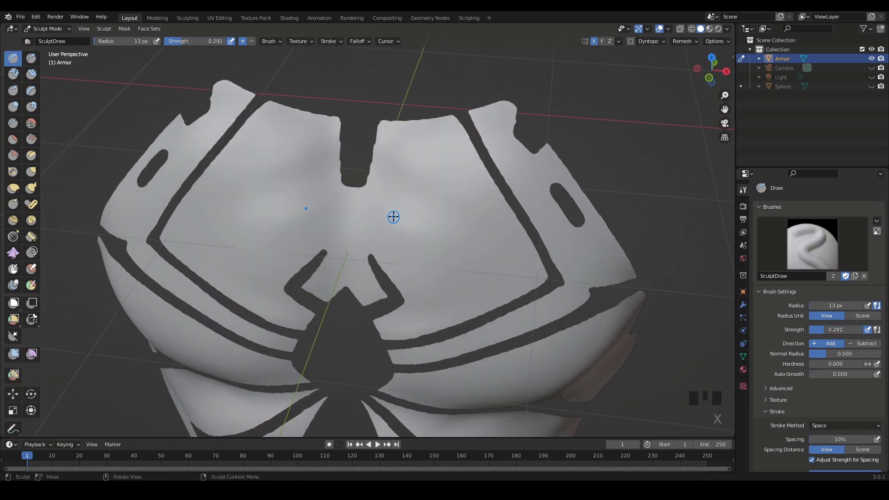
Step: Set the Draw brush to strength 0.109 and radius 78 px, and build up the abdominal panels beside the central gap
{"action": "mouse_move", "coordinate": [393, 216]}
{"action": "middle_mouse_down", "text": "ctrl"}
{"action": "mouse_move", "coordinate": [440, 195]}
{"action": "mouse_move", "coordinate": [434, 241]}
{"action": "middle_mouse_up", "text": "ctrl"}
{"action": "mouse_move", "coordinate": [435, 241]}
{"action": "middle_mouse_down"}
{"action": "mouse_move", "coordinate": [437, 326]}
{"action": "mouse_move", "coordinate": [427, 235]}
{"action": "mouse_move", "coordinate": [399, 222]}
{"action": "mouse_move", "coordinate": [432, 253]}
{"action": "mouse_move", "coordinate": [434, 221]}
{"action": "mouse_move", "coordinate": [404, 159]}
{"action": "mouse_move", "coordinate": [411, 257]}
{"action": "mouse_move", "coordinate": [434, 229]}
{"action": "mouse_move", "coordinate": [417, 241]}
{"action": "mouse_move", "coordinate": [339, 246]}
{"action": "middle_mouse_up"}
{"action": "key", "text": "shift+f"}
{"action": "left_click", "coordinate": [412, 235]}
{"action": "key", "text": "KP_Decimal"}
{"action": "key", "text": "f"}
{"action": "left_click", "coordinate": [357, 240]}
{"action": "mouse_move", "coordinate": [340, 242]}
{"action": "left_mouse_down"}
{"action": "mouse_move", "coordinate": [343, 249]}
{"action": "mouse_move", "coordinate": [345, 232]}
{"action": "left_mouse_up"}
{"action": "left_click_drag", "start_coordinate": [350, 236], "coordinate": [354, 227]}
{"action": "mouse_move", "coordinate": [358, 229]}
{"action": "left_mouse_down"}
{"action": "mouse_move", "coordinate": [361, 218]}
{"action": "mouse_move", "coordinate": [410, 204]}
{"action": "mouse_move", "coordinate": [388, 207]}
{"action": "left_mouse_up"}
{"action": "left_click", "coordinate": [316, 239], "text": "shift"}
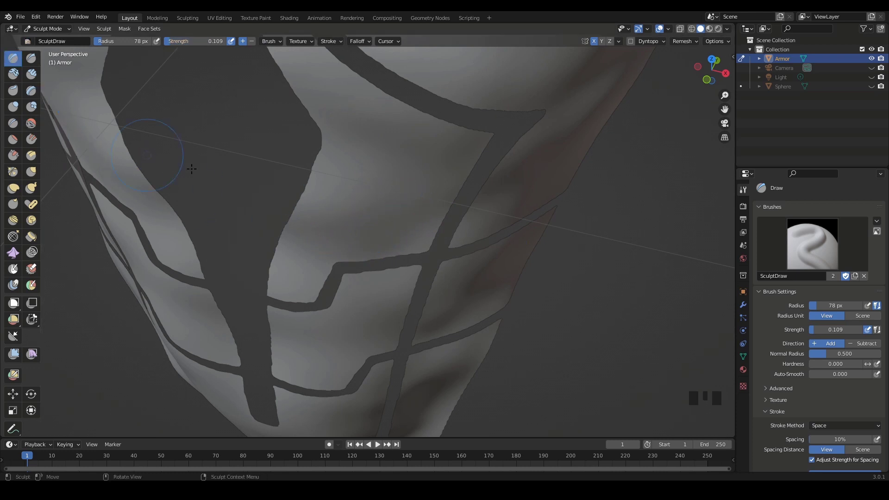
Step: Set the Smooth brush strength to 0.952 and smooth the middle abdominal panel
{"action": "left_click", "coordinate": [31, 123]}
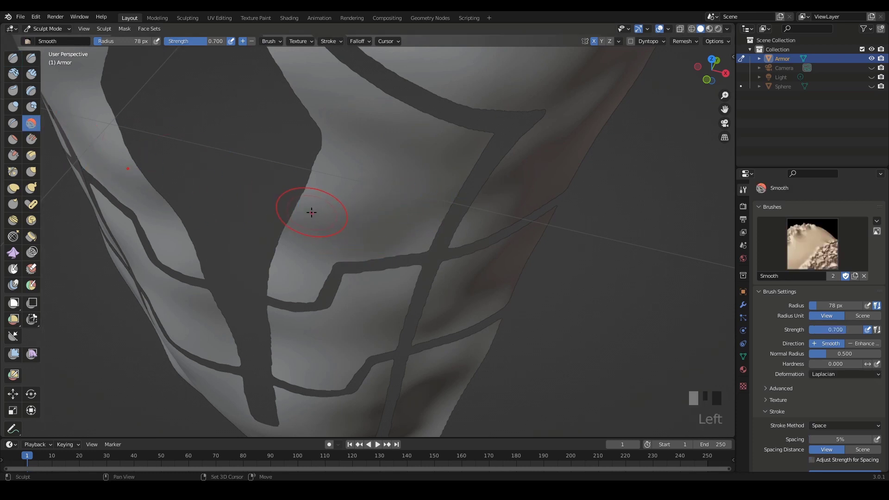
{"action": "key", "text": "shift+f"}
{"action": "left_click", "coordinate": [341, 204]}
{"action": "mouse_move", "coordinate": [341, 205]}
{"action": "left_mouse_down", "text": "shift"}
{"action": "mouse_move", "coordinate": [356, 225]}
{"action": "mouse_move", "coordinate": [344, 202]}
{"action": "left_mouse_up", "text": "shift"}
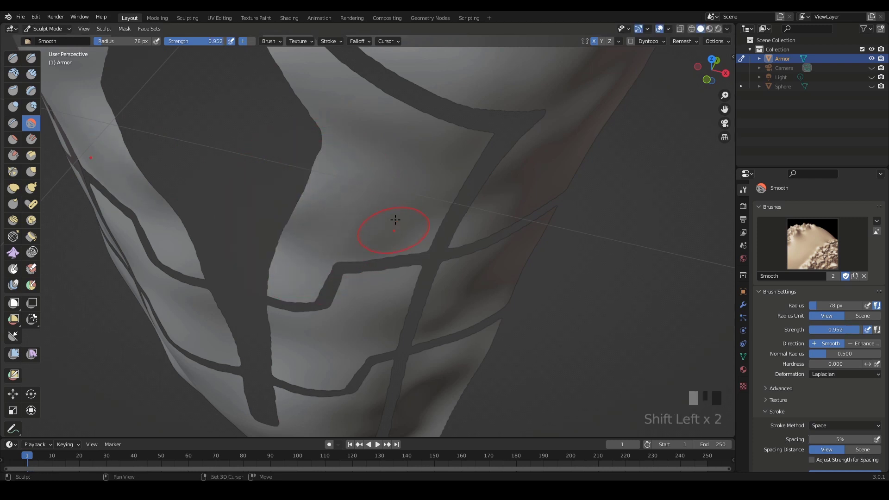
Step: Build up the middle abdominal panel with the Draw brush at radius 89 px and strength 0.182, smoothing the strokes
{"action": "left_click_drag", "start_coordinate": [364, 227], "coordinate": [310, 226]}
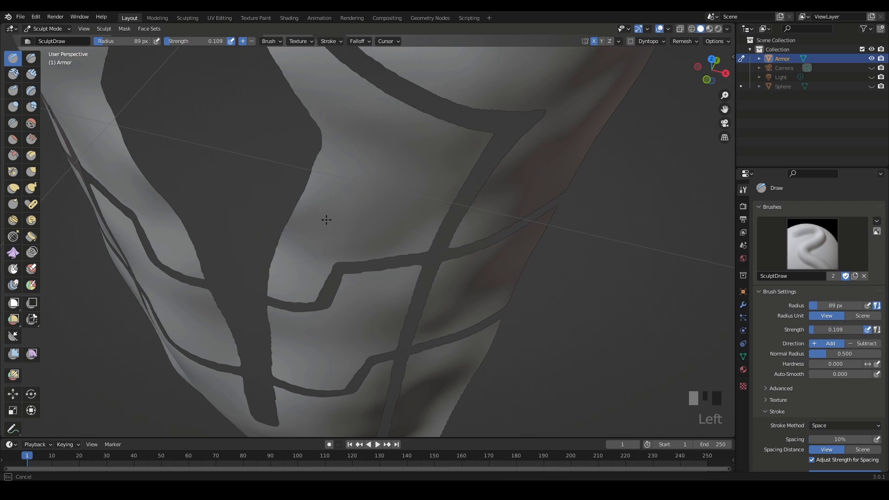
{"action": "key", "text": "shift+f"}
{"action": "left_click", "coordinate": [292, 269]}
{"action": "left_click_drag", "start_coordinate": [373, 237], "coordinate": [376, 240]}
{"action": "left_click_drag", "start_coordinate": [376, 240], "coordinate": [389, 250]}
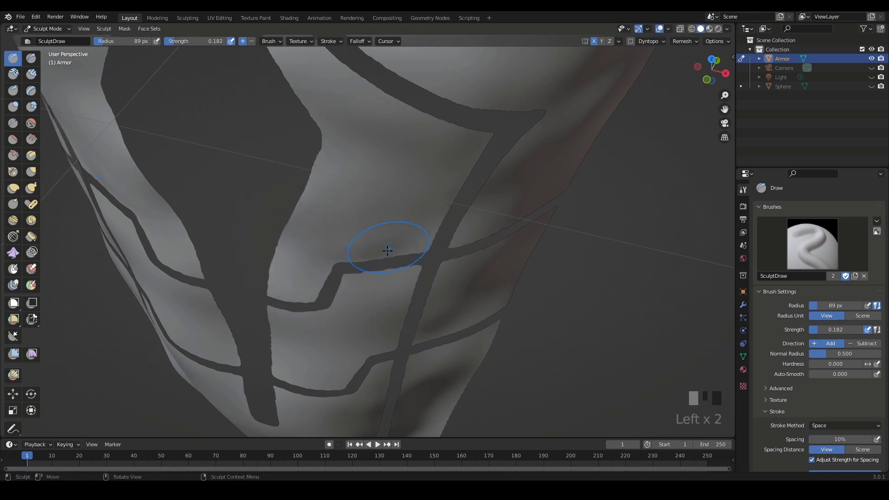
{"action": "middle_click_drag", "start_coordinate": [385, 223], "coordinate": [374, 250], "text": "ctrl"}
{"action": "middle_click_drag", "start_coordinate": [374, 250], "coordinate": [369, 240]}
{"action": "mouse_move", "coordinate": [372, 237]}
{"action": "left_mouse_down", "text": "shift"}
{"action": "mouse_move", "coordinate": [372, 256]}
{"action": "mouse_move", "coordinate": [319, 260]}
{"action": "left_mouse_up", "text": "shift"}
{"action": "mouse_move", "coordinate": [377, 225]}
{"action": "middle_mouse_down"}
{"action": "mouse_move", "coordinate": [397, 232]}
{"action": "mouse_move", "coordinate": [326, 277]}
{"action": "middle_mouse_up"}
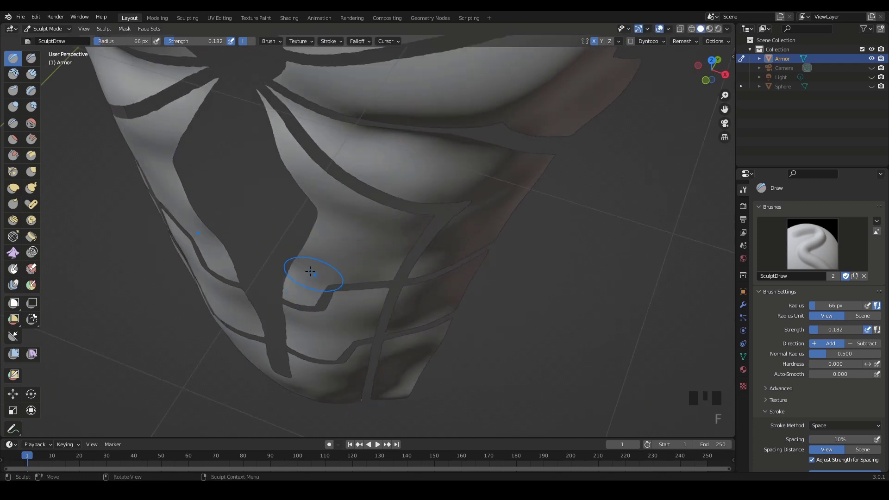
Step: Raise and smooth the abdominal and rib panels with the Draw brush, enlarging its radius to 75 px
{"action": "mouse_move", "coordinate": [311, 271]}
{"action": "left_mouse_down"}
{"action": "mouse_move", "coordinate": [303, 267]}
{"action": "mouse_move", "coordinate": [332, 266]}
{"action": "left_mouse_up"}
{"action": "left_click_drag", "start_coordinate": [327, 257], "coordinate": [328, 252], "text": "shift"}
{"action": "middle_click_drag", "start_coordinate": [350, 228], "coordinate": [362, 209]}
{"action": "key", "text": "f"}
{"action": "left_click", "coordinate": [356, 191]}
{"action": "mouse_move", "coordinate": [348, 184]}
{"action": "left_mouse_down"}
{"action": "mouse_move", "coordinate": [376, 189]}
{"action": "mouse_move", "coordinate": [393, 214]}
{"action": "left_mouse_up"}
{"action": "middle_click_drag", "start_coordinate": [393, 215], "coordinate": [377, 248]}
{"action": "left_click_drag", "start_coordinate": [370, 253], "coordinate": [379, 241]}
{"action": "left_click_drag", "start_coordinate": [378, 236], "coordinate": [370, 201], "text": "shift"}
Step: Build up and smooth the rib panel at the armor's side, reducing the brush radius to 64 px
{"action": "mouse_move", "coordinate": [339, 245]}
{"action": "middle_mouse_down"}
{"action": "mouse_move", "coordinate": [457, 203]}
{"action": "mouse_move", "coordinate": [452, 278]}
{"action": "mouse_move", "coordinate": [472, 272]}
{"action": "mouse_move", "coordinate": [480, 227]}
{"action": "mouse_move", "coordinate": [444, 260]}
{"action": "mouse_move", "coordinate": [389, 271]}
{"action": "middle_mouse_up"}
{"action": "mouse_move", "coordinate": [389, 270]}
{"action": "left_mouse_down"}
{"action": "mouse_move", "coordinate": [409, 250]}
{"action": "mouse_move", "coordinate": [438, 243]}
{"action": "left_mouse_up"}
{"action": "middle_click_drag", "start_coordinate": [437, 243], "coordinate": [415, 232]}
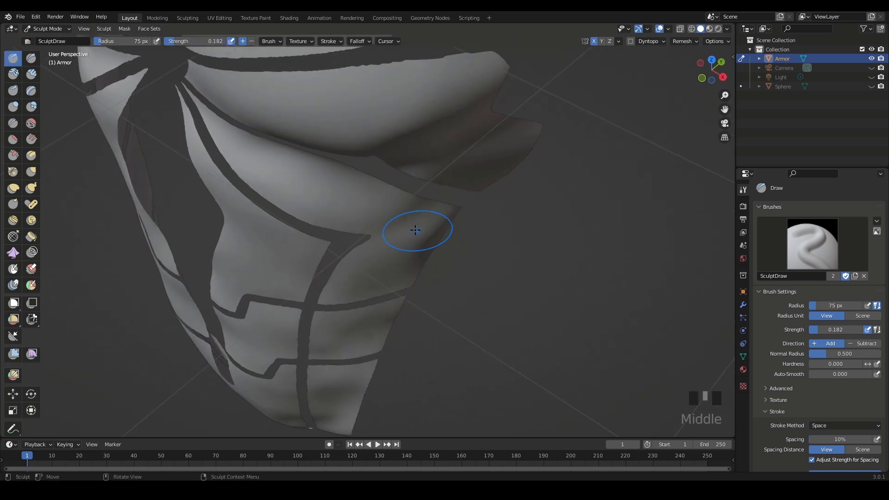
{"action": "mouse_move", "coordinate": [422, 205]}
{"action": "left_mouse_down"}
{"action": "mouse_move", "coordinate": [404, 234]}
{"action": "mouse_move", "coordinate": [377, 227]}
{"action": "mouse_move", "coordinate": [408, 217]}
{"action": "mouse_move", "coordinate": [388, 200]}
{"action": "left_mouse_up"}
{"action": "key", "text": "ctrl+z"}
{"action": "left_click", "coordinate": [424, 207]}
{"action": "left_click", "coordinate": [424, 207]}
{"action": "mouse_move", "coordinate": [401, 181]}
{"action": "middle_mouse_down"}
{"action": "mouse_move", "coordinate": [406, 204]}
{"action": "mouse_move", "coordinate": [387, 184]}
{"action": "middle_mouse_up"}
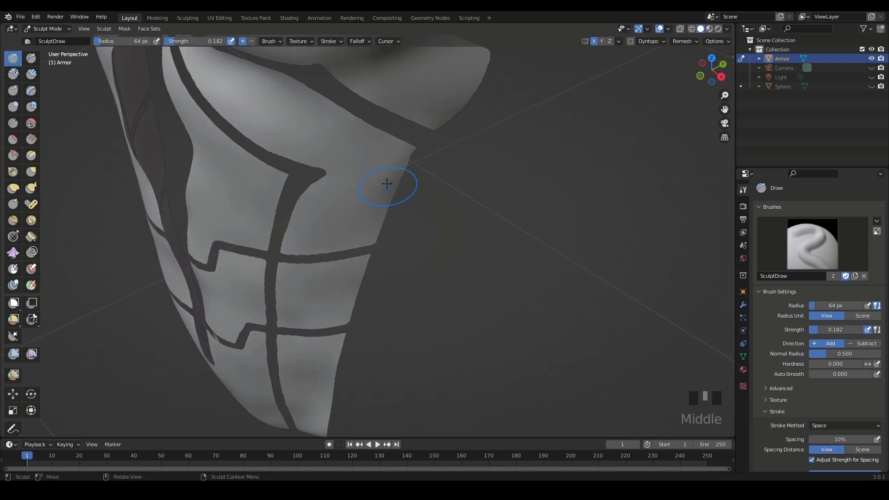
{"action": "left_click_drag", "start_coordinate": [394, 183], "coordinate": [373, 215]}
{"action": "mouse_move", "coordinate": [366, 217]}
{"action": "left_mouse_down", "text": "shift"}
{"action": "mouse_move", "coordinate": [351, 212]}
{"action": "mouse_move", "coordinate": [360, 217]}
{"action": "left_mouse_up", "text": "shift"}
Step: Add volume to the waist side panels below the ribs and smooth their surface
{"action": "mouse_move", "coordinate": [385, 240]}
{"action": "middle_mouse_down"}
{"action": "mouse_move", "coordinate": [403, 261]}
{"action": "mouse_move", "coordinate": [463, 224]}
{"action": "mouse_move", "coordinate": [457, 209]}
{"action": "middle_mouse_up"}
{"action": "middle_click_drag", "start_coordinate": [458, 259], "coordinate": [453, 238]}
{"action": "mouse_move", "coordinate": [438, 227]}
{"action": "left_mouse_down"}
{"action": "mouse_move", "coordinate": [430, 214]}
{"action": "mouse_move", "coordinate": [426, 233]}
{"action": "left_mouse_up"}
{"action": "left_click_drag", "start_coordinate": [419, 218], "coordinate": [402, 227], "text": "shift"}
{"action": "middle_click_drag", "start_coordinate": [408, 232], "coordinate": [416, 220]}
{"action": "left_click_drag", "start_coordinate": [417, 218], "coordinate": [433, 208], "text": "shift"}
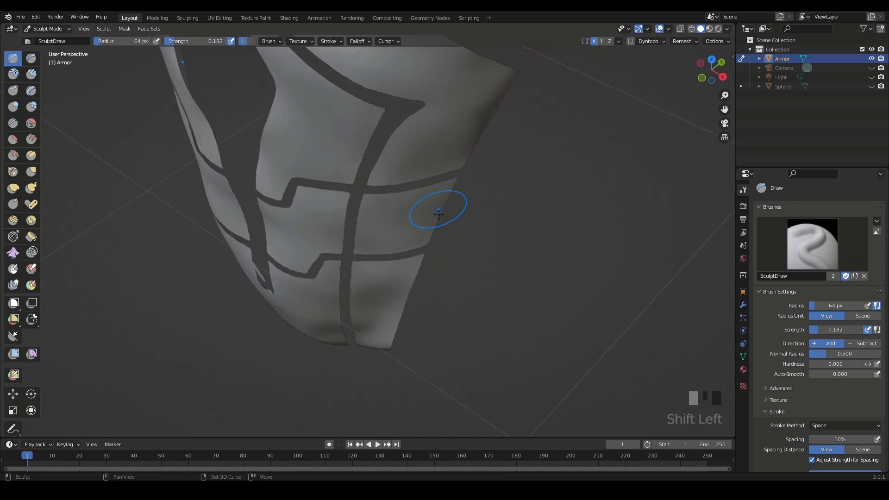
Step: Set the brush radius to 60 px, build up the lowest side panel and smooth out its bumps
{"action": "middle_click_drag", "start_coordinate": [436, 209], "coordinate": [451, 199]}
{"action": "key", "text": "f"}
{"action": "left_click", "coordinate": [419, 248]}
{"action": "left_click_drag", "start_coordinate": [380, 295], "coordinate": [408, 259]}
{"action": "middle_click_drag", "start_coordinate": [407, 260], "coordinate": [417, 252], "text": "ctrl"}
{"action": "mouse_move", "coordinate": [417, 250]}
{"action": "left_mouse_down", "text": "shift"}
{"action": "mouse_move", "coordinate": [411, 246]}
{"action": "mouse_move", "coordinate": [398, 269]}
{"action": "left_mouse_up", "text": "shift"}
{"action": "mouse_move", "coordinate": [393, 278]}
{"action": "middle_mouse_down"}
{"action": "mouse_move", "coordinate": [360, 294]}
{"action": "mouse_move", "coordinate": [366, 289]}
{"action": "middle_mouse_up"}
{"action": "left_click_drag", "start_coordinate": [366, 289], "coordinate": [386, 282], "text": "shift"}
{"action": "mouse_move", "coordinate": [389, 282]}
{"action": "middle_mouse_down"}
{"action": "mouse_move", "coordinate": [426, 288]}
{"action": "mouse_move", "coordinate": [408, 287]}
{"action": "middle_mouse_up"}
{"action": "left_click_drag", "start_coordinate": [407, 287], "coordinate": [382, 284], "text": "shift"}
Step: Smooth the upper chest plates and build up the pectoral volume with the Draw brush at radius 76 px
{"action": "mouse_move", "coordinate": [334, 269]}
{"action": "middle_mouse_down"}
{"action": "mouse_move", "coordinate": [370, 260]}
{"action": "mouse_move", "coordinate": [350, 254]}
{"action": "middle_mouse_up"}
{"action": "left_click_drag", "start_coordinate": [273, 253], "coordinate": [262, 249], "text": "shift"}
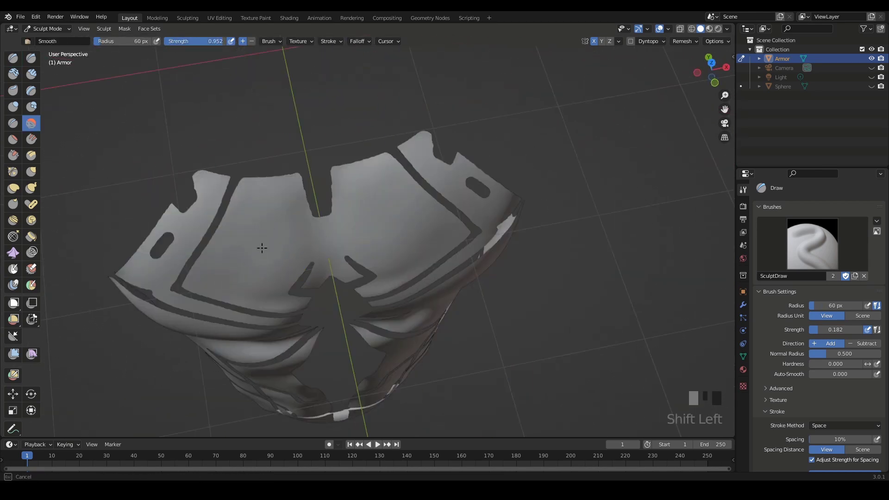
{"action": "key", "text": "f"}
{"action": "mouse_move", "coordinate": [361, 300]}
{"action": "middle_mouse_down", "text": "ctrl"}
{"action": "mouse_move", "coordinate": [366, 262]}
{"action": "mouse_move", "coordinate": [393, 296]}
{"action": "middle_mouse_up", "text": "ctrl"}
{"action": "left_click", "coordinate": [371, 258]}
{"action": "middle_click_drag", "start_coordinate": [394, 297], "coordinate": [415, 245]}
{"action": "middle_click_drag", "start_coordinate": [415, 245], "coordinate": [426, 262], "text": "shift"}
{"action": "key", "text": "f"}
{"action": "left_click", "coordinate": [416, 204]}
{"action": "left_click_drag", "start_coordinate": [408, 204], "coordinate": [375, 216]}
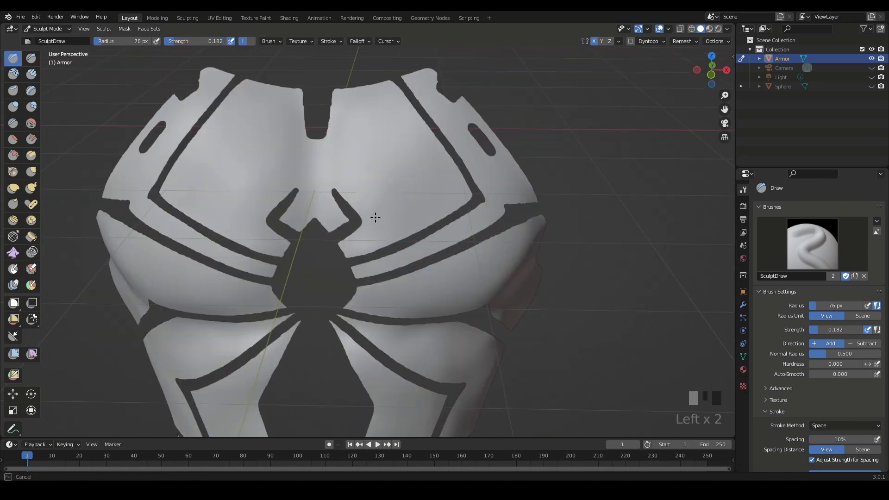
{"action": "middle_click_drag", "start_coordinate": [393, 232], "coordinate": [435, 276]}
{"action": "middle_click_drag", "start_coordinate": [446, 239], "coordinate": [440, 247], "text": "shift"}
{"action": "left_click", "coordinate": [379, 287]}
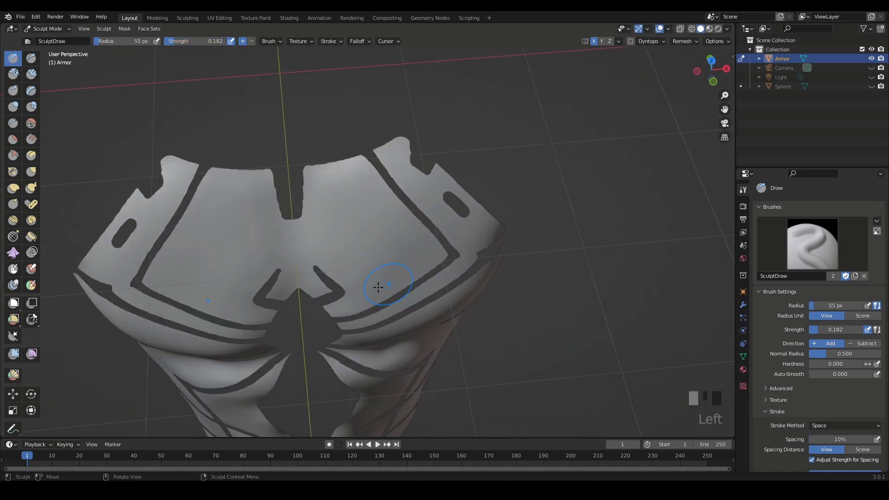
Step: Examine the jagged cut edges around the spider's legs and along the chest plates
{"action": "middle_click_drag", "start_coordinate": [371, 274], "coordinate": [703, 182], "text": "ctrl"}
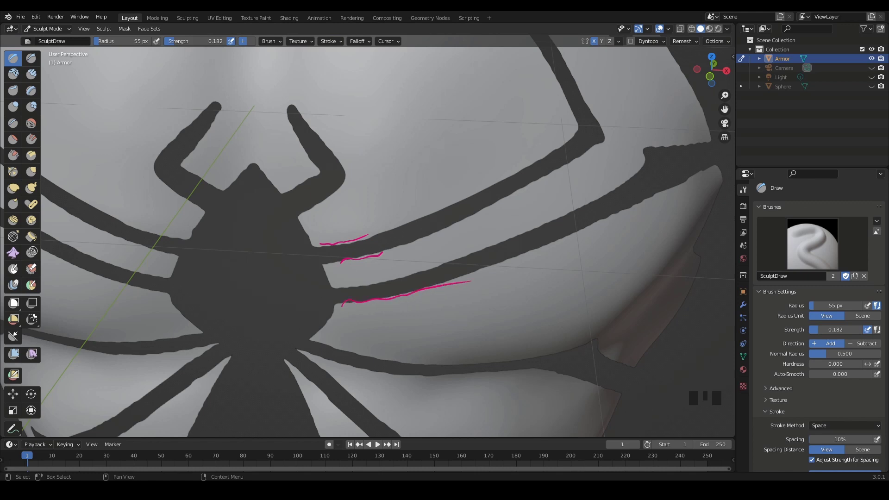
{"action": "key", "text": "Escape"}
{"action": "left_click_drag", "start_coordinate": [381, 253], "coordinate": [431, 286]}
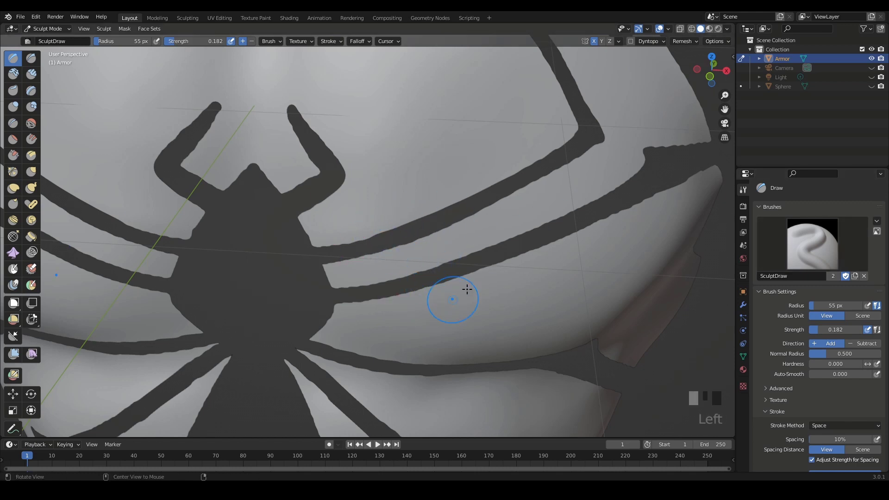
{"action": "middle_click_drag", "start_coordinate": [466, 289], "coordinate": [492, 280]}
{"action": "key", "text": "KP_Decimal"}
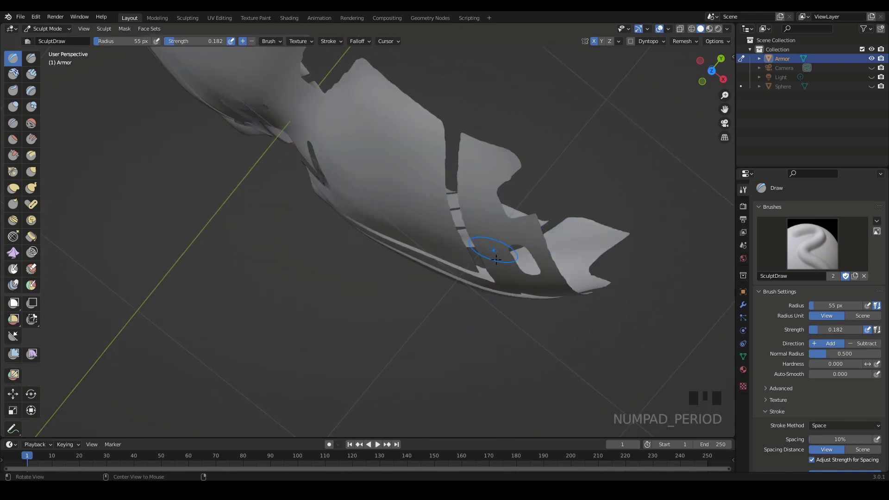
{"action": "middle_click_drag", "start_coordinate": [485, 244], "coordinate": [438, 267], "text": "shift"}
{"action": "scroll", "coordinate": [438, 267], "scroll_direction": "up", "scroll_amount": 3}
Step: Set the brush radius to 75 px and smooth the neckline notch and upper edges of the chest plates
{"action": "middle_click_drag", "start_coordinate": [385, 185], "coordinate": [461, 355], "text": "shift"}
{"action": "mouse_move", "coordinate": [442, 174]}
{"action": "middle_mouse_down", "text": "shift"}
{"action": "mouse_move", "coordinate": [422, 247]}
{"action": "mouse_move", "coordinate": [416, 235]}
{"action": "middle_mouse_up", "text": "shift"}
{"action": "key", "text": "f"}
{"action": "left_click", "coordinate": [445, 237]}
{"action": "mouse_move", "coordinate": [404, 172]}
{"action": "left_mouse_down", "text": "shift"}
{"action": "mouse_move", "coordinate": [406, 160]}
{"action": "mouse_move", "coordinate": [387, 251]}
{"action": "mouse_move", "coordinate": [408, 213]}
{"action": "left_mouse_up", "text": "shift"}
{"action": "mouse_move", "coordinate": [410, 210]}
{"action": "left_mouse_down", "text": "shift"}
{"action": "mouse_move", "coordinate": [407, 156]}
{"action": "mouse_move", "coordinate": [502, 144]}
{"action": "left_mouse_up", "text": "shift"}
{"action": "left_click_drag", "start_coordinate": [501, 144], "coordinate": [579, 140], "text": "shift"}
{"action": "middle_click_drag", "start_coordinate": [584, 141], "coordinate": [467, 168], "text": "shift"}
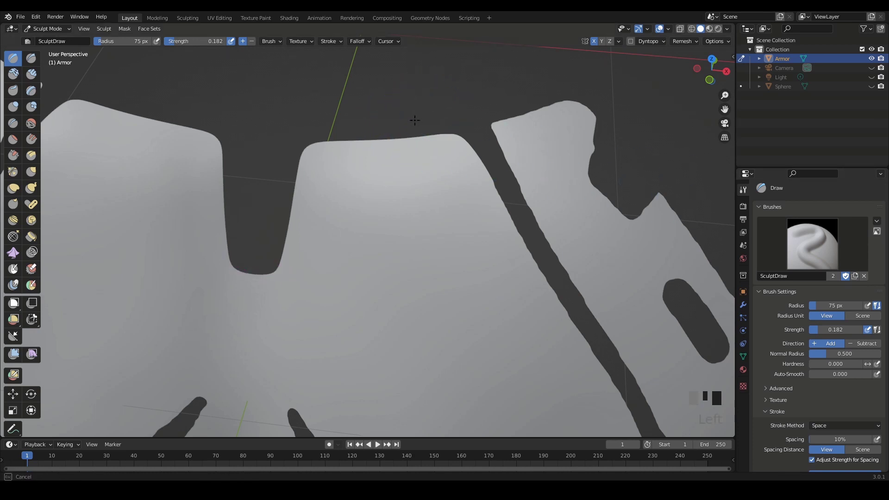
Step: Smooth both edges of the diagonal gap between chest and shoulder plates at brush radius 86 px
{"action": "middle_click_drag", "start_coordinate": [622, 185], "coordinate": [579, 303], "text": "ctrl"}
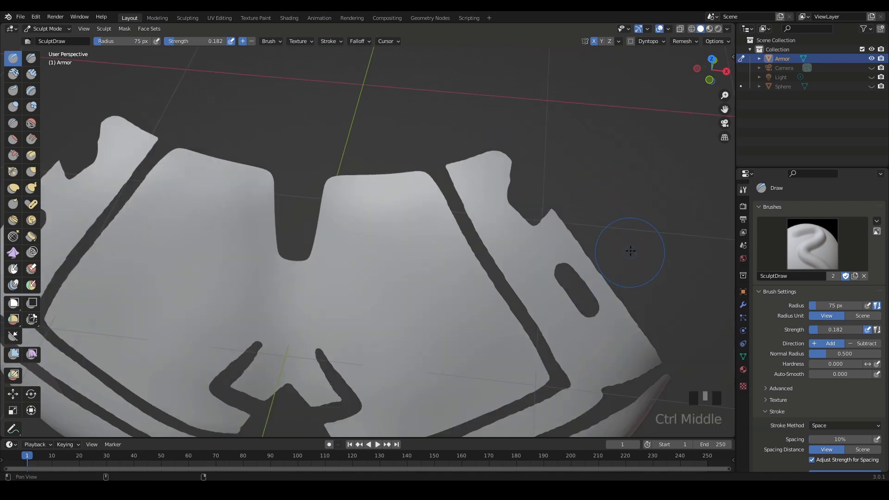
{"action": "middle_click_drag", "start_coordinate": [631, 251], "coordinate": [368, 189], "text": "ctrl"}
{"action": "left_click", "coordinate": [354, 185], "text": "shift"}
{"action": "left_click", "coordinate": [341, 167], "text": "shift"}
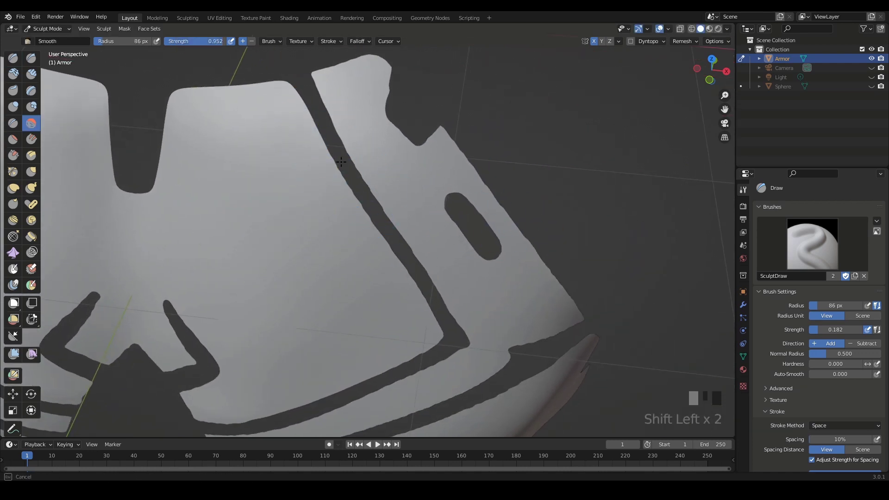
{"action": "left_click_drag", "start_coordinate": [341, 162], "coordinate": [394, 234], "text": "shift"}
{"action": "mouse_move", "coordinate": [347, 167]}
{"action": "left_mouse_down", "text": "shift"}
{"action": "mouse_move", "coordinate": [363, 218]}
{"action": "mouse_move", "coordinate": [419, 272]}
{"action": "left_mouse_up", "text": "shift"}
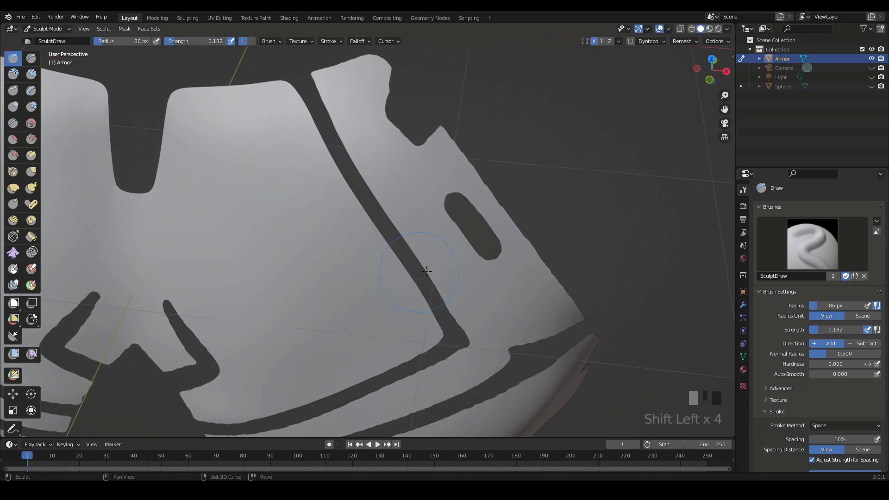
{"action": "middle_click_drag", "start_coordinate": [426, 271], "coordinate": [436, 258], "text": "shift"}
{"action": "mouse_move", "coordinate": [436, 258]}
{"action": "left_mouse_down", "text": "shift"}
{"action": "mouse_move", "coordinate": [441, 298]}
{"action": "mouse_move", "coordinate": [421, 287]}
{"action": "left_mouse_up", "text": "shift"}
Step: Smooth the edges of the uppermost spider-leg gap from its outer corner toward the body
{"action": "mouse_move", "coordinate": [422, 287]}
{"action": "middle_mouse_down", "text": "shift"}
{"action": "mouse_move", "coordinate": [400, 315]}
{"action": "mouse_move", "coordinate": [493, 288]}
{"action": "middle_mouse_up", "text": "shift"}
{"action": "left_click_drag", "start_coordinate": [382, 337], "coordinate": [368, 342], "text": "shift"}
{"action": "middle_click_drag", "start_coordinate": [282, 356], "coordinate": [416, 244], "text": "shift"}
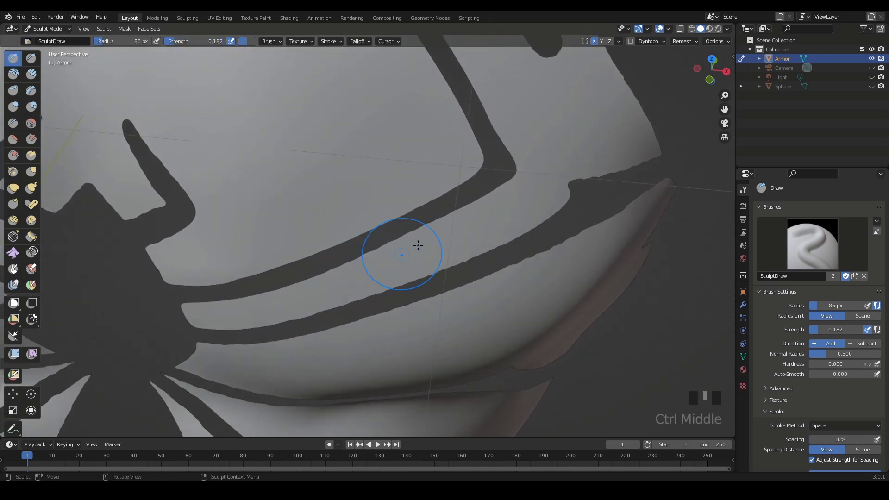
{"action": "left_click_drag", "start_coordinate": [417, 244], "coordinate": [398, 234], "text": "shift"}
Step: Smooth the cut edges around the spider's head and fangs
{"action": "middle_click_drag", "start_coordinate": [201, 287], "coordinate": [448, 279], "text": "shift"}
{"action": "left_click", "coordinate": [345, 197], "text": "shift"}
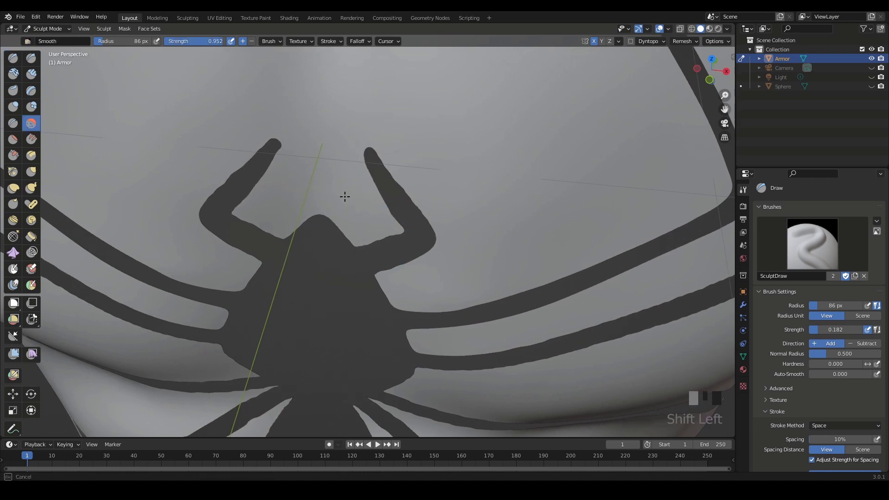
{"action": "left_click_drag", "start_coordinate": [386, 148], "coordinate": [371, 156], "text": "shift"}
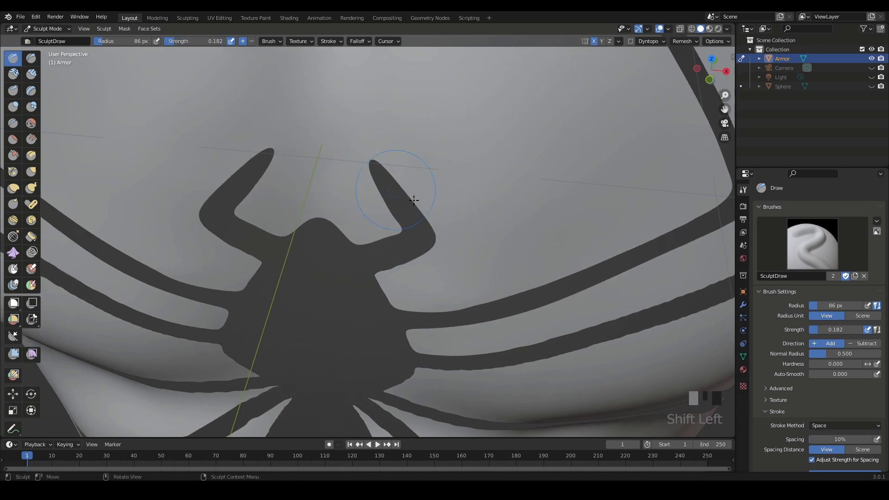
Step: Smooth the edges along the spider's body and the second leg gap out to its wide outer end
{"action": "middle_click_drag", "start_coordinate": [525, 208], "coordinate": [508, 252], "text": "ctrl"}
{"action": "middle_click_drag", "start_coordinate": [404, 256], "coordinate": [325, 237], "text": "shift"}
{"action": "middle_click_drag", "start_coordinate": [325, 237], "coordinate": [322, 215], "text": "ctrl"}
{"action": "left_click_drag", "start_coordinate": [278, 241], "coordinate": [268, 250], "text": "shift"}
{"action": "middle_click_drag", "start_coordinate": [412, 300], "coordinate": [322, 269], "text": "shift"}
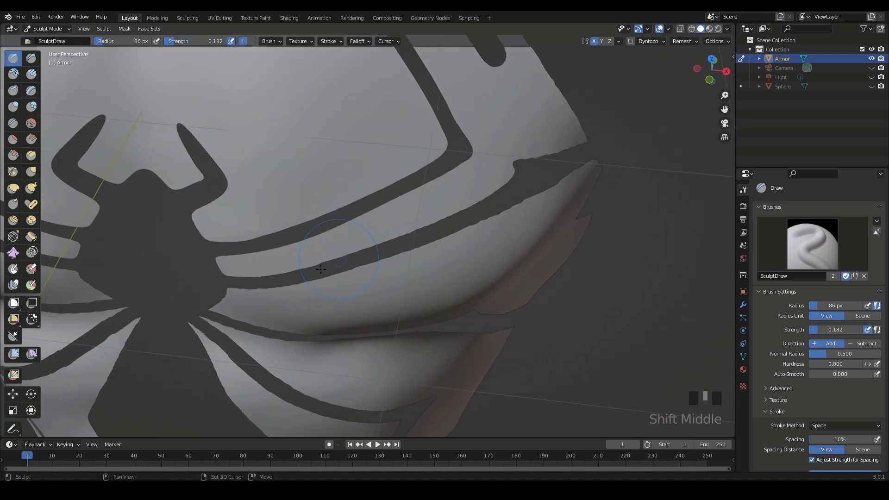
{"action": "left_click_drag", "start_coordinate": [231, 292], "coordinate": [234, 288], "text": "shift"}
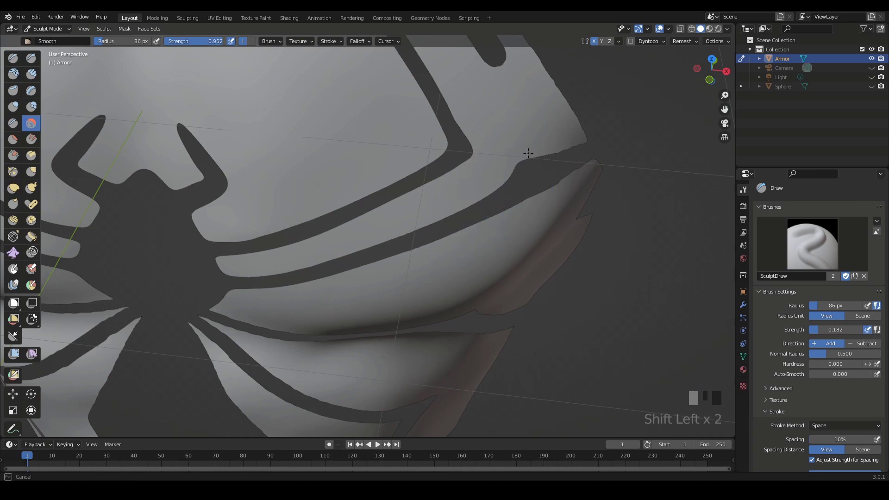
{"action": "left_click_drag", "start_coordinate": [528, 153], "coordinate": [546, 163], "text": "shift"}
Step: Smooth the outer shoulder edges and the side edges of the chest armor
{"action": "middle_click_drag", "start_coordinate": [549, 191], "coordinate": [494, 317], "text": "shift"}
{"action": "left_click_drag", "start_coordinate": [464, 232], "coordinate": [424, 120], "text": "shift"}
{"action": "middle_click_drag", "start_coordinate": [407, 88], "coordinate": [441, 200], "text": "shift"}
{"action": "left_click_drag", "start_coordinate": [383, 155], "coordinate": [466, 245], "text": "shift"}
{"action": "mouse_move", "coordinate": [464, 242]}
{"action": "middle_mouse_down"}
{"action": "mouse_move", "coordinate": [439, 196]}
{"action": "mouse_move", "coordinate": [463, 111]}
{"action": "middle_mouse_up"}
{"action": "left_click_drag", "start_coordinate": [429, 241], "coordinate": [422, 256], "text": "shift"}
{"action": "left_click_drag", "start_coordinate": [463, 183], "coordinate": [468, 204], "text": "shift"}
Step: Smooth the edges of the lower spider-leg gaps and the upper part of the central abdominal opening
{"action": "middle_click_drag", "start_coordinate": [435, 277], "coordinate": [486, 116], "text": "shift"}
{"action": "left_click_drag", "start_coordinate": [435, 204], "coordinate": [430, 217], "text": "shift"}
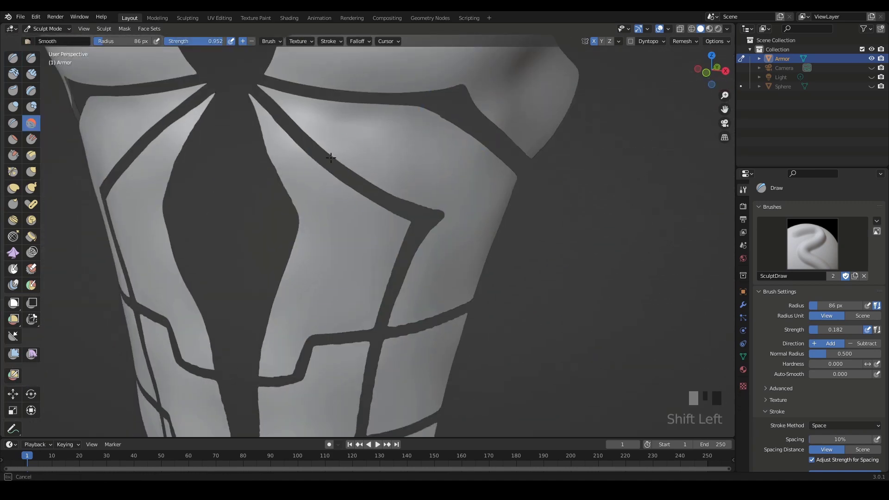
{"action": "middle_click_drag", "start_coordinate": [324, 208], "coordinate": [398, 199]}
{"action": "left_click_drag", "start_coordinate": [262, 179], "coordinate": [273, 200], "text": "shift"}
Step: Smooth the cut edges between the lower abdominal panels and along the armor's bottom rim
{"action": "mouse_move", "coordinate": [343, 343]}
{"action": "middle_mouse_down", "text": "shift"}
{"action": "mouse_move", "coordinate": [367, 159]}
{"action": "mouse_move", "coordinate": [296, 162]}
{"action": "middle_mouse_up", "text": "shift"}
{"action": "left_click_drag", "start_coordinate": [331, 266], "coordinate": [281, 303], "text": "shift"}
{"action": "middle_click_drag", "start_coordinate": [281, 303], "coordinate": [296, 179], "text": "shift"}
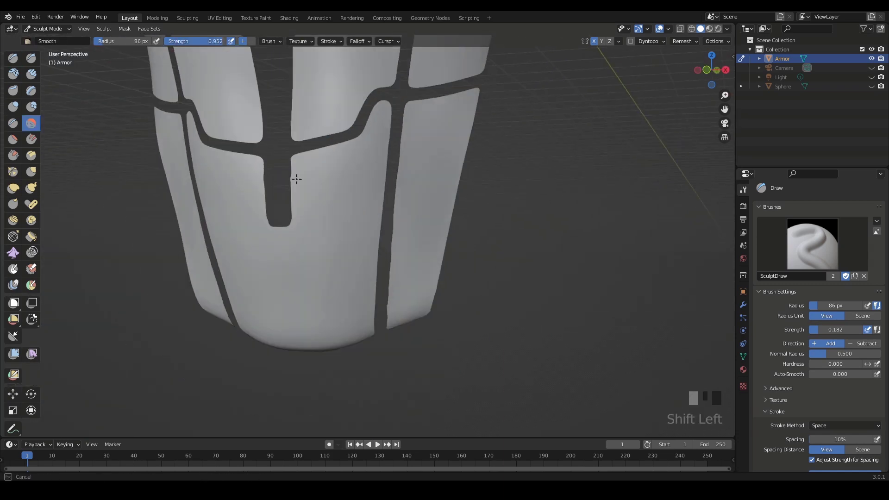
{"action": "mouse_move", "coordinate": [290, 343]}
{"action": "middle_mouse_down"}
{"action": "mouse_move", "coordinate": [403, 246]}
{"action": "mouse_move", "coordinate": [420, 373]}
{"action": "middle_mouse_up"}
{"action": "left_click_drag", "start_coordinate": [421, 373], "coordinate": [423, 347], "text": "shift"}
Step: Choose the Pinch/Magnify brush and pinch the tips of the spider's fangs
{"action": "mouse_move", "coordinate": [423, 347]}
{"action": "middle_mouse_down", "text": "shift"}
{"action": "mouse_move", "coordinate": [279, 348]}
{"action": "mouse_move", "coordinate": [433, 363]}
{"action": "mouse_move", "coordinate": [424, 205]}
{"action": "mouse_move", "coordinate": [421, 334]}
{"action": "mouse_move", "coordinate": [390, 265]}
{"action": "mouse_move", "coordinate": [382, 278]}
{"action": "mouse_move", "coordinate": [451, 280]}
{"action": "mouse_move", "coordinate": [440, 278]}
{"action": "middle_mouse_up", "text": "shift"}
{"action": "middle_click_drag", "start_coordinate": [467, 245], "coordinate": [449, 254], "text": "ctrl"}
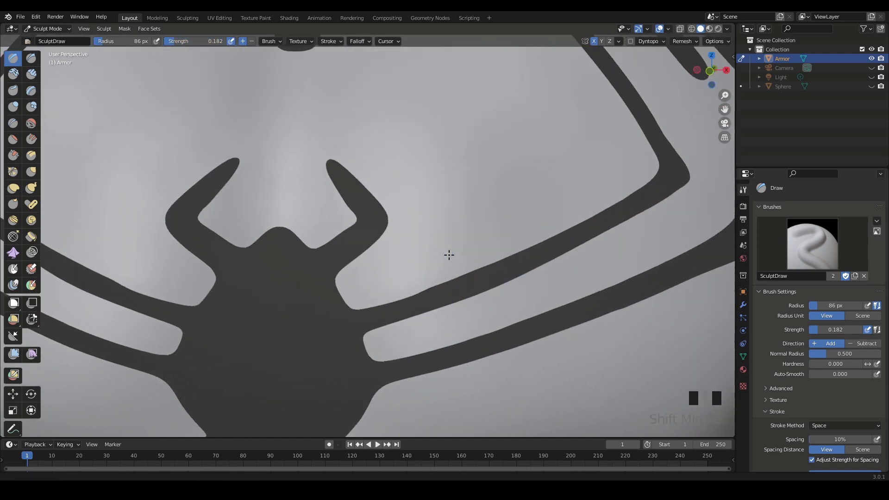
{"action": "middle_click_drag", "start_coordinate": [410, 232], "coordinate": [433, 283], "text": "ctrl"}
{"action": "middle_click_drag", "start_coordinate": [496, 244], "coordinate": [496, 231], "text": "ctrl"}
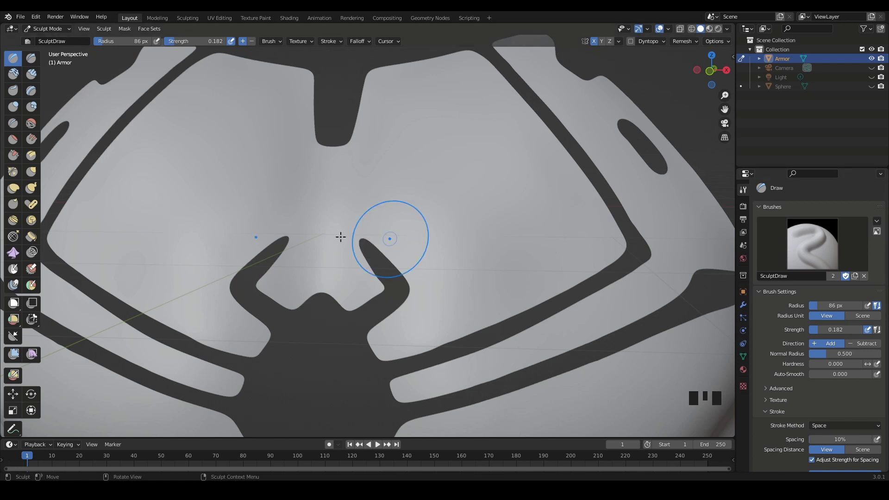
{"action": "left_click", "coordinate": [13, 173]}
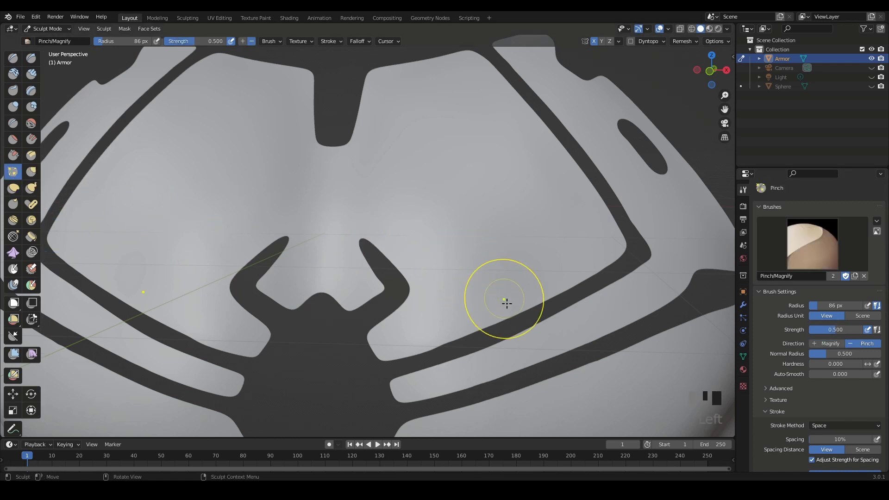
{"action": "middle_click_drag", "start_coordinate": [307, 367], "coordinate": [326, 345], "text": "ctrl"}
{"action": "mouse_move", "coordinate": [371, 320]}
{"action": "middle_mouse_down"}
{"action": "mouse_move", "coordinate": [389, 310]}
{"action": "mouse_move", "coordinate": [379, 277]}
{"action": "mouse_move", "coordinate": [397, 297]}
{"action": "mouse_move", "coordinate": [408, 281]}
{"action": "mouse_move", "coordinate": [426, 302]}
{"action": "middle_mouse_up"}
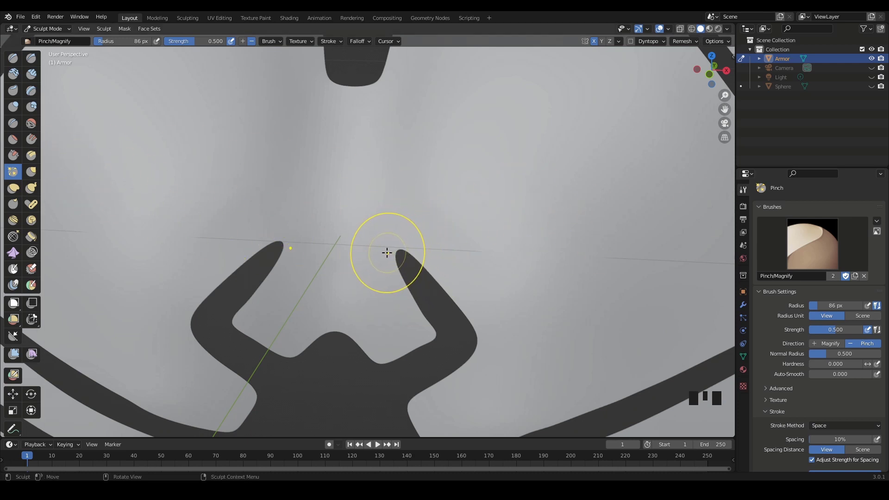
{"action": "mouse_move", "coordinate": [384, 253]}
{"action": "left_mouse_down"}
{"action": "mouse_move", "coordinate": [406, 246]}
{"action": "mouse_move", "coordinate": [399, 224]}
{"action": "left_mouse_up"}
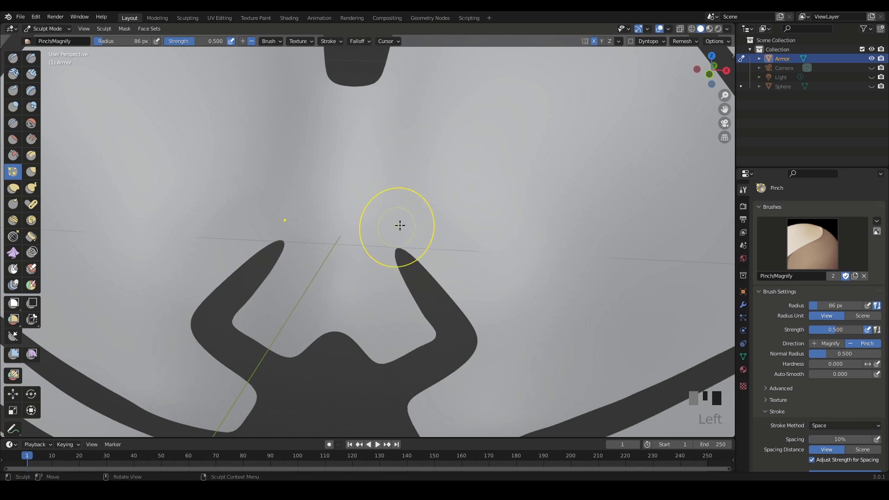
Step: Reduce the Pinch/Magnify brush radius to 62 px and pinch the tip of the spider's fang
{"action": "mouse_move", "coordinate": [407, 244]}
{"action": "middle_mouse_down", "text": "ctrl"}
{"action": "mouse_move", "coordinate": [407, 319]}
{"action": "mouse_move", "coordinate": [403, 233]}
{"action": "middle_mouse_up", "text": "ctrl"}
{"action": "key", "text": "f"}
{"action": "left_click", "coordinate": [371, 237]}
{"action": "key", "text": "f"}
{"action": "left_click", "coordinate": [388, 246]}
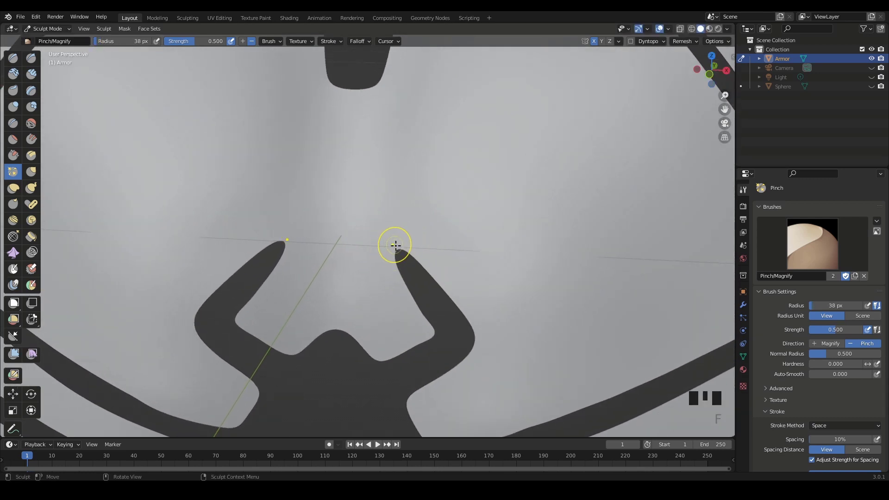
{"action": "key", "text": "f"}
{"action": "left_click", "coordinate": [401, 246]}
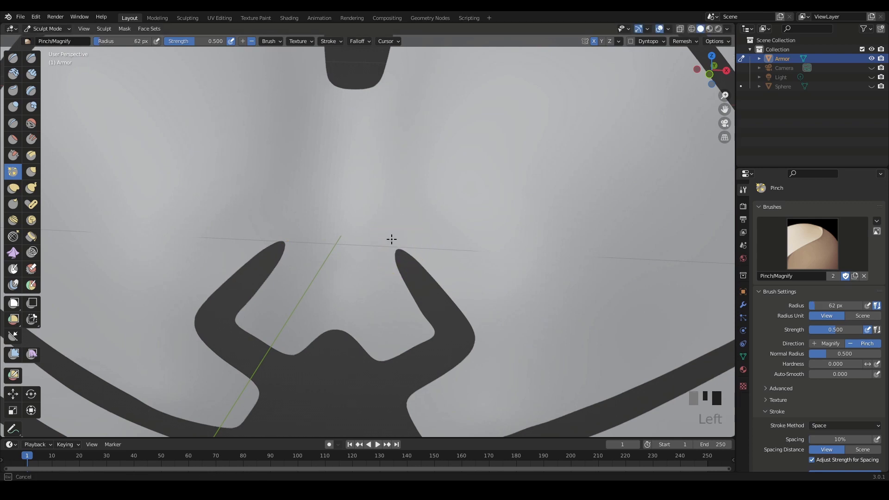
Step: Raise the pinch strength to about 0.903 and sharpen the fang tips into clean points
{"action": "key", "text": "shift+f"}
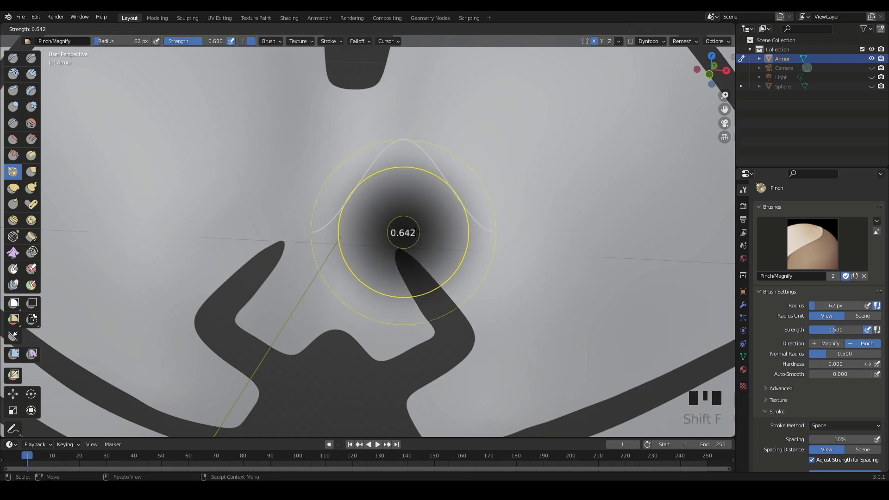
{"action": "left_click", "coordinate": [426, 232]}
{"action": "left_click", "coordinate": [401, 263]}
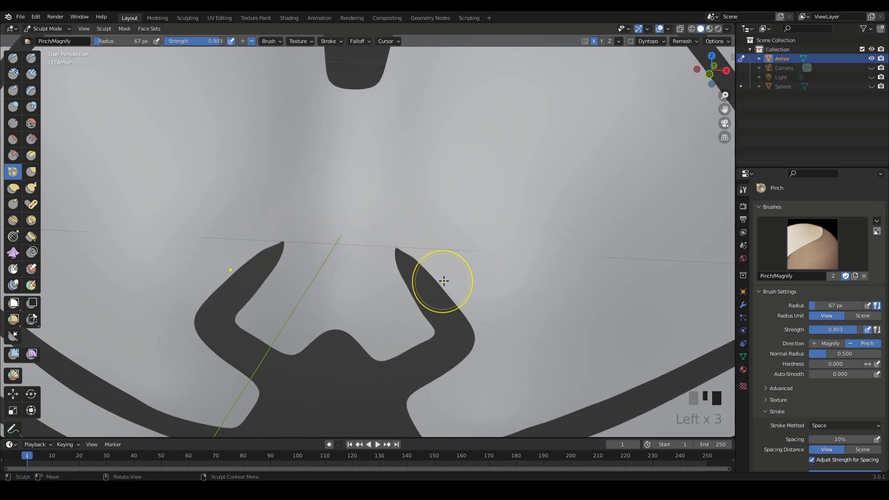
{"action": "key", "text": "ctrl+z"}
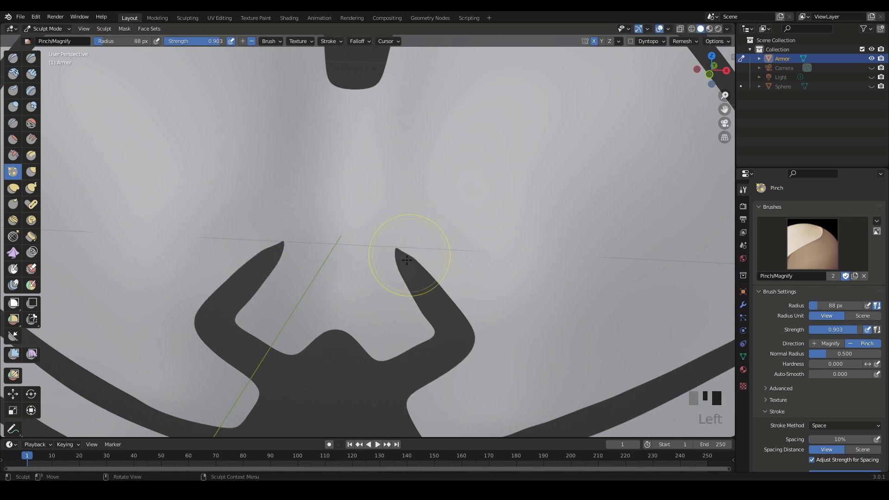
{"action": "key", "text": "ctrl+z"}
{"action": "key", "text": "ctrl+shift+z"}
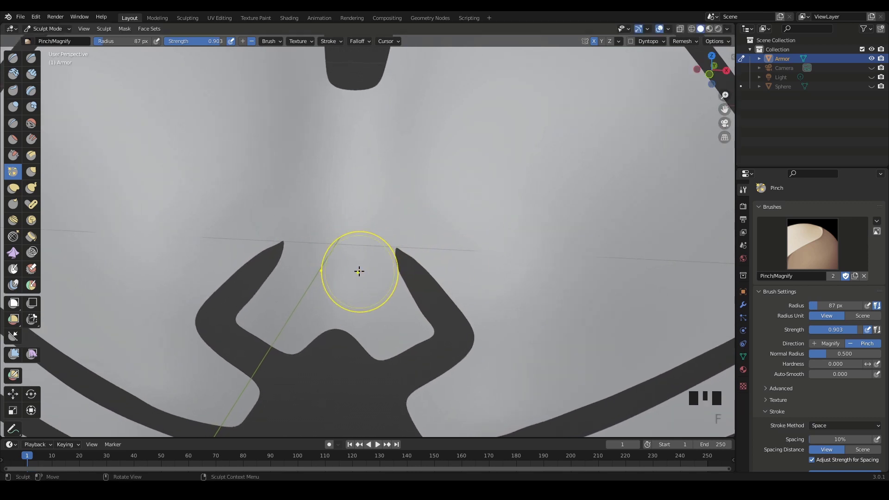
Step: Pinch the rounded peak of the spider's head between the fangs with a 90 px brush, then touch up the fang tip
{"action": "key", "text": "f"}
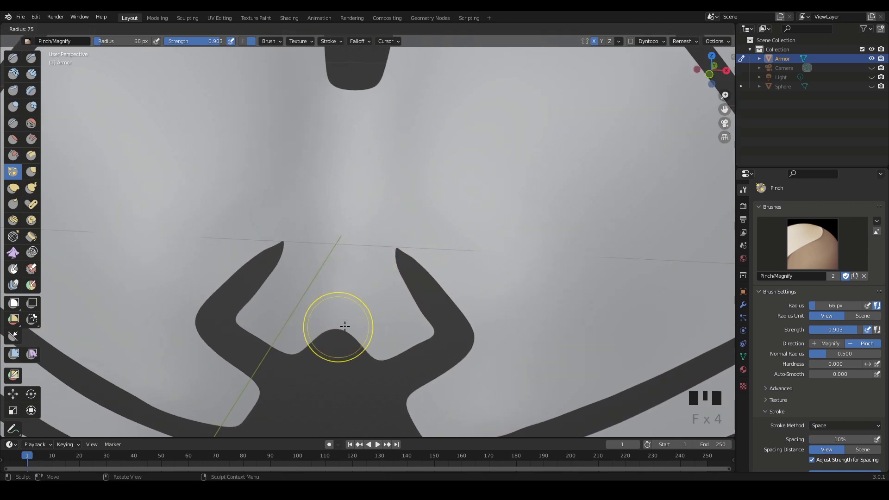
{"action": "left_click", "coordinate": [336, 309]}
{"action": "left_click", "coordinate": [336, 310]}
{"action": "left_click", "coordinate": [331, 316]}
{"action": "left_click", "coordinate": [333, 311]}
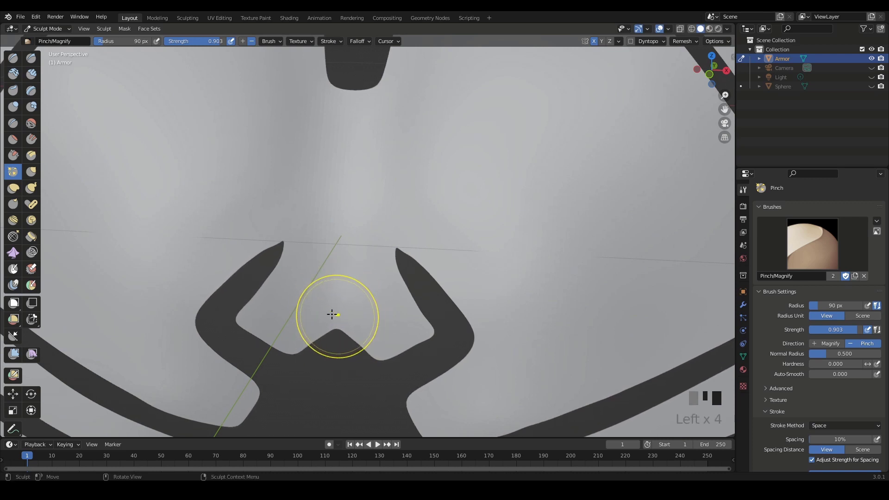
{"action": "left_click", "coordinate": [338, 315]}
{"action": "middle_click_drag", "start_coordinate": [387, 254], "coordinate": [377, 274], "text": "ctrl"}
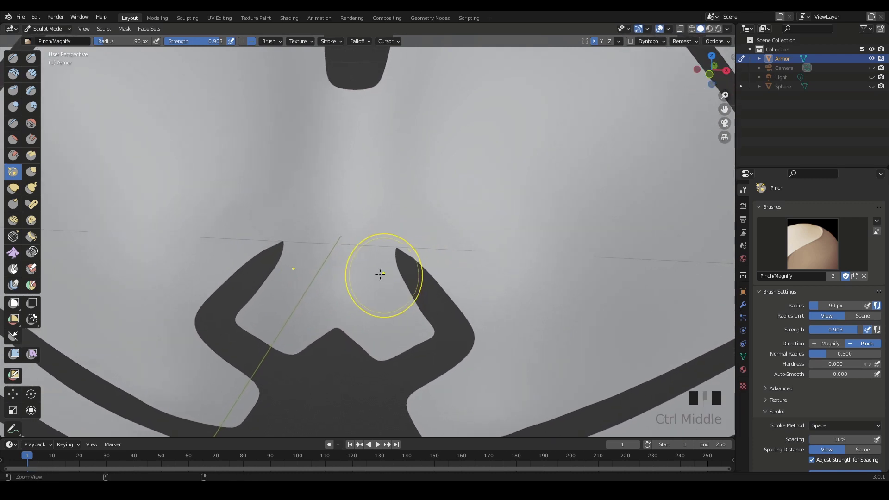
{"action": "left_click", "coordinate": [386, 242]}
{"action": "left_click", "coordinate": [386, 242]}
Step: Pinch the lower corners of the neck notch, reducing the brush radius to 69 px
{"action": "mouse_move", "coordinate": [399, 173]}
{"action": "middle_mouse_down", "text": "shift"}
{"action": "mouse_move", "coordinate": [416, 262]}
{"action": "mouse_move", "coordinate": [413, 211]}
{"action": "mouse_move", "coordinate": [449, 195]}
{"action": "middle_mouse_up", "text": "shift"}
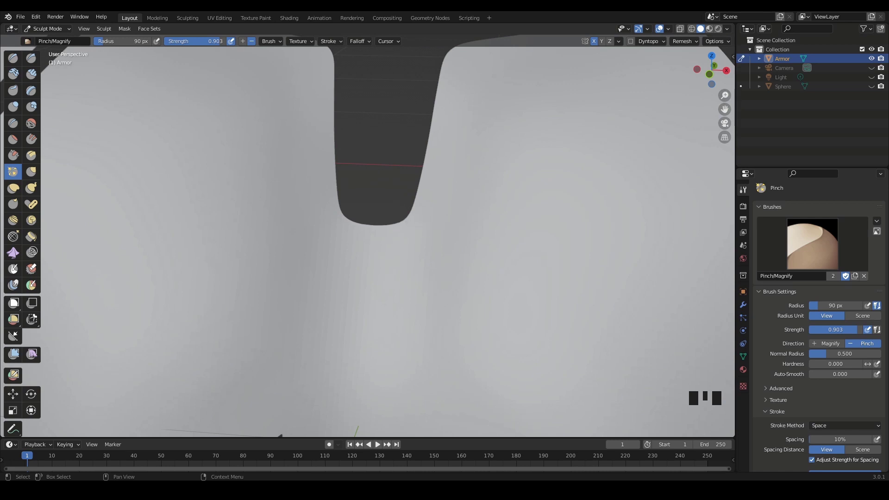
{"action": "left_click", "coordinate": [407, 223]}
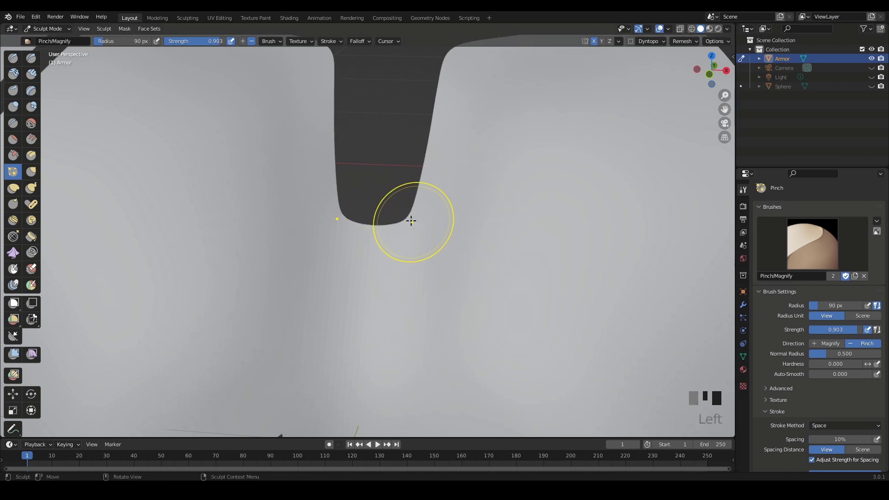
{"action": "left_click", "coordinate": [419, 227]}
{"action": "left_click", "coordinate": [425, 230]}
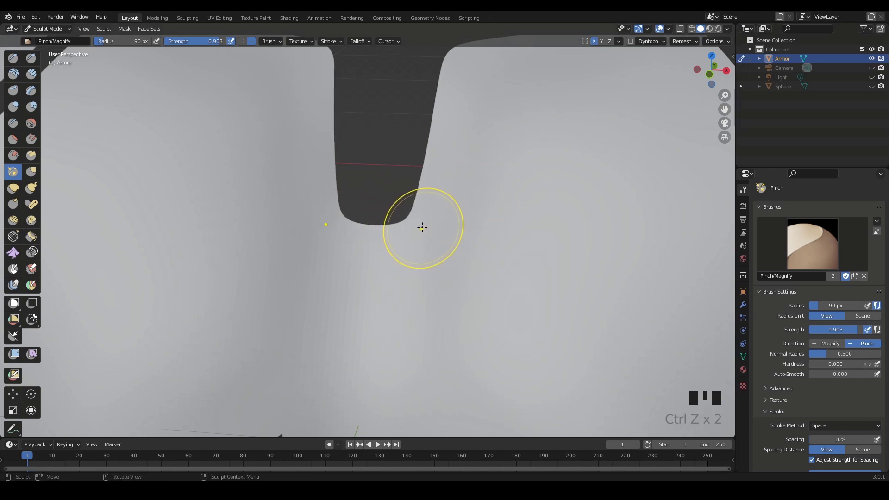
{"action": "key", "text": "f"}
{"action": "left_click", "coordinate": [407, 223]}
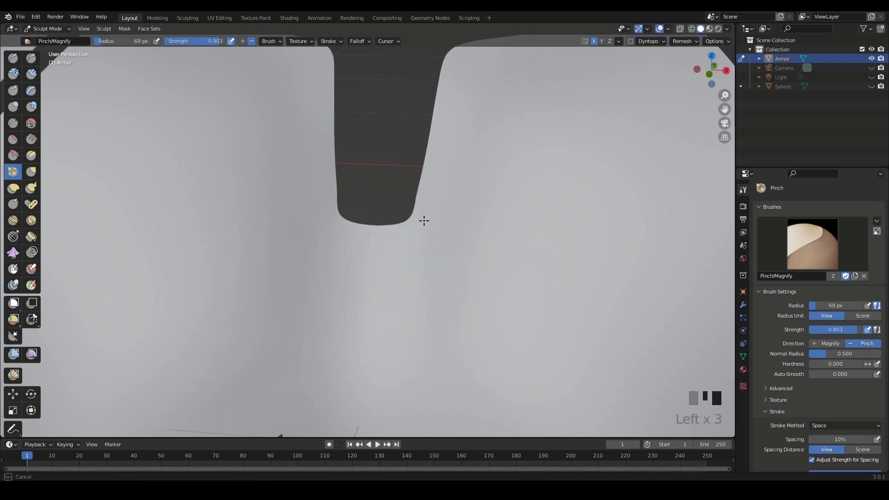
{"action": "left_click_drag", "start_coordinate": [424, 221], "coordinate": [430, 216]}
{"action": "mouse_move", "coordinate": [409, 224]}
{"action": "left_mouse_down"}
{"action": "mouse_move", "coordinate": [432, 212]}
{"action": "mouse_move", "coordinate": [410, 224]}
{"action": "left_mouse_up"}
Step: Sharpen the neck notch's lower corners into crisp angles with a 62 px brush and smooth its bottom edge
{"action": "key", "text": "f"}
{"action": "left_click", "coordinate": [415, 221]}
{"action": "key", "text": "f"}
{"action": "left_click", "coordinate": [390, 226]}
{"action": "left_click_drag", "start_coordinate": [404, 226], "coordinate": [431, 232]}
{"action": "left_click", "coordinate": [412, 223]}
{"action": "left_click", "coordinate": [427, 225]}
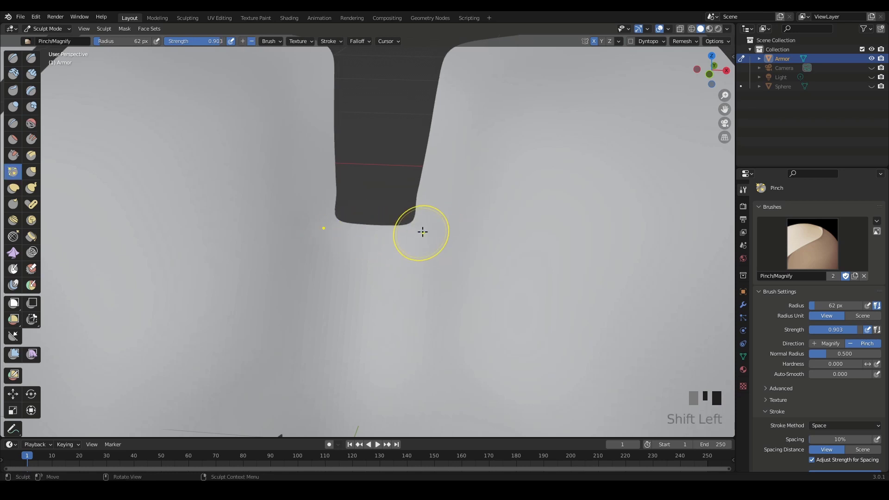
{"action": "key", "text": "ctrl+z"}
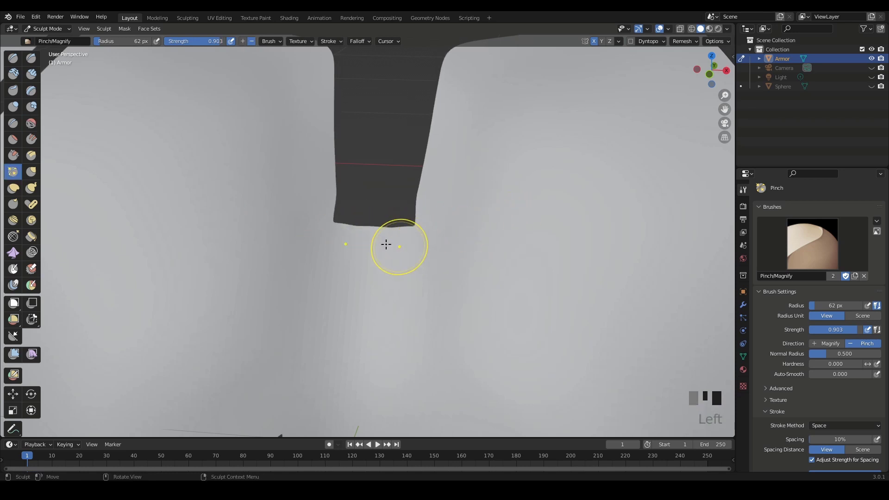
{"action": "mouse_move", "coordinate": [457, 258]}
{"action": "middle_mouse_down", "text": "ctrl"}
{"action": "mouse_move", "coordinate": [488, 260]}
{"action": "mouse_move", "coordinate": [354, 238]}
{"action": "middle_mouse_up", "text": "ctrl"}
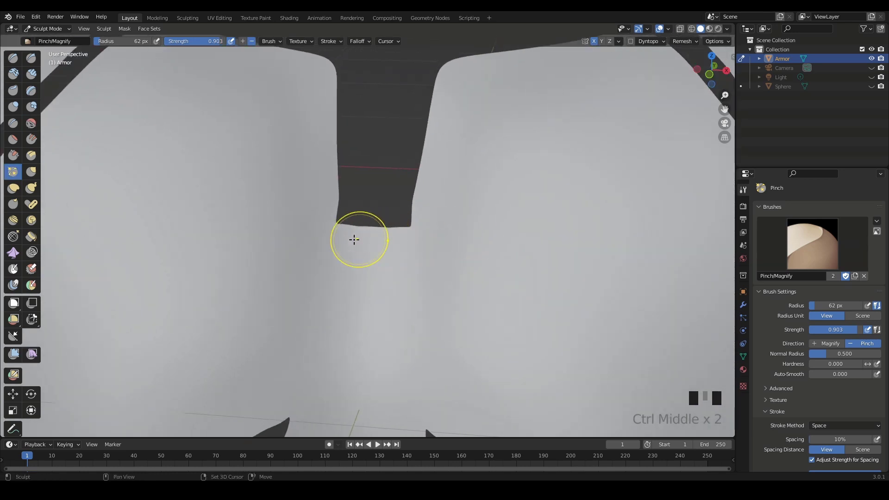
{"action": "left_click_drag", "start_coordinate": [353, 238], "coordinate": [371, 238], "text": "shift"}
Step: Pinch the outer bend of the upper spider-leg gap into a point with a 45 px brush
{"action": "mouse_move", "coordinate": [371, 238]}
{"action": "middle_mouse_down", "text": "ctrl"}
{"action": "mouse_move", "coordinate": [488, 285]}
{"action": "mouse_move", "coordinate": [496, 204]}
{"action": "mouse_move", "coordinate": [444, 200]}
{"action": "mouse_move", "coordinate": [494, 266]}
{"action": "middle_mouse_up", "text": "ctrl"}
{"action": "mouse_move", "coordinate": [494, 266]}
{"action": "left_mouse_down"}
{"action": "mouse_move", "coordinate": [478, 266]}
{"action": "mouse_move", "coordinate": [488, 272]}
{"action": "mouse_move", "coordinate": [487, 260]}
{"action": "mouse_move", "coordinate": [510, 262]}
{"action": "mouse_move", "coordinate": [498, 262]}
{"action": "left_mouse_up"}
{"action": "key", "text": "f"}
{"action": "left_click", "coordinate": [489, 263]}
{"action": "key", "text": "f"}
{"action": "left_click", "coordinate": [492, 258]}
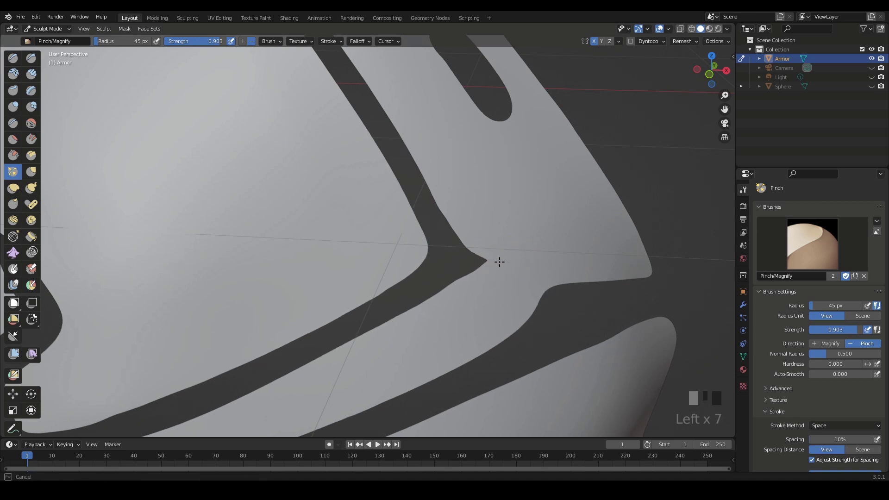
Step: Sharpen the upper bend of the next spider-leg gap on the armor's side with a 75 px brush
{"action": "middle_click_drag", "start_coordinate": [532, 254], "coordinate": [446, 210], "text": "ctrl"}
{"action": "key", "text": "f"}
{"action": "key", "text": "f"}
{"action": "left_click", "coordinate": [434, 203]}
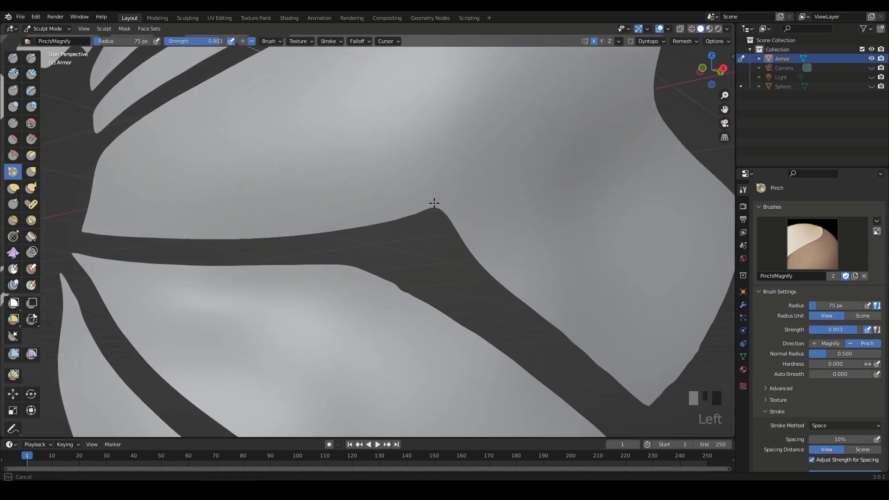
{"action": "left_click", "coordinate": [438, 190]}
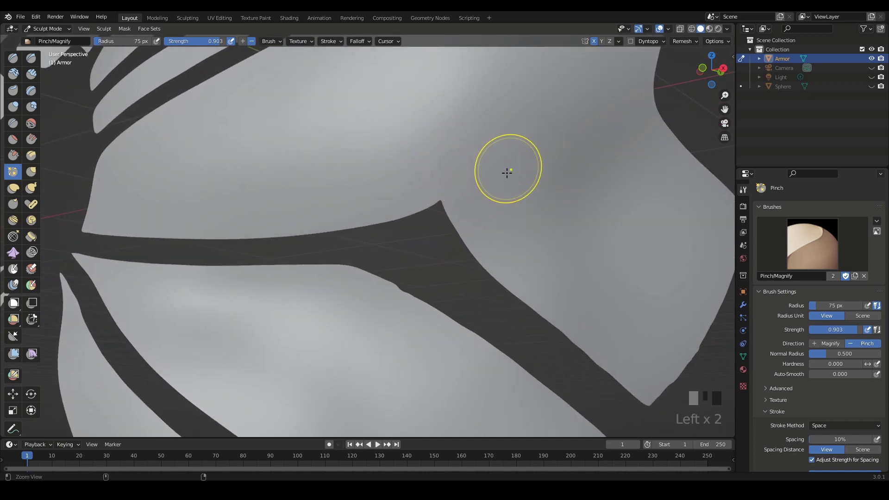
Step: Pinch the bend of the lower spider-leg gap with a 49 px brush and sharpen the neighbouring panel corner
{"action": "middle_click_drag", "start_coordinate": [506, 171], "coordinate": [495, 194], "text": "ctrl"}
{"action": "middle_click_drag", "start_coordinate": [495, 195], "coordinate": [406, 251], "text": "shift"}
{"action": "key", "text": "f"}
{"action": "left_click", "coordinate": [396, 256]}
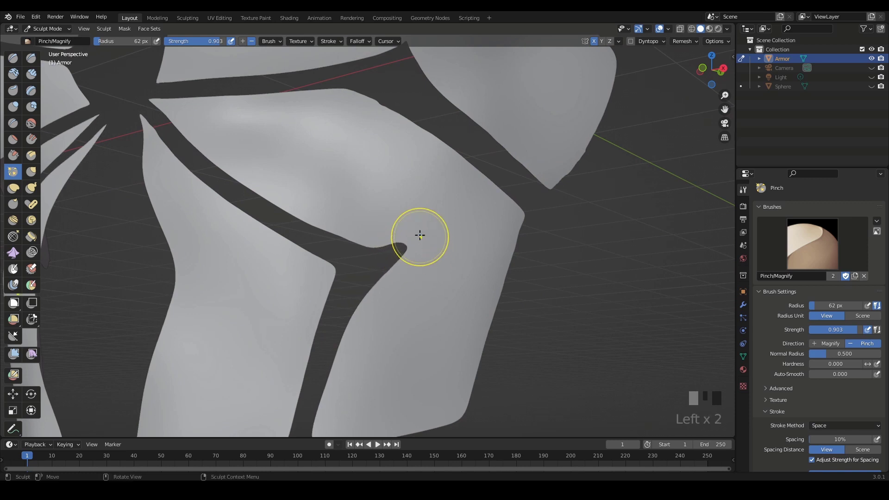
{"action": "key", "text": "ctrl+z"}
{"action": "key", "text": "f"}
{"action": "left_click", "coordinate": [435, 244]}
{"action": "left_click", "coordinate": [407, 257]}
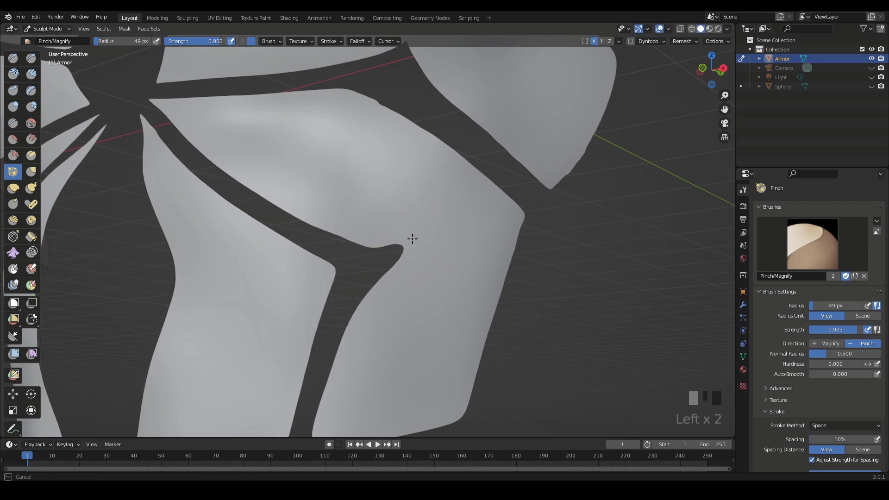
{"action": "middle_click_drag", "start_coordinate": [441, 250], "coordinate": [404, 264], "text": "ctrl"}
{"action": "key", "text": "f"}
{"action": "left_click", "coordinate": [393, 239]}
{"action": "left_click", "coordinate": [387, 228]}
{"action": "key", "text": "f"}
Step: Pinch the inner corners of the abdominal panels on both sides of the gap that meets the central opening
{"action": "middle_click_drag", "start_coordinate": [394, 232], "coordinate": [432, 251], "text": "ctrl"}
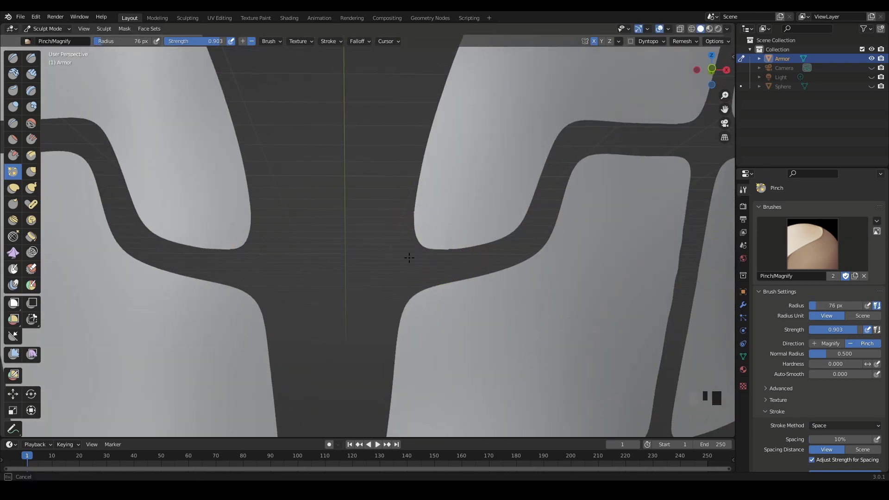
{"action": "mouse_move", "coordinate": [432, 235]}
{"action": "left_mouse_down"}
{"action": "mouse_move", "coordinate": [422, 185]}
{"action": "mouse_move", "coordinate": [422, 245]}
{"action": "left_mouse_up"}
{"action": "key", "text": "f"}
{"action": "left_click", "coordinate": [422, 195]}
{"action": "middle_click_drag", "start_coordinate": [477, 261], "coordinate": [482, 260]}
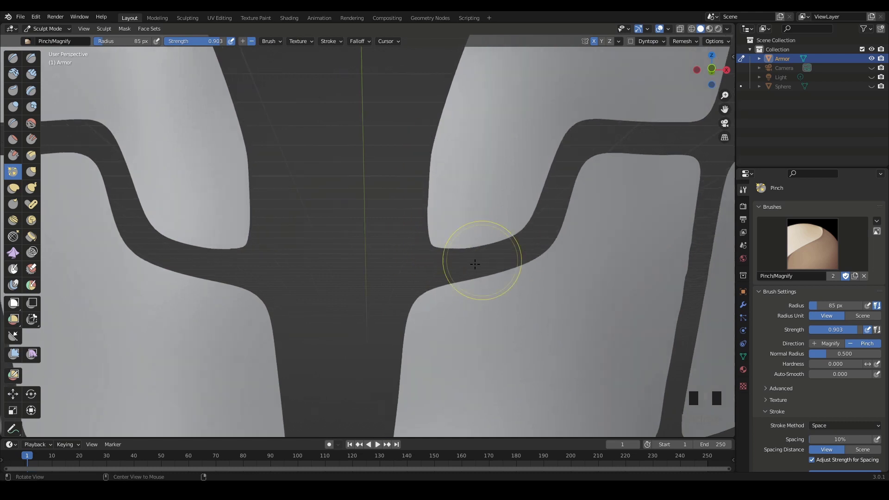
{"action": "mouse_move", "coordinate": [412, 325]}
{"action": "left_mouse_down"}
{"action": "mouse_move", "coordinate": [436, 292]}
{"action": "mouse_move", "coordinate": [430, 297]}
{"action": "left_mouse_up"}
{"action": "middle_click_drag", "start_coordinate": [430, 297], "coordinate": [402, 320], "text": "ctrl"}
{"action": "middle_click_drag", "start_coordinate": [402, 320], "coordinate": [377, 284], "text": "shift"}
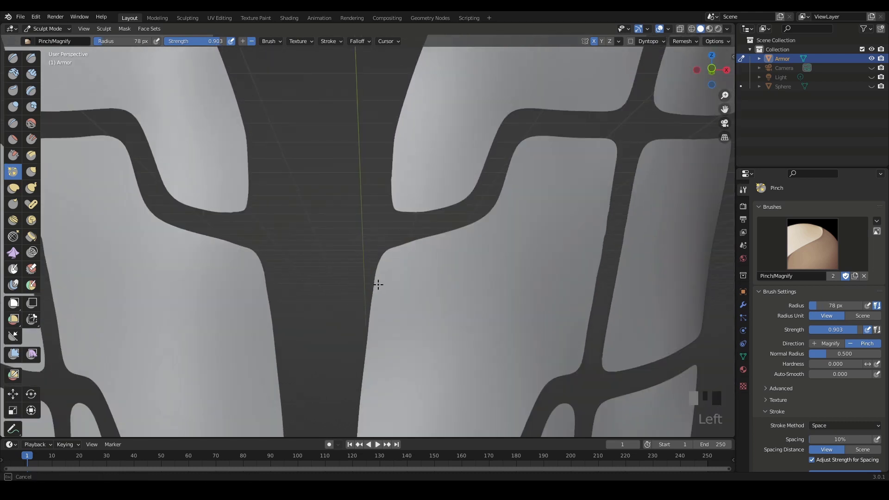
{"action": "left_click_drag", "start_coordinate": [377, 284], "coordinate": [387, 254]}
Step: Sharpen the inward bend on the lower abdominal panel's stepped upper edge with a 62 px brush
{"action": "middle_click_drag", "start_coordinate": [516, 218], "coordinate": [431, 278], "text": "shift"}
{"action": "middle_click_drag", "start_coordinate": [431, 279], "coordinate": [412, 269], "text": "ctrl"}
{"action": "left_click_drag", "start_coordinate": [408, 278], "coordinate": [410, 270]}
{"action": "left_click_drag", "start_coordinate": [407, 274], "coordinate": [418, 269]}
{"action": "mouse_move", "coordinate": [419, 275]}
{"action": "left_mouse_down"}
{"action": "mouse_move", "coordinate": [427, 270]}
{"action": "mouse_move", "coordinate": [431, 280]}
{"action": "left_mouse_up"}
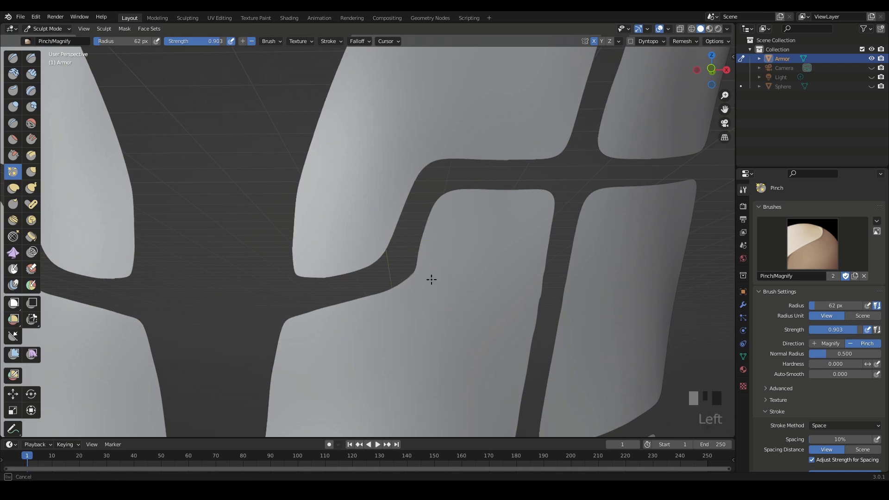
Step: Pinch the opposite bend on the upper abdominal panel's lower edge, using a brush radius of about 74 px
{"action": "key", "text": "f"}
{"action": "left_click", "coordinate": [456, 225]}
{"action": "left_click_drag", "start_coordinate": [381, 247], "coordinate": [383, 243]}
{"action": "left_click_drag", "start_coordinate": [384, 246], "coordinate": [392, 245]}
{"action": "key", "text": "f"}
{"action": "left_click", "coordinate": [397, 250]}
{"action": "left_click_drag", "start_coordinate": [399, 247], "coordinate": [409, 245]}
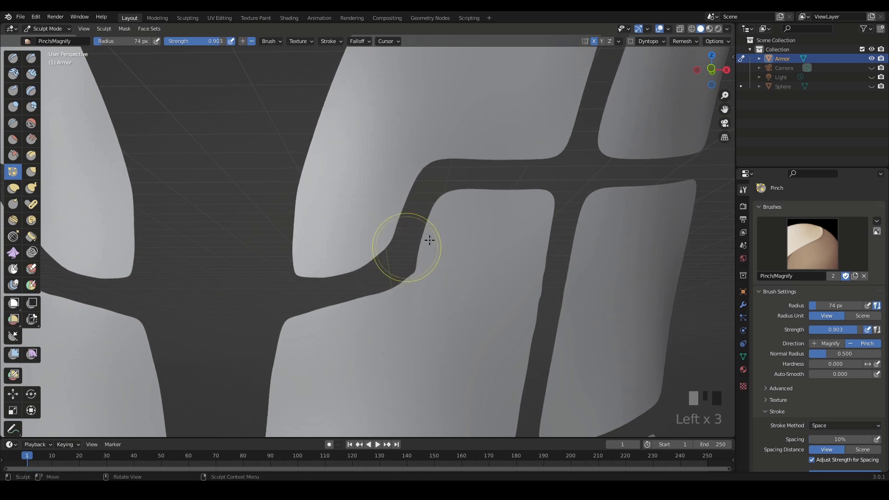
{"action": "middle_click_drag", "start_coordinate": [429, 240], "coordinate": [412, 263]}
{"action": "middle_click_drag", "start_coordinate": [411, 262], "coordinate": [359, 236], "text": "shift"}
{"action": "left_click_drag", "start_coordinate": [357, 236], "coordinate": [338, 247]}
Step: Mask the upper part of the inner lower abdominal panel with the Lasso Mask tool
{"action": "left_click_drag", "start_coordinate": [464, 222], "coordinate": [479, 216], "text": "shift"}
{"action": "scroll", "coordinate": [479, 215], "scroll_direction": "down", "scroll_amount": 3}
{"action": "key", "text": "shift+space"}
{"action": "mouse_move", "coordinate": [465, 160]}
{"action": "left_mouse_down"}
{"action": "mouse_move", "coordinate": [375, 157]}
{"action": "mouse_move", "coordinate": [388, 364]}
{"action": "mouse_move", "coordinate": [463, 171]}
{"action": "left_mouse_up"}
Step: Assign a keyboard shortcut to the Pinch/Magnify brush
{"action": "key", "text": "alt+p"}
{"action": "right_click", "coordinate": [14, 172]}
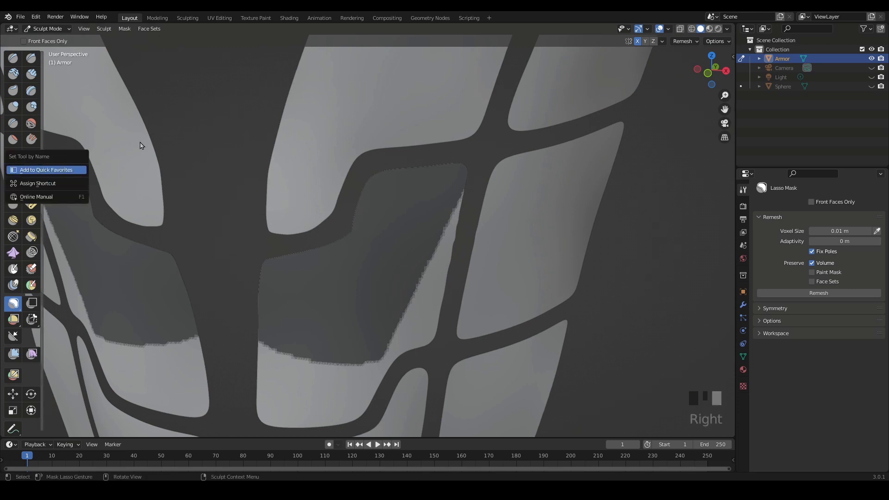
{"action": "left_click", "coordinate": [14, 172]}
{"action": "right_click", "coordinate": [13, 172]}
{"action": "left_click", "coordinate": [39, 186]}
{"action": "key", "text": "alt+p"}
Step: Sharpen the upper abdominal panel's stepped corner above the mask with the Pinch brush and a 31 px Grab brush
{"action": "key", "text": "f"}
{"action": "left_click", "coordinate": [383, 164]}
{"action": "mouse_move", "coordinate": [376, 165]}
{"action": "left_mouse_down"}
{"action": "mouse_move", "coordinate": [369, 179]}
{"action": "mouse_move", "coordinate": [359, 173]}
{"action": "mouse_move", "coordinate": [361, 146]}
{"action": "mouse_move", "coordinate": [366, 157]}
{"action": "mouse_move", "coordinate": [380, 138]}
{"action": "left_mouse_up"}
{"action": "key", "text": "f"}
{"action": "left_click", "coordinate": [363, 140]}
{"action": "key", "text": "f"}
{"action": "left_click", "coordinate": [371, 141]}
{"action": "key", "text": "g"}
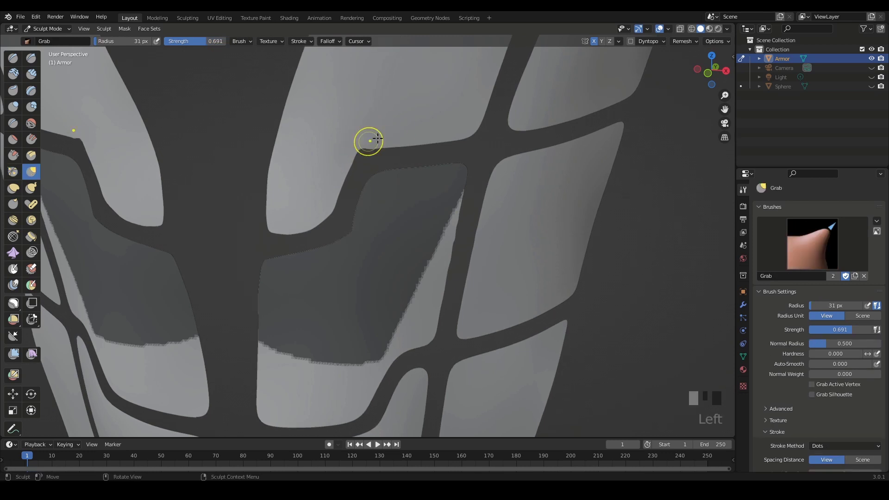
{"action": "mouse_move", "coordinate": [360, 146]}
{"action": "middle_mouse_down", "text": "ctrl"}
{"action": "mouse_move", "coordinate": [484, 171]}
{"action": "mouse_move", "coordinate": [405, 161]}
{"action": "mouse_move", "coordinate": [409, 212]}
{"action": "mouse_move", "coordinate": [369, 179]}
{"action": "mouse_move", "coordinate": [364, 110]}
{"action": "middle_mouse_up", "text": "ctrl"}
{"action": "left_click", "coordinate": [405, 161], "text": "shift"}
{"action": "key", "text": "ctrl+z"}
Step: Invert the mask and pinch the bends on the upper edge of the unmasked lower abdominal panel with a 66 px brush
{"action": "key", "text": "ctrl+i"}
{"action": "middle_click_drag", "start_coordinate": [259, 140], "coordinate": [289, 140], "text": "shift"}
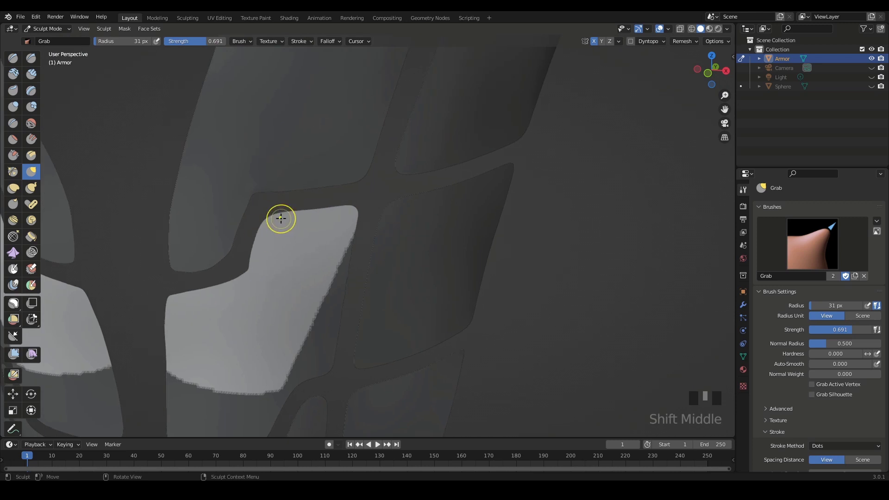
{"action": "key", "text": "p"}
{"action": "key", "text": "f"}
{"action": "left_click", "coordinate": [292, 220]}
{"action": "left_click_drag", "start_coordinate": [265, 216], "coordinate": [269, 216]}
{"action": "left_click_drag", "start_coordinate": [264, 218], "coordinate": [286, 209]}
{"action": "middle_click_drag", "start_coordinate": [287, 209], "coordinate": [286, 237]}
{"action": "left_click_drag", "start_coordinate": [270, 277], "coordinate": [254, 264]}
{"action": "left_click", "coordinate": [251, 280]}
{"action": "left_click", "coordinate": [268, 292]}
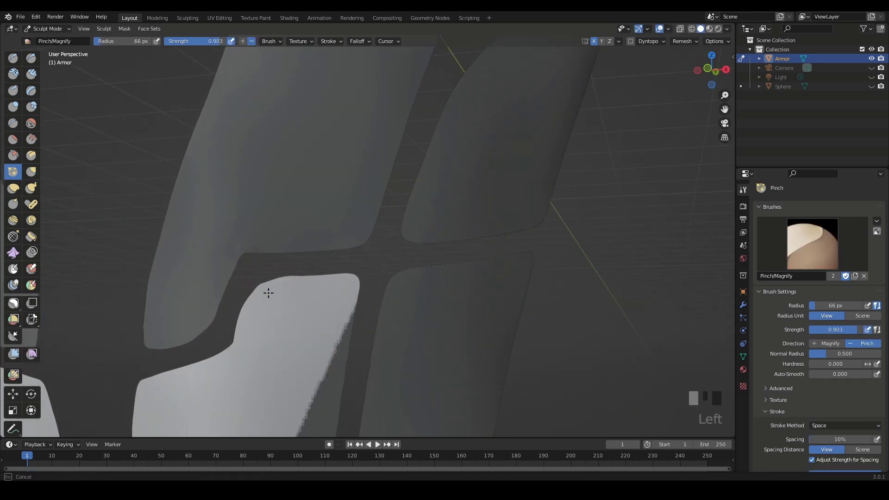
Step: Pull the unmasked panel's upper inner corner outward with a 39 px Grab brush and smooth its edges
{"action": "key", "text": "g"}
{"action": "key", "text": "f"}
{"action": "left_click", "coordinate": [254, 284]}
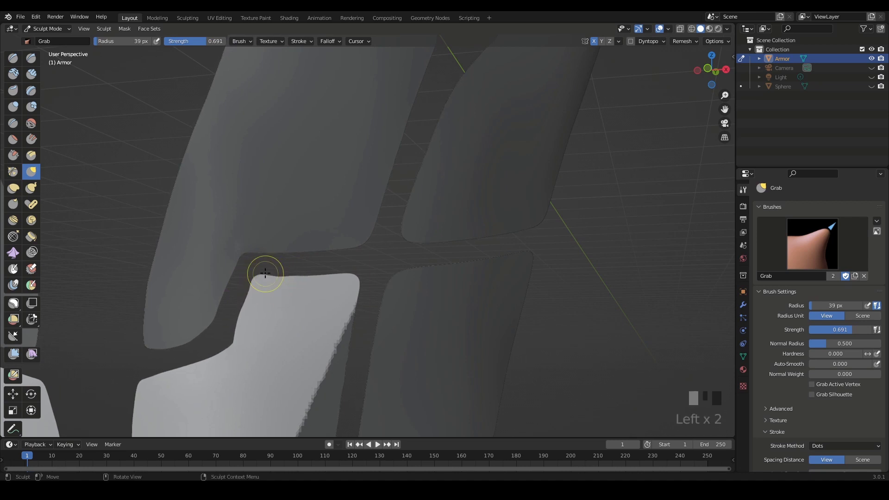
{"action": "left_click_drag", "start_coordinate": [286, 282], "coordinate": [266, 280], "text": "shift"}
{"action": "mouse_move", "coordinate": [250, 290]}
{"action": "left_mouse_down", "text": "shift"}
{"action": "mouse_move", "coordinate": [243, 305]}
{"action": "mouse_move", "coordinate": [300, 278]}
{"action": "left_mouse_up", "text": "shift"}
{"action": "key", "text": "f"}
{"action": "left_click", "coordinate": [244, 318]}
Step: Clear the mask and pinch the inner lower panel's upper outer corner with a 57 px Pinch brush
{"action": "key", "text": "p"}
{"action": "mouse_move", "coordinate": [299, 278]}
{"action": "middle_mouse_down", "text": "ctrl"}
{"action": "mouse_move", "coordinate": [454, 236]}
{"action": "mouse_move", "coordinate": [389, 205]}
{"action": "middle_mouse_up", "text": "ctrl"}
{"action": "key", "text": "f"}
{"action": "left_click", "coordinate": [360, 254]}
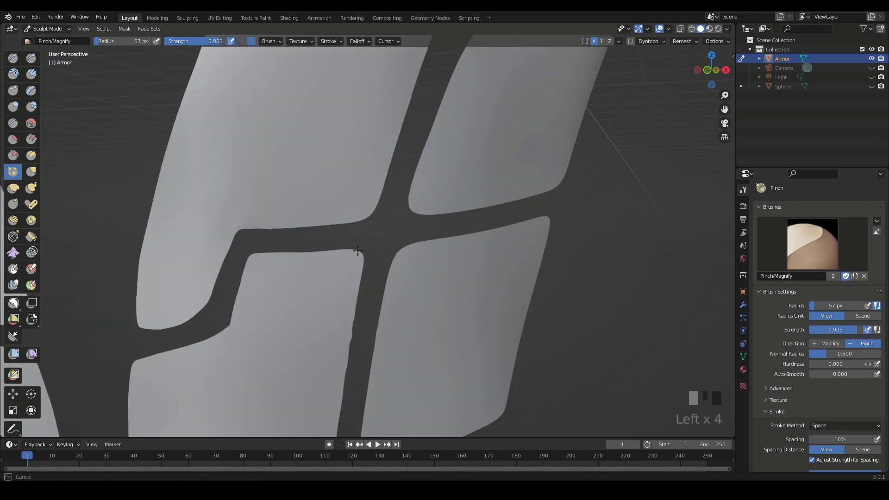
{"action": "left_click_drag", "start_coordinate": [358, 251], "coordinate": [360, 254]}
{"action": "middle_click_drag", "start_coordinate": [365, 240], "coordinate": [369, 256]}
{"action": "left_click_drag", "start_coordinate": [341, 194], "coordinate": [327, 186]}
{"action": "left_click_drag", "start_coordinate": [330, 186], "coordinate": [316, 181]}
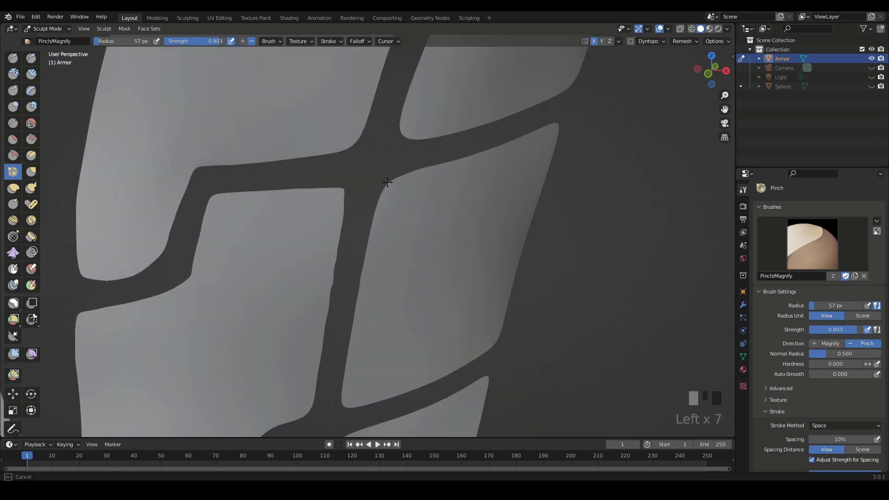
Step: Set the pinch strength to 1.000 and sharpen the upper inner corner of the outer abdominal panel
{"action": "key", "text": "shift+f"}
{"action": "mouse_move", "coordinate": [387, 182]}
{"action": "left_mouse_down"}
{"action": "mouse_move", "coordinate": [418, 170]}
{"action": "mouse_move", "coordinate": [407, 175]}
{"action": "left_mouse_up"}
{"action": "left_click", "coordinate": [429, 172]}
{"action": "middle_click_drag", "start_coordinate": [412, 173], "coordinate": [456, 192]}
{"action": "left_click_drag", "start_coordinate": [462, 203], "coordinate": [486, 214]}
{"action": "key", "text": "f"}
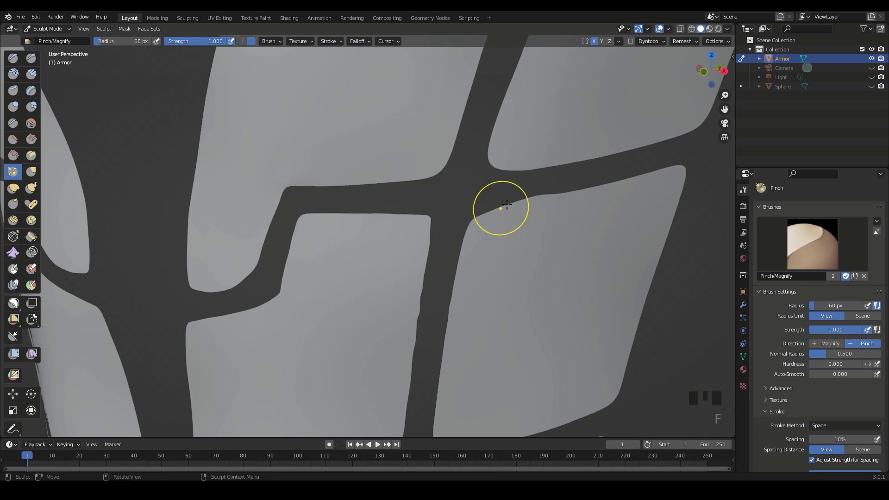
{"action": "left_click", "coordinate": [506, 205]}
Step: Pinch the facing lower corners of the upper inner and upper outer abdominal panels with a 74 px brush
{"action": "left_click_drag", "start_coordinate": [435, 178], "coordinate": [439, 160]}
{"action": "key", "text": "f"}
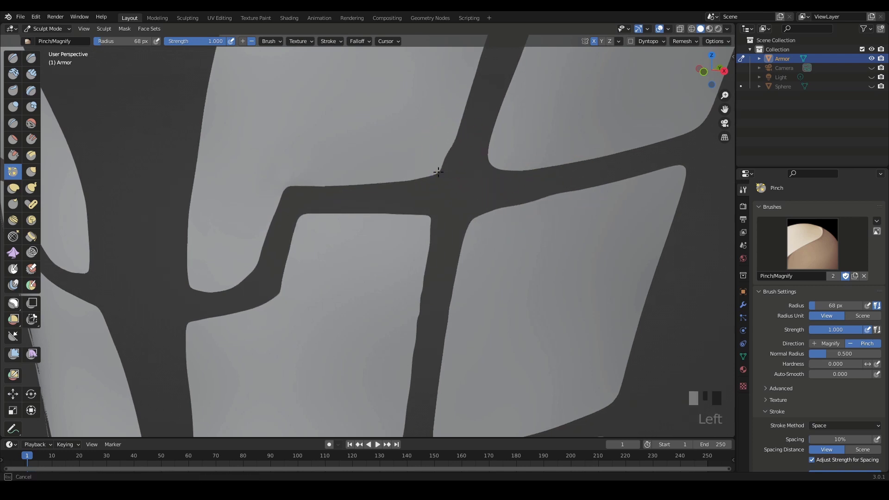
{"action": "left_click", "coordinate": [488, 166]}
{"action": "middle_click_drag", "start_coordinate": [496, 159], "coordinate": [422, 206], "text": "ctrl"}
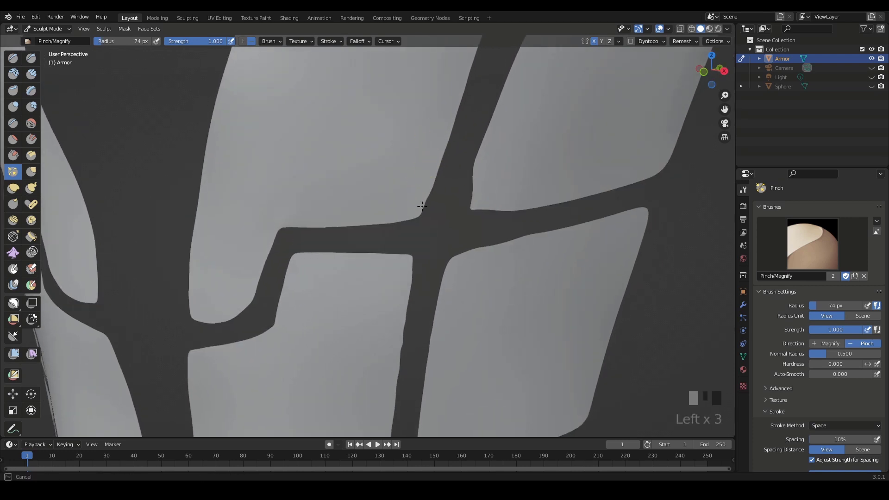
{"action": "left_click_drag", "start_coordinate": [471, 190], "coordinate": [477, 200]}
{"action": "left_click_drag", "start_coordinate": [514, 205], "coordinate": [527, 202]}
{"action": "left_click_drag", "start_coordinate": [539, 200], "coordinate": [553, 197]}
{"action": "middle_click_drag", "start_coordinate": [569, 194], "coordinate": [562, 204], "text": "ctrl"}
Step: Adjust the upper outer panel's lower inner corner with the Grab brush and smooth its lower edge
{"action": "key", "text": "g"}
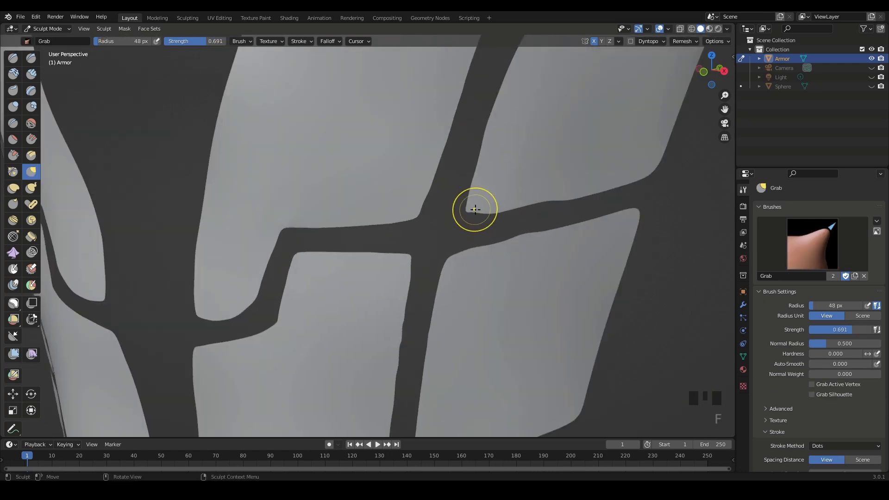
{"action": "left_click", "coordinate": [474, 208]}
{"action": "key", "text": "f"}
{"action": "left_click", "coordinate": [472, 209]}
{"action": "left_click_drag", "start_coordinate": [490, 217], "coordinate": [498, 213]}
{"action": "middle_click_drag", "start_coordinate": [587, 191], "coordinate": [533, 205], "text": "ctrl"}
{"action": "left_click_drag", "start_coordinate": [489, 219], "coordinate": [512, 221], "text": "shift"}
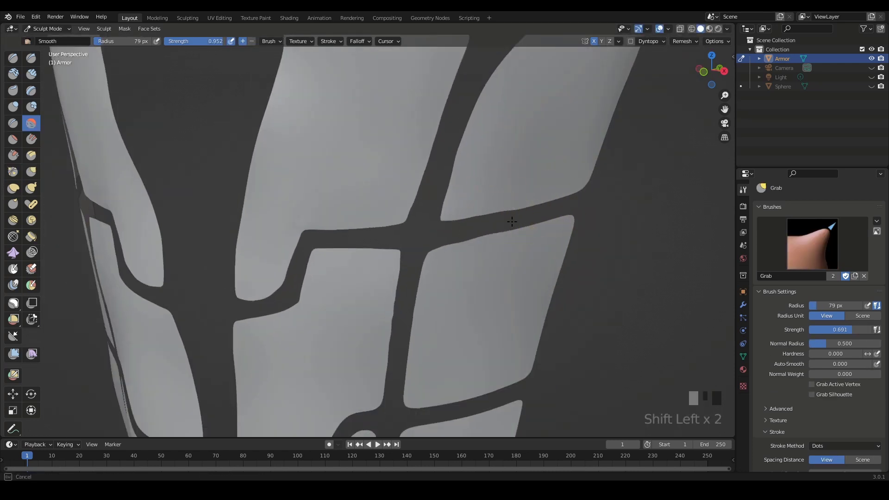
{"action": "middle_click_drag", "start_coordinate": [513, 221], "coordinate": [513, 226], "text": "ctrl"}
{"action": "key", "text": "f"}
{"action": "left_click_drag", "start_coordinate": [415, 183], "coordinate": [414, 176]}
Step: Pinch the lower corners of the middle-row abdominal panels with a 54 px brush and smooth the outer panel's lower edge
{"action": "middle_click_drag", "start_coordinate": [493, 122], "coordinate": [468, 260], "text": "ctrl"}
{"action": "middle_click_drag", "start_coordinate": [468, 259], "coordinate": [475, 149], "text": "shift"}
{"action": "middle_click_drag", "start_coordinate": [430, 278], "coordinate": [423, 242], "text": "ctrl"}
{"action": "mouse_move", "coordinate": [422, 242]}
{"action": "middle_mouse_down"}
{"action": "mouse_move", "coordinate": [396, 251]}
{"action": "mouse_move", "coordinate": [421, 250]}
{"action": "middle_mouse_up"}
{"action": "middle_click_drag", "start_coordinate": [397, 233], "coordinate": [402, 211], "text": "ctrl"}
{"action": "key", "text": "alt+p"}
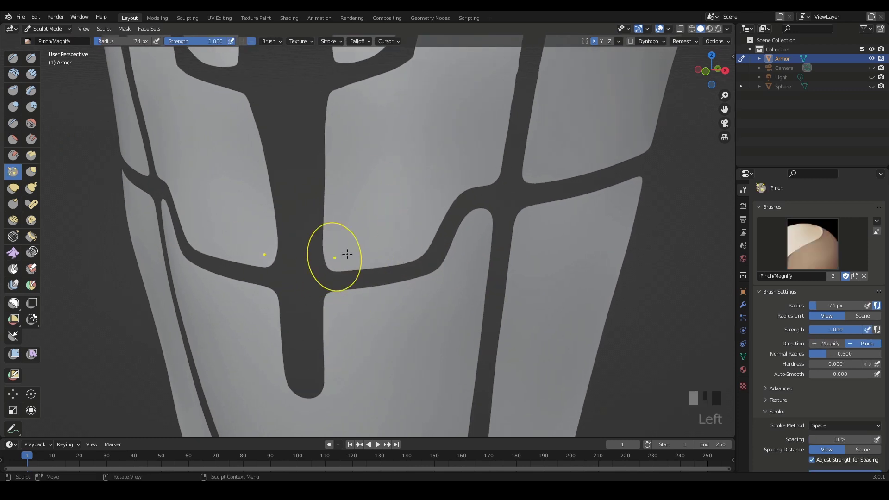
{"action": "middle_click_drag", "start_coordinate": [348, 255], "coordinate": [369, 256]}
{"action": "middle_click_drag", "start_coordinate": [369, 256], "coordinate": [296, 282], "text": "shift"}
{"action": "key", "text": "f"}
{"action": "left_click", "coordinate": [336, 273]}
{"action": "left_click_drag", "start_coordinate": [232, 294], "coordinate": [228, 297]}
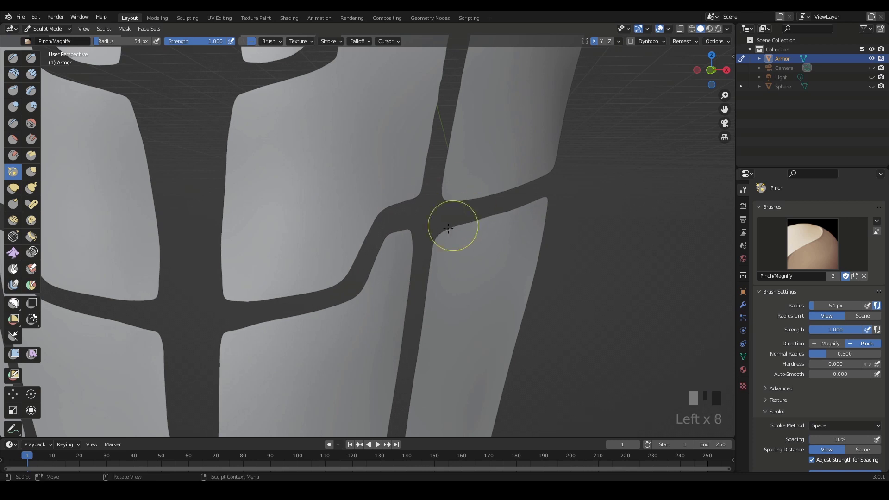
{"action": "left_click_drag", "start_coordinate": [440, 204], "coordinate": [483, 203], "text": "shift"}
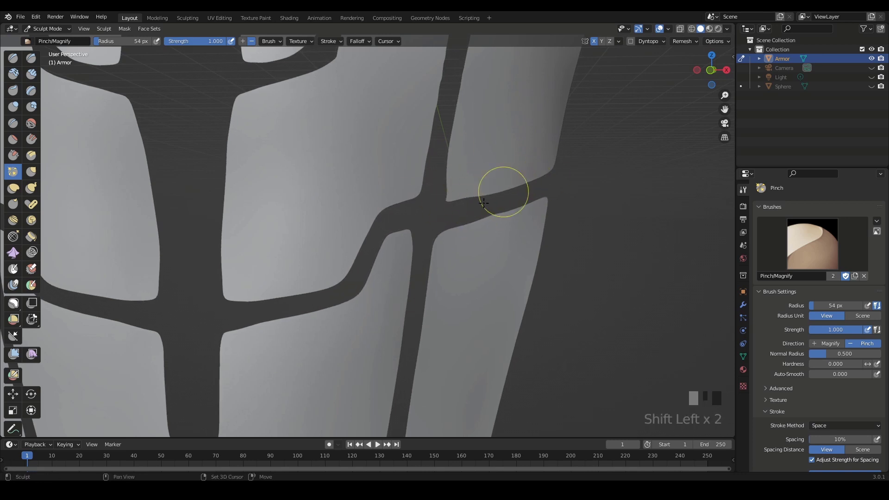
Step: Sharpen the middle inner panel's lower inner corner and the bends along the gap below it, reducing the Pinch radius to 42 px
{"action": "middle_click_drag", "start_coordinate": [495, 212], "coordinate": [398, 250], "text": "shift"}
{"action": "scroll", "coordinate": [254, 202], "scroll_direction": "up", "scroll_amount": 3}
{"action": "left_click", "coordinate": [254, 202]}
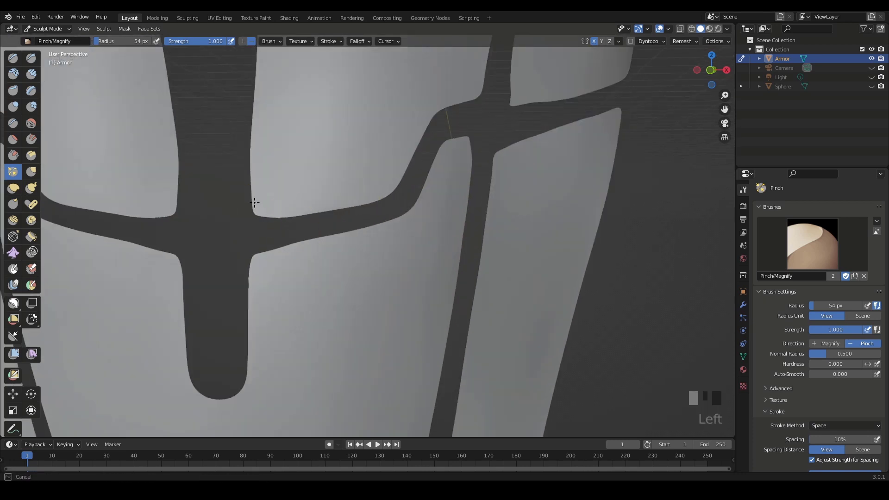
{"action": "key", "text": "f"}
{"action": "scroll", "coordinate": [410, 183], "scroll_direction": "down", "scroll_amount": 1}
{"action": "key", "text": "f"}
{"action": "left_click", "coordinate": [414, 204]}
{"action": "left_click_drag", "start_coordinate": [411, 207], "coordinate": [422, 207]}
{"action": "key", "text": "f"}
{"action": "left_click", "coordinate": [422, 208]}
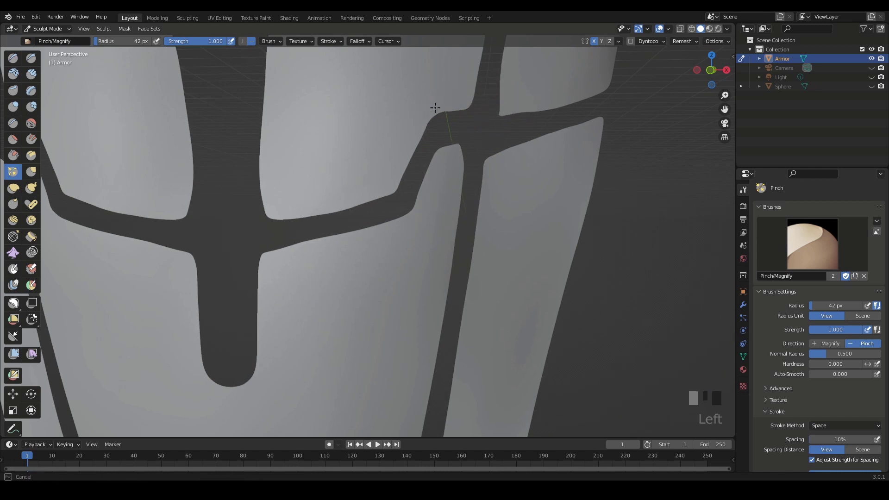
{"action": "left_click_drag", "start_coordinate": [435, 108], "coordinate": [445, 102]}
Step: Reshape the outer bend of the middle inner panel's lower edge with Grab and smooth that edge toward the center
{"action": "key", "text": "g"}
{"action": "left_click_drag", "start_coordinate": [439, 107], "coordinate": [439, 104]}
{"action": "left_click_drag", "start_coordinate": [437, 117], "coordinate": [435, 120]}
{"action": "left_click_drag", "start_coordinate": [400, 184], "coordinate": [380, 190], "text": "shift"}
{"action": "left_click_drag", "start_coordinate": [371, 195], "coordinate": [280, 215], "text": "shift"}
{"action": "left_click_drag", "start_coordinate": [272, 214], "coordinate": [365, 197]}
Step: Adjust the middle outer panel's lower inner corner with a 60 px Grab brush
{"action": "key", "text": "f"}
{"action": "left_click", "coordinate": [281, 198]}
{"action": "mouse_move", "coordinate": [320, 232]}
{"action": "middle_mouse_down", "text": "ctrl"}
{"action": "mouse_move", "coordinate": [305, 242]}
{"action": "mouse_move", "coordinate": [431, 201]}
{"action": "mouse_move", "coordinate": [417, 205]}
{"action": "middle_mouse_up", "text": "ctrl"}
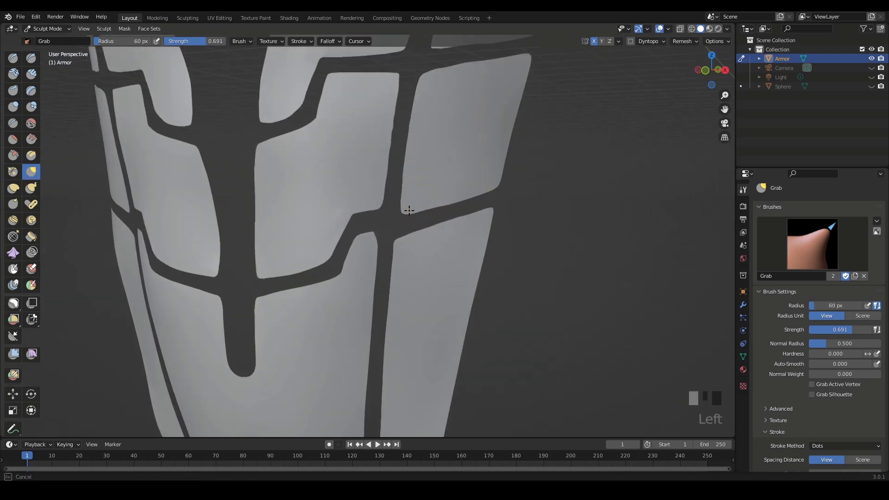
{"action": "mouse_move", "coordinate": [399, 234]}
{"action": "middle_mouse_down", "text": "ctrl"}
{"action": "mouse_move", "coordinate": [435, 276]}
{"action": "mouse_move", "coordinate": [363, 208]}
{"action": "middle_mouse_up", "text": "ctrl"}
{"action": "mouse_move", "coordinate": [398, 217]}
{"action": "left_mouse_down"}
{"action": "mouse_move", "coordinate": [411, 222]}
{"action": "mouse_move", "coordinate": [406, 182]}
{"action": "mouse_move", "coordinate": [411, 219]}
{"action": "mouse_move", "coordinate": [392, 222]}
{"action": "left_mouse_up"}
Step: Pinch the corners where the middle and lower panels meet with a 65 px brush and undo the last stroke
{"action": "key", "text": "alt+p"}
{"action": "key", "text": "f"}
{"action": "left_click", "coordinate": [416, 227]}
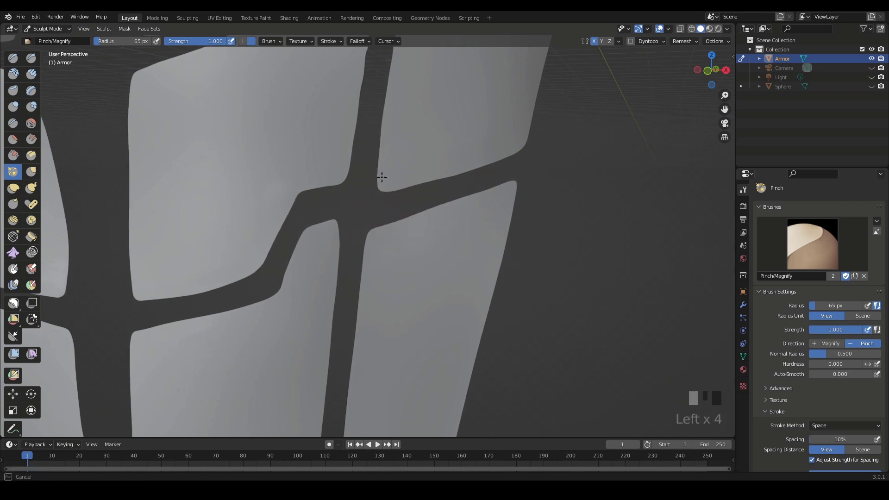
{"action": "key", "text": "ctrl+z"}
Step: Lasso-mask the middle row of abdominal panels
{"action": "key", "text": "g"}
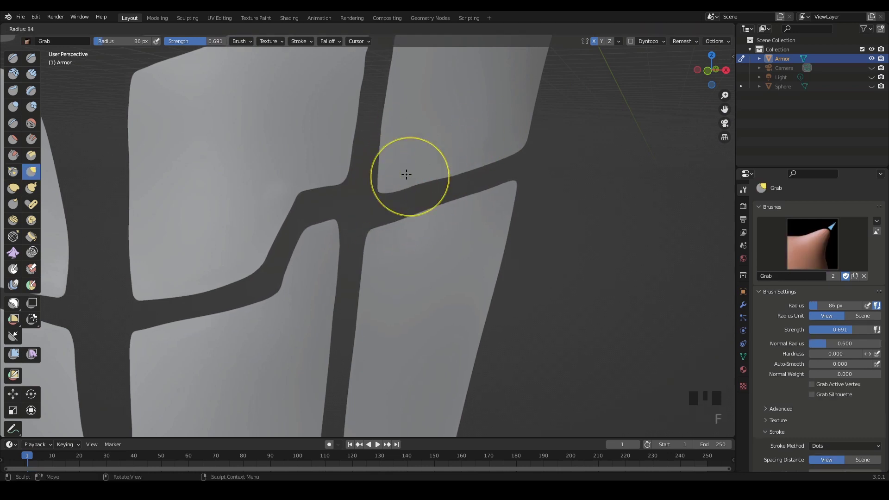
{"action": "mouse_move", "coordinate": [407, 175]}
{"action": "middle_mouse_down", "text": "ctrl"}
{"action": "mouse_move", "coordinate": [420, 278]}
{"action": "mouse_move", "coordinate": [383, 301]}
{"action": "mouse_move", "coordinate": [412, 334]}
{"action": "mouse_move", "coordinate": [441, 238]}
{"action": "mouse_move", "coordinate": [472, 270]}
{"action": "mouse_move", "coordinate": [397, 228]}
{"action": "middle_mouse_up", "text": "ctrl"}
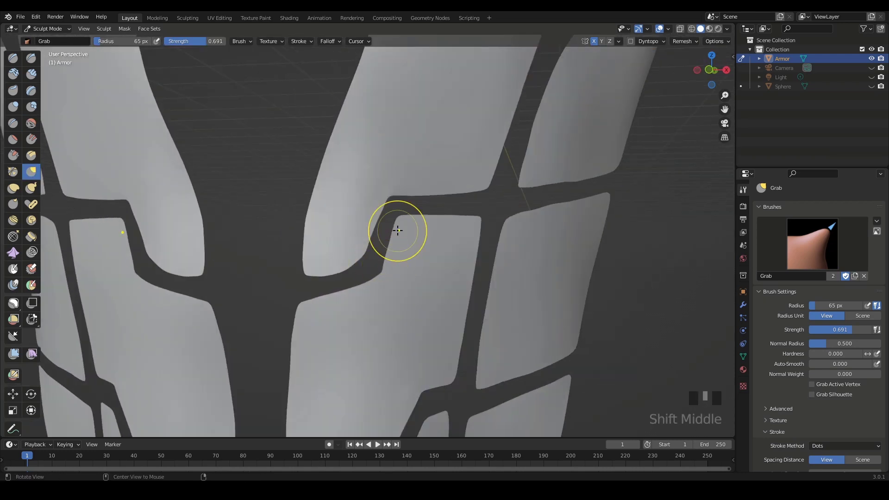
{"action": "left_click", "coordinate": [13, 303]}
{"action": "mouse_move", "coordinate": [504, 199]}
{"action": "left_mouse_down"}
{"action": "mouse_move", "coordinate": [398, 208]}
{"action": "mouse_move", "coordinate": [377, 397]}
{"action": "mouse_move", "coordinate": [385, 403]}
{"action": "left_mouse_up"}
Step: Pull the upper inner panel's lower tip outward with a 64 px Grab brush and pinch its outer corner
{"action": "key", "text": "p"}
{"action": "key", "text": "g"}
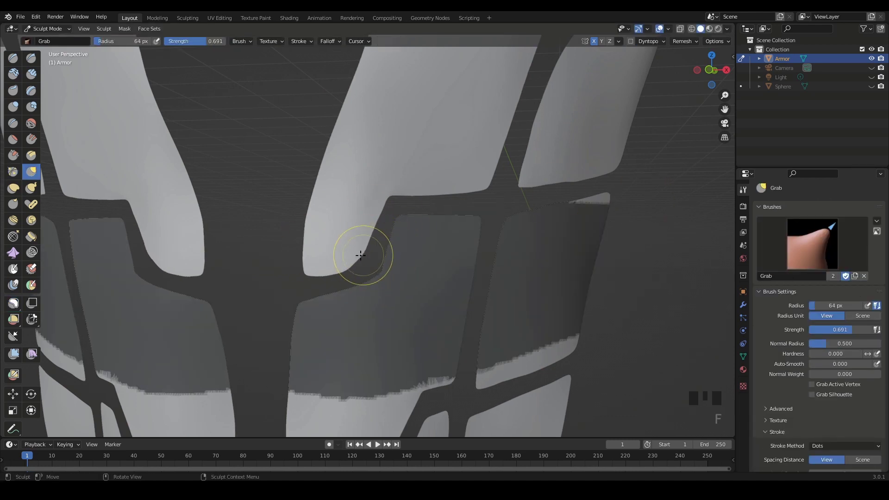
{"action": "key", "text": "p"}
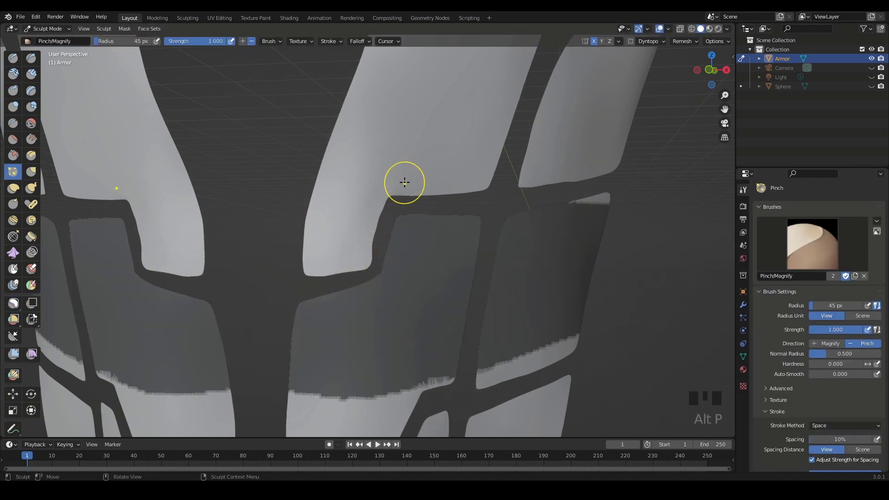
{"action": "left_click_drag", "start_coordinate": [370, 258], "coordinate": [367, 265]}
{"action": "left_click_drag", "start_coordinate": [366, 265], "coordinate": [365, 264]}
{"action": "left_click_drag", "start_coordinate": [366, 265], "coordinate": [362, 263]}
{"action": "middle_click_drag", "start_coordinate": [363, 266], "coordinate": [393, 260]}
{"action": "left_click_drag", "start_coordinate": [381, 272], "coordinate": [398, 253]}
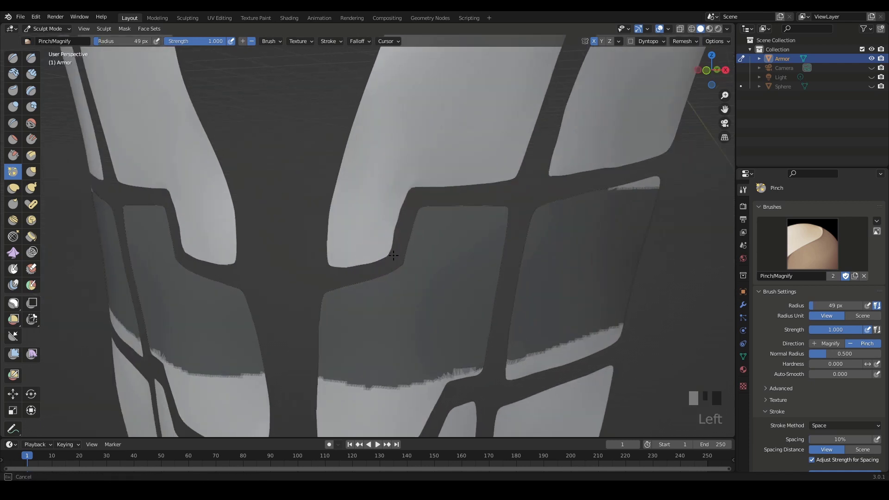
Step: Smooth the stepped edge of the upper inner panel, then pinch its bend at 23 px and its lower inner corner at 50 px
{"action": "left_click_drag", "start_coordinate": [407, 208], "coordinate": [428, 199], "text": "shift"}
{"action": "middle_click_drag", "start_coordinate": [407, 218], "coordinate": [377, 220]}
{"action": "key", "text": "f"}
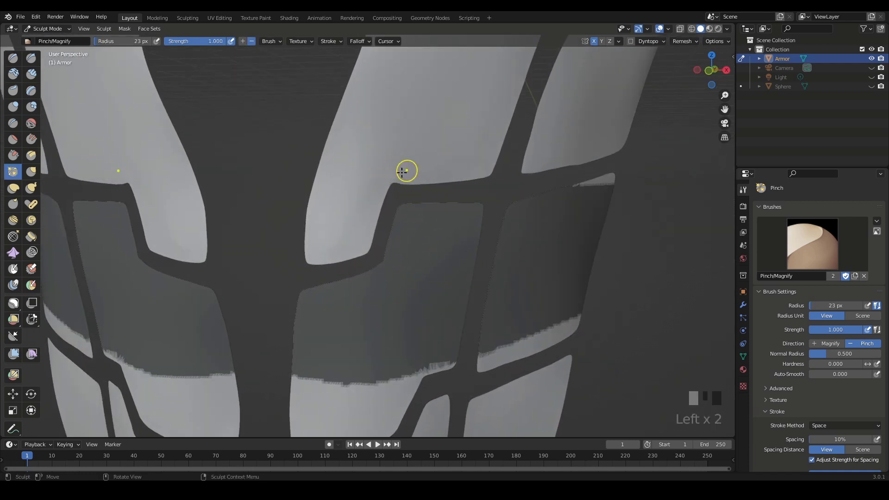
{"action": "middle_click_drag", "start_coordinate": [558, 135], "coordinate": [402, 178], "text": "ctrl"}
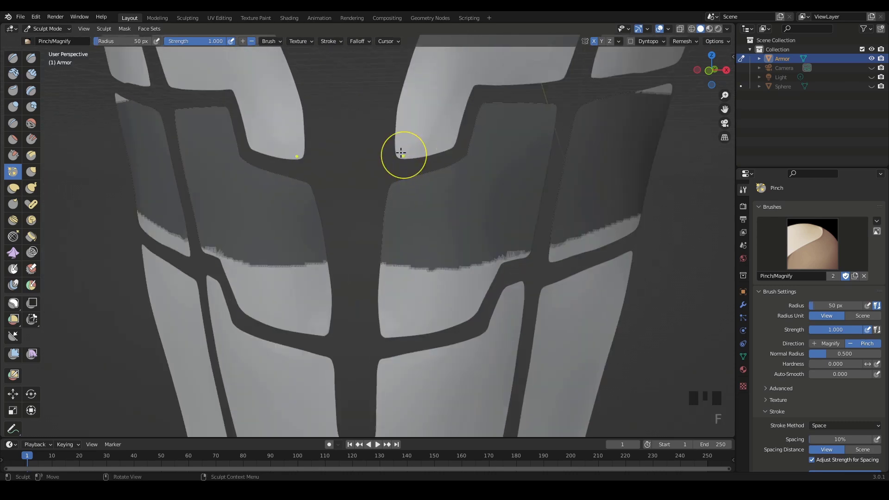
{"action": "middle_click_drag", "start_coordinate": [398, 148], "coordinate": [420, 241], "text": "shift"}
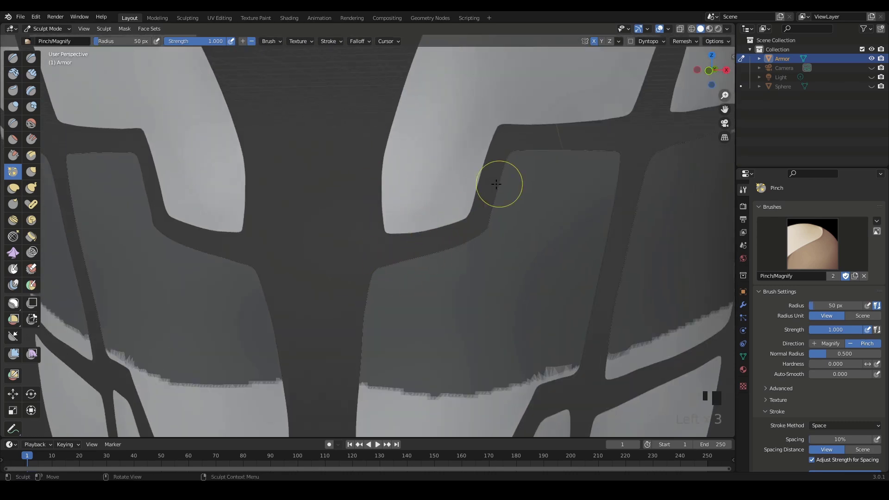
{"action": "middle_click_drag", "start_coordinate": [496, 184], "coordinate": [446, 204], "text": "ctrl"}
Step: Clear the mask on the middle panels and set the Grab brush radius to 75 px
{"action": "left_click", "coordinate": [31, 172]}
{"action": "middle_click_drag", "start_coordinate": [363, 224], "coordinate": [397, 246], "text": "ctrl"}
{"action": "key", "text": "f"}
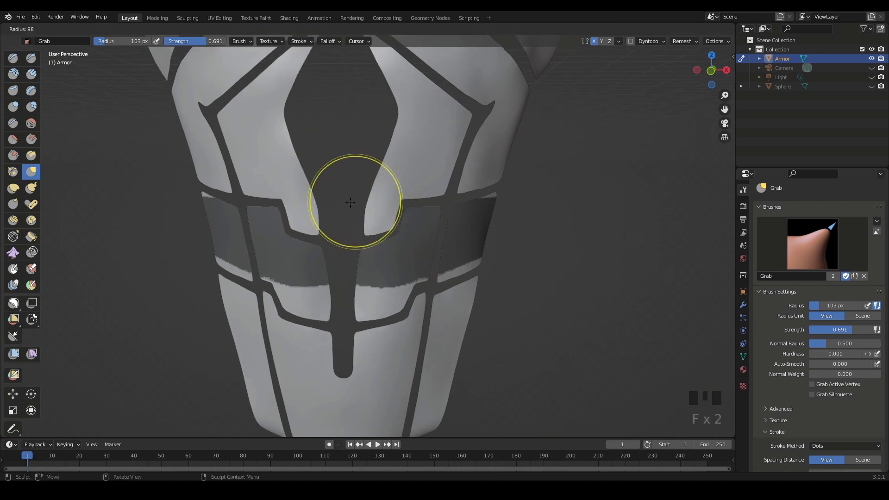
{"action": "left_click", "coordinate": [351, 202]}
{"action": "mouse_move", "coordinate": [350, 202]}
{"action": "middle_mouse_down"}
{"action": "mouse_move", "coordinate": [482, 258]}
{"action": "mouse_move", "coordinate": [452, 258]}
{"action": "mouse_move", "coordinate": [465, 187]}
{"action": "mouse_move", "coordinate": [486, 209]}
{"action": "middle_mouse_up"}
{"action": "mouse_move", "coordinate": [486, 208]}
{"action": "middle_mouse_down", "text": "shift"}
{"action": "mouse_move", "coordinate": [535, 272]}
{"action": "mouse_move", "coordinate": [496, 301]}
{"action": "mouse_move", "coordinate": [463, 282]}
{"action": "middle_mouse_up", "text": "shift"}
{"action": "key", "text": "alt+m"}
{"action": "key", "text": "f"}
{"action": "left_click", "coordinate": [245, 160]}
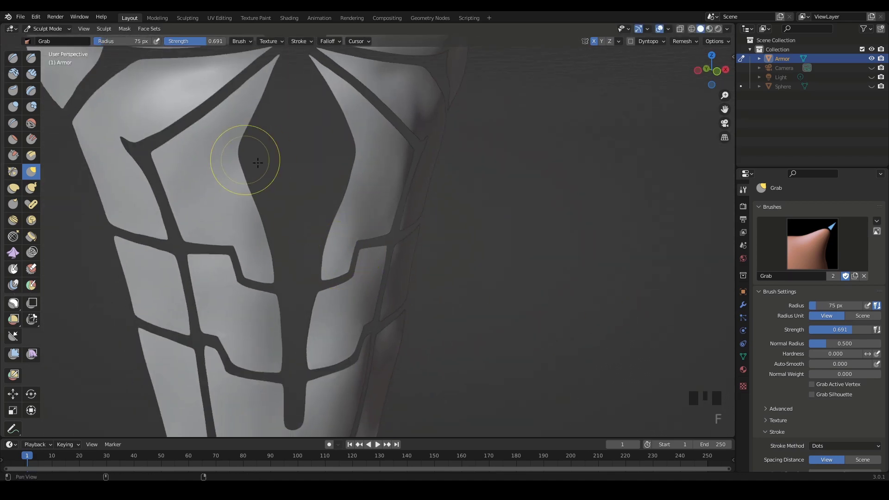
Step: Sculpt the side chest panel below the armpit with a 57 px Draw brush and smooth its surface
{"action": "middle_click_drag", "start_coordinate": [258, 162], "coordinate": [353, 155], "text": "ctrl"}
{"action": "key", "text": "x"}
{"action": "left_click", "coordinate": [433, 222], "text": "shift"}
{"action": "middle_click_drag", "start_coordinate": [433, 223], "coordinate": [500, 243]}
{"action": "key", "text": "f"}
{"action": "left_click", "coordinate": [504, 239]}
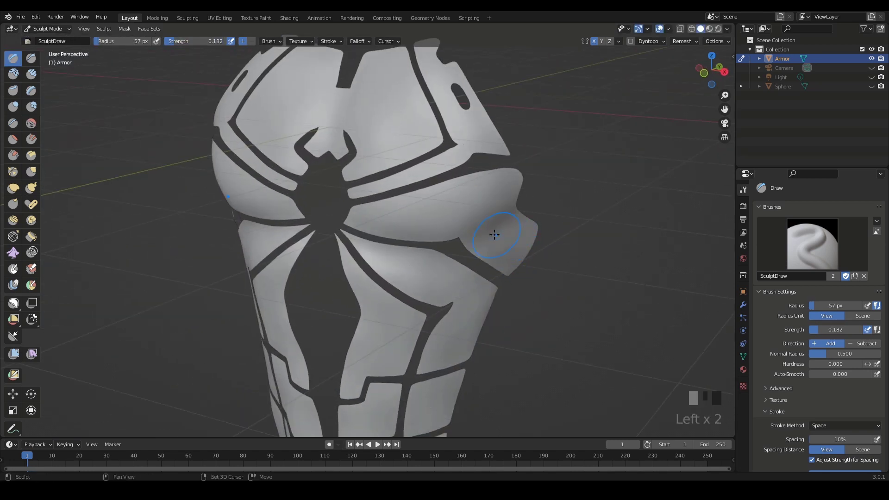
{"action": "left_click", "coordinate": [502, 238], "text": "shift"}
{"action": "left_click", "coordinate": [512, 257], "text": "shift"}
{"action": "left_click", "coordinate": [514, 254], "text": "shift"}
{"action": "left_click", "coordinate": [566, 234], "text": "shift"}
Step: Lasso-mask the area around the gap below the chest, leaving the long panel beside the spider's lower body unmasked
{"action": "mouse_move", "coordinate": [565, 234]}
{"action": "middle_mouse_down"}
{"action": "mouse_move", "coordinate": [522, 296]}
{"action": "mouse_move", "coordinate": [515, 247]}
{"action": "middle_mouse_up"}
{"action": "middle_click_drag", "start_coordinate": [487, 335], "coordinate": [491, 259], "text": "shift"}
{"action": "mouse_move", "coordinate": [491, 259]}
{"action": "middle_mouse_down", "text": "shift"}
{"action": "mouse_move", "coordinate": [502, 308]}
{"action": "mouse_move", "coordinate": [520, 266]}
{"action": "mouse_move", "coordinate": [460, 260]}
{"action": "mouse_move", "coordinate": [429, 283]}
{"action": "mouse_move", "coordinate": [327, 214]}
{"action": "middle_mouse_up", "text": "shift"}
{"action": "key", "text": "g"}
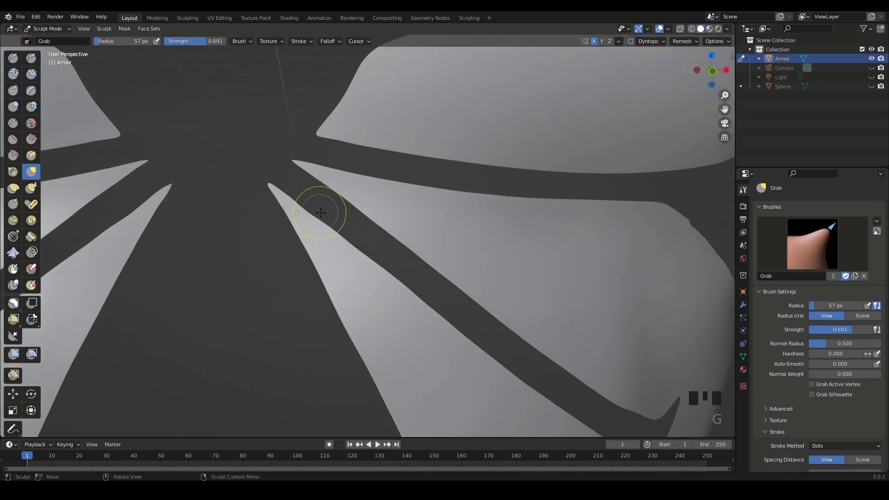
{"action": "middle_click_drag", "start_coordinate": [390, 230], "coordinate": [280, 187], "text": "shift"}
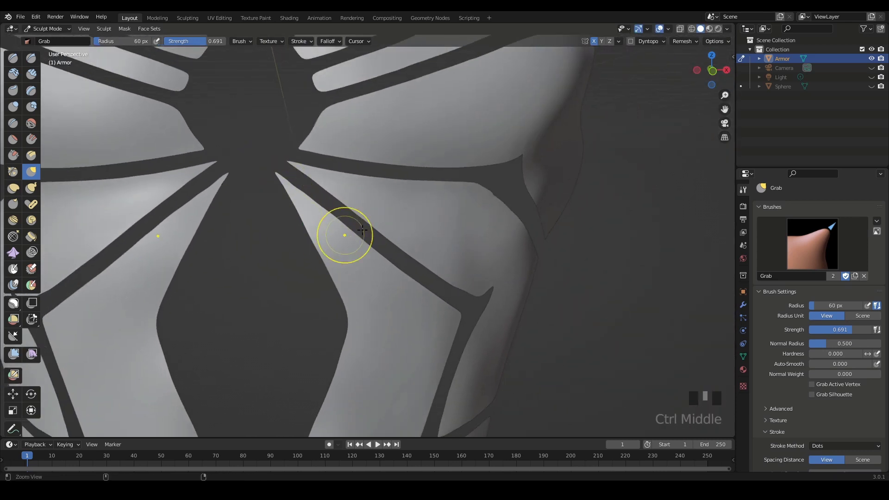
{"action": "mouse_move", "coordinate": [362, 230]}
{"action": "middle_mouse_down", "text": "ctrl"}
{"action": "mouse_move", "coordinate": [466, 242]}
{"action": "mouse_move", "coordinate": [500, 307]}
{"action": "mouse_move", "coordinate": [452, 234]}
{"action": "middle_mouse_up", "text": "ctrl"}
{"action": "key", "text": "alt+l"}
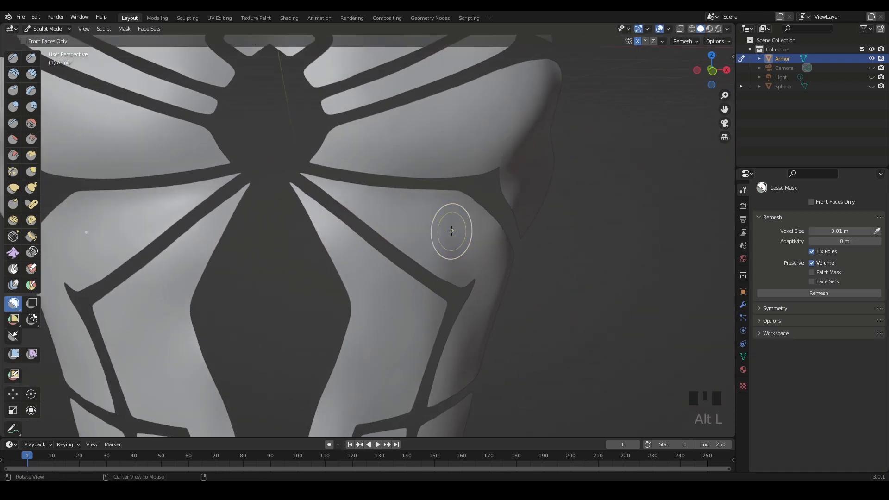
{"action": "middle_click_drag", "start_coordinate": [413, 175], "coordinate": [590, 88], "text": "ctrl"}
{"action": "mouse_move", "coordinate": [602, 93]}
{"action": "left_mouse_down"}
{"action": "mouse_move", "coordinate": [511, 267]}
{"action": "mouse_move", "coordinate": [347, 206]}
{"action": "mouse_move", "coordinate": [297, 175]}
{"action": "mouse_move", "coordinate": [222, 103]}
{"action": "left_mouse_up"}
{"action": "middle_click_drag", "start_coordinate": [222, 103], "coordinate": [318, 149], "text": "ctrl"}
Step: Refine the pointed upper tip and upper edge of the unmasked panel with short Grab strokes, using an 80 px radius
{"action": "key", "text": "g"}
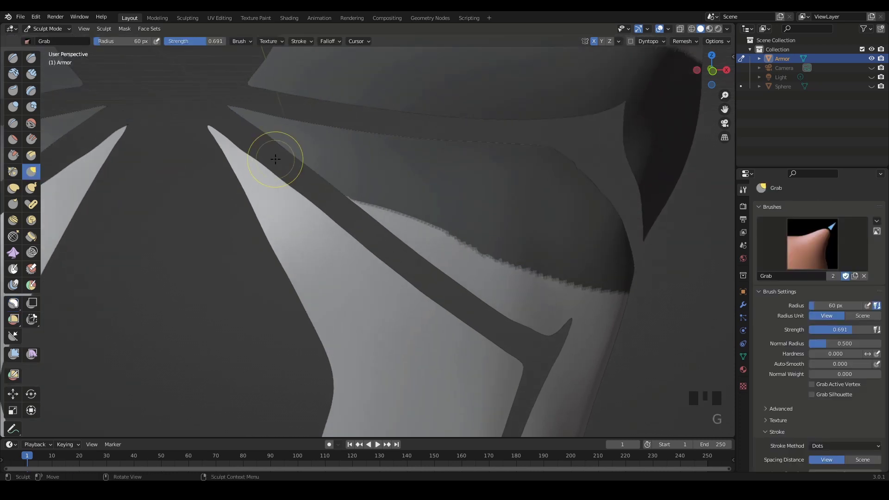
{"action": "left_click", "coordinate": [248, 153]}
{"action": "key", "text": "f"}
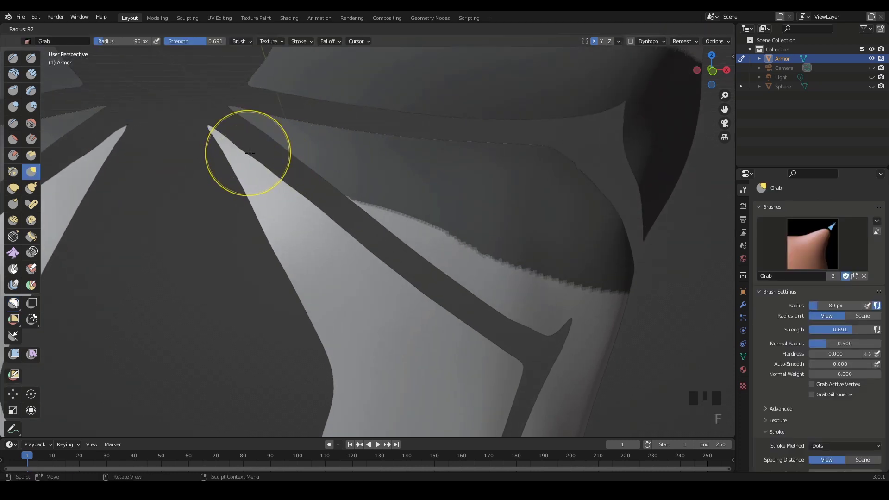
{"action": "left_click", "coordinate": [293, 152]}
{"action": "mouse_move", "coordinate": [243, 154]}
{"action": "left_mouse_down"}
{"action": "mouse_move", "coordinate": [229, 149]}
{"action": "mouse_move", "coordinate": [237, 142]}
{"action": "mouse_move", "coordinate": [226, 151]}
{"action": "left_mouse_up"}
{"action": "left_click", "coordinate": [275, 172]}
{"action": "key", "text": "f"}
{"action": "left_click", "coordinate": [266, 139]}
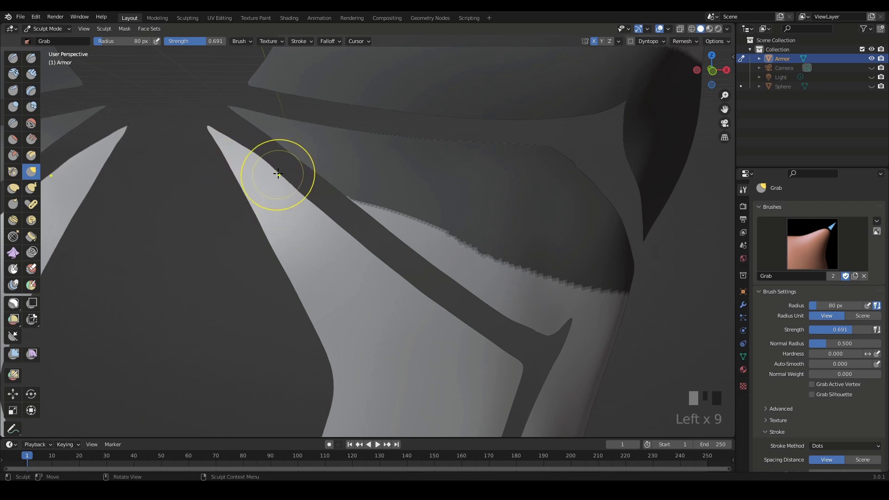
{"action": "left_click_drag", "start_coordinate": [278, 173], "coordinate": [284, 180]}
{"action": "left_click_drag", "start_coordinate": [284, 179], "coordinate": [290, 185]}
{"action": "left_click_drag", "start_coordinate": [289, 185], "coordinate": [295, 191]}
Step: Set the Grab brush radius to 92 px and clear the mask from the armor
{"action": "middle_click_drag", "start_coordinate": [371, 165], "coordinate": [473, 194], "text": "ctrl"}
{"action": "middle_click_drag", "start_coordinate": [490, 231], "coordinate": [489, 254]}
{"action": "key", "text": "f"}
{"action": "left_click", "coordinate": [348, 187]}
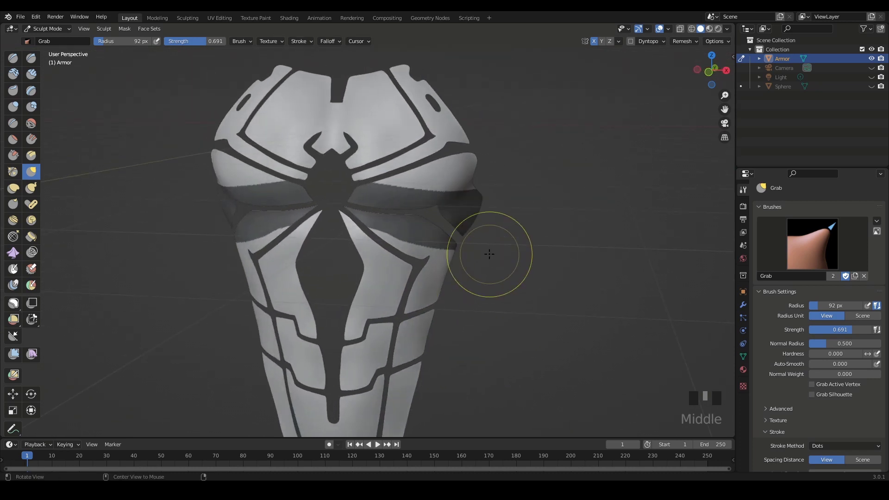
{"action": "key", "text": "alt+m"}
Step: Check the whole armor from the front and side and switch it to Object Mode
{"action": "middle_click_drag", "start_coordinate": [526, 179], "coordinate": [542, 287], "text": "ctrl"}
{"action": "middle_click_drag", "start_coordinate": [541, 287], "coordinate": [470, 273], "text": "shift"}
{"action": "middle_click_drag", "start_coordinate": [481, 287], "coordinate": [489, 231], "text": "ctrl"}
{"action": "middle_click_drag", "start_coordinate": [468, 246], "coordinate": [498, 342], "text": "shift"}
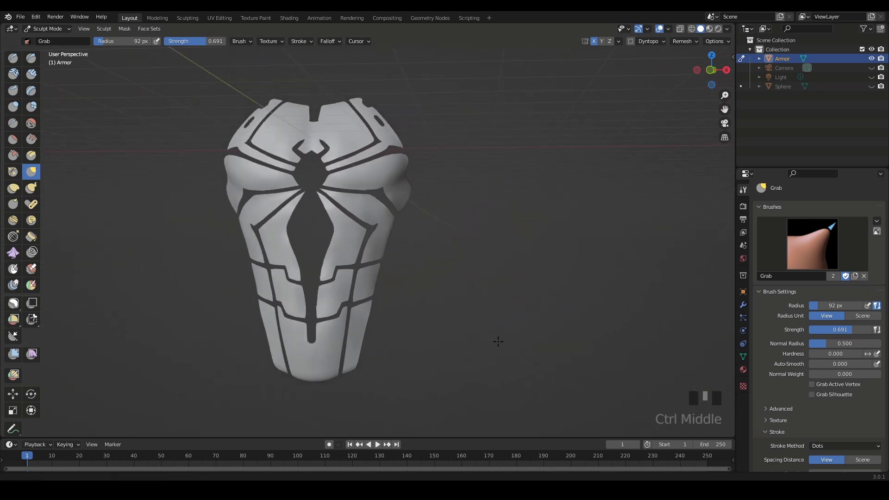
{"action": "mouse_move", "coordinate": [509, 288]}
{"action": "middle_mouse_down"}
{"action": "mouse_move", "coordinate": [549, 294]}
{"action": "mouse_move", "coordinate": [518, 278]}
{"action": "middle_mouse_up"}
{"action": "mouse_move", "coordinate": [519, 278]}
{"action": "middle_mouse_down", "text": "ctrl"}
{"action": "mouse_move", "coordinate": [506, 264]}
{"action": "mouse_move", "coordinate": [502, 304]}
{"action": "mouse_move", "coordinate": [474, 287]}
{"action": "middle_mouse_up", "text": "ctrl"}
{"action": "key", "text": "ctrl+Tab"}
{"action": "left_click", "coordinate": [411, 295]}
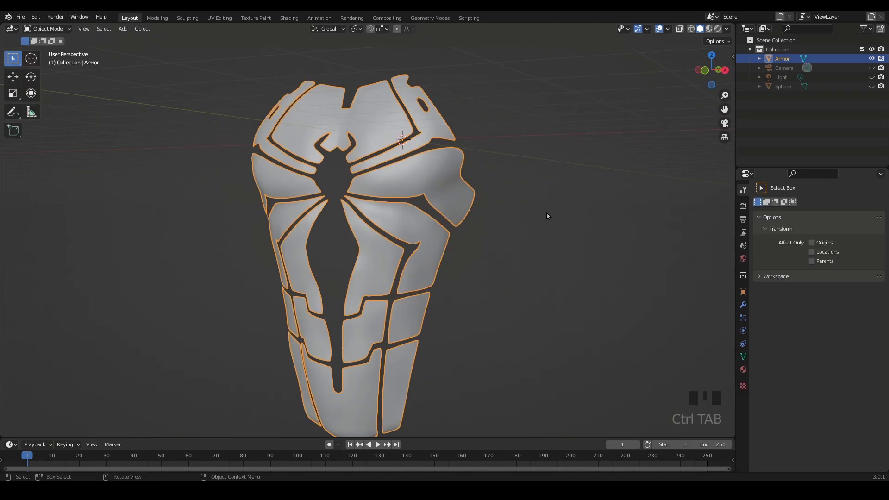
{"action": "mouse_move", "coordinate": [546, 212]}
{"action": "middle_mouse_down", "text": "shift"}
{"action": "mouse_move", "coordinate": [505, 250]}
{"action": "mouse_move", "coordinate": [545, 296]}
{"action": "mouse_move", "coordinate": [525, 294]}
{"action": "mouse_move", "coordinate": [562, 279]}
{"action": "mouse_move", "coordinate": [515, 282]}
{"action": "mouse_move", "coordinate": [579, 309]}
{"action": "mouse_move", "coordinate": [597, 187]}
{"action": "middle_mouse_up", "text": "shift"}
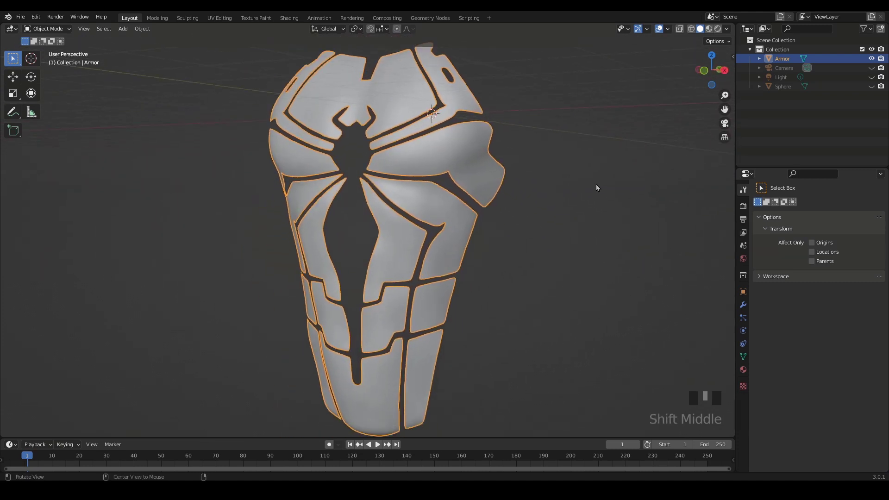
Step: Display the wireframe overlay to examine the armor's mesh density and turn it off again
{"action": "left_click", "coordinate": [668, 29]}
{"action": "left_click", "coordinate": [610, 185]}
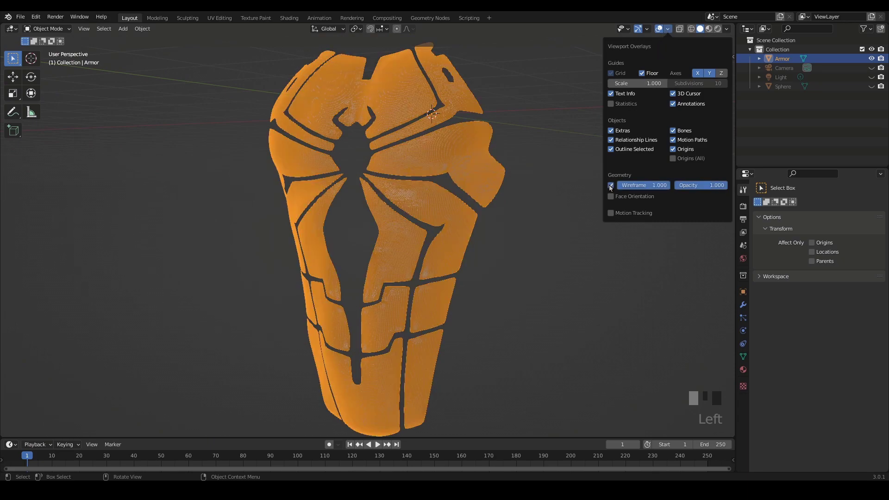
{"action": "middle_click_drag", "start_coordinate": [523, 265], "coordinate": [526, 302], "text": "ctrl"}
{"action": "left_click", "coordinate": [669, 29]}
{"action": "left_click", "coordinate": [611, 186]}
{"action": "middle_click_drag", "start_coordinate": [526, 302], "coordinate": [529, 339], "text": "shift"}
{"action": "middle_click_drag", "start_coordinate": [529, 340], "coordinate": [547, 332], "text": "shift"}
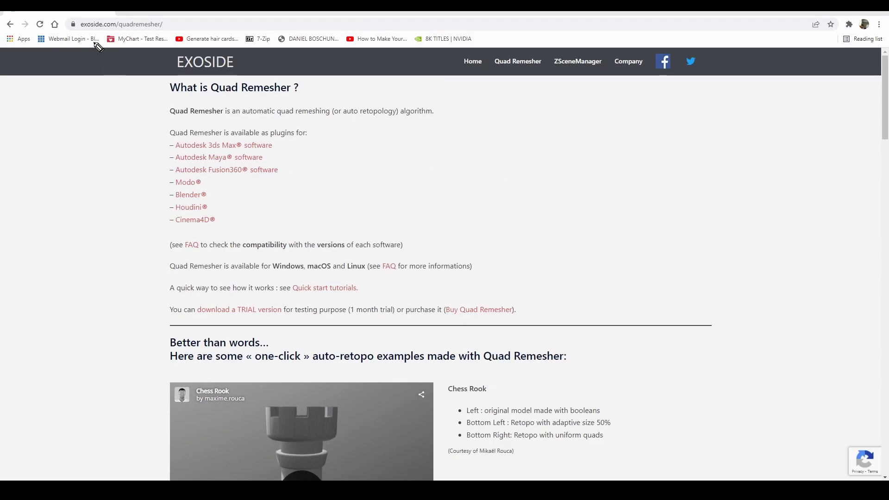
{"action": "left_click_drag", "start_coordinate": [159, 37], "coordinate": [66, 12]}
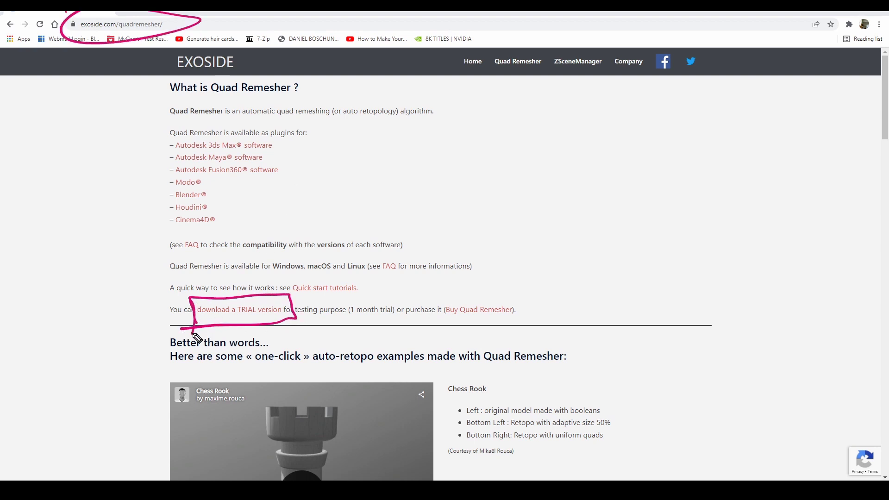
Step: Clear the annotations on the Quad Remesher web page and switch back to Blender with the whole armor in view
{"action": "key", "text": "Escape"}
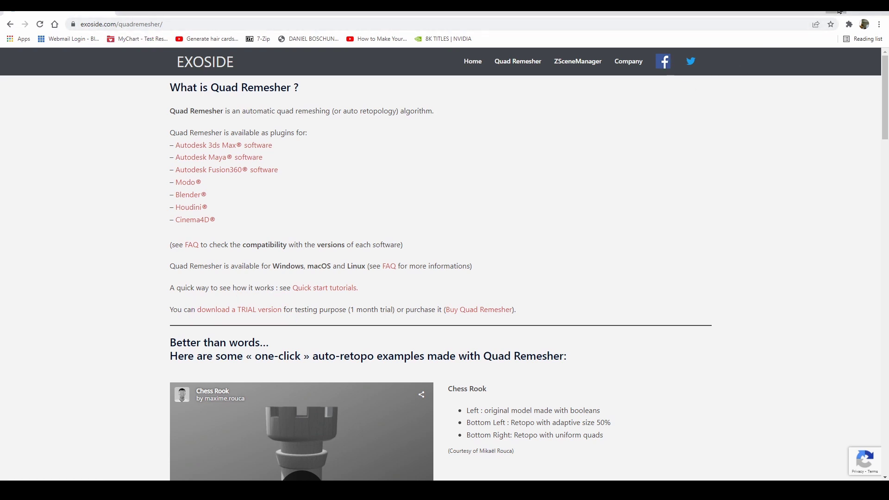
{"action": "left_click", "coordinate": [839, 10]}
{"action": "left_click", "coordinate": [577, 329]}
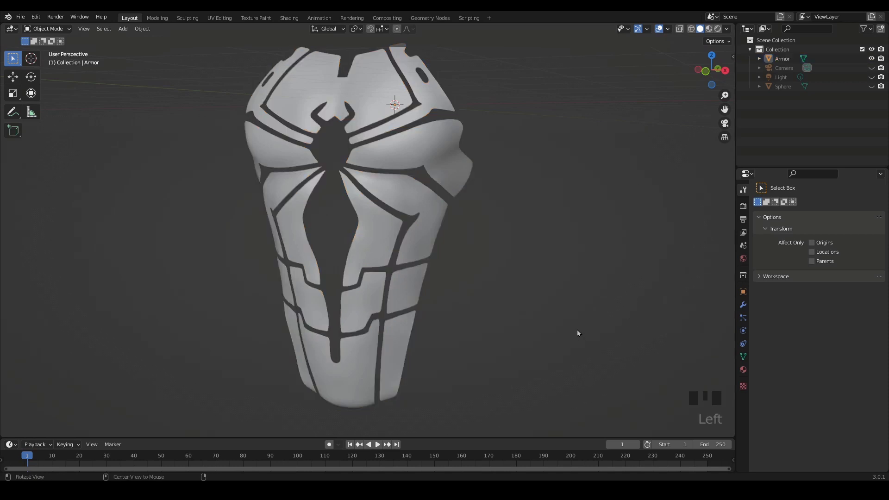
{"action": "middle_click_drag", "start_coordinate": [576, 329], "coordinate": [519, 333]}
{"action": "middle_click_drag", "start_coordinate": [518, 333], "coordinate": [405, 257], "text": "ctrl"}
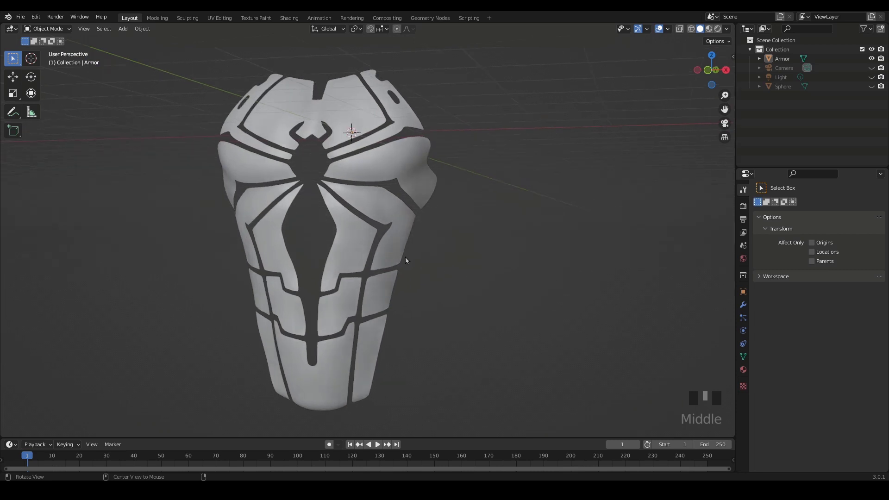
{"action": "middle_click_drag", "start_coordinate": [436, 290], "coordinate": [483, 357], "text": "ctrl"}
{"action": "left_click", "coordinate": [417, 155]}
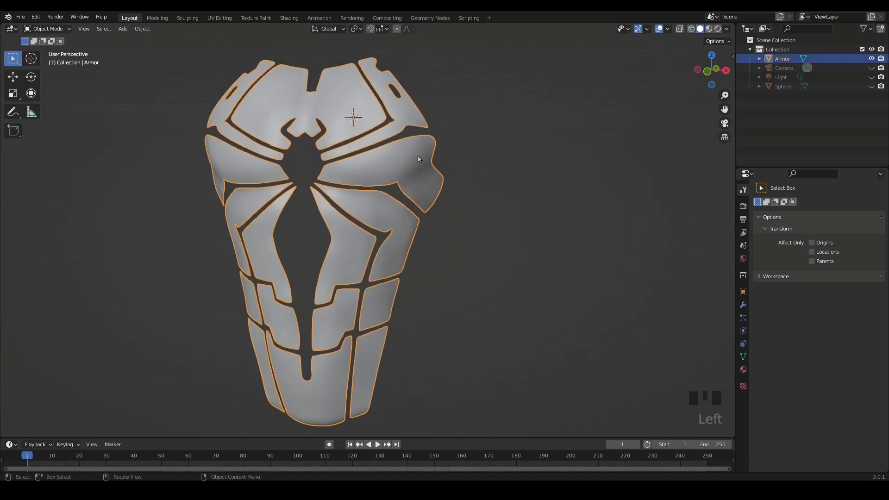
{"action": "left_click", "coordinate": [730, 58]}
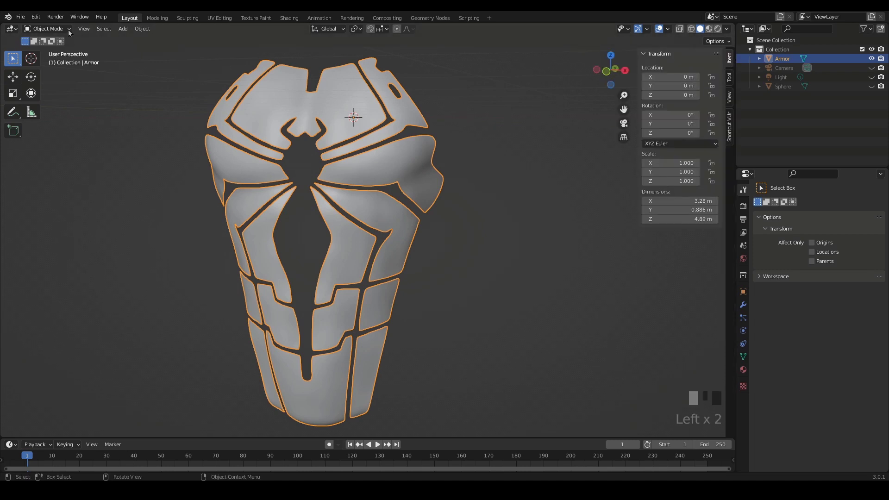
{"action": "left_click", "coordinate": [20, 16]}
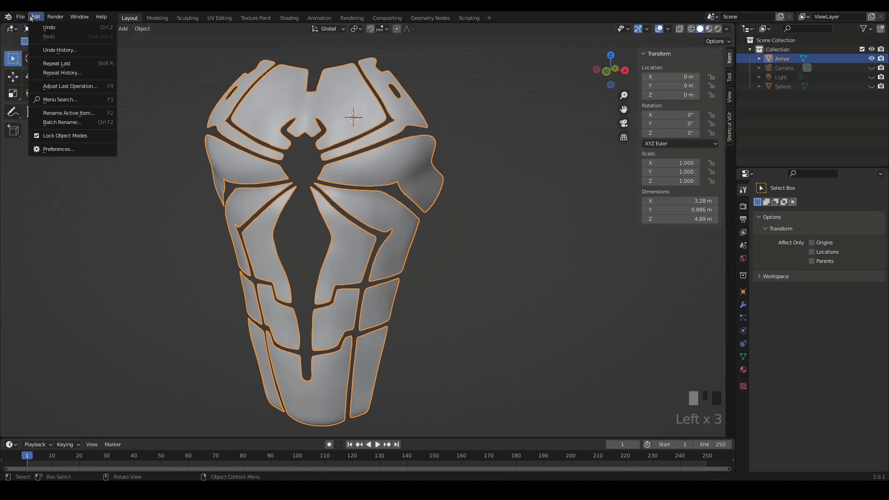
{"action": "left_click", "coordinate": [80, 148]}
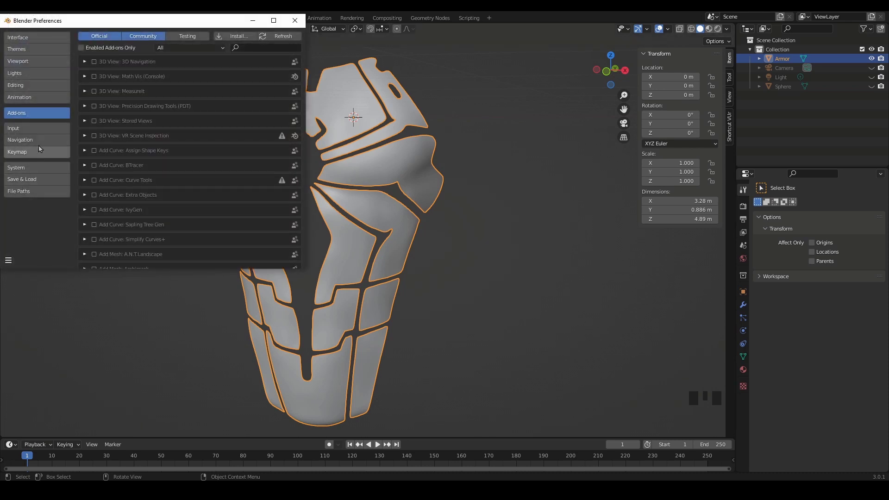
{"action": "left_click", "coordinate": [31, 125]}
{"action": "left_click", "coordinate": [33, 113]}
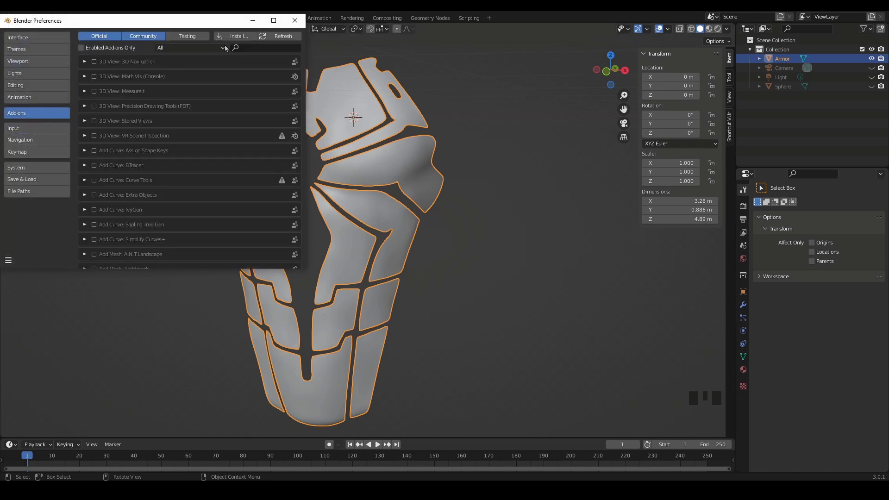
{"action": "left_click", "coordinate": [296, 20]}
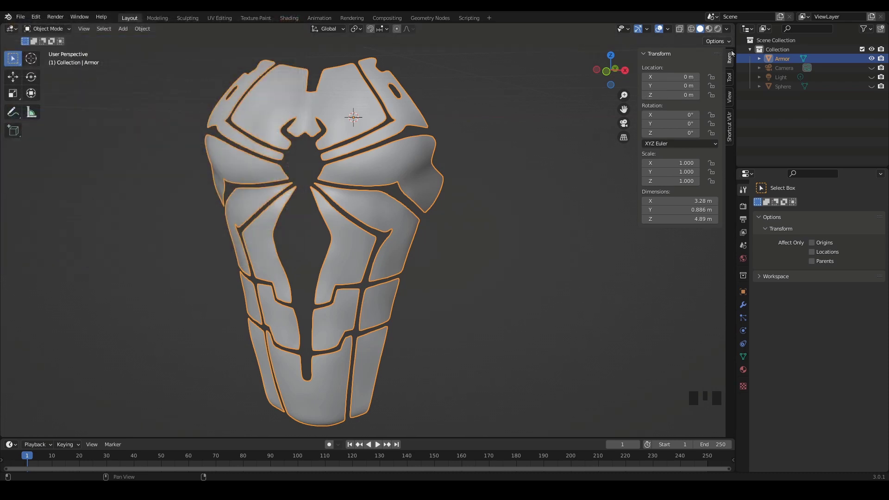
{"action": "left_click", "coordinate": [632, 222]}
{"action": "key", "text": "n"}
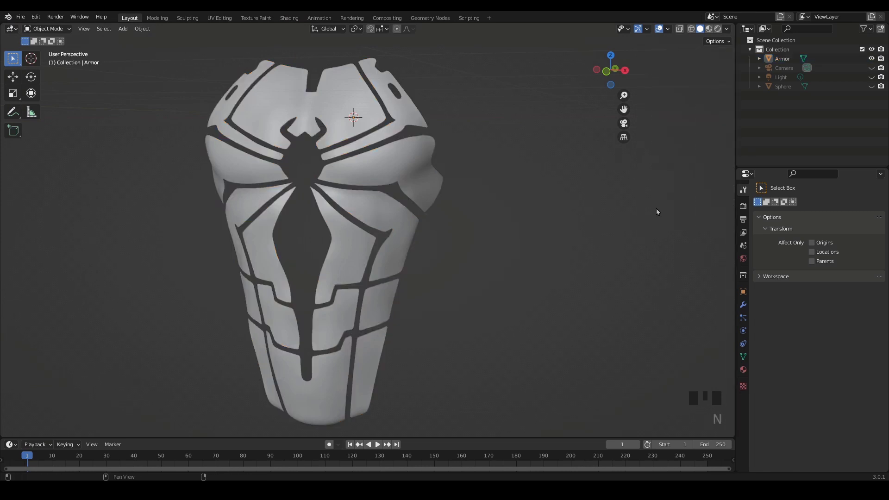
Step: Enable the Mesh: Quad Remesher 1.2 Bridge add-on, found by searching for "quad", and show its settings beside the viewport
{"action": "key", "text": "n"}
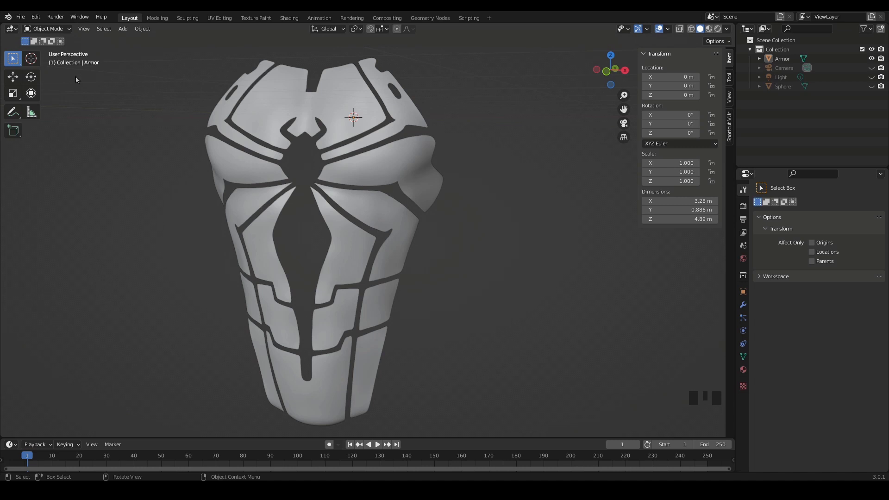
{"action": "left_click", "coordinate": [36, 17]}
{"action": "left_click", "coordinate": [50, 150]}
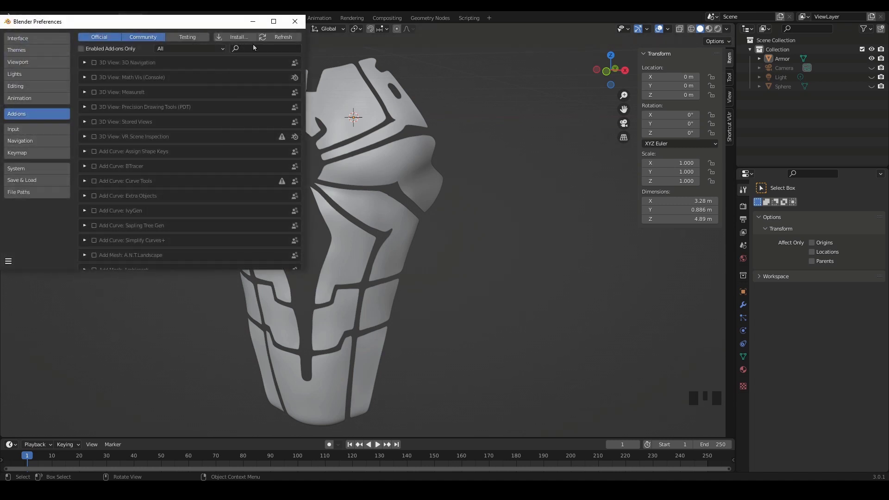
{"action": "type", "text": "q"}
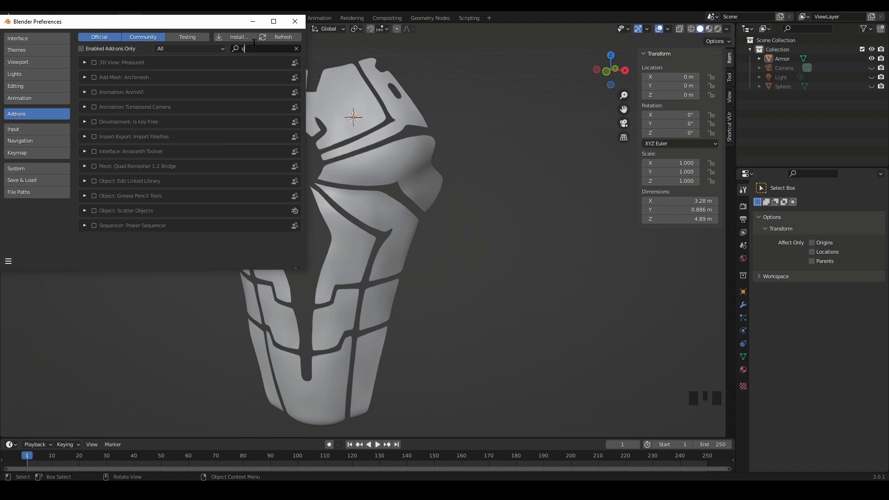
{"action": "type", "text": "uad"}
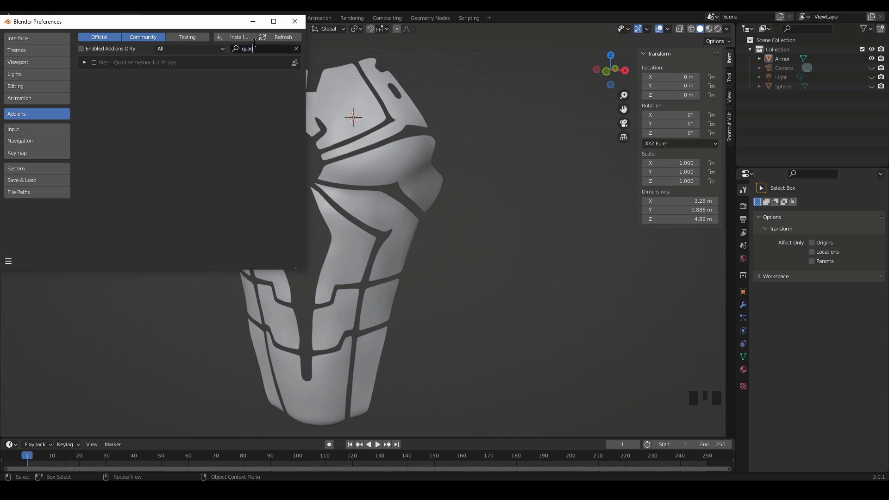
{"action": "left_click", "coordinate": [94, 63]}
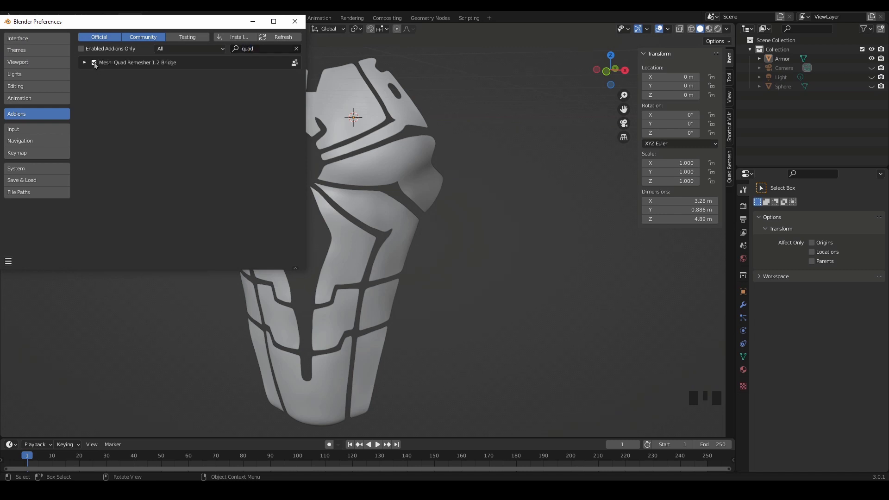
{"action": "left_click", "coordinate": [296, 21]}
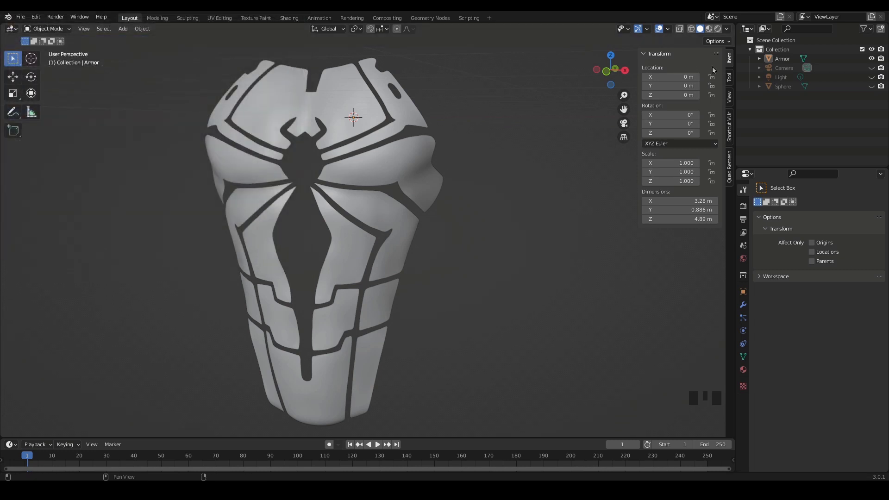
{"action": "left_click", "coordinate": [729, 167]}
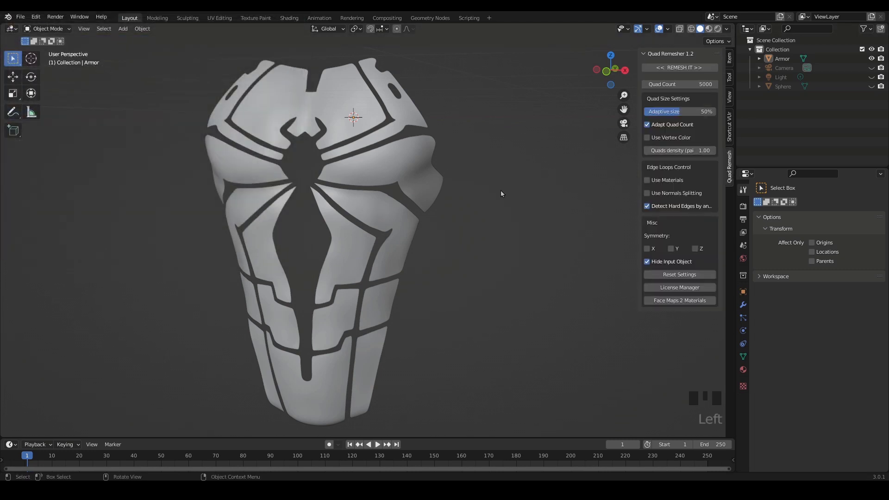
Step: Examine the armor's panels close up and as a whole alongside the Quad Remesher settings
{"action": "middle_click_drag", "start_coordinate": [507, 255], "coordinate": [538, 254], "text": "ctrl"}
{"action": "middle_click_drag", "start_coordinate": [539, 253], "coordinate": [688, 80], "text": "shift"}
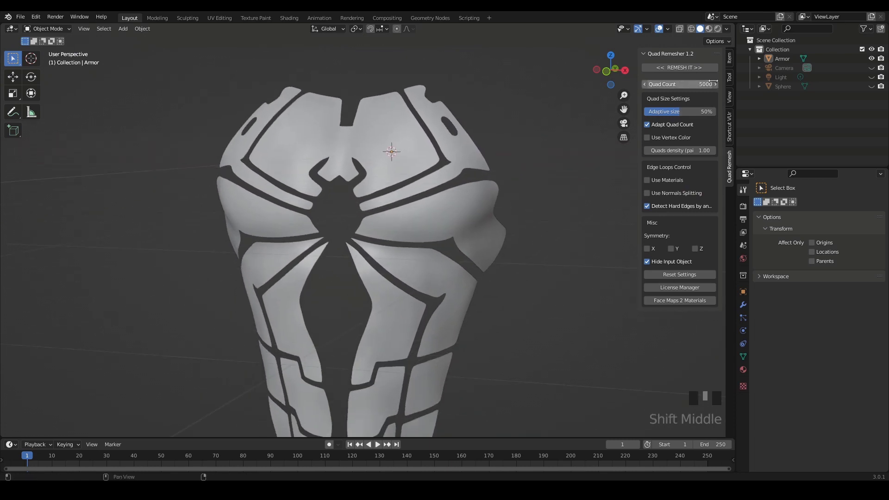
{"action": "middle_click_drag", "start_coordinate": [546, 255], "coordinate": [551, 250], "text": "ctrl"}
{"action": "middle_click_drag", "start_coordinate": [551, 250], "coordinate": [563, 221], "text": "shift"}
{"action": "middle_click_drag", "start_coordinate": [682, 102], "coordinate": [702, 91], "text": "ctrl"}
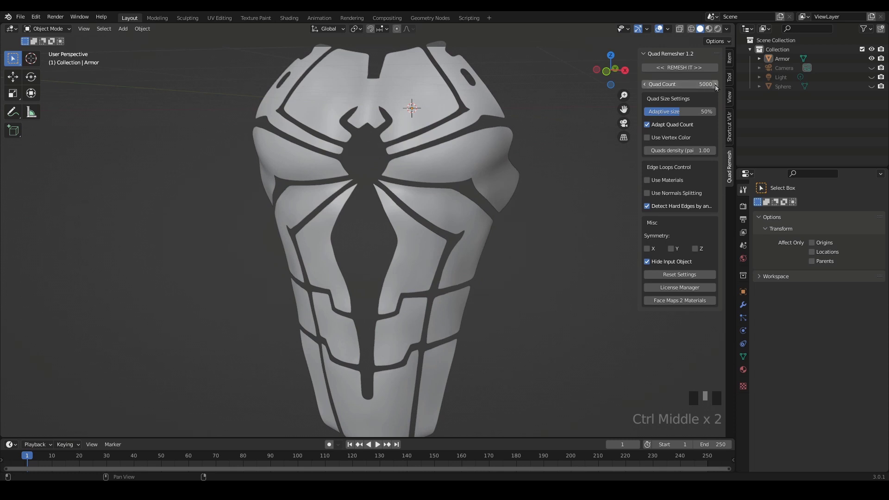
{"action": "middle_click_drag", "start_coordinate": [527, 193], "coordinate": [483, 246], "text": "ctrl"}
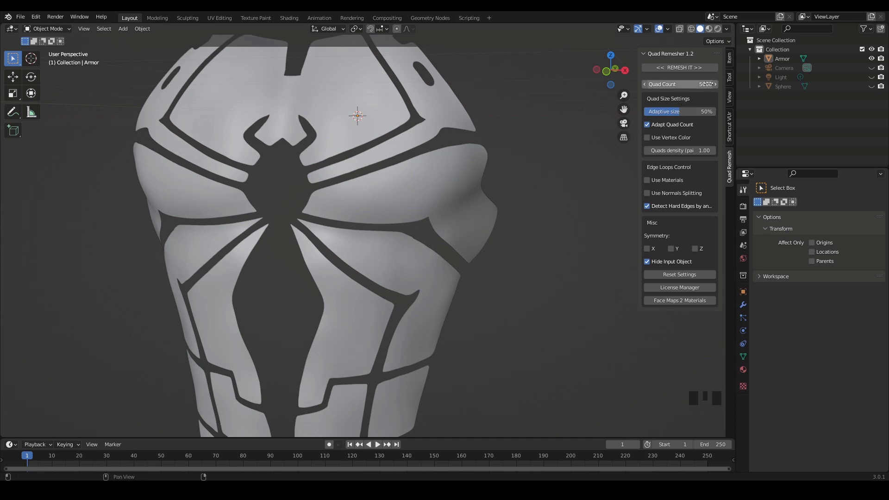
{"action": "left_click", "coordinate": [544, 270]}
{"action": "left_click", "coordinate": [539, 301], "text": "shift"}
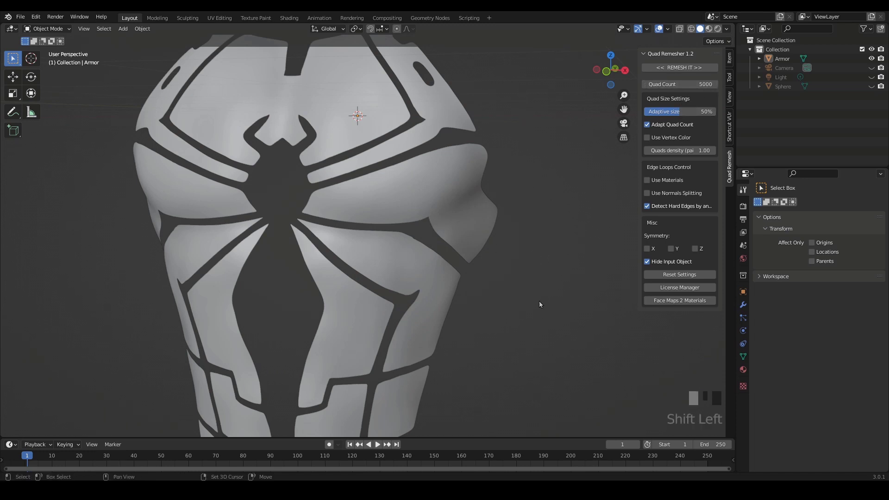
{"action": "middle_click_drag", "start_coordinate": [507, 302], "coordinate": [573, 227], "text": "ctrl"}
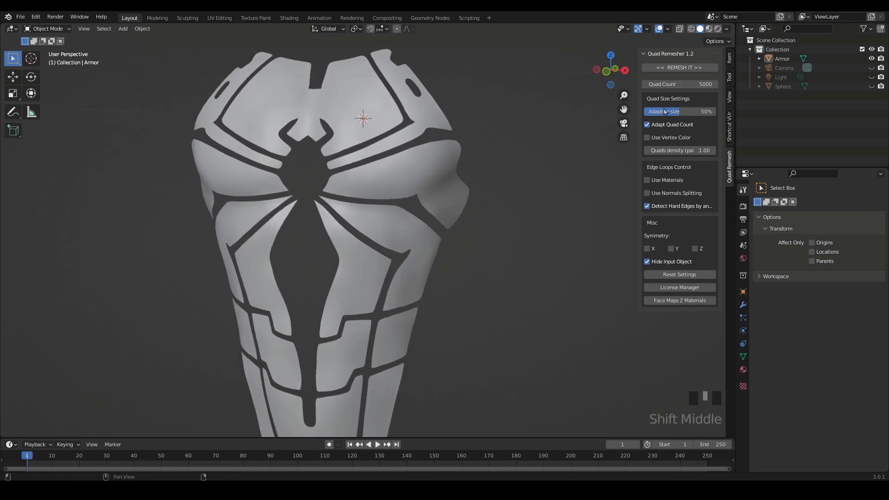
{"action": "middle_click_drag", "start_coordinate": [504, 324], "coordinate": [528, 320], "text": "ctrl"}
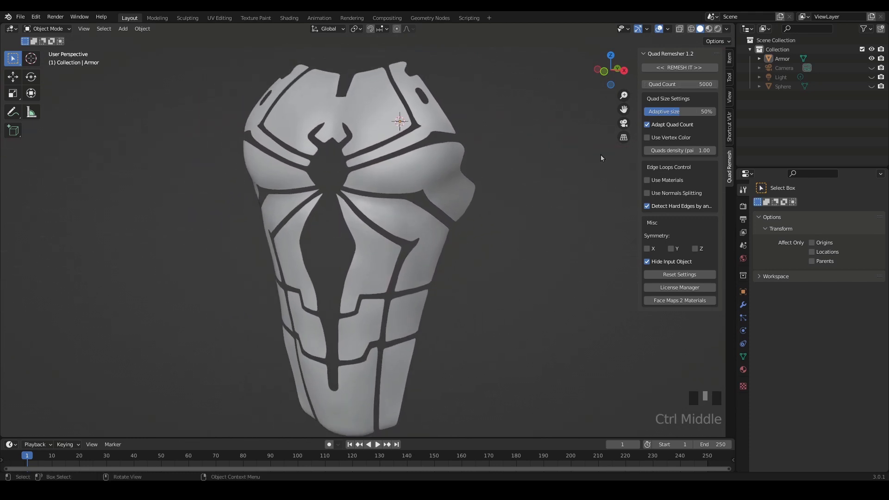
{"action": "middle_click_drag", "start_coordinate": [551, 243], "coordinate": [553, 225], "text": "ctrl"}
{"action": "middle_click_drag", "start_coordinate": [532, 223], "coordinate": [583, 207], "text": "shift"}
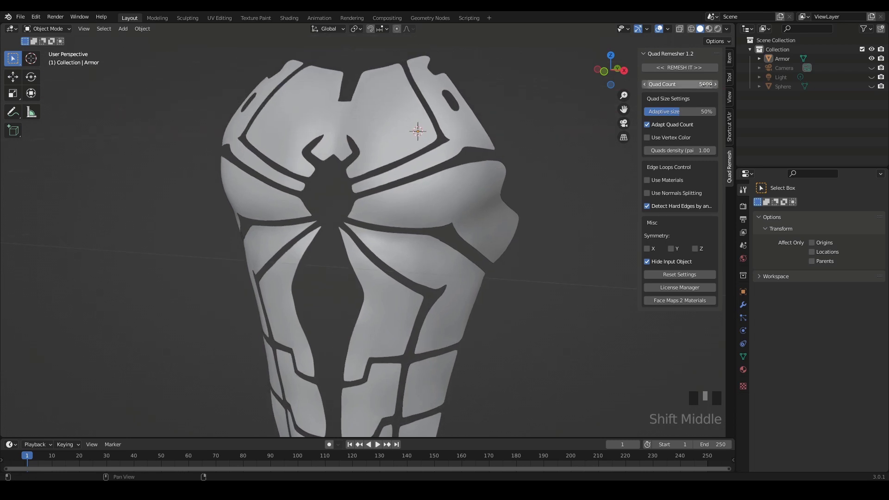
Step: Set the quad count to 6200, select the armor and remesh it with Quad Remesher
{"action": "left_click", "coordinate": [705, 84]}
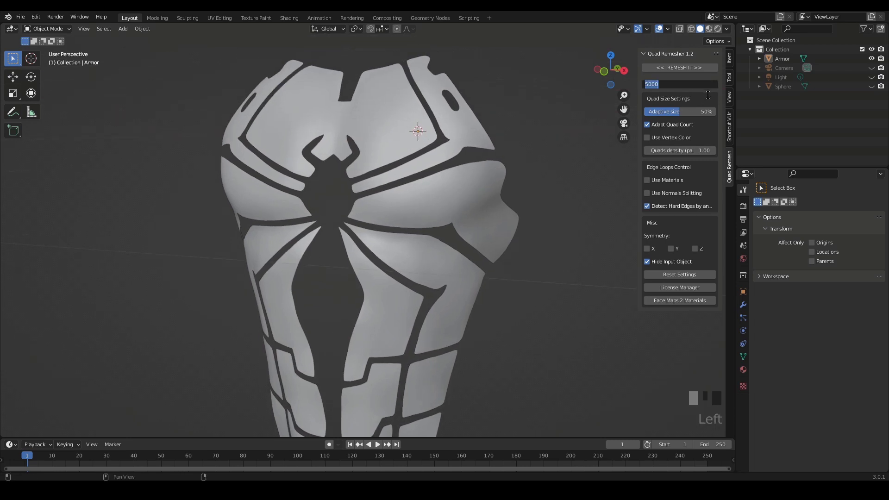
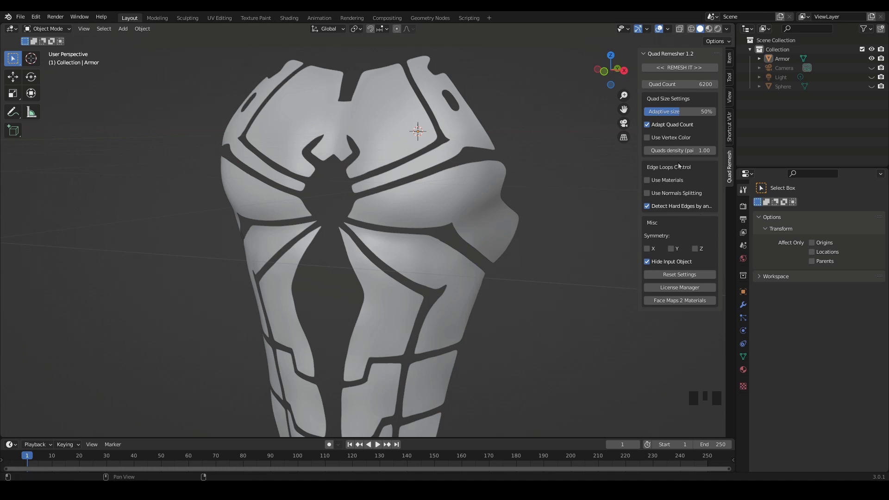
{"action": "left_click", "coordinate": [684, 68]}
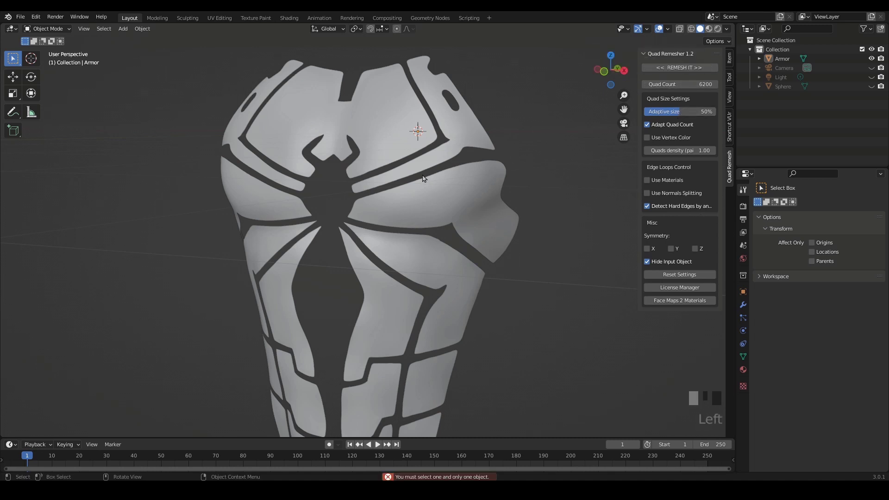
{"action": "left_click", "coordinate": [394, 184]}
{"action": "left_click", "coordinate": [457, 165]}
{"action": "left_click", "coordinate": [447, 198]}
{"action": "left_click", "coordinate": [439, 172]}
{"action": "left_click", "coordinate": [474, 168]}
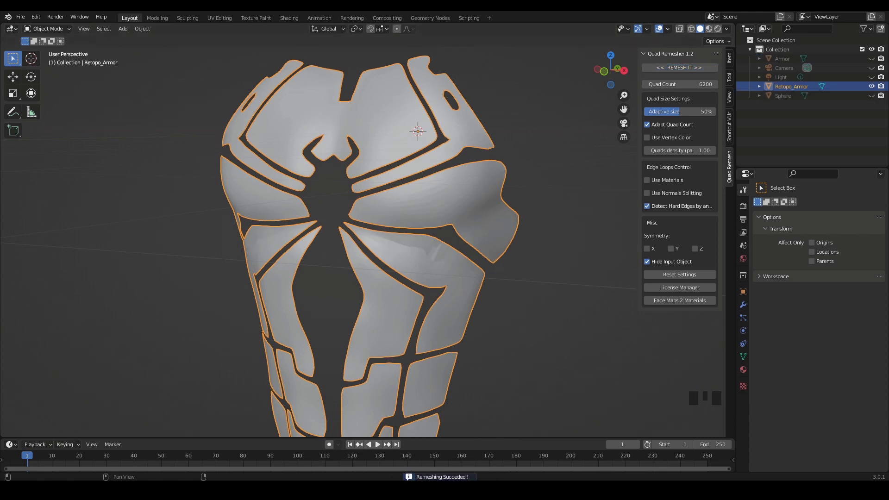
Step: Display the wireframe overlay to examine the quad layout of the remeshed armor and turn it off again
{"action": "mouse_move", "coordinate": [548, 283]}
{"action": "middle_mouse_down"}
{"action": "mouse_move", "coordinate": [556, 296]}
{"action": "mouse_move", "coordinate": [538, 272]}
{"action": "middle_mouse_up"}
{"action": "left_click", "coordinate": [659, 29]}
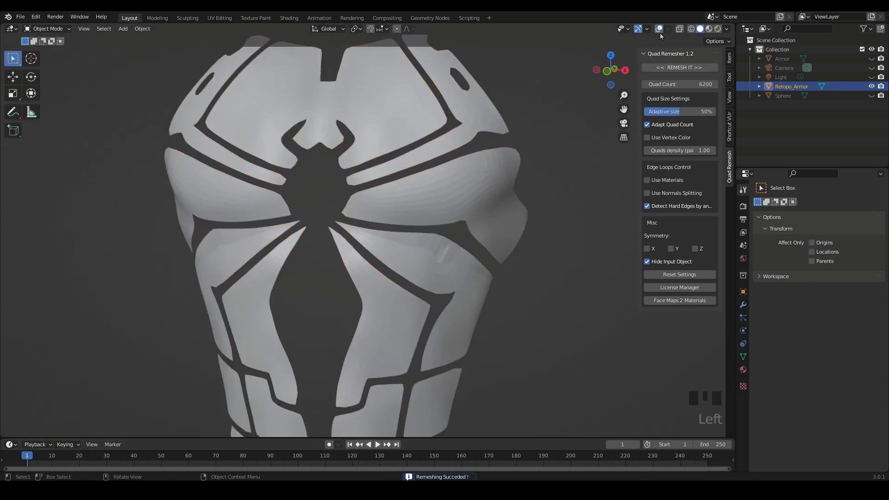
{"action": "left_click", "coordinate": [668, 29]}
{"action": "left_click", "coordinate": [659, 29]}
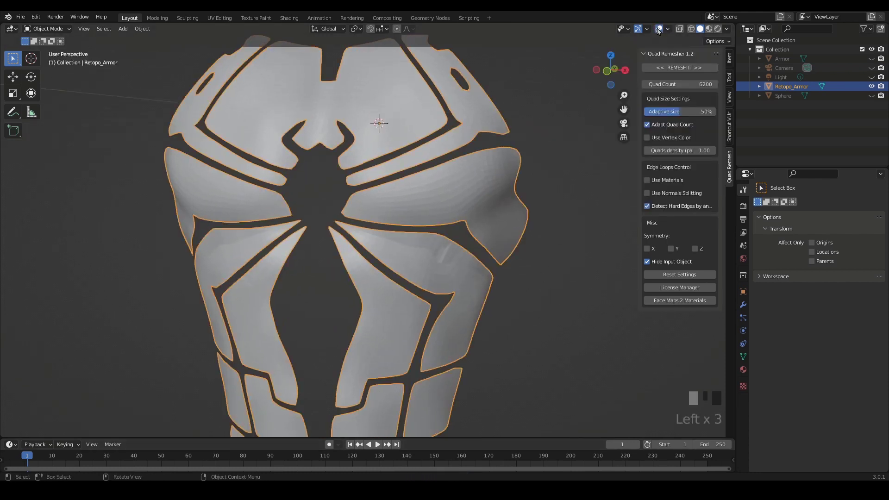
{"action": "left_click", "coordinate": [667, 29]}
{"action": "left_click", "coordinate": [611, 185]}
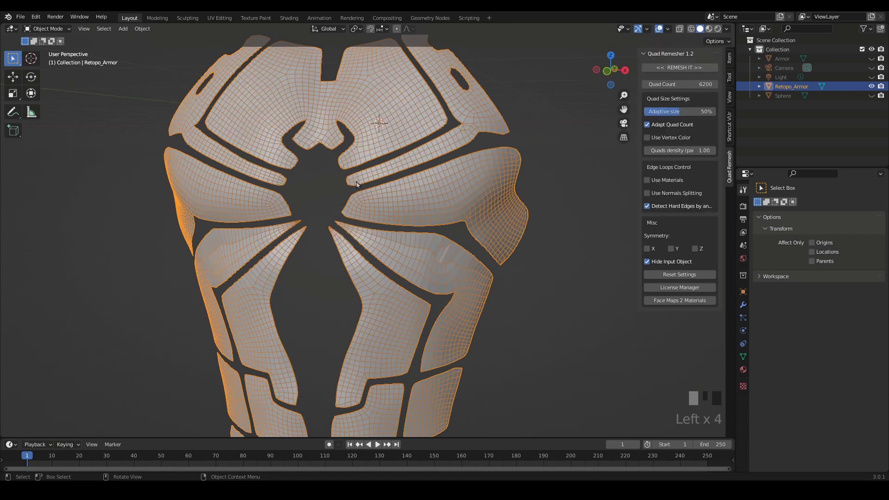
{"action": "middle_click_drag", "start_coordinate": [493, 269], "coordinate": [544, 255], "text": "ctrl"}
{"action": "middle_click_drag", "start_coordinate": [445, 279], "coordinate": [388, 246], "text": "ctrl"}
{"action": "middle_click_drag", "start_coordinate": [525, 270], "coordinate": [500, 262], "text": "ctrl"}
{"action": "middle_click_drag", "start_coordinate": [499, 262], "coordinate": [514, 301]}
{"action": "left_click", "coordinate": [668, 29]}
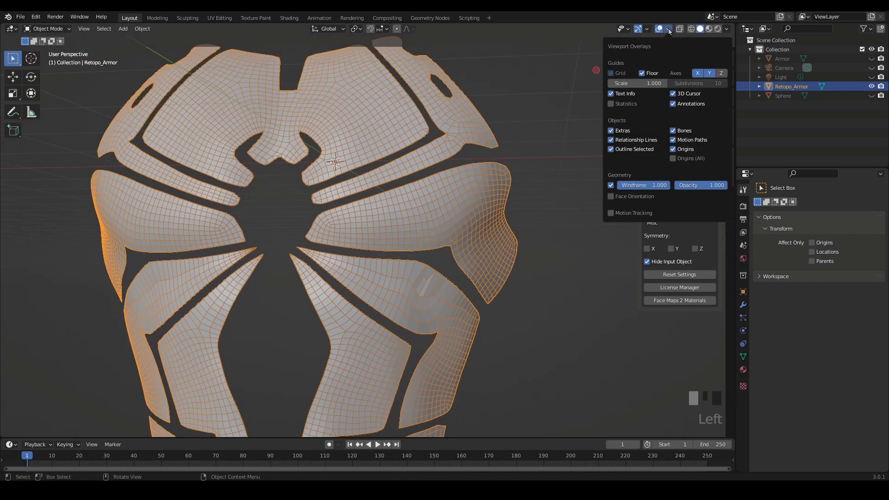
{"action": "left_click", "coordinate": [612, 185]}
Step: Switch the remeshed armor to Sculpt Mode and reduce the Grab brush radius to 50 px near the creased panel below the chest
{"action": "mouse_move", "coordinate": [468, 268]}
{"action": "middle_mouse_down", "text": "ctrl"}
{"action": "mouse_move", "coordinate": [442, 308]}
{"action": "mouse_move", "coordinate": [467, 356]}
{"action": "mouse_move", "coordinate": [472, 215]}
{"action": "middle_mouse_up", "text": "ctrl"}
{"action": "left_click", "coordinate": [443, 309]}
{"action": "key", "text": "ctrl+Tab"}
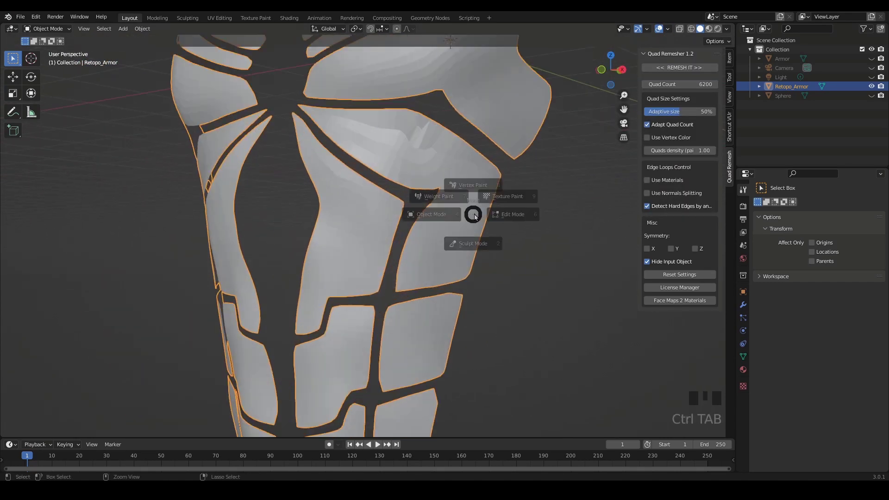
{"action": "left_click", "coordinate": [487, 271]}
{"action": "mouse_move", "coordinate": [452, 242]}
{"action": "middle_mouse_down", "text": "shift"}
{"action": "mouse_move", "coordinate": [434, 264]}
{"action": "mouse_move", "coordinate": [396, 274]}
{"action": "mouse_move", "coordinate": [383, 292]}
{"action": "mouse_move", "coordinate": [411, 264]}
{"action": "mouse_move", "coordinate": [433, 254]}
{"action": "mouse_move", "coordinate": [422, 280]}
{"action": "mouse_move", "coordinate": [441, 264]}
{"action": "mouse_move", "coordinate": [404, 278]}
{"action": "middle_mouse_up", "text": "shift"}
{"action": "key", "text": "f"}
{"action": "left_click", "coordinate": [381, 289]}
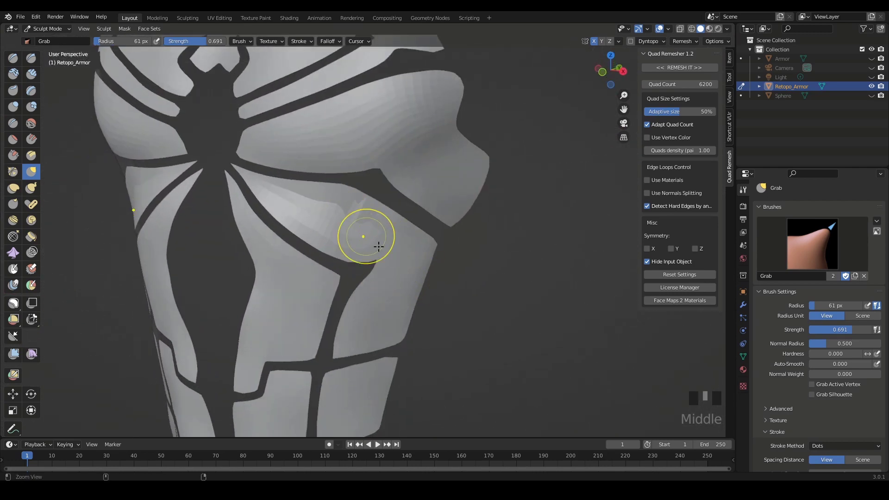
{"action": "mouse_move", "coordinate": [379, 247]}
{"action": "middle_mouse_down", "text": "ctrl"}
{"action": "mouse_move", "coordinate": [430, 251]}
{"action": "mouse_move", "coordinate": [436, 298]}
{"action": "mouse_move", "coordinate": [361, 222]}
{"action": "mouse_move", "coordinate": [416, 268]}
{"action": "middle_mouse_up", "text": "ctrl"}
{"action": "key", "text": "f"}
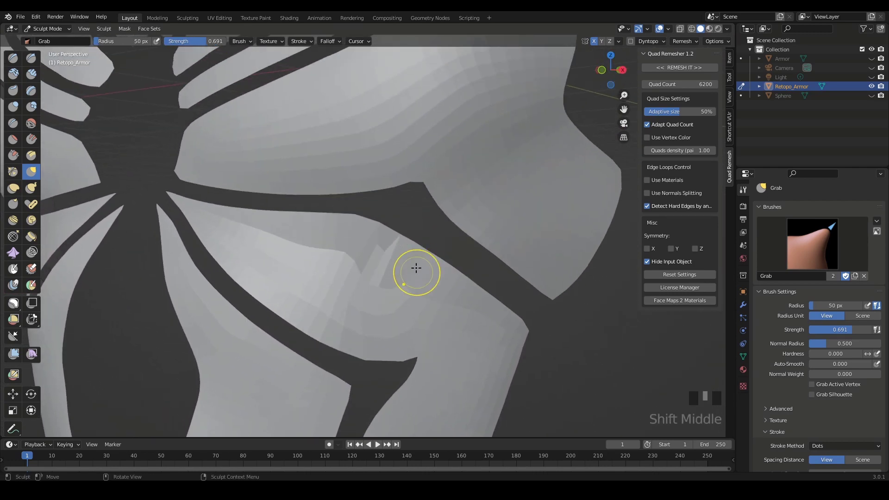
Step: Turn on the wireframe overlay to reveal the quad layout around the creased panel below the chest
{"action": "left_click", "coordinate": [667, 29]}
{"action": "left_click", "coordinate": [611, 185]}
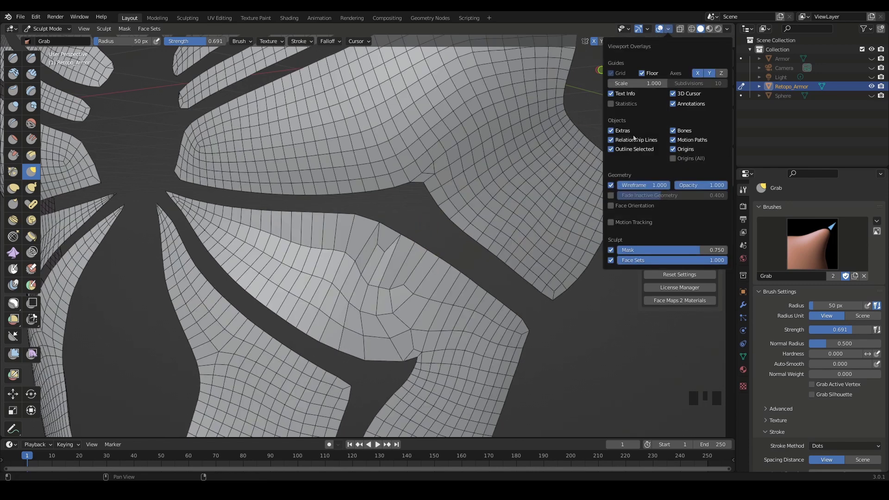
{"action": "middle_click_drag", "start_coordinate": [613, 364], "coordinate": [570, 123]}
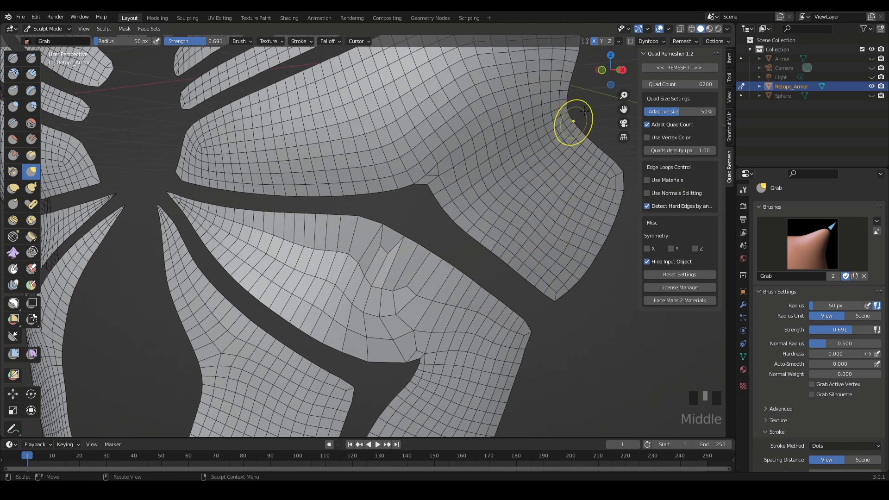
Step: Undo the trial stroke and smooth the creased panel below the chest using the Smooth brush at strength 0.370
{"action": "left_click_drag", "start_coordinate": [342, 282], "coordinate": [368, 279], "text": "shift"}
{"action": "key", "text": "ctrl+z"}
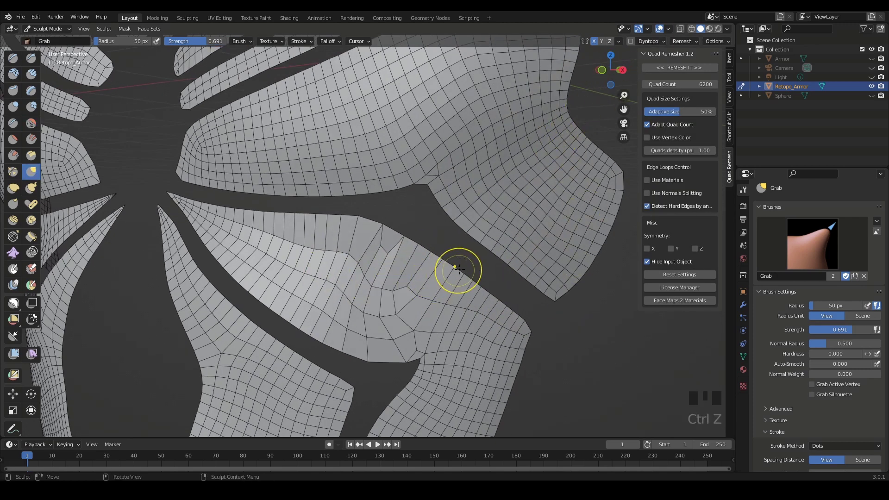
{"action": "left_click", "coordinate": [31, 123]}
{"action": "key", "text": "shift+f"}
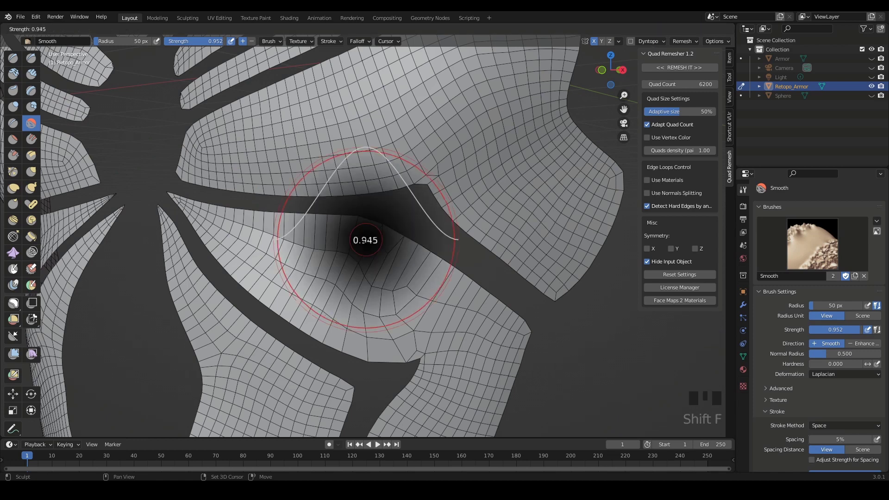
{"action": "left_click", "coordinate": [323, 233]}
{"action": "left_click_drag", "start_coordinate": [368, 275], "coordinate": [432, 300], "text": "shift"}
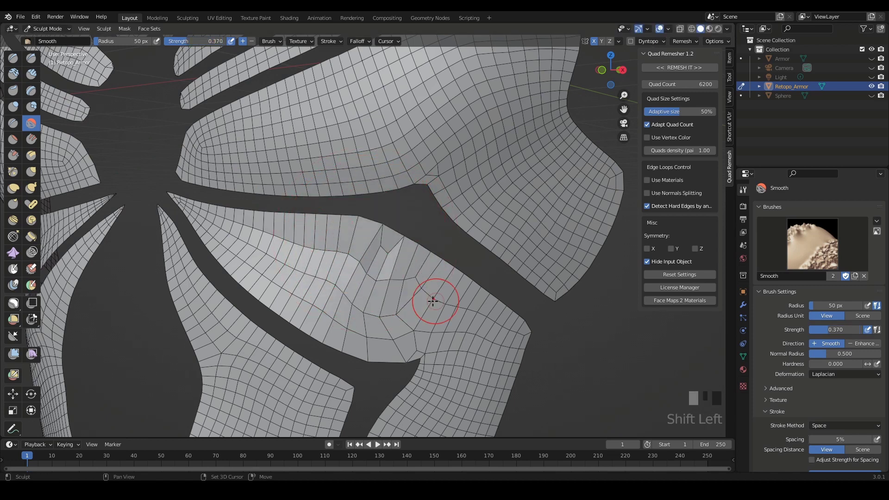
{"action": "mouse_move", "coordinate": [339, 255]}
{"action": "left_mouse_down", "text": "shift"}
{"action": "mouse_move", "coordinate": [383, 260]}
{"action": "mouse_move", "coordinate": [369, 255]}
{"action": "mouse_move", "coordinate": [403, 271]}
{"action": "left_mouse_up", "text": "shift"}
{"action": "left_click_drag", "start_coordinate": [407, 273], "coordinate": [439, 285], "text": "shift"}
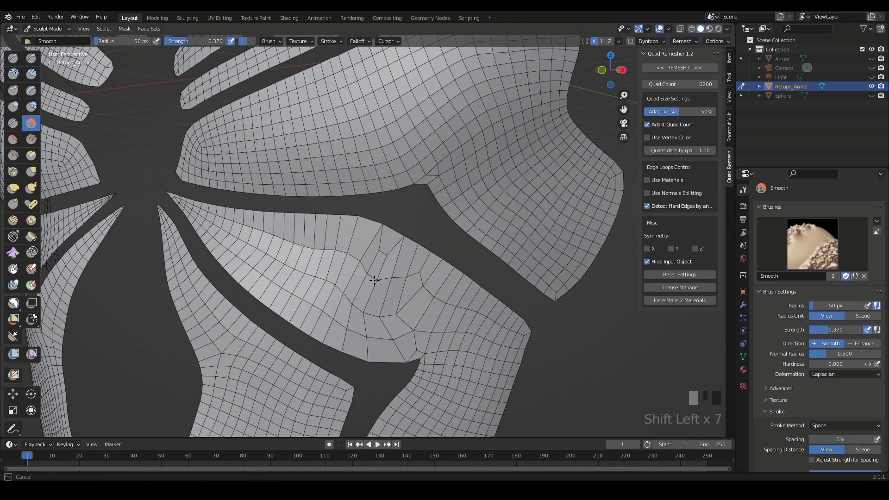
{"action": "mouse_move", "coordinate": [374, 280]}
{"action": "left_mouse_down", "text": "shift"}
{"action": "mouse_move", "coordinate": [407, 292]}
{"action": "mouse_move", "coordinate": [321, 257]}
{"action": "mouse_move", "coordinate": [338, 283]}
{"action": "left_mouse_up", "text": "shift"}
{"action": "mouse_move", "coordinate": [338, 283]}
{"action": "left_mouse_down", "text": "shift"}
{"action": "mouse_move", "coordinate": [353, 308]}
{"action": "mouse_move", "coordinate": [466, 322]}
{"action": "mouse_move", "coordinate": [414, 292]}
{"action": "left_mouse_up", "text": "shift"}
Step: Reduce the Smooth brush strength to 0.236 and keep smoothing across the same panel
{"action": "key", "text": "shift+f"}
{"action": "left_click", "coordinate": [412, 289], "text": "shift"}
{"action": "left_click_drag", "start_coordinate": [304, 258], "coordinate": [289, 250], "text": "shift"}
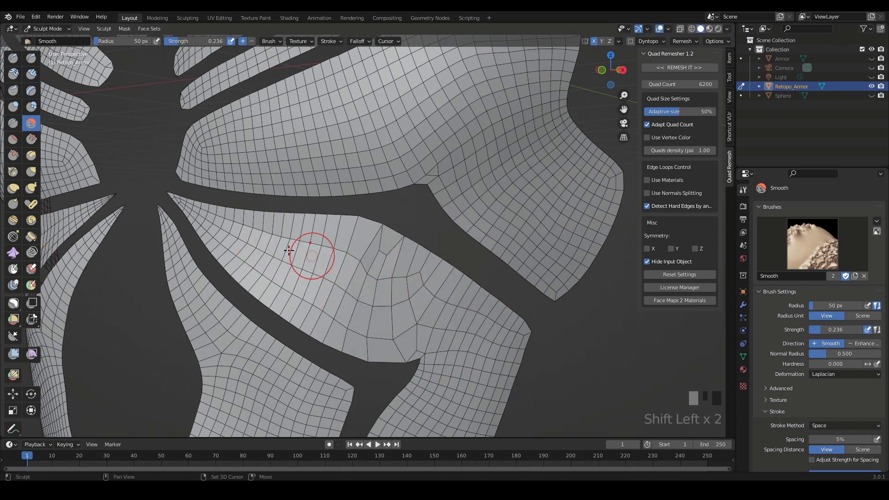
{"action": "left_click_drag", "start_coordinate": [370, 273], "coordinate": [463, 328], "text": "shift"}
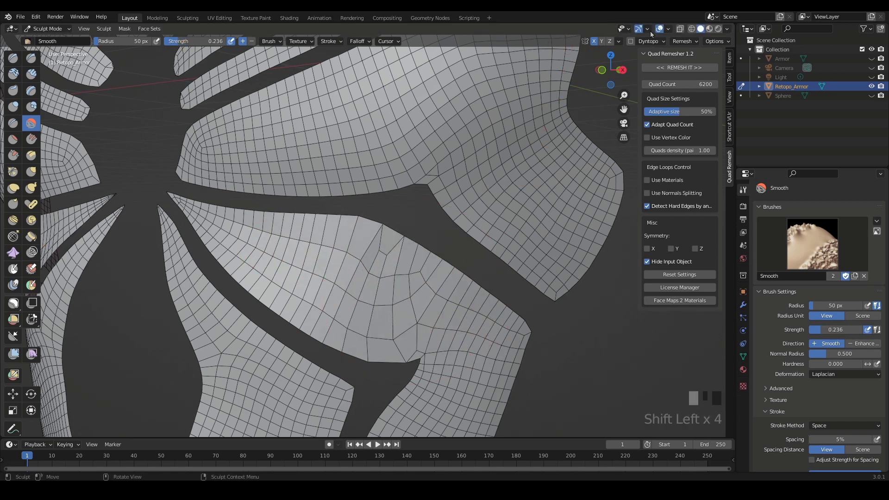
Step: Turn off the wireframe overlay and smooth the remaining crease near the panel's upper edge
{"action": "left_click", "coordinate": [667, 30]}
{"action": "left_click", "coordinate": [611, 186]}
{"action": "middle_click_drag", "start_coordinate": [562, 301], "coordinate": [559, 363], "text": "ctrl"}
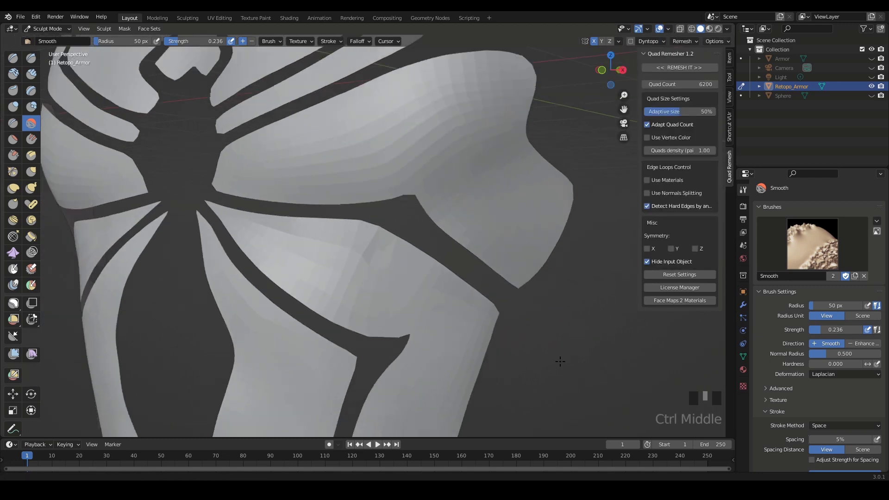
{"action": "middle_click_drag", "start_coordinate": [551, 324], "coordinate": [542, 347], "text": "ctrl"}
{"action": "left_click_drag", "start_coordinate": [352, 254], "coordinate": [387, 262], "text": "shift"}
{"action": "left_click_drag", "start_coordinate": [386, 261], "coordinate": [414, 276], "text": "shift"}
{"action": "mouse_move", "coordinate": [414, 276]}
{"action": "middle_mouse_down", "text": "ctrl"}
{"action": "mouse_move", "coordinate": [411, 355]}
{"action": "mouse_move", "coordinate": [383, 260]}
{"action": "mouse_move", "coordinate": [396, 254]}
{"action": "middle_mouse_up", "text": "ctrl"}
{"action": "mouse_move", "coordinate": [396, 254]}
{"action": "left_mouse_down", "text": "shift"}
{"action": "mouse_move", "coordinate": [347, 258]}
{"action": "mouse_move", "coordinate": [383, 268]}
{"action": "left_mouse_up", "text": "shift"}
Step: Return the armor to Object Mode and frame it in the view
{"action": "mouse_move", "coordinate": [383, 268]}
{"action": "middle_mouse_down", "text": "shift"}
{"action": "mouse_move", "coordinate": [417, 268]}
{"action": "mouse_move", "coordinate": [454, 251]}
{"action": "mouse_move", "coordinate": [373, 254]}
{"action": "mouse_move", "coordinate": [403, 270]}
{"action": "mouse_move", "coordinate": [408, 240]}
{"action": "mouse_move", "coordinate": [376, 266]}
{"action": "mouse_move", "coordinate": [455, 301]}
{"action": "mouse_move", "coordinate": [467, 278]}
{"action": "middle_mouse_up", "text": "shift"}
{"action": "mouse_move", "coordinate": [467, 278]}
{"action": "middle_mouse_down"}
{"action": "mouse_move", "coordinate": [482, 252]}
{"action": "mouse_move", "coordinate": [477, 282]}
{"action": "mouse_move", "coordinate": [538, 207]}
{"action": "mouse_move", "coordinate": [544, 266]}
{"action": "mouse_move", "coordinate": [458, 276]}
{"action": "mouse_move", "coordinate": [488, 272]}
{"action": "middle_mouse_up"}
{"action": "key", "text": "ctrl+Tab"}
{"action": "left_click", "coordinate": [379, 254]}
{"action": "key", "text": "KP_Decimal"}
{"action": "middle_click_drag", "start_coordinate": [419, 243], "coordinate": [523, 222]}
{"action": "middle_click_drag", "start_coordinate": [523, 223], "coordinate": [565, 218], "text": "shift"}
Step: Show the Sphere torso beneath the armor to compare the two surfaces and hide it again
{"action": "left_click", "coordinate": [872, 96]}
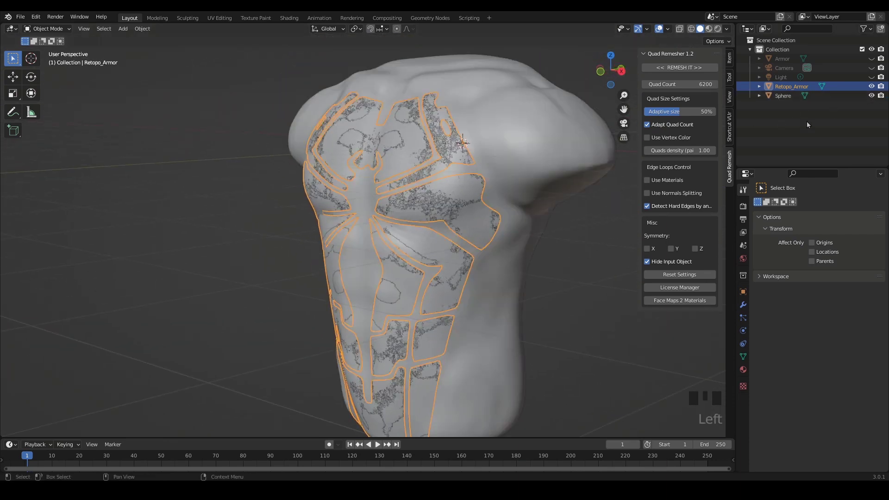
{"action": "middle_click_drag", "start_coordinate": [526, 255], "coordinate": [604, 213], "text": "ctrl"}
{"action": "left_click", "coordinate": [871, 96]}
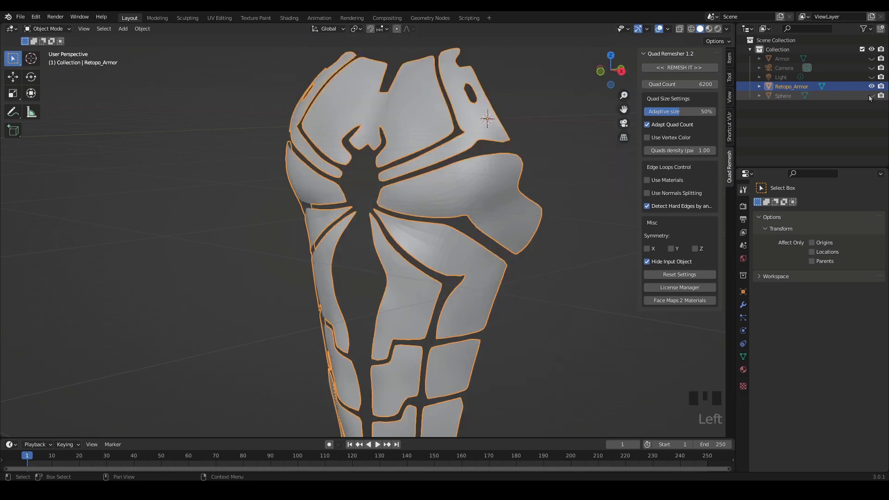
Step: Rename the Sphere object to Body and make it visible
{"action": "double_click", "coordinate": [785, 96]}
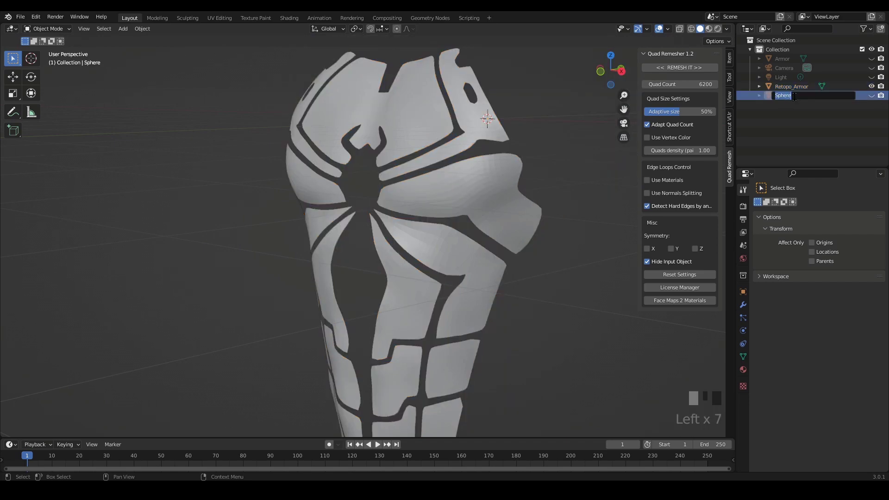
{"action": "type", "text": "Body"}
{"action": "key", "text": "Return"}
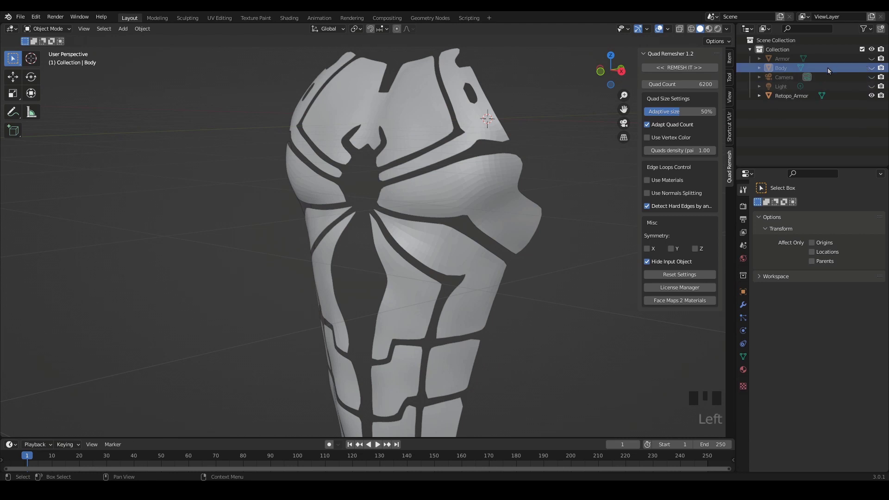
{"action": "left_click", "coordinate": [871, 68]}
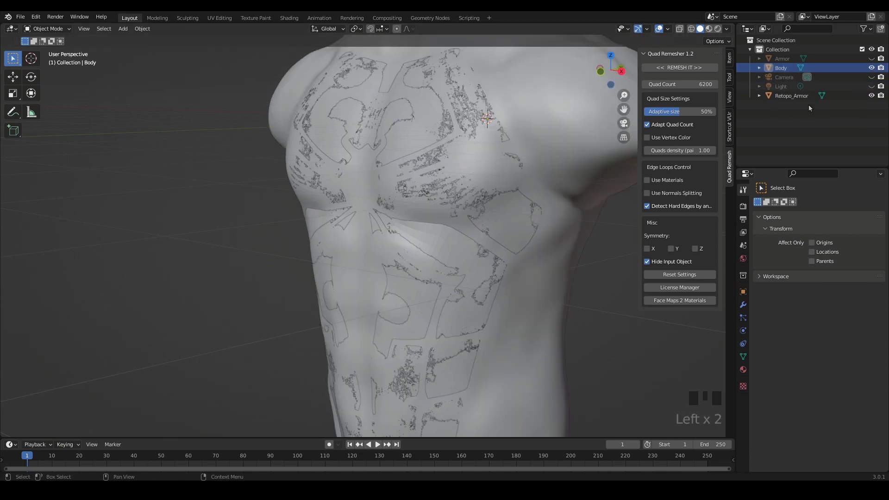
Step: Select Retopo_Armor, inspect where it intersects the body and add a Solidify modifier to it
{"action": "left_click", "coordinate": [792, 95]}
{"action": "middle_click_drag", "start_coordinate": [519, 277], "coordinate": [483, 235], "text": "shift"}
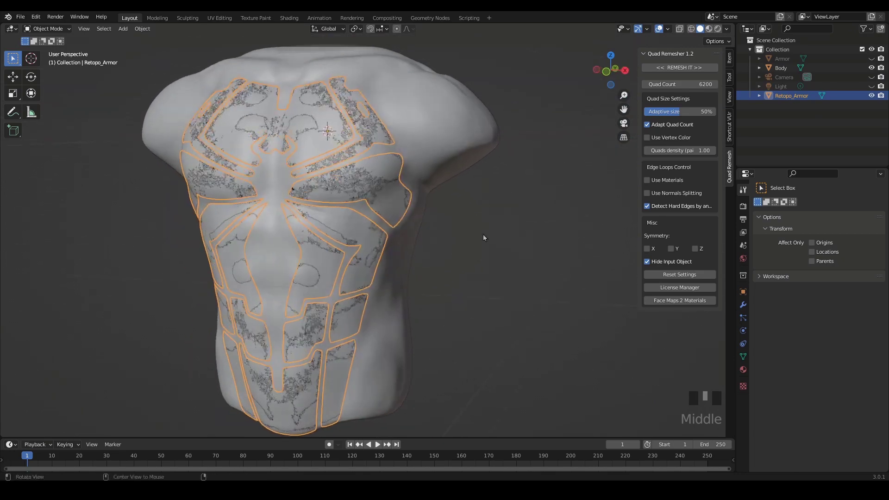
{"action": "middle_click_drag", "start_coordinate": [421, 251], "coordinate": [677, 127]}
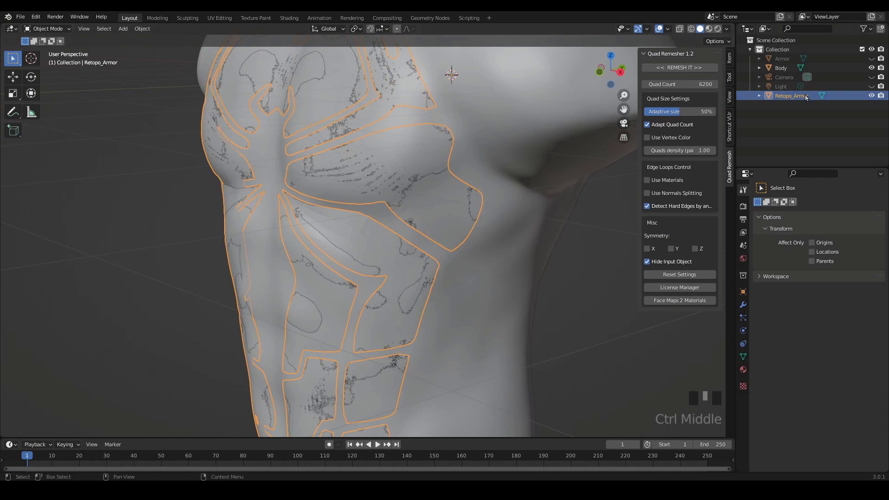
{"action": "middle_click_drag", "start_coordinate": [525, 240], "coordinate": [549, 264], "text": "ctrl"}
{"action": "middle_click_drag", "start_coordinate": [549, 264], "coordinate": [514, 284], "text": "shift"}
{"action": "middle_click_drag", "start_coordinate": [514, 284], "coordinate": [696, 308], "text": "shift"}
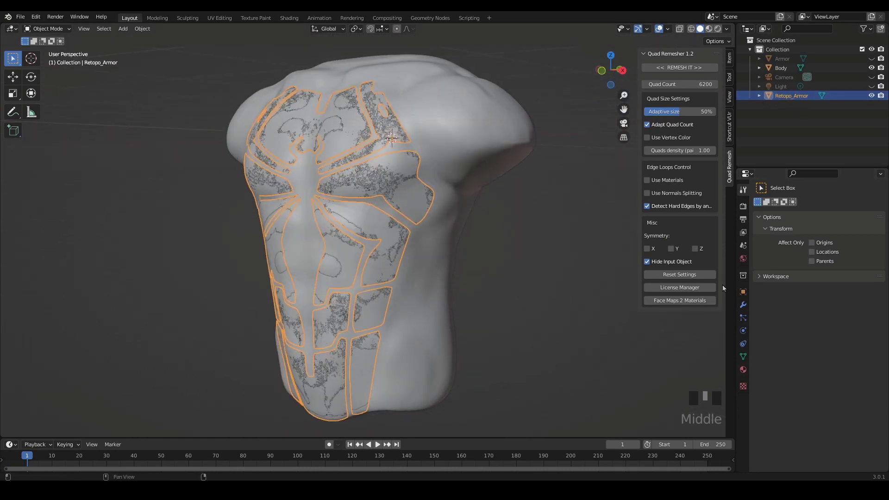
{"action": "middle_click_drag", "start_coordinate": [432, 211], "coordinate": [732, 317]}
{"action": "left_click", "coordinate": [743, 305]}
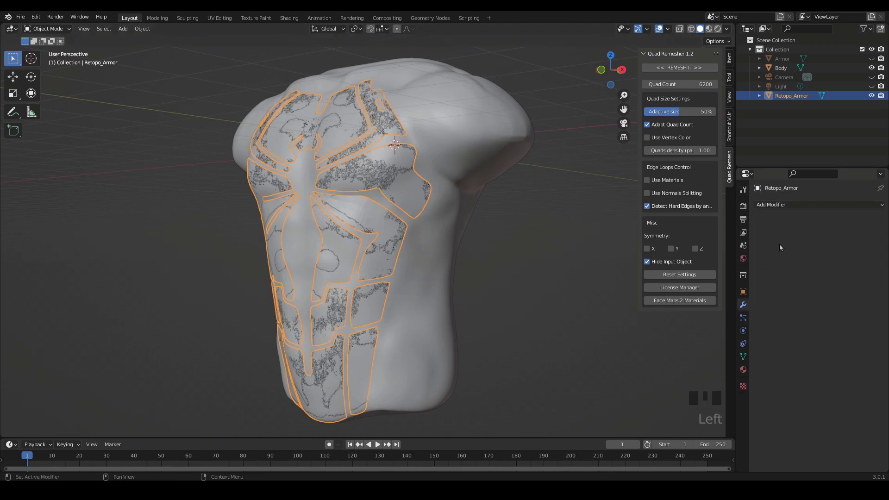
{"action": "left_click", "coordinate": [797, 205]}
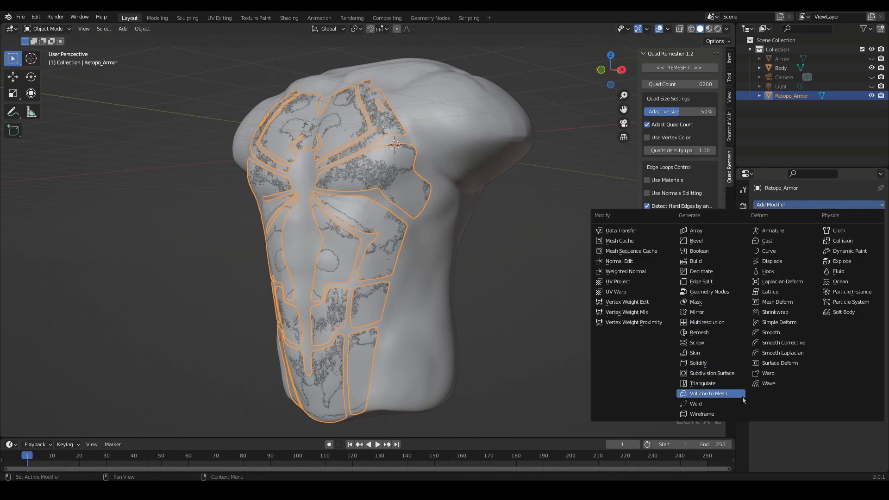
{"action": "left_click", "coordinate": [712, 363]}
Step: Set the armor's Solidify thickness to -0.11 m and examine the raised panels on the torso
{"action": "middle_click_drag", "start_coordinate": [701, 358], "coordinate": [491, 273]}
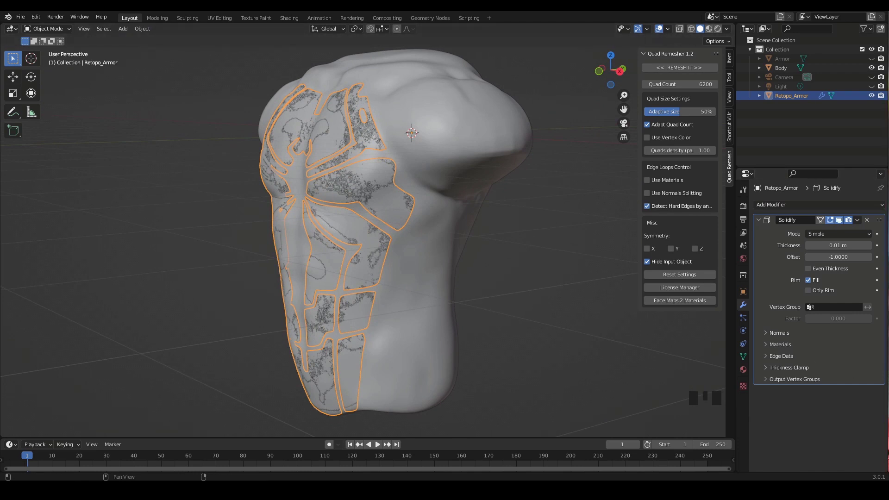
{"action": "left_click", "coordinate": [507, 274]}
{"action": "middle_click_drag", "start_coordinate": [508, 274], "coordinate": [463, 276]}
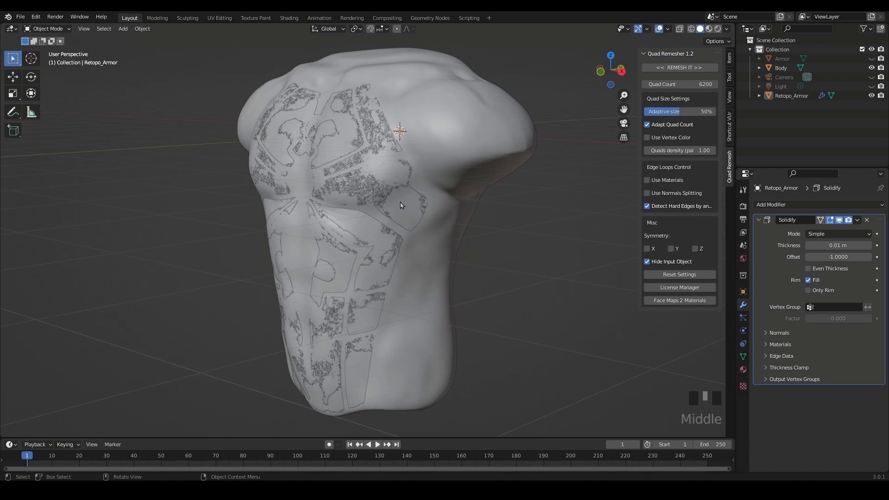
{"action": "left_click", "coordinate": [800, 96]}
{"action": "middle_click_drag", "start_coordinate": [524, 278], "coordinate": [602, 320], "text": "shift"}
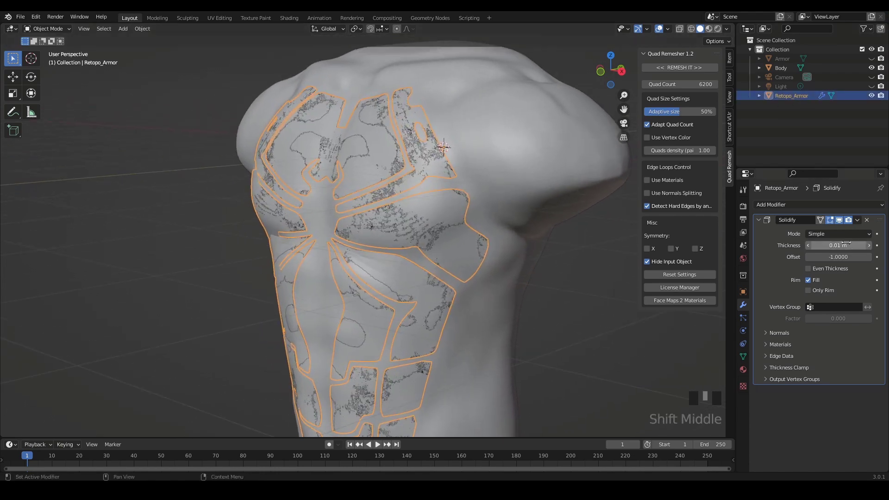
{"action": "left_click_drag", "start_coordinate": [835, 245], "coordinate": [851, 248]}
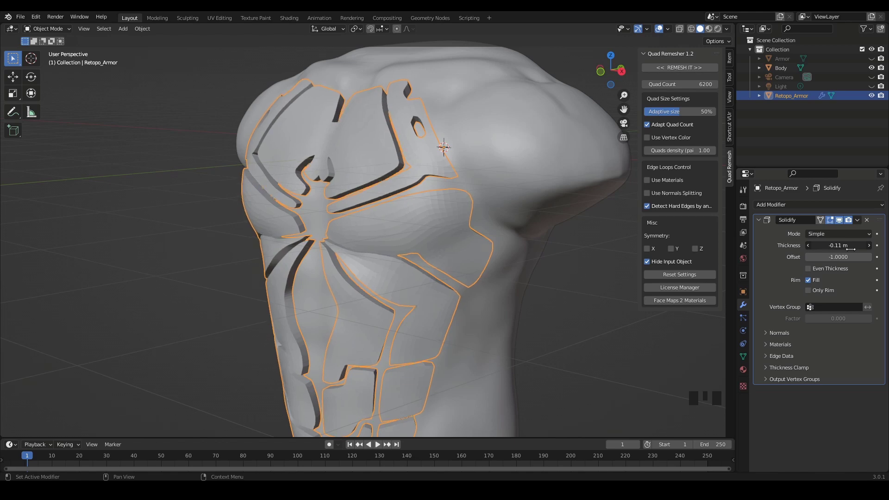
{"action": "middle_click_drag", "start_coordinate": [607, 320], "coordinate": [529, 269]}
{"action": "left_click", "coordinate": [547, 314]}
{"action": "middle_click_drag", "start_coordinate": [530, 269], "coordinate": [558, 294], "text": "shift"}
{"action": "middle_click_drag", "start_coordinate": [558, 294], "coordinate": [599, 292]}
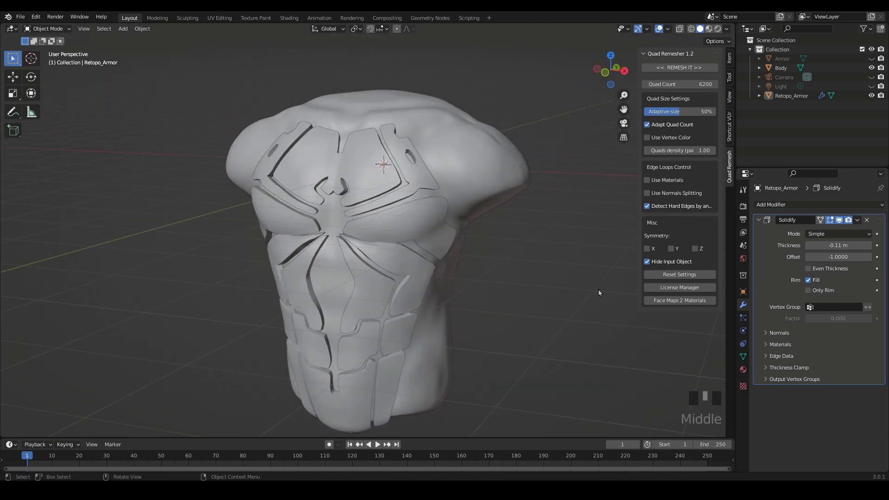
Step: Apply the Solidify modifier on the armor
{"action": "left_click", "coordinate": [857, 221]}
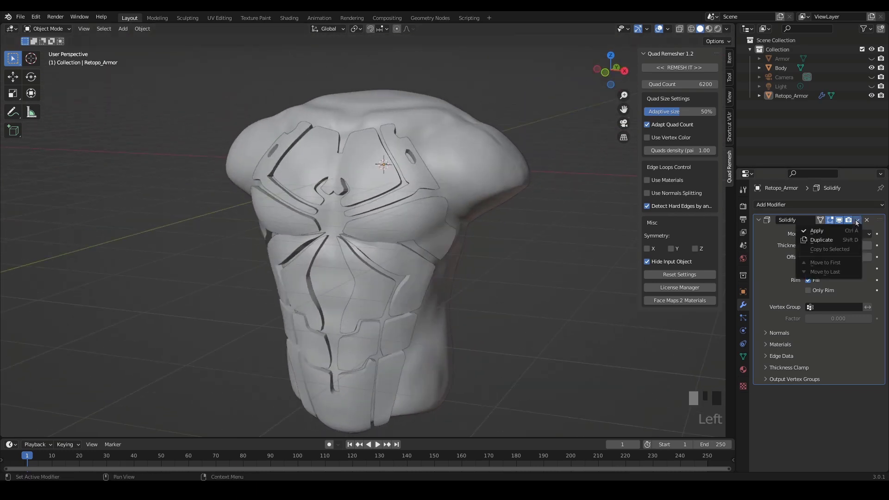
{"action": "left_click", "coordinate": [828, 231]}
{"action": "middle_click_drag", "start_coordinate": [495, 306], "coordinate": [518, 291]}
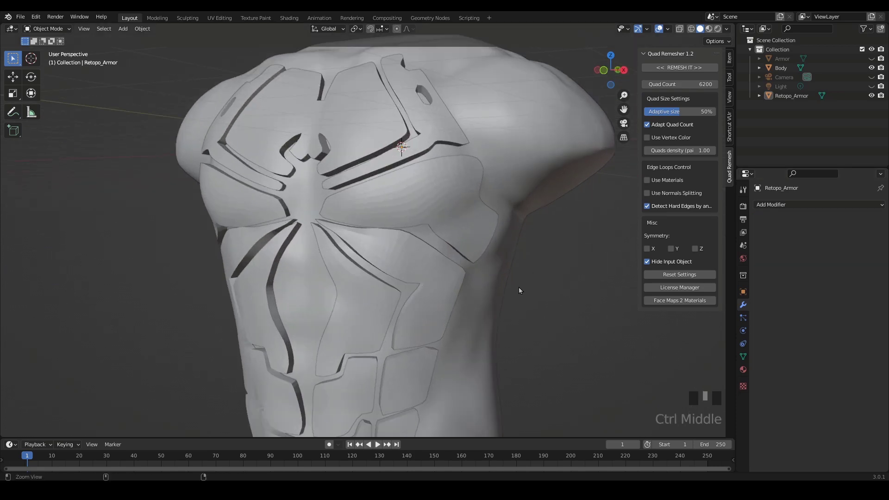
Step: Inspect the thickened chest panels close up and undo applying the Solidify modifier
{"action": "left_click", "coordinate": [416, 203]}
{"action": "middle_click_drag", "start_coordinate": [417, 203], "coordinate": [431, 330]}
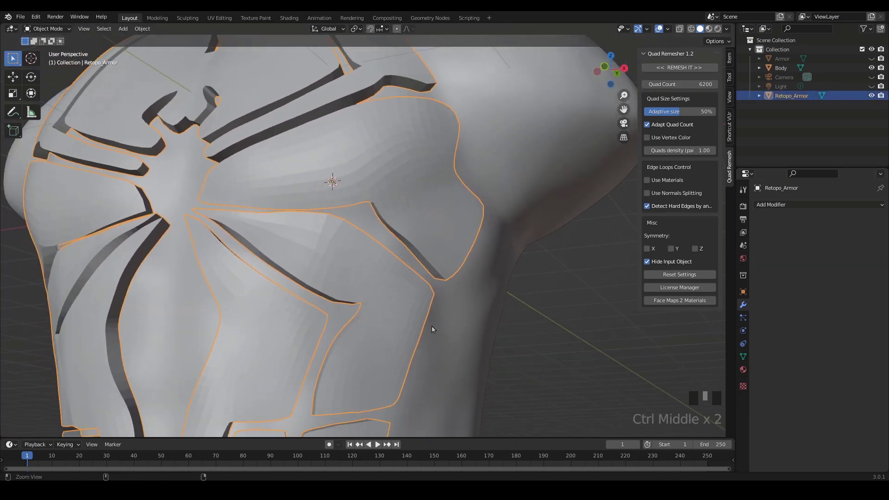
{"action": "middle_click_drag", "start_coordinate": [454, 284], "coordinate": [452, 285], "text": "ctrl"}
{"action": "middle_click_drag", "start_coordinate": [452, 285], "coordinate": [451, 286], "text": "shift"}
{"action": "key", "text": "ctrl+z"}
{"action": "key", "text": "ctrl+z"}
{"action": "key", "text": "ctrl+z"}
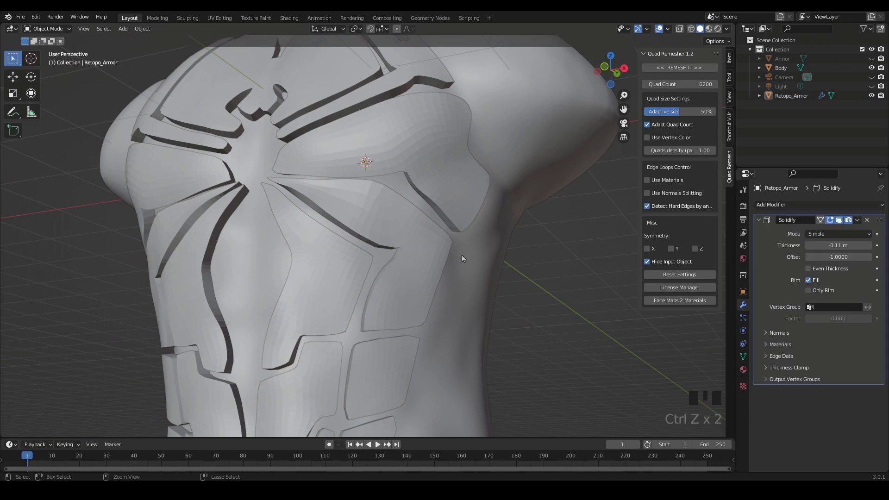
Step: Set the Solidify thickness to -0.12 m and examine the panel below the chest from close up
{"action": "middle_click_drag", "start_coordinate": [515, 258], "coordinate": [336, 234], "text": "ctrl"}
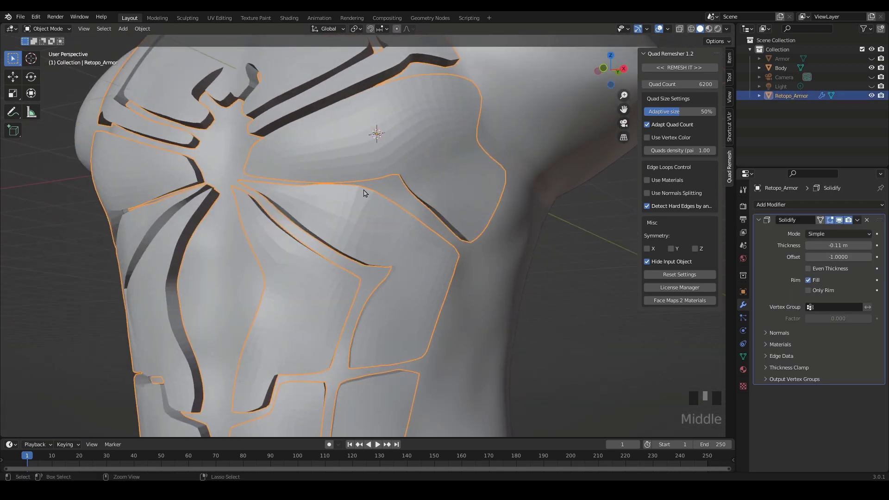
{"action": "mouse_move", "coordinate": [364, 193]}
{"action": "middle_mouse_down", "text": "ctrl"}
{"action": "mouse_move", "coordinate": [369, 181]}
{"action": "mouse_move", "coordinate": [365, 204]}
{"action": "middle_mouse_up", "text": "ctrl"}
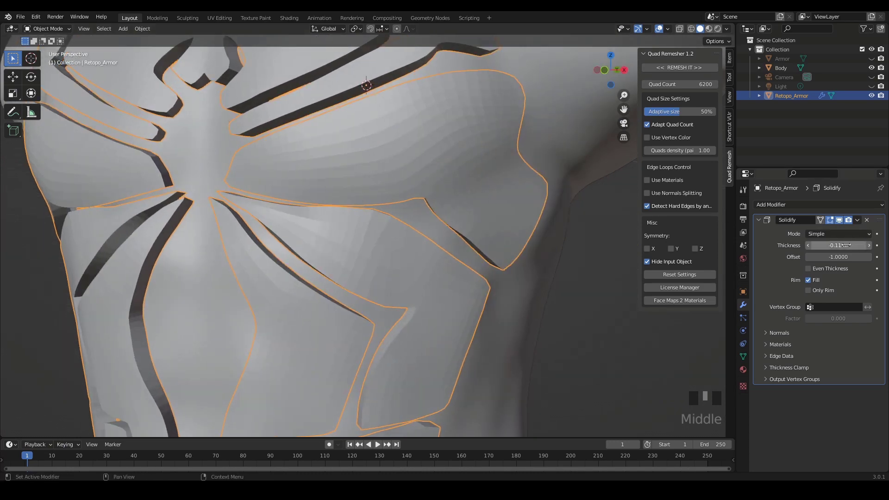
{"action": "mouse_move", "coordinate": [845, 245]}
{"action": "left_mouse_down"}
{"action": "mouse_move", "coordinate": [837, 246]}
{"action": "mouse_move", "coordinate": [844, 245]}
{"action": "left_mouse_up"}
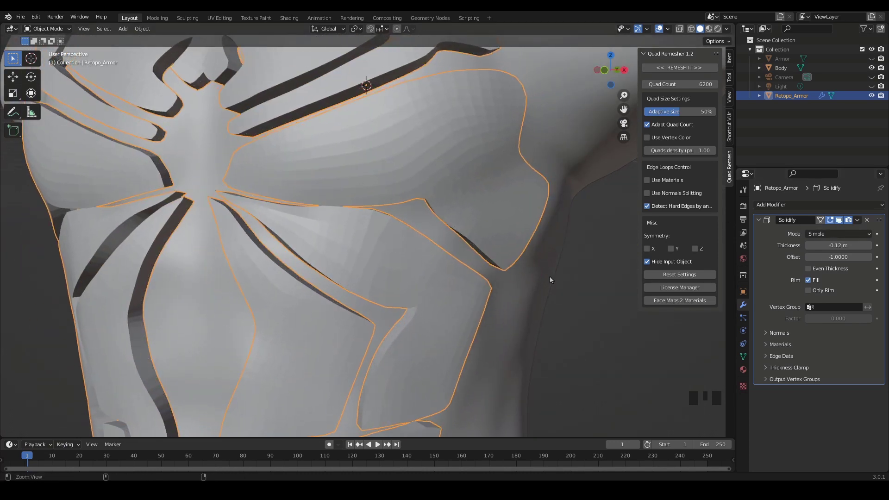
{"action": "middle_click_drag", "start_coordinate": [549, 276], "coordinate": [533, 299]}
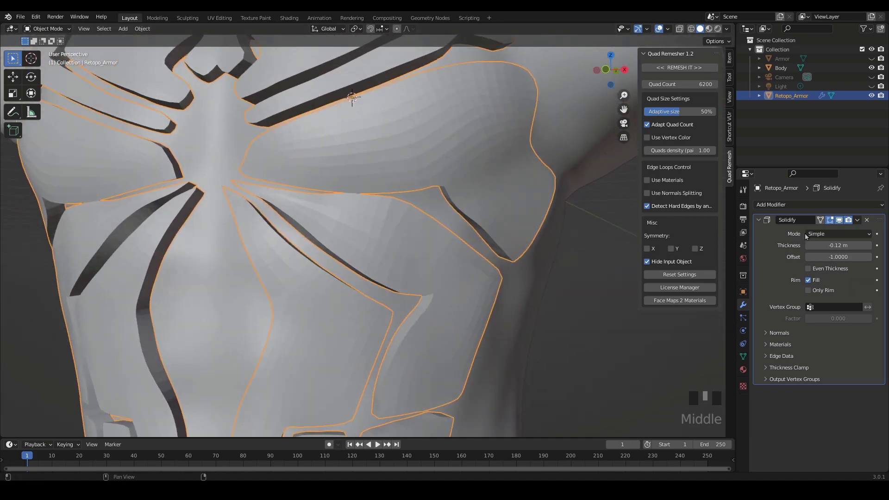
{"action": "middle_click_drag", "start_coordinate": [458, 287], "coordinate": [408, 267], "text": "ctrl"}
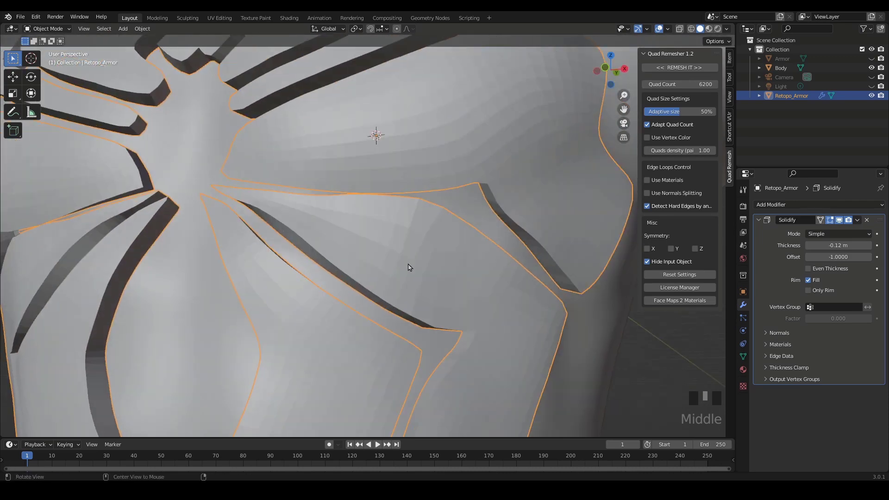
Step: Remove the Solidify modifier from Retopo_Armor and examine the bare panels over the body
{"action": "left_click", "coordinate": [865, 221]}
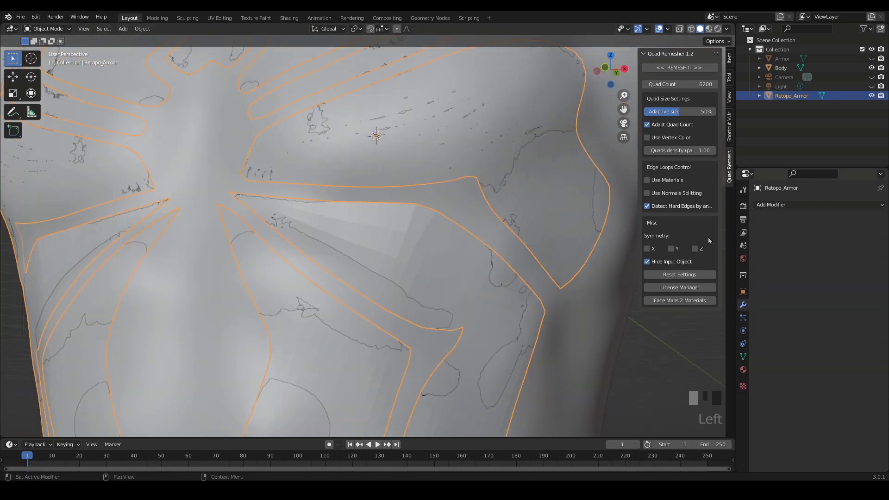
{"action": "middle_click_drag", "start_coordinate": [432, 306], "coordinate": [381, 293], "text": "ctrl"}
{"action": "middle_click_drag", "start_coordinate": [415, 293], "coordinate": [590, 259]}
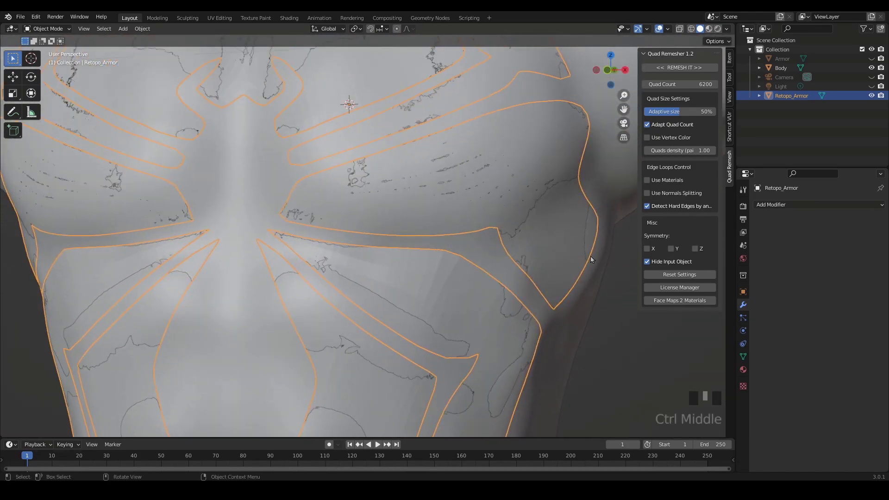
Step: Isolate Retopo_Armor, enter Sculpt Mode, and lasso-mask the lower part of the large side chest panel, inverting the mask to leave it editable
{"action": "key", "text": "KP_1"}
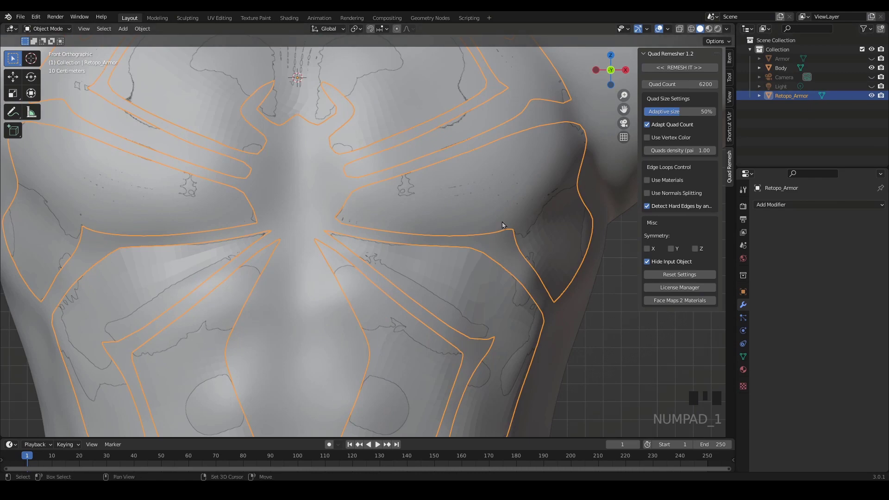
{"action": "key", "text": "shift+h"}
{"action": "middle_click_drag", "start_coordinate": [503, 225], "coordinate": [450, 224], "text": "ctrl"}
{"action": "key", "text": "ctrl+Tab"}
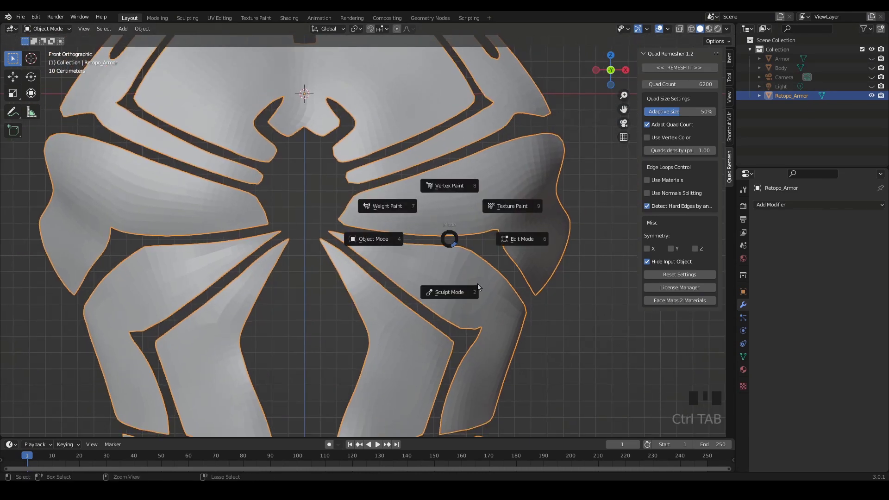
{"action": "middle_click_drag", "start_coordinate": [465, 277], "coordinate": [478, 272], "text": "ctrl"}
{"action": "key", "text": "ctrl+Tab"}
{"action": "left_click", "coordinate": [482, 324]}
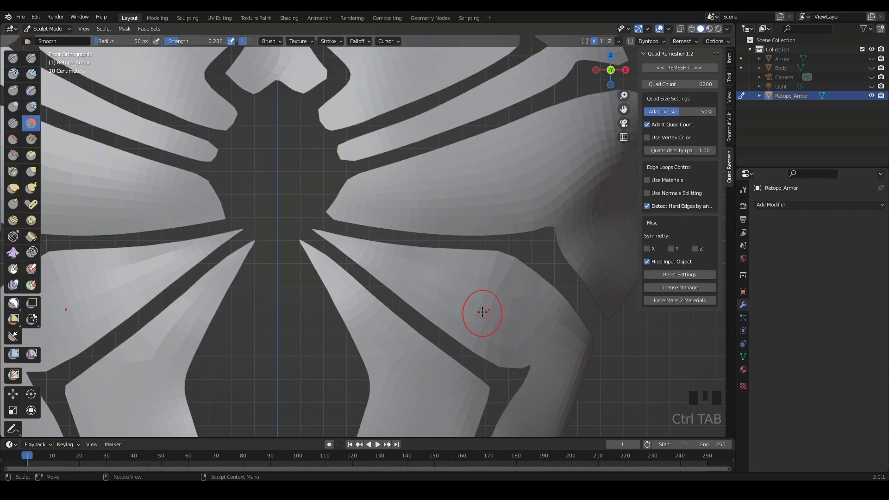
{"action": "mouse_move", "coordinate": [484, 312]}
{"action": "middle_mouse_down", "text": "shift"}
{"action": "mouse_move", "coordinate": [535, 278]}
{"action": "mouse_move", "coordinate": [451, 284]}
{"action": "middle_mouse_up", "text": "shift"}
{"action": "key", "text": "alt+l"}
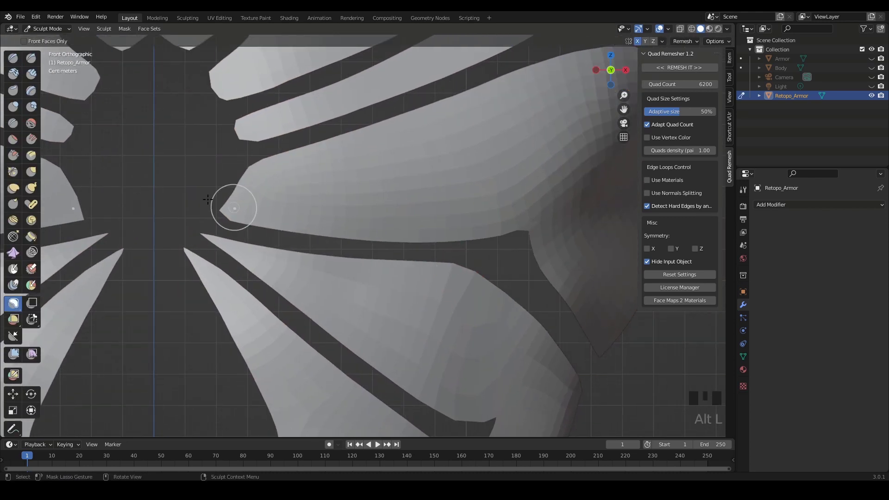
{"action": "mouse_move", "coordinate": [151, 169]}
{"action": "left_mouse_down"}
{"action": "mouse_move", "coordinate": [367, 170]}
{"action": "mouse_move", "coordinate": [561, 184]}
{"action": "mouse_move", "coordinate": [585, 241]}
{"action": "mouse_move", "coordinate": [473, 250]}
{"action": "mouse_move", "coordinate": [324, 243]}
{"action": "mouse_move", "coordinate": [245, 225]}
{"action": "mouse_move", "coordinate": [177, 182]}
{"action": "left_mouse_up"}
{"action": "key", "text": "ctrl+i"}
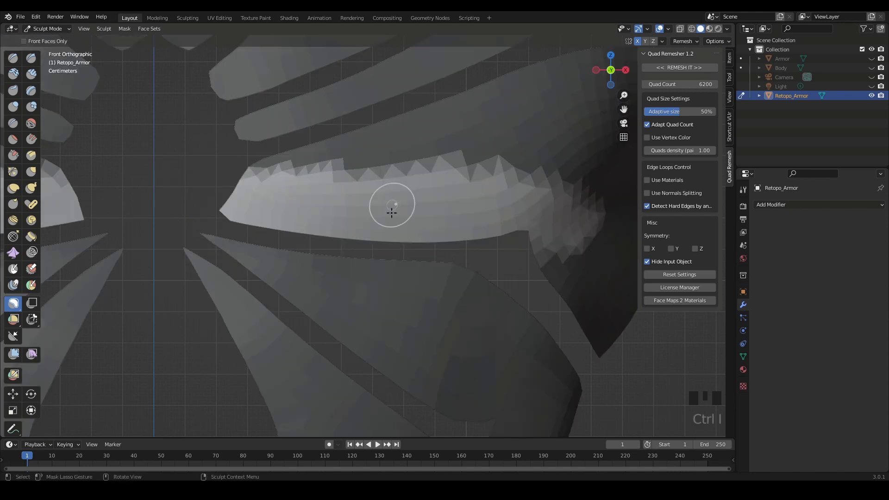
Step: Pull the chest panel's lower edge slightly upward with the Grab brush, using a radius up to 309 px, and clear the mask
{"action": "key", "text": "g"}
{"action": "key", "text": "f"}
{"action": "key", "text": "f"}
{"action": "left_click_drag", "start_coordinate": [451, 246], "coordinate": [447, 239]}
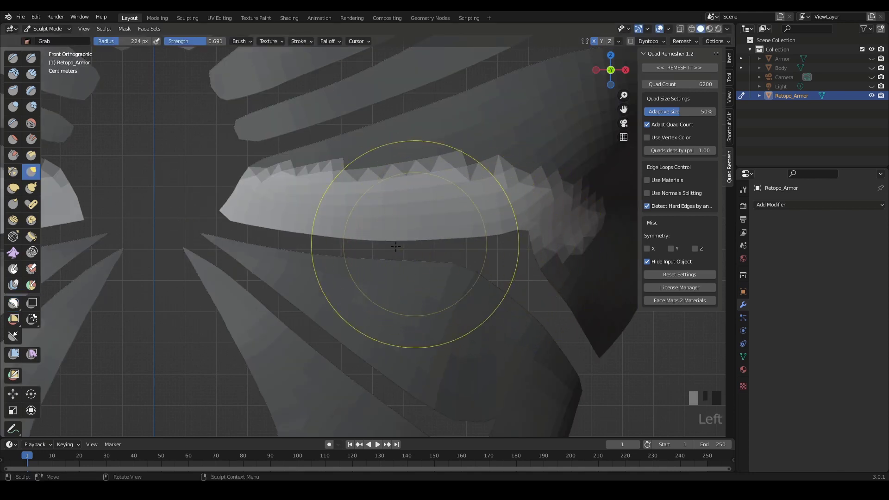
{"action": "left_click_drag", "start_coordinate": [386, 246], "coordinate": [404, 236]}
{"action": "key", "text": "f"}
{"action": "left_click", "coordinate": [432, 247]}
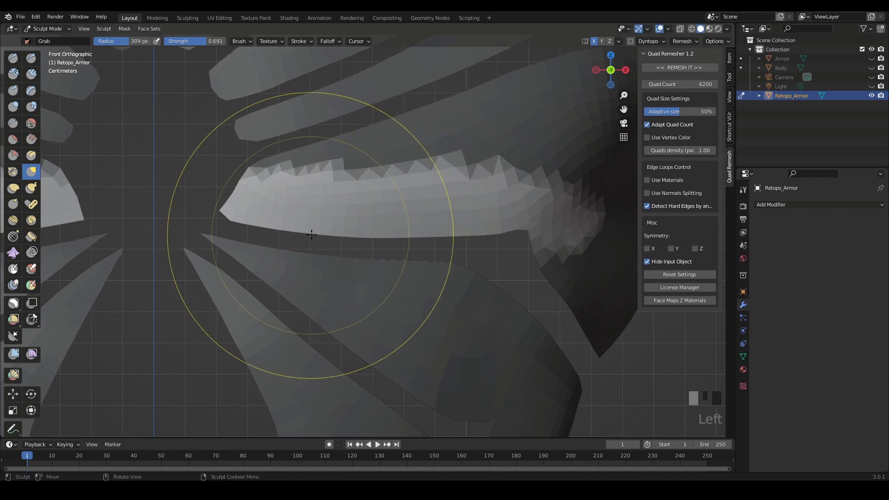
{"action": "left_click_drag", "start_coordinate": [311, 234], "coordinate": [314, 233]}
{"action": "left_click_drag", "start_coordinate": [447, 237], "coordinate": [486, 231]}
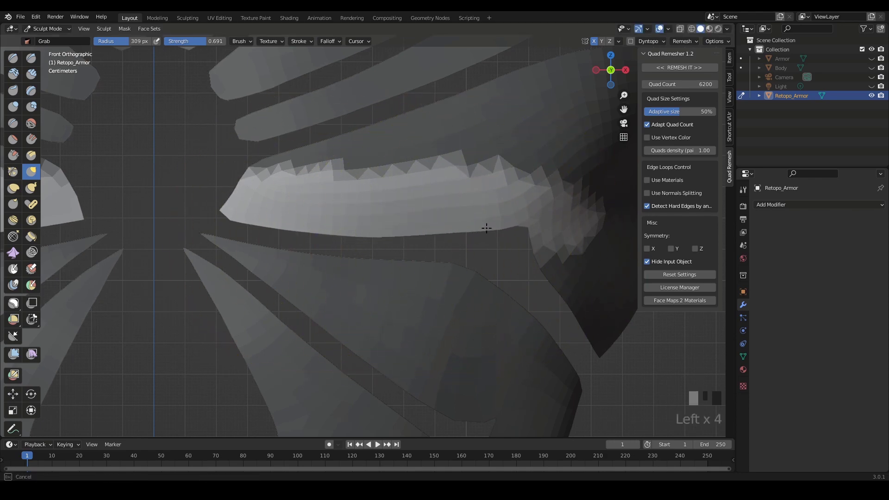
{"action": "left_click_drag", "start_coordinate": [302, 232], "coordinate": [303, 228]}
{"action": "left_click_drag", "start_coordinate": [280, 231], "coordinate": [281, 227]}
{"action": "left_click_drag", "start_coordinate": [278, 229], "coordinate": [279, 226]}
{"action": "middle_click_drag", "start_coordinate": [406, 265], "coordinate": [403, 298], "text": "ctrl"}
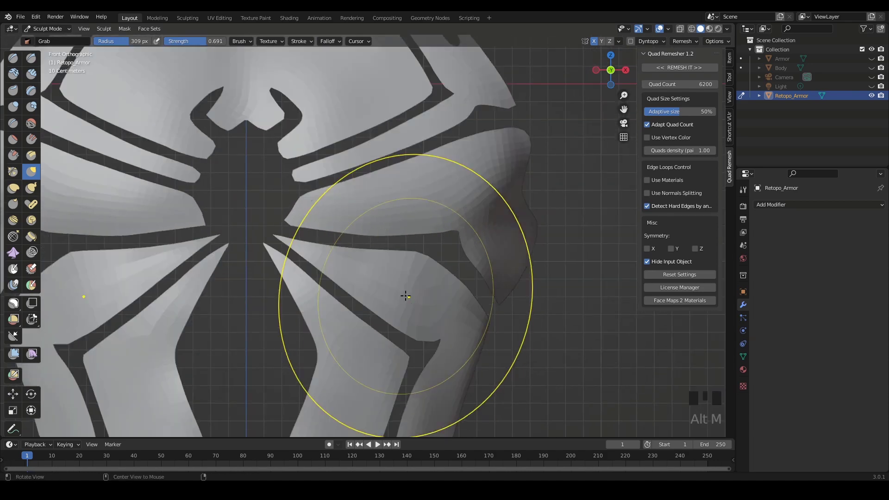
{"action": "middle_click_drag", "start_coordinate": [648, 287], "coordinate": [644, 278], "text": "ctrl"}
{"action": "middle_click_drag", "start_coordinate": [522, 299], "coordinate": [691, 207]}
{"action": "left_click", "coordinate": [701, 181]}
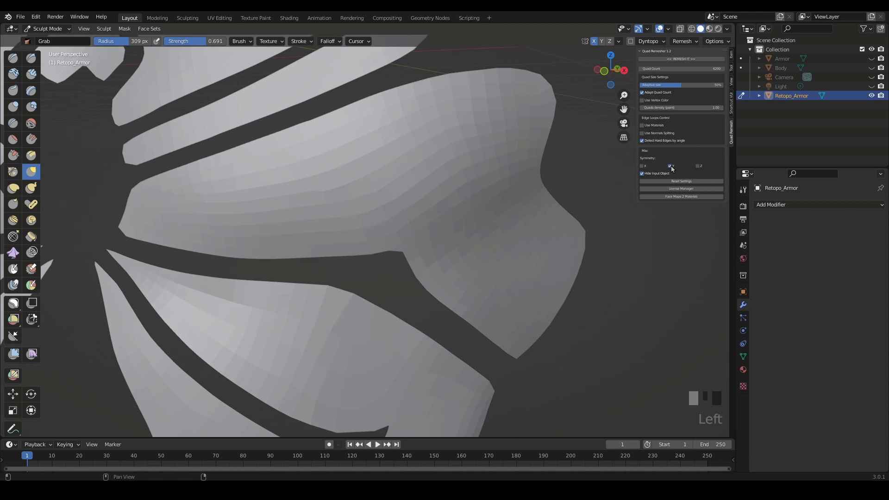
{"action": "left_click", "coordinate": [694, 172]}
{"action": "left_click", "coordinate": [692, 189], "text": "ctrl"}
{"action": "middle_click_drag", "start_coordinate": [701, 199], "coordinate": [682, 152], "text": "alt"}
{"action": "middle_click_drag", "start_coordinate": [503, 257], "coordinate": [489, 353]}
{"action": "scroll", "coordinate": [536, 254], "scroll_direction": "down", "scroll_amount": 3}
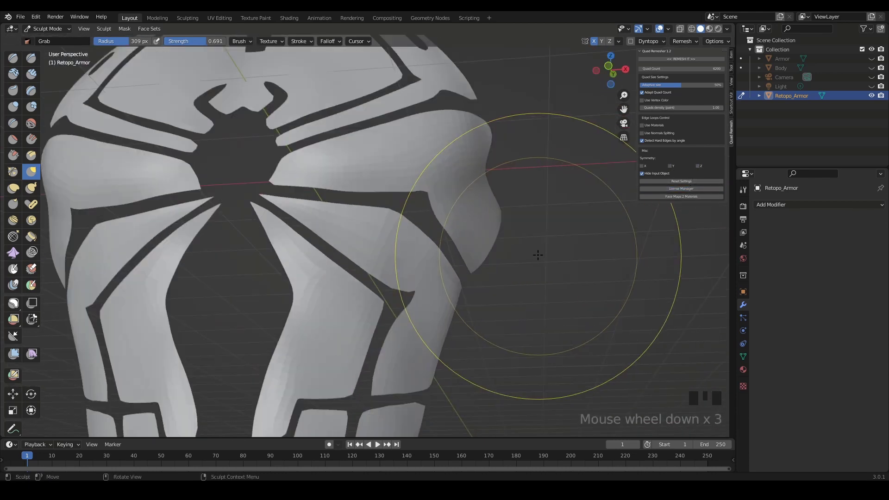
{"action": "middle_click_drag", "start_coordinate": [536, 254], "coordinate": [536, 301]}
{"action": "middle_click_drag", "start_coordinate": [715, 150], "coordinate": [686, 119], "text": "ctrl"}
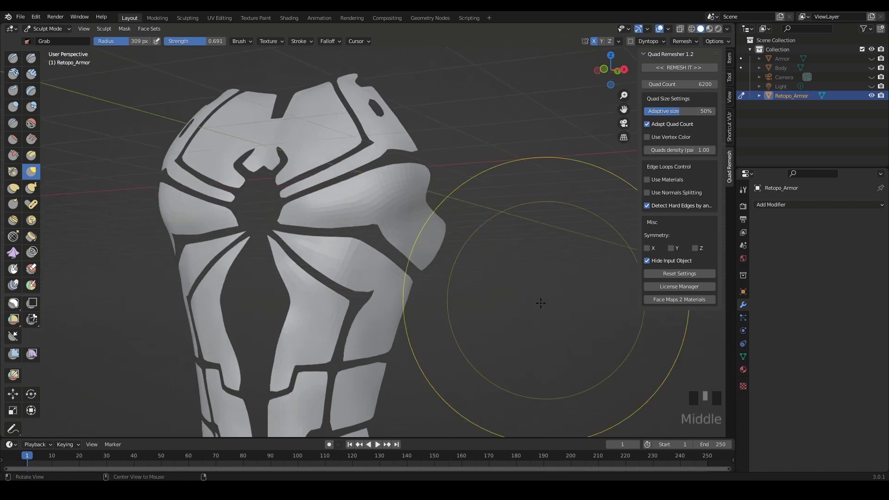
Step: Return to Object Mode and add a Solidify modifier to the armor with a thickness of -0.07 m
{"action": "key", "text": "ctrl+Tab"}
{"action": "left_click", "coordinate": [366, 301]}
{"action": "middle_click_drag", "start_coordinate": [496, 310], "coordinate": [616, 277], "text": "shift"}
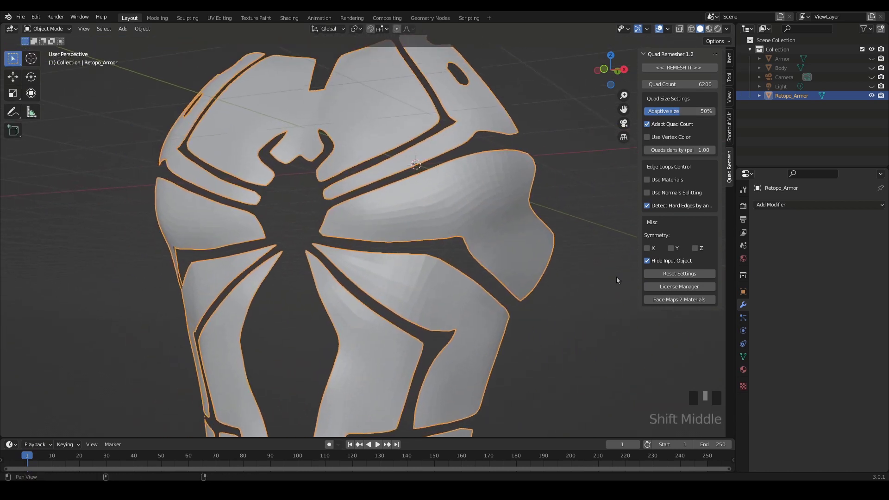
{"action": "left_click", "coordinate": [848, 205]}
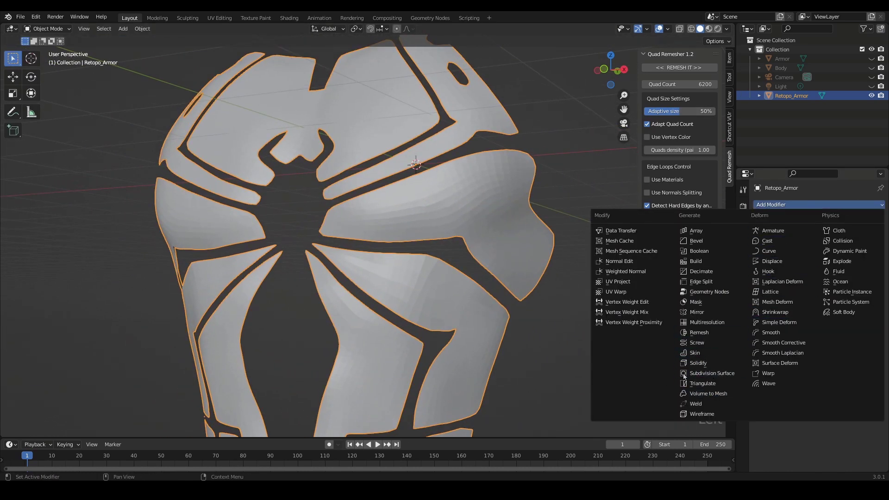
{"action": "left_click", "coordinate": [707, 363]}
{"action": "middle_click_drag", "start_coordinate": [568, 299], "coordinate": [549, 312]}
{"action": "mouse_move", "coordinate": [837, 242]}
{"action": "left_mouse_down"}
{"action": "mouse_move", "coordinate": [849, 242]}
{"action": "mouse_move", "coordinate": [832, 241]}
{"action": "left_mouse_up"}
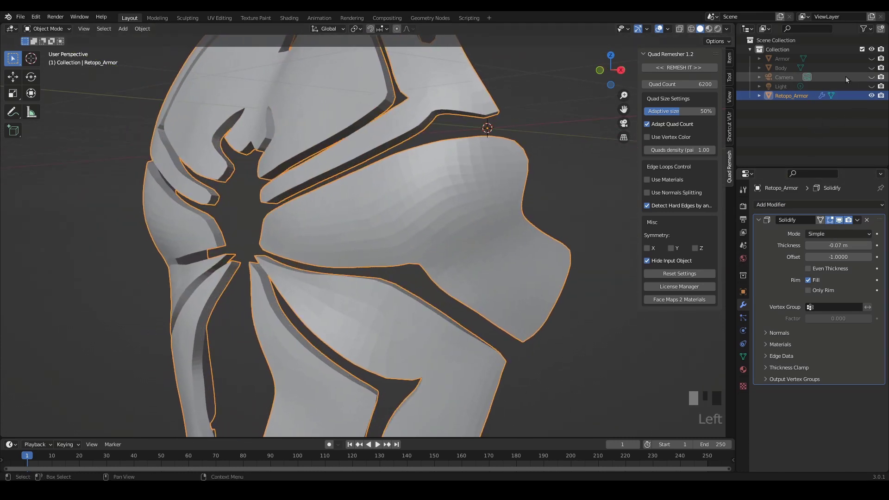
Step: Unhide the Body, check the thickened panels against it, and apply the Solidify modifier
{"action": "left_click", "coordinate": [871, 68]}
{"action": "mouse_move", "coordinate": [413, 284]}
{"action": "middle_mouse_down"}
{"action": "mouse_move", "coordinate": [387, 272]}
{"action": "mouse_move", "coordinate": [415, 274]}
{"action": "mouse_move", "coordinate": [436, 316]}
{"action": "mouse_move", "coordinate": [502, 303]}
{"action": "mouse_move", "coordinate": [520, 309]}
{"action": "mouse_move", "coordinate": [473, 194]}
{"action": "mouse_move", "coordinate": [472, 268]}
{"action": "mouse_move", "coordinate": [440, 292]}
{"action": "mouse_move", "coordinate": [303, 228]}
{"action": "mouse_move", "coordinate": [422, 293]}
{"action": "middle_mouse_up"}
{"action": "left_click", "coordinate": [496, 268]}
{"action": "middle_click_drag", "start_coordinate": [496, 268], "coordinate": [396, 255], "text": "shift"}
{"action": "left_click", "coordinate": [397, 254]}
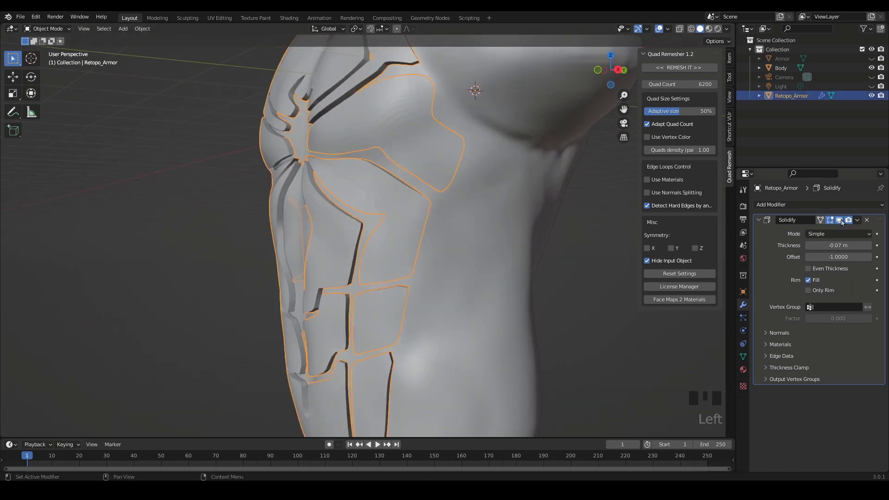
{"action": "left_click", "coordinate": [857, 221]}
{"action": "left_click", "coordinate": [841, 232]}
{"action": "middle_click_drag", "start_coordinate": [470, 324], "coordinate": [546, 341], "text": "ctrl"}
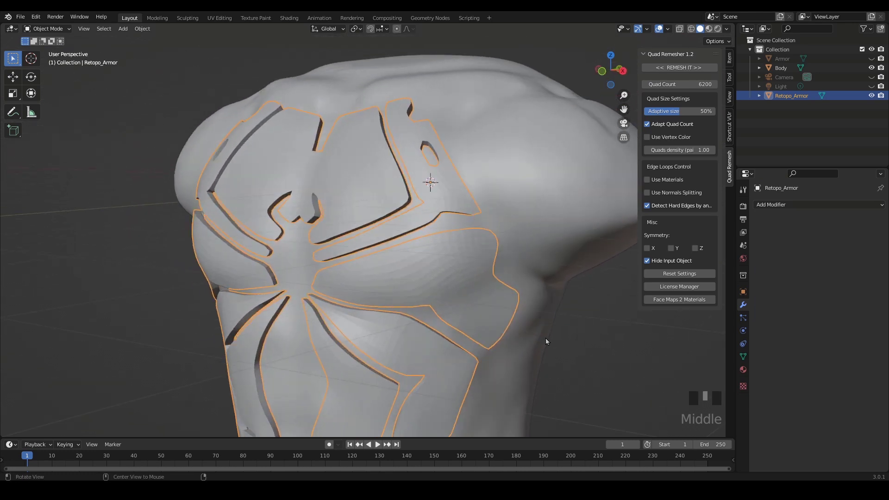
Step: Add a Multiresolution modifier to the armor and subdivide it to level 4
{"action": "left_click", "coordinate": [782, 208]}
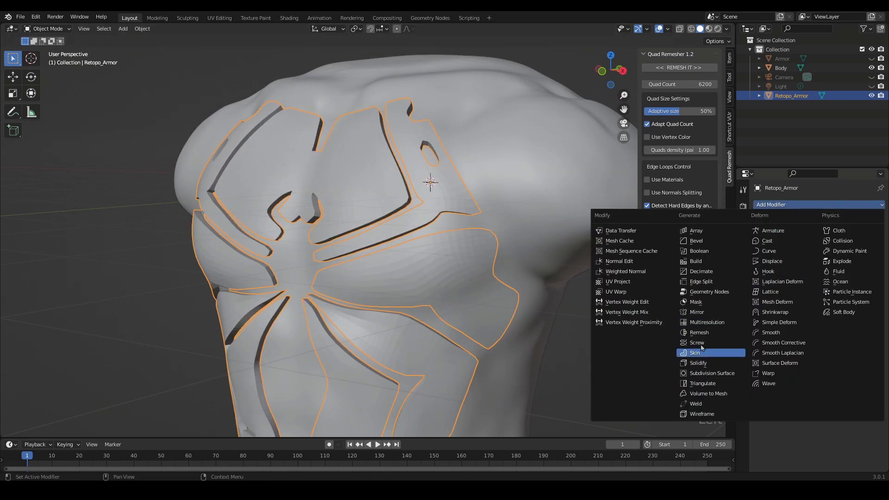
{"action": "left_click", "coordinate": [699, 323]}
{"action": "middle_click_drag", "start_coordinate": [589, 346], "coordinate": [602, 341]}
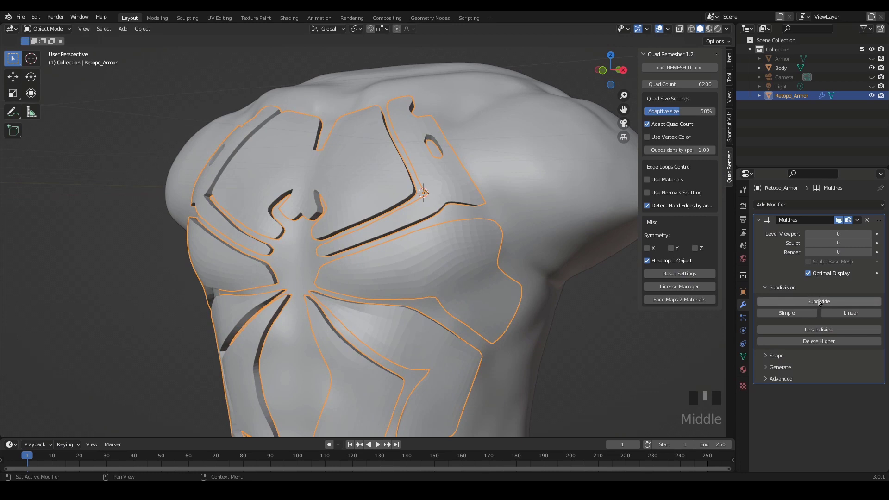
{"action": "left_click", "coordinate": [819, 302]}
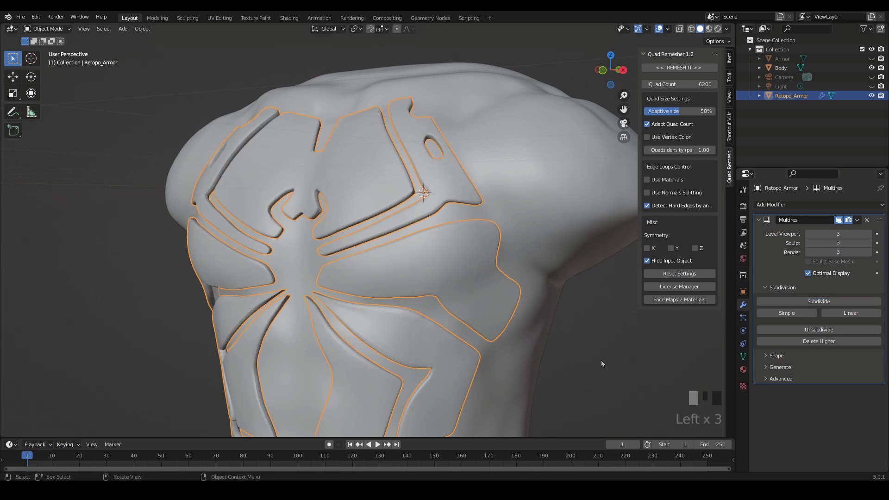
{"action": "middle_click_drag", "start_coordinate": [601, 359], "coordinate": [610, 333]}
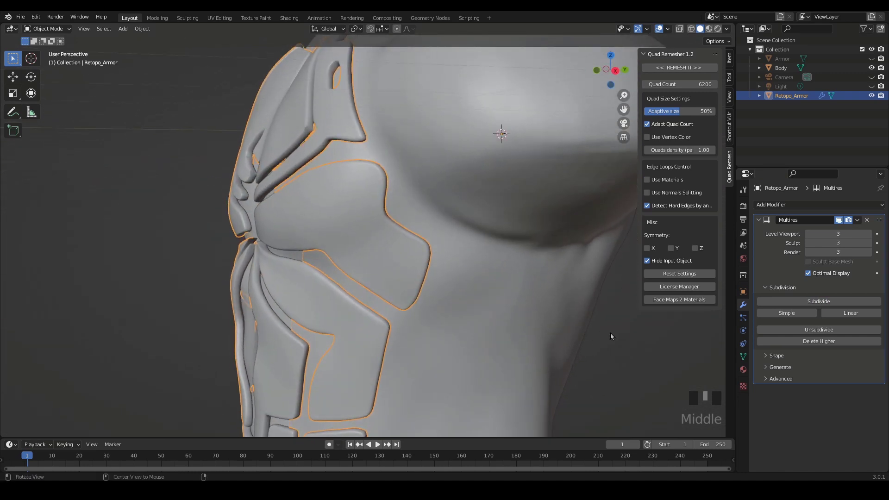
{"action": "left_click", "coordinate": [807, 299]}
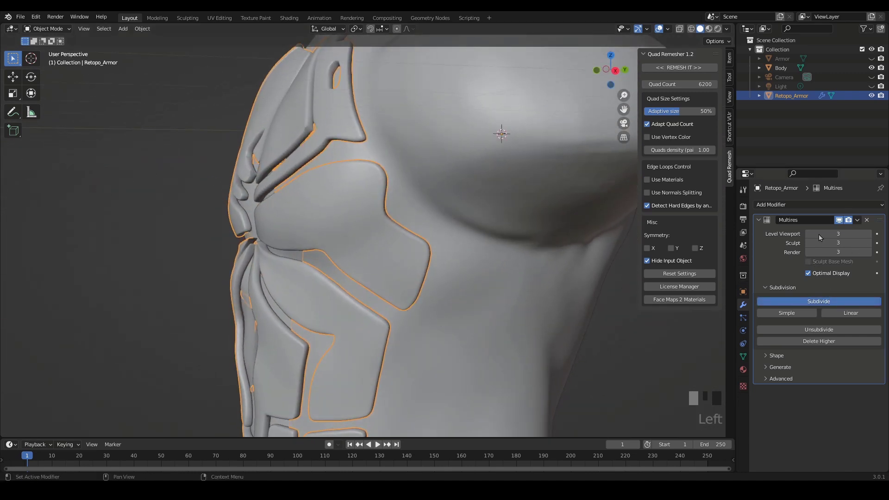
Step: Hide the sidebar and examine the armor panels' rounded edges around the chest from close up and from a distance
{"action": "middle_click_drag", "start_coordinate": [538, 289], "coordinate": [456, 338]}
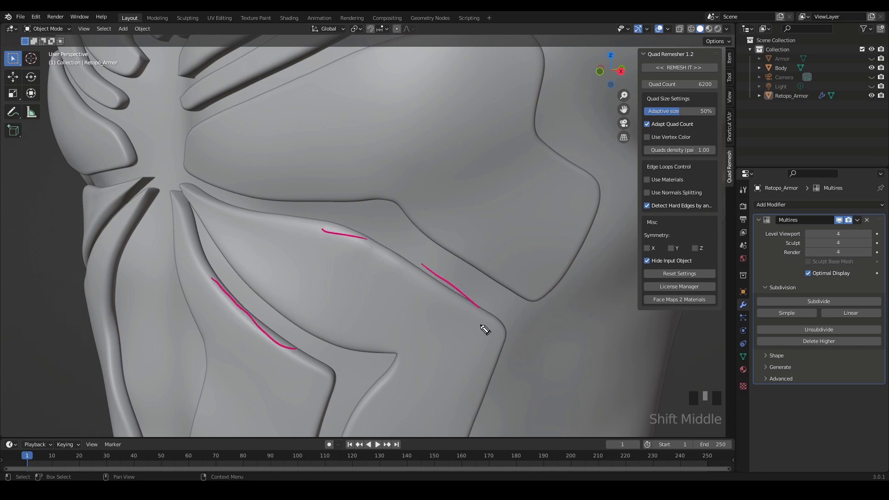
{"action": "left_click_drag", "start_coordinate": [391, 358], "coordinate": [401, 357]}
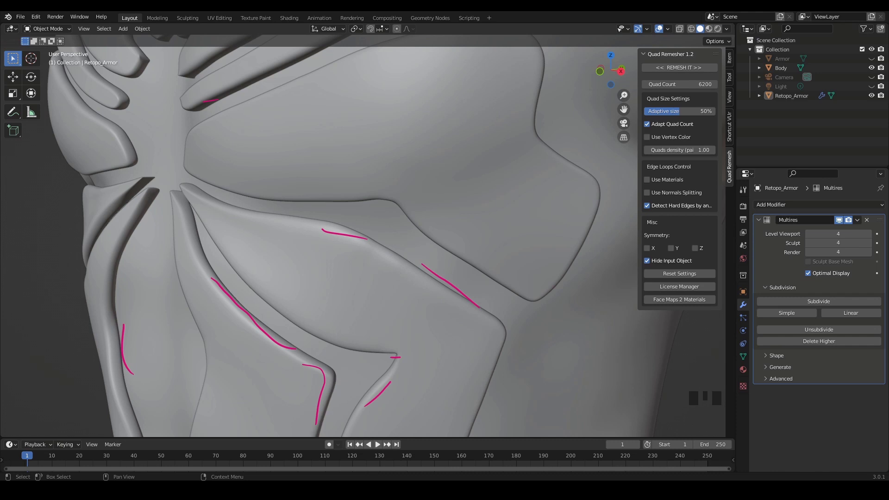
{"action": "left_click", "coordinate": [731, 61]}
{"action": "key", "text": "n"}
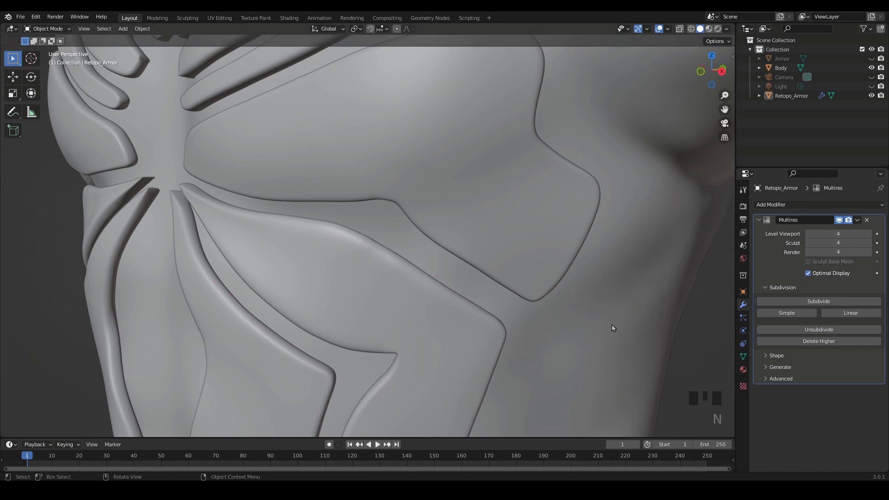
{"action": "middle_click_drag", "start_coordinate": [699, 338], "coordinate": [366, 226], "text": "ctrl"}
{"action": "middle_click_drag", "start_coordinate": [431, 279], "coordinate": [880, 160], "text": "ctrl"}
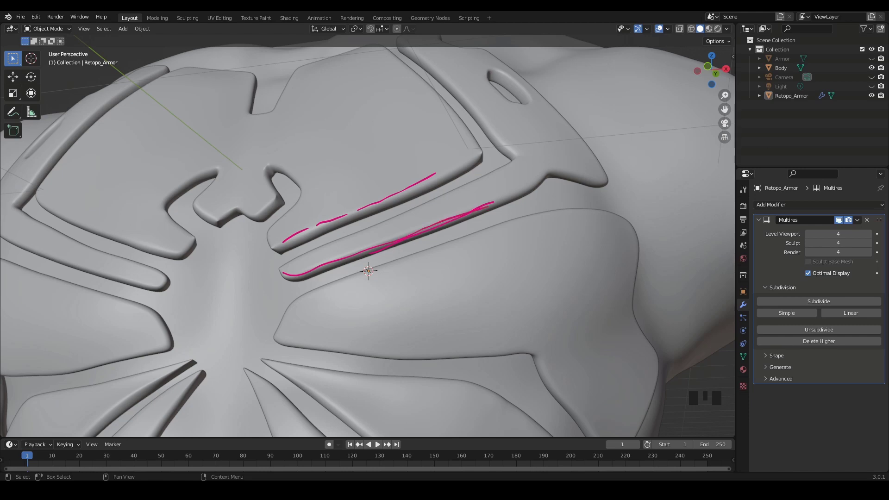
{"action": "scroll", "coordinate": [556, 253], "scroll_direction": "down", "scroll_amount": 7}
{"action": "mouse_move", "coordinate": [557, 252]}
{"action": "middle_mouse_down", "text": "shift"}
{"action": "mouse_move", "coordinate": [545, 240]}
{"action": "mouse_move", "coordinate": [547, 266]}
{"action": "mouse_move", "coordinate": [535, 266]}
{"action": "middle_mouse_up", "text": "shift"}
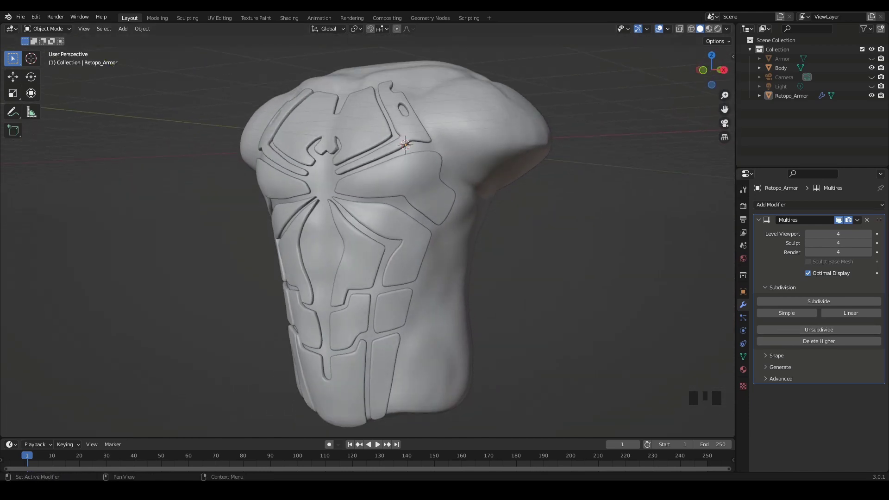
Step: Select the armor, enter Sculpt Mode, and set the Grab brush radius to 176 px near the upper chest panels
{"action": "left_click", "coordinate": [551, 279]}
{"action": "middle_click_drag", "start_coordinate": [552, 279], "coordinate": [461, 247]}
{"action": "left_click", "coordinate": [412, 246]}
{"action": "key", "text": "ctrl+Tab"}
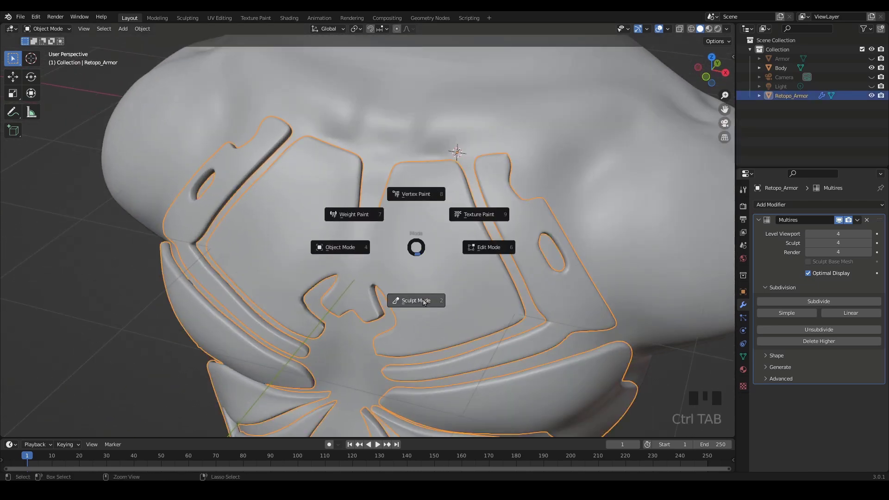
{"action": "left_click", "coordinate": [423, 290]}
{"action": "mouse_move", "coordinate": [421, 198]}
{"action": "middle_mouse_down"}
{"action": "mouse_move", "coordinate": [440, 234]}
{"action": "mouse_move", "coordinate": [500, 258]}
{"action": "mouse_move", "coordinate": [440, 294]}
{"action": "mouse_move", "coordinate": [407, 255]}
{"action": "mouse_move", "coordinate": [452, 298]}
{"action": "mouse_move", "coordinate": [472, 294]}
{"action": "mouse_move", "coordinate": [460, 274]}
{"action": "mouse_move", "coordinate": [407, 238]}
{"action": "middle_mouse_up"}
{"action": "key", "text": "f"}
{"action": "left_click", "coordinate": [423, 292]}
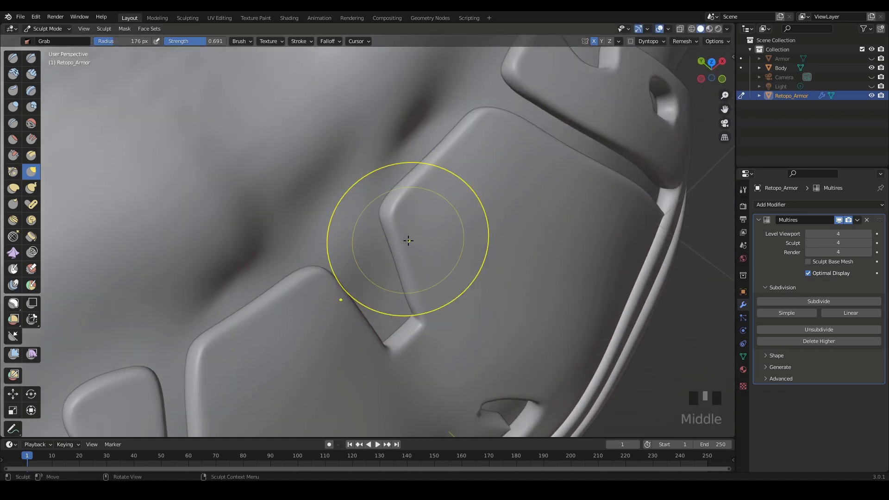
Step: Try flattening the upper chest panel's rounded edge and corner with the Scrape/Peaks brush at 74 px radius, and undo the strokes
{"action": "left_click", "coordinate": [13, 156]}
{"action": "mouse_move", "coordinate": [481, 218]}
{"action": "middle_mouse_down"}
{"action": "mouse_move", "coordinate": [500, 194]}
{"action": "mouse_move", "coordinate": [468, 213]}
{"action": "mouse_move", "coordinate": [441, 212]}
{"action": "mouse_move", "coordinate": [457, 239]}
{"action": "middle_mouse_up"}
{"action": "key", "text": "f"}
{"action": "left_click", "coordinate": [420, 215]}
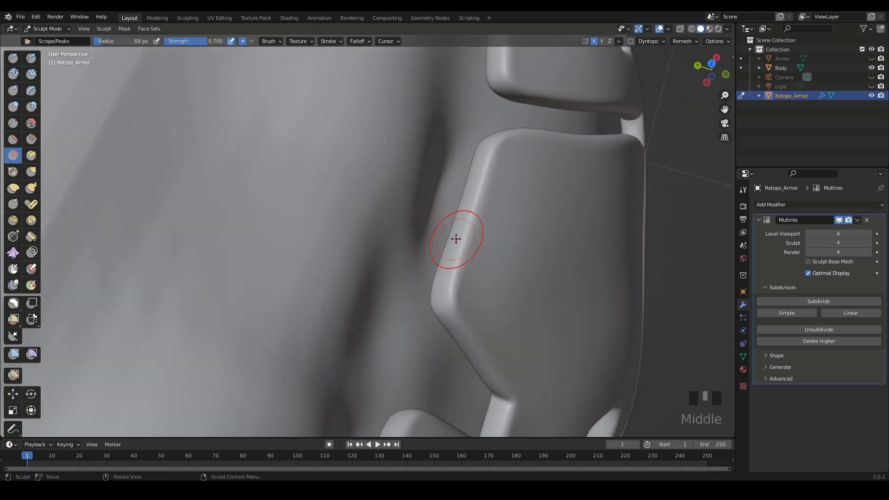
{"action": "key", "text": "f"}
{"action": "left_click", "coordinate": [454, 244]}
{"action": "left_click_drag", "start_coordinate": [454, 244], "coordinate": [449, 255]}
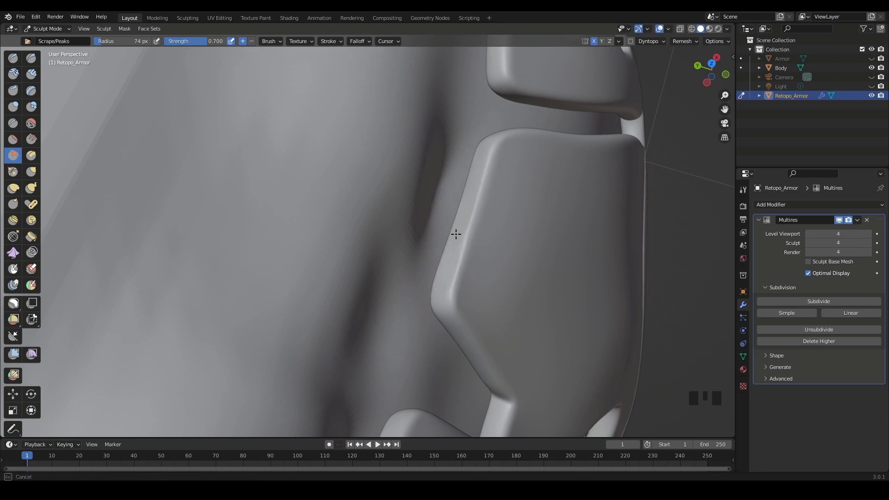
{"action": "left_click_drag", "start_coordinate": [456, 234], "coordinate": [452, 254]}
{"action": "middle_click_drag", "start_coordinate": [452, 254], "coordinate": [417, 228]}
{"action": "left_click_drag", "start_coordinate": [334, 125], "coordinate": [341, 139]}
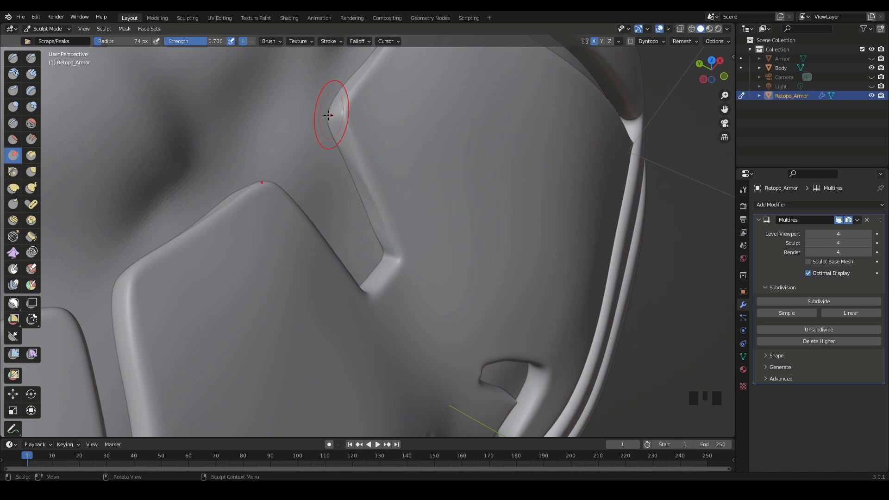
{"action": "key", "text": "ctrl+z"}
{"action": "key", "text": "ctrl+z"}
Step: Switch to the Pinch/Magnify brush and set its radius to 54 px near the upper chest panel's edge
{"action": "middle_click_drag", "start_coordinate": [482, 143], "coordinate": [407, 260]}
{"action": "middle_click_drag", "start_coordinate": [408, 259], "coordinate": [440, 278], "text": "shift"}
{"action": "middle_click_drag", "start_coordinate": [440, 278], "coordinate": [2, 169]}
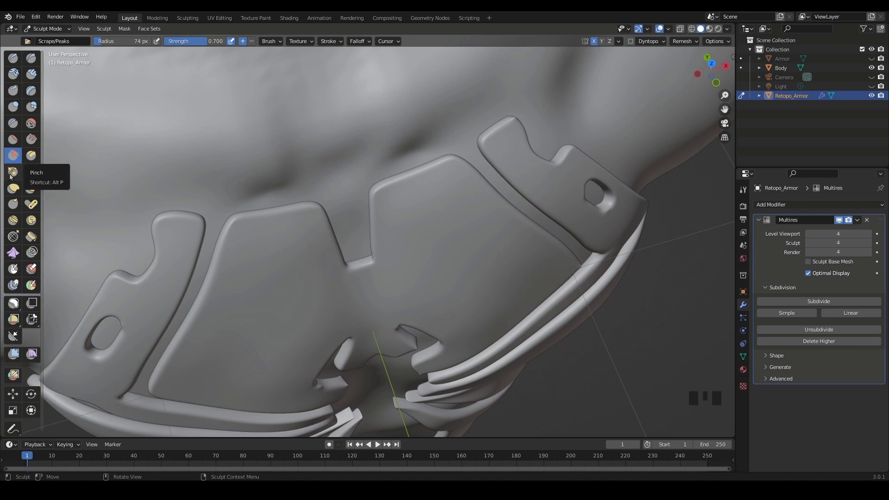
{"action": "left_click", "coordinate": [11, 175]}
{"action": "middle_click_drag", "start_coordinate": [508, 208], "coordinate": [440, 236]}
{"action": "mouse_move", "coordinate": [440, 236]}
{"action": "middle_mouse_down", "text": "ctrl"}
{"action": "mouse_move", "coordinate": [468, 313]}
{"action": "mouse_move", "coordinate": [475, 254]}
{"action": "mouse_move", "coordinate": [479, 292]}
{"action": "mouse_move", "coordinate": [490, 276]}
{"action": "mouse_move", "coordinate": [488, 240]}
{"action": "middle_mouse_up", "text": "ctrl"}
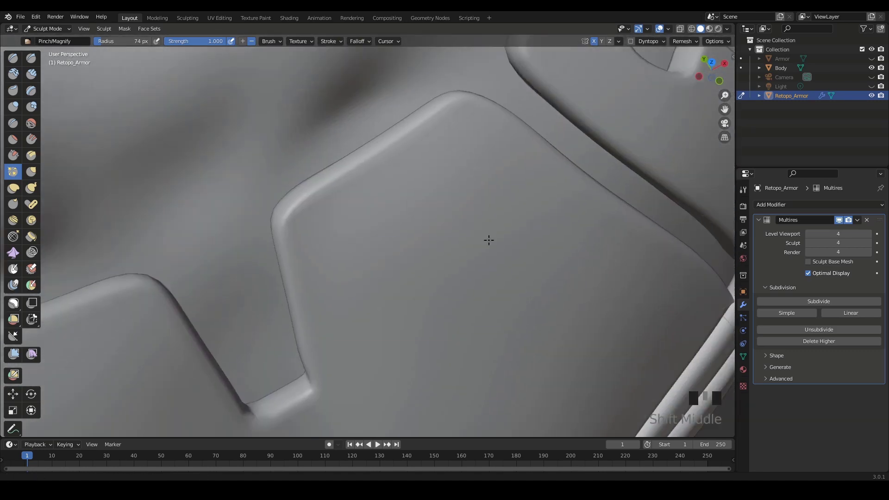
{"action": "key", "text": "f"}
{"action": "left_click", "coordinate": [331, 197]}
{"action": "mouse_move", "coordinate": [331, 197]}
{"action": "middle_mouse_down", "text": "shift"}
{"action": "mouse_move", "coordinate": [471, 251]}
{"action": "mouse_move", "coordinate": [460, 199]}
{"action": "middle_mouse_up", "text": "shift"}
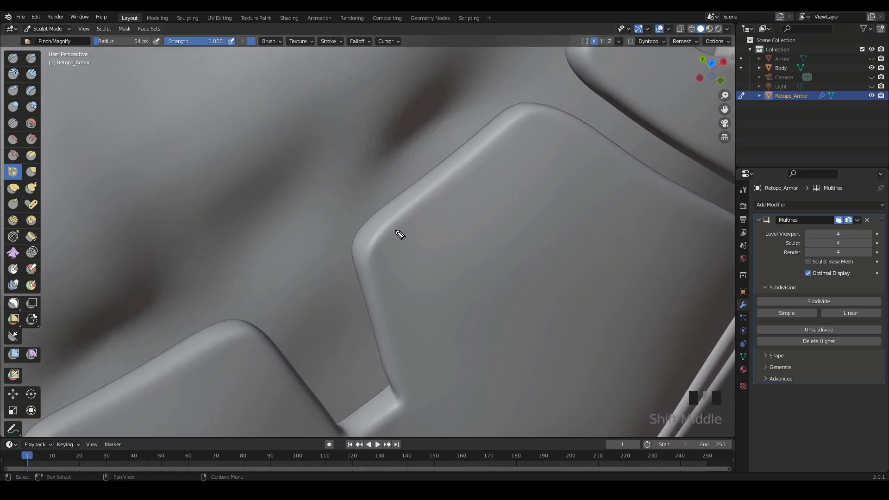
{"action": "left_click_drag", "start_coordinate": [384, 219], "coordinate": [434, 179]}
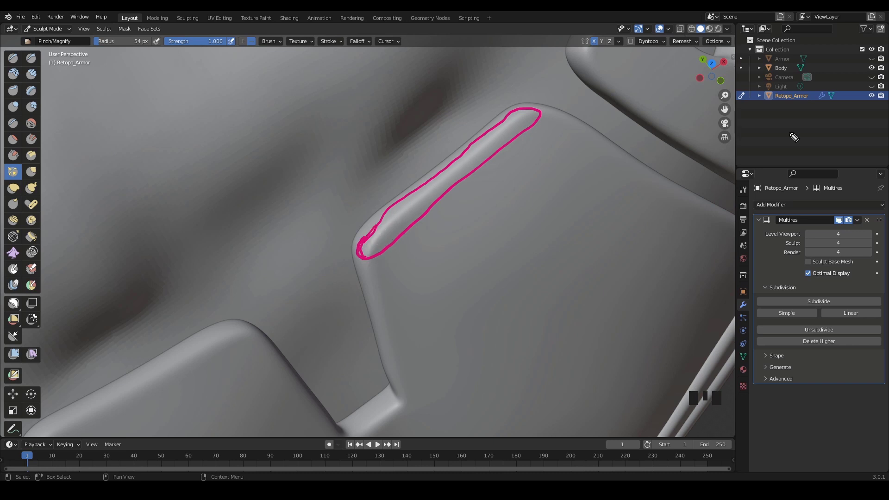
{"action": "key", "text": "shift+F9"}
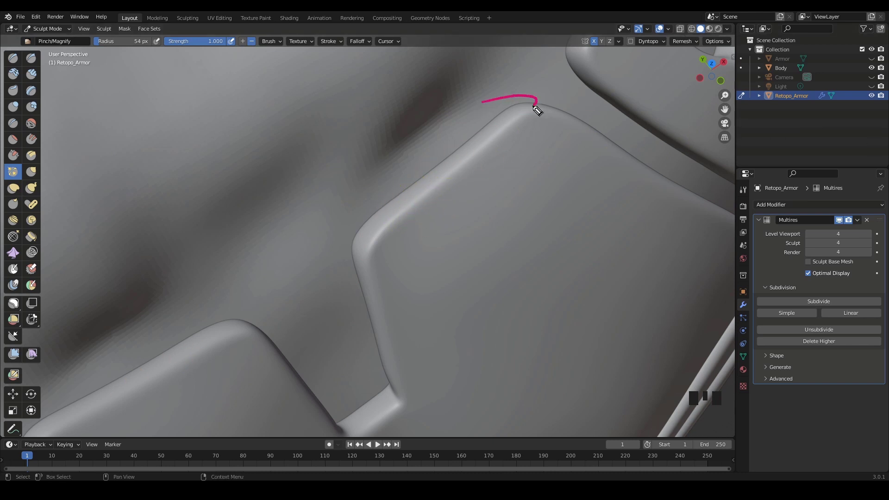
{"action": "left_click_drag", "start_coordinate": [399, 218], "coordinate": [491, 114]}
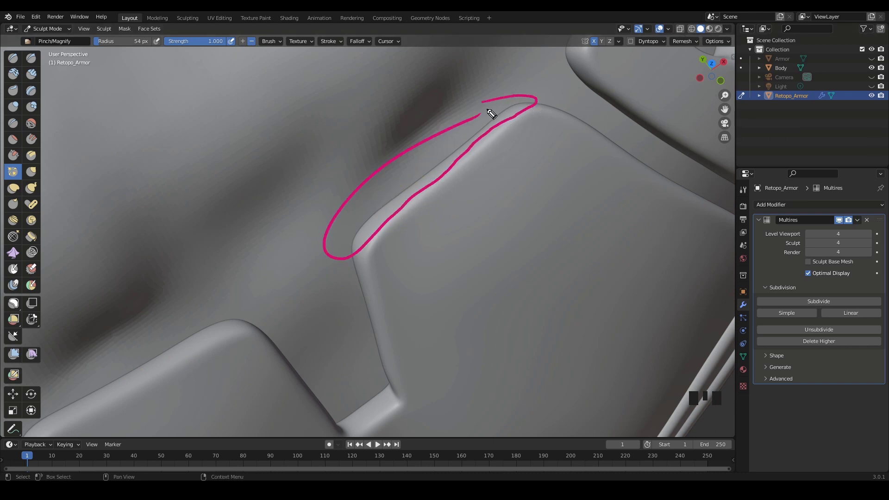
{"action": "key", "text": "shift+F9"}
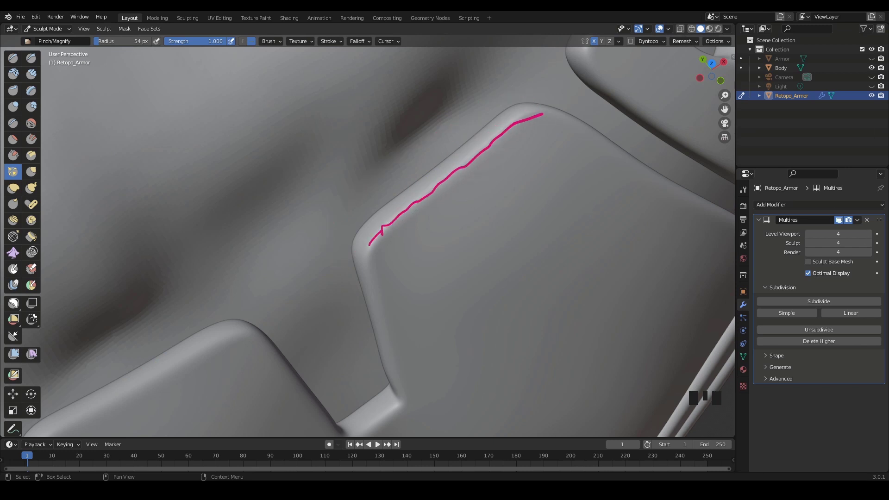
{"action": "key", "text": "shift+F9"}
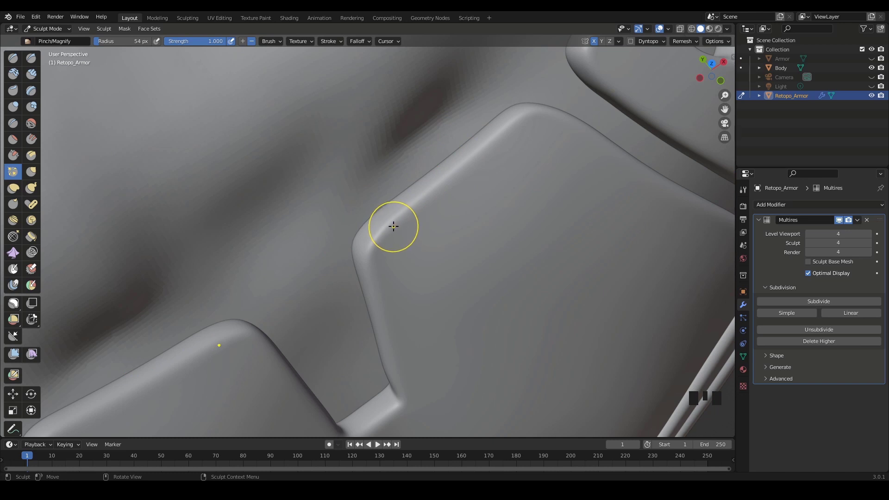
Step: Set the Pinch/Magnify brush radius to 35 px and its stroke method to Curve
{"action": "left_click", "coordinate": [394, 226]}
{"action": "key", "text": "f"}
{"action": "left_click", "coordinate": [389, 235]}
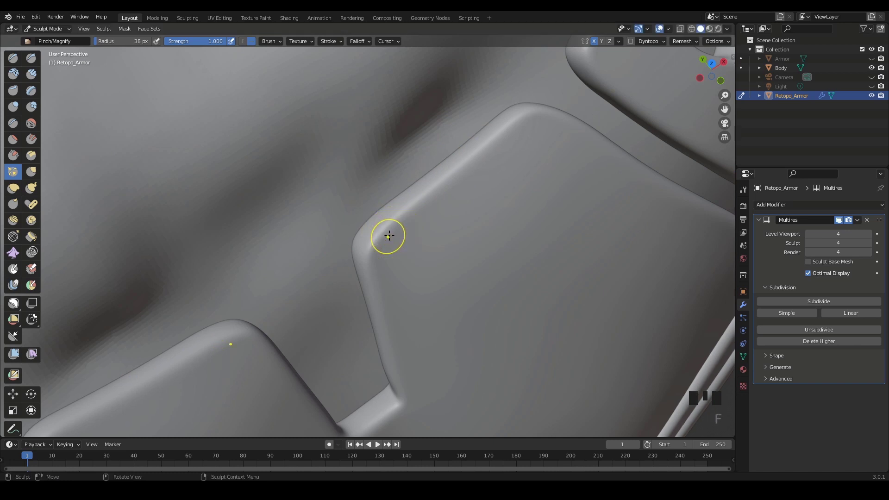
{"action": "key", "text": "f"}
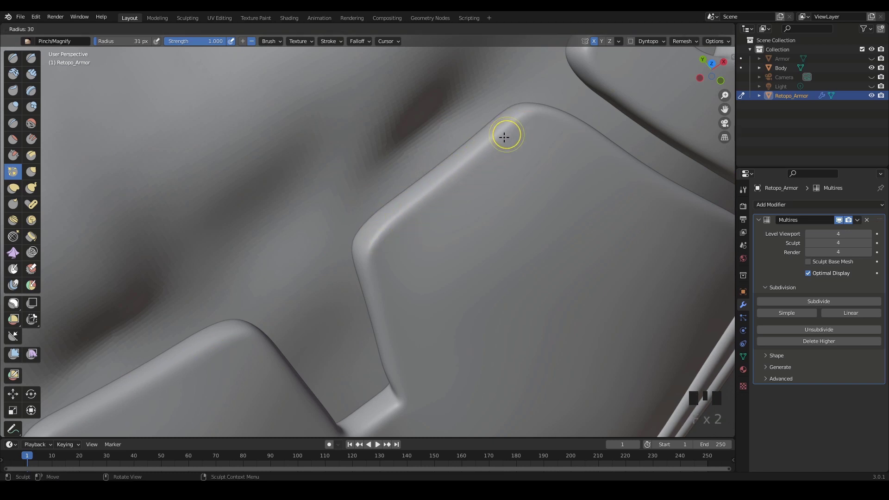
{"action": "left_click", "coordinate": [498, 137]}
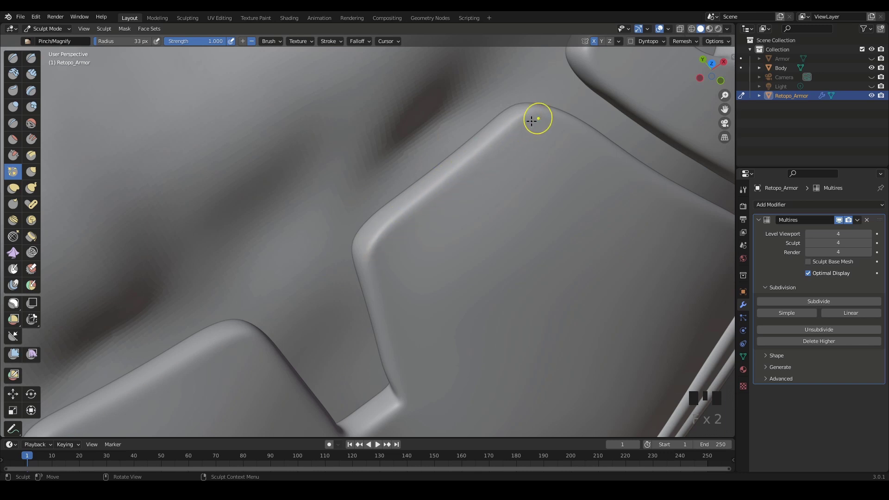
{"action": "key", "text": "f"}
{"action": "left_click", "coordinate": [511, 132]}
{"action": "key", "text": "f"}
{"action": "left_click", "coordinate": [514, 129]}
{"action": "key", "text": "e"}
{"action": "key", "text": "e"}
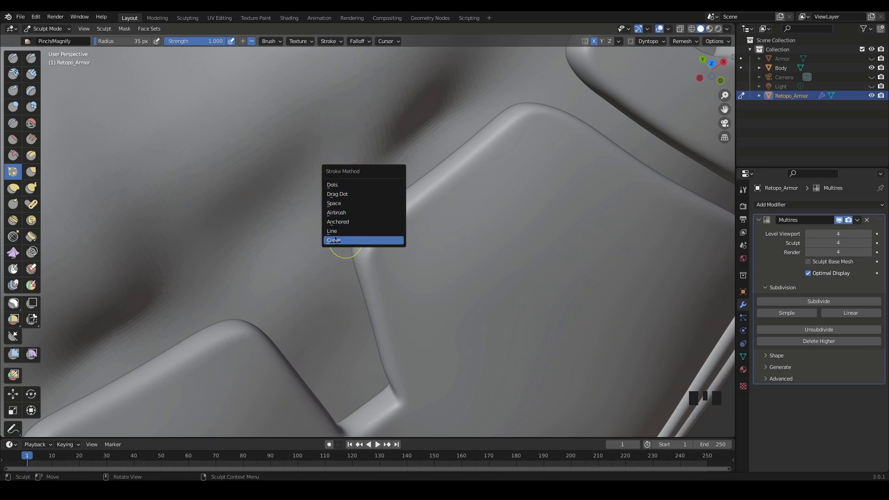
{"action": "left_click", "coordinate": [345, 241]}
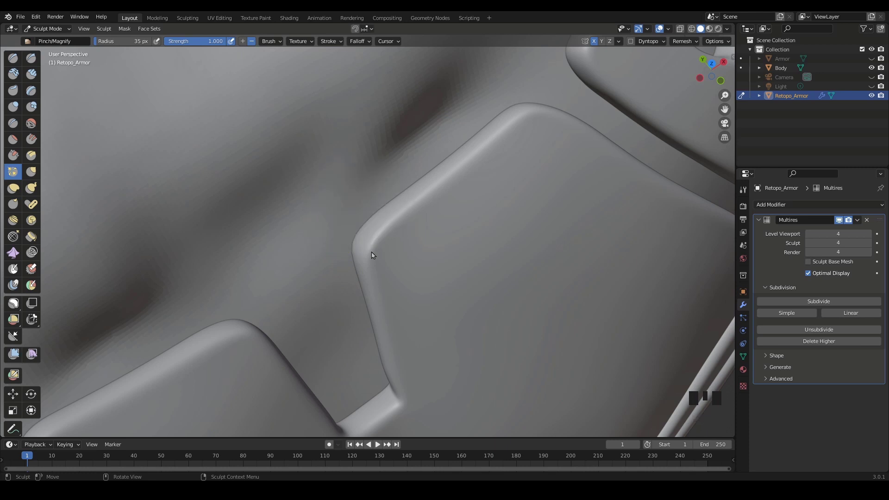
Step: Lay out a long winding practice stroke curve with smooth and sharp points across the upper chest panel
{"action": "key", "text": "ctrl"}
{"action": "right_click", "coordinate": [368, 248], "text": "ctrl"}
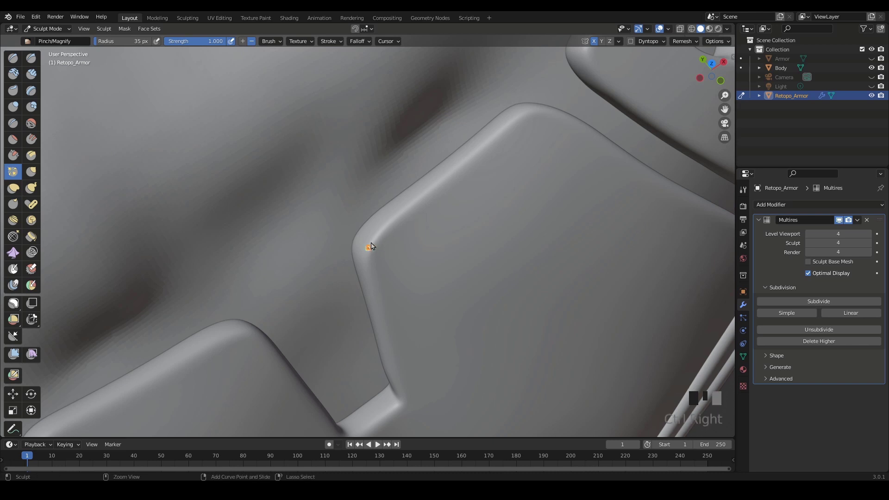
{"action": "mouse_move", "coordinate": [415, 207]}
{"action": "right_mouse_down", "text": "ctrl"}
{"action": "mouse_move", "coordinate": [437, 183]}
{"action": "mouse_move", "coordinate": [478, 179]}
{"action": "right_mouse_up", "text": "ctrl"}
{"action": "right_click_drag", "start_coordinate": [503, 229], "coordinate": [529, 236], "text": "ctrl"}
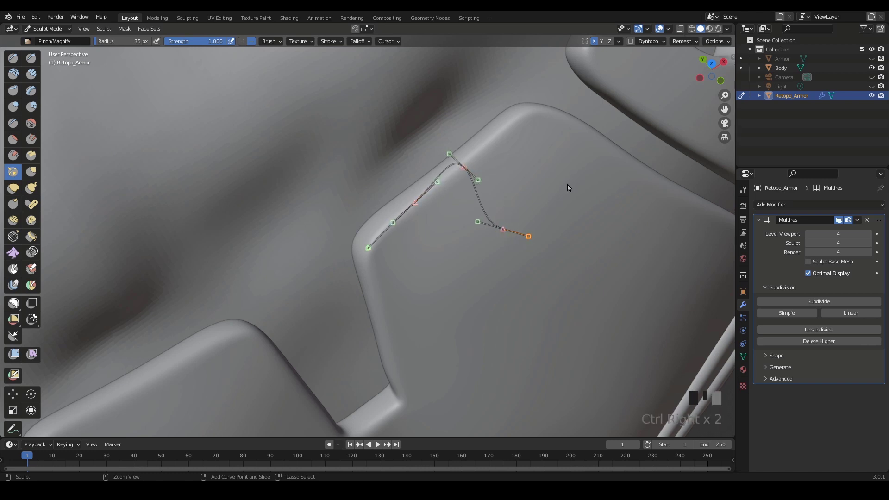
{"action": "right_click_drag", "start_coordinate": [567, 184], "coordinate": [591, 188], "text": "ctrl"}
{"action": "right_click_drag", "start_coordinate": [612, 234], "coordinate": [611, 237], "text": "ctrl"}
{"action": "right_click_drag", "start_coordinate": [543, 276], "coordinate": [523, 278], "text": "ctrl"}
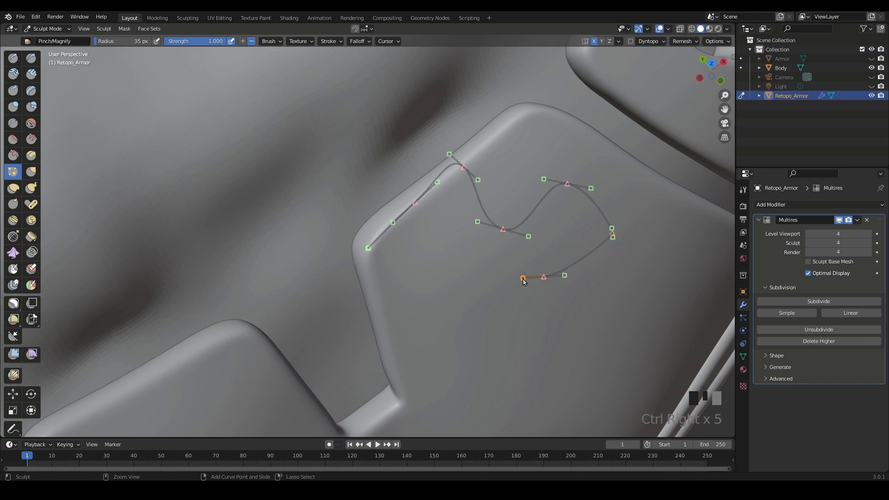
{"action": "right_click_drag", "start_coordinate": [503, 323], "coordinate": [529, 328], "text": "ctrl"}
{"action": "right_click_drag", "start_coordinate": [625, 273], "coordinate": [636, 279], "text": "ctrl"}
{"action": "right_click_drag", "start_coordinate": [623, 325], "coordinate": [616, 339], "text": "ctrl"}
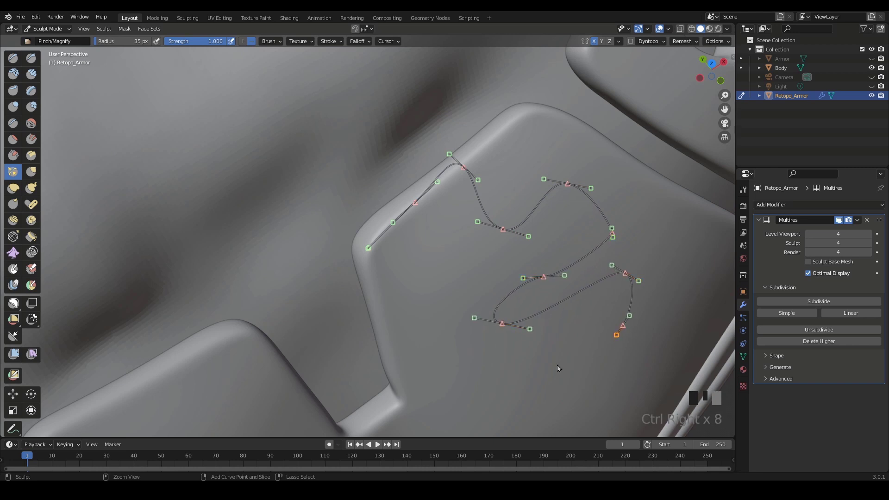
{"action": "right_click_drag", "start_coordinate": [513, 349], "coordinate": [514, 351], "text": "ctrl"}
{"action": "right_click_drag", "start_coordinate": [531, 388], "coordinate": [530, 391], "text": "ctrl"}
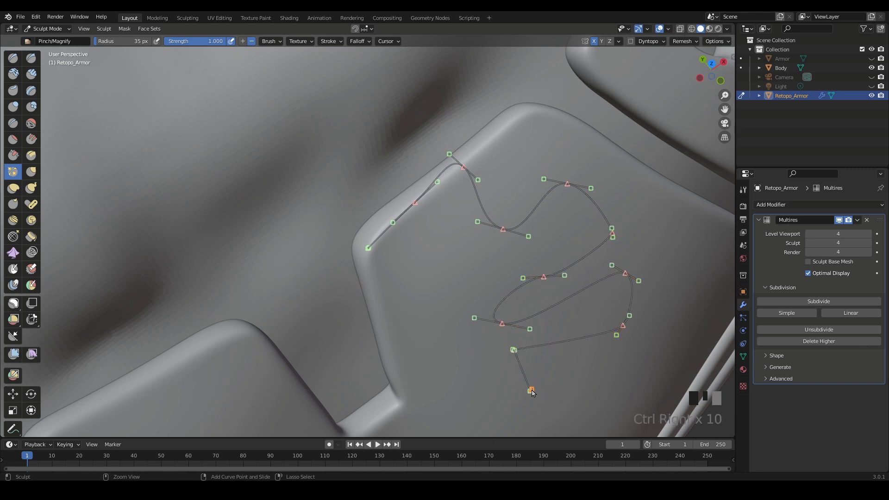
{"action": "right_click_drag", "start_coordinate": [587, 367], "coordinate": [593, 365], "text": "ctrl"}
{"action": "right_click_drag", "start_coordinate": [593, 402], "coordinate": [593, 404], "text": "ctrl"}
{"action": "right_click_drag", "start_coordinate": [491, 418], "coordinate": [493, 416], "text": "ctrl"}
{"action": "right_click_drag", "start_coordinate": [434, 318], "coordinate": [436, 318], "text": "ctrl"}
{"action": "right_click_drag", "start_coordinate": [469, 274], "coordinate": [471, 273], "text": "ctrl"}
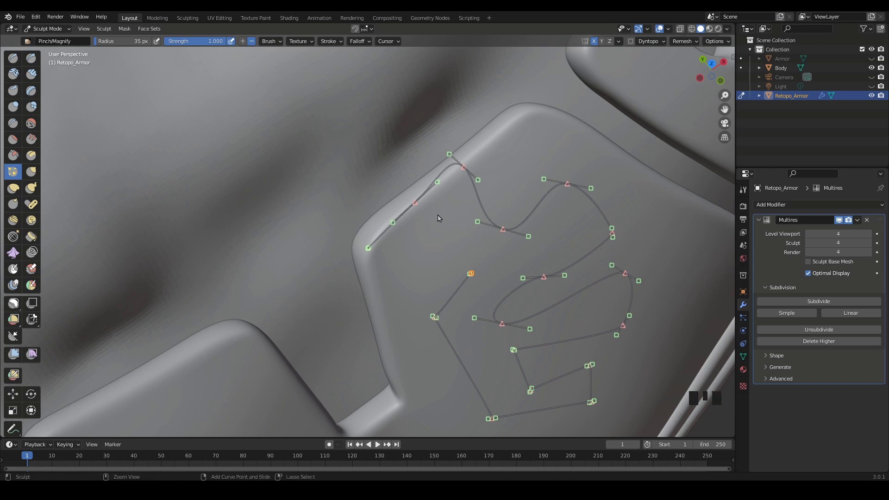
{"action": "right_click_drag", "start_coordinate": [459, 241], "coordinate": [433, 263], "text": "ctrl"}
{"action": "right_click_drag", "start_coordinate": [416, 302], "coordinate": [415, 303], "text": "ctrl"}
{"action": "right_click_drag", "start_coordinate": [410, 346], "coordinate": [411, 347], "text": "ctrl"}
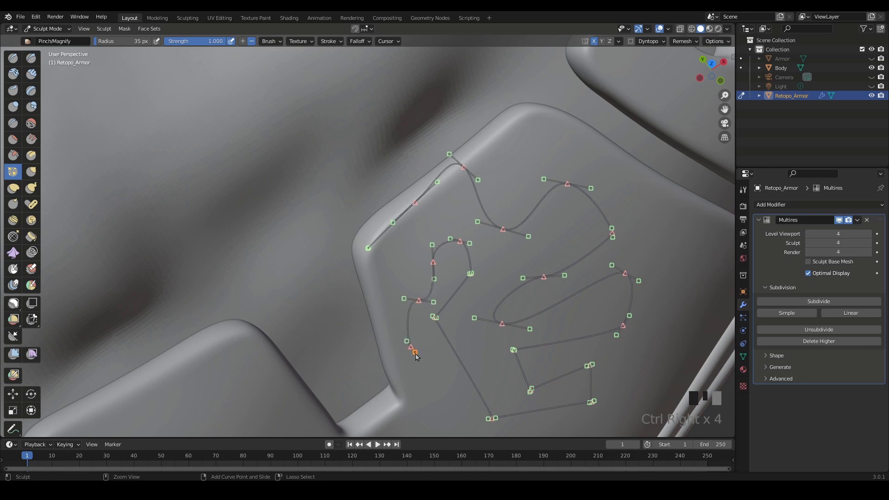
{"action": "right_click_drag", "start_coordinate": [412, 377], "coordinate": [411, 378], "text": "ctrl"}
{"action": "right_click_drag", "start_coordinate": [381, 312], "coordinate": [379, 301], "text": "ctrl"}
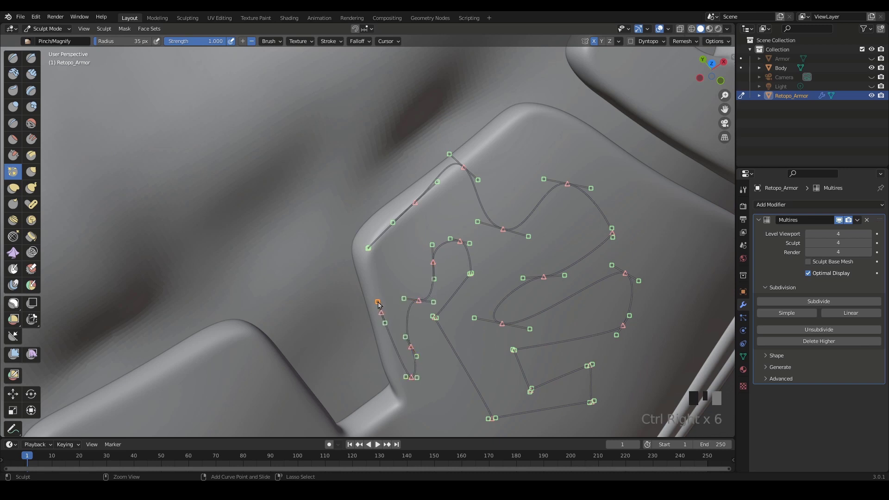
{"action": "mouse_move", "coordinate": [411, 265]}
{"action": "right_mouse_down", "text": "ctrl"}
{"action": "mouse_move", "coordinate": [409, 241]}
{"action": "mouse_move", "coordinate": [387, 260]}
{"action": "right_mouse_up", "text": "ctrl"}
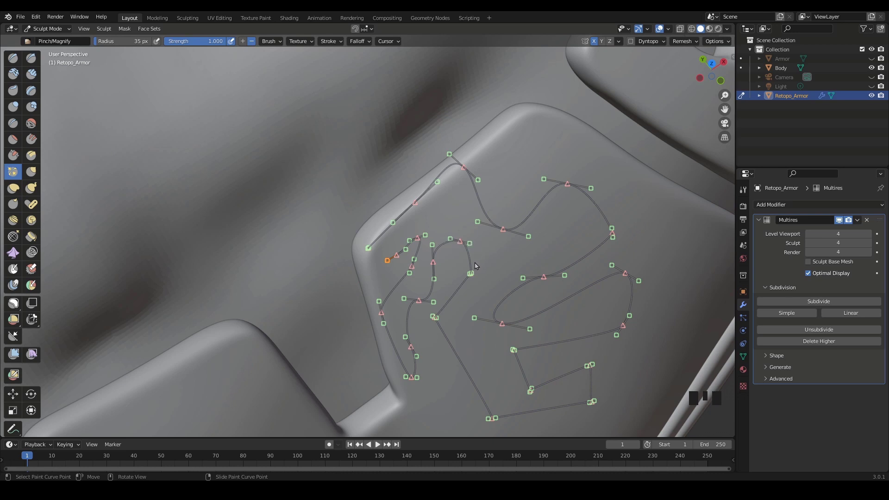
Step: Select all points of the winding practice curve and delete them
{"action": "key", "text": "a"}
{"action": "key", "text": "a"}
{"action": "key", "text": "a"}
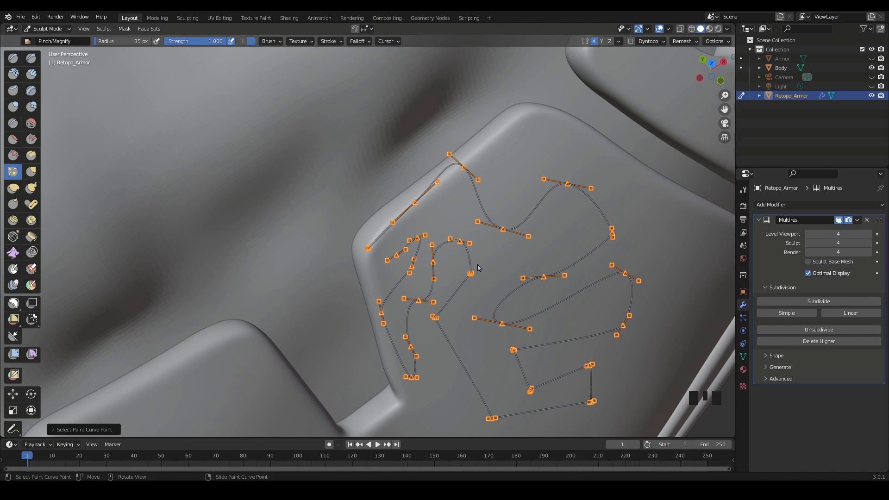
{"action": "key", "text": "x"}
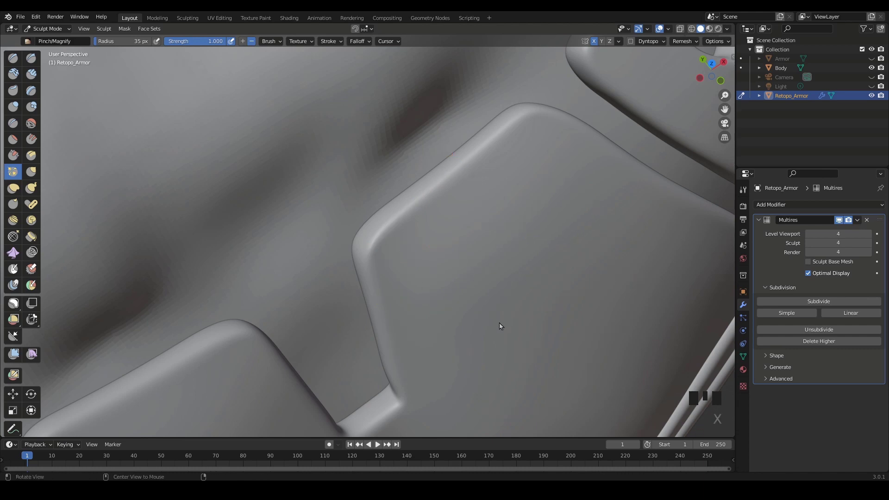
Step: Try sharpening the chest panel's upper edge by placing a three-point stroke curve along it and applying the pinch twice
{"action": "middle_click_drag", "start_coordinate": [499, 325], "coordinate": [528, 339]}
{"action": "key", "text": "KP_Decimal"}
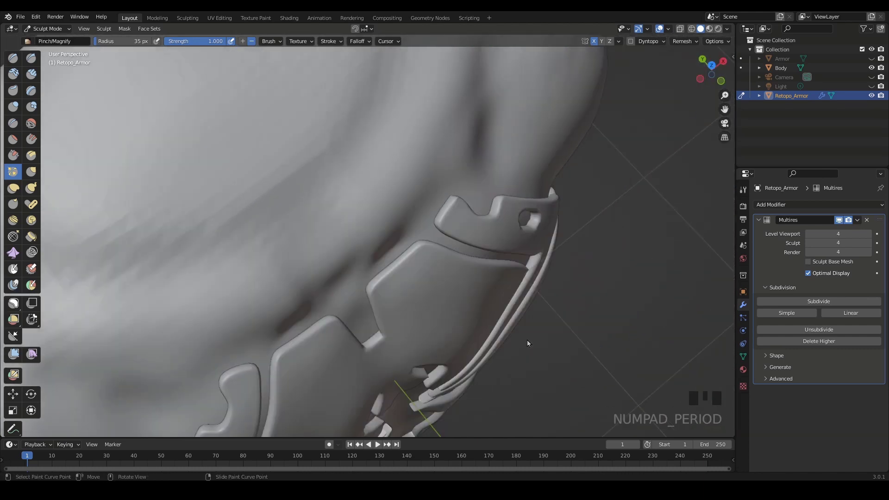
{"action": "middle_click_drag", "start_coordinate": [434, 244], "coordinate": [403, 255]}
{"action": "middle_click_drag", "start_coordinate": [403, 255], "coordinate": [411, 273], "text": "ctrl"}
{"action": "middle_click_drag", "start_coordinate": [410, 273], "coordinate": [407, 248]}
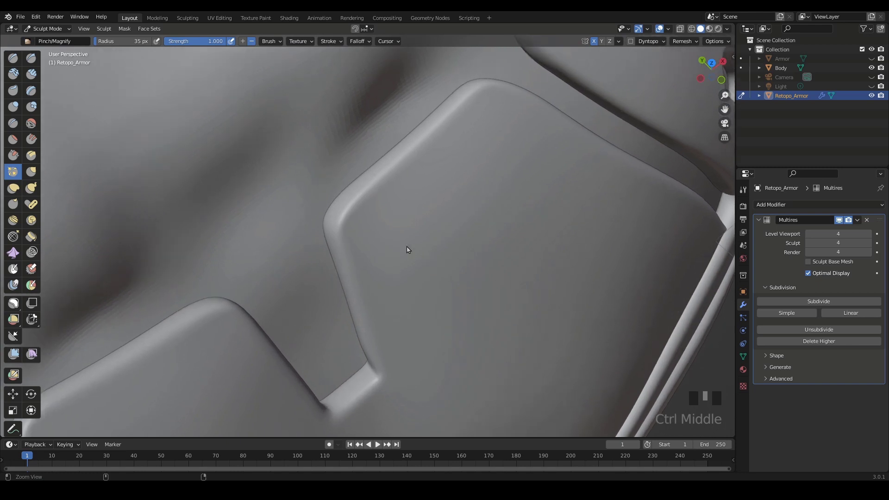
{"action": "right_click", "coordinate": [338, 225], "text": "ctrl"}
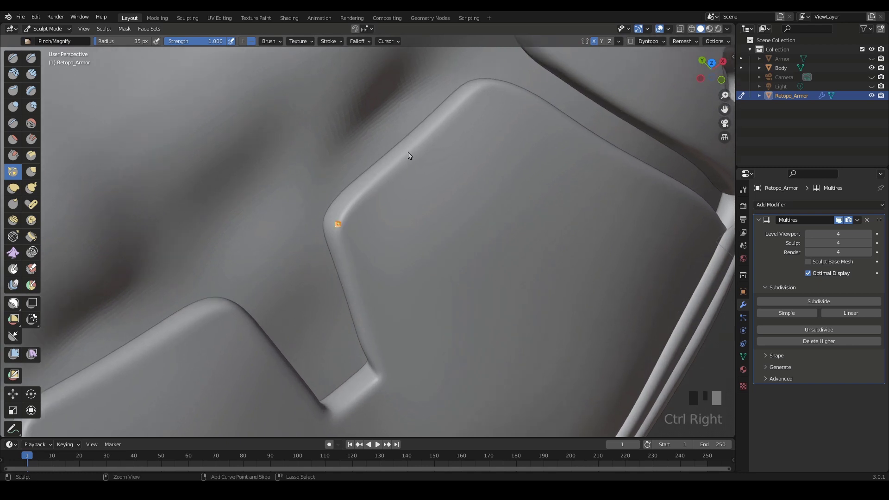
{"action": "right_click_drag", "start_coordinate": [407, 153], "coordinate": [433, 131], "text": "ctrl"}
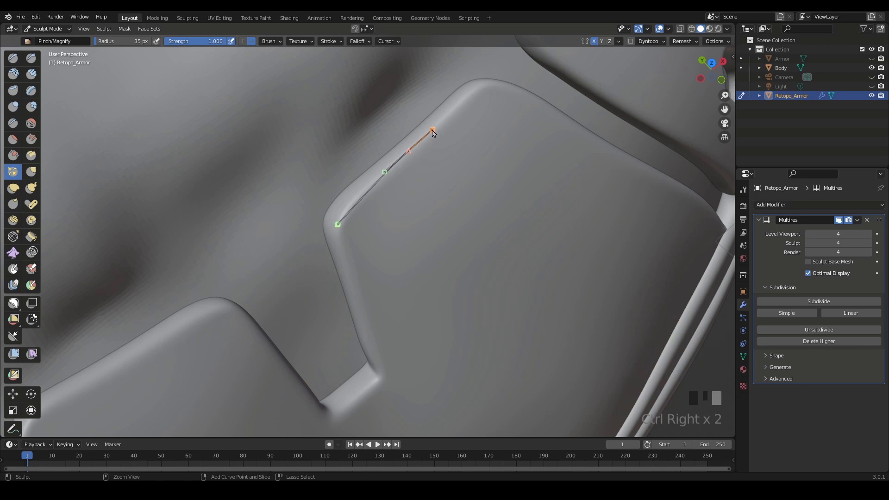
{"action": "right_click", "coordinate": [486, 88], "text": "ctrl"}
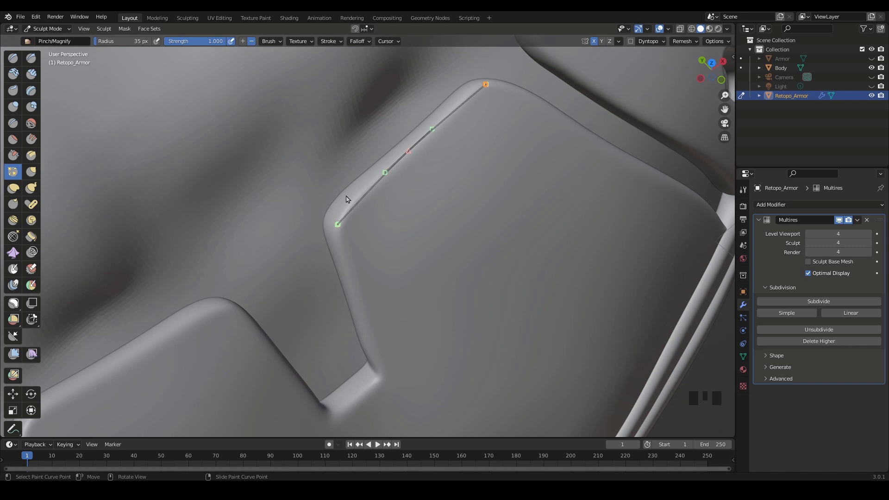
{"action": "key", "text": "Return"}
{"action": "key", "text": "Return"}
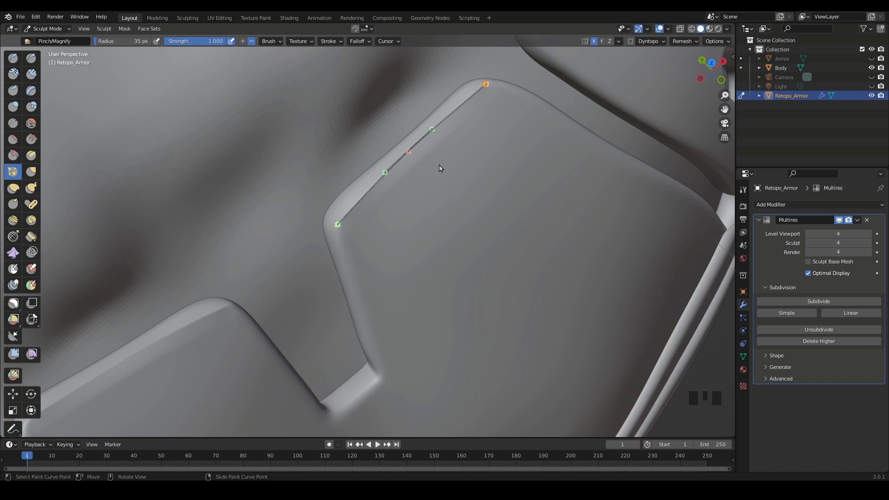
Step: Select all points of the stroke curve on the panel's upper edge and delete them
{"action": "key", "text": "a"}
{"action": "key", "text": "a"}
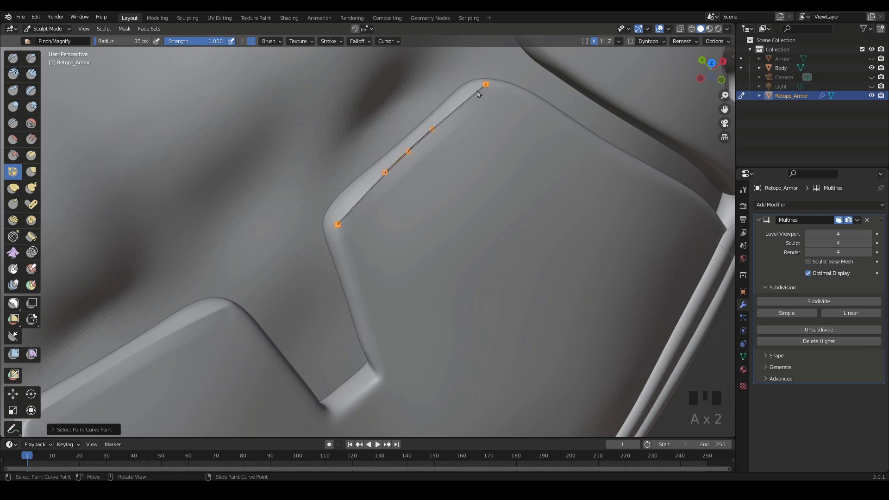
{"action": "key", "text": "x"}
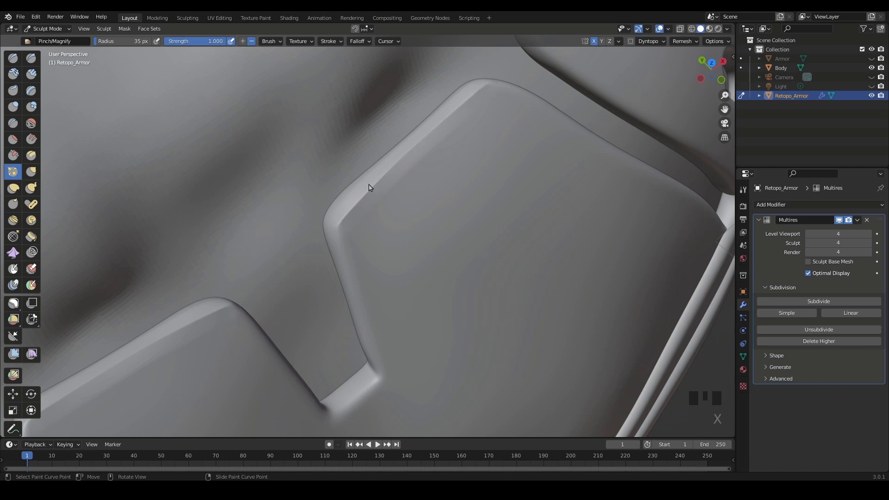
Step: Undo the curve deletion, the pinch strokes and the curve points placed along the chest panel's upper edge
{"action": "mouse_move", "coordinate": [462, 157]}
{"action": "middle_mouse_down"}
{"action": "mouse_move", "coordinate": [518, 192]}
{"action": "mouse_move", "coordinate": [554, 175]}
{"action": "mouse_move", "coordinate": [528, 171]}
{"action": "mouse_move", "coordinate": [492, 215]}
{"action": "mouse_move", "coordinate": [494, 193]}
{"action": "middle_mouse_up"}
{"action": "key", "text": "ctrl+z"}
{"action": "key", "text": "ctrl+z"}
{"action": "key", "text": "ctrl+z"}
{"action": "key", "text": "ctrl+z"}
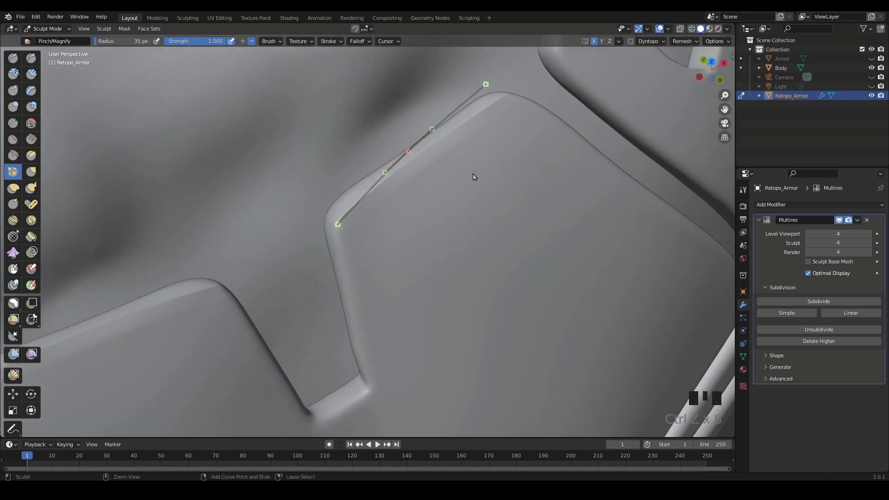
{"action": "key", "text": "ctrl+z"}
{"action": "key", "text": "ctrl+z"}
{"action": "key", "text": "ctrl+z"}
{"action": "key", "text": "ctrl+z"}
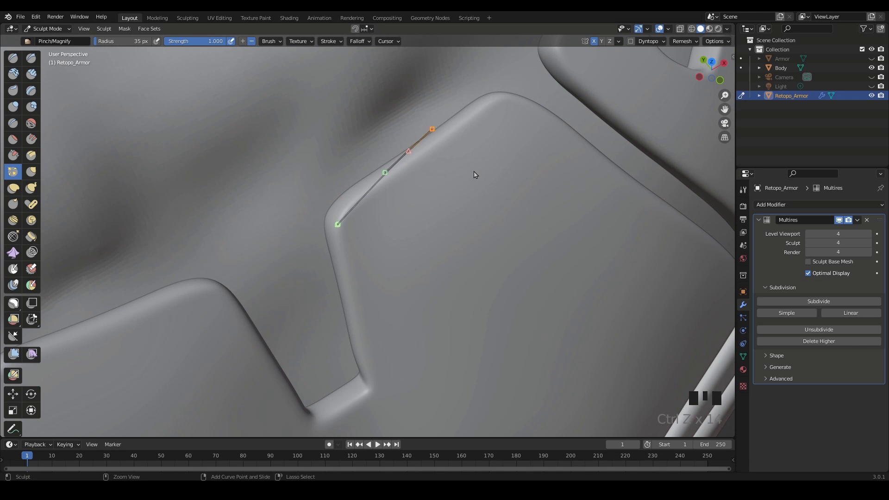
{"action": "key", "text": "ctrl+z"}
{"action": "key", "text": "ctrl+z"}
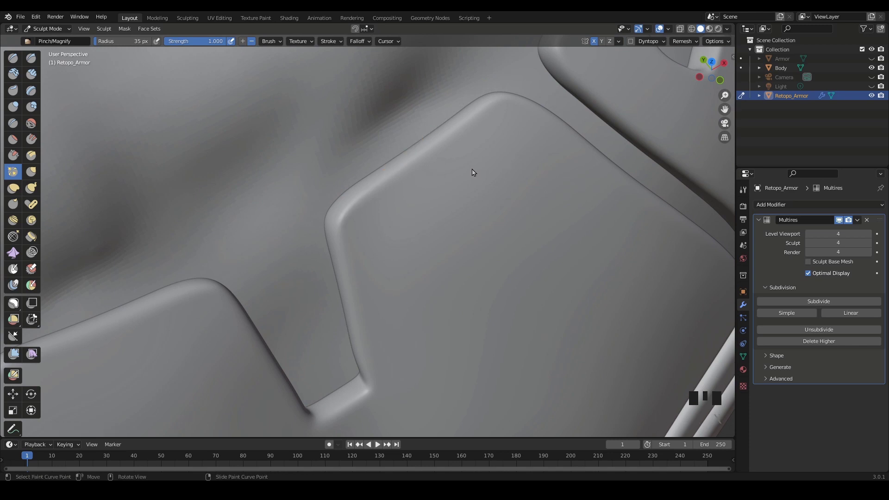
Step: Set the Pinch/Magnify brush radius to 50 px
{"action": "middle_click_drag", "start_coordinate": [486, 193], "coordinate": [433, 193]}
{"action": "key", "text": "f"}
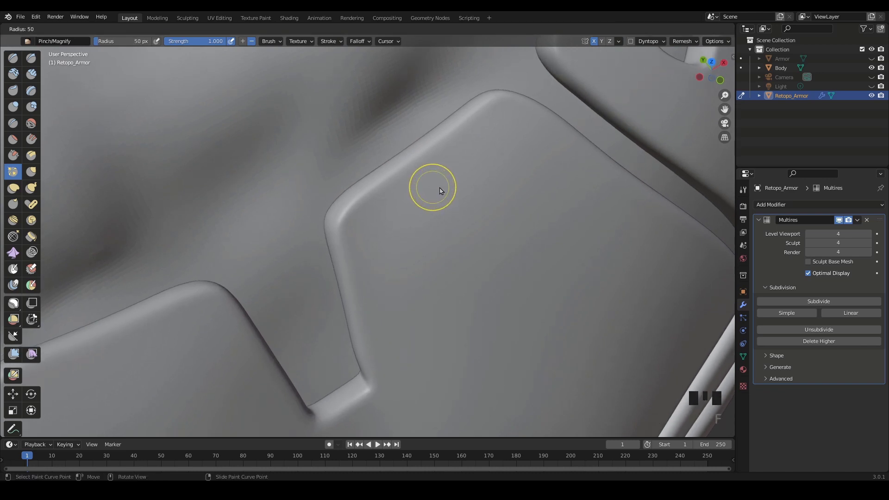
{"action": "left_click", "coordinate": [438, 190]}
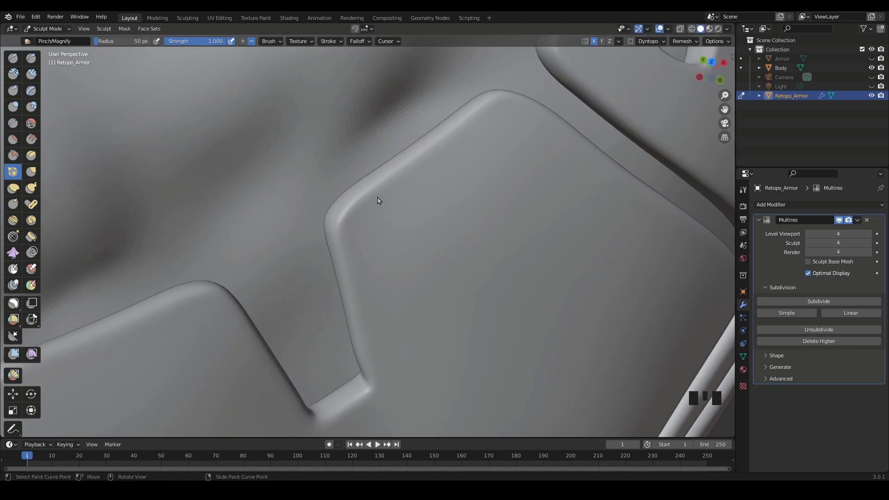
Step: Sharpen the chest panel's upper edge by applying the pinch twice along a stroke curve placed on it, and delete the curve points
{"action": "mouse_move", "coordinate": [379, 199]}
{"action": "middle_mouse_down"}
{"action": "mouse_move", "coordinate": [422, 206]}
{"action": "mouse_move", "coordinate": [415, 201]}
{"action": "middle_mouse_up"}
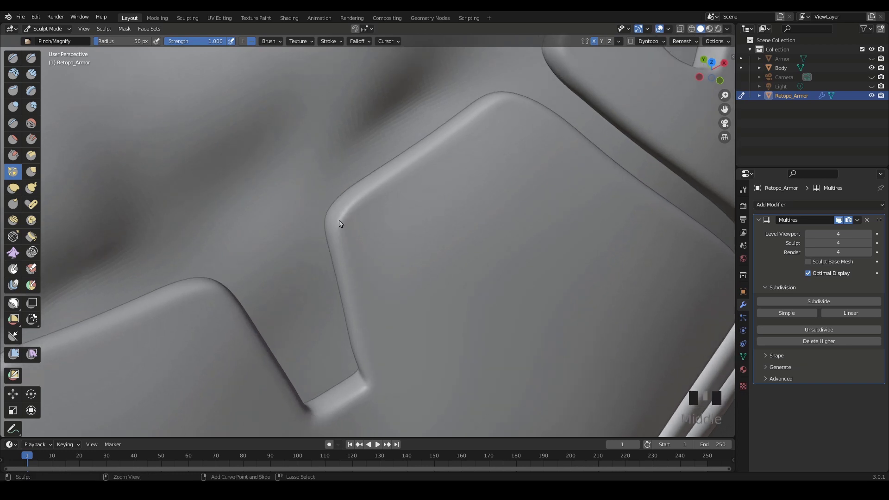
{"action": "mouse_move", "coordinate": [337, 221]}
{"action": "right_mouse_down", "text": "ctrl"}
{"action": "mouse_move", "coordinate": [435, 159]}
{"action": "mouse_move", "coordinate": [497, 105]}
{"action": "right_mouse_up", "text": "ctrl"}
{"action": "right_click_drag", "start_coordinate": [393, 172], "coordinate": [426, 149], "text": "ctrl"}
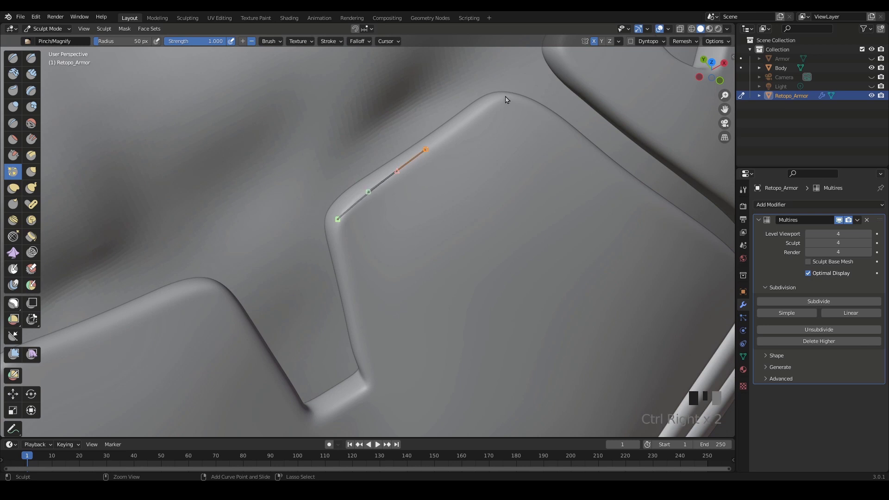
{"action": "right_click", "coordinate": [505, 96], "text": "ctrl"}
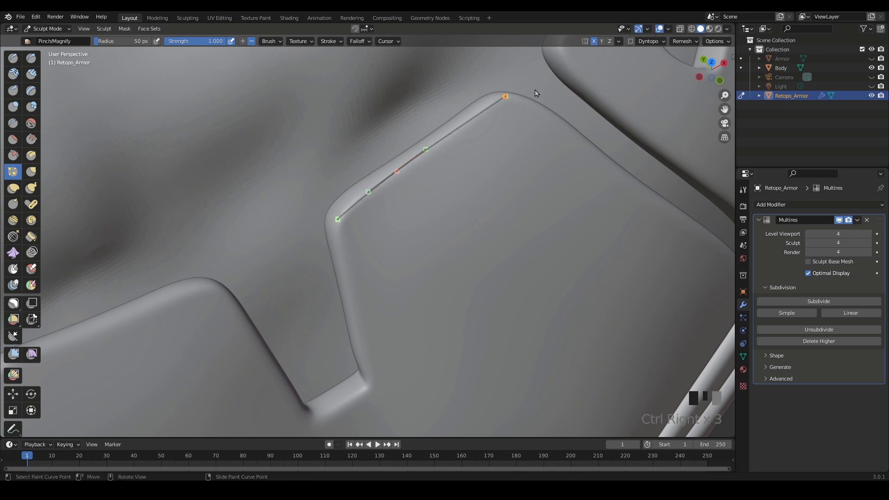
{"action": "key", "text": "Return"}
{"action": "key", "text": "Return"}
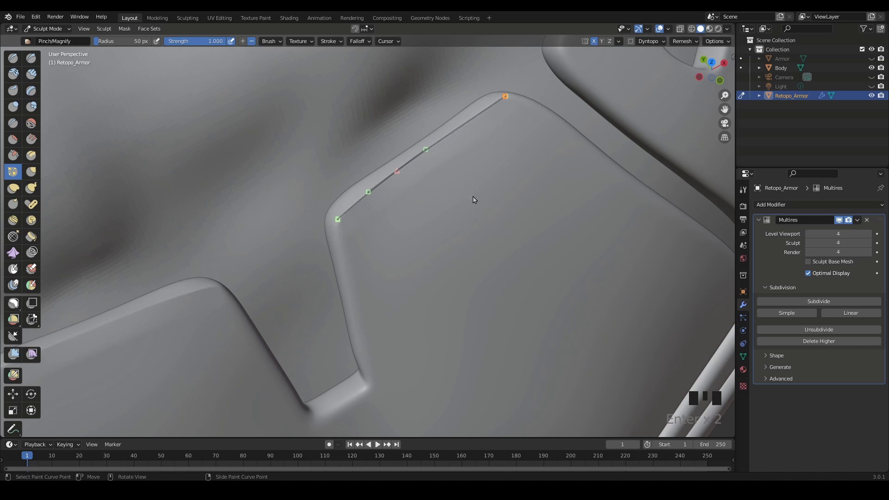
{"action": "key", "text": "a"}
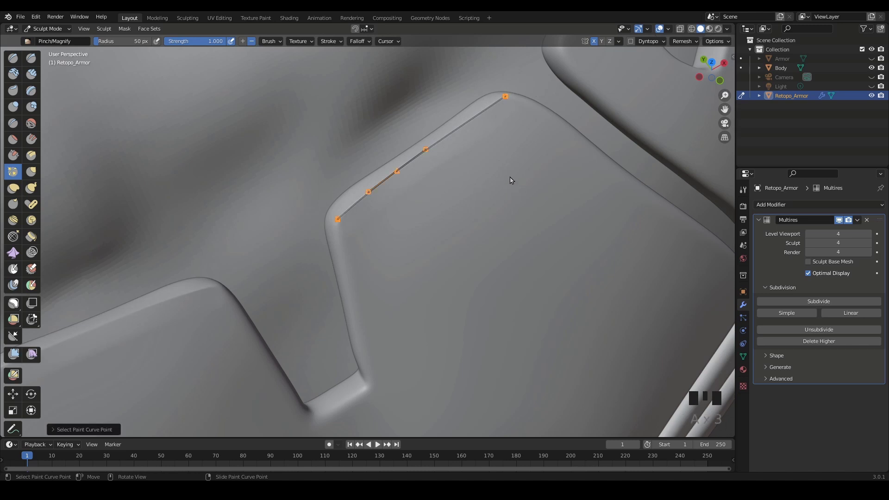
{"action": "key", "text": "x"}
Step: Place a stroke curve down the panel's notch edge and around its inner corner, and apply the pinch twice along it
{"action": "mouse_move", "coordinate": [510, 178]}
{"action": "middle_mouse_down"}
{"action": "mouse_move", "coordinate": [575, 203]}
{"action": "mouse_move", "coordinate": [621, 190]}
{"action": "mouse_move", "coordinate": [538, 200]}
{"action": "mouse_move", "coordinate": [546, 222]}
{"action": "mouse_move", "coordinate": [520, 196]}
{"action": "mouse_move", "coordinate": [474, 227]}
{"action": "mouse_move", "coordinate": [396, 250]}
{"action": "mouse_move", "coordinate": [403, 232]}
{"action": "mouse_move", "coordinate": [397, 244]}
{"action": "mouse_move", "coordinate": [402, 236]}
{"action": "mouse_move", "coordinate": [325, 180]}
{"action": "middle_mouse_up"}
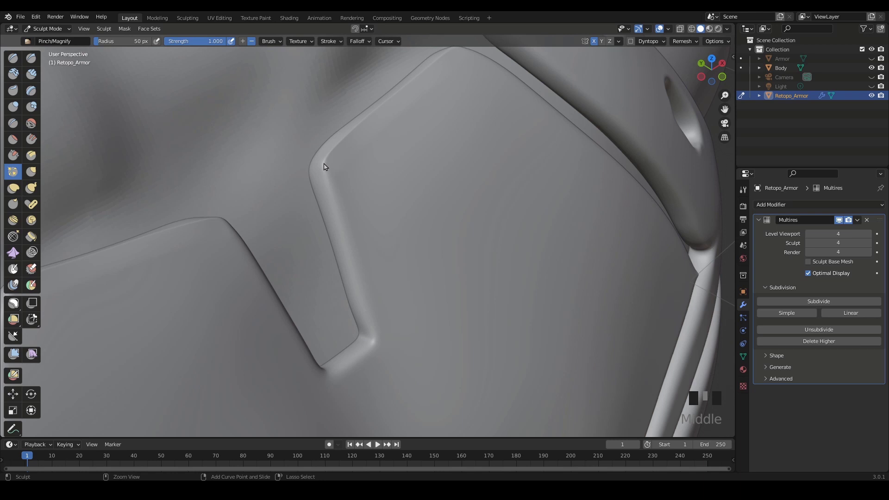
{"action": "right_click", "coordinate": [323, 163], "text": "ctrl"}
{"action": "right_click", "coordinate": [374, 323], "text": "ctrl"}
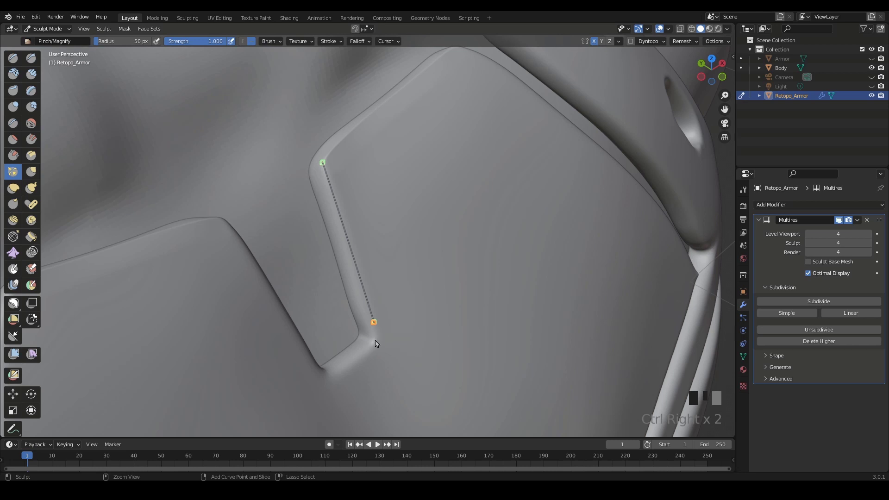
{"action": "right_click", "coordinate": [373, 343], "text": "ctrl"}
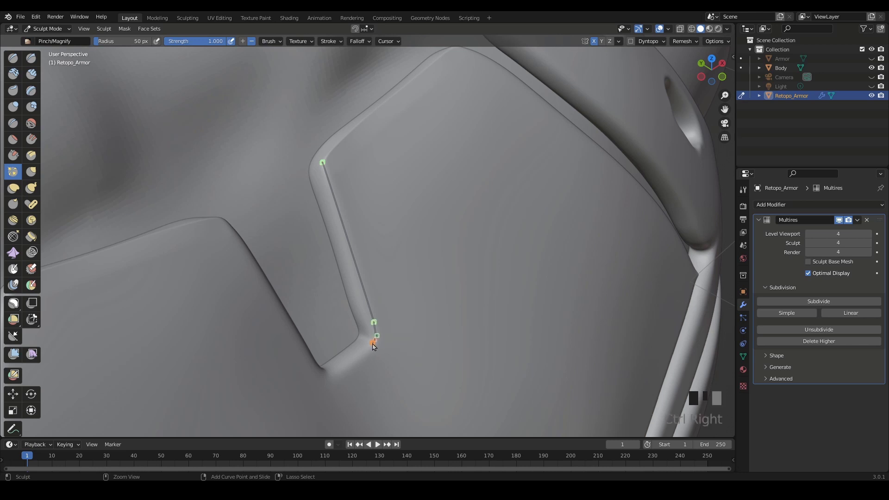
{"action": "right_click", "coordinate": [353, 360], "text": "ctrl"}
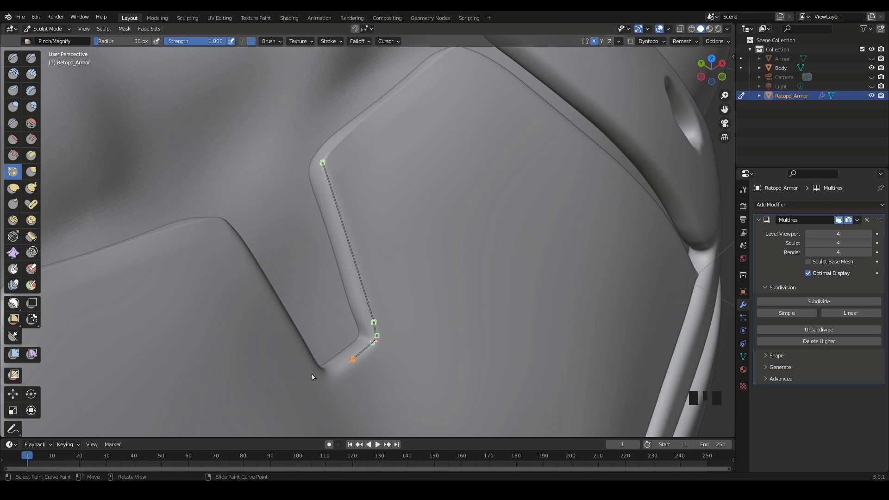
{"action": "key", "text": "Return"}
{"action": "key", "text": "Return"}
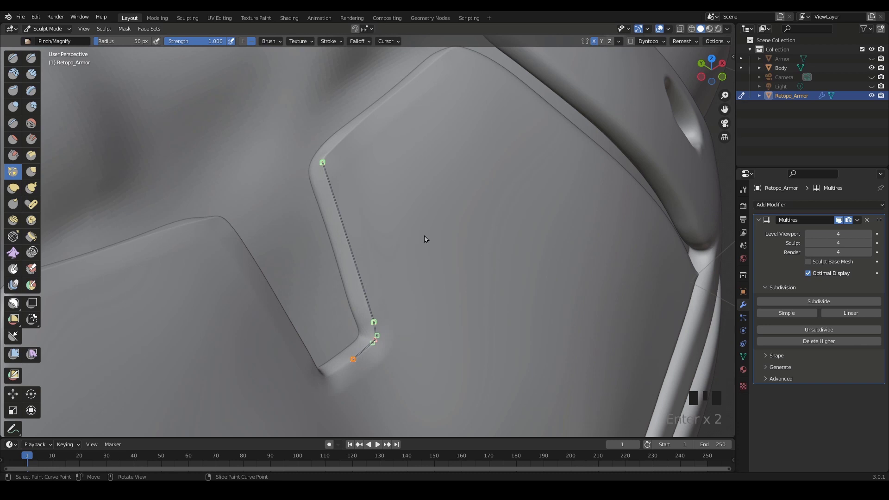
Step: Select all points of the stroke curve on the notch edge and delete them
{"action": "key", "text": "a"}
{"action": "key", "text": "a"}
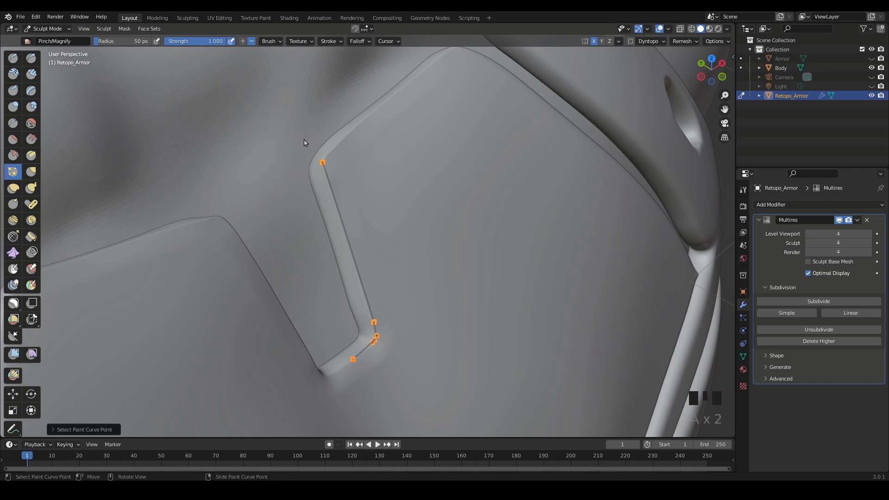
{"action": "key", "text": "x"}
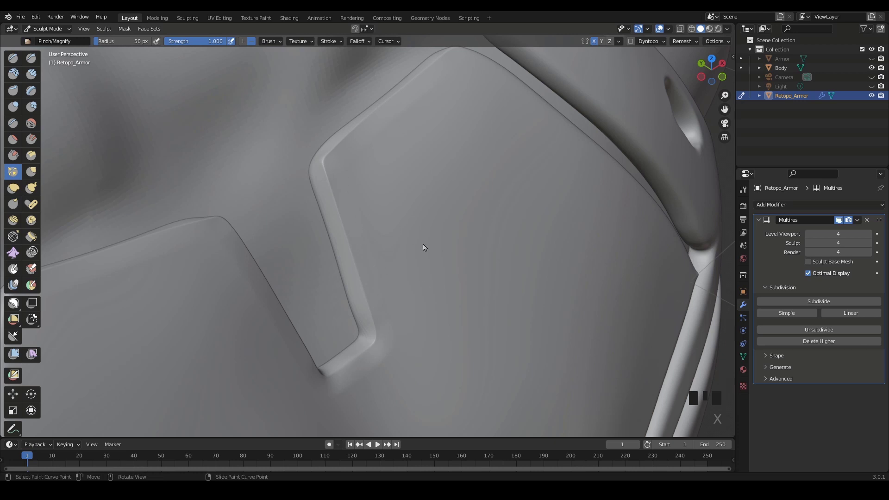
{"action": "right_click", "coordinate": [427, 92], "text": "ctrl"}
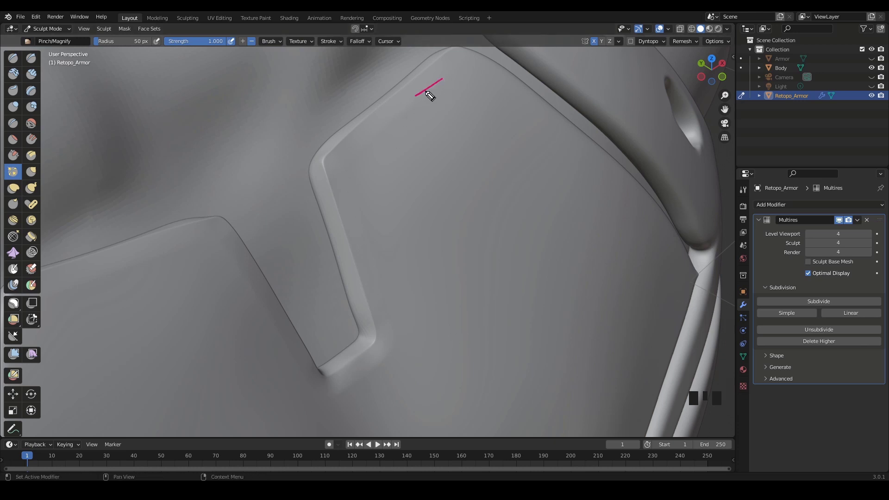
{"action": "right_click", "coordinate": [374, 139], "text": "ctrl"}
{"action": "right_click_drag", "start_coordinate": [368, 374], "coordinate": [406, 314], "text": "ctrl"}
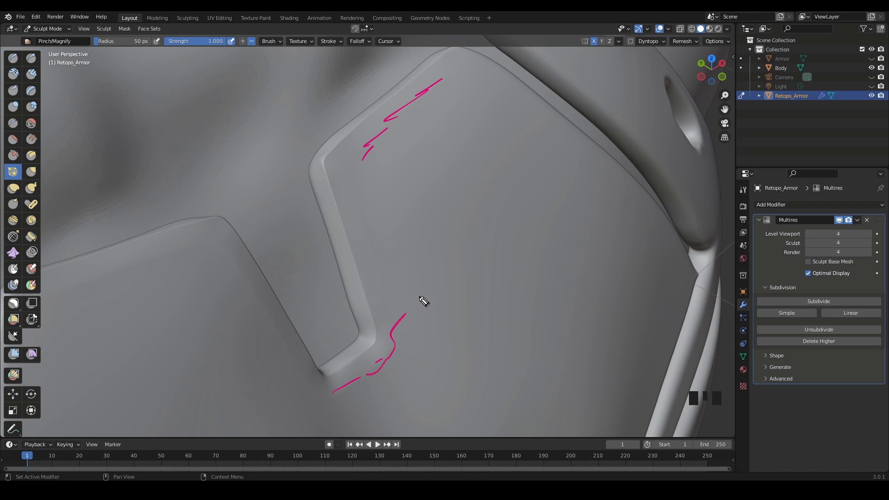
{"action": "key", "text": "Escape"}
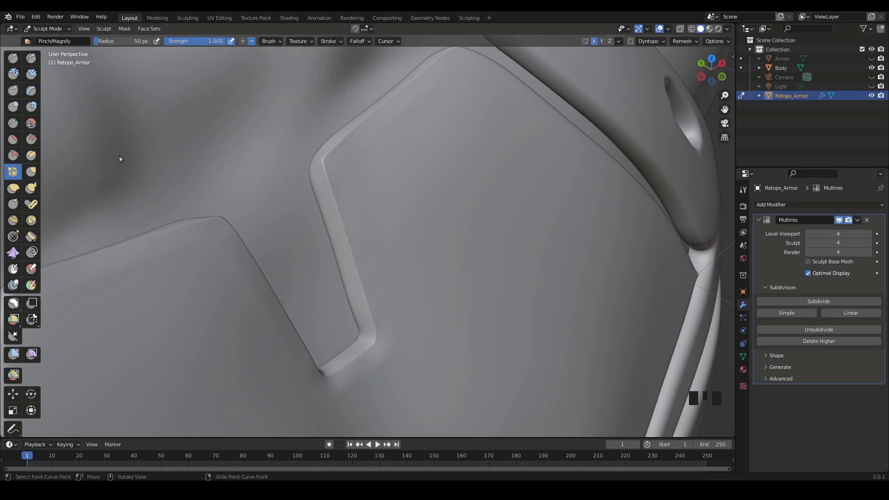
Step: Smooth and flatten the panel surface beside the sharpened upper and notch edges with the Smooth and Flatten/Contrast brushes at 42 px radius
{"action": "left_click", "coordinate": [31, 123]}
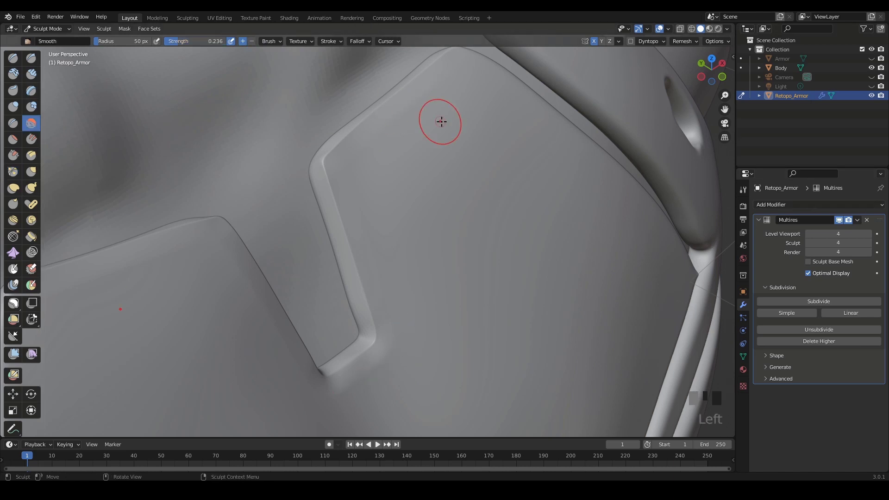
{"action": "mouse_move", "coordinate": [438, 89]}
{"action": "left_mouse_down", "text": "shift"}
{"action": "mouse_move", "coordinate": [378, 150]}
{"action": "mouse_move", "coordinate": [419, 99]}
{"action": "mouse_move", "coordinate": [427, 337]}
{"action": "left_mouse_up", "text": "shift"}
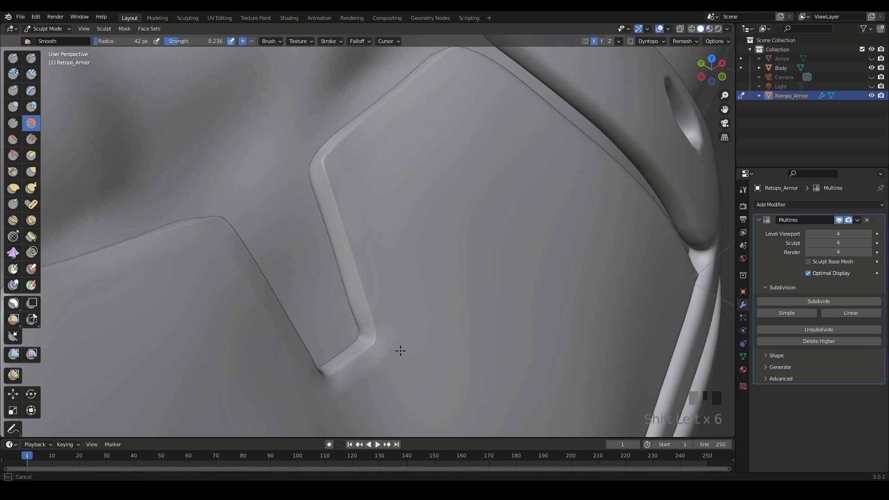
{"action": "left_click", "coordinate": [13, 139]}
{"action": "mouse_move", "coordinate": [407, 113]}
{"action": "left_mouse_down"}
{"action": "mouse_move", "coordinate": [395, 135]}
{"action": "mouse_move", "coordinate": [435, 95]}
{"action": "left_mouse_up"}
{"action": "left_click_drag", "start_coordinate": [435, 95], "coordinate": [393, 146]}
{"action": "mouse_move", "coordinate": [402, 345]}
{"action": "left_mouse_down"}
{"action": "mouse_move", "coordinate": [345, 393]}
{"action": "mouse_move", "coordinate": [393, 350]}
{"action": "left_mouse_up"}
{"action": "left_click_drag", "start_coordinate": [358, 378], "coordinate": [408, 333], "text": "shift"}
{"action": "left_click_drag", "start_coordinate": [409, 335], "coordinate": [392, 358], "text": "shift"}
{"action": "left_click_drag", "start_coordinate": [442, 146], "coordinate": [454, 84], "text": "shift"}
{"action": "left_click_drag", "start_coordinate": [373, 184], "coordinate": [381, 189], "text": "shift"}
Step: Switch back to the Pinch/Magnify brush at the long curved edge beside the neighbouring narrow panel
{"action": "mouse_move", "coordinate": [521, 266]}
{"action": "middle_mouse_down", "text": "ctrl"}
{"action": "mouse_move", "coordinate": [603, 302]}
{"action": "mouse_move", "coordinate": [513, 300]}
{"action": "middle_mouse_up", "text": "ctrl"}
{"action": "middle_click_drag", "start_coordinate": [513, 300], "coordinate": [526, 324], "text": "ctrl"}
{"action": "middle_click_drag", "start_coordinate": [521, 282], "coordinate": [394, 142], "text": "shift"}
{"action": "middle_click_drag", "start_coordinate": [410, 196], "coordinate": [444, 222]}
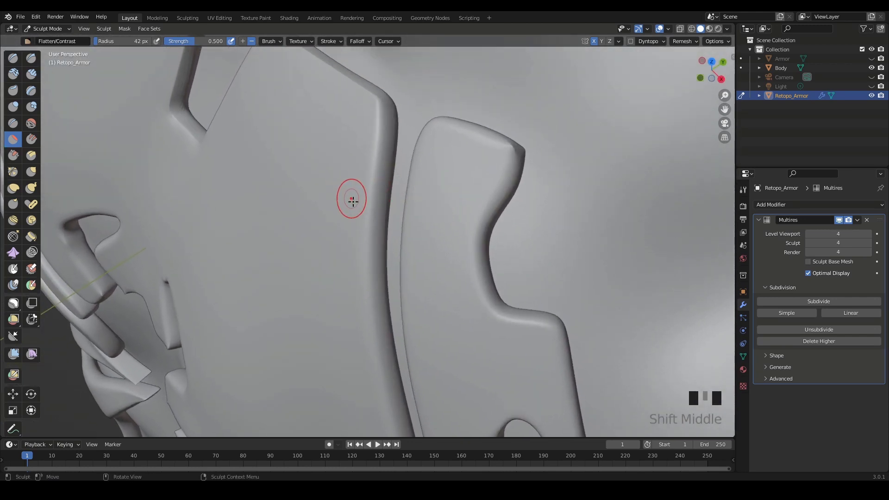
{"action": "key", "text": "alt+p"}
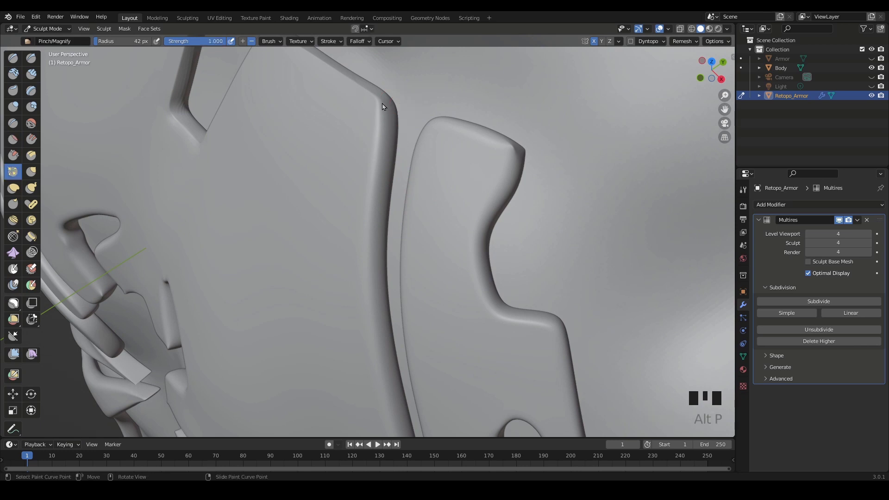
Step: Start a Pinch/Magnify paint curve at the large plate's upper corner and place a second point halfway down its long side edge
{"action": "middle_click_drag", "start_coordinate": [438, 173], "coordinate": [420, 219], "text": "shift"}
{"action": "scroll", "coordinate": [398, 176], "scroll_direction": "up", "scroll_amount": 2}
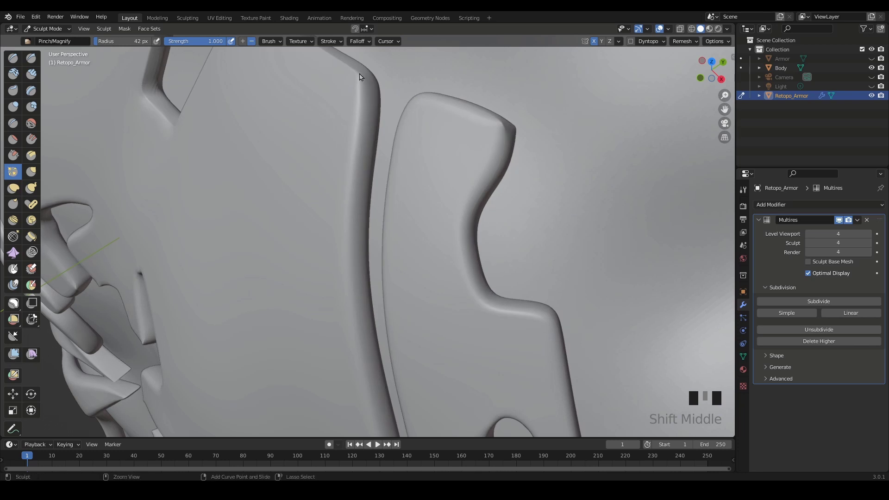
{"action": "right_click_drag", "start_coordinate": [360, 74], "coordinate": [360, 163], "text": "ctrl"}
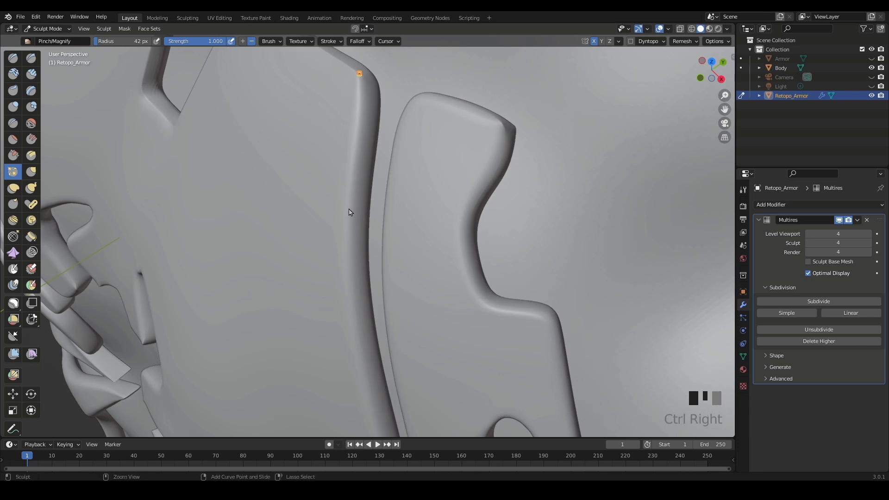
{"action": "right_click", "coordinate": [347, 228], "text": "ctrl"}
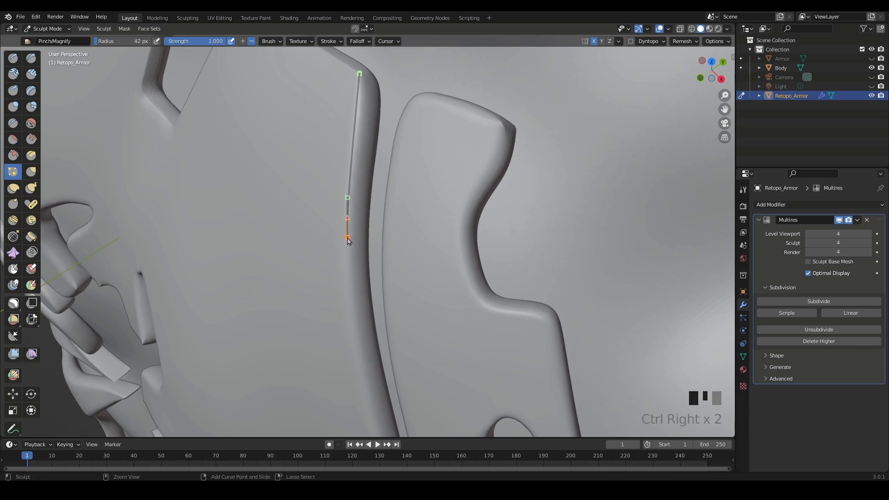
{"action": "right_click", "coordinate": [373, 415], "text": "ctrl"}
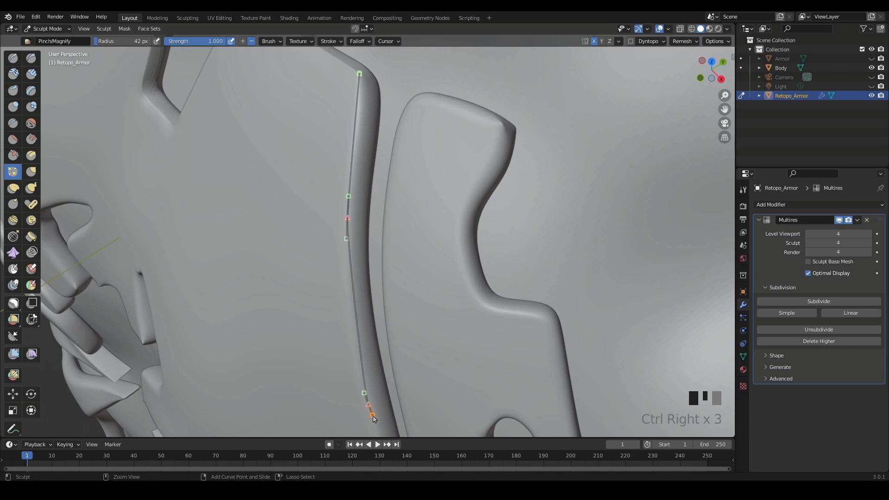
{"action": "right_click_drag", "start_coordinate": [375, 423], "coordinate": [378, 427], "text": "ctrl"}
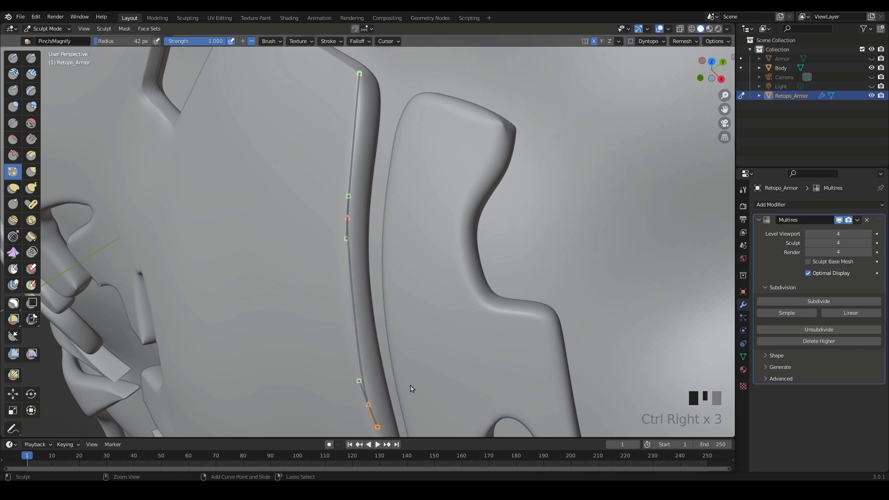
{"action": "key", "text": "ctrl+z"}
{"action": "key", "text": "ctrl+z"}
{"action": "key", "text": "ctrl+z"}
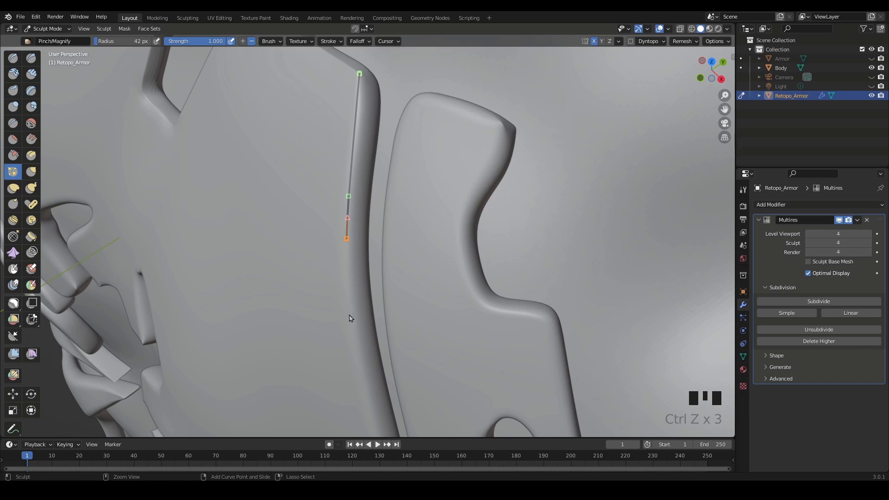
Step: Extend the paint curve down the plate's side edge with two more points, pinch along it twice, and delete the curve
{"action": "right_click_drag", "start_coordinate": [352, 318], "coordinate": [352, 328], "text": "ctrl"}
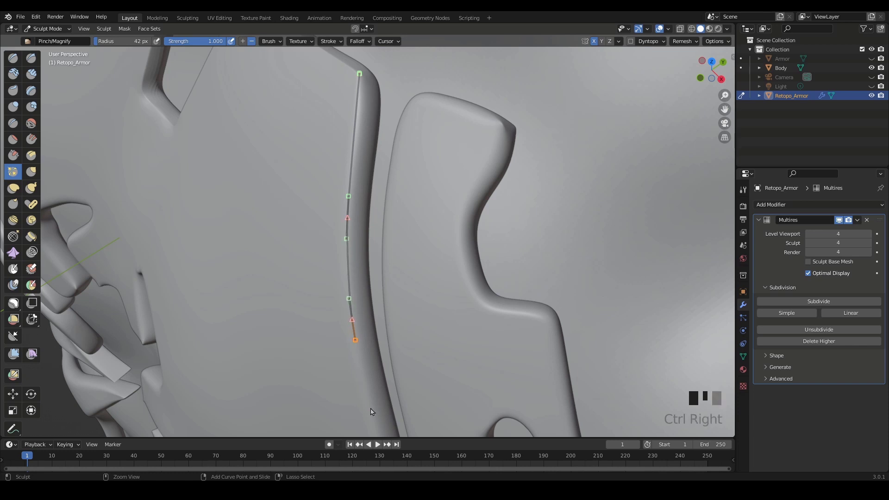
{"action": "right_click_drag", "start_coordinate": [378, 434], "coordinate": [377, 429], "text": "ctrl"}
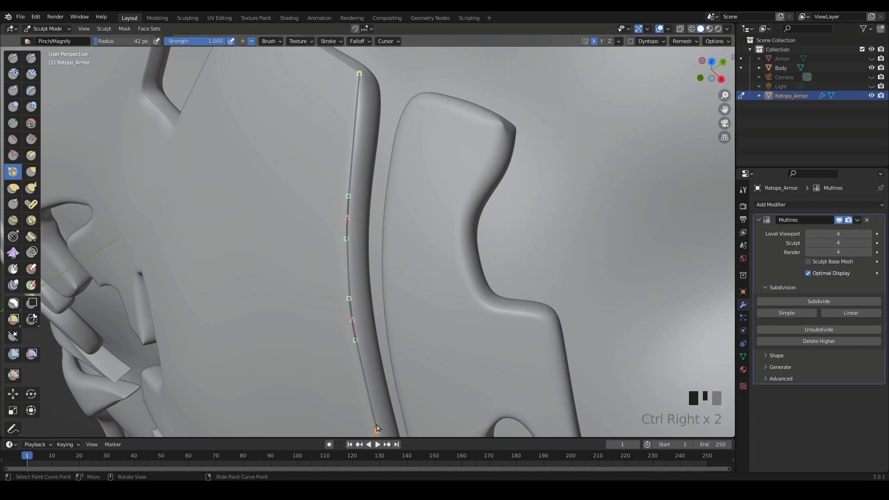
{"action": "key", "text": "Return"}
{"action": "key", "text": "Return"}
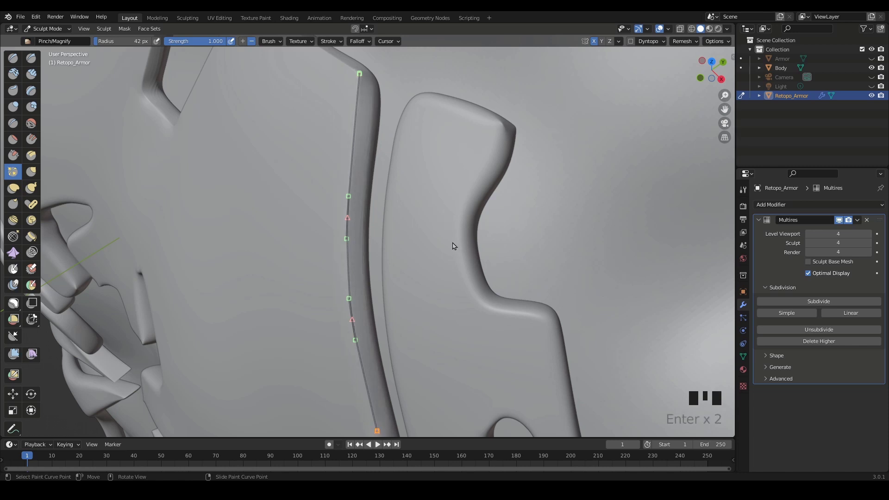
{"action": "key", "text": "a"}
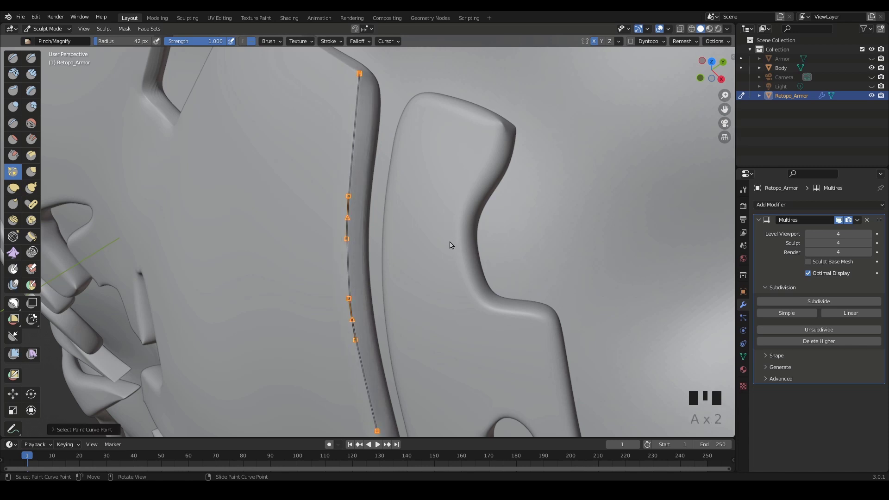
{"action": "key", "text": "x"}
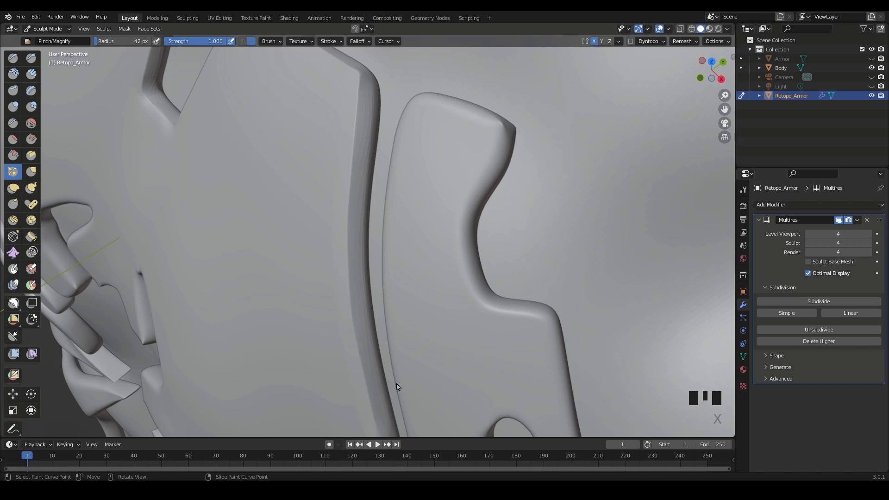
Step: Pinch the remaining stretch of the side edge along a paint curve ending at the plate's lower corner
{"action": "middle_click_drag", "start_coordinate": [463, 328], "coordinate": [397, 248], "text": "shift"}
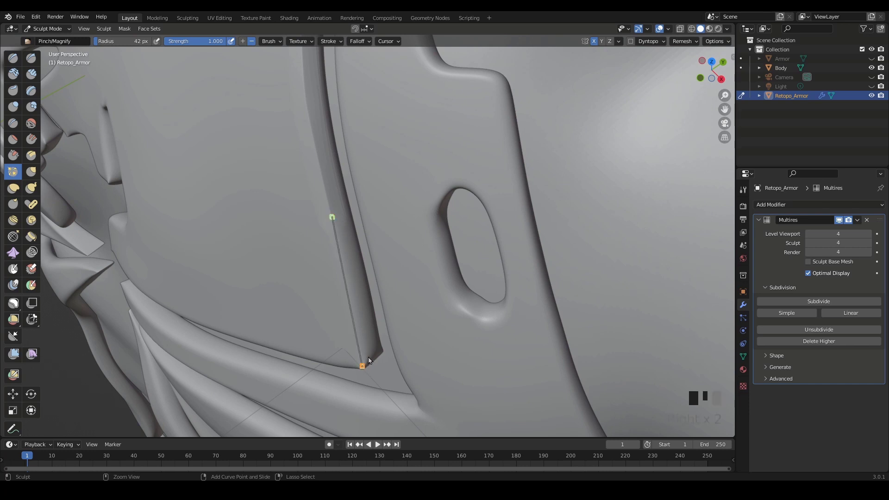
{"action": "key", "text": "Return"}
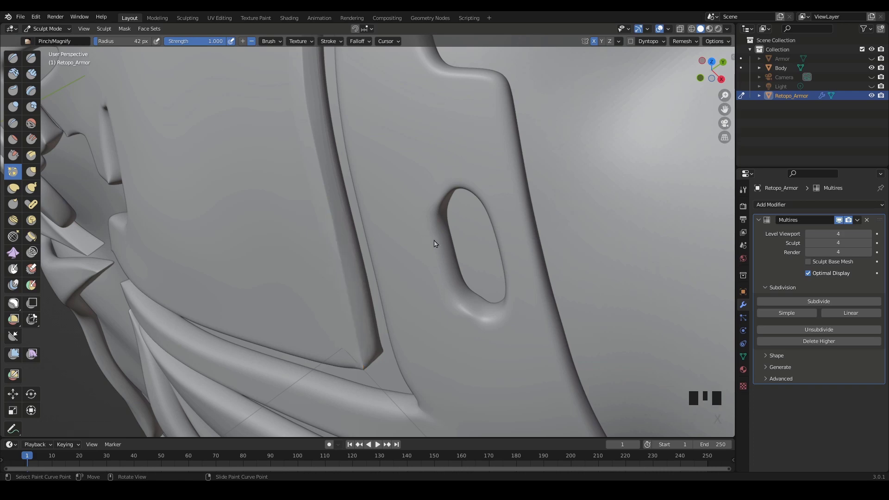
Step: Scrape the plate's lower outer corner into flatter facets using Scrape/Peaks with a 49 px radius
{"action": "mouse_move", "coordinate": [435, 246]}
{"action": "middle_mouse_down"}
{"action": "mouse_move", "coordinate": [456, 301]}
{"action": "mouse_move", "coordinate": [502, 235]}
{"action": "mouse_move", "coordinate": [476, 254]}
{"action": "mouse_move", "coordinate": [464, 306]}
{"action": "mouse_move", "coordinate": [429, 300]}
{"action": "middle_mouse_up"}
{"action": "mouse_move", "coordinate": [429, 300]}
{"action": "middle_mouse_down", "text": "ctrl"}
{"action": "mouse_move", "coordinate": [403, 327]}
{"action": "mouse_move", "coordinate": [449, 324]}
{"action": "mouse_move", "coordinate": [444, 335]}
{"action": "mouse_move", "coordinate": [456, 277]}
{"action": "mouse_move", "coordinate": [431, 254]}
{"action": "mouse_move", "coordinate": [436, 277]}
{"action": "mouse_move", "coordinate": [492, 270]}
{"action": "mouse_move", "coordinate": [526, 242]}
{"action": "mouse_move", "coordinate": [530, 212]}
{"action": "mouse_move", "coordinate": [549, 242]}
{"action": "mouse_move", "coordinate": [561, 232]}
{"action": "middle_mouse_up", "text": "ctrl"}
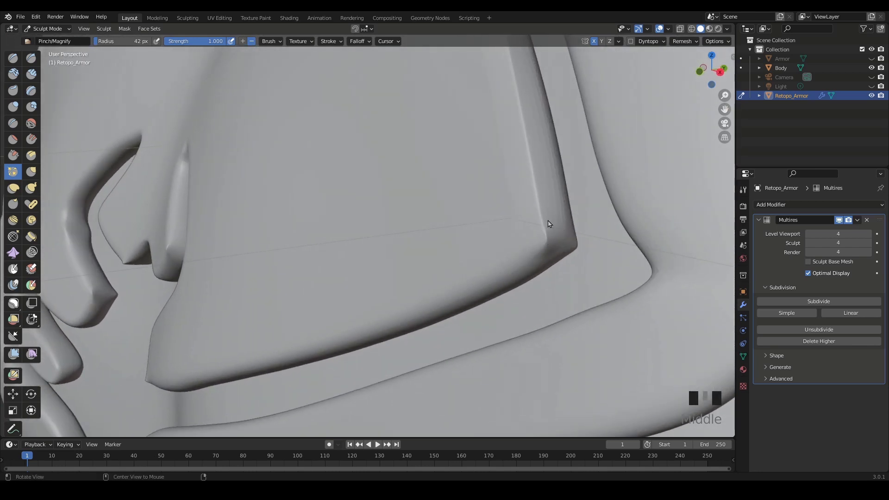
{"action": "key", "text": "f"}
{"action": "mouse_move", "coordinate": [558, 230]}
{"action": "left_mouse_down"}
{"action": "mouse_move", "coordinate": [545, 234]}
{"action": "mouse_move", "coordinate": [560, 222]}
{"action": "mouse_move", "coordinate": [557, 245]}
{"action": "left_mouse_up"}
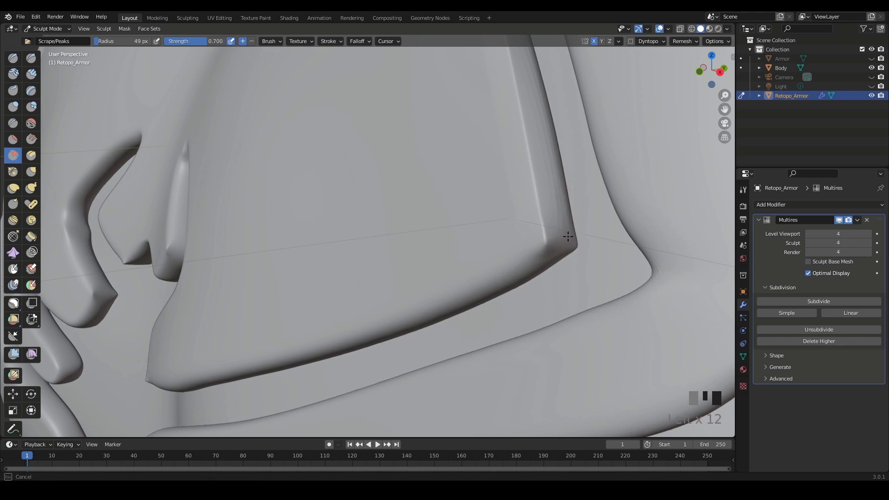
Step: Draw a Pinch/Magnify paint curve along the plate's whole bottom edge, apply it twice, and delete the curve
{"action": "mouse_move", "coordinate": [548, 143]}
{"action": "middle_mouse_down"}
{"action": "mouse_move", "coordinate": [570, 244]}
{"action": "mouse_move", "coordinate": [574, 237]}
{"action": "mouse_move", "coordinate": [564, 236]}
{"action": "mouse_move", "coordinate": [562, 250]}
{"action": "mouse_move", "coordinate": [538, 223]}
{"action": "mouse_move", "coordinate": [587, 250]}
{"action": "mouse_move", "coordinate": [348, 293]}
{"action": "mouse_move", "coordinate": [510, 258]}
{"action": "mouse_move", "coordinate": [552, 190]}
{"action": "middle_mouse_up"}
{"action": "key", "text": "p"}
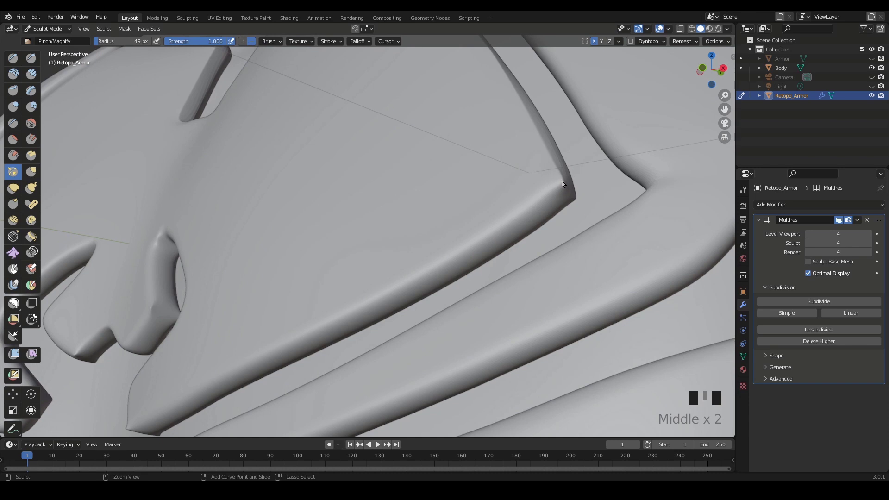
{"action": "right_click", "coordinate": [563, 181], "text": "ctrl"}
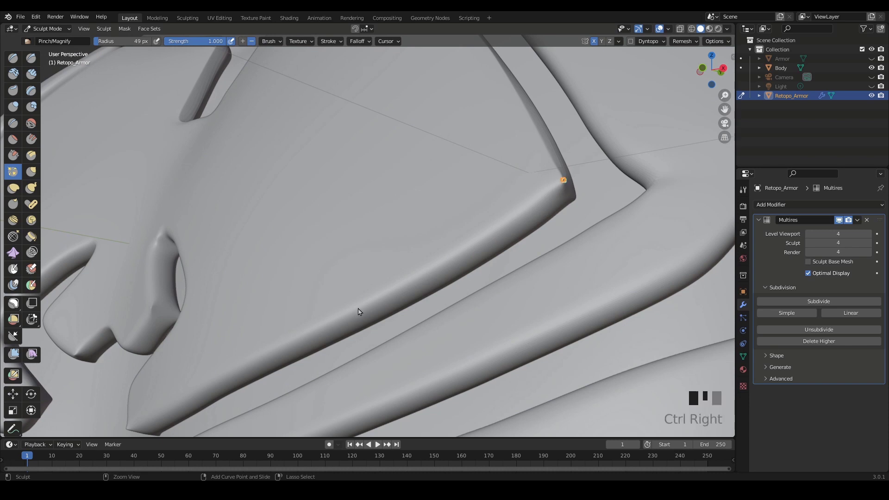
{"action": "right_click", "coordinate": [383, 294], "text": "ctrl"}
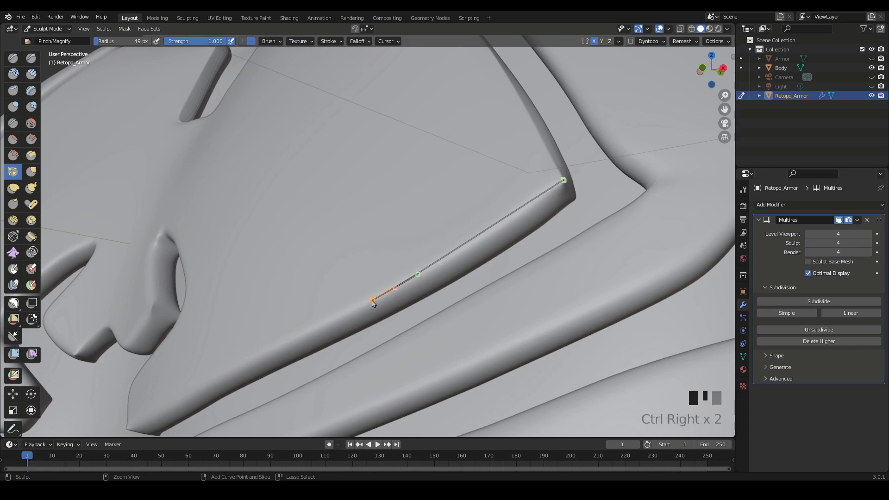
{"action": "right_click_drag", "start_coordinate": [206, 390], "coordinate": [182, 401], "text": "ctrl"}
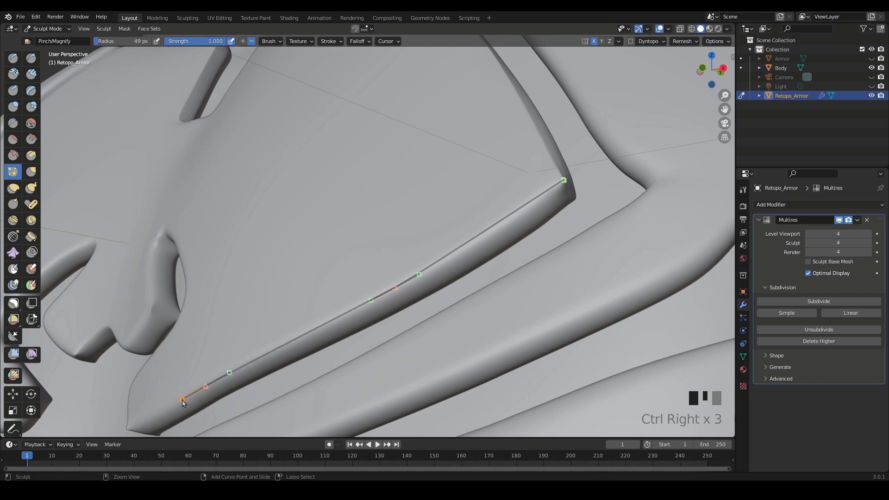
{"action": "right_click", "coordinate": [126, 427], "text": "ctrl"}
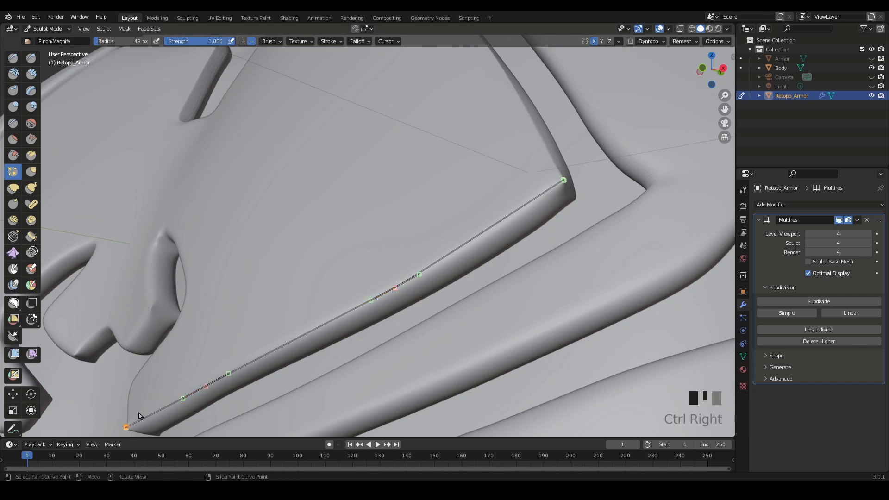
{"action": "key", "text": "Return"}
{"action": "key", "text": "Return"}
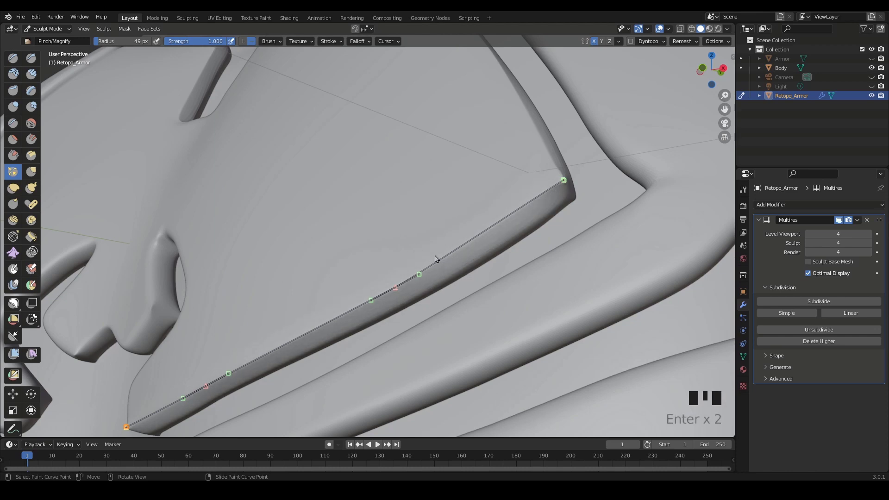
{"action": "key", "text": "a"}
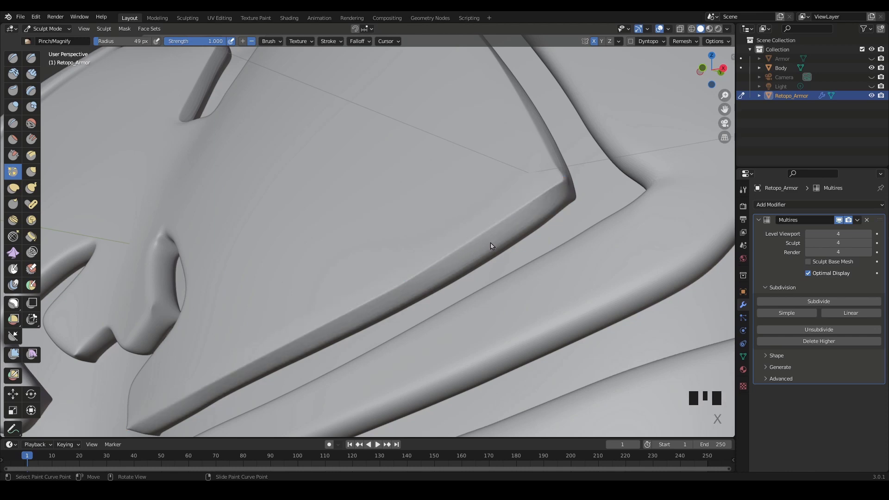
Step: Even out the surface just above the plate's bottom edge with Flatten/Contrast and smooth the strokes
{"action": "mouse_move", "coordinate": [488, 246]}
{"action": "middle_mouse_down", "text": "ctrl"}
{"action": "mouse_move", "coordinate": [532, 300]}
{"action": "mouse_move", "coordinate": [465, 325]}
{"action": "mouse_move", "coordinate": [432, 308]}
{"action": "mouse_move", "coordinate": [349, 307]}
{"action": "mouse_move", "coordinate": [360, 298]}
{"action": "mouse_move", "coordinate": [351, 279]}
{"action": "middle_mouse_up", "text": "ctrl"}
{"action": "key", "text": "shift+t"}
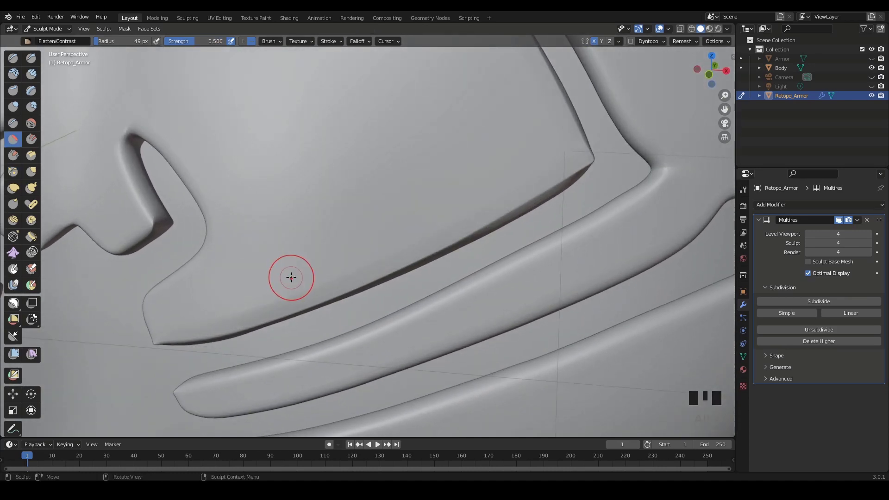
{"action": "left_click_drag", "start_coordinate": [298, 284], "coordinate": [228, 315]}
{"action": "left_click_drag", "start_coordinate": [340, 267], "coordinate": [371, 252]}
{"action": "left_click_drag", "start_coordinate": [417, 233], "coordinate": [461, 212]}
{"action": "mouse_move", "coordinate": [535, 164]}
{"action": "left_mouse_down"}
{"action": "mouse_move", "coordinate": [535, 174]}
{"action": "mouse_move", "coordinate": [458, 210]}
{"action": "left_mouse_up"}
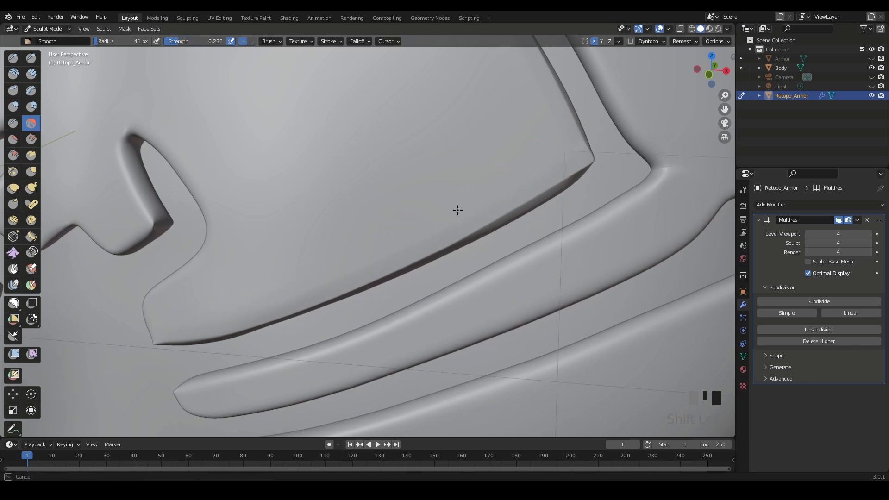
{"action": "mouse_move", "coordinate": [316, 284]}
{"action": "left_mouse_down", "text": "shift"}
{"action": "mouse_move", "coordinate": [304, 280]}
{"action": "mouse_move", "coordinate": [305, 288]}
{"action": "mouse_move", "coordinate": [528, 181]}
{"action": "left_mouse_up", "text": "shift"}
{"action": "left_click_drag", "start_coordinate": [321, 276], "coordinate": [324, 275], "text": "shift"}
Step: Flatten and smooth the surface beside the plate's long side edge using Flatten/Contrast with a 36 px radius
{"action": "mouse_move", "coordinate": [416, 222]}
{"action": "middle_mouse_down"}
{"action": "mouse_move", "coordinate": [373, 247]}
{"action": "mouse_move", "coordinate": [421, 190]}
{"action": "mouse_move", "coordinate": [421, 253]}
{"action": "mouse_move", "coordinate": [390, 204]}
{"action": "mouse_move", "coordinate": [298, 204]}
{"action": "middle_mouse_up"}
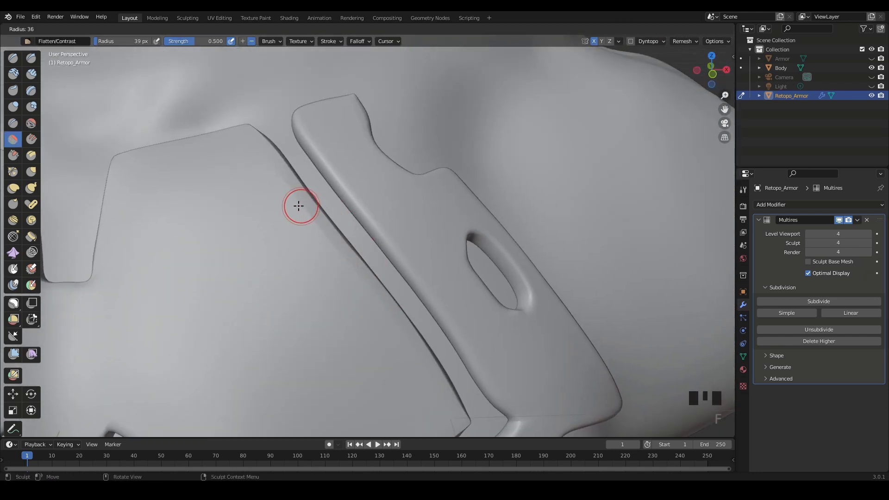
{"action": "left_click_drag", "start_coordinate": [298, 205], "coordinate": [304, 208]}
{"action": "mouse_move", "coordinate": [333, 263]}
{"action": "left_mouse_down", "text": "shift"}
{"action": "mouse_move", "coordinate": [283, 177]}
{"action": "mouse_move", "coordinate": [343, 261]}
{"action": "mouse_move", "coordinate": [279, 178]}
{"action": "mouse_move", "coordinate": [345, 261]}
{"action": "left_mouse_up", "text": "shift"}
{"action": "left_click_drag", "start_coordinate": [373, 300], "coordinate": [374, 304]}
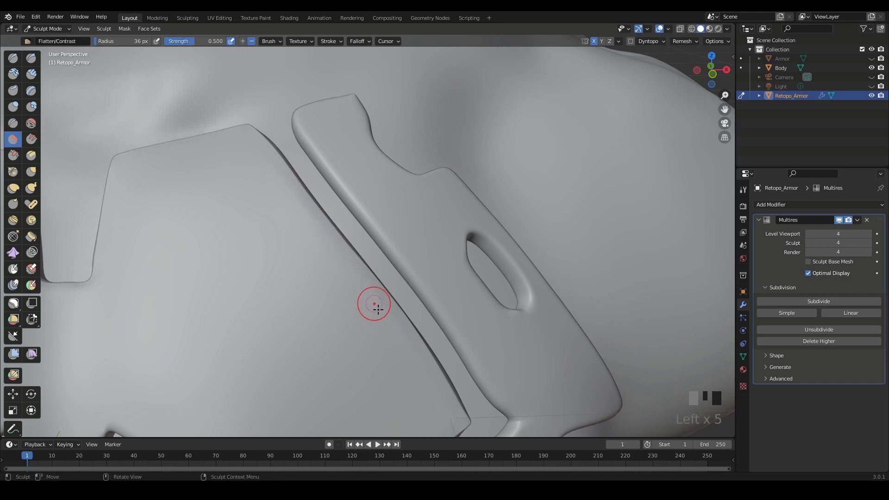
{"action": "left_click_drag", "start_coordinate": [259, 170], "coordinate": [325, 250], "text": "shift"}
{"action": "left_click_drag", "start_coordinate": [324, 250], "coordinate": [350, 307], "text": "shift"}
Step: Scrape the faces around the plate's lower inner tip with Scrape/Peaks, enlarging the brush radius to 58 px
{"action": "mouse_move", "coordinate": [350, 307]}
{"action": "middle_mouse_down", "text": "shift"}
{"action": "mouse_move", "coordinate": [337, 248]}
{"action": "mouse_move", "coordinate": [345, 294]}
{"action": "mouse_move", "coordinate": [351, 278]}
{"action": "mouse_move", "coordinate": [329, 264]}
{"action": "mouse_move", "coordinate": [299, 271]}
{"action": "mouse_move", "coordinate": [294, 262]}
{"action": "mouse_move", "coordinate": [362, 278]}
{"action": "mouse_move", "coordinate": [293, 279]}
{"action": "middle_mouse_up", "text": "shift"}
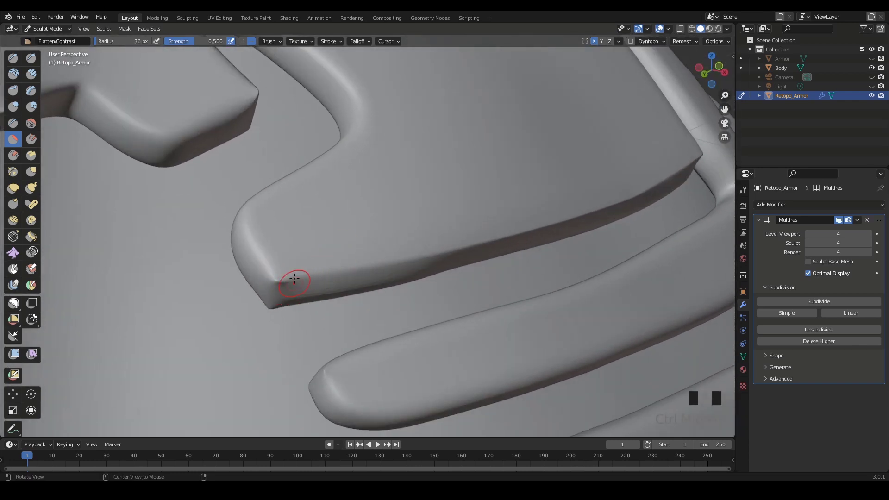
{"action": "key", "text": "shift+t"}
{"action": "left_click_drag", "start_coordinate": [258, 258], "coordinate": [258, 263]}
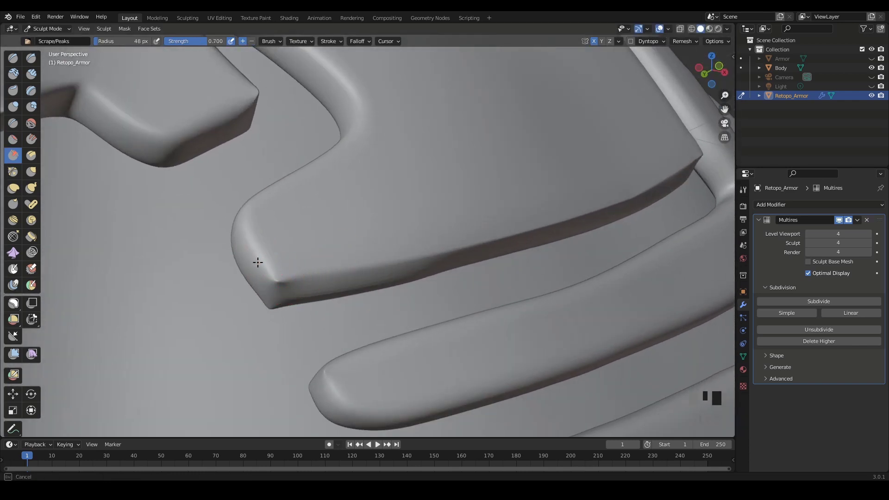
{"action": "left_click_drag", "start_coordinate": [287, 288], "coordinate": [280, 291]}
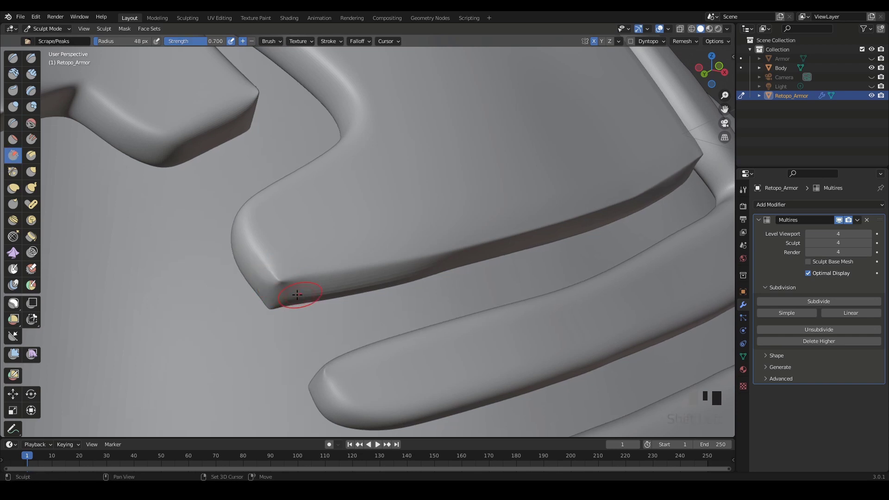
{"action": "key", "text": "f"}
{"action": "left_click", "coordinate": [255, 262]}
{"action": "left_click_drag", "start_coordinate": [254, 259], "coordinate": [281, 292]}
{"action": "mouse_move", "coordinate": [260, 259]}
{"action": "left_mouse_down"}
{"action": "mouse_move", "coordinate": [279, 288]}
{"action": "mouse_move", "coordinate": [327, 278]}
{"action": "left_mouse_up"}
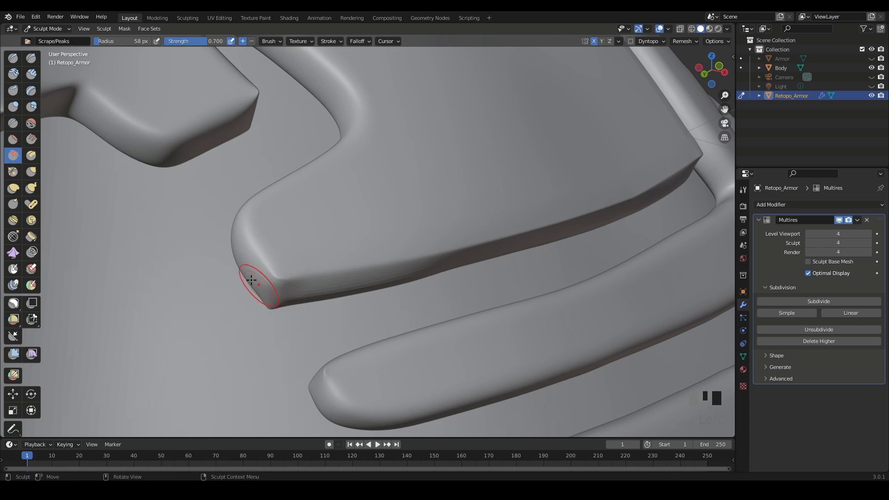
{"action": "mouse_move", "coordinate": [251, 280]}
{"action": "left_mouse_down"}
{"action": "mouse_move", "coordinate": [243, 252]}
{"action": "mouse_move", "coordinate": [260, 276]}
{"action": "mouse_move", "coordinate": [256, 269]}
{"action": "left_mouse_up"}
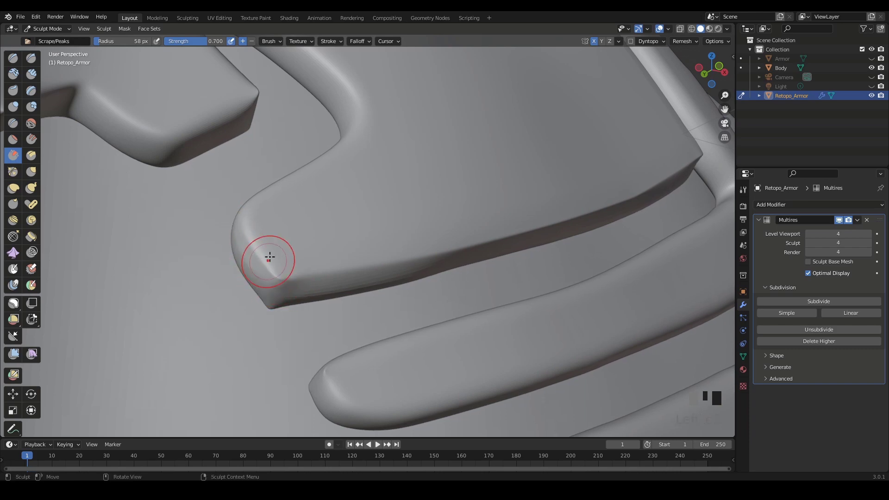
Step: Scrape the rounded side edge above the plate's inner tip with Scrape/Peaks and lightly smooth it
{"action": "mouse_move", "coordinate": [270, 256]}
{"action": "middle_mouse_down"}
{"action": "mouse_move", "coordinate": [324, 241]}
{"action": "mouse_move", "coordinate": [292, 262]}
{"action": "mouse_move", "coordinate": [321, 260]}
{"action": "mouse_move", "coordinate": [282, 235]}
{"action": "middle_mouse_up"}
{"action": "left_click_drag", "start_coordinate": [248, 242], "coordinate": [254, 254]}
{"action": "left_click_drag", "start_coordinate": [246, 236], "coordinate": [252, 251]}
{"action": "left_click_drag", "start_coordinate": [245, 232], "coordinate": [245, 231]}
{"action": "left_click_drag", "start_coordinate": [246, 230], "coordinate": [246, 232], "text": "shift"}
{"action": "mouse_move", "coordinate": [256, 254]}
{"action": "middle_mouse_down", "text": "ctrl"}
{"action": "mouse_move", "coordinate": [283, 272]}
{"action": "mouse_move", "coordinate": [277, 254]}
{"action": "mouse_move", "coordinate": [184, 263]}
{"action": "middle_mouse_up", "text": "ctrl"}
{"action": "left_click_drag", "start_coordinate": [184, 264], "coordinate": [180, 262]}
{"action": "middle_click_drag", "start_coordinate": [319, 202], "coordinate": [448, 250]}
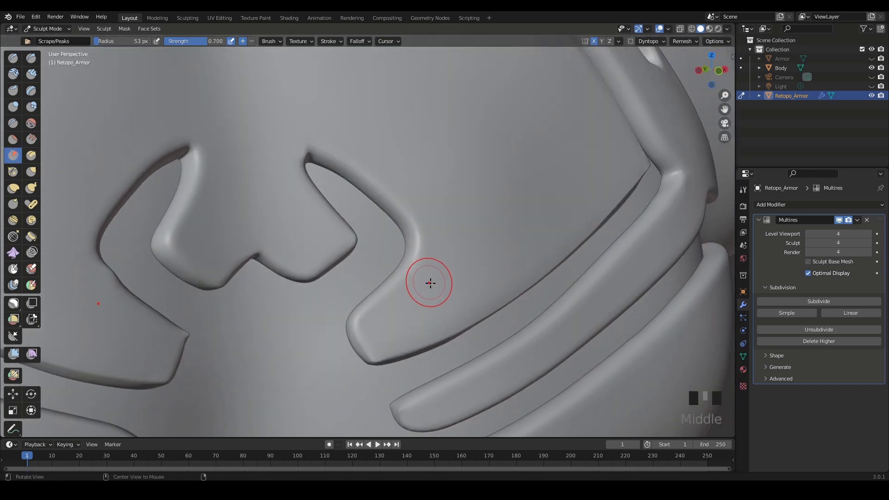
{"action": "middle_click_drag", "start_coordinate": [431, 281], "coordinate": [336, 256]}
{"action": "mouse_move", "coordinate": [337, 257]}
{"action": "left_mouse_down"}
{"action": "mouse_move", "coordinate": [311, 264]}
{"action": "mouse_move", "coordinate": [347, 264]}
{"action": "mouse_move", "coordinate": [413, 228]}
{"action": "left_mouse_up"}
Step: Pinch the upper bevel edge along the centre tab's bottom with a Pinch/Magnify paint curve and smooth the bevel face
{"action": "mouse_move", "coordinate": [412, 228]}
{"action": "middle_mouse_down"}
{"action": "mouse_move", "coordinate": [428, 299]}
{"action": "mouse_move", "coordinate": [450, 309]}
{"action": "mouse_move", "coordinate": [447, 278]}
{"action": "mouse_move", "coordinate": [407, 264]}
{"action": "middle_mouse_up"}
{"action": "mouse_move", "coordinate": [379, 222]}
{"action": "middle_mouse_down", "text": "shift"}
{"action": "mouse_move", "coordinate": [411, 287]}
{"action": "mouse_move", "coordinate": [429, 262]}
{"action": "mouse_move", "coordinate": [444, 282]}
{"action": "mouse_move", "coordinate": [401, 272]}
{"action": "mouse_move", "coordinate": [395, 281]}
{"action": "mouse_move", "coordinate": [430, 291]}
{"action": "mouse_move", "coordinate": [417, 272]}
{"action": "mouse_move", "coordinate": [399, 294]}
{"action": "mouse_move", "coordinate": [379, 280]}
{"action": "middle_mouse_up", "text": "shift"}
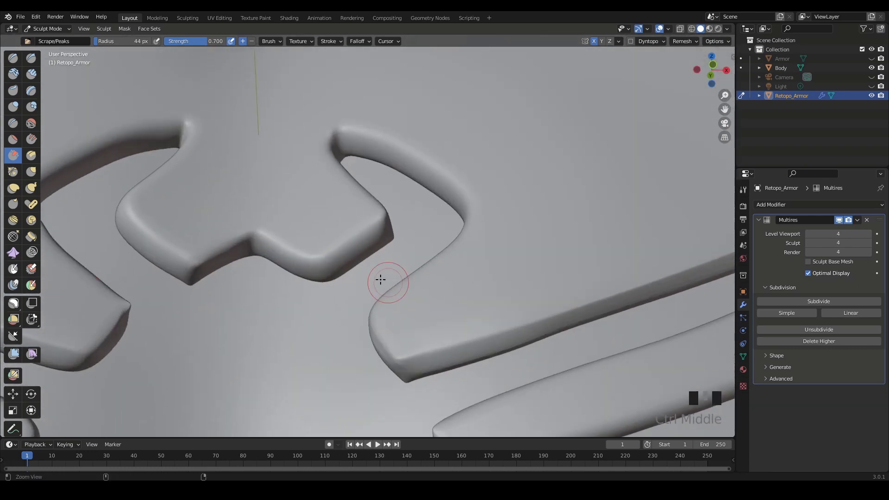
{"action": "key", "text": "p"}
{"action": "middle_click_drag", "start_coordinate": [291, 224], "coordinate": [285, 228]}
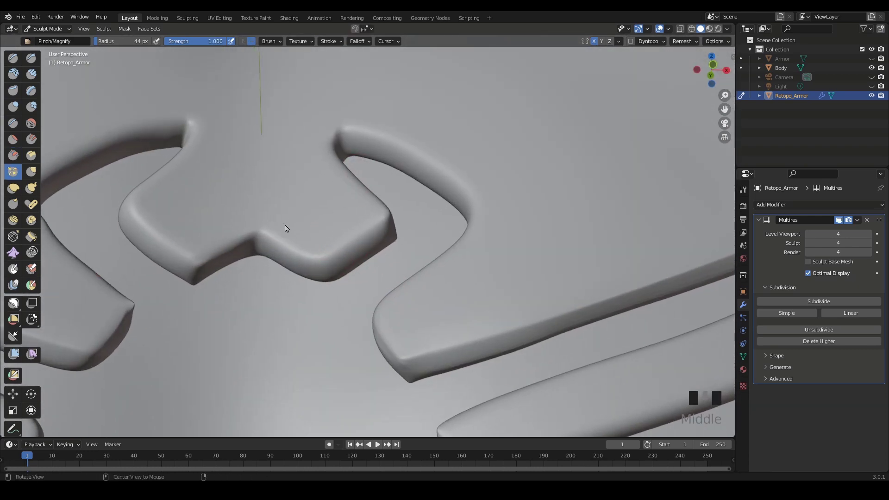
{"action": "right_click_drag", "start_coordinate": [255, 232], "coordinate": [254, 232], "text": "ctrl"}
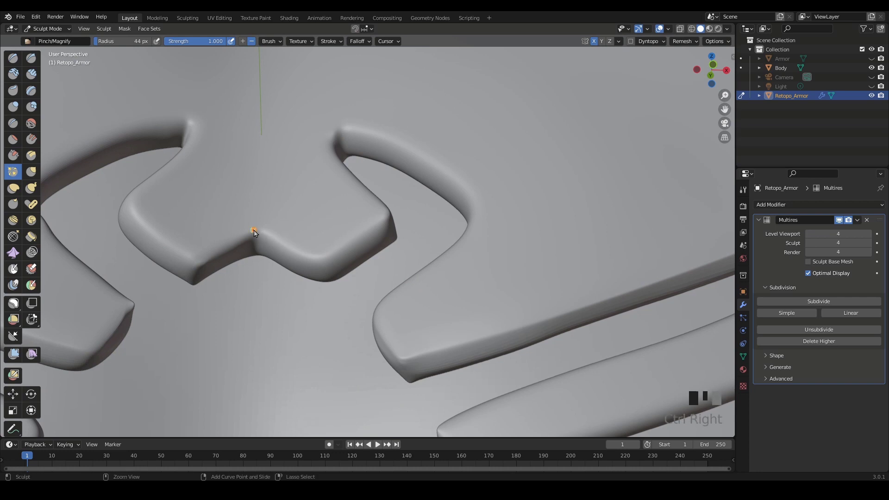
{"action": "right_click", "coordinate": [309, 256], "text": "ctrl"}
{"action": "right_click", "coordinate": [387, 215], "text": "ctrl"}
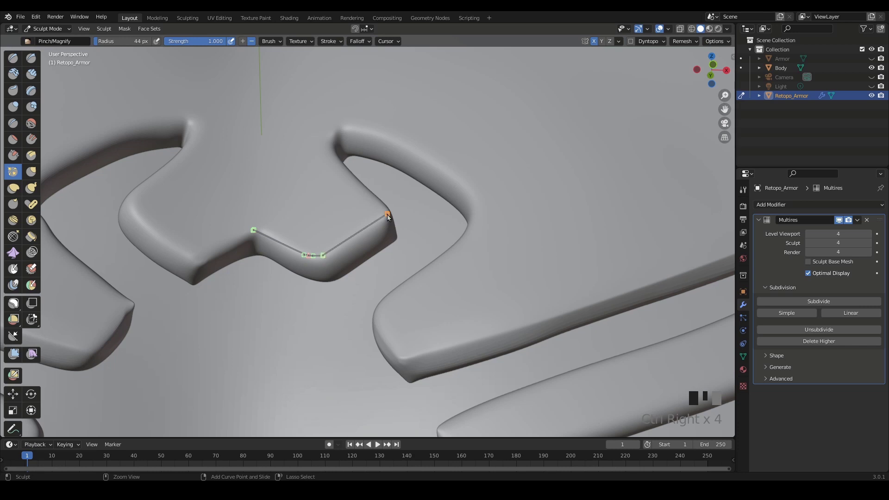
{"action": "key", "text": "Return"}
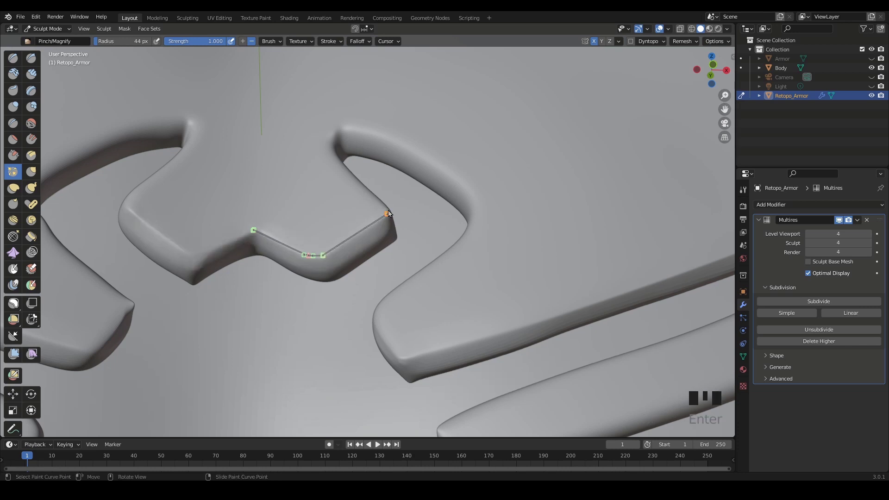
{"action": "key", "text": "Return"}
{"action": "key", "text": "a"}
{"action": "key", "text": "x"}
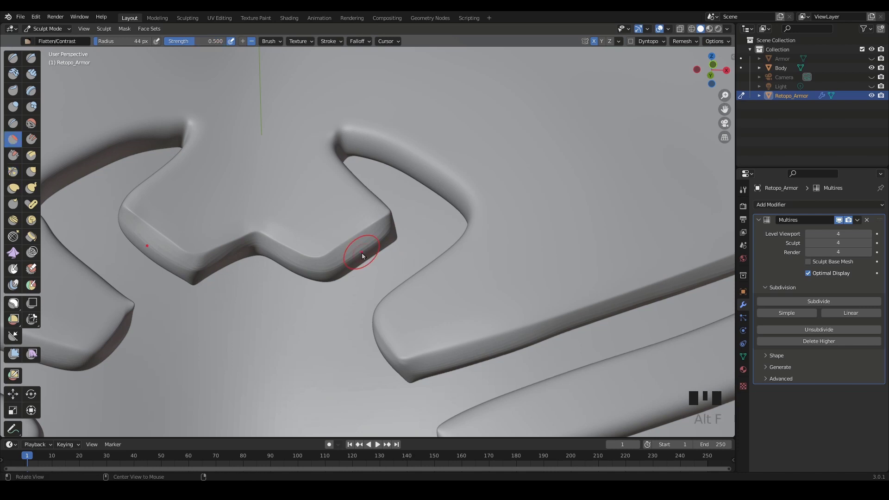
{"action": "mouse_move", "coordinate": [368, 250]}
{"action": "left_mouse_down", "text": "shift"}
{"action": "mouse_move", "coordinate": [339, 271]}
{"action": "mouse_move", "coordinate": [381, 239]}
{"action": "mouse_move", "coordinate": [274, 262]}
{"action": "left_mouse_up", "text": "shift"}
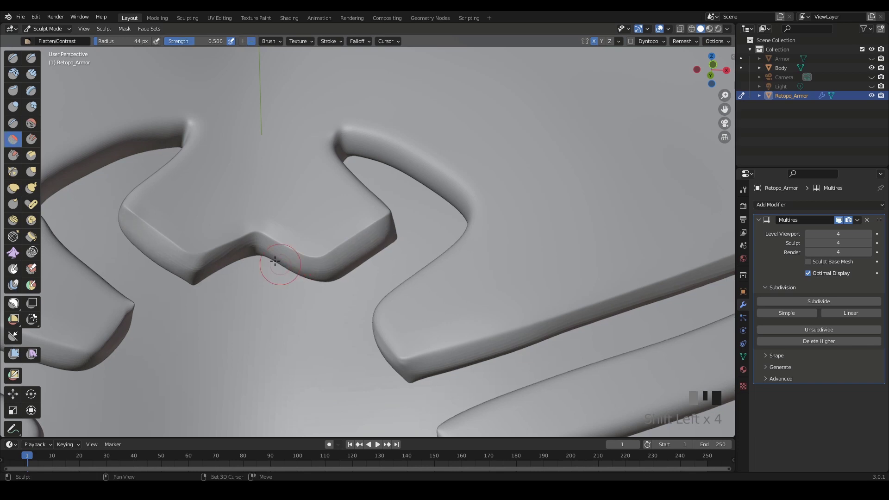
Step: Sharpen the centre tab's side edge from its outer corner up to the cutout's inner end with a Pinch/Magnify paint curve
{"action": "mouse_move", "coordinate": [404, 237]}
{"action": "middle_mouse_down", "text": "ctrl"}
{"action": "mouse_move", "coordinate": [421, 249]}
{"action": "mouse_move", "coordinate": [405, 293]}
{"action": "mouse_move", "coordinate": [389, 299]}
{"action": "mouse_move", "coordinate": [357, 265]}
{"action": "middle_mouse_up", "text": "ctrl"}
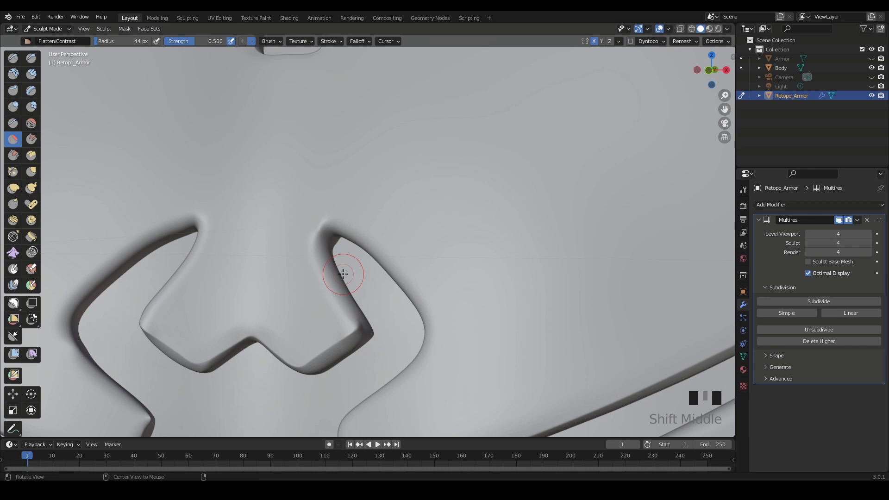
{"action": "key", "text": "alt+p"}
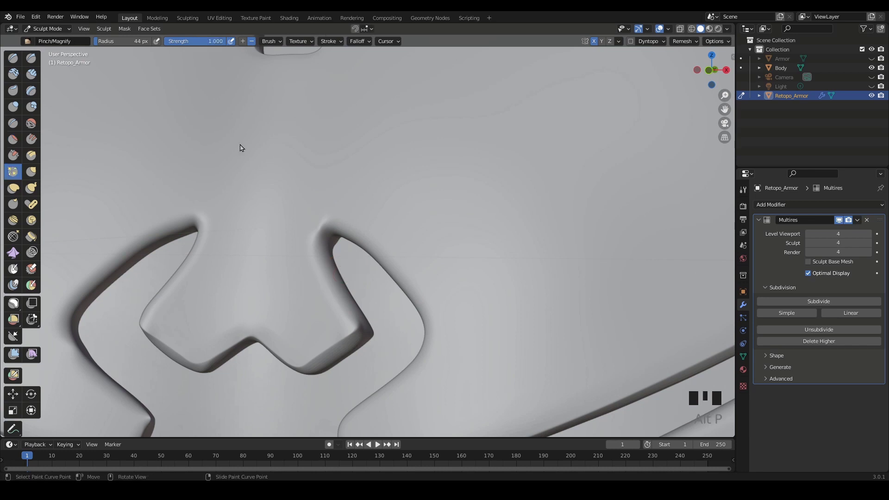
{"action": "right_click", "coordinate": [357, 327], "text": "ctrl"}
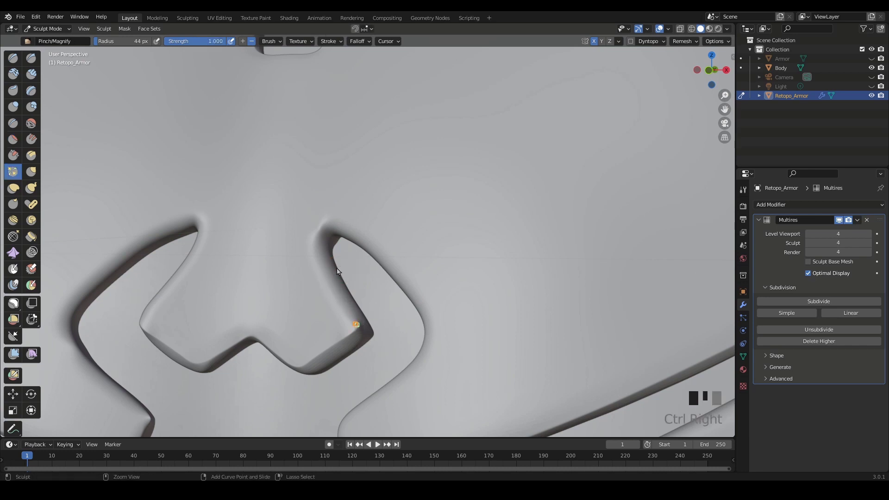
{"action": "key", "text": "ctrl+z"}
{"action": "right_click", "coordinate": [316, 260], "text": "ctrl"}
{"action": "right_click", "coordinate": [322, 228], "text": "ctrl"}
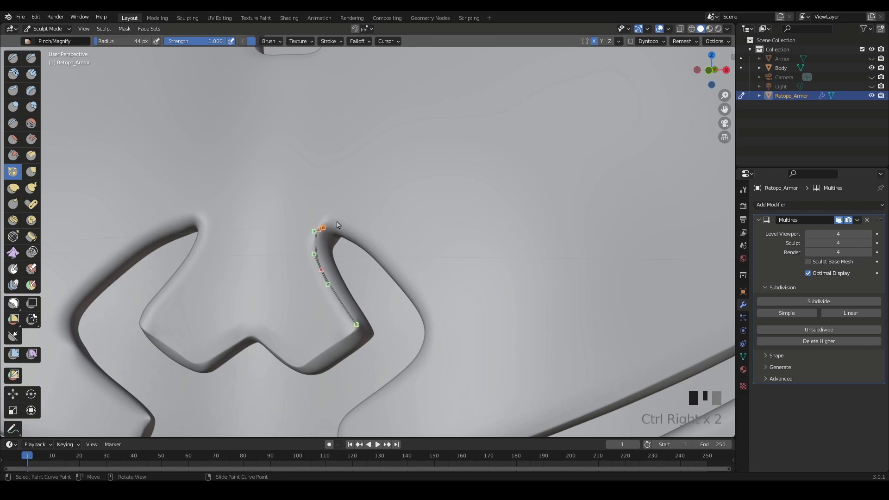
{"action": "key", "text": "Return"}
{"action": "key", "text": "Return"}
{"action": "key", "text": "x"}
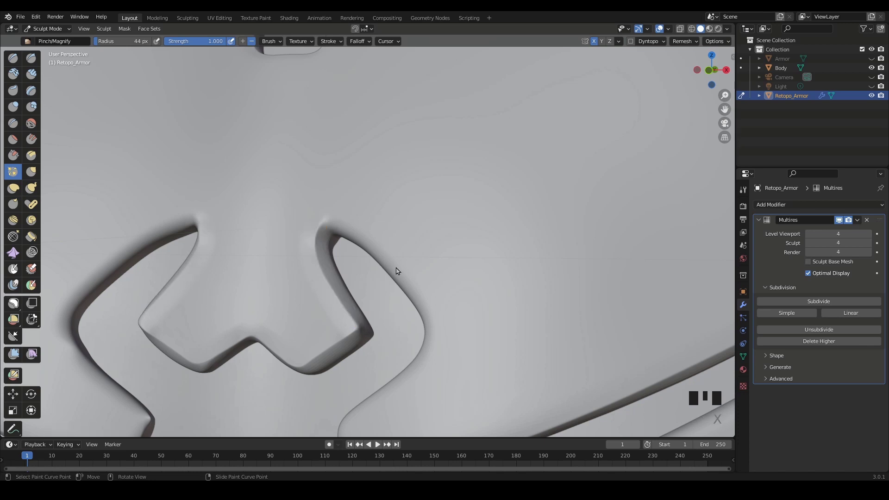
Step: Pinch the cutout's curved outer edge from its upper inner end around the bend with a paint curve
{"action": "mouse_move", "coordinate": [396, 270]}
{"action": "middle_mouse_down"}
{"action": "mouse_move", "coordinate": [415, 293]}
{"action": "mouse_move", "coordinate": [481, 274]}
{"action": "mouse_move", "coordinate": [381, 280]}
{"action": "mouse_move", "coordinate": [400, 295]}
{"action": "middle_mouse_up"}
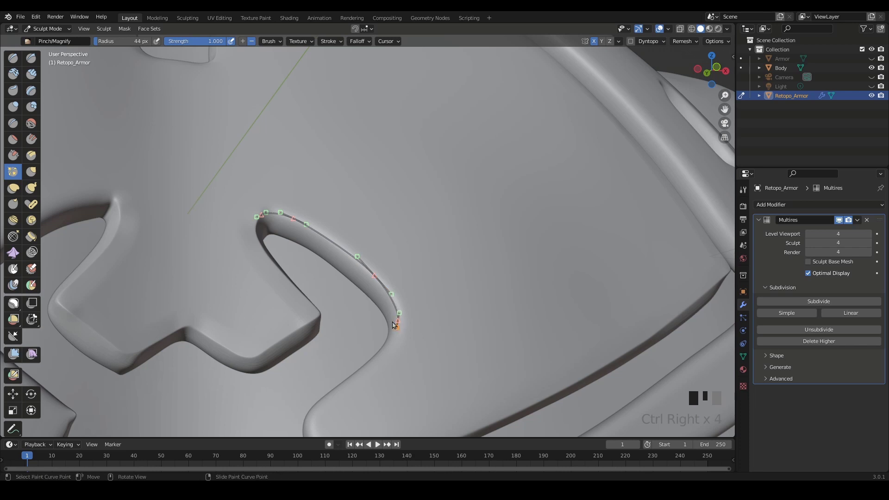
{"action": "key", "text": "Return"}
{"action": "key", "text": "Return"}
{"action": "key", "text": "a"}
{"action": "key", "text": "x"}
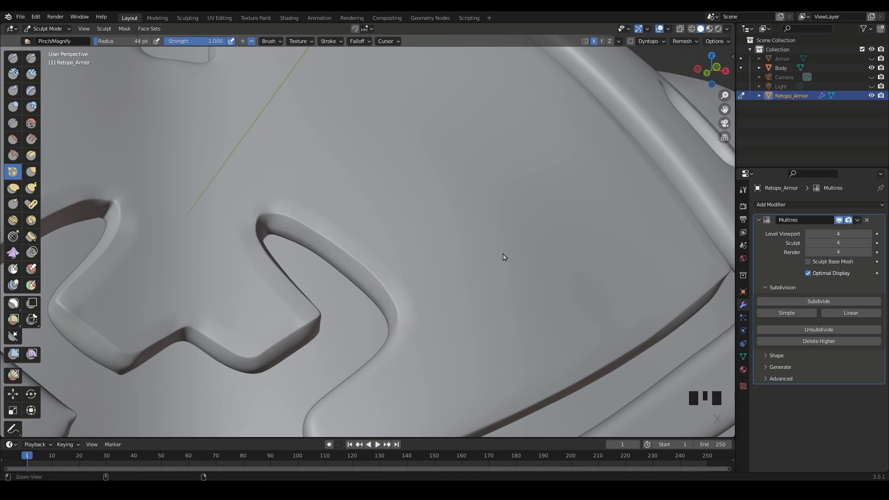
Step: Pinch the plate edge from the cutout's bend down to the lower inner tip along a paint curve
{"action": "middle_click_drag", "start_coordinate": [504, 258], "coordinate": [553, 296], "text": "ctrl"}
{"action": "middle_click_drag", "start_coordinate": [553, 297], "coordinate": [401, 194], "text": "shift"}
{"action": "right_click_drag", "start_coordinate": [408, 181], "coordinate": [409, 188], "text": "ctrl"}
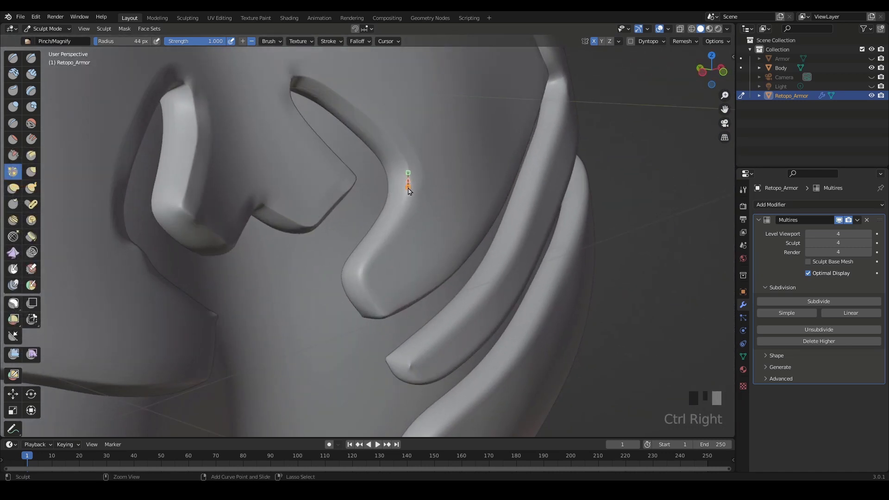
{"action": "right_click_drag", "start_coordinate": [393, 229], "coordinate": [385, 241], "text": "ctrl"}
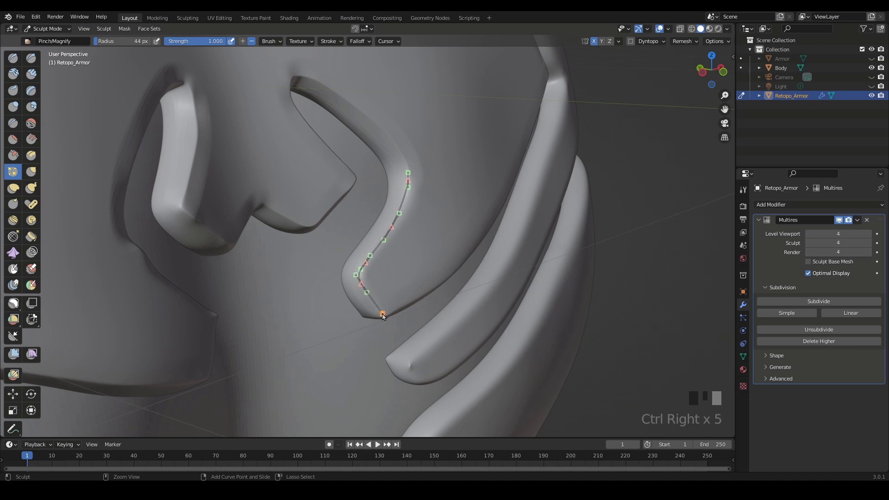
{"action": "key", "text": "Return"}
{"action": "key", "text": "Return"}
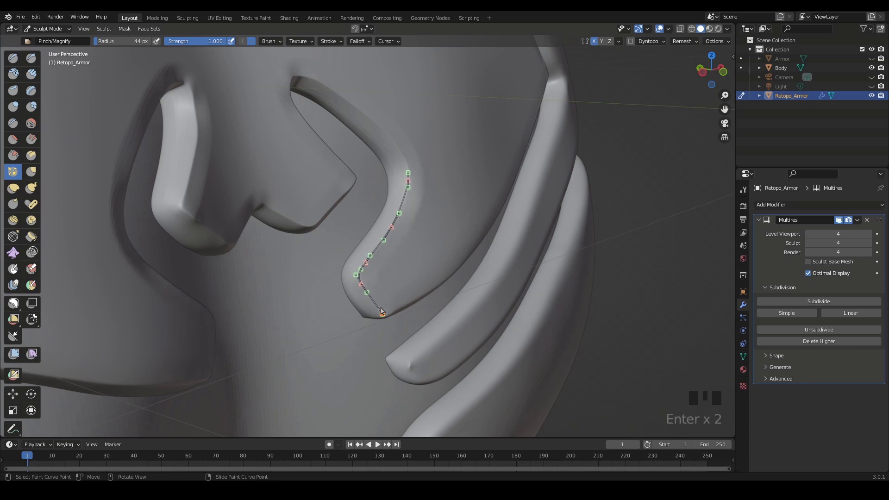
{"action": "middle_click_drag", "start_coordinate": [454, 242], "coordinate": [439, 258], "text": "shift"}
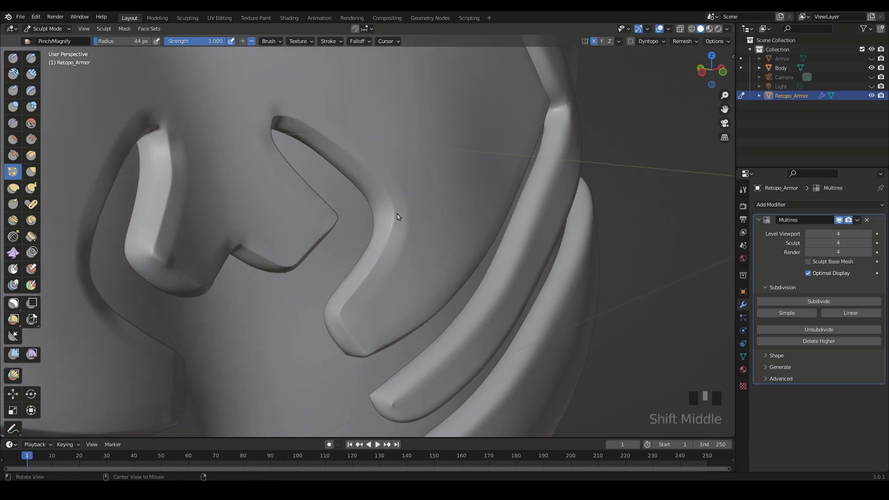
Step: Flatten the plate surface around the cutout's outer bend with Flatten/Contrast at 46 px radius and smooth down to the inner tip
{"action": "key", "text": "alt+f"}
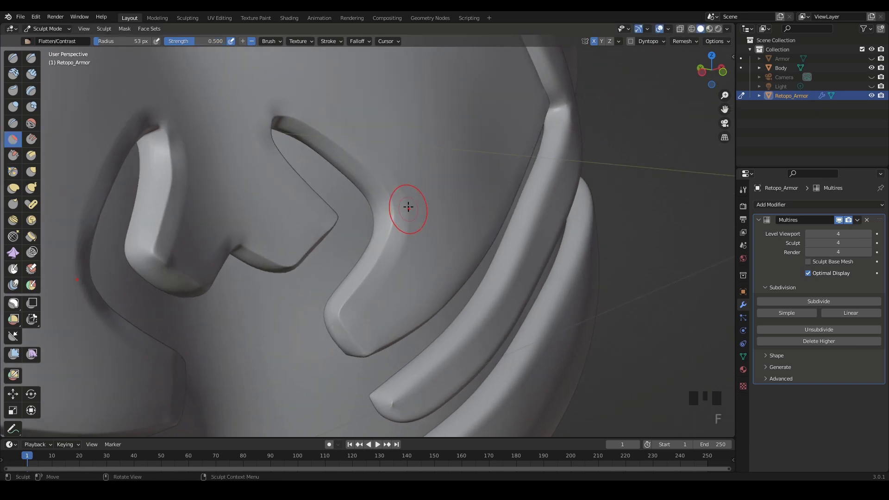
{"action": "mouse_move", "coordinate": [408, 208]}
{"action": "left_mouse_down"}
{"action": "mouse_move", "coordinate": [403, 248]}
{"action": "mouse_move", "coordinate": [417, 213]}
{"action": "left_mouse_up"}
{"action": "left_click_drag", "start_coordinate": [396, 185], "coordinate": [411, 214]}
{"action": "left_click_drag", "start_coordinate": [412, 215], "coordinate": [412, 222]}
{"action": "left_click_drag", "start_coordinate": [411, 221], "coordinate": [380, 296]}
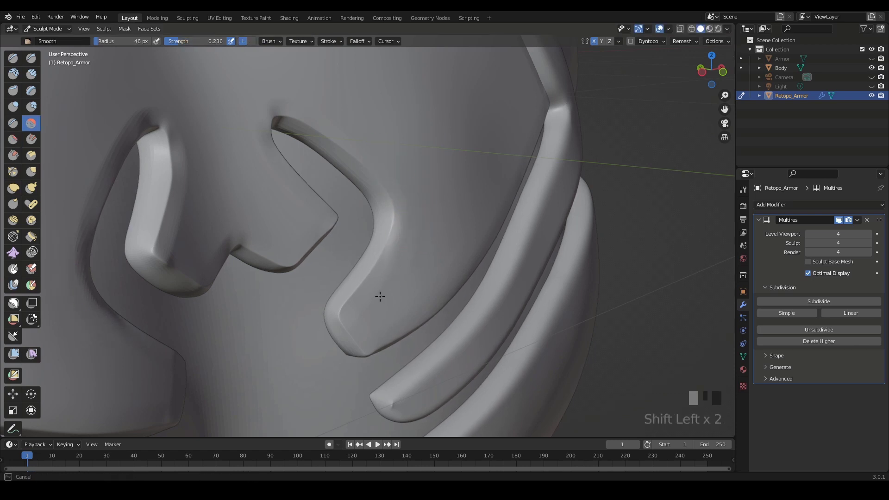
{"action": "left_click", "coordinate": [406, 173]}
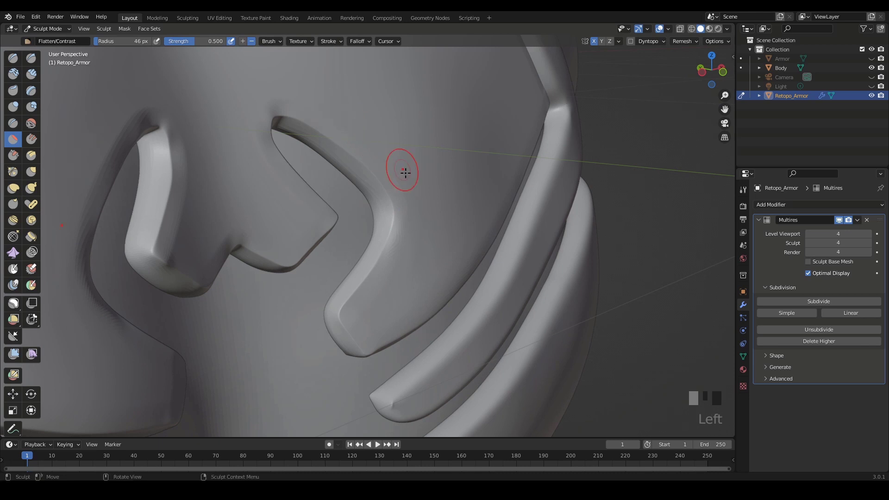
{"action": "left_click_drag", "start_coordinate": [381, 153], "coordinate": [393, 169]}
{"action": "left_click_drag", "start_coordinate": [394, 171], "coordinate": [405, 187]}
{"action": "left_click_drag", "start_coordinate": [361, 128], "coordinate": [389, 171], "text": "shift"}
{"action": "mouse_move", "coordinate": [392, 176]}
{"action": "left_mouse_down", "text": "shift"}
{"action": "mouse_move", "coordinate": [407, 204]}
{"action": "mouse_move", "coordinate": [411, 260]}
{"action": "left_mouse_up", "text": "shift"}
{"action": "left_click_drag", "start_coordinate": [410, 264], "coordinate": [359, 311], "text": "shift"}
Step: Flatten the surface above the centre tab and smooth along the tab's side edge
{"action": "left_click", "coordinate": [280, 76]}
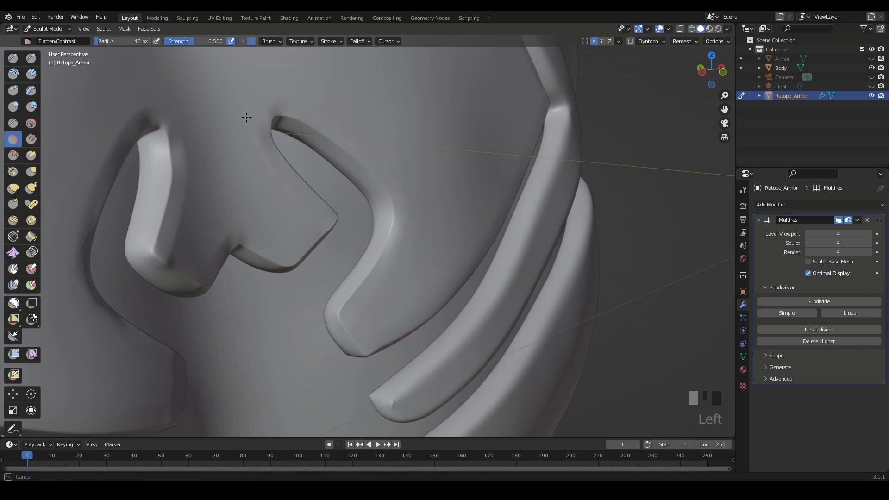
{"action": "mouse_move", "coordinate": [246, 119]}
{"action": "left_mouse_down", "text": "shift"}
{"action": "mouse_move", "coordinate": [240, 151]}
{"action": "mouse_move", "coordinate": [290, 225]}
{"action": "left_mouse_up", "text": "shift"}
{"action": "left_click_drag", "start_coordinate": [248, 125], "coordinate": [266, 155], "text": "shift"}
{"action": "left_click_drag", "start_coordinate": [269, 157], "coordinate": [287, 190], "text": "shift"}
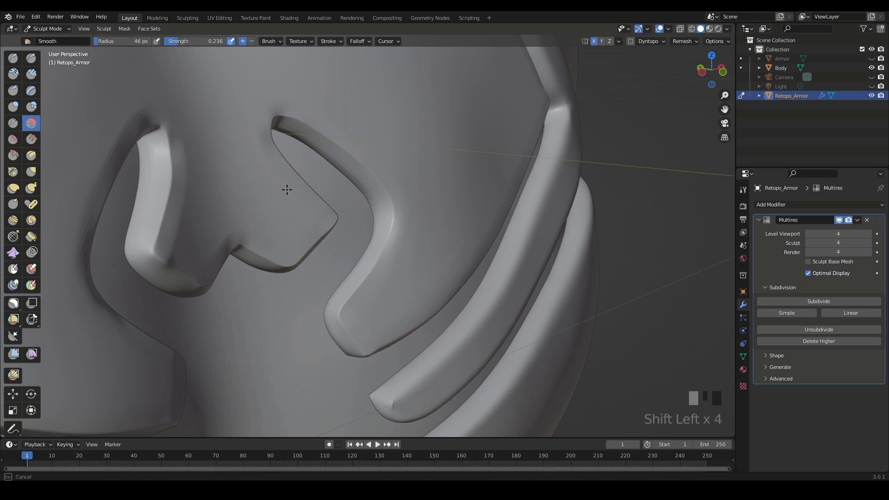
Step: Flatten the centre tab's surface near its outer corner and above the middle notch with a 40 px Flatten/Contrast radius
{"action": "mouse_move", "coordinate": [297, 235]}
{"action": "middle_mouse_down", "text": "ctrl"}
{"action": "mouse_move", "coordinate": [318, 226]}
{"action": "mouse_move", "coordinate": [437, 230]}
{"action": "mouse_move", "coordinate": [424, 264]}
{"action": "mouse_move", "coordinate": [407, 274]}
{"action": "middle_mouse_up", "text": "ctrl"}
{"action": "middle_click_drag", "start_coordinate": [407, 274], "coordinate": [375, 273], "text": "ctrl"}
{"action": "middle_click_drag", "start_coordinate": [375, 273], "coordinate": [390, 240], "text": "shift"}
{"action": "key", "text": "f"}
{"action": "left_click", "coordinate": [376, 236]}
{"action": "key", "text": "f"}
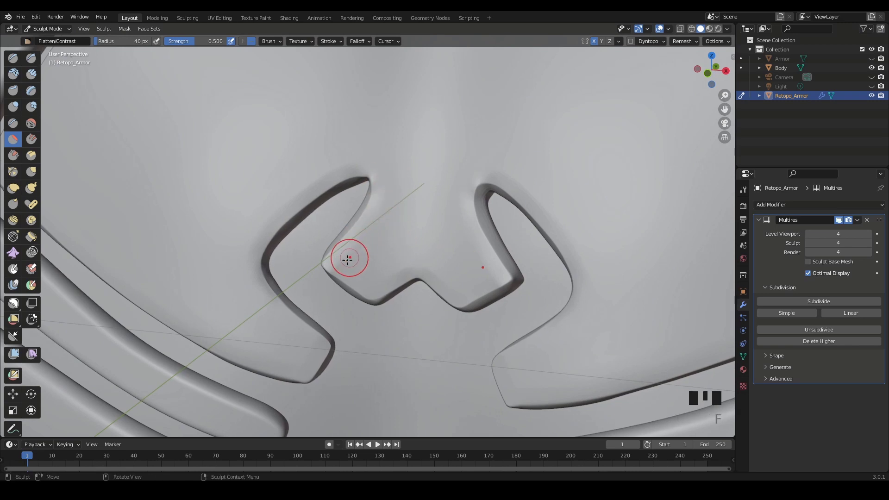
{"action": "left_click", "coordinate": [352, 254]}
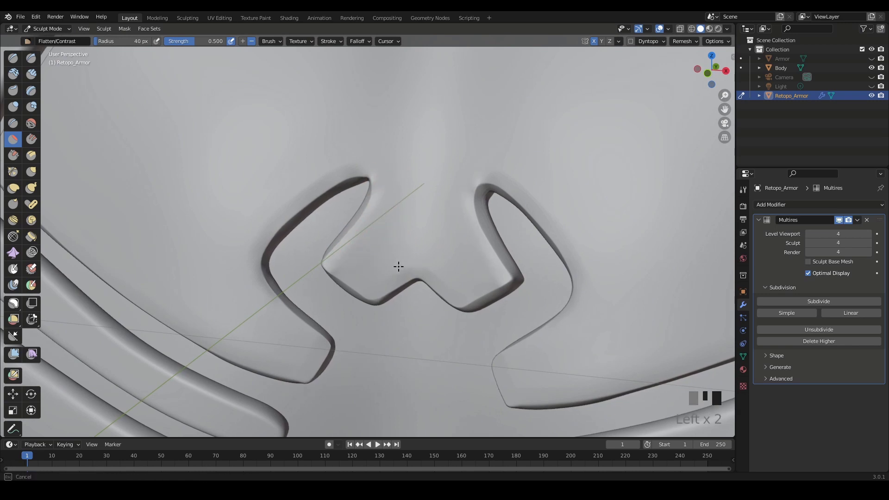
{"action": "left_click_drag", "start_coordinate": [399, 267], "coordinate": [412, 263]}
Step: Flatten the centre tab beside its slanted side edges with the Flatten/Contrast radius reduced to 35 px
{"action": "key", "text": "f"}
{"action": "left_click", "coordinate": [361, 252]}
{"action": "mouse_move", "coordinate": [356, 253]}
{"action": "left_mouse_down"}
{"action": "mouse_move", "coordinate": [339, 262]}
{"action": "mouse_move", "coordinate": [348, 248]}
{"action": "left_mouse_up"}
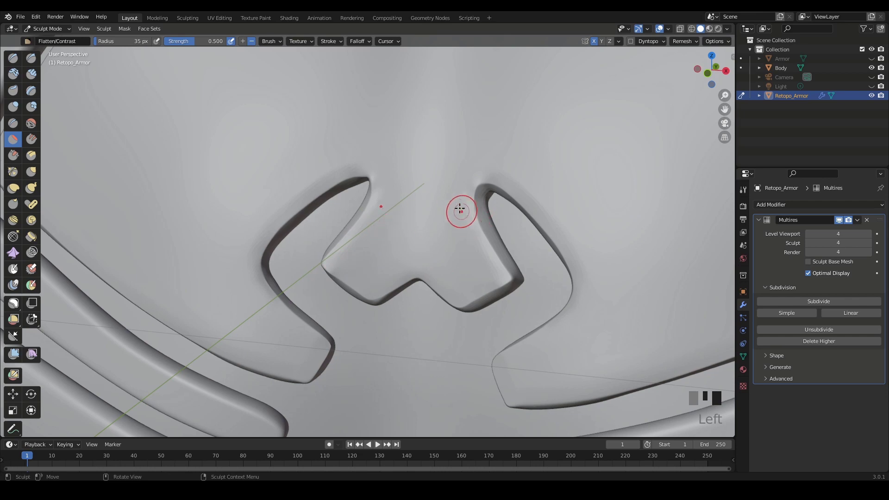
{"action": "left_click_drag", "start_coordinate": [461, 211], "coordinate": [479, 254]}
{"action": "left_click_drag", "start_coordinate": [480, 254], "coordinate": [466, 226]}
{"action": "left_click_drag", "start_coordinate": [485, 262], "coordinate": [487, 269]}
{"action": "mouse_move", "coordinate": [486, 269]}
{"action": "middle_mouse_down", "text": "ctrl"}
{"action": "mouse_move", "coordinate": [486, 283]}
{"action": "mouse_move", "coordinate": [506, 252]}
{"action": "mouse_move", "coordinate": [491, 290]}
{"action": "mouse_move", "coordinate": [449, 264]}
{"action": "mouse_move", "coordinate": [585, 242]}
{"action": "mouse_move", "coordinate": [462, 278]}
{"action": "mouse_move", "coordinate": [459, 263]}
{"action": "mouse_move", "coordinate": [504, 294]}
{"action": "mouse_move", "coordinate": [555, 233]}
{"action": "mouse_move", "coordinate": [495, 238]}
{"action": "mouse_move", "coordinate": [478, 171]}
{"action": "middle_mouse_up", "text": "ctrl"}
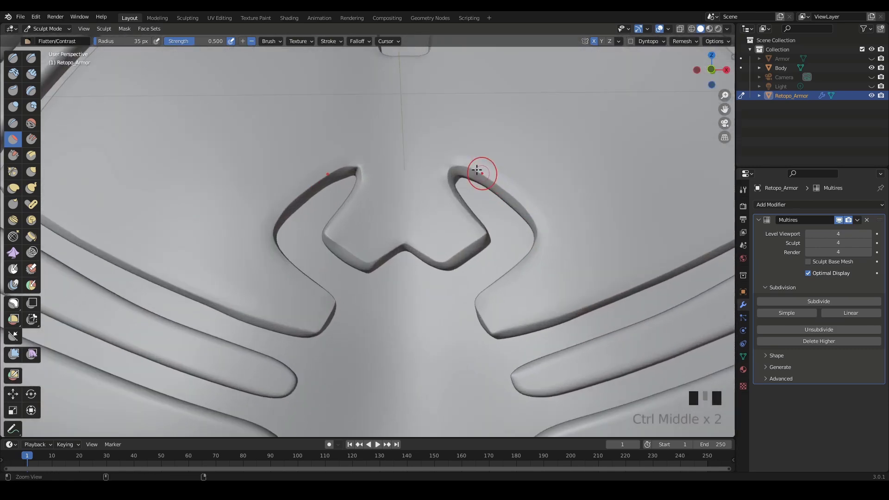
Step: Flatten the plate surface along the cutout's upper curved edge with Flatten/Contrast strokes
{"action": "left_click", "coordinate": [514, 178]}
{"action": "left_click", "coordinate": [497, 153]}
{"action": "left_click_drag", "start_coordinate": [497, 154], "coordinate": [555, 211]}
{"action": "mouse_move", "coordinate": [546, 204]}
{"action": "left_mouse_down"}
{"action": "mouse_move", "coordinate": [558, 218]}
{"action": "mouse_move", "coordinate": [514, 172]}
{"action": "left_mouse_up"}
{"action": "mouse_move", "coordinate": [500, 160]}
{"action": "left_mouse_down"}
{"action": "mouse_move", "coordinate": [445, 144]}
{"action": "mouse_move", "coordinate": [519, 170]}
{"action": "left_mouse_up"}
{"action": "mouse_move", "coordinate": [520, 171]}
{"action": "left_mouse_down"}
{"action": "mouse_move", "coordinate": [530, 182]}
{"action": "mouse_move", "coordinate": [516, 172]}
{"action": "left_mouse_up"}
{"action": "left_click_drag", "start_coordinate": [513, 169], "coordinate": [527, 185]}
{"action": "middle_click_drag", "start_coordinate": [527, 184], "coordinate": [524, 271], "text": "ctrl"}
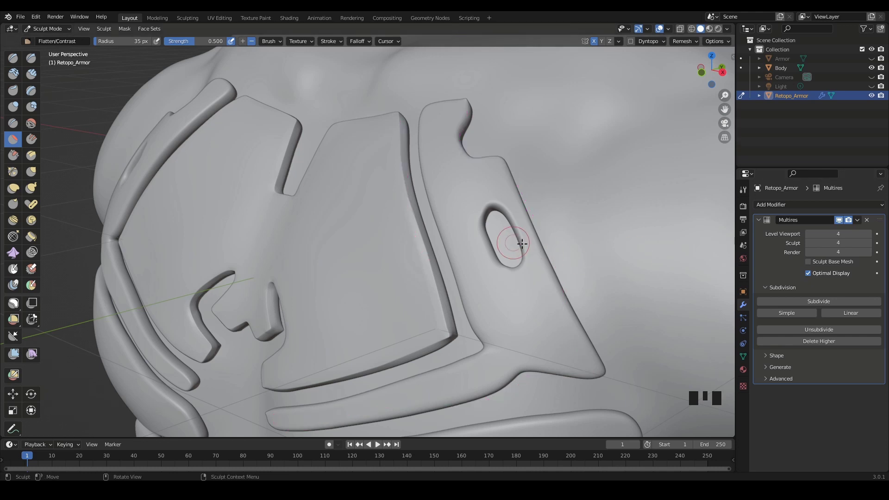
{"action": "left_click", "coordinate": [10, 171]}
{"action": "mouse_move", "coordinate": [74, 257]}
{"action": "middle_mouse_down"}
{"action": "mouse_move", "coordinate": [66, 267]}
{"action": "mouse_move", "coordinate": [365, 241]}
{"action": "mouse_move", "coordinate": [486, 242]}
{"action": "mouse_move", "coordinate": [456, 258]}
{"action": "mouse_move", "coordinate": [363, 274]}
{"action": "middle_mouse_up"}
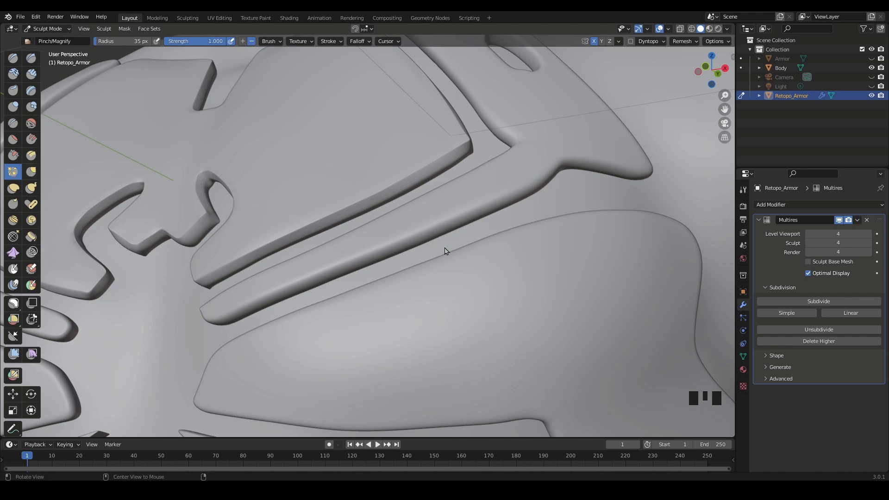
{"action": "mouse_move", "coordinate": [574, 204]}
{"action": "middle_mouse_down", "text": "ctrl"}
{"action": "mouse_move", "coordinate": [468, 280]}
{"action": "mouse_move", "coordinate": [510, 256]}
{"action": "mouse_move", "coordinate": [500, 302]}
{"action": "mouse_move", "coordinate": [506, 288]}
{"action": "mouse_move", "coordinate": [332, 255]}
{"action": "middle_mouse_up", "text": "ctrl"}
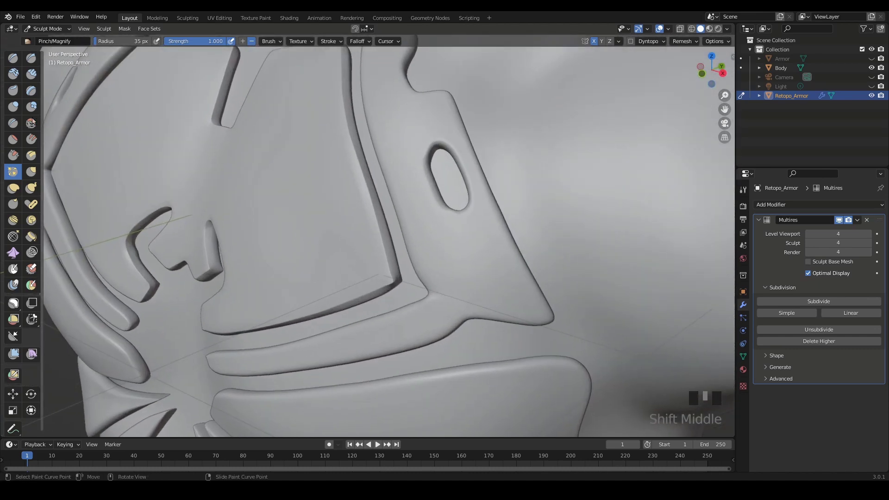
Step: Flatten the large plate's surface beside its long outer side edge with Flatten/Contrast at 34 px radius and smooth the strokes
{"action": "left_click", "coordinate": [13, 139]}
{"action": "middle_click_drag", "start_coordinate": [234, 131], "coordinate": [361, 179]}
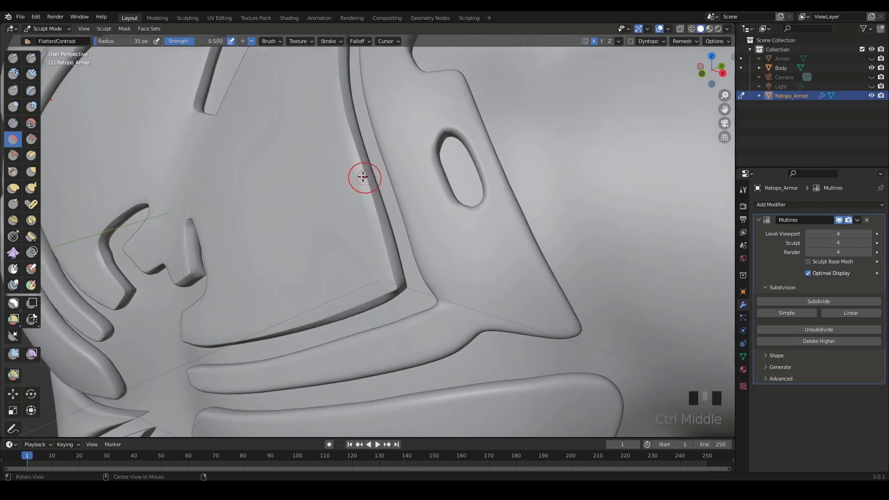
{"action": "left_click", "coordinate": [342, 150]}
{"action": "mouse_move", "coordinate": [343, 151]}
{"action": "left_mouse_down"}
{"action": "mouse_move", "coordinate": [369, 215]}
{"action": "mouse_move", "coordinate": [353, 186]}
{"action": "mouse_move", "coordinate": [365, 209]}
{"action": "left_mouse_up"}
{"action": "left_click", "coordinate": [355, 187]}
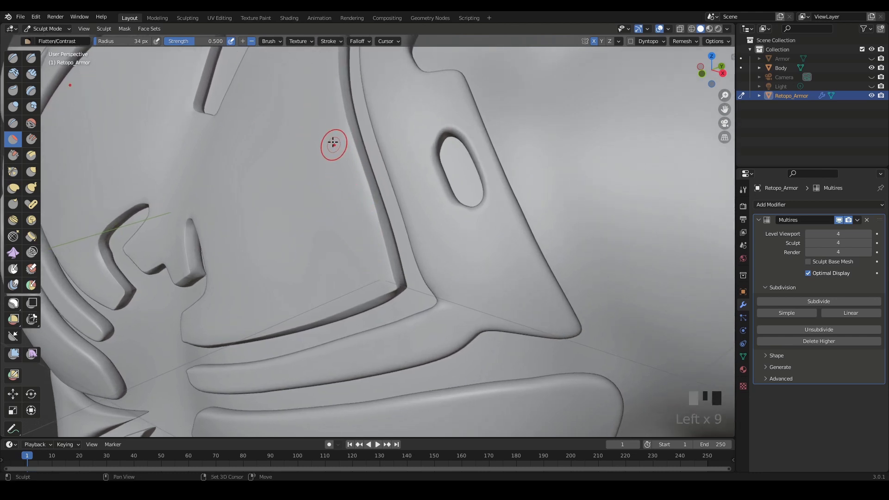
{"action": "mouse_move", "coordinate": [329, 148]}
{"action": "left_mouse_down", "text": "shift"}
{"action": "mouse_move", "coordinate": [338, 139]}
{"action": "mouse_move", "coordinate": [346, 208]}
{"action": "left_mouse_up", "text": "shift"}
{"action": "mouse_move", "coordinate": [349, 203]}
{"action": "left_mouse_down", "text": "shift"}
{"action": "mouse_move", "coordinate": [371, 244]}
{"action": "mouse_move", "coordinate": [366, 232]}
{"action": "left_mouse_up", "text": "shift"}
{"action": "mouse_move", "coordinate": [342, 160]}
{"action": "left_mouse_down", "text": "shift"}
{"action": "mouse_move", "coordinate": [329, 154]}
{"action": "mouse_move", "coordinate": [323, 107]}
{"action": "left_mouse_up", "text": "shift"}
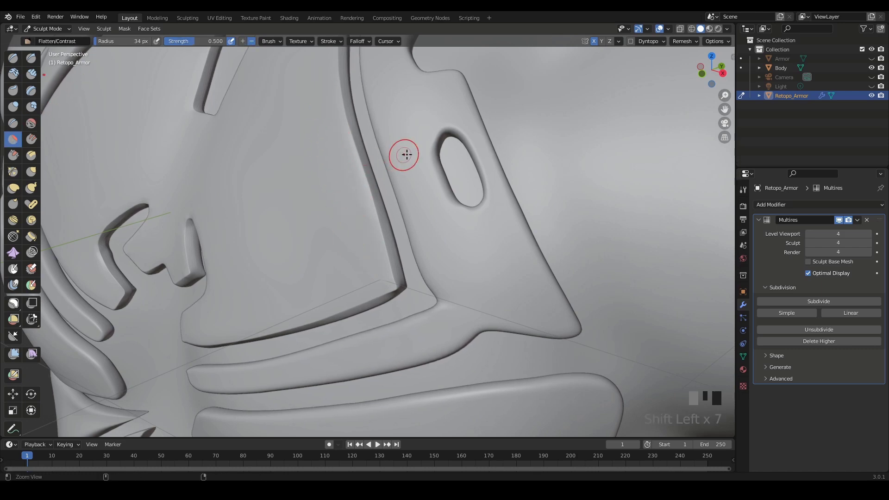
Step: Pinch the upper edge of the narrow strip below the large plate, starting at its inner tip, with a 59 px Pinch/Magnify paint curve
{"action": "middle_click_drag", "start_coordinate": [406, 155], "coordinate": [412, 242], "text": "ctrl"}
{"action": "middle_click_drag", "start_coordinate": [426, 235], "coordinate": [446, 228]}
{"action": "middle_click_drag", "start_coordinate": [454, 277], "coordinate": [466, 210], "text": "ctrl"}
{"action": "middle_click_drag", "start_coordinate": [516, 196], "coordinate": [454, 217], "text": "shift"}
{"action": "middle_click_drag", "start_coordinate": [456, 253], "coordinate": [331, 242], "text": "ctrl"}
{"action": "mouse_move", "coordinate": [263, 239]}
{"action": "middle_mouse_down", "text": "ctrl"}
{"action": "mouse_move", "coordinate": [477, 208]}
{"action": "mouse_move", "coordinate": [463, 242]}
{"action": "mouse_move", "coordinate": [426, 258]}
{"action": "mouse_move", "coordinate": [486, 245]}
{"action": "mouse_move", "coordinate": [440, 246]}
{"action": "mouse_move", "coordinate": [432, 268]}
{"action": "mouse_move", "coordinate": [422, 262]}
{"action": "mouse_move", "coordinate": [454, 264]}
{"action": "mouse_move", "coordinate": [445, 277]}
{"action": "mouse_move", "coordinate": [407, 284]}
{"action": "mouse_move", "coordinate": [417, 301]}
{"action": "mouse_move", "coordinate": [345, 284]}
{"action": "mouse_move", "coordinate": [412, 151]}
{"action": "mouse_move", "coordinate": [349, 207]}
{"action": "mouse_move", "coordinate": [344, 318]}
{"action": "mouse_move", "coordinate": [278, 310]}
{"action": "middle_mouse_up", "text": "ctrl"}
{"action": "key", "text": "p"}
{"action": "left_click_drag", "start_coordinate": [272, 310], "coordinate": [282, 317]}
{"action": "middle_click_drag", "start_coordinate": [282, 318], "coordinate": [281, 301]}
{"action": "left_click_drag", "start_coordinate": [280, 301], "coordinate": [310, 286]}
{"action": "mouse_move", "coordinate": [311, 286]}
{"action": "middle_mouse_down"}
{"action": "mouse_move", "coordinate": [333, 319]}
{"action": "mouse_move", "coordinate": [292, 311]}
{"action": "middle_mouse_up"}
{"action": "key", "text": "alt+p"}
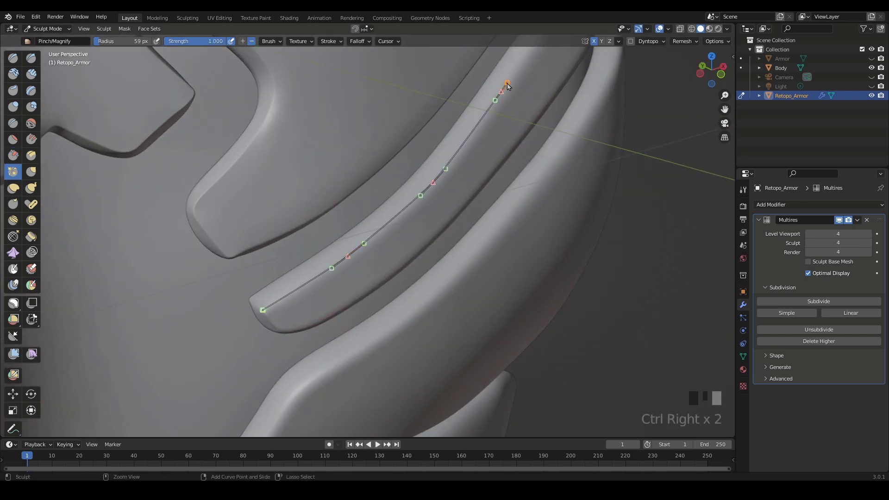
{"action": "key", "text": "Return"}
{"action": "key", "text": "Return"}
{"action": "middle_click_drag", "start_coordinate": [576, 173], "coordinate": [308, 258]}
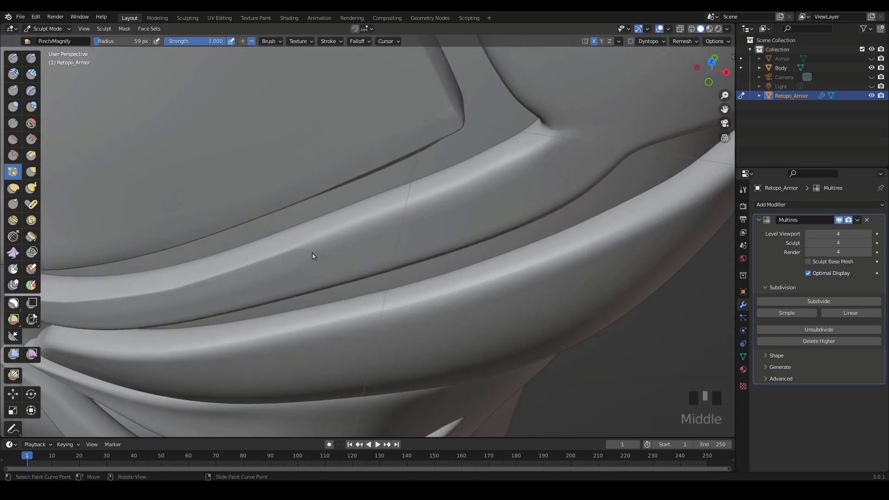
Step: Redo the last paint curve points, then pinch the strip's upper edge up to its inner corner and along the arm's inner side edge
{"action": "key", "text": "ctrl+z"}
{"action": "key", "text": "ctrl+z"}
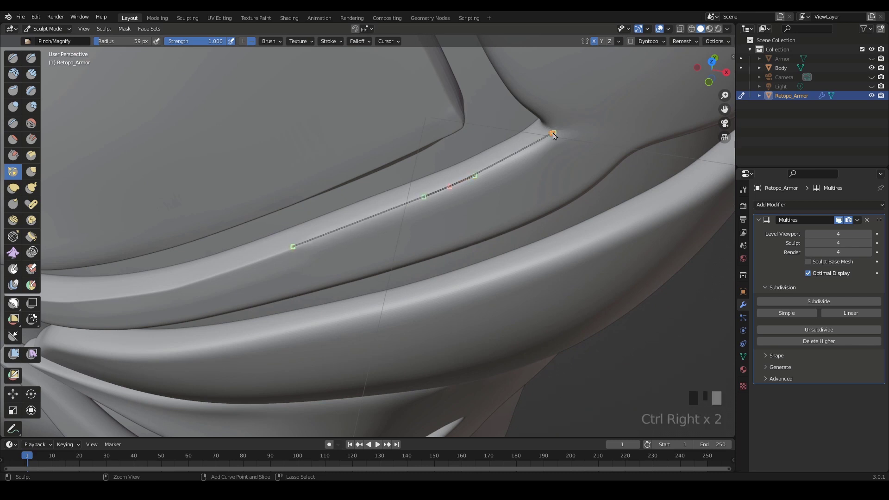
{"action": "key", "text": "Return"}
{"action": "mouse_move", "coordinate": [604, 95]}
{"action": "middle_mouse_down", "text": "shift"}
{"action": "mouse_move", "coordinate": [546, 254]}
{"action": "mouse_move", "coordinate": [492, 303]}
{"action": "mouse_move", "coordinate": [502, 399]}
{"action": "middle_mouse_up", "text": "shift"}
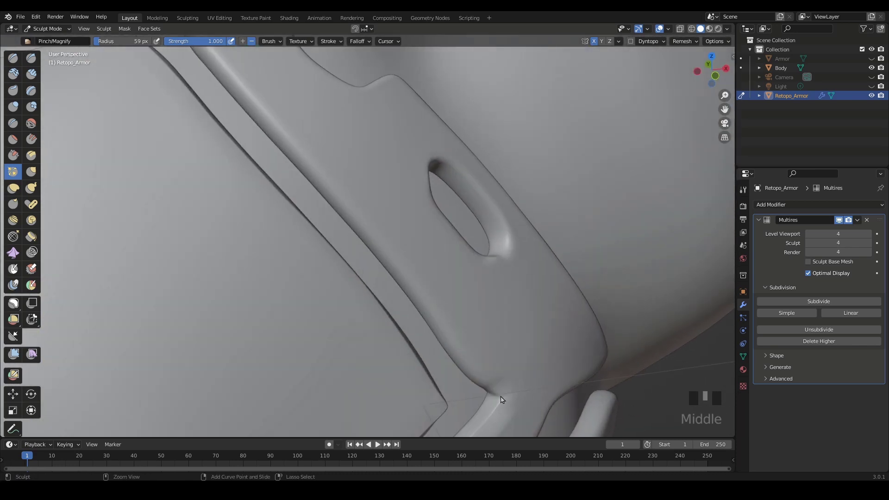
{"action": "key", "text": "Return"}
Step: Pinch the arm's rounded upper corner and its short end edge with paint curves
{"action": "middle_click_drag", "start_coordinate": [462, 59], "coordinate": [363, 239]}
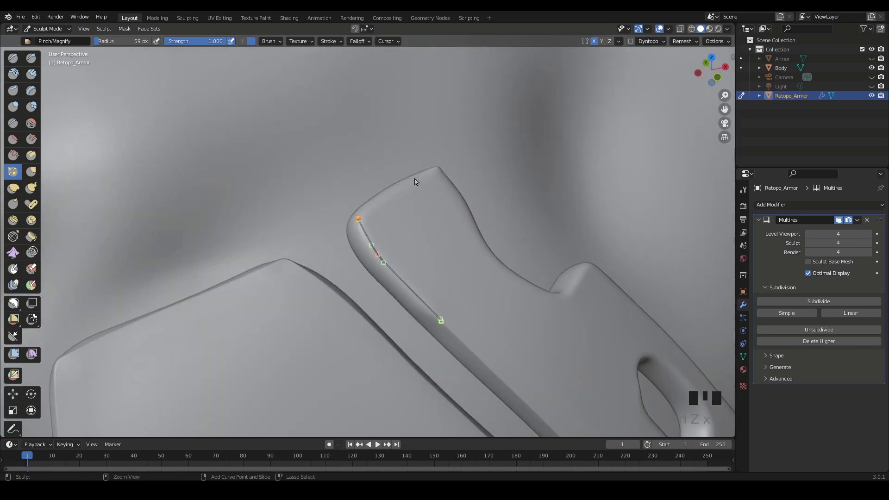
{"action": "mouse_move", "coordinate": [439, 113]}
{"action": "middle_mouse_down"}
{"action": "mouse_move", "coordinate": [529, 243]}
{"action": "mouse_move", "coordinate": [373, 312]}
{"action": "middle_mouse_up"}
{"action": "right_click", "coordinate": [343, 324], "text": "ctrl"}
{"action": "right_click", "coordinate": [424, 268], "text": "ctrl"}
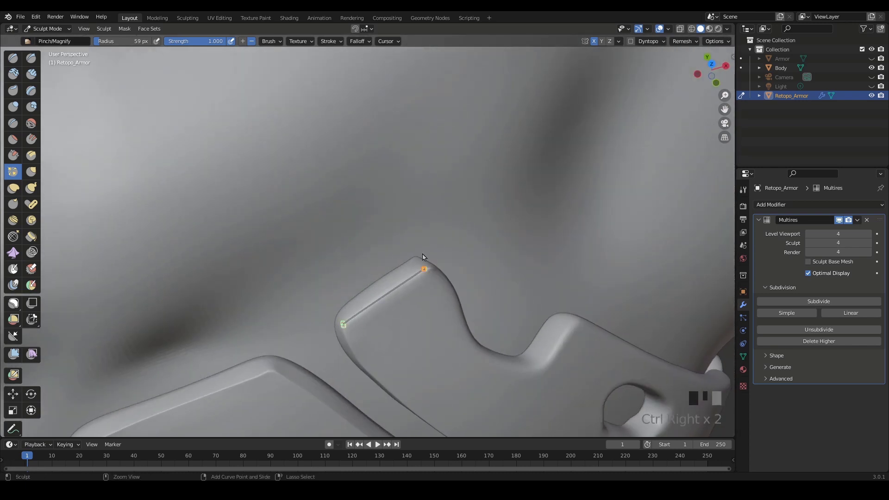
{"action": "key", "text": "Return"}
Step: Pinch the concave edge on the arm's outer side and the shoulder edge above the slot
{"action": "middle_click_drag", "start_coordinate": [417, 238], "coordinate": [349, 215]}
{"action": "right_click", "coordinate": [356, 145], "text": "ctrl"}
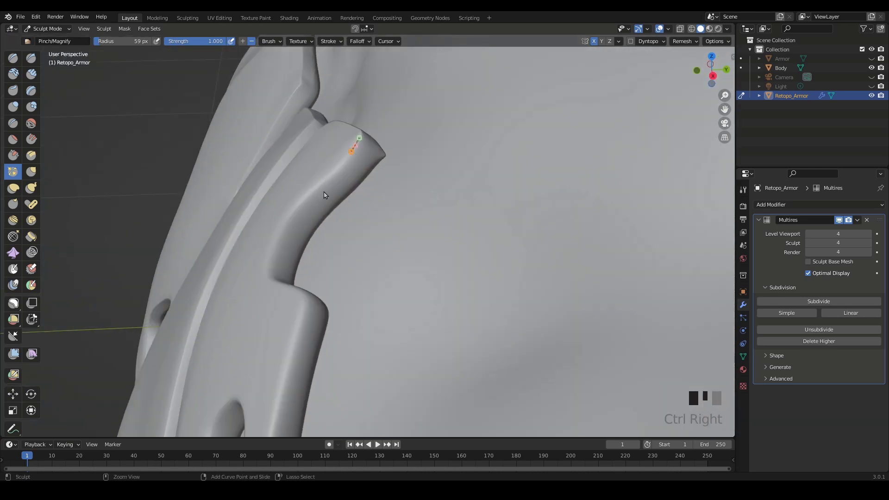
{"action": "right_click", "coordinate": [276, 270], "text": "ctrl"}
{"action": "mouse_move", "coordinate": [276, 271]}
{"action": "middle_mouse_down"}
{"action": "mouse_move", "coordinate": [462, 311]}
{"action": "mouse_move", "coordinate": [292, 235]}
{"action": "middle_mouse_up"}
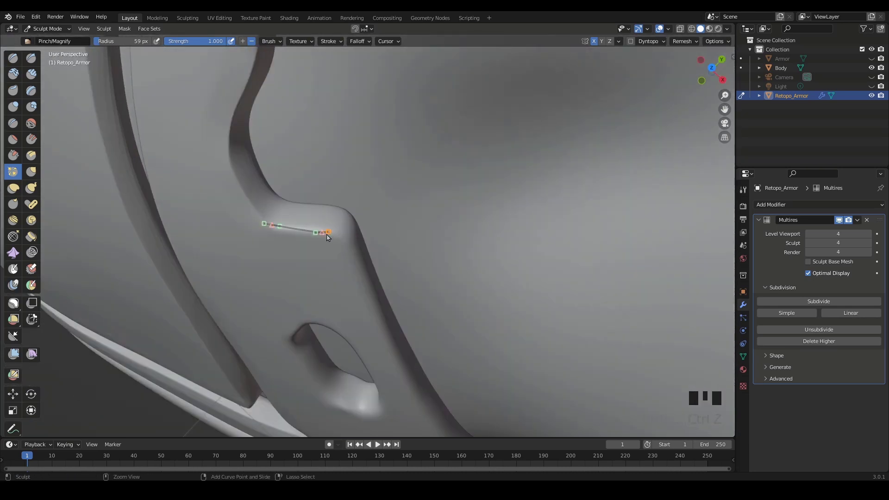
{"action": "key", "text": "Return"}
Step: Pinch the arm's long outer side edge past the slot down to the pointed outer tip
{"action": "middle_click_drag", "start_coordinate": [467, 257], "coordinate": [361, 86]}
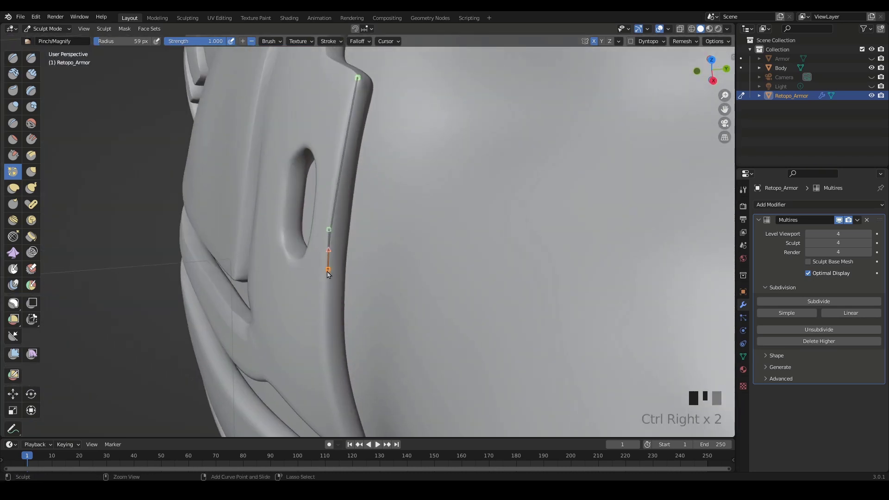
{"action": "key", "text": "Return"}
{"action": "middle_click_drag", "start_coordinate": [385, 250], "coordinate": [337, 192], "text": "ctrl"}
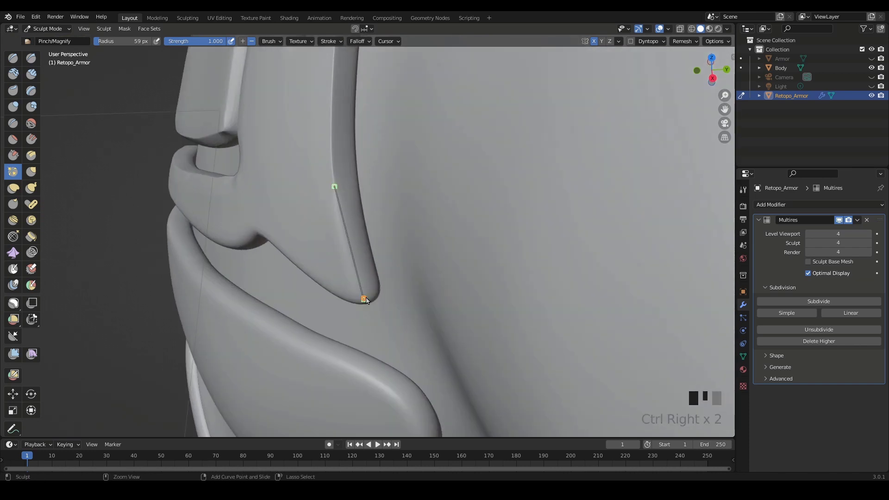
{"action": "right_click", "coordinate": [364, 295], "text": "ctrl"}
Step: Pinch the lower edge from the outer tip around the bend and along the strip to its inner end
{"action": "mouse_move", "coordinate": [364, 296]}
{"action": "middle_mouse_down"}
{"action": "mouse_move", "coordinate": [498, 174]}
{"action": "mouse_move", "coordinate": [294, 232]}
{"action": "middle_mouse_up"}
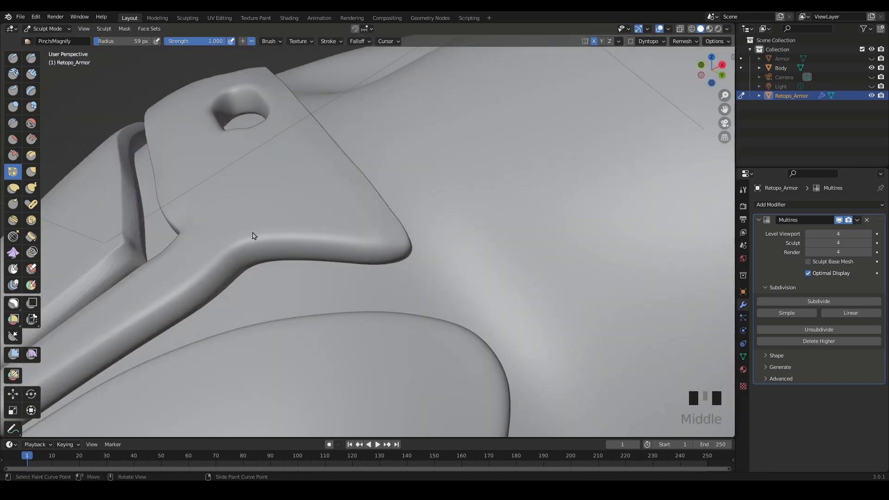
{"action": "key", "text": "ctrl+z"}
{"action": "key", "text": "ctrl+z"}
{"action": "key", "text": "ctrl+z"}
{"action": "key", "text": "ctrl+z"}
{"action": "key", "text": "Return"}
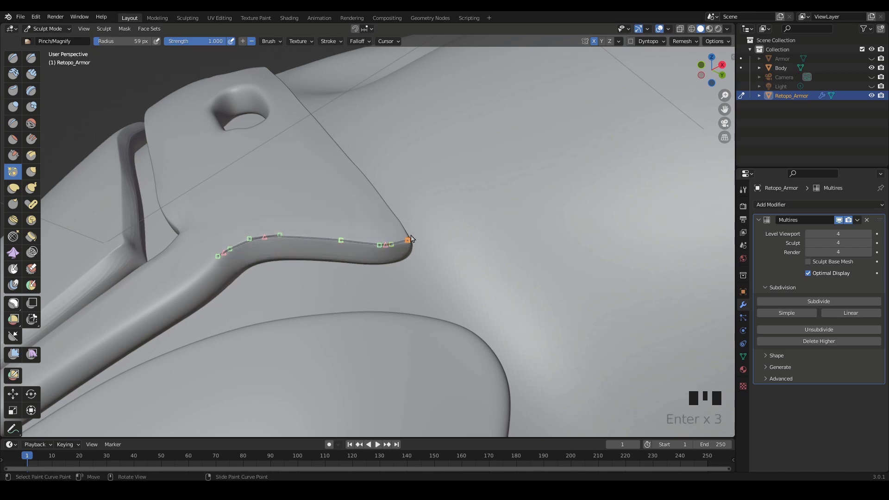
{"action": "middle_click_drag", "start_coordinate": [390, 249], "coordinate": [506, 256], "text": "ctrl"}
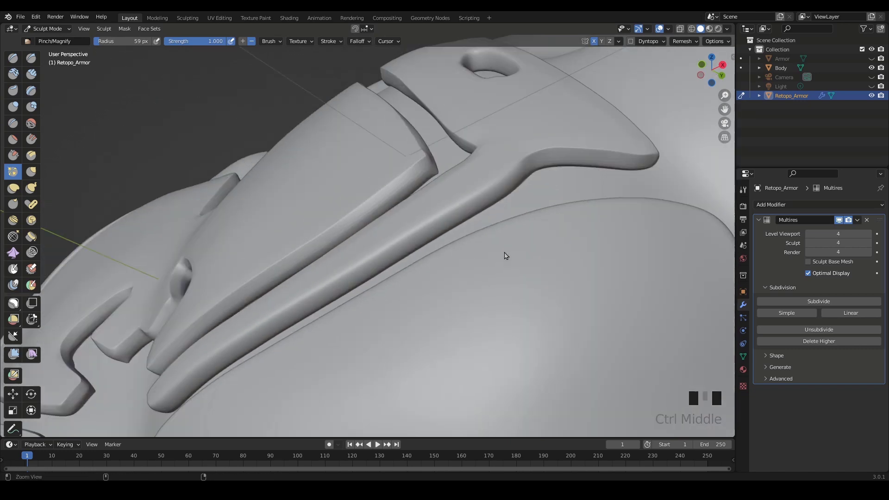
{"action": "right_click", "coordinate": [150, 407], "text": "ctrl"}
{"action": "key", "text": "Return"}
Step: Scrape the strip's surface near the inner corner with the Scrape/Peaks brush at 43 px radius and smooth the strokes
{"action": "middle_click_drag", "start_coordinate": [551, 223], "coordinate": [394, 278]}
{"action": "mouse_move", "coordinate": [394, 278]}
{"action": "middle_mouse_down", "text": "ctrl"}
{"action": "mouse_move", "coordinate": [384, 257]}
{"action": "mouse_move", "coordinate": [295, 265]}
{"action": "mouse_move", "coordinate": [368, 280]}
{"action": "mouse_move", "coordinate": [413, 252]}
{"action": "middle_mouse_up", "text": "ctrl"}
{"action": "left_click", "coordinate": [13, 155]}
{"action": "key", "text": "f"}
{"action": "key", "text": "f"}
{"action": "left_click_drag", "start_coordinate": [412, 252], "coordinate": [398, 260]}
{"action": "left_click_drag", "start_coordinate": [407, 246], "coordinate": [379, 269], "text": "shift"}
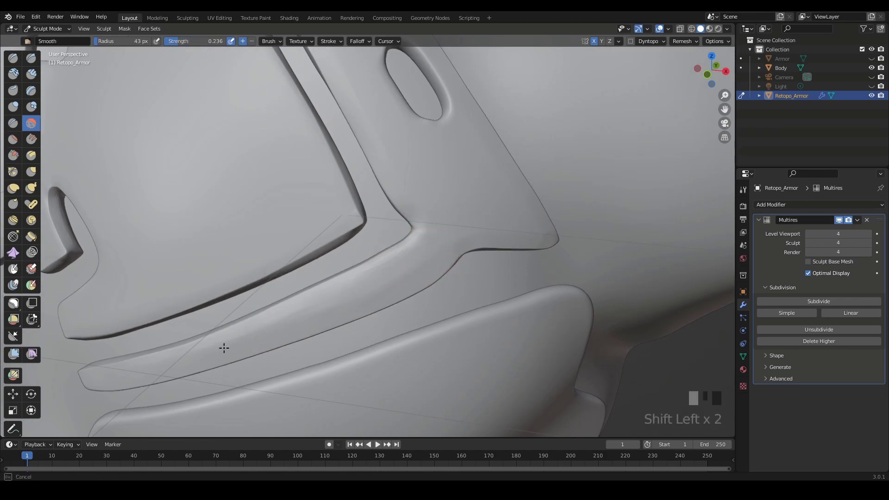
Step: Raise the Smooth brush strength to 0.606 and smooth the strip's surface toward its inner end
{"action": "left_click", "coordinate": [31, 123]}
{"action": "key", "text": "shift+f"}
{"action": "left_click", "coordinate": [334, 253]}
{"action": "left_click_drag", "start_coordinate": [241, 343], "coordinate": [203, 354], "text": "shift"}
Step: Flatten the arm's surface beside its inner side edge with Flatten/Contrast and smooth it near the inner corner
{"action": "mouse_move", "coordinate": [407, 260]}
{"action": "middle_mouse_down"}
{"action": "mouse_move", "coordinate": [362, 286]}
{"action": "mouse_move", "coordinate": [340, 278]}
{"action": "middle_mouse_up"}
{"action": "left_click", "coordinate": [13, 138]}
{"action": "mouse_move", "coordinate": [271, 176]}
{"action": "left_mouse_down"}
{"action": "mouse_move", "coordinate": [256, 166]}
{"action": "mouse_move", "coordinate": [368, 305]}
{"action": "left_mouse_up"}
{"action": "middle_click_drag", "start_coordinate": [368, 306], "coordinate": [394, 278]}
{"action": "left_click_drag", "start_coordinate": [394, 246], "coordinate": [430, 295], "text": "shift"}
Step: Pinch the outer half of the slot's rim with a 39 px Pinch/Magnify paint curve
{"action": "middle_click_drag", "start_coordinate": [431, 296], "coordinate": [416, 259]}
{"action": "middle_click_drag", "start_coordinate": [417, 259], "coordinate": [407, 278], "text": "ctrl"}
{"action": "mouse_move", "coordinate": [408, 278]}
{"action": "middle_mouse_down", "text": "shift"}
{"action": "mouse_move", "coordinate": [397, 209]}
{"action": "mouse_move", "coordinate": [419, 370]}
{"action": "middle_mouse_up", "text": "shift"}
{"action": "mouse_move", "coordinate": [419, 371]}
{"action": "middle_mouse_down", "text": "ctrl"}
{"action": "mouse_move", "coordinate": [480, 236]}
{"action": "mouse_move", "coordinate": [458, 229]}
{"action": "middle_mouse_up", "text": "ctrl"}
{"action": "key", "text": "p"}
{"action": "middle_click_drag", "start_coordinate": [363, 168], "coordinate": [343, 178], "text": "shift"}
{"action": "right_click_drag", "start_coordinate": [321, 204], "coordinate": [330, 205], "text": "ctrl"}
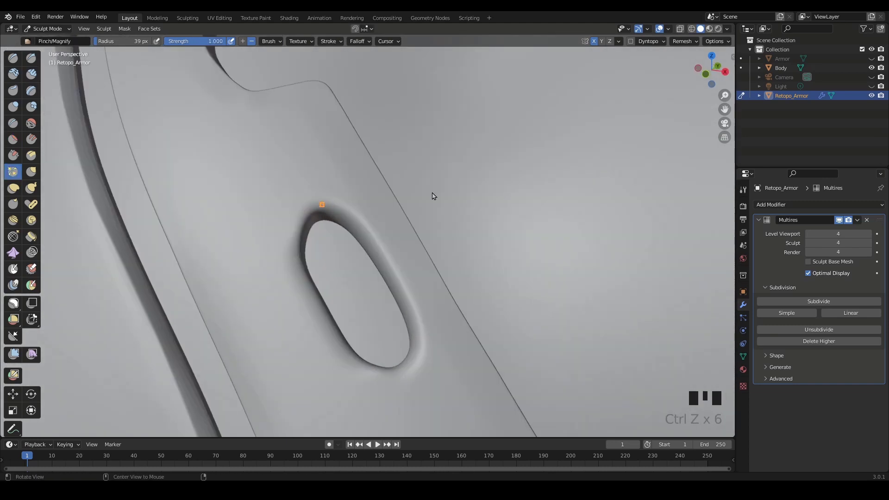
{"action": "middle_click_drag", "start_coordinate": [433, 196], "coordinate": [410, 271]}
{"action": "right_click", "coordinate": [358, 206], "text": "ctrl"}
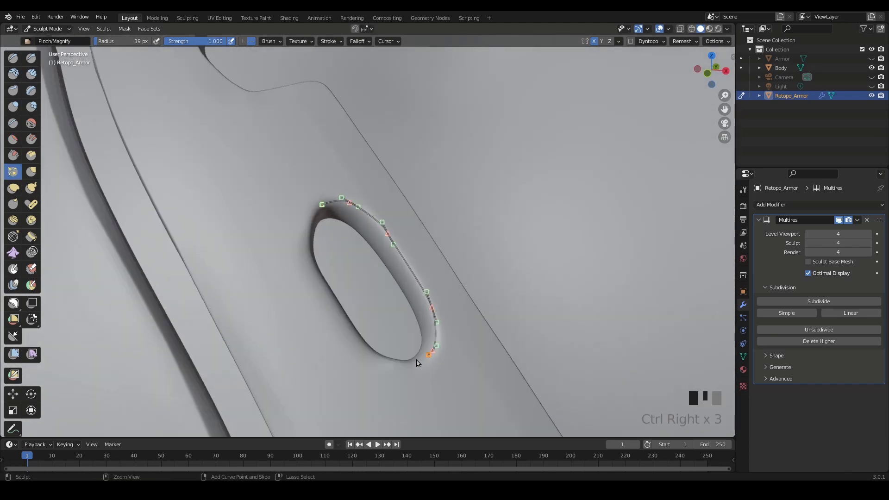
{"action": "key", "text": "Return"}
Step: Pinch the inner half of the slot's rim from its upper end around to its lower end
{"action": "middle_click_drag", "start_coordinate": [410, 204], "coordinate": [366, 208]}
{"action": "middle_click_drag", "start_coordinate": [366, 209], "coordinate": [373, 165], "text": "ctrl"}
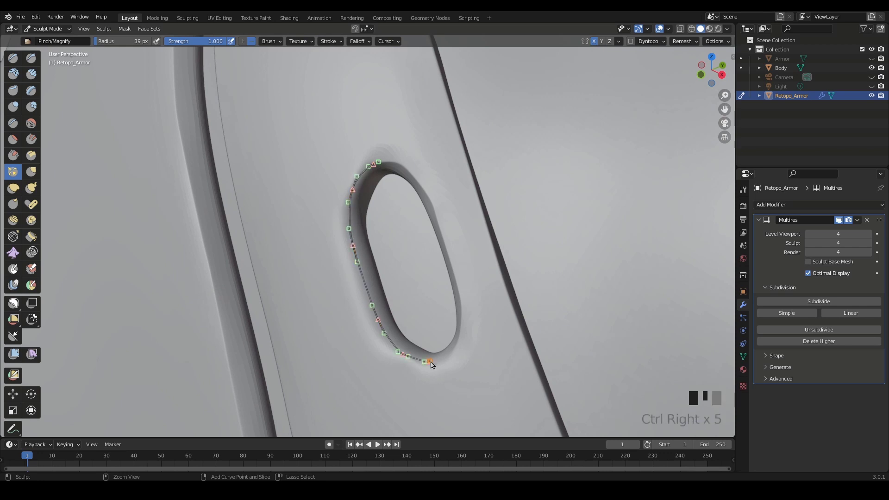
{"action": "right_click_drag", "start_coordinate": [430, 362], "coordinate": [434, 361], "text": "ctrl"}
{"action": "right_click_drag", "start_coordinate": [451, 352], "coordinate": [454, 345], "text": "ctrl"}
{"action": "key", "text": "Return"}
Step: Flatten the surface around the slot's rim with Flatten/Contrast strokes and smooth the area beside it
{"action": "mouse_move", "coordinate": [491, 199]}
{"action": "middle_mouse_down", "text": "ctrl"}
{"action": "mouse_move", "coordinate": [514, 254]}
{"action": "mouse_move", "coordinate": [505, 190]}
{"action": "middle_mouse_up", "text": "ctrl"}
{"action": "key", "text": "shift+t"}
{"action": "left_click_drag", "start_coordinate": [358, 245], "coordinate": [348, 208]}
{"action": "mouse_move", "coordinate": [345, 222]}
{"action": "left_mouse_down"}
{"action": "mouse_move", "coordinate": [335, 204]}
{"action": "mouse_move", "coordinate": [432, 210]}
{"action": "mouse_move", "coordinate": [429, 162]}
{"action": "left_mouse_up"}
{"action": "middle_click_drag", "start_coordinate": [522, 250], "coordinate": [491, 250]}
{"action": "middle_click_drag", "start_coordinate": [491, 250], "coordinate": [486, 296], "text": "ctrl"}
{"action": "left_click_drag", "start_coordinate": [398, 310], "coordinate": [424, 290], "text": "shift"}
Step: Pinch the upper edge of the large plate below the strip, starting at its inner tip, with a 36 px paint curve
{"action": "middle_click_drag", "start_coordinate": [424, 290], "coordinate": [509, 259]}
{"action": "mouse_move", "coordinate": [510, 260]}
{"action": "middle_mouse_down", "text": "shift"}
{"action": "mouse_move", "coordinate": [459, 248]}
{"action": "mouse_move", "coordinate": [426, 269]}
{"action": "middle_mouse_up", "text": "shift"}
{"action": "mouse_move", "coordinate": [426, 269]}
{"action": "middle_mouse_down", "text": "ctrl"}
{"action": "mouse_move", "coordinate": [393, 284]}
{"action": "mouse_move", "coordinate": [421, 365]}
{"action": "mouse_move", "coordinate": [403, 359]}
{"action": "middle_mouse_up", "text": "ctrl"}
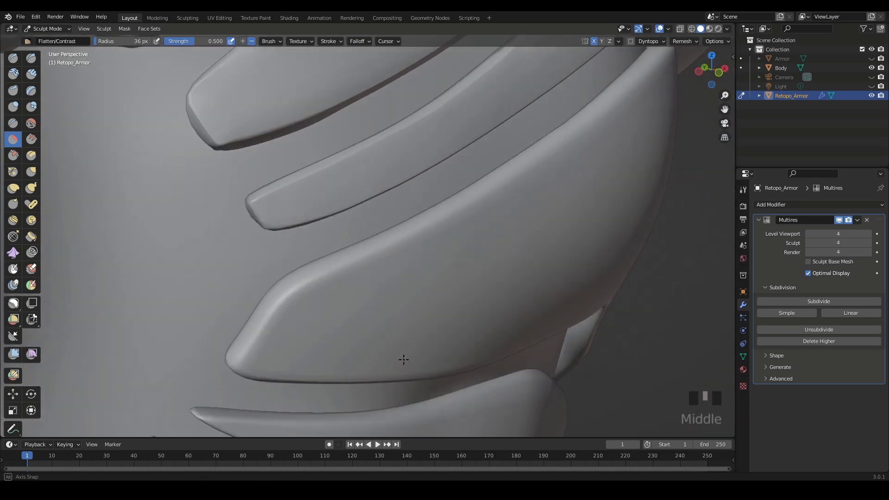
{"action": "key", "text": "alt+p"}
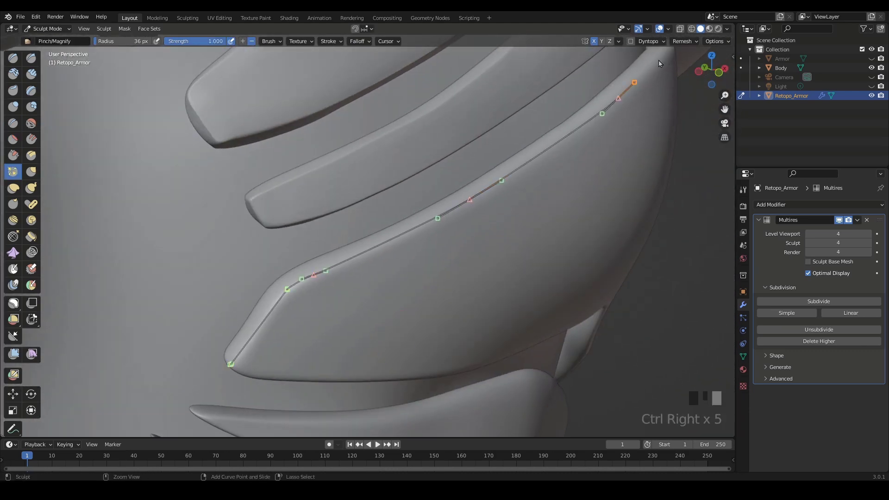
{"action": "key", "text": "Return"}
{"action": "key", "text": "Return"}
Step: Pinch the large lower plate's rounded outer shoulder and stepped edge down to its outer corner
{"action": "middle_click_drag", "start_coordinate": [352, 260], "coordinate": [258, 286]}
{"action": "mouse_move", "coordinate": [500, 247]}
{"action": "middle_mouse_down"}
{"action": "mouse_move", "coordinate": [418, 294]}
{"action": "mouse_move", "coordinate": [323, 172]}
{"action": "middle_mouse_up"}
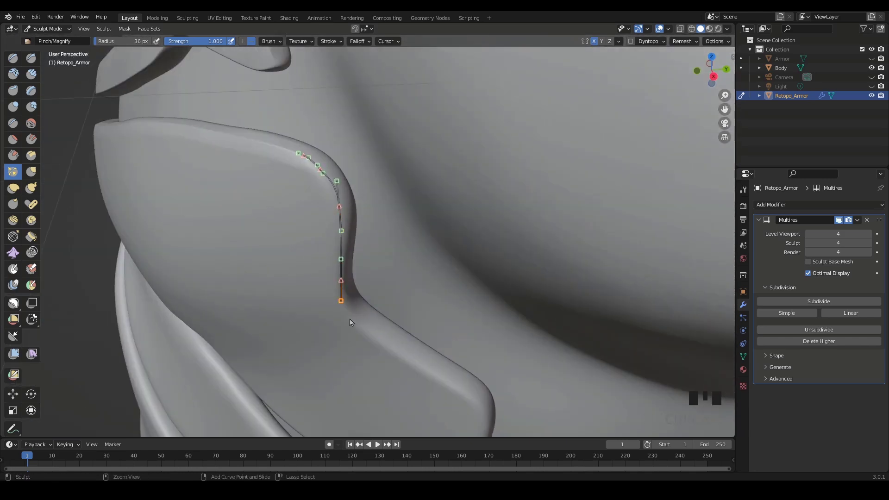
{"action": "right_click", "coordinate": [482, 407], "text": "ctrl"}
{"action": "key", "text": "Return"}
Step: Pinch the large lower plate's outer side edge from the outer corner down to the lower corner
{"action": "middle_click_drag", "start_coordinate": [481, 407], "coordinate": [431, 260]}
{"action": "right_click", "coordinate": [368, 185], "text": "ctrl"}
{"action": "right_click_drag", "start_coordinate": [373, 310], "coordinate": [373, 338], "text": "ctrl"}
{"action": "right_click_drag", "start_coordinate": [368, 376], "coordinate": [367, 384], "text": "ctrl"}
{"action": "right_click", "coordinate": [359, 384], "text": "ctrl"}
{"action": "key", "text": "Return"}
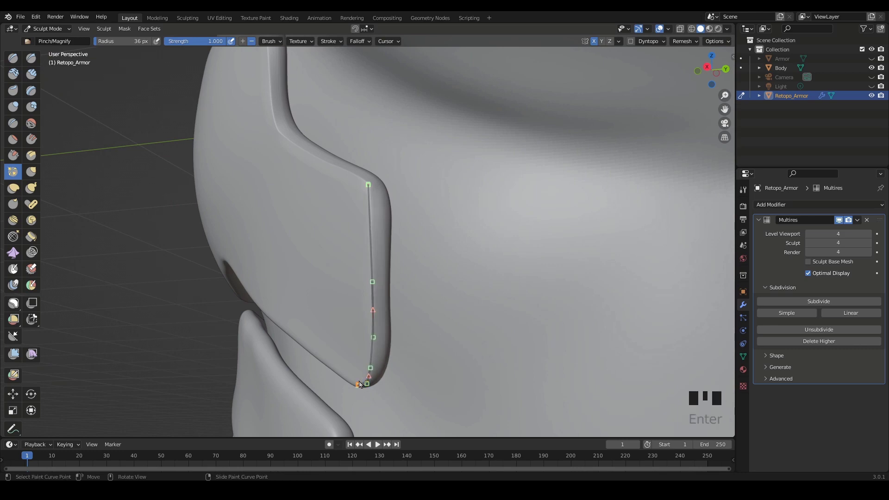
Step: Pinch the large plate's lower edge from the lower corner through the bend to its inner tip
{"action": "middle_click_drag", "start_coordinate": [359, 385], "coordinate": [486, 297]}
{"action": "right_click", "coordinate": [491, 359], "text": "ctrl"}
{"action": "right_click_drag", "start_coordinate": [387, 276], "coordinate": [377, 269], "text": "ctrl"}
{"action": "key", "text": "Return"}
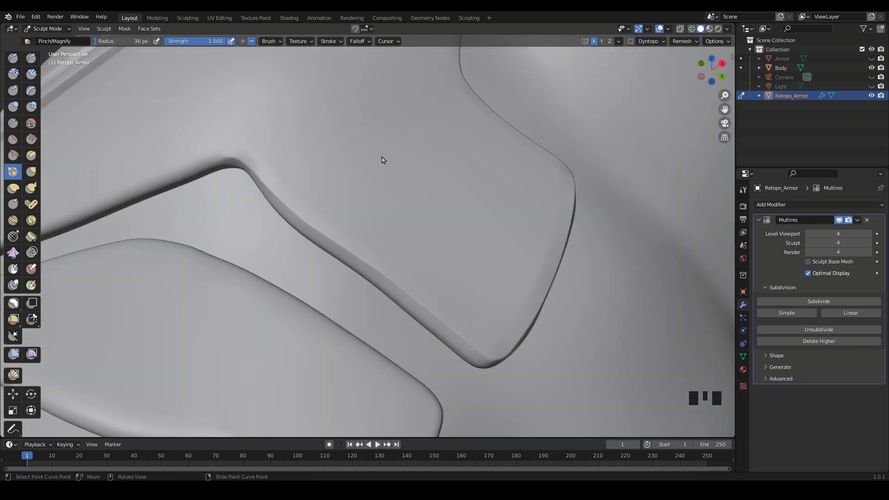
{"action": "middle_click_drag", "start_coordinate": [383, 159], "coordinate": [544, 202], "text": "shift"}
{"action": "key", "text": "Return"}
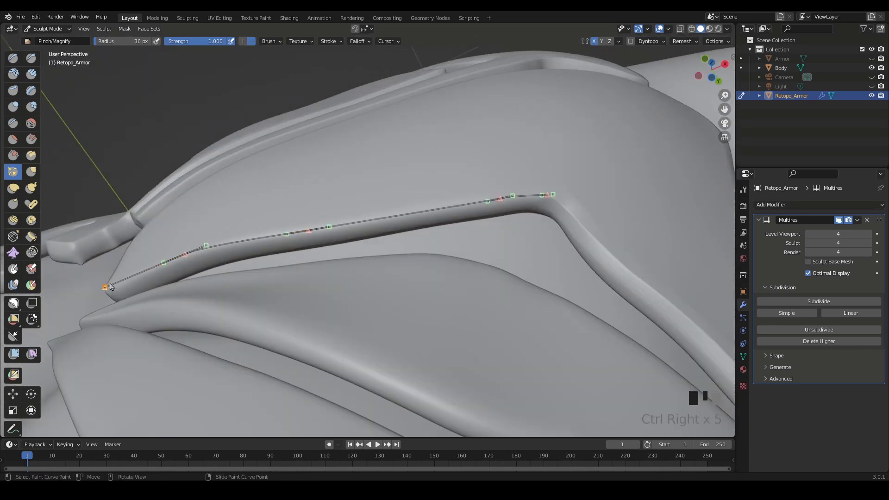
Step: Flatten the large plate's surface beside its pinched edges with Flatten/Contrast and smooth it toward the lower corner
{"action": "mouse_move", "coordinate": [247, 245]}
{"action": "middle_mouse_down"}
{"action": "mouse_move", "coordinate": [298, 317]}
{"action": "mouse_move", "coordinate": [240, 275]}
{"action": "middle_mouse_up"}
{"action": "key", "text": "shift+t"}
{"action": "left_click", "coordinate": [183, 309]}
{"action": "left_click_drag", "start_coordinate": [184, 309], "coordinate": [204, 300]}
{"action": "middle_click_drag", "start_coordinate": [412, 259], "coordinate": [340, 238]}
{"action": "left_click_drag", "start_coordinate": [325, 241], "coordinate": [338, 237], "text": "shift"}
{"action": "mouse_move", "coordinate": [491, 232]}
{"action": "middle_mouse_down"}
{"action": "mouse_move", "coordinate": [435, 223]}
{"action": "mouse_move", "coordinate": [412, 232]}
{"action": "middle_mouse_up"}
{"action": "mouse_move", "coordinate": [514, 343]}
{"action": "middle_mouse_down", "text": "shift"}
{"action": "mouse_move", "coordinate": [487, 269]}
{"action": "mouse_move", "coordinate": [431, 306]}
{"action": "middle_mouse_up", "text": "shift"}
{"action": "left_click_drag", "start_coordinate": [430, 305], "coordinate": [440, 310], "text": "shift"}
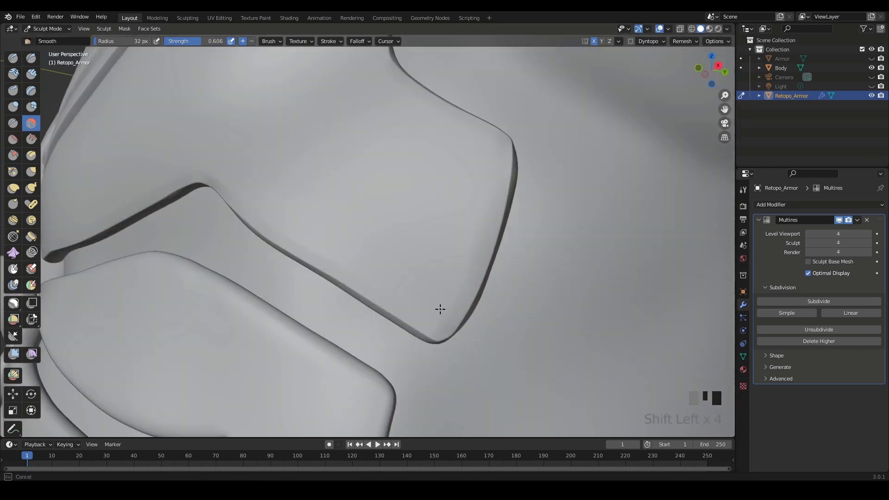
Step: Pinch the lower edge of the next plate down from its pointed inner tip with a 32 px Pinch/Magnify paint curve
{"action": "middle_click_drag", "start_coordinate": [440, 309], "coordinate": [472, 246]}
{"action": "mouse_move", "coordinate": [341, 213]}
{"action": "middle_mouse_down", "text": "ctrl"}
{"action": "mouse_move", "coordinate": [332, 254]}
{"action": "mouse_move", "coordinate": [463, 259]}
{"action": "middle_mouse_up", "text": "ctrl"}
{"action": "middle_click_drag", "start_coordinate": [463, 259], "coordinate": [470, 320], "text": "ctrl"}
{"action": "mouse_move", "coordinate": [470, 320]}
{"action": "middle_mouse_down", "text": "shift"}
{"action": "mouse_move", "coordinate": [464, 299]}
{"action": "mouse_move", "coordinate": [486, 320]}
{"action": "middle_mouse_up", "text": "shift"}
{"action": "middle_click_drag", "start_coordinate": [487, 320], "coordinate": [468, 343], "text": "shift"}
{"action": "mouse_move", "coordinate": [468, 343]}
{"action": "middle_mouse_down"}
{"action": "mouse_move", "coordinate": [419, 265]}
{"action": "mouse_move", "coordinate": [383, 258]}
{"action": "mouse_move", "coordinate": [481, 337]}
{"action": "mouse_move", "coordinate": [357, 331]}
{"action": "middle_mouse_up"}
{"action": "right_click", "coordinate": [429, 270], "text": "ctrl+alt"}
{"action": "scroll", "coordinate": [429, 271], "scroll_direction": "down", "scroll_amount": 1}
{"action": "right_click", "coordinate": [201, 182], "text": "ctrl"}
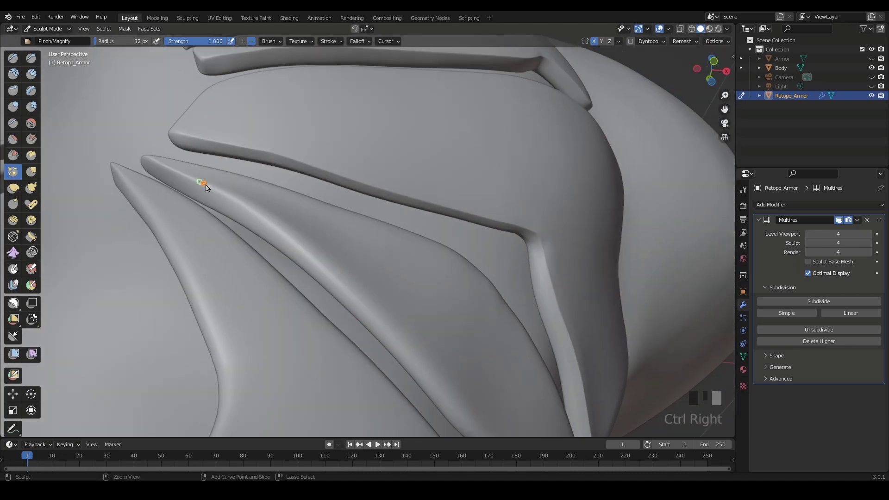
{"action": "key", "text": "Return"}
{"action": "key", "text": "Return"}
{"action": "key", "text": "Return"}
Step: Continue pinching that plate's lower edge to the sharp inward corner above its lower section
{"action": "middle_click_drag", "start_coordinate": [356, 299], "coordinate": [323, 262], "text": "ctrl"}
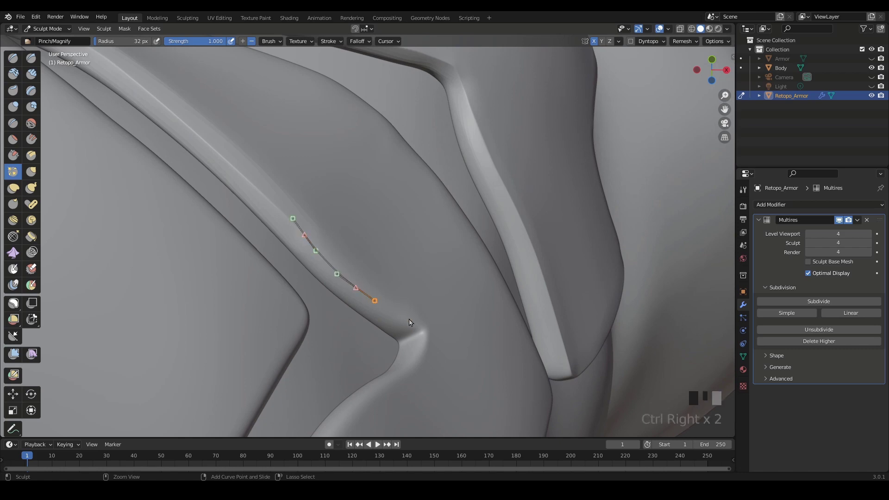
{"action": "key", "text": "Return"}
{"action": "key", "text": "Return"}
{"action": "key", "text": "Return"}
Step: Pinch the curved inner side edge of the plate's lower section and the edge along its base
{"action": "middle_click_drag", "start_coordinate": [386, 390], "coordinate": [448, 150], "text": "shift"}
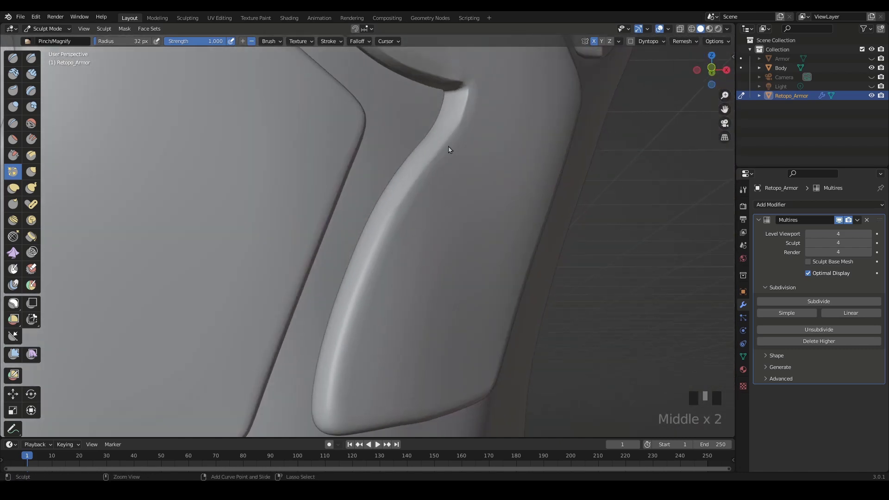
{"action": "key", "text": "Return"}
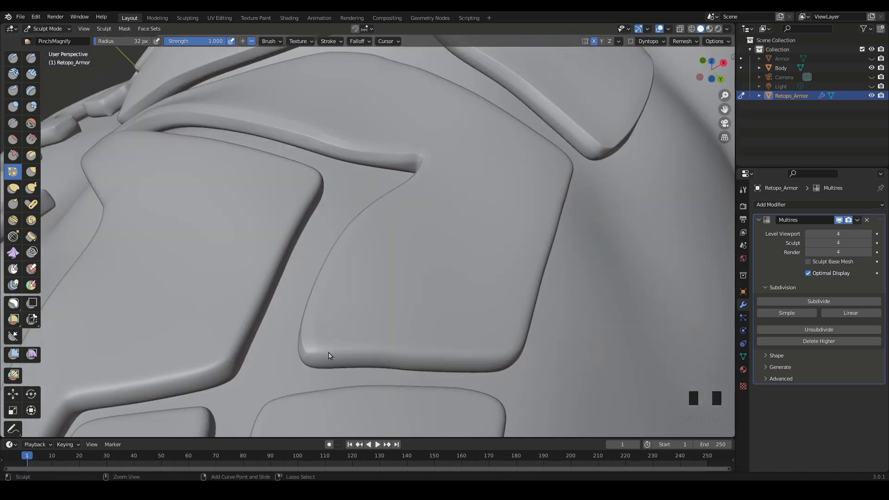
{"action": "right_click_drag", "start_coordinate": [498, 351], "coordinate": [518, 347], "text": "ctrl"}
{"action": "key", "text": "Return"}
Step: Pinch the plate's outer side edge and its long upper edge from the outer corner to the inner tip
{"action": "middle_click_drag", "start_coordinate": [517, 348], "coordinate": [430, 297]}
{"action": "middle_click_drag", "start_coordinate": [463, 259], "coordinate": [542, 250], "text": "shift"}
{"action": "right_click", "coordinate": [471, 65], "text": "ctrl"}
{"action": "middle_click_drag", "start_coordinate": [609, 260], "coordinate": [549, 290]}
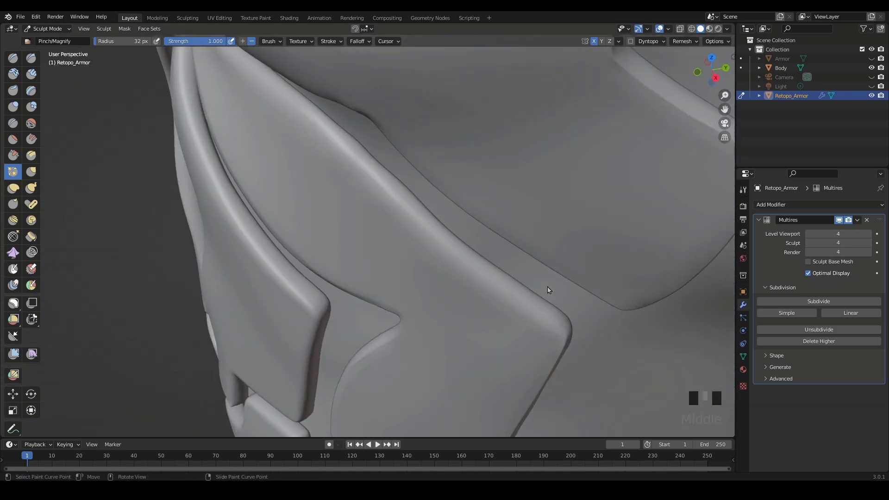
{"action": "right_click", "coordinate": [245, 61], "text": "ctrl"}
{"action": "key", "text": "Return"}
{"action": "mouse_move", "coordinate": [366, 245]}
{"action": "middle_mouse_down"}
{"action": "mouse_move", "coordinate": [396, 260]}
{"action": "mouse_move", "coordinate": [500, 274]}
{"action": "middle_mouse_up"}
{"action": "right_click_drag", "start_coordinate": [480, 269], "coordinate": [466, 269], "text": "ctrl"}
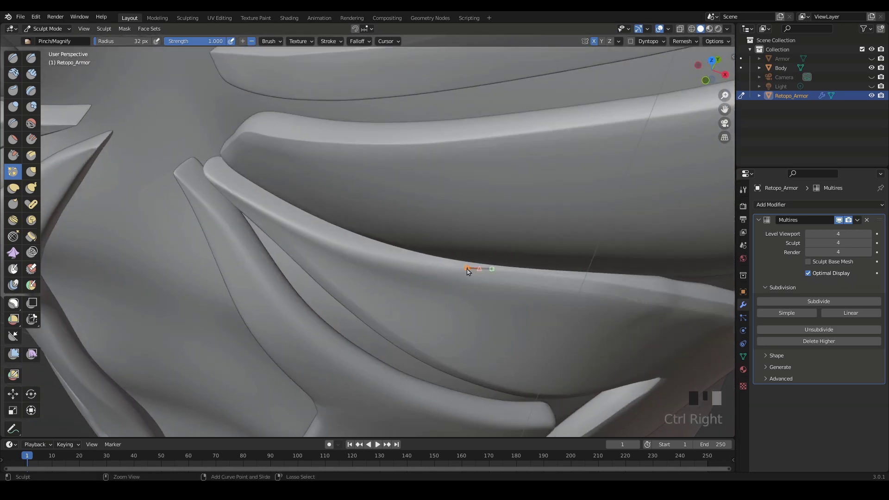
{"action": "key", "text": "Return"}
Step: Flatten the plate's surface along its upper edge at 42 px radius, smooth it, and scrape it with Scrape/Peaks at 41 px
{"action": "middle_click_drag", "start_coordinate": [492, 204], "coordinate": [282, 224]}
{"action": "key", "text": "shift"}
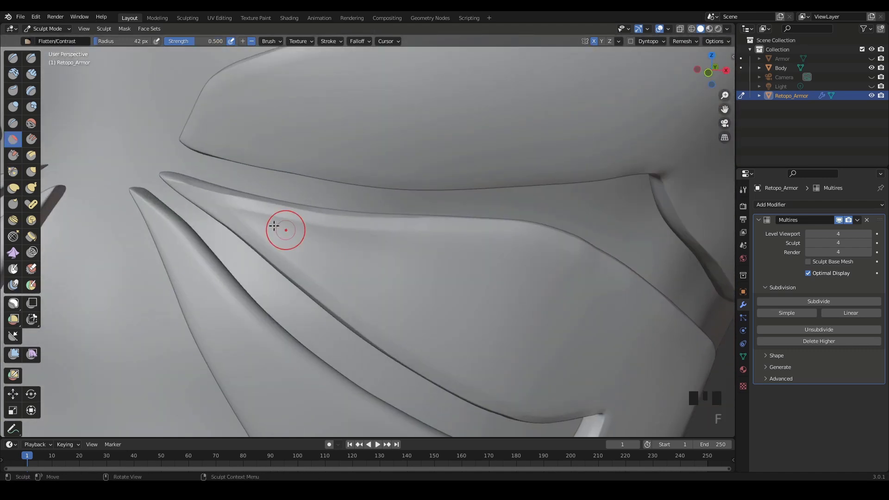
{"action": "middle_click_drag", "start_coordinate": [341, 279], "coordinate": [272, 214]}
{"action": "left_click_drag", "start_coordinate": [272, 215], "coordinate": [324, 252], "text": "shift"}
{"action": "mouse_move", "coordinate": [611, 236]}
{"action": "middle_mouse_down"}
{"action": "mouse_move", "coordinate": [433, 196]}
{"action": "mouse_move", "coordinate": [344, 346]}
{"action": "middle_mouse_up"}
{"action": "middle_click_drag", "start_coordinate": [467, 338], "coordinate": [435, 186]}
{"action": "left_click_drag", "start_coordinate": [443, 203], "coordinate": [435, 187], "text": "shift"}
{"action": "middle_click_drag", "start_coordinate": [407, 65], "coordinate": [417, 241], "text": "shift"}
{"action": "left_click", "coordinate": [13, 155]}
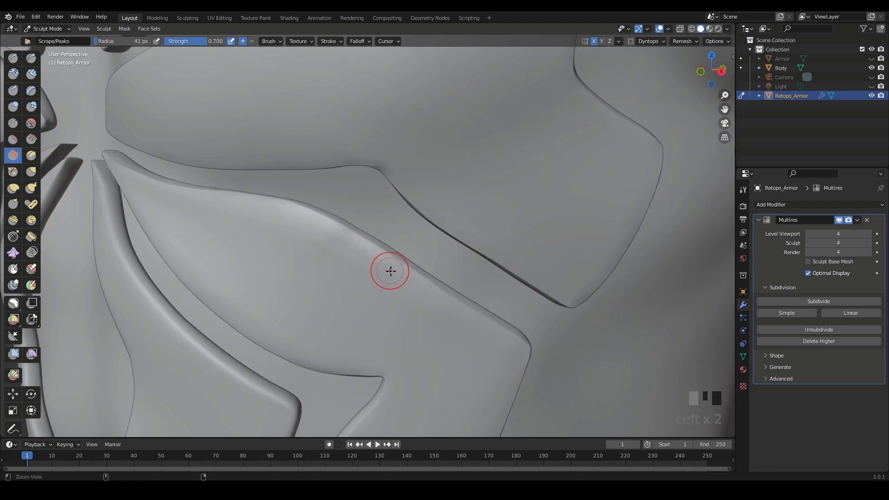
Step: Pinch the upper edge of the following plate from its narrow inner tip to its outer corner with a 41 px paint curve
{"action": "middle_click_drag", "start_coordinate": [391, 270], "coordinate": [254, 183]}
{"action": "key", "text": "alt+p"}
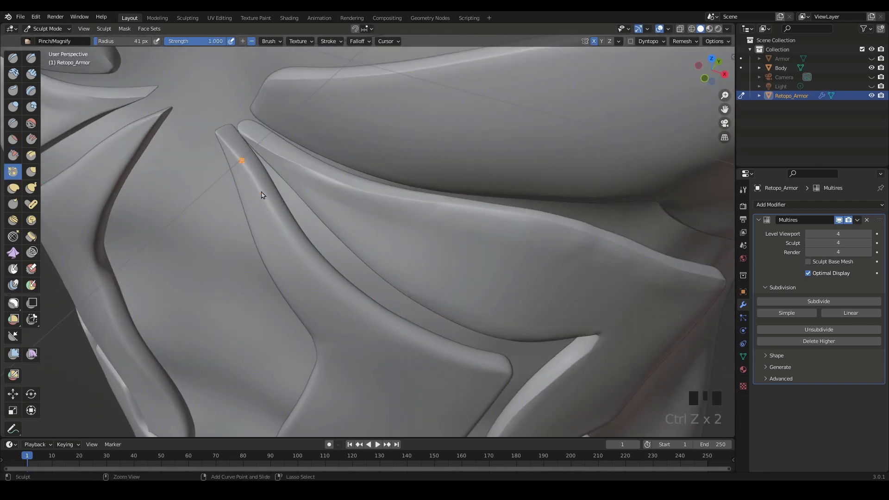
{"action": "right_click_drag", "start_coordinate": [445, 356], "coordinate": [460, 360], "text": "ctrl"}
{"action": "right_click", "coordinate": [509, 373], "text": "ctrl"}
{"action": "key", "text": "Return"}
Step: Pinch that plate's outer side edge from the upper corner down toward the lower corner
{"action": "middle_click_drag", "start_coordinate": [510, 373], "coordinate": [476, 250]}
{"action": "right_click", "coordinate": [470, 171], "text": "ctrl"}
{"action": "right_click_drag", "start_coordinate": [457, 246], "coordinate": [453, 269], "text": "ctrl"}
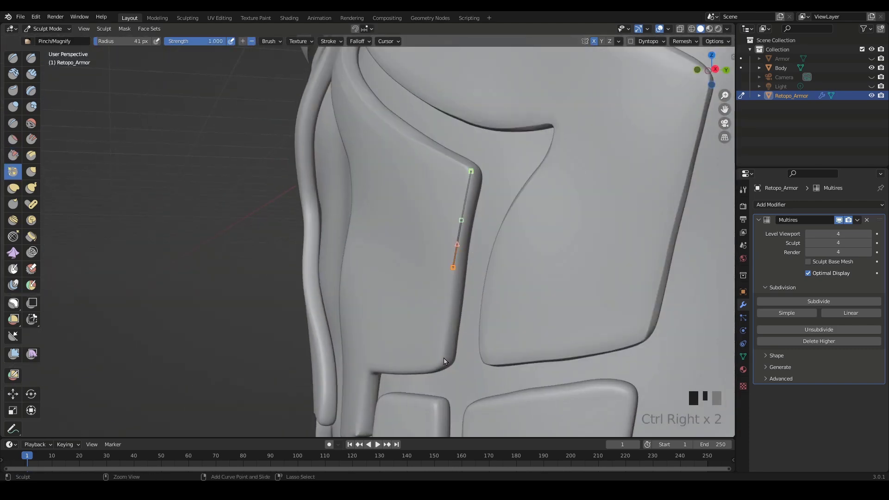
{"action": "right_click", "coordinate": [447, 325], "text": "ctrl"}
Step: Pinch the plate's lower edge from the outer corner back to the inner notch and clear the paint curve
{"action": "middle_click_drag", "start_coordinate": [446, 325], "coordinate": [523, 310]}
{"action": "right_click", "coordinate": [535, 305], "text": "ctrl"}
{"action": "right_click_drag", "start_coordinate": [465, 324], "coordinate": [452, 328], "text": "ctrl"}
{"action": "right_click", "coordinate": [397, 339], "text": "ctrl"}
{"action": "key", "text": "Return"}
{"action": "key", "text": "a"}
{"action": "key", "text": "a"}
{"action": "key", "text": "x"}
{"action": "middle_click_drag", "start_coordinate": [512, 230], "coordinate": [394, 237]}
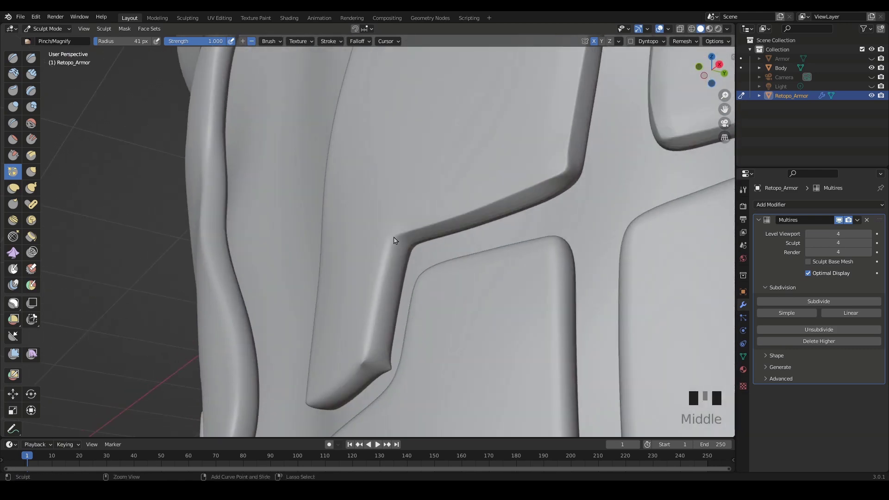
Step: Pinch the side edge at the plate's inner notch and flatten the surface beside it
{"action": "key", "text": "Return"}
{"action": "middle_click_drag", "start_coordinate": [363, 354], "coordinate": [463, 342]}
{"action": "mouse_move", "coordinate": [463, 343]}
{"action": "middle_mouse_down", "text": "ctrl"}
{"action": "mouse_move", "coordinate": [500, 316]}
{"action": "mouse_move", "coordinate": [463, 301]}
{"action": "middle_mouse_up", "text": "ctrl"}
{"action": "key", "text": "shift+t"}
{"action": "left_click_drag", "start_coordinate": [453, 308], "coordinate": [442, 298]}
{"action": "mouse_move", "coordinate": [443, 298]}
{"action": "middle_mouse_down"}
{"action": "mouse_move", "coordinate": [479, 307]}
{"action": "mouse_move", "coordinate": [453, 175]}
{"action": "middle_mouse_up"}
Step: Pinch the plate's short bottom edge below the notch with a 45 px paint curve
{"action": "key", "text": "p"}
{"action": "right_click", "coordinate": [324, 345], "text": "ctrl"}
{"action": "right_click_drag", "start_coordinate": [384, 339], "coordinate": [403, 339], "text": "ctrl"}
{"action": "right_click", "coordinate": [452, 321], "text": "ctrl"}
{"action": "key", "text": "Return"}
Step: Pinch the plate's long inner edge from its narrow upper tip down to the bend at 45 px radius
{"action": "middle_click_drag", "start_coordinate": [534, 288], "coordinate": [411, 264]}
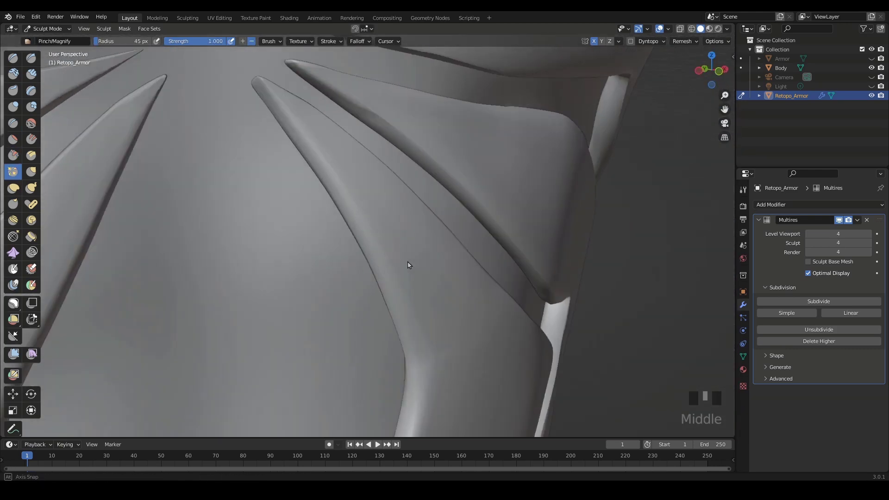
{"action": "right_click_drag", "start_coordinate": [281, 102], "coordinate": [289, 115], "text": "ctrl"}
{"action": "right_click_drag", "start_coordinate": [358, 215], "coordinate": [369, 236], "text": "ctrl"}
{"action": "right_click_drag", "start_coordinate": [417, 408], "coordinate": [411, 433], "text": "ctrl"}
{"action": "key", "text": "Return"}
{"action": "key", "text": "a"}
{"action": "key", "text": "a"}
{"action": "key", "text": "x"}
Step: Continue the inner edge pinch along the curved stretch below the bend and clear the paint curve
{"action": "middle_click_drag", "start_coordinate": [404, 252], "coordinate": [452, 60], "text": "shift"}
{"action": "right_click_drag", "start_coordinate": [462, 79], "coordinate": [459, 95], "text": "ctrl"}
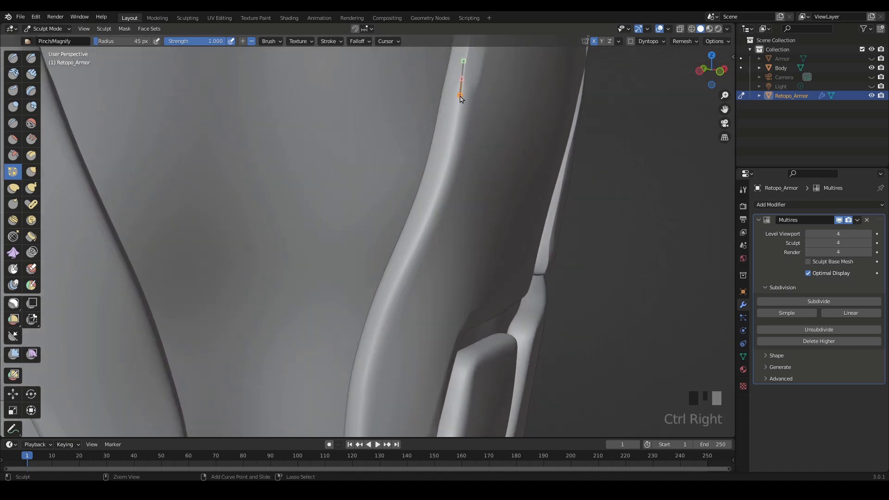
{"action": "right_click_drag", "start_coordinate": [365, 389], "coordinate": [364, 420], "text": "ctrl"}
{"action": "key", "text": "Return"}
{"action": "key", "text": "Return"}
{"action": "key", "text": "Return"}
{"action": "key", "text": "x"}
Step: Pinch the remaining lower stretch of the plate's inner edge with a paint curve
{"action": "middle_click_drag", "start_coordinate": [364, 408], "coordinate": [359, 260], "text": "shift"}
{"action": "right_click_drag", "start_coordinate": [331, 227], "coordinate": [326, 259], "text": "ctrl"}
{"action": "key", "text": "Return"}
{"action": "mouse_move", "coordinate": [326, 259]}
{"action": "middle_mouse_down"}
{"action": "mouse_move", "coordinate": [441, 238]}
{"action": "mouse_move", "coordinate": [443, 222]}
{"action": "middle_mouse_up"}
Step: Smooth the plate's surface along its pinched edges up to the narrow tip, with Flatten/Contrast active at 29 px radius
{"action": "key", "text": "shift+t"}
{"action": "left_click_drag", "start_coordinate": [347, 256], "coordinate": [312, 375], "text": "shift"}
{"action": "middle_click_drag", "start_coordinate": [435, 107], "coordinate": [435, 236], "text": "shift"}
{"action": "middle_click_drag", "start_coordinate": [396, 170], "coordinate": [394, 265], "text": "shift"}
{"action": "left_click_drag", "start_coordinate": [345, 186], "coordinate": [301, 113], "text": "shift"}
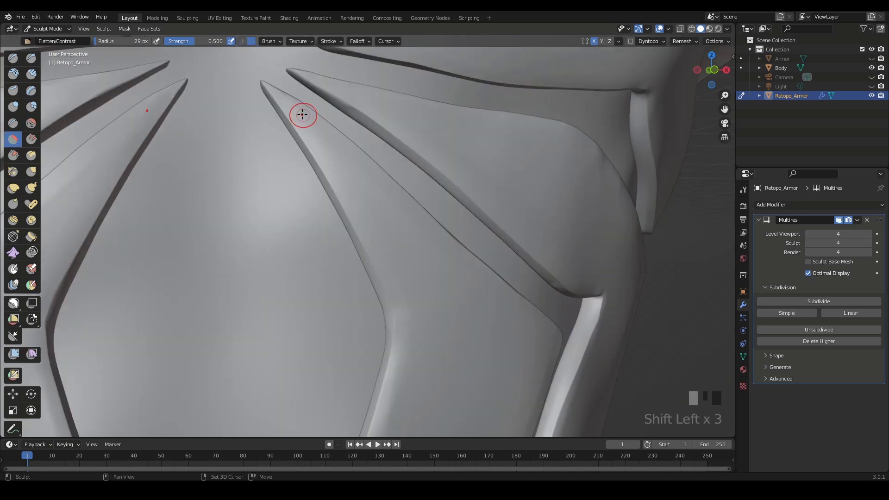
{"action": "middle_click_drag", "start_coordinate": [417, 153], "coordinate": [328, 163]}
{"action": "middle_click_drag", "start_coordinate": [370, 171], "coordinate": [373, 208], "text": "ctrl"}
{"action": "left_click_drag", "start_coordinate": [398, 186], "coordinate": [480, 239], "text": "shift"}
Step: Pinch the lower step of the upper edge on the stepped plate below with a 29 px paint curve
{"action": "mouse_move", "coordinate": [440, 394]}
{"action": "middle_mouse_down", "text": "shift"}
{"action": "mouse_move", "coordinate": [448, 226]}
{"action": "mouse_move", "coordinate": [422, 236]}
{"action": "mouse_move", "coordinate": [458, 273]}
{"action": "middle_mouse_up", "text": "shift"}
{"action": "key", "text": "p"}
{"action": "middle_click_drag", "start_coordinate": [398, 241], "coordinate": [376, 281], "text": "shift"}
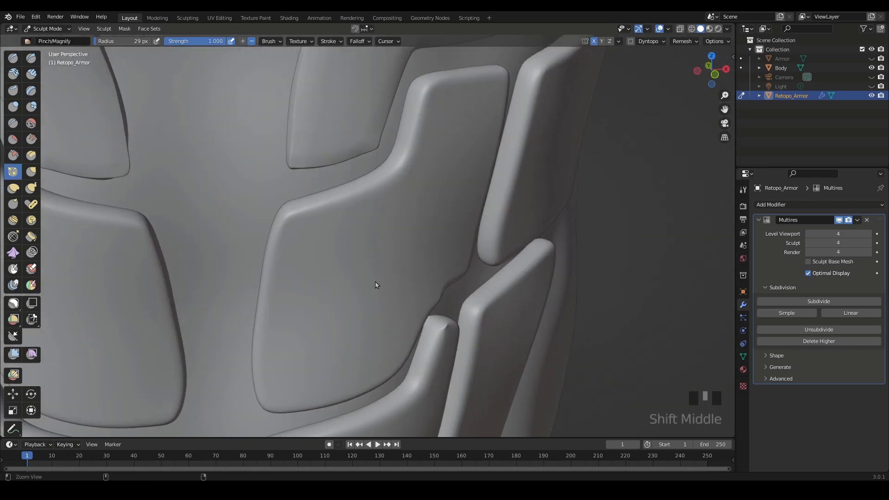
{"action": "right_click", "coordinate": [295, 232], "text": "ctrl"}
{"action": "right_click", "coordinate": [362, 207], "text": "ctrl"}
{"action": "key", "text": "Return"}
{"action": "key", "text": "x"}
Step: Pinch the stepped plate's raised upper edge from the step to the outer corner and clear the paint curve
{"action": "middle_click_drag", "start_coordinate": [446, 88], "coordinate": [322, 170]}
{"action": "right_click", "coordinate": [318, 169], "text": "ctrl"}
{"action": "right_click", "coordinate": [406, 165], "text": "ctrl"}
{"action": "right_click", "coordinate": [450, 163], "text": "ctrl"}
{"action": "key", "text": "Return"}
{"action": "key", "text": "Return"}
{"action": "key", "text": "Return"}
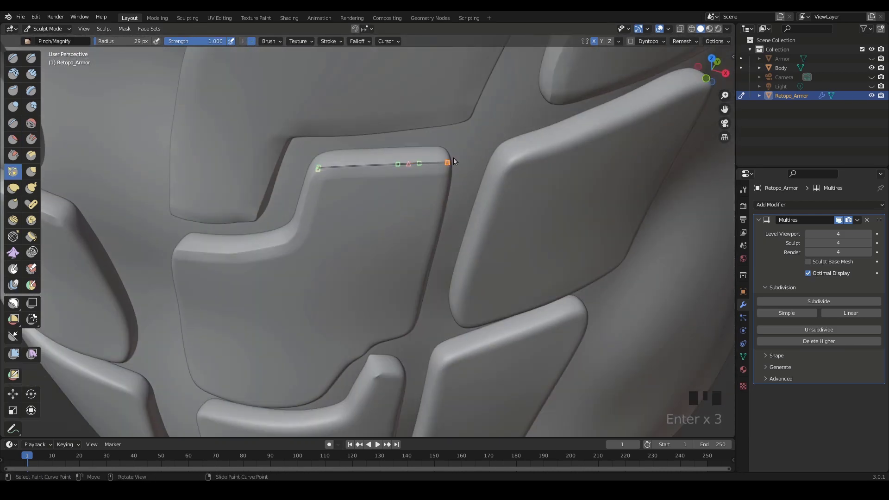
{"action": "key", "text": "x"}
Step: Pinch the stepped plate's outer side edge down to its lower corner
{"action": "middle_click_drag", "start_coordinate": [453, 157], "coordinate": [348, 102]}
{"action": "right_click", "coordinate": [350, 333], "text": "ctrl"}
{"action": "key", "text": "Return"}
{"action": "key", "text": "x"}
Step: Pinch the stepped plate's curved lower edge from the outer corner to the inner corner
{"action": "middle_click_drag", "start_coordinate": [409, 282], "coordinate": [408, 227]}
{"action": "right_click", "coordinate": [329, 288], "text": "ctrl"}
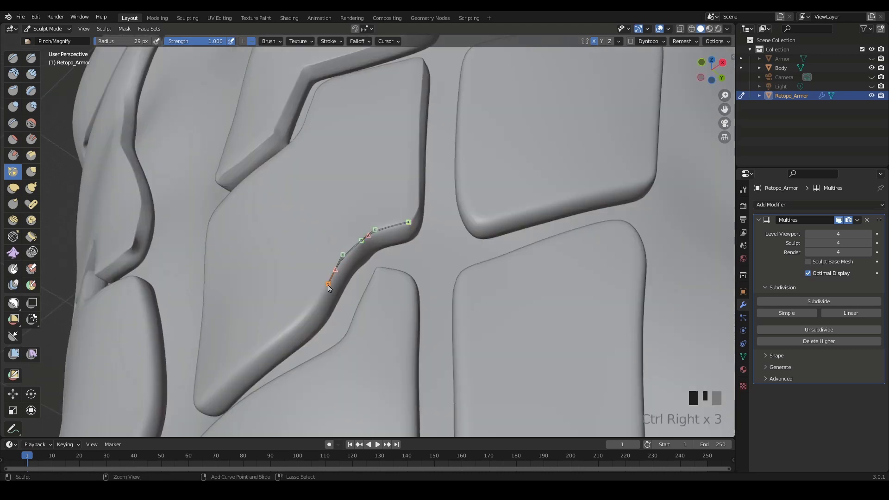
{"action": "right_click", "coordinate": [198, 404], "text": "ctrl"}
{"action": "key", "text": "Return"}
{"action": "key", "text": "x"}
Step: Pinch the stepped plate's inner side edge from the upper corner down to the lower corner
{"action": "middle_click_drag", "start_coordinate": [199, 384], "coordinate": [324, 232]}
{"action": "middle_click_drag", "start_coordinate": [324, 231], "coordinate": [333, 135], "text": "shift"}
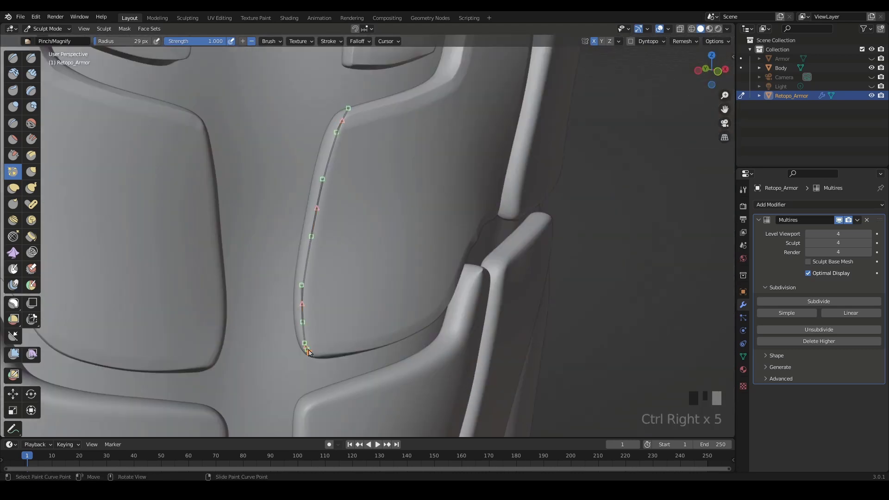
{"action": "key", "text": "Return"}
{"action": "key", "text": "x"}
Step: Smooth the stepped plate's surface beside its pinched edges, with Flatten/Contrast active at 33 px radius
{"action": "mouse_move", "coordinate": [310, 353]}
{"action": "left_mouse_down", "text": "alt"}
{"action": "mouse_move", "coordinate": [385, 256]}
{"action": "mouse_move", "coordinate": [286, 225]}
{"action": "left_mouse_up", "text": "alt"}
{"action": "key", "text": "alt+f"}
{"action": "mouse_move", "coordinate": [348, 143]}
{"action": "left_mouse_down", "text": "shift"}
{"action": "mouse_move", "coordinate": [361, 130]}
{"action": "mouse_move", "coordinate": [404, 250]}
{"action": "left_mouse_up", "text": "shift"}
{"action": "left_click_drag", "start_coordinate": [410, 260], "coordinate": [403, 305], "text": "shift"}
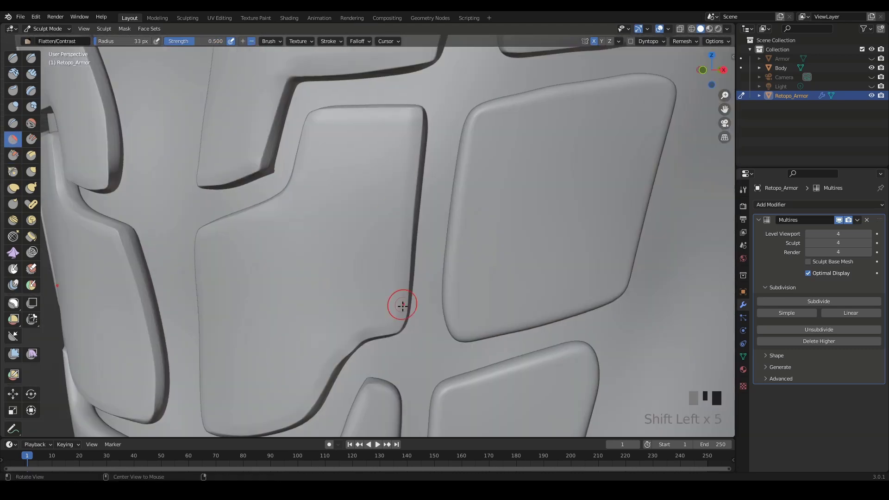
Step: Pinch the upper edge of the neighbouring four-sided outer plate with a 33 px paint curve
{"action": "middle_click_drag", "start_coordinate": [402, 305], "coordinate": [528, 215]}
{"action": "key", "text": "p"}
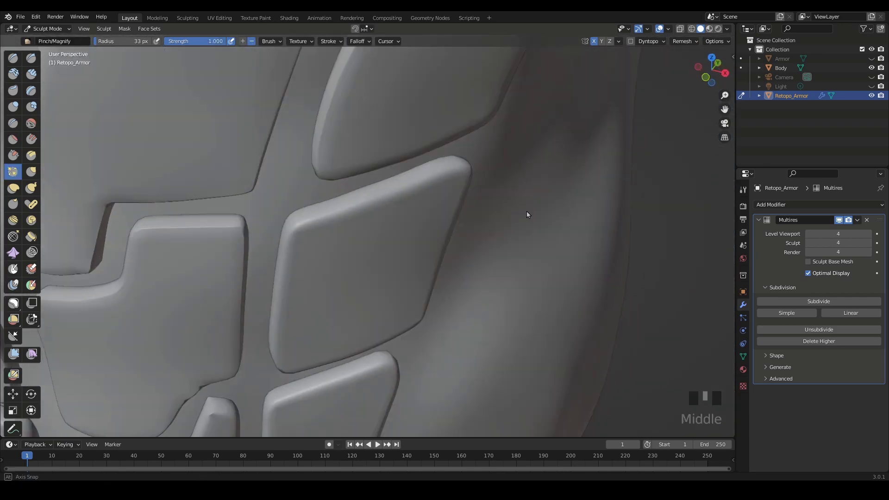
{"action": "right_click", "coordinate": [294, 224], "text": "ctrl"}
{"action": "right_click", "coordinate": [460, 166], "text": "ctrl"}
{"action": "key", "text": "Return"}
{"action": "key", "text": "x"}
Step: Pinch the four-sided plate's inner side edge and lower edge, clearing each paint curve
{"action": "middle_click_drag", "start_coordinate": [461, 166], "coordinate": [372, 150]}
{"action": "key", "text": "Return"}
{"action": "key", "text": "x"}
{"action": "mouse_move", "coordinate": [347, 355]}
{"action": "middle_mouse_down"}
{"action": "mouse_move", "coordinate": [445, 238]}
{"action": "mouse_move", "coordinate": [352, 183]}
{"action": "middle_mouse_up"}
{"action": "right_click", "coordinate": [282, 224], "text": "ctrl"}
{"action": "right_click", "coordinate": [356, 224], "text": "ctrl"}
{"action": "key", "text": "Return"}
{"action": "key", "text": "x"}
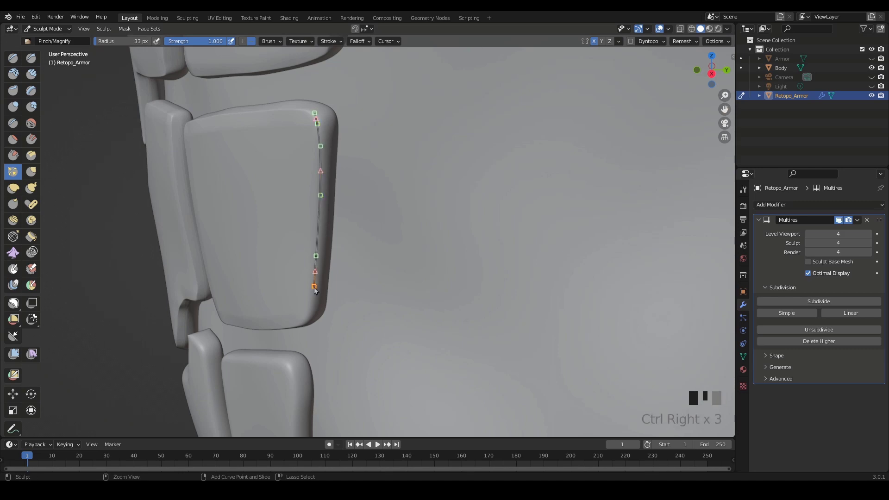
Step: Pinch the four-sided plate's outer side edge down to its lower corner
{"action": "right_click_drag", "start_coordinate": [314, 287], "coordinate": [306, 316], "text": "ctrl"}
{"action": "key", "text": "Return"}
{"action": "key", "text": "x"}
Step: Smooth the four-sided plate's pinched surface and switch to Flatten/Contrast at 35 px radius
{"action": "mouse_move", "coordinate": [343, 208]}
{"action": "middle_mouse_down", "text": "ctrl"}
{"action": "mouse_move", "coordinate": [363, 284]}
{"action": "mouse_move", "coordinate": [444, 250]}
{"action": "middle_mouse_up", "text": "ctrl"}
{"action": "left_click", "coordinate": [313, 168], "text": "shift"}
{"action": "key", "text": "shift+t"}
{"action": "middle_click_drag", "start_coordinate": [319, 171], "coordinate": [388, 227]}
{"action": "middle_click_drag", "start_coordinate": [397, 149], "coordinate": [413, 277], "text": "ctrl"}
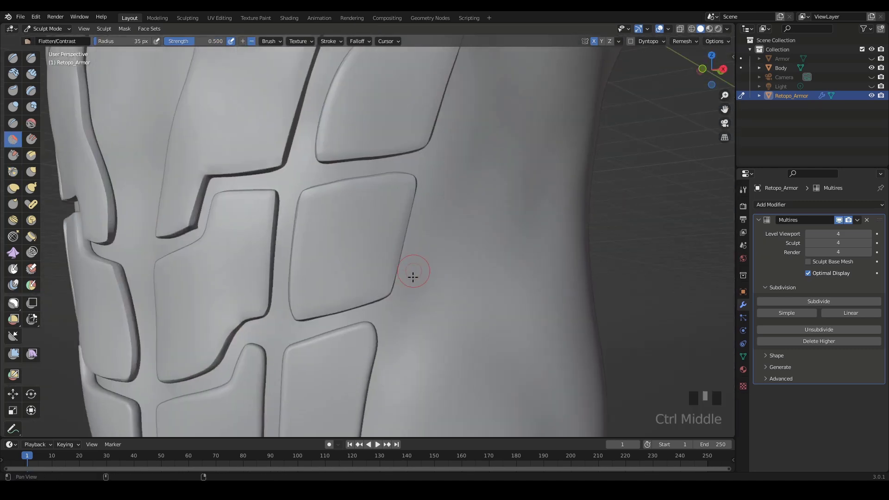
{"action": "middle_click_drag", "start_coordinate": [361, 231], "coordinate": [417, 273]}
{"action": "middle_click_drag", "start_coordinate": [416, 274], "coordinate": [426, 242], "text": "ctrl"}
Step: Pinch the central lower plate's upper edge from the slot corner to its outer tip with a 35 px paint curve
{"action": "key", "text": "p"}
{"action": "middle_click_drag", "start_coordinate": [343, 236], "coordinate": [311, 261]}
{"action": "right_click_drag", "start_coordinate": [461, 217], "coordinate": [469, 205], "text": "ctrl"}
{"action": "right_click", "coordinate": [495, 153], "text": "ctrl"}
{"action": "key", "text": "a"}
{"action": "key", "text": "a"}
{"action": "key", "text": "a"}
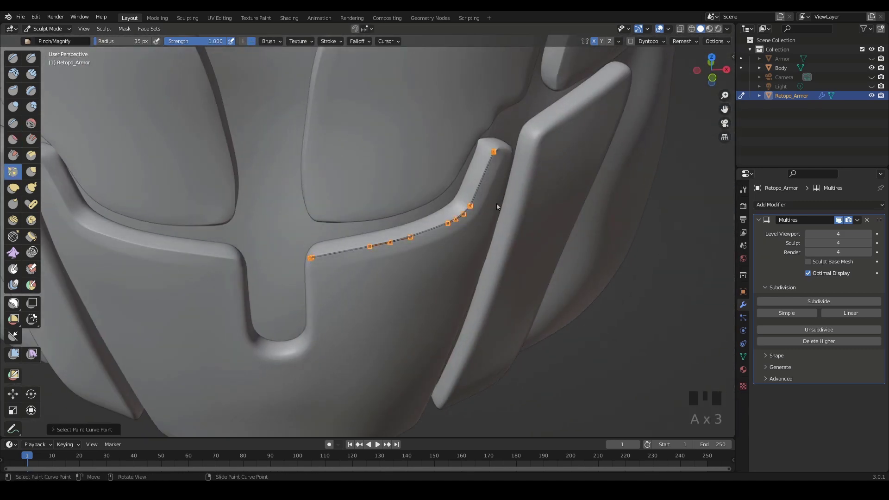
{"action": "key", "text": "Return"}
{"action": "key", "text": "x"}
Step: Pinch the central slot's side edge from its upper corner down toward the rounded bottom
{"action": "middle_click_drag", "start_coordinate": [343, 231], "coordinate": [378, 211]}
{"action": "right_click", "coordinate": [378, 211], "text": "ctrl"}
{"action": "right_click_drag", "start_coordinate": [375, 264], "coordinate": [375, 281], "text": "ctrl"}
{"action": "right_click_drag", "start_coordinate": [368, 309], "coordinate": [369, 316], "text": "ctrl"}
{"action": "key", "text": "Return"}
{"action": "key", "text": "x"}
Step: Pinch the central lower plate's short outer tip edge and the upper stretch of its outer side edge
{"action": "middle_click_drag", "start_coordinate": [343, 301], "coordinate": [352, 204]}
{"action": "right_click", "coordinate": [329, 165], "text": "ctrl"}
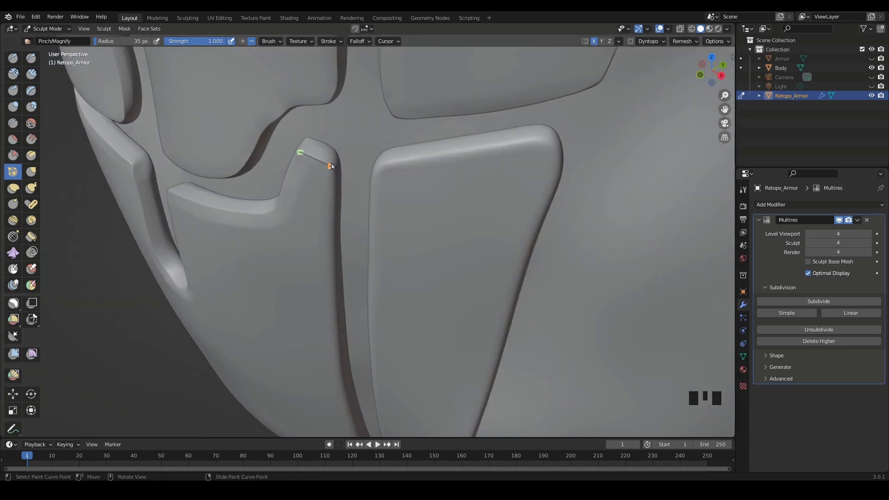
{"action": "middle_click_drag", "start_coordinate": [329, 167], "coordinate": [277, 139]}
{"action": "right_click", "coordinate": [261, 59], "text": "ctrl"}
{"action": "right_click", "coordinate": [325, 433], "text": "ctrl"}
{"action": "key", "text": "Return"}
{"action": "key", "text": "x"}
Step: Pinch the lower stretch of the central plate's outer side edge down to its bottom corner
{"action": "middle_click_drag", "start_coordinate": [407, 263], "coordinate": [394, 232]}
{"action": "middle_click_drag", "start_coordinate": [394, 232], "coordinate": [370, 101], "text": "shift"}
{"action": "right_click_drag", "start_coordinate": [308, 230], "coordinate": [313, 242], "text": "ctrl"}
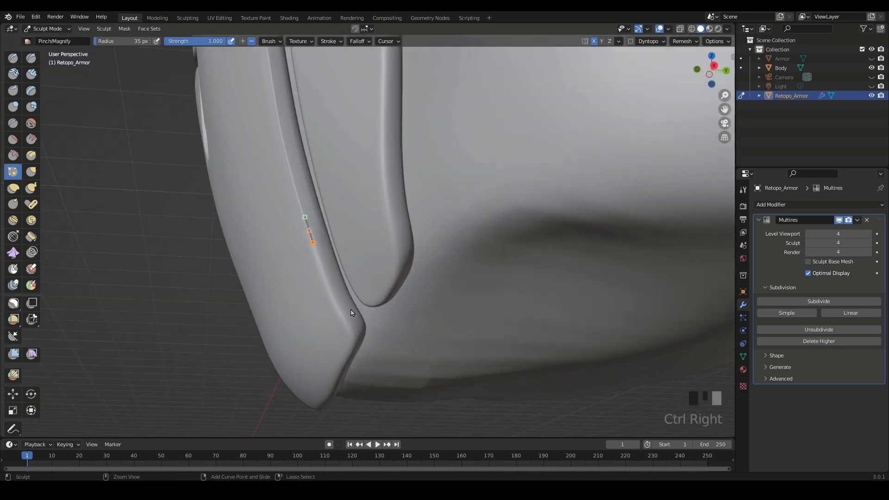
{"action": "key", "text": "Return"}
{"action": "key", "text": "x"}
Step: Pinch the central plate's bottom edge between its corners and clear the paint curve
{"action": "mouse_move", "coordinate": [344, 325]}
{"action": "middle_mouse_down"}
{"action": "mouse_move", "coordinate": [439, 181]}
{"action": "mouse_move", "coordinate": [340, 274]}
{"action": "middle_mouse_up"}
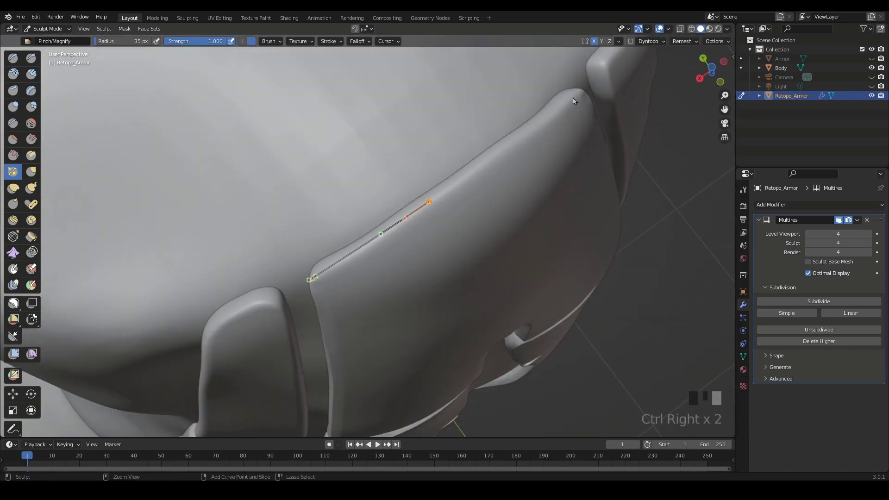
{"action": "right_click", "coordinate": [573, 101], "text": "ctrl"}
{"action": "key", "text": "Return"}
{"action": "key", "text": "x"}
Step: Smooth the central lower plate's surface around the rounded slot bottom and along its edges at 22 px radius
{"action": "mouse_move", "coordinate": [572, 101]}
{"action": "middle_mouse_down"}
{"action": "mouse_move", "coordinate": [412, 137]}
{"action": "mouse_move", "coordinate": [438, 181]}
{"action": "mouse_move", "coordinate": [372, 215]}
{"action": "middle_mouse_up"}
{"action": "key", "text": "shift+t"}
{"action": "left_click_drag", "start_coordinate": [324, 308], "coordinate": [293, 323], "text": "shift"}
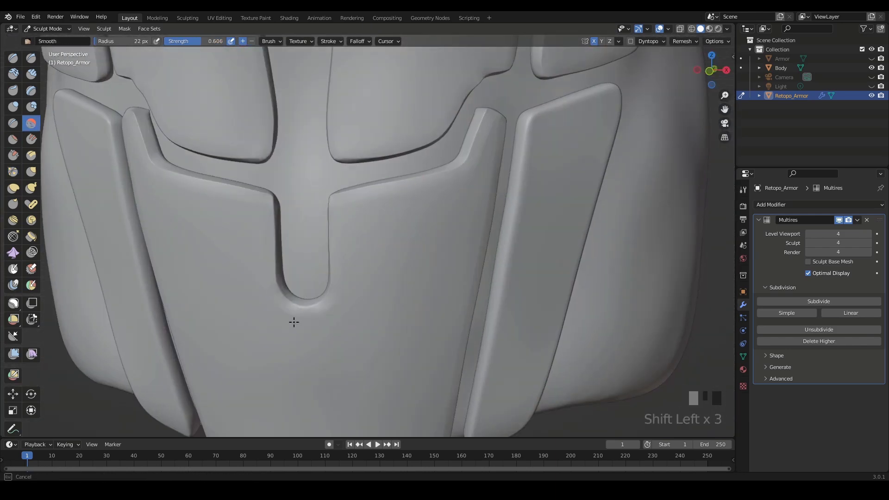
{"action": "middle_click_drag", "start_coordinate": [294, 322], "coordinate": [356, 125]}
{"action": "left_click_drag", "start_coordinate": [357, 125], "coordinate": [359, 118], "text": "shift"}
Step: Pinch the upper edge of the long outer plate beside the central plate with a 22 px paint curve
{"action": "mouse_move", "coordinate": [359, 118]}
{"action": "middle_mouse_down"}
{"action": "mouse_move", "coordinate": [214, 377]}
{"action": "mouse_move", "coordinate": [431, 268]}
{"action": "mouse_move", "coordinate": [318, 268]}
{"action": "middle_mouse_up"}
{"action": "key", "text": "p"}
{"action": "right_click", "coordinate": [302, 260], "text": "ctrl"}
{"action": "right_click", "coordinate": [442, 209], "text": "ctrl"}
{"action": "key", "text": "Return"}
{"action": "key", "text": "Return"}
{"action": "key", "text": "Return"}
{"action": "key", "text": "x"}
Step: Pinch the long outer plate's inner side edge from the upper corner down toward its lower end
{"action": "middle_click_drag", "start_coordinate": [442, 209], "coordinate": [489, 139]}
{"action": "right_click", "coordinate": [374, 147], "text": "ctrl"}
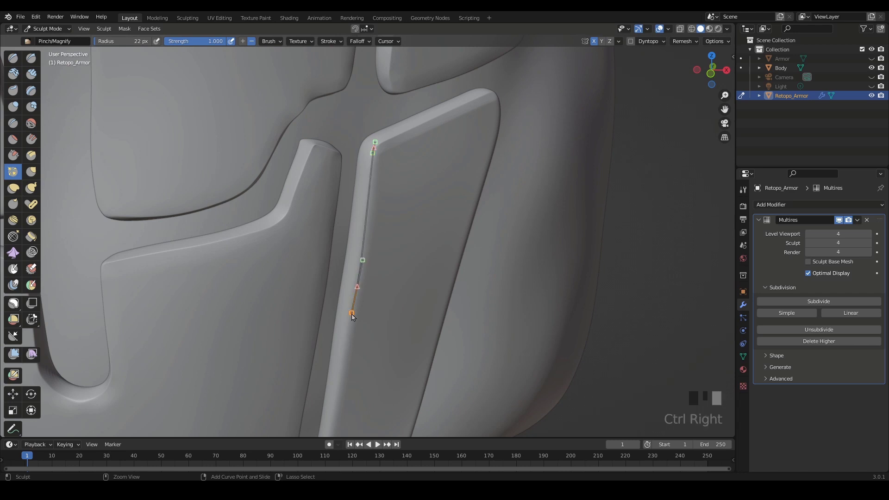
{"action": "right_click_drag", "start_coordinate": [351, 314], "coordinate": [350, 319], "text": "ctrl"}
{"action": "right_click_drag", "start_coordinate": [332, 413], "coordinate": [328, 431], "text": "ctrl"}
{"action": "key", "text": "Return"}
{"action": "key", "text": "a"}
{"action": "key", "text": "a"}
{"action": "key", "text": "a"}
{"action": "key", "text": "x"}
{"action": "middle_click_drag", "start_coordinate": [329, 428], "coordinate": [387, 253], "text": "shift"}
{"action": "right_click_drag", "start_coordinate": [383, 252], "coordinate": [381, 262], "text": "ctrl"}
{"action": "key", "text": "x"}
Step: Extend the paint curve down the long outer plate's inner side edge and around its lower end, pinch along it, and clear it
{"action": "mouse_move", "coordinate": [359, 355]}
{"action": "middle_mouse_down"}
{"action": "mouse_move", "coordinate": [360, 230]}
{"action": "mouse_move", "coordinate": [388, 111]}
{"action": "middle_mouse_up"}
{"action": "right_click_drag", "start_coordinate": [388, 100], "coordinate": [391, 106], "text": "ctrl"}
{"action": "right_click_drag", "start_coordinate": [395, 140], "coordinate": [395, 153], "text": "ctrl"}
{"action": "right_click", "coordinate": [397, 433], "text": "ctrl"}
{"action": "middle_click_drag", "start_coordinate": [398, 431], "coordinate": [402, 183], "text": "shift"}
{"action": "right_click_drag", "start_coordinate": [417, 273], "coordinate": [419, 284], "text": "ctrl"}
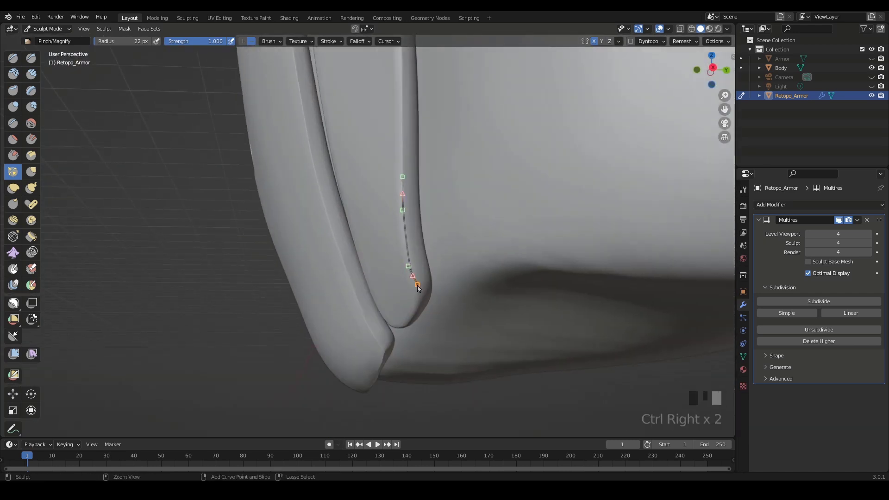
{"action": "middle_click_drag", "start_coordinate": [419, 284], "coordinate": [357, 323]}
{"action": "right_click_drag", "start_coordinate": [350, 320], "coordinate": [359, 316], "text": "ctrl"}
{"action": "right_click", "coordinate": [377, 301], "text": "ctrl"}
{"action": "key", "text": "Return"}
{"action": "key", "text": "Return"}
{"action": "key", "text": "Return"}
{"action": "key", "text": "x"}
Step: Switch to the Flatten brush at 24 px and smooth the long outer plate's upper corner and both side edges
{"action": "middle_click_drag", "start_coordinate": [380, 299], "coordinate": [435, 194]}
{"action": "middle_click_drag", "start_coordinate": [436, 195], "coordinate": [440, 236], "text": "ctrl"}
{"action": "key", "text": "shift+t"}
{"action": "left_click_drag", "start_coordinate": [440, 231], "coordinate": [435, 155], "text": "shift"}
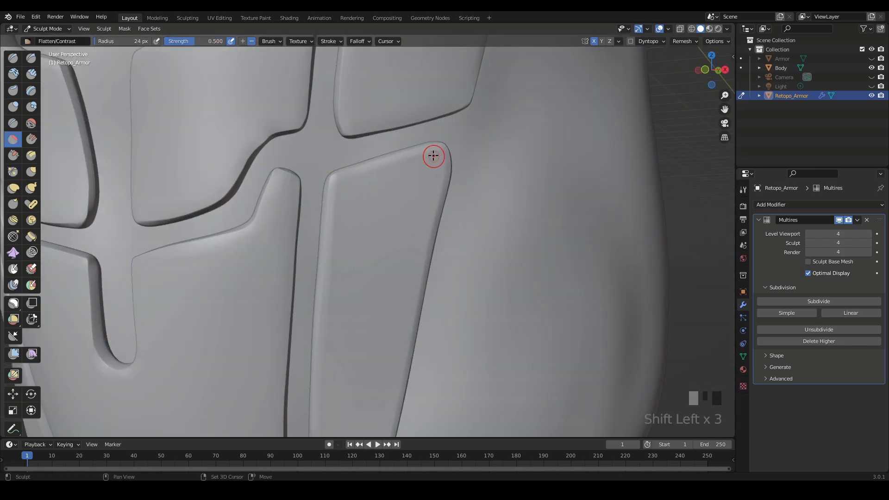
{"action": "mouse_move", "coordinate": [435, 185]}
{"action": "middle_mouse_down"}
{"action": "mouse_move", "coordinate": [440, 252]}
{"action": "mouse_move", "coordinate": [448, 139]}
{"action": "middle_mouse_up"}
{"action": "left_click_drag", "start_coordinate": [448, 138], "coordinate": [440, 287], "text": "shift"}
{"action": "middle_click_drag", "start_coordinate": [439, 287], "coordinate": [352, 338]}
{"action": "left_click_drag", "start_coordinate": [345, 222], "coordinate": [337, 301], "text": "shift"}
{"action": "middle_click_drag", "start_coordinate": [338, 301], "coordinate": [417, 287]}
Step: Examine the whole armour on the torso from the front and side
{"action": "middle_click_drag", "start_coordinate": [416, 260], "coordinate": [444, 352], "text": "ctrl"}
{"action": "middle_click_drag", "start_coordinate": [463, 260], "coordinate": [426, 325], "text": "shift"}
{"action": "middle_click_drag", "start_coordinate": [482, 371], "coordinate": [491, 301], "text": "shift"}
{"action": "middle_click_drag", "start_coordinate": [556, 324], "coordinate": [588, 315], "text": "ctrl"}
{"action": "middle_click_drag", "start_coordinate": [537, 297], "coordinate": [575, 301]}
{"action": "middle_click_drag", "start_coordinate": [574, 301], "coordinate": [500, 306], "text": "shift"}
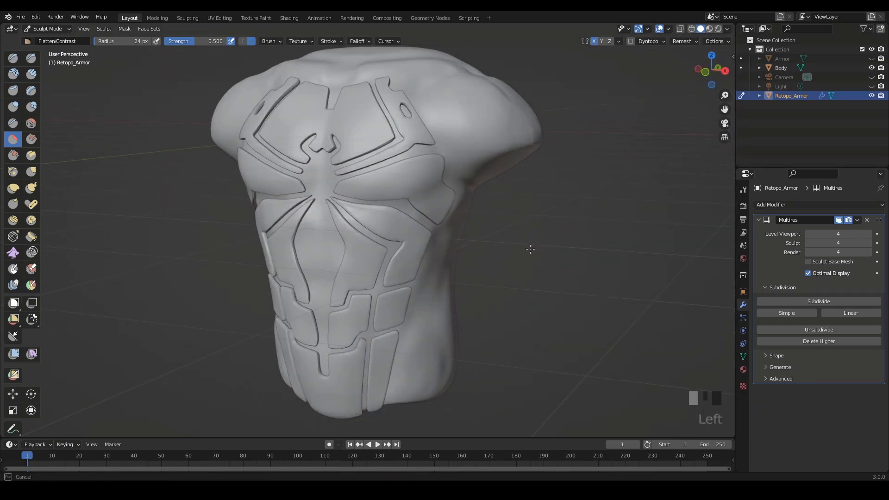
{"action": "middle_click_drag", "start_coordinate": [530, 249], "coordinate": [359, 274]}
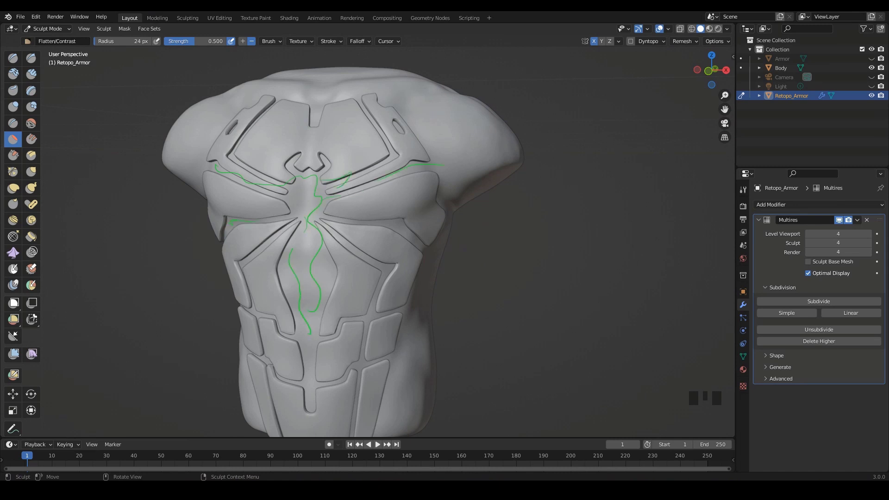
{"action": "left_click", "coordinate": [509, 238]}
{"action": "middle_click_drag", "start_coordinate": [508, 238], "coordinate": [473, 277]}
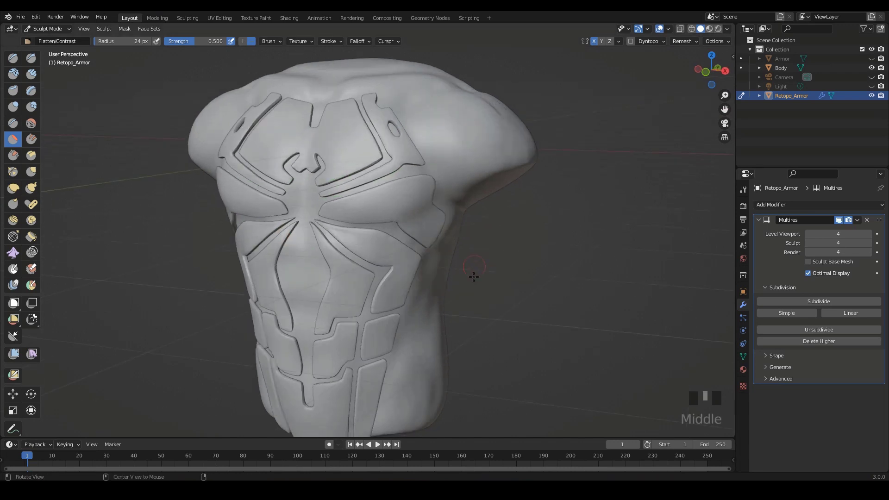
Step: Return to Object Mode, select the Body, hide Retopo_Armor, and enter Sculpt Mode on the Body
{"action": "key", "text": "ctrl+Tab"}
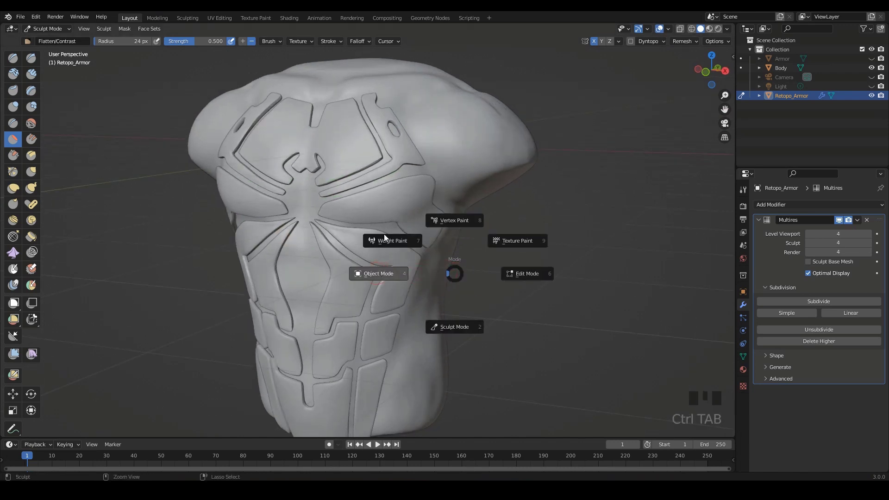
{"action": "left_click", "coordinate": [382, 273]}
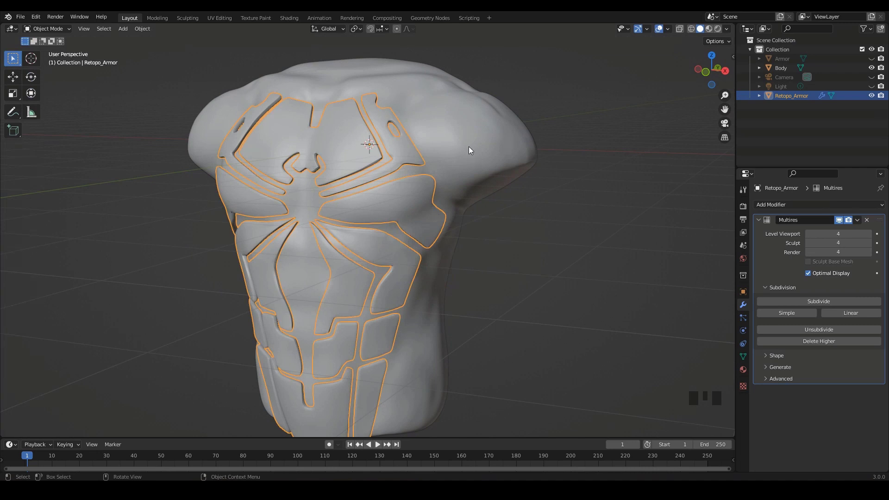
{"action": "left_click", "coordinate": [461, 126]}
{"action": "middle_click_drag", "start_coordinate": [539, 232], "coordinate": [597, 231]}
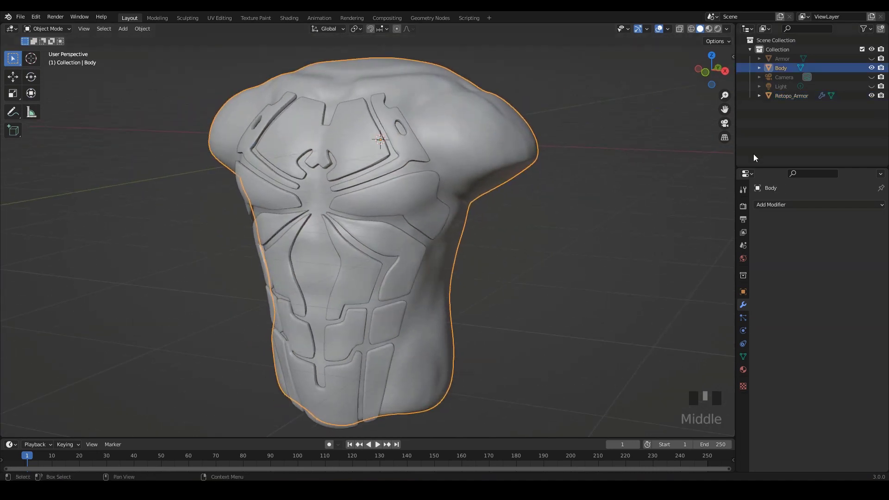
{"action": "left_click", "coordinate": [871, 95]}
{"action": "middle_click_drag", "start_coordinate": [522, 189], "coordinate": [446, 273]}
{"action": "key", "text": "ctrl+Tab"}
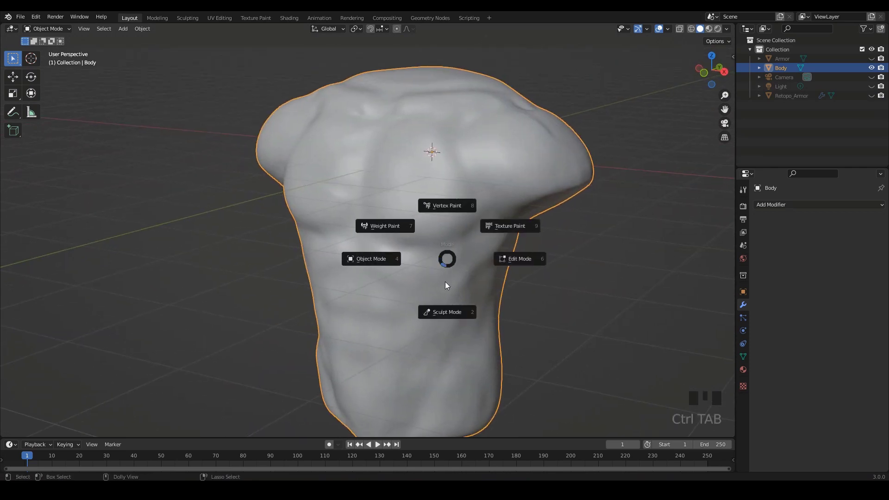
{"action": "left_click", "coordinate": [447, 312]}
Step: Invert the Body's mask so the spider emblem and panel lines are masked instead of the armour plates
{"action": "middle_click_drag", "start_coordinate": [212, 272], "coordinate": [240, 273], "text": "shift"}
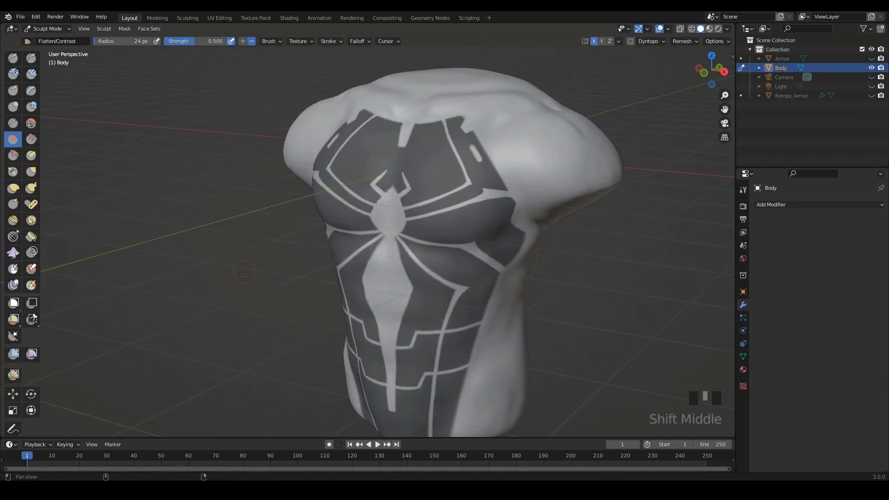
{"action": "middle_click_drag", "start_coordinate": [311, 291], "coordinate": [410, 228], "text": "shift"}
{"action": "key", "text": "KP_3"}
{"action": "middle_click_drag", "start_coordinate": [476, 242], "coordinate": [546, 251]}
{"action": "key", "text": "ctrl+i"}
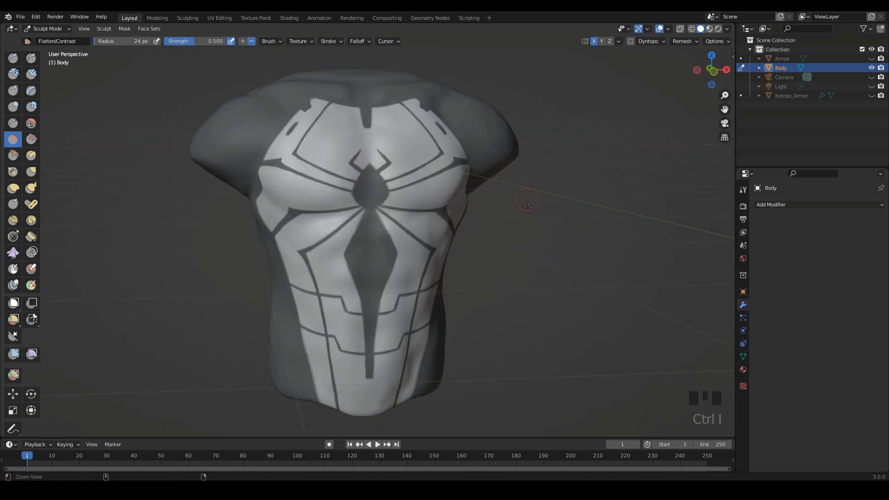
{"action": "middle_click_drag", "start_coordinate": [528, 207], "coordinate": [527, 200], "text": "ctrl"}
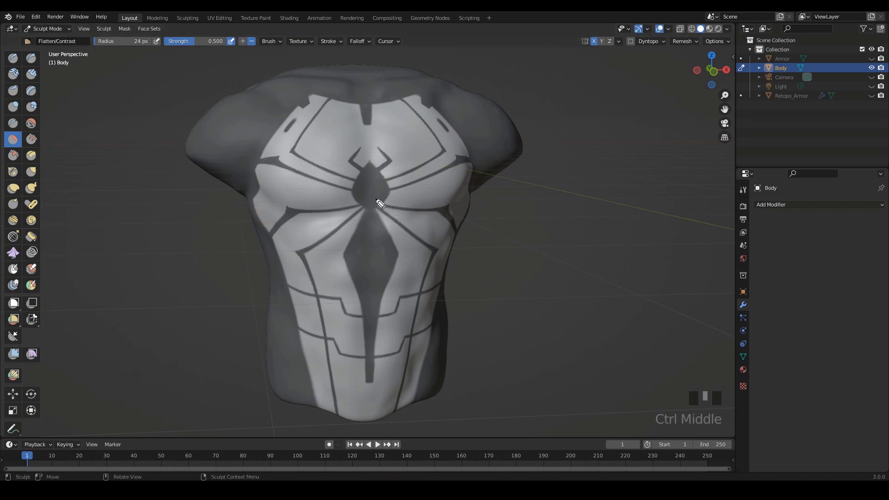
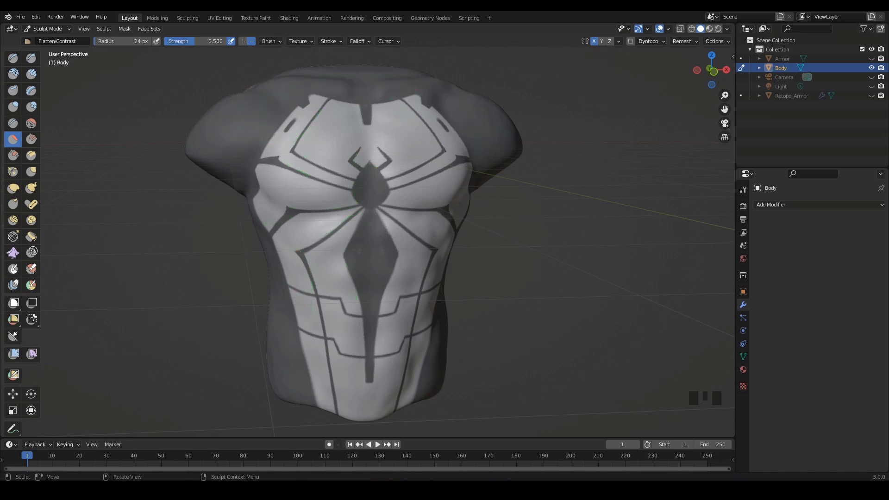
{"action": "left_click_drag", "start_coordinate": [480, 239], "coordinate": [567, 254]}
Step: Activate the Mask brush and turn off Stabilize Stroke in its stroke settings
{"action": "middle_click_drag", "start_coordinate": [527, 239], "coordinate": [537, 289]}
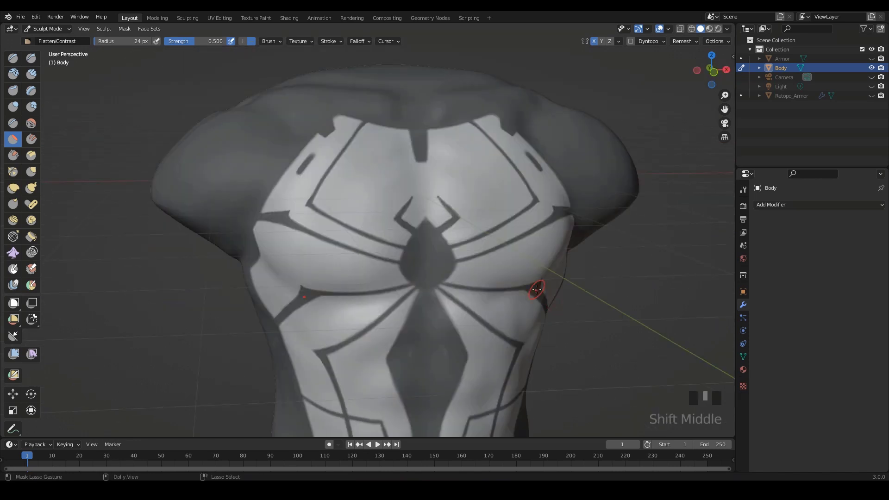
{"action": "key", "text": "ctrl+shift+m"}
{"action": "mouse_move", "coordinate": [185, 230]}
{"action": "middle_mouse_down"}
{"action": "mouse_move", "coordinate": [195, 282]}
{"action": "mouse_move", "coordinate": [407, 140]}
{"action": "mouse_move", "coordinate": [377, 226]}
{"action": "mouse_move", "coordinate": [359, 204]}
{"action": "mouse_move", "coordinate": [357, 214]}
{"action": "middle_mouse_up"}
{"action": "left_click_drag", "start_coordinate": [337, 193], "coordinate": [329, 178], "text": "ctrl"}
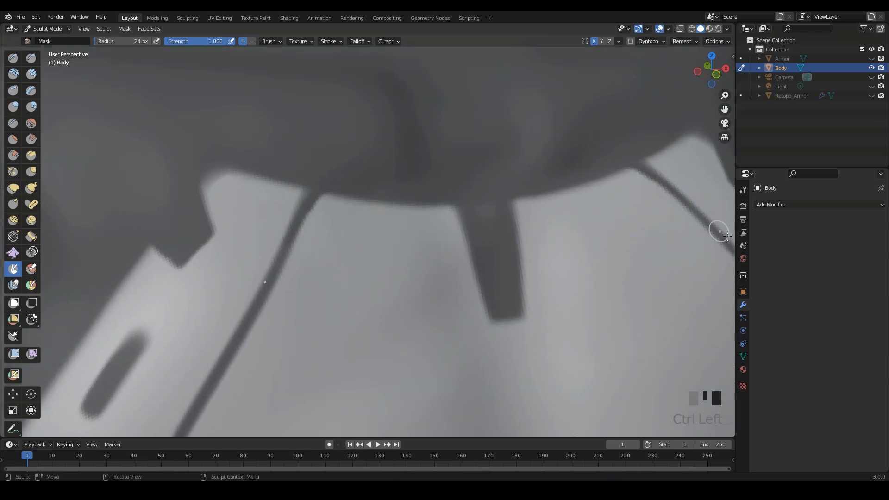
{"action": "left_click", "coordinate": [743, 189]}
{"action": "mouse_move", "coordinate": [778, 407]}
{"action": "middle_mouse_down"}
{"action": "mouse_move", "coordinate": [778, 297]}
{"action": "mouse_move", "coordinate": [777, 344]}
{"action": "middle_mouse_up"}
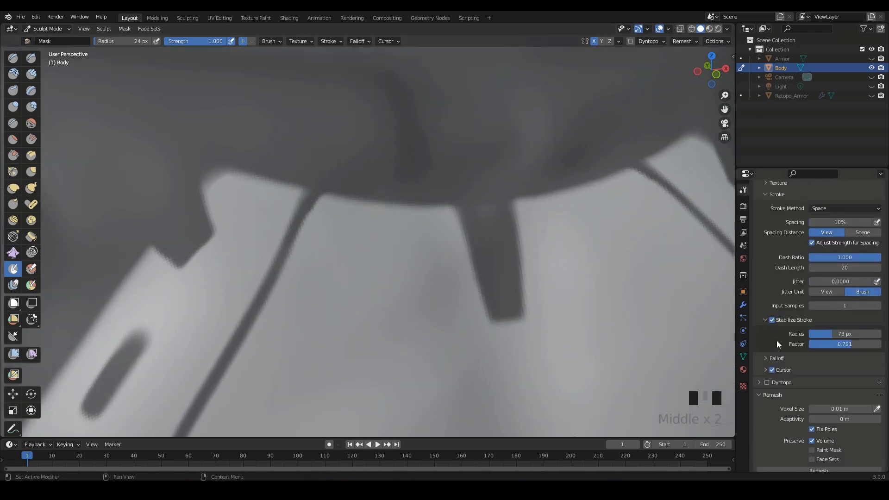
{"action": "middle_click_drag", "start_coordinate": [793, 396], "coordinate": [798, 321]}
{"action": "left_click", "coordinate": [772, 280]}
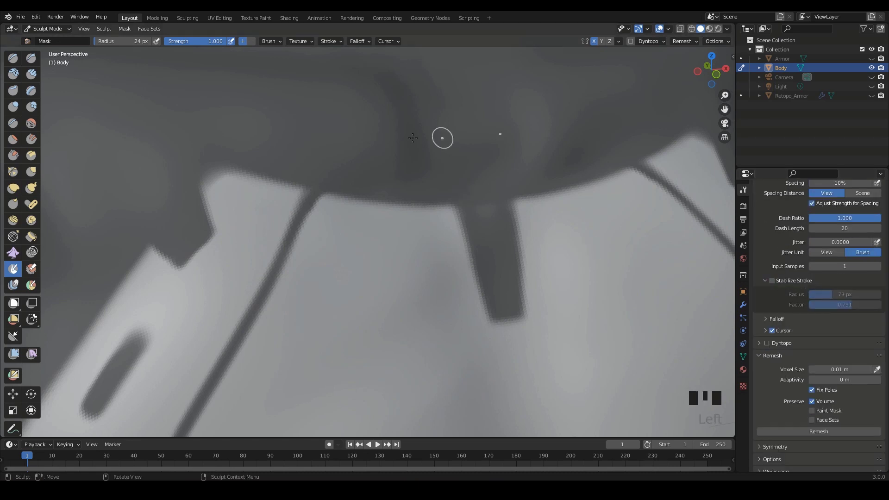
Step: Erase the mask around the ends of the top spider legs at the neckline with a 43 px Mask brush
{"action": "mouse_move", "coordinate": [334, 191]}
{"action": "left_mouse_down", "text": "ctrl"}
{"action": "mouse_move", "coordinate": [328, 199]}
{"action": "mouse_move", "coordinate": [305, 173]}
{"action": "mouse_move", "coordinate": [323, 149]}
{"action": "mouse_move", "coordinate": [344, 189]}
{"action": "left_mouse_up", "text": "ctrl"}
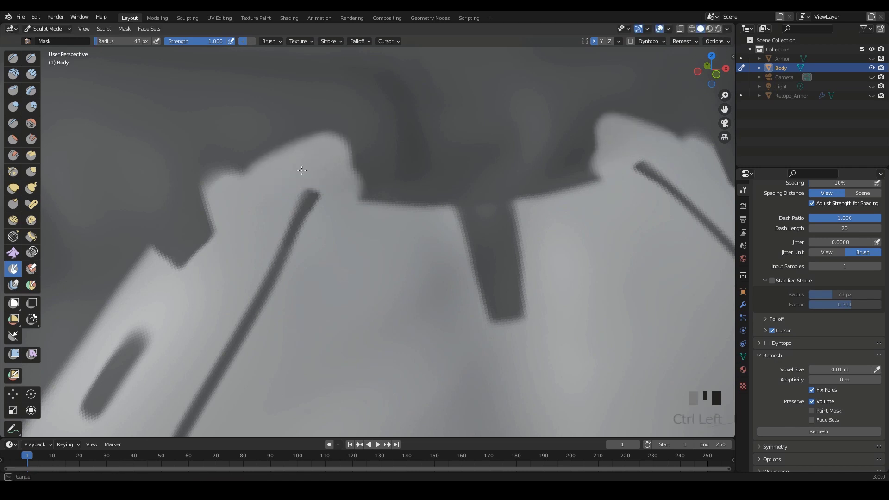
{"action": "left_click_drag", "start_coordinate": [312, 162], "coordinate": [369, 222], "text": "ctrl"}
{"action": "scroll", "coordinate": [303, 311], "scroll_direction": "down", "scroll_amount": 4}
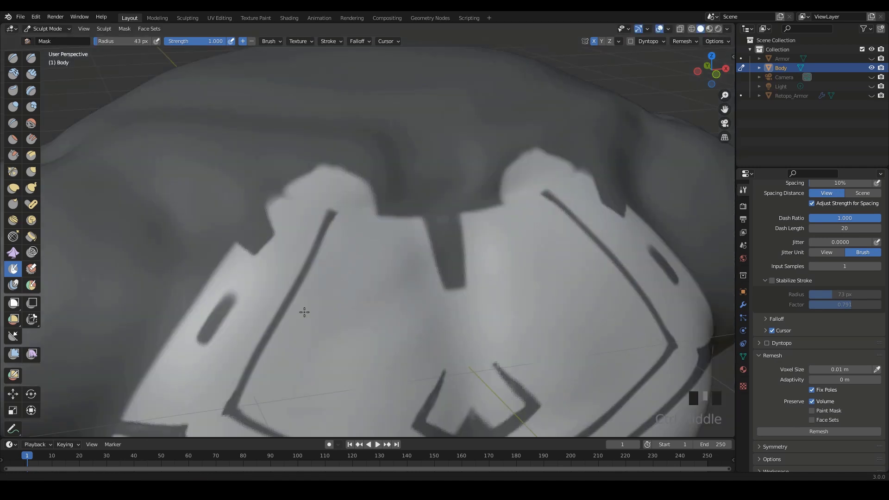
Step: Erase the mask around the outer tip of the upper side leg beside the armpit at 43 px radius
{"action": "middle_click_drag", "start_coordinate": [304, 312], "coordinate": [391, 156], "text": "shift"}
{"action": "scroll", "coordinate": [354, 197], "scroll_direction": "up", "scroll_amount": 3}
{"action": "middle_click_drag", "start_coordinate": [284, 196], "coordinate": [306, 190]}
{"action": "left_click_drag", "start_coordinate": [331, 160], "coordinate": [298, 154], "text": "ctrl"}
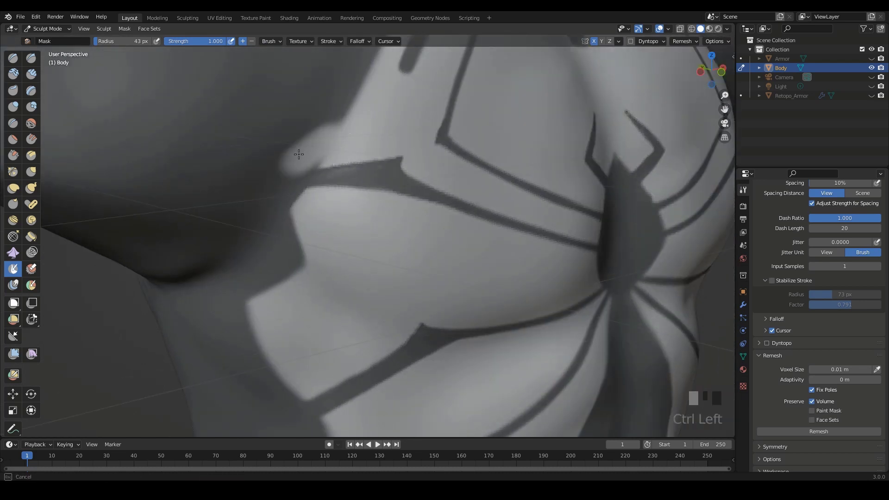
{"action": "mouse_move", "coordinate": [268, 199]}
{"action": "left_mouse_down", "text": "ctrl"}
{"action": "mouse_move", "coordinate": [290, 162]}
{"action": "mouse_move", "coordinate": [292, 215]}
{"action": "mouse_move", "coordinate": [300, 141]}
{"action": "left_mouse_up", "text": "ctrl"}
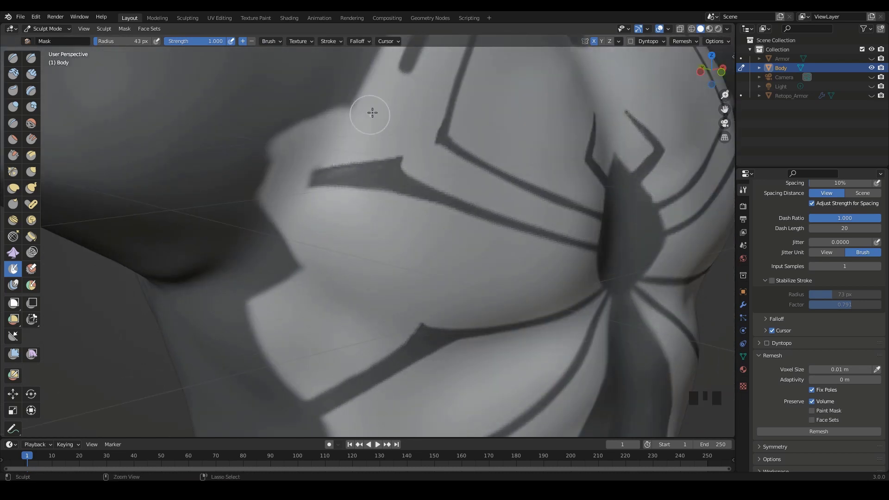
{"action": "mouse_move", "coordinate": [372, 113]}
{"action": "left_mouse_down", "text": "ctrl"}
{"action": "mouse_move", "coordinate": [257, 211]}
{"action": "mouse_move", "coordinate": [288, 234]}
{"action": "left_mouse_up", "text": "ctrl"}
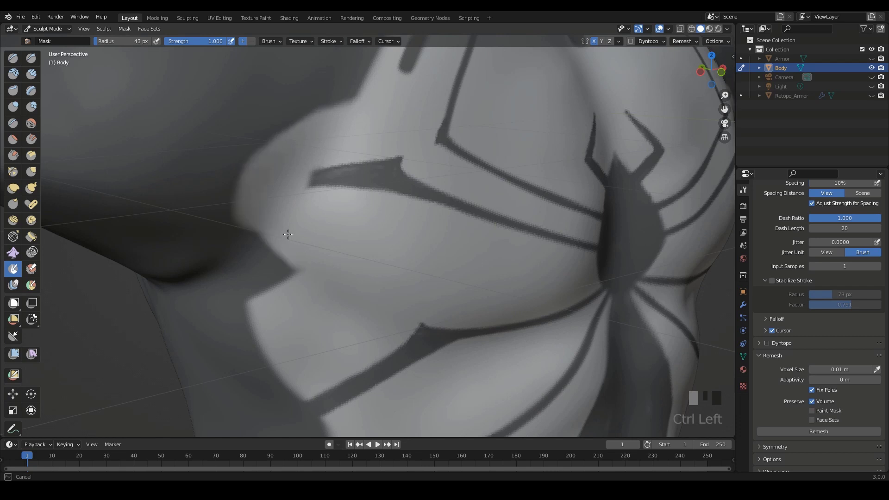
Step: Erase the mask around the outer tip of the spider leg below the chest
{"action": "middle_click_drag", "start_coordinate": [363, 247], "coordinate": [375, 103], "text": "shift"}
{"action": "mouse_move", "coordinate": [340, 205]}
{"action": "left_mouse_down", "text": "ctrl"}
{"action": "mouse_move", "coordinate": [310, 234]}
{"action": "mouse_move", "coordinate": [308, 284]}
{"action": "mouse_move", "coordinate": [300, 270]}
{"action": "mouse_move", "coordinate": [340, 250]}
{"action": "left_mouse_up", "text": "ctrl"}
{"action": "scroll", "coordinate": [300, 270], "scroll_direction": "down", "scroll_amount": 4}
{"action": "mouse_move", "coordinate": [340, 250]}
{"action": "middle_mouse_down"}
{"action": "mouse_move", "coordinate": [391, 196]}
{"action": "mouse_move", "coordinate": [392, 171]}
{"action": "middle_mouse_up"}
Step: Erase the masked horizontal panel lines crossing the abdomen between the spider's body and long lower legs
{"action": "mouse_move", "coordinate": [337, 345]}
{"action": "left_mouse_down", "text": "ctrl"}
{"action": "mouse_move", "coordinate": [354, 338]}
{"action": "mouse_move", "coordinate": [402, 345]}
{"action": "left_mouse_up", "text": "ctrl"}
{"action": "mouse_move", "coordinate": [402, 345]}
{"action": "middle_mouse_down"}
{"action": "mouse_move", "coordinate": [393, 321]}
{"action": "mouse_move", "coordinate": [419, 200]}
{"action": "mouse_move", "coordinate": [395, 151]}
{"action": "middle_mouse_up"}
{"action": "left_click", "coordinate": [394, 151], "text": "ctrl"}
{"action": "mouse_move", "coordinate": [410, 343]}
{"action": "left_mouse_down", "text": "ctrl"}
{"action": "mouse_move", "coordinate": [443, 300]}
{"action": "mouse_move", "coordinate": [354, 166]}
{"action": "left_mouse_up", "text": "ctrl"}
{"action": "middle_click_drag", "start_coordinate": [386, 333], "coordinate": [324, 172], "text": "ctrl"}
{"action": "left_click", "coordinate": [323, 173], "text": "ctrl"}
{"action": "mouse_move", "coordinate": [323, 172]}
{"action": "left_mouse_down", "text": "ctrl"}
{"action": "mouse_move", "coordinate": [429, 207]}
{"action": "mouse_move", "coordinate": [458, 270]}
{"action": "left_mouse_up", "text": "ctrl"}
Step: Erase more of the abdominal panel lines beside the spider's tail at 35 px, undoing and redoing the last stroke
{"action": "mouse_move", "coordinate": [459, 270]}
{"action": "middle_mouse_down", "text": "ctrl"}
{"action": "mouse_move", "coordinate": [453, 208]}
{"action": "mouse_move", "coordinate": [430, 176]}
{"action": "middle_mouse_up", "text": "ctrl"}
{"action": "left_click_drag", "start_coordinate": [431, 176], "coordinate": [417, 155], "text": "ctrl"}
{"action": "left_click_drag", "start_coordinate": [414, 308], "coordinate": [403, 288], "text": "ctrl"}
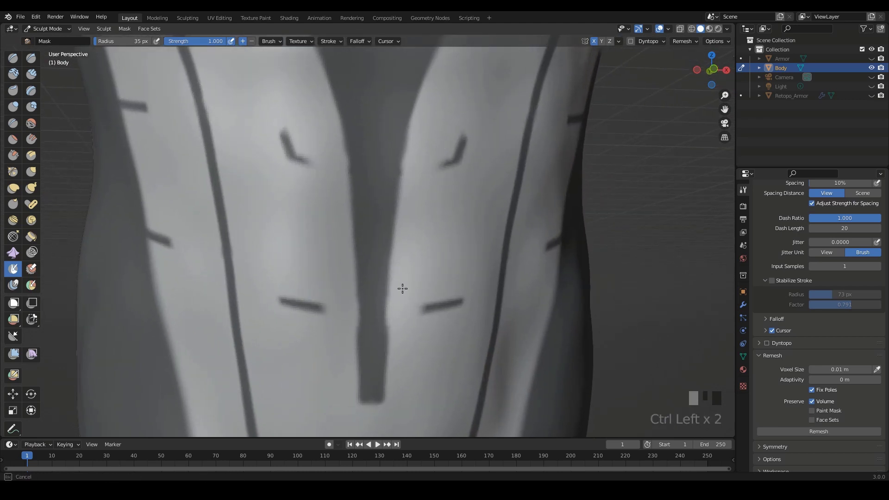
{"action": "key", "text": "ctrl+z"}
{"action": "mouse_move", "coordinate": [393, 326]}
{"action": "left_mouse_down", "text": "ctrl"}
{"action": "mouse_move", "coordinate": [395, 337]}
{"action": "mouse_move", "coordinate": [435, 308]}
{"action": "left_mouse_up", "text": "ctrl"}
{"action": "mouse_move", "coordinate": [435, 307]}
{"action": "middle_mouse_down", "text": "ctrl"}
{"action": "mouse_move", "coordinate": [574, 161]}
{"action": "mouse_move", "coordinate": [362, 167]}
{"action": "middle_mouse_up", "text": "ctrl"}
Step: Erase the leftover panel line ends and the mask along the side of the waist with a 46 px Mask brush
{"action": "mouse_move", "coordinate": [361, 167]}
{"action": "left_mouse_down", "text": "ctrl"}
{"action": "mouse_move", "coordinate": [338, 140]}
{"action": "mouse_move", "coordinate": [297, 139]}
{"action": "mouse_move", "coordinate": [264, 199]}
{"action": "left_mouse_up", "text": "ctrl"}
{"action": "middle_click_drag", "start_coordinate": [264, 199], "coordinate": [250, 185]}
{"action": "left_click_drag", "start_coordinate": [250, 185], "coordinate": [264, 217], "text": "ctrl"}
{"action": "middle_click_drag", "start_coordinate": [264, 217], "coordinate": [327, 183]}
{"action": "left_click_drag", "start_coordinate": [327, 183], "coordinate": [363, 283], "text": "ctrl"}
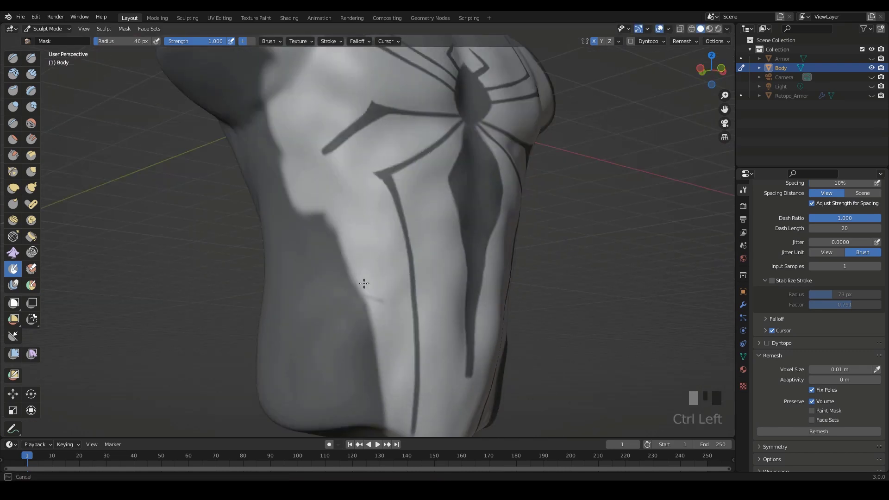
{"action": "mouse_move", "coordinate": [363, 284]}
{"action": "middle_mouse_down"}
{"action": "mouse_move", "coordinate": [348, 270]}
{"action": "mouse_move", "coordinate": [370, 296]}
{"action": "middle_mouse_up"}
{"action": "mouse_move", "coordinate": [370, 296]}
{"action": "left_mouse_down", "text": "ctrl"}
{"action": "mouse_move", "coordinate": [379, 307]}
{"action": "mouse_move", "coordinate": [465, 301]}
{"action": "left_mouse_up", "text": "ctrl"}
{"action": "middle_click_drag", "start_coordinate": [465, 301], "coordinate": [408, 352]}
{"action": "middle_click_drag", "start_coordinate": [407, 352], "coordinate": [379, 238], "text": "shift"}
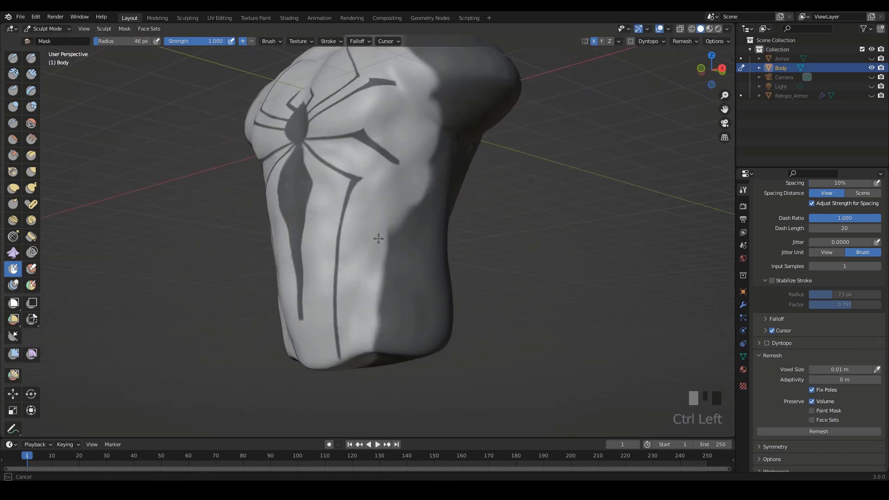
Step: Erase the mask down the torso's flank and from the leftover patch at its lower hem at 46 px radius
{"action": "left_click_drag", "start_coordinate": [379, 238], "coordinate": [391, 336], "text": "ctrl"}
{"action": "middle_click_drag", "start_coordinate": [391, 335], "coordinate": [393, 277]}
{"action": "left_click_drag", "start_coordinate": [395, 278], "coordinate": [428, 273], "text": "ctrl"}
{"action": "mouse_move", "coordinate": [435, 200]}
{"action": "middle_mouse_down"}
{"action": "mouse_move", "coordinate": [484, 282]}
{"action": "mouse_move", "coordinate": [468, 222]}
{"action": "middle_mouse_up"}
{"action": "mouse_move", "coordinate": [417, 135]}
{"action": "left_mouse_down", "text": "ctrl"}
{"action": "mouse_move", "coordinate": [387, 103]}
{"action": "mouse_move", "coordinate": [305, 134]}
{"action": "left_mouse_up", "text": "ctrl"}
{"action": "mouse_move", "coordinate": [305, 134]}
{"action": "middle_mouse_down"}
{"action": "mouse_move", "coordinate": [318, 143]}
{"action": "mouse_move", "coordinate": [308, 134]}
{"action": "middle_mouse_up"}
{"action": "left_click_drag", "start_coordinate": [308, 134], "coordinate": [345, 276], "text": "ctrl"}
{"action": "middle_click_drag", "start_coordinate": [345, 276], "coordinate": [366, 222]}
{"action": "left_click_drag", "start_coordinate": [365, 185], "coordinate": [383, 243], "text": "ctrl"}
{"action": "mouse_move", "coordinate": [382, 243]}
{"action": "middle_mouse_down", "text": "shift"}
{"action": "mouse_move", "coordinate": [363, 213]}
{"action": "mouse_move", "coordinate": [246, 304]}
{"action": "middle_mouse_up", "text": "shift"}
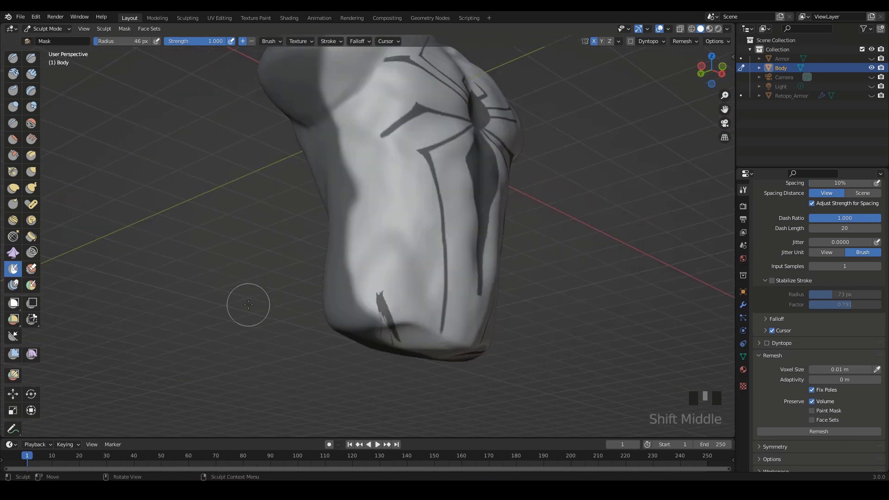
{"action": "left_click_drag", "start_coordinate": [361, 324], "coordinate": [417, 321], "text": "ctrl"}
{"action": "mouse_move", "coordinate": [417, 321]}
{"action": "middle_mouse_down"}
{"action": "mouse_move", "coordinate": [426, 252]}
{"action": "mouse_move", "coordinate": [514, 301]}
{"action": "middle_mouse_up"}
Step: Clear the mask from the back half of the torso with a Lasso Mask in the right side view
{"action": "scroll", "coordinate": [514, 301], "scroll_direction": "down", "scroll_amount": 2}
{"action": "left_click", "coordinate": [13, 303]}
{"action": "mouse_move", "coordinate": [579, 128]}
{"action": "left_mouse_down", "text": "ctrl"}
{"action": "mouse_move", "coordinate": [560, 106]}
{"action": "mouse_move", "coordinate": [514, 401]}
{"action": "left_mouse_up", "text": "ctrl"}
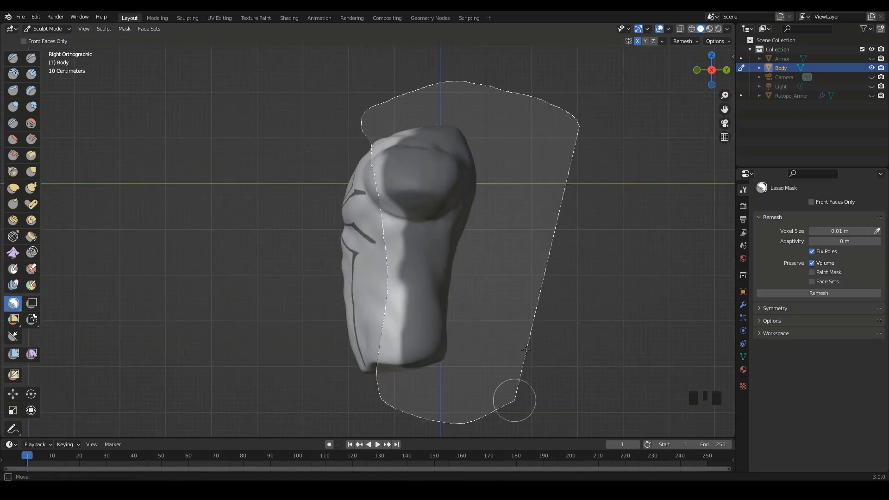
{"action": "middle_click_drag", "start_coordinate": [449, 296], "coordinate": [540, 268]}
{"action": "scroll", "coordinate": [538, 263], "scroll_direction": "up", "scroll_amount": 2}
{"action": "mouse_move", "coordinate": [520, 216]}
{"action": "middle_mouse_down", "text": "shift"}
{"action": "mouse_move", "coordinate": [528, 257]}
{"action": "mouse_move", "coordinate": [437, 234]}
{"action": "middle_mouse_up", "text": "shift"}
Step: Return to the Mask brush, reduce its radius to 19 px, and touch up the mask where the spider's body parts meet
{"action": "key", "text": "ctrl+shift+m"}
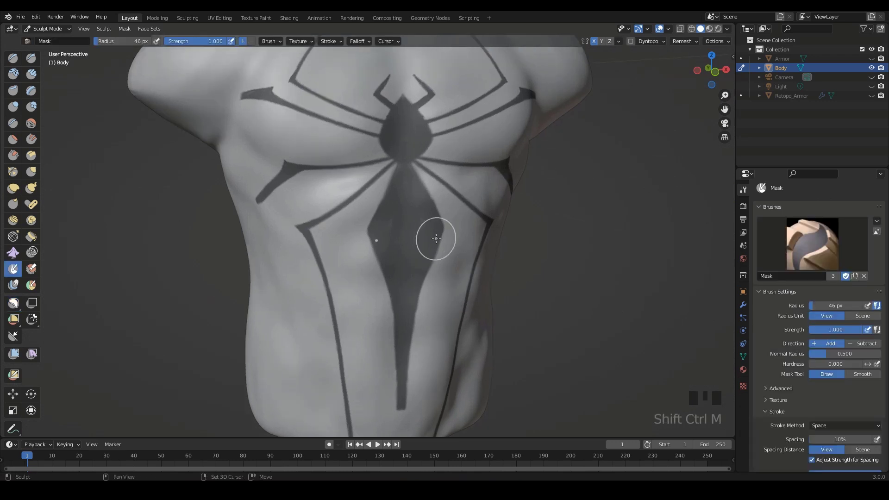
{"action": "middle_click_drag", "start_coordinate": [456, 190], "coordinate": [374, 244], "text": "shift"}
{"action": "key", "text": "f"}
{"action": "left_click", "coordinate": [394, 247]}
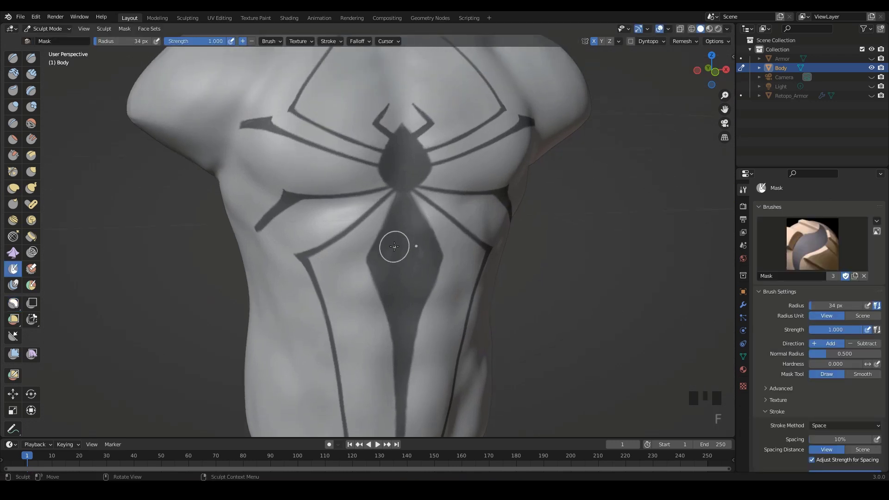
{"action": "scroll", "coordinate": [401, 257], "scroll_direction": "up", "scroll_amount": 1}
{"action": "left_click", "coordinate": [399, 245]}
{"action": "middle_click_drag", "start_coordinate": [417, 275], "coordinate": [417, 207], "text": "ctrl"}
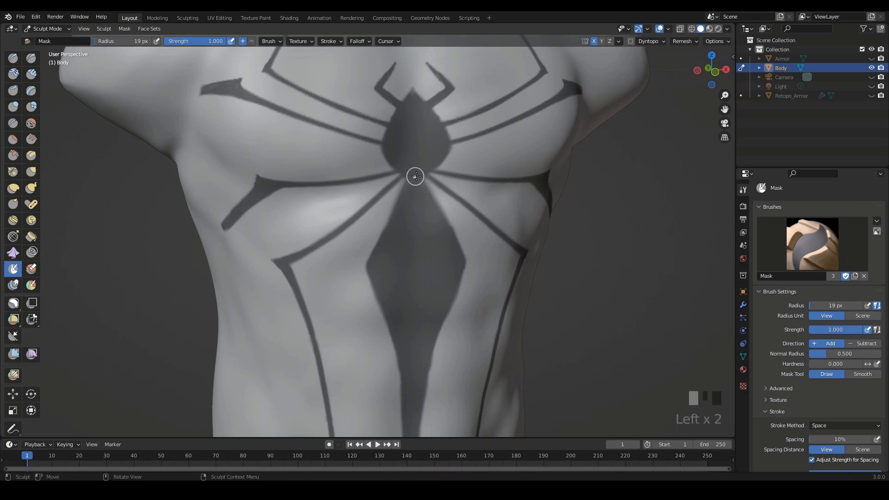
{"action": "middle_click_drag", "start_coordinate": [423, 220], "coordinate": [425, 264], "text": "ctrl"}
Step: Check the spider emblem's mask outline and set the Mask brush radius to 14 px
{"action": "middle_click_drag", "start_coordinate": [426, 232], "coordinate": [437, 168], "text": "shift"}
{"action": "middle_click_drag", "start_coordinate": [465, 204], "coordinate": [438, 216]}
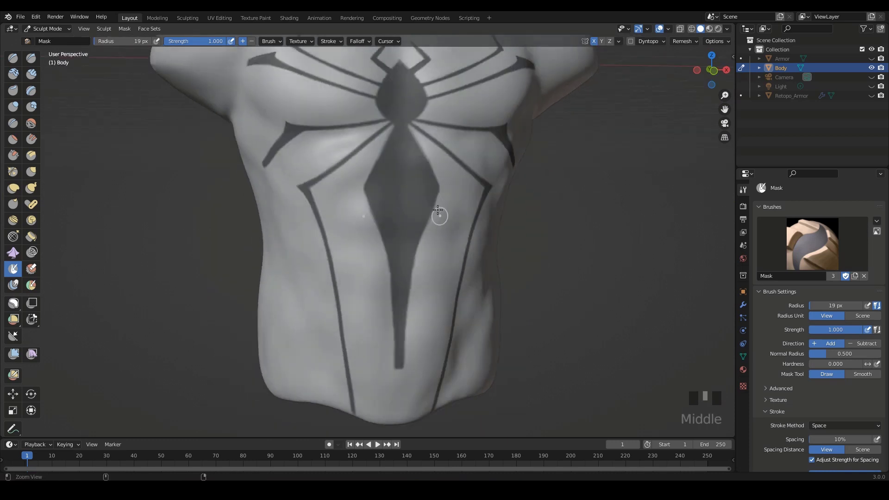
{"action": "middle_click_drag", "start_coordinate": [423, 183], "coordinate": [456, 234], "text": "shift"}
{"action": "middle_click_drag", "start_coordinate": [422, 232], "coordinate": [421, 258], "text": "ctrl"}
{"action": "middle_click_drag", "start_coordinate": [447, 206], "coordinate": [430, 187], "text": "ctrl"}
{"action": "middle_click_drag", "start_coordinate": [431, 188], "coordinate": [486, 308], "text": "shift"}
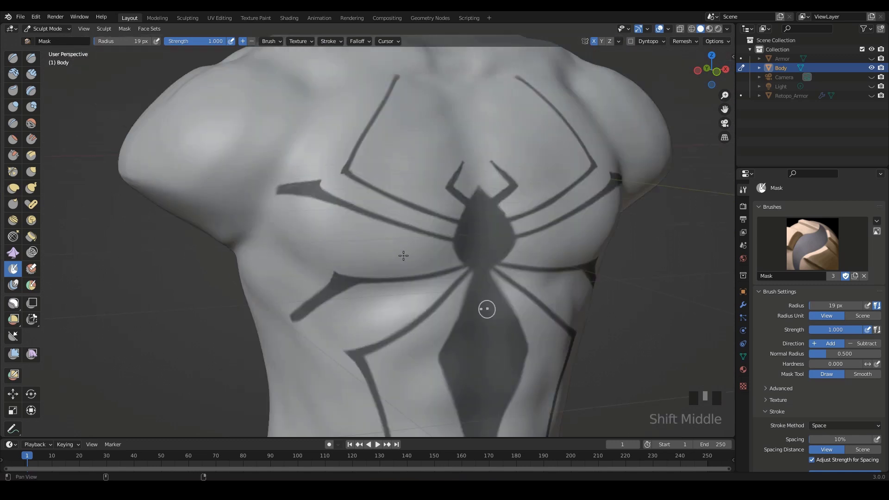
{"action": "middle_click_drag", "start_coordinate": [389, 243], "coordinate": [356, 217], "text": "ctrl"}
{"action": "key", "text": "f"}
{"action": "left_click", "coordinate": [284, 176]}
{"action": "mouse_move", "coordinate": [378, 184]}
{"action": "middle_mouse_down", "text": "ctrl"}
{"action": "mouse_move", "coordinate": [392, 219]}
{"action": "mouse_move", "coordinate": [192, 103]}
{"action": "middle_mouse_up", "text": "ctrl"}
Step: Grow the spider emblem's mask outward
{"action": "left_click", "coordinate": [103, 29]}
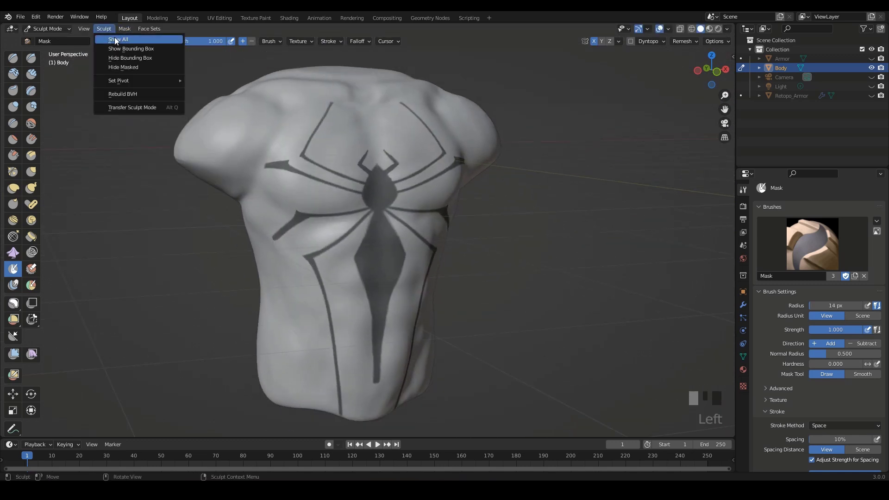
{"action": "left_click", "coordinate": [123, 29]}
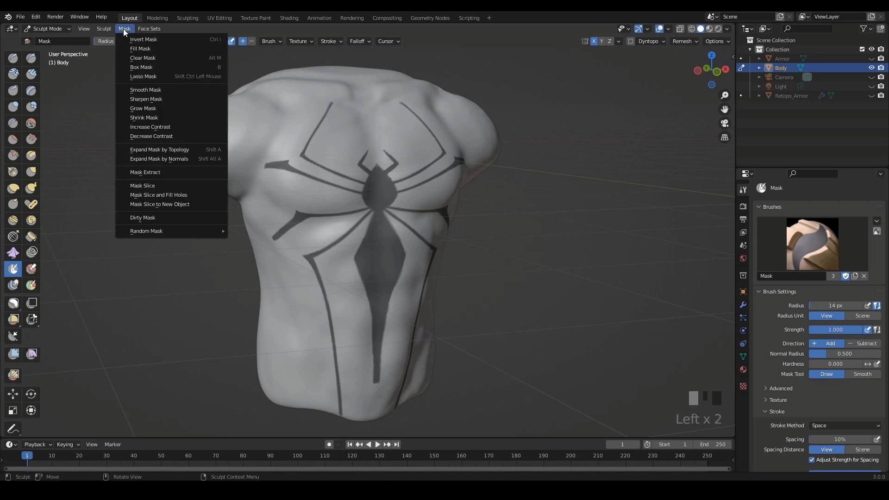
{"action": "left_click", "coordinate": [145, 108]}
Step: Examine the grown spider mask across the chest and abdomen from the front and below
{"action": "mouse_move", "coordinate": [519, 223]}
{"action": "middle_mouse_down"}
{"action": "mouse_move", "coordinate": [463, 213]}
{"action": "mouse_move", "coordinate": [389, 152]}
{"action": "middle_mouse_up"}
{"action": "mouse_move", "coordinate": [371, 135]}
{"action": "left_mouse_down", "text": "ctrl"}
{"action": "mouse_move", "coordinate": [382, 136]}
{"action": "mouse_move", "coordinate": [374, 136]}
{"action": "left_mouse_up", "text": "ctrl"}
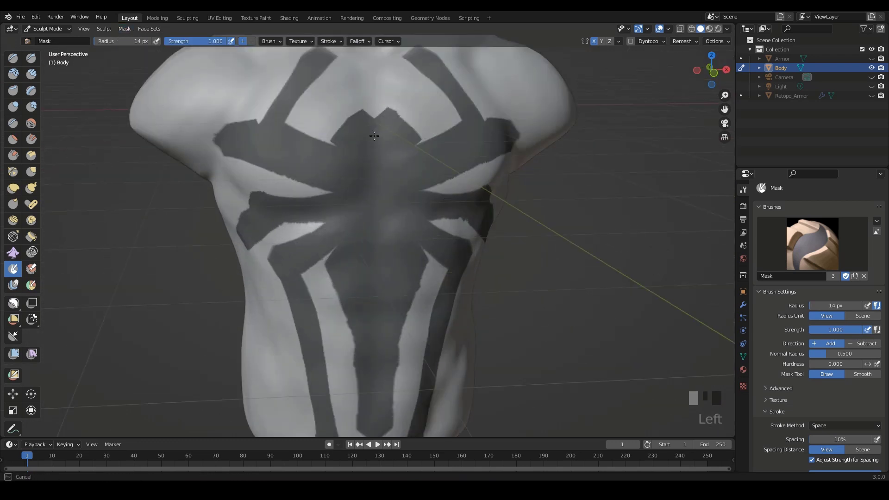
{"action": "middle_click_drag", "start_coordinate": [379, 178], "coordinate": [391, 222], "text": "ctrl"}
{"action": "middle_click_drag", "start_coordinate": [408, 199], "coordinate": [392, 190]}
{"action": "middle_click_drag", "start_coordinate": [416, 241], "coordinate": [440, 218], "text": "ctrl"}
{"action": "middle_click_drag", "start_coordinate": [443, 221], "coordinate": [468, 172], "text": "shift"}
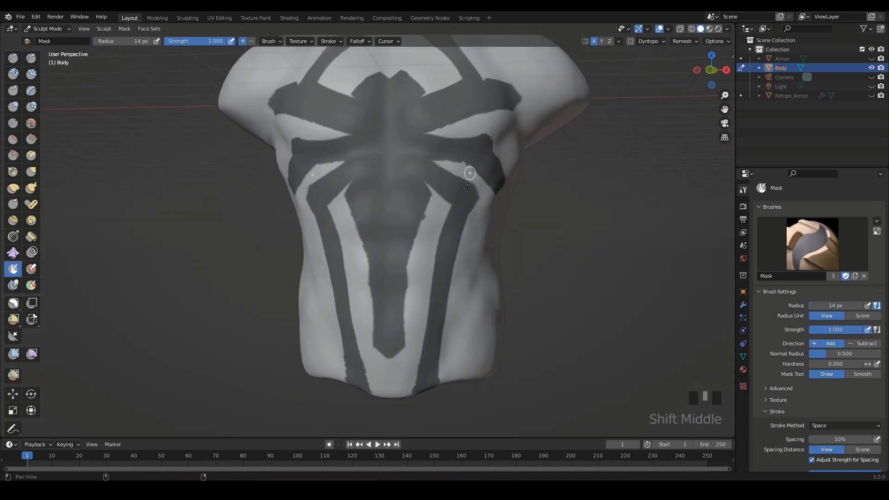
{"action": "middle_click_drag", "start_coordinate": [422, 204], "coordinate": [444, 167]}
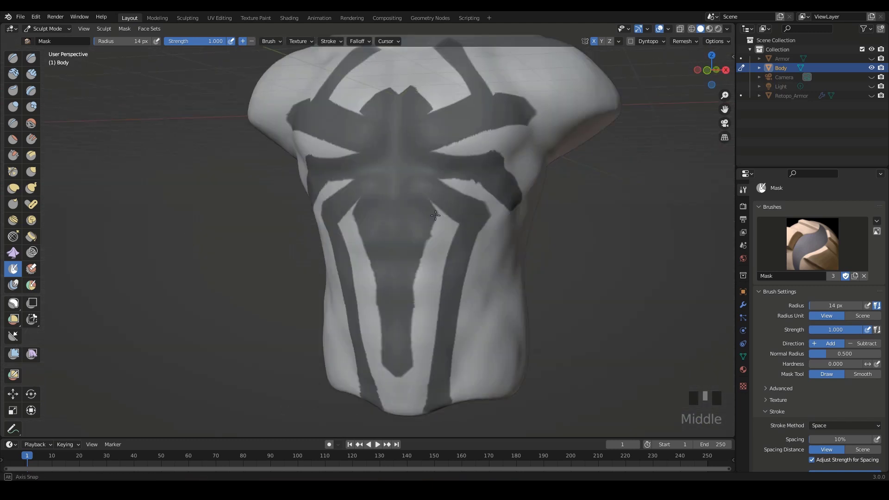
Step: Show Retopo_Armor and, with the Mask brush radius at 22 px, erase the mask protruding beyond the upper side and neckline plates
{"action": "left_click", "coordinate": [871, 96]}
{"action": "mouse_move", "coordinate": [687, 155]}
{"action": "middle_mouse_down"}
{"action": "mouse_move", "coordinate": [530, 177]}
{"action": "mouse_move", "coordinate": [477, 207]}
{"action": "mouse_move", "coordinate": [493, 169]}
{"action": "mouse_move", "coordinate": [448, 170]}
{"action": "middle_mouse_up"}
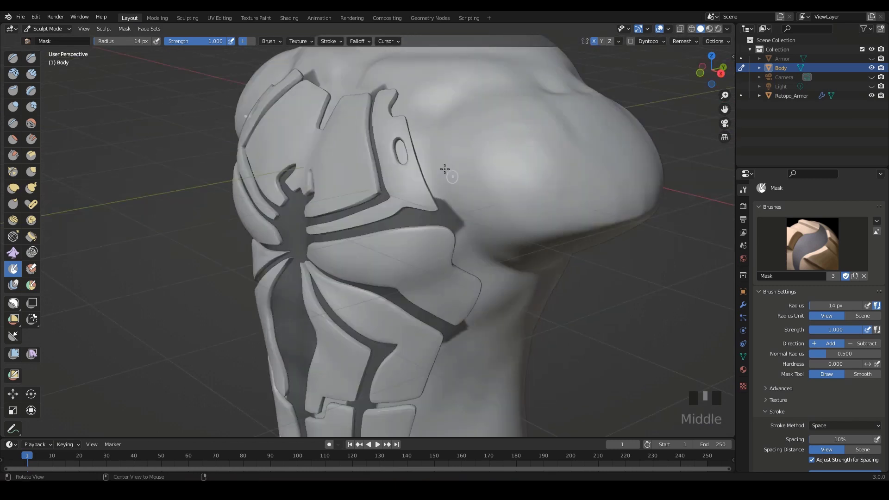
{"action": "key", "text": "f"}
{"action": "left_click_drag", "start_coordinate": [439, 192], "coordinate": [461, 229], "text": "ctrl"}
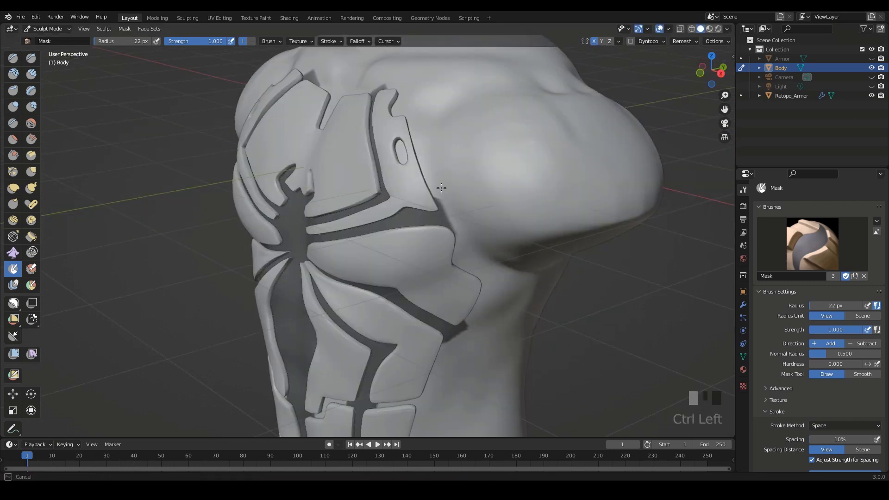
{"action": "mouse_move", "coordinate": [448, 225]}
{"action": "middle_mouse_down"}
{"action": "mouse_move", "coordinate": [486, 204]}
{"action": "mouse_move", "coordinate": [462, 193]}
{"action": "mouse_move", "coordinate": [555, 174]}
{"action": "middle_mouse_up"}
{"action": "left_click_drag", "start_coordinate": [556, 175], "coordinate": [535, 197], "text": "ctrl"}
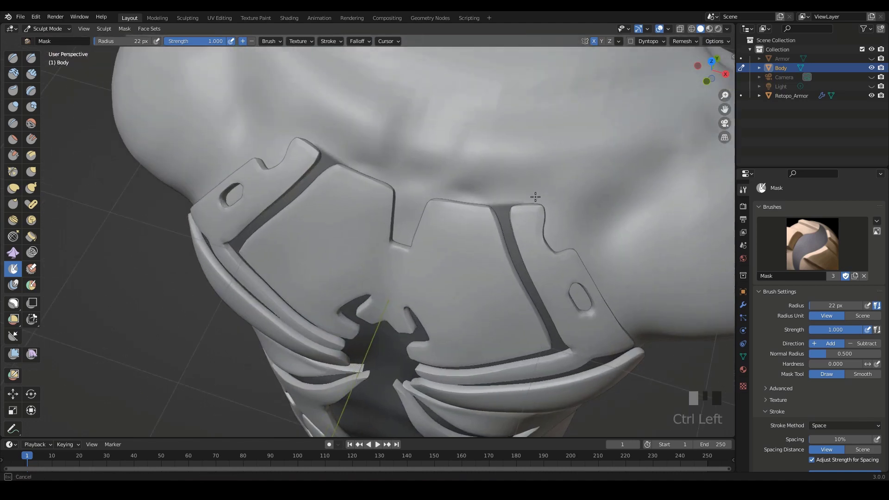
{"action": "mouse_move", "coordinate": [547, 203]}
{"action": "middle_mouse_down"}
{"action": "mouse_move", "coordinate": [514, 181]}
{"action": "mouse_move", "coordinate": [528, 143]}
{"action": "mouse_move", "coordinate": [500, 242]}
{"action": "mouse_move", "coordinate": [553, 179]}
{"action": "middle_mouse_up"}
Step: Increase the Mask brush radius to 53 px and mask the body in the gaps between the abdominal armor plates
{"action": "key", "text": "f"}
{"action": "left_click", "coordinate": [464, 182]}
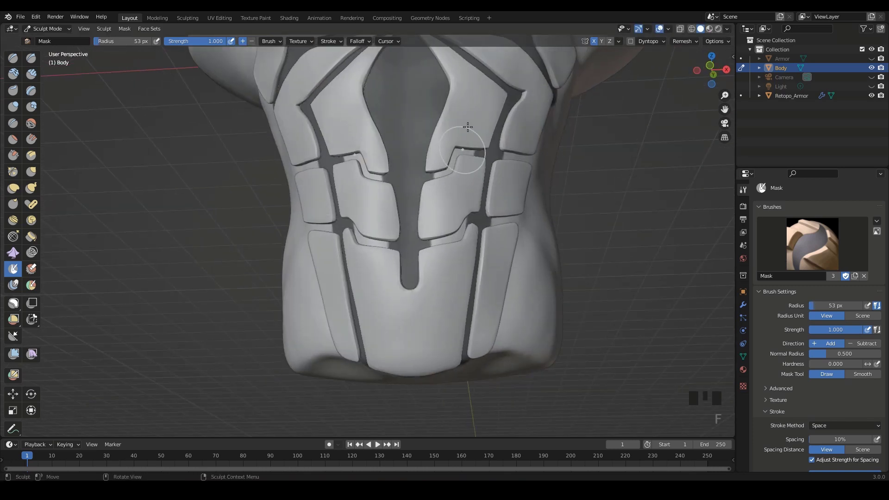
{"action": "mouse_move", "coordinate": [464, 147]}
{"action": "left_mouse_down"}
{"action": "mouse_move", "coordinate": [431, 179]}
{"action": "mouse_move", "coordinate": [472, 178]}
{"action": "left_mouse_up"}
{"action": "middle_click_drag", "start_coordinate": [461, 191], "coordinate": [427, 183]}
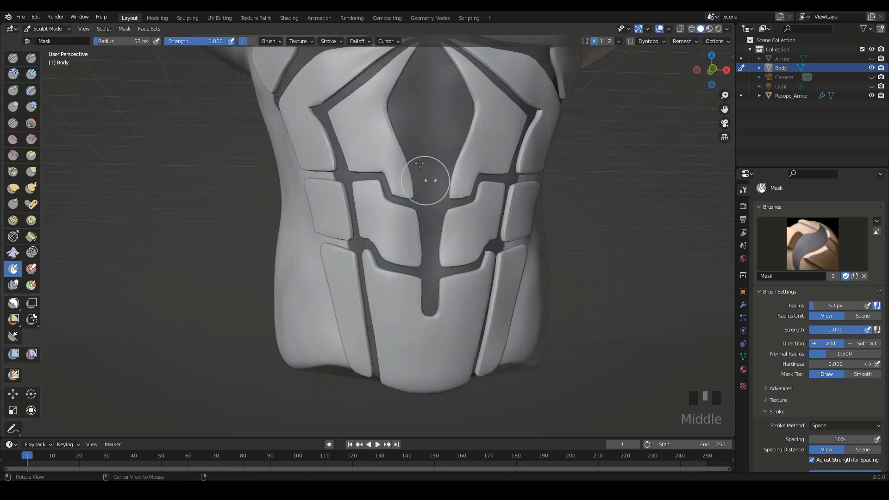
{"action": "middle_click_drag", "start_coordinate": [417, 103], "coordinate": [434, 127]}
{"action": "left_click_drag", "start_coordinate": [434, 128], "coordinate": [444, 234]}
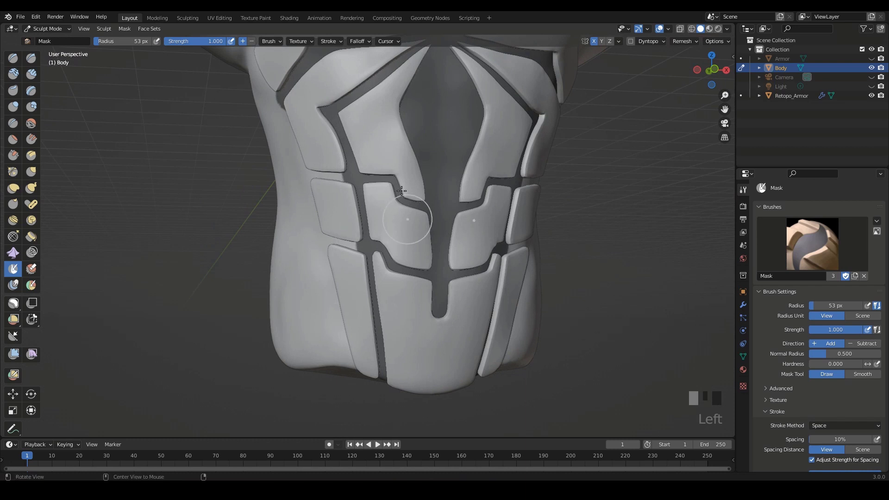
Step: Reduce the Mask brush radius to 26 px and erase the mask sticking out past the side plates under the chest
{"action": "middle_click_drag", "start_coordinate": [444, 234], "coordinate": [417, 222]}
{"action": "middle_click_drag", "start_coordinate": [417, 222], "coordinate": [383, 173], "text": "shift"}
{"action": "key", "text": "f"}
{"action": "left_click", "coordinate": [326, 164], "text": "ctrl"}
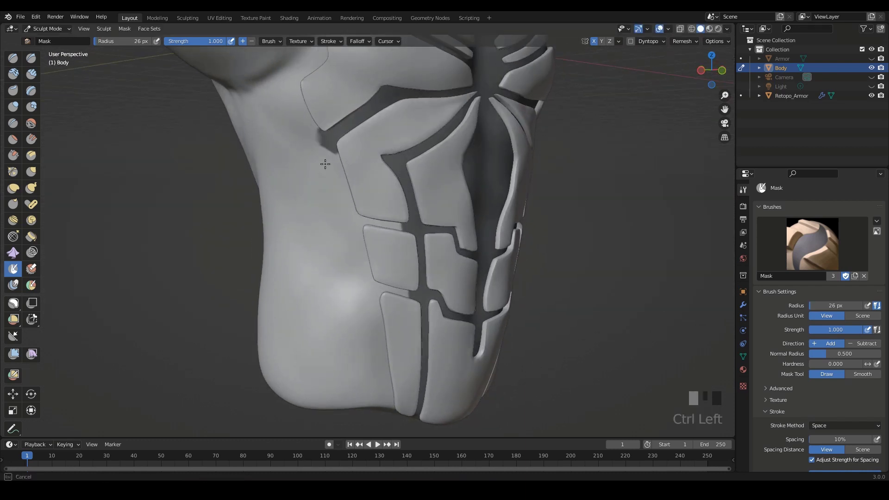
{"action": "left_click_drag", "start_coordinate": [322, 139], "coordinate": [340, 170], "text": "ctrl"}
{"action": "middle_click_drag", "start_coordinate": [371, 157], "coordinate": [394, 222], "text": "ctrl"}
Step: Set the Mask brush radius to 44 px and fill the mask in the gaps between the side and abdominal plates
{"action": "mouse_move", "coordinate": [394, 222]}
{"action": "middle_mouse_down"}
{"action": "mouse_move", "coordinate": [452, 152]}
{"action": "mouse_move", "coordinate": [377, 67]}
{"action": "mouse_move", "coordinate": [401, 204]}
{"action": "mouse_move", "coordinate": [398, 195]}
{"action": "middle_mouse_up"}
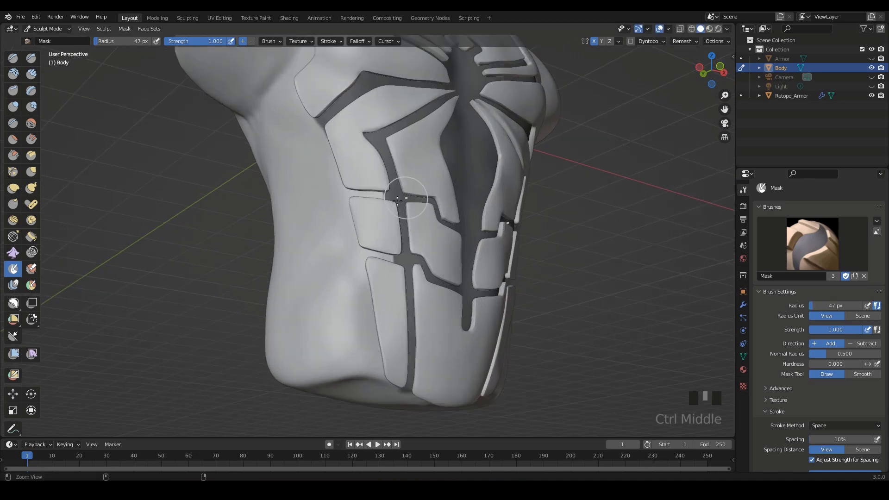
{"action": "key", "text": "f"}
{"action": "left_click", "coordinate": [395, 233]}
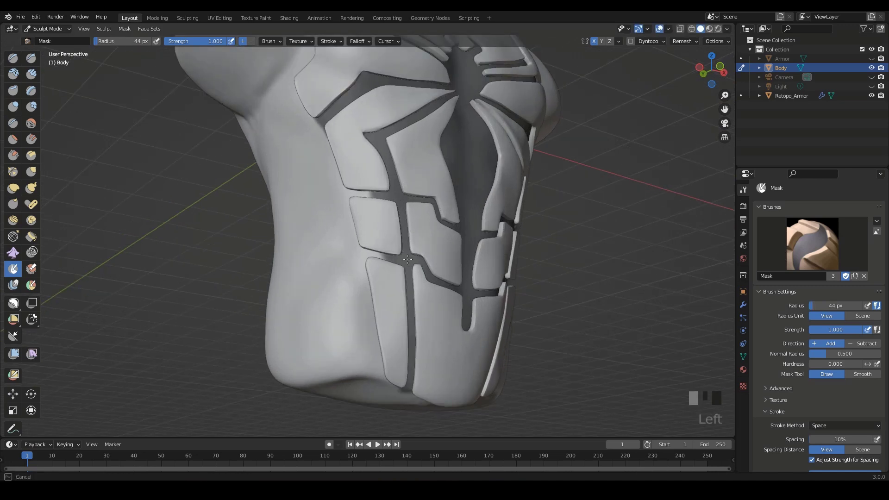
Step: Erase the excess mask beyond the plate edges on the torso's opposite side with a 40 px Mask brush
{"action": "middle_click_drag", "start_coordinate": [407, 260], "coordinate": [452, 199], "text": "ctrl"}
{"action": "left_click_drag", "start_coordinate": [452, 198], "coordinate": [484, 190], "text": "ctrl"}
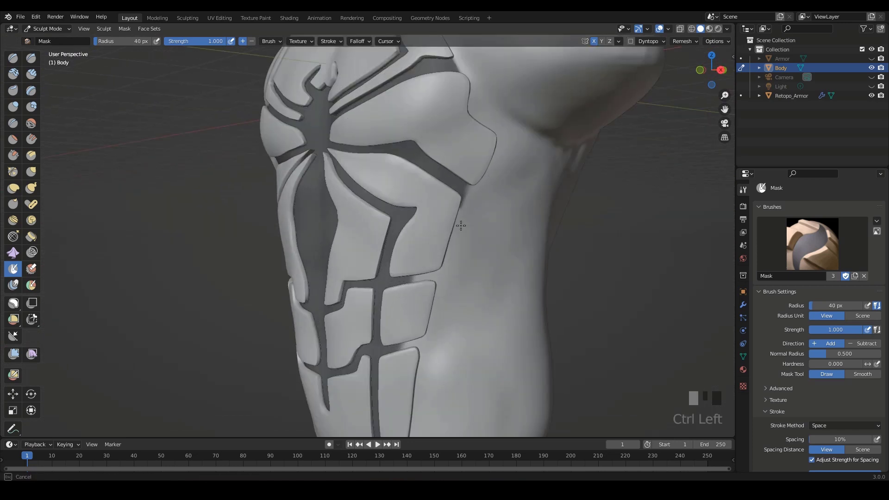
{"action": "left_click_drag", "start_coordinate": [461, 225], "coordinate": [470, 206], "text": "ctrl"}
{"action": "mouse_move", "coordinate": [470, 206]}
{"action": "middle_mouse_down", "text": "ctrl"}
{"action": "mouse_move", "coordinate": [538, 217]}
{"action": "mouse_move", "coordinate": [463, 185]}
{"action": "middle_mouse_up", "text": "ctrl"}
Step: Hide Retopo_Armor and sharpen the mask on the Body mesh
{"action": "left_click", "coordinate": [871, 95]}
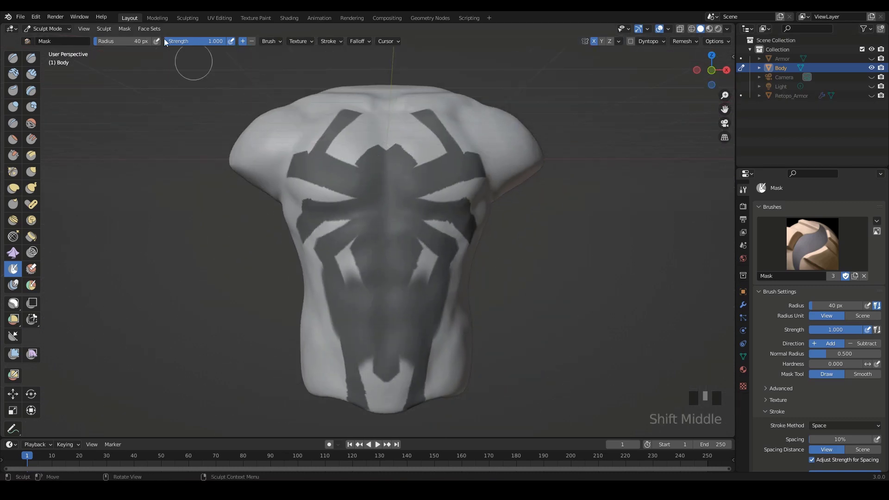
{"action": "left_click", "coordinate": [125, 29]}
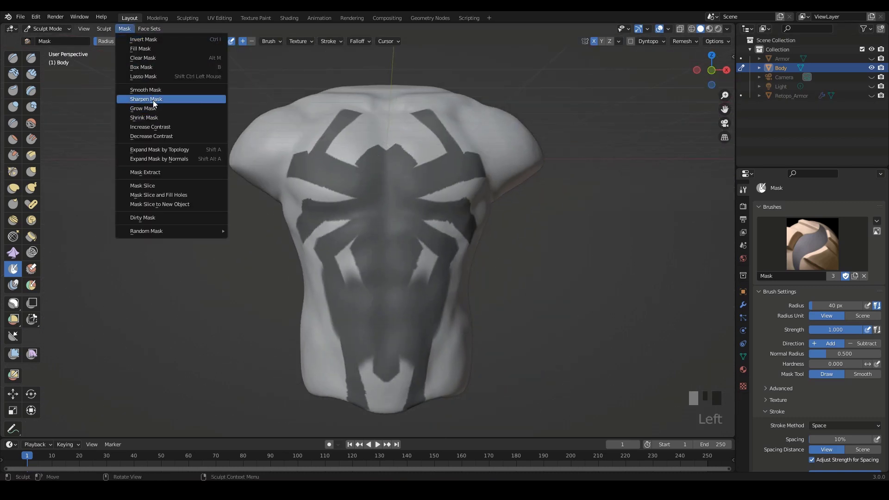
{"action": "middle_click_drag", "start_coordinate": [496, 198], "coordinate": [162, 75]}
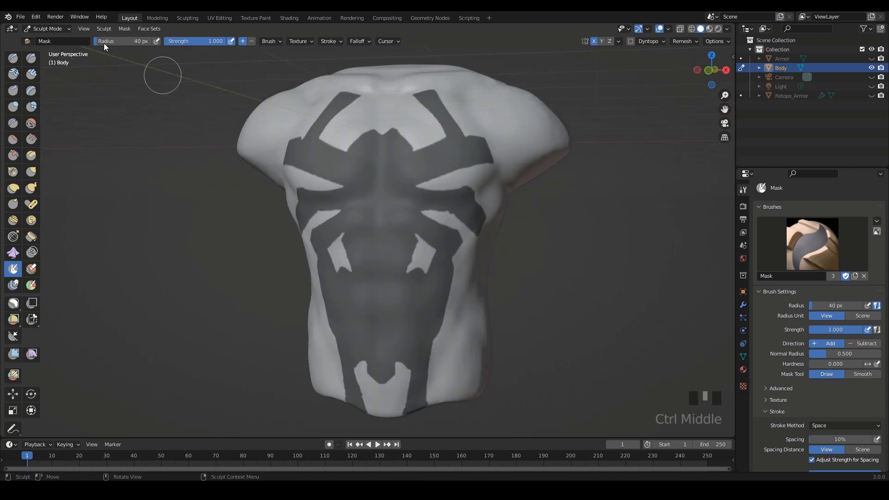
Step: Extract the masked area as a separate mesh with Mask Extract, turning off Extract as Solid
{"action": "left_click", "coordinate": [124, 29]}
{"action": "left_click", "coordinate": [152, 174]}
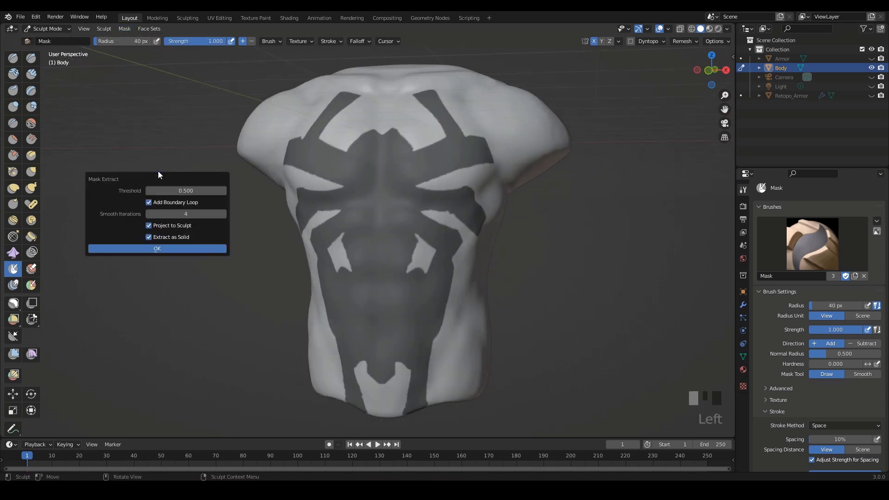
{"action": "left_click", "coordinate": [148, 237]}
{"action": "key", "text": "Return"}
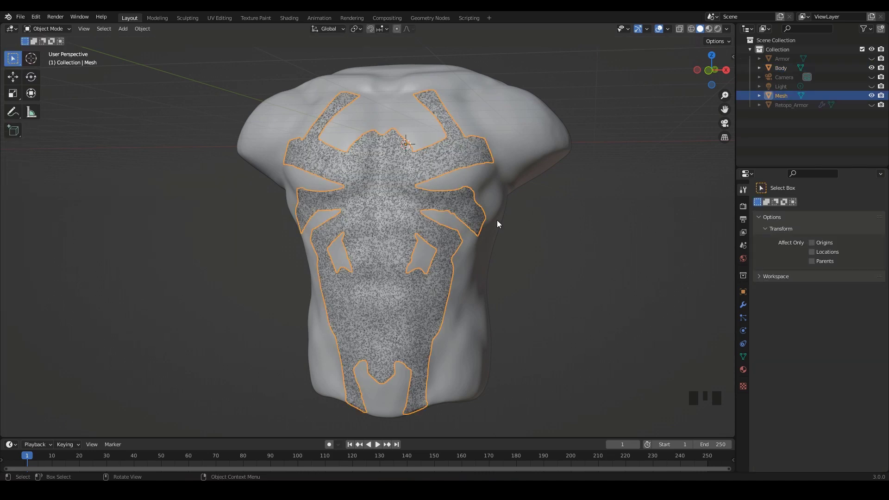
{"action": "middle_click_drag", "start_coordinate": [496, 220], "coordinate": [559, 255]}
{"action": "key", "text": "g"}
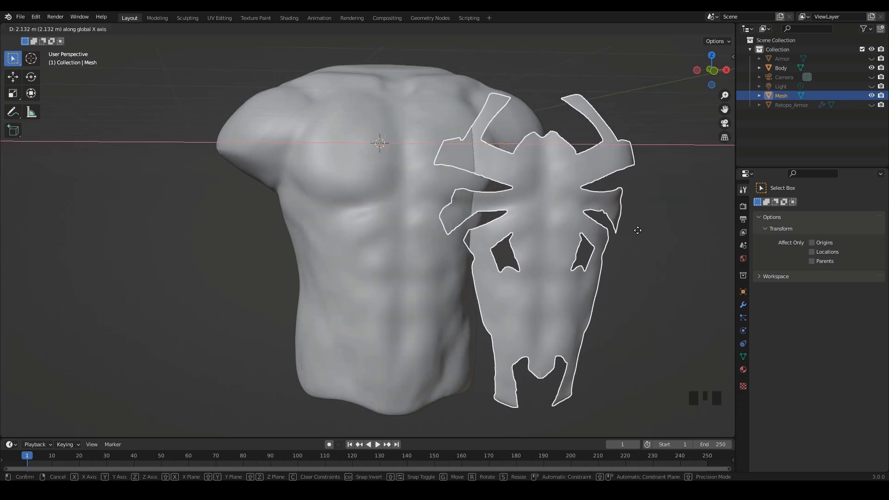
{"action": "right_click", "coordinate": [599, 230]}
Step: Hide everything except the extracted mesh, switch it to Sculpt Mode, and choose the Smooth brush
{"action": "middle_click_drag", "start_coordinate": [600, 230], "coordinate": [453, 233]}
{"action": "key", "text": "shift+h"}
{"action": "key", "text": "ctrl+Tab"}
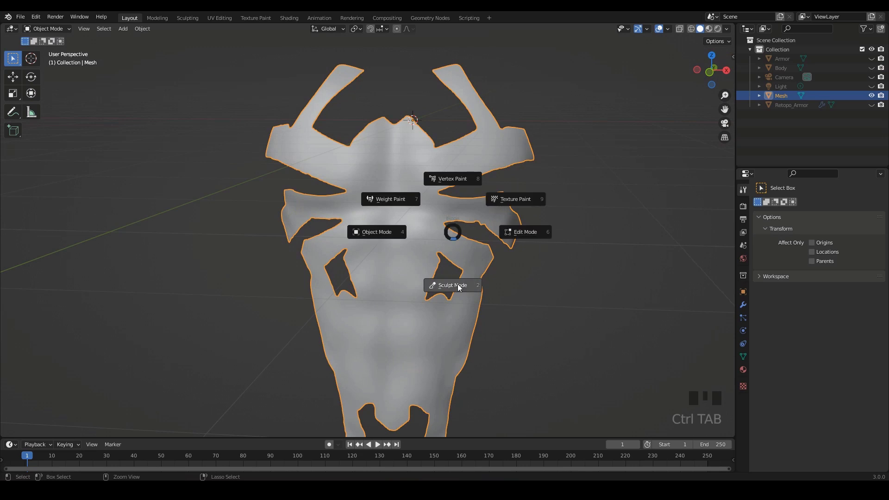
{"action": "middle_click_drag", "start_coordinate": [363, 226], "coordinate": [377, 238]}
{"action": "left_click", "coordinate": [31, 123]}
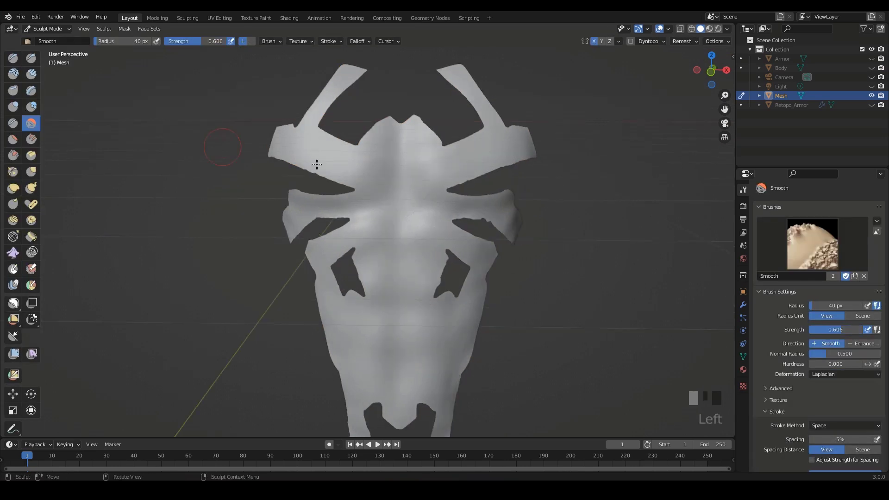
Step: Set the Smooth brush to 96 px radius and 0.721 strength, then smooth the extracted mesh's surface and jagged edges
{"action": "key", "text": "f"}
{"action": "key", "text": "shift+f"}
{"action": "left_click", "coordinate": [343, 201]}
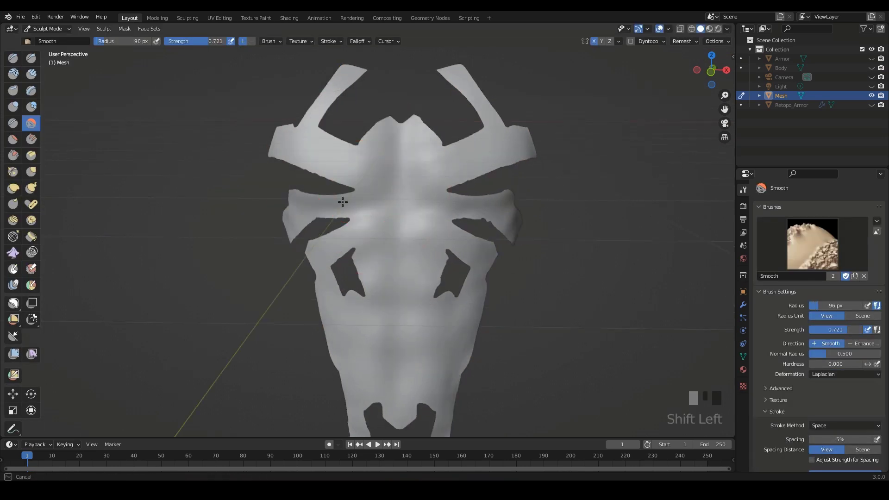
{"action": "mouse_move", "coordinate": [379, 82]}
{"action": "left_mouse_down", "text": "shift"}
{"action": "mouse_move", "coordinate": [423, 118]}
{"action": "mouse_move", "coordinate": [459, 179]}
{"action": "left_mouse_up", "text": "shift"}
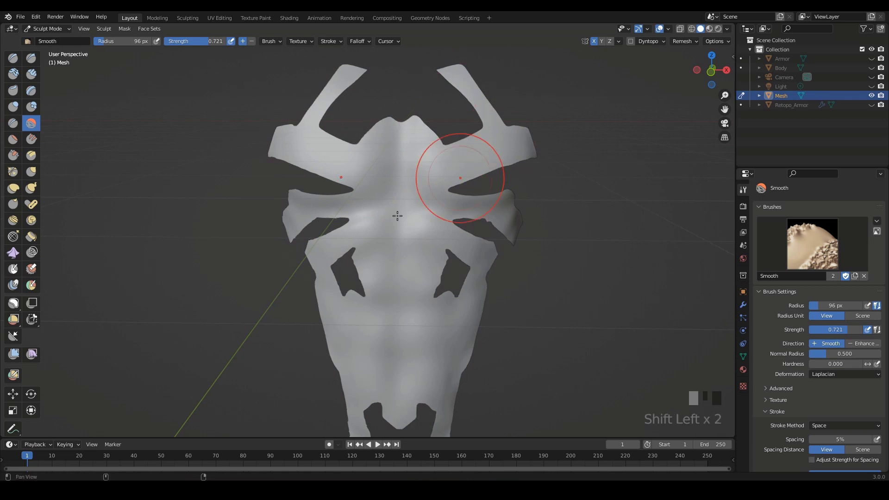
{"action": "middle_click_drag", "start_coordinate": [397, 214], "coordinate": [443, 118], "text": "shift"}
{"action": "left_click_drag", "start_coordinate": [336, 98], "coordinate": [326, 97], "text": "shift"}
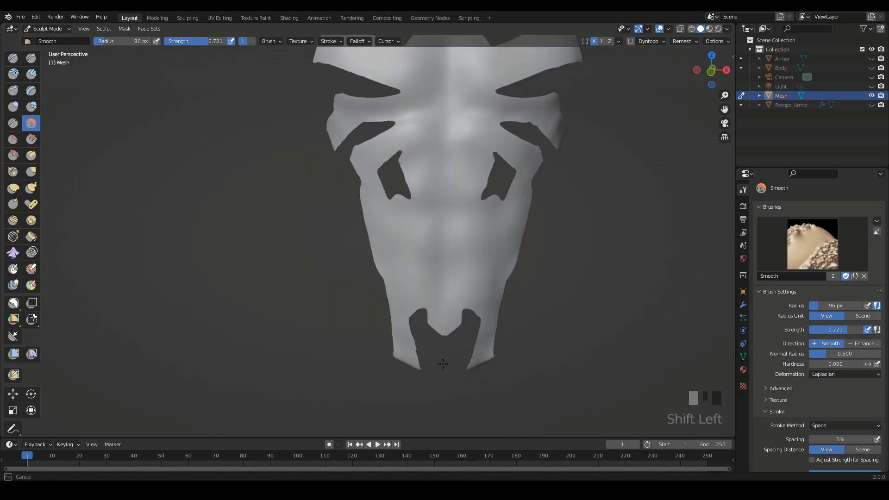
{"action": "left_click_drag", "start_coordinate": [552, 161], "coordinate": [552, 157], "text": "shift"}
{"action": "middle_click_drag", "start_coordinate": [554, 155], "coordinate": [538, 226], "text": "shift"}
{"action": "middle_click_drag", "start_coordinate": [567, 188], "coordinate": [493, 195]}
{"action": "left_click_drag", "start_coordinate": [465, 197], "coordinate": [463, 211], "text": "shift"}
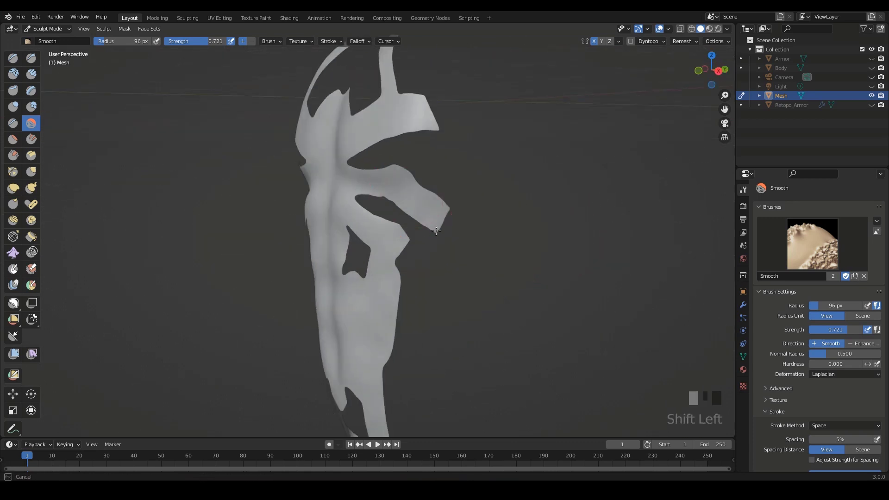
Step: Inspect the smoothed spider piece's outline, leg tips, and cutouts from the front and side
{"action": "middle_click_drag", "start_coordinate": [482, 250], "coordinate": [546, 271], "text": "shift"}
{"action": "mouse_move", "coordinate": [547, 280]}
{"action": "middle_mouse_down", "text": "shift"}
{"action": "mouse_move", "coordinate": [471, 259]}
{"action": "mouse_move", "coordinate": [543, 257]}
{"action": "mouse_move", "coordinate": [508, 269]}
{"action": "mouse_move", "coordinate": [521, 252]}
{"action": "middle_mouse_up", "text": "shift"}
{"action": "key", "text": "shift+KP_3"}
{"action": "key", "text": "shift+KP_1"}
{"action": "middle_click_drag", "start_coordinate": [525, 252], "coordinate": [338, 199], "text": "shift"}
{"action": "middle_click_drag", "start_coordinate": [308, 193], "coordinate": [468, 231], "text": "shift"}
{"action": "middle_click_drag", "start_coordinate": [490, 250], "coordinate": [481, 236], "text": "shift"}
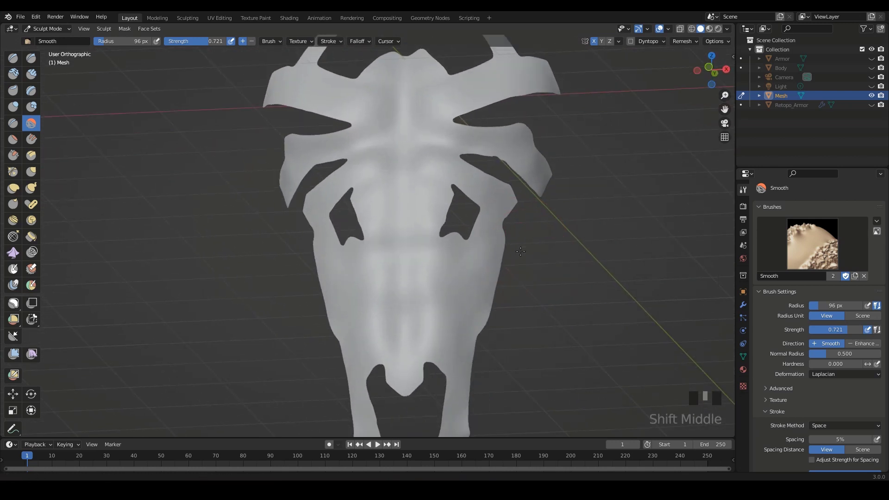
{"action": "mouse_move", "coordinate": [513, 263]}
{"action": "middle_mouse_down", "text": "ctrl+shift"}
{"action": "mouse_move", "coordinate": [514, 274]}
{"action": "mouse_move", "coordinate": [488, 286]}
{"action": "mouse_move", "coordinate": [509, 250]}
{"action": "middle_mouse_up", "text": "ctrl+shift"}
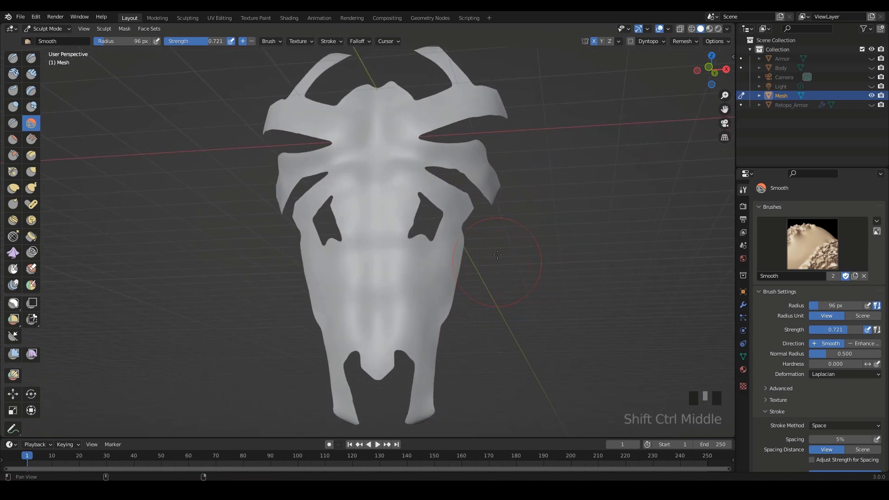
{"action": "key", "text": "shift+KP_3"}
{"action": "middle_click_drag", "start_coordinate": [450, 257], "coordinate": [566, 300], "text": "shift"}
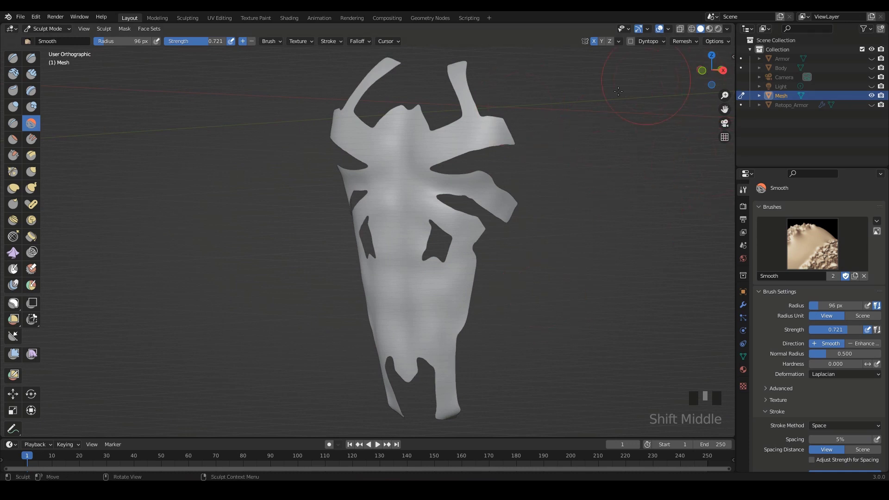
Step: Return the piece to Object Mode and remesh it with Quad Remesher at a quad count of 5000
{"action": "key", "text": "ctrl+Tab"}
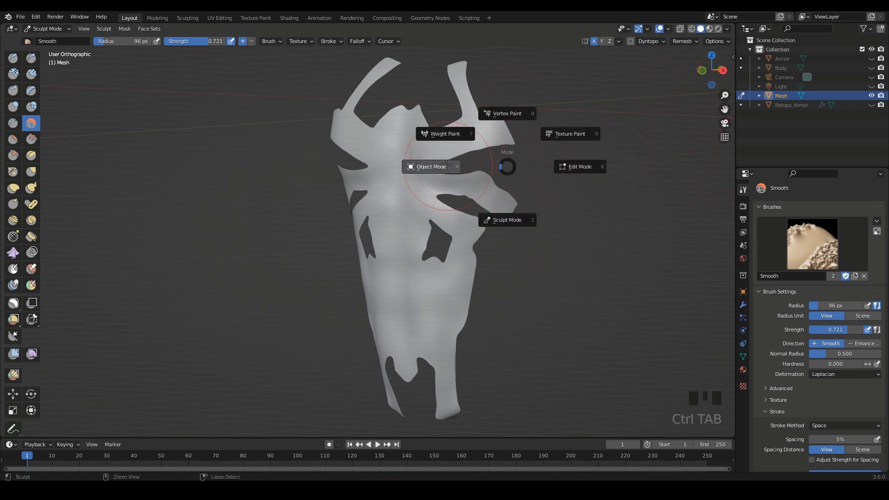
{"action": "left_click", "coordinate": [447, 164]}
{"action": "mouse_move", "coordinate": [520, 140]}
{"action": "middle_mouse_down"}
{"action": "mouse_move", "coordinate": [584, 176]}
{"action": "mouse_move", "coordinate": [571, 185]}
{"action": "mouse_move", "coordinate": [650, 131]}
{"action": "middle_mouse_up"}
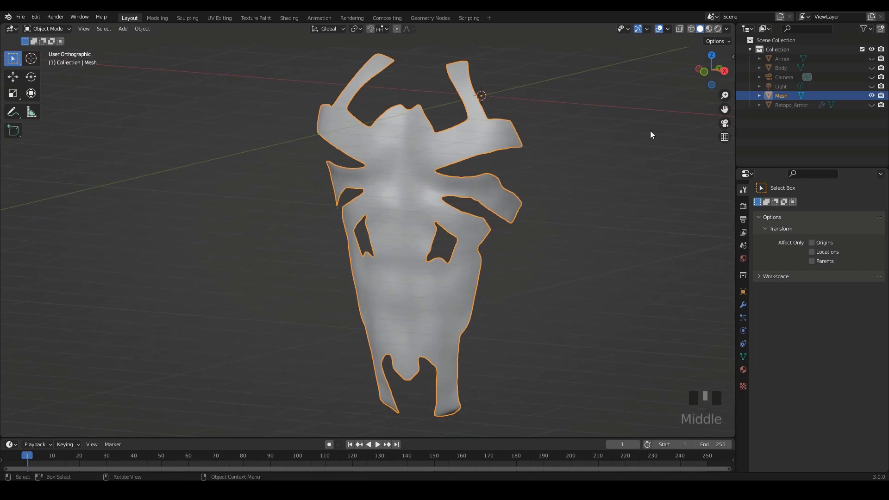
{"action": "left_click", "coordinate": [733, 57]}
{"action": "left_click", "coordinate": [729, 126]}
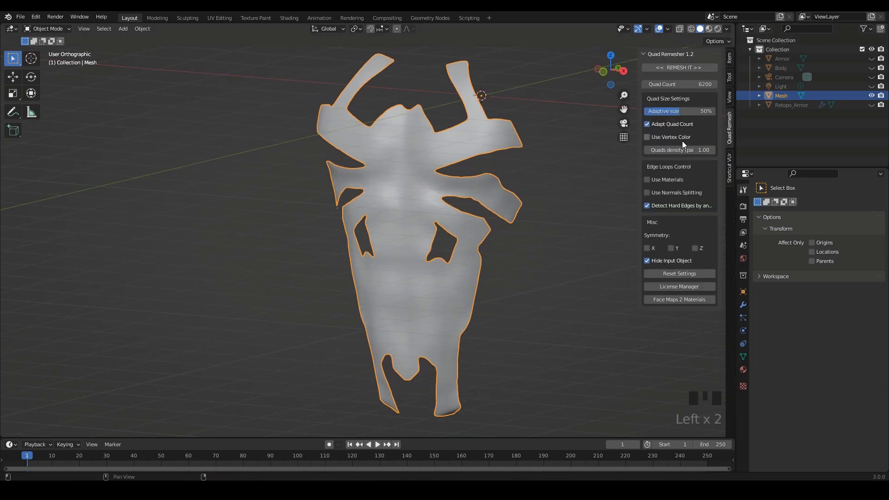
{"action": "left_click", "coordinate": [715, 83]}
{"action": "left_click", "coordinate": [686, 68]}
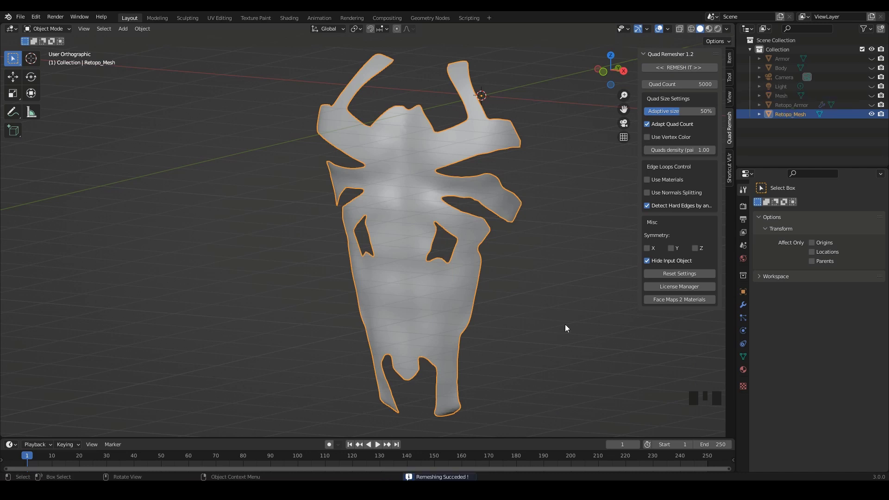
Step: Turn on the wireframe overlay to show the topology of Retopo_Mesh
{"action": "scroll", "coordinate": [534, 298], "scroll_direction": "up", "scroll_amount": 3}
{"action": "scroll", "coordinate": [546, 310], "scroll_direction": "down", "scroll_amount": 2}
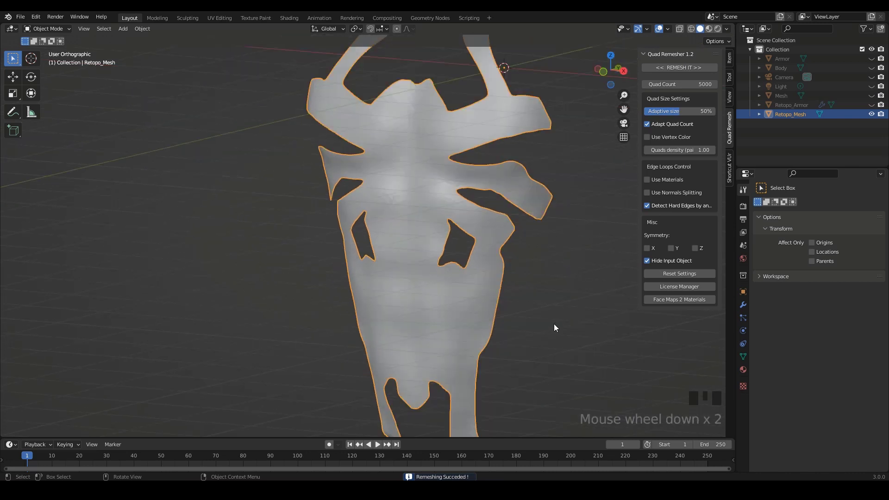
{"action": "mouse_move", "coordinate": [554, 323]}
{"action": "middle_mouse_down"}
{"action": "mouse_move", "coordinate": [623, 324]}
{"action": "mouse_move", "coordinate": [569, 332]}
{"action": "middle_mouse_up"}
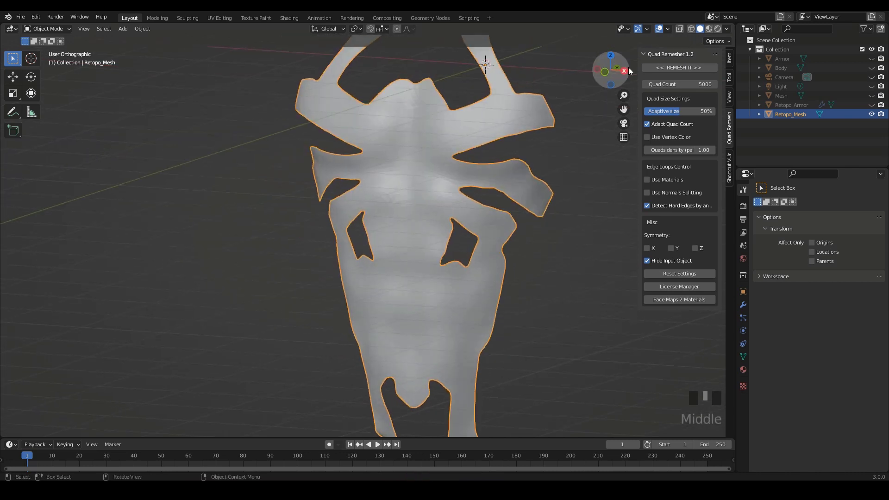
{"action": "left_click", "coordinate": [668, 29]}
{"action": "left_click", "coordinate": [611, 186]}
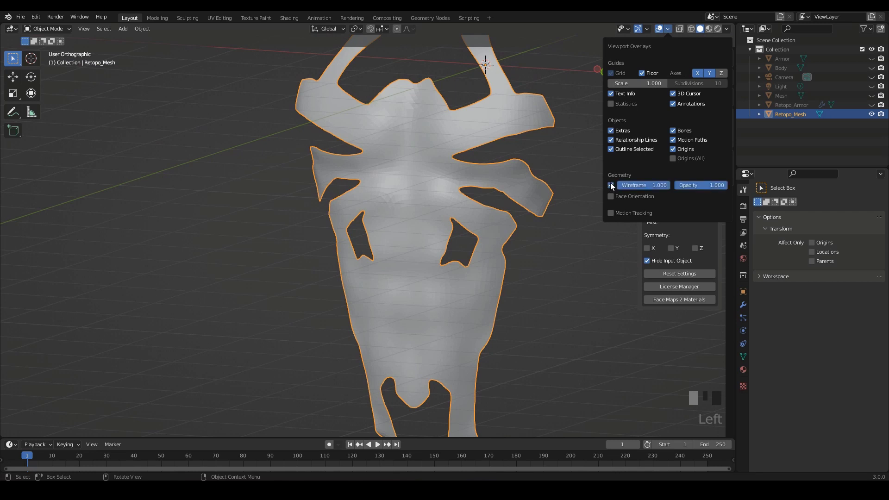
Step: Turn off the wireframe overlay and examine the quad topology and silhouette of Retopo_Mesh in Edit Mode and Object Mode
{"action": "left_click", "coordinate": [611, 185]}
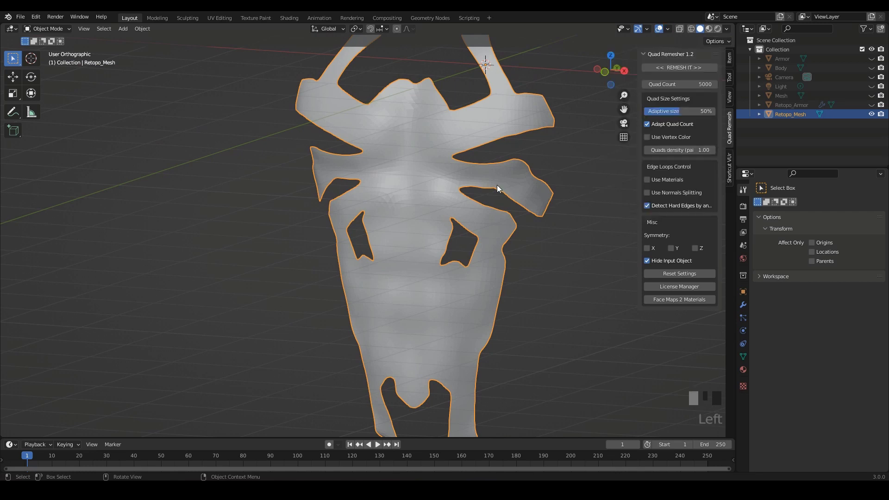
{"action": "scroll", "coordinate": [495, 199], "scroll_direction": "up", "scroll_amount": 2}
{"action": "middle_click_drag", "start_coordinate": [492, 215], "coordinate": [541, 216]}
{"action": "key", "text": "Tab"}
{"action": "scroll", "coordinate": [594, 240], "scroll_direction": "up", "scroll_amount": 2}
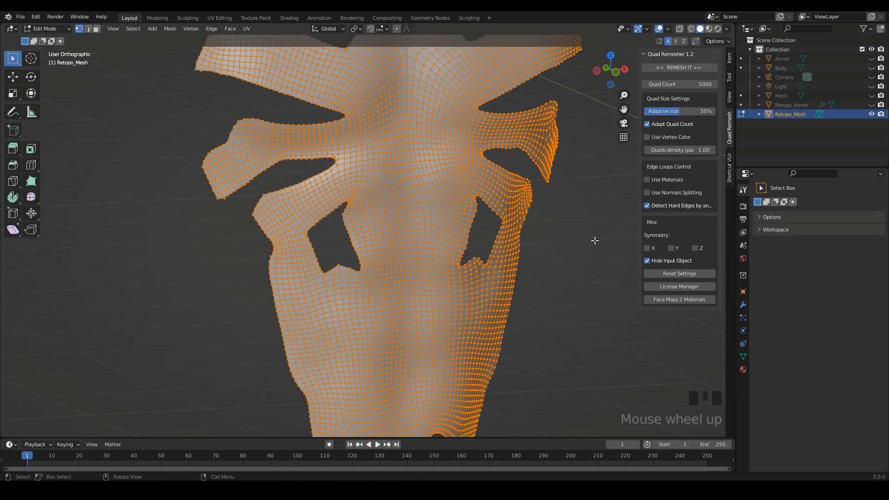
{"action": "left_click", "coordinate": [555, 274]}
{"action": "scroll", "coordinate": [556, 271], "scroll_direction": "down", "scroll_amount": 4}
{"action": "key", "text": "Tab"}
{"action": "middle_click_drag", "start_coordinate": [557, 271], "coordinate": [526, 285]}
{"action": "scroll", "coordinate": [513, 271], "scroll_direction": "down", "scroll_amount": 2}
{"action": "scroll", "coordinate": [514, 272], "scroll_direction": "up", "scroll_amount": 1}
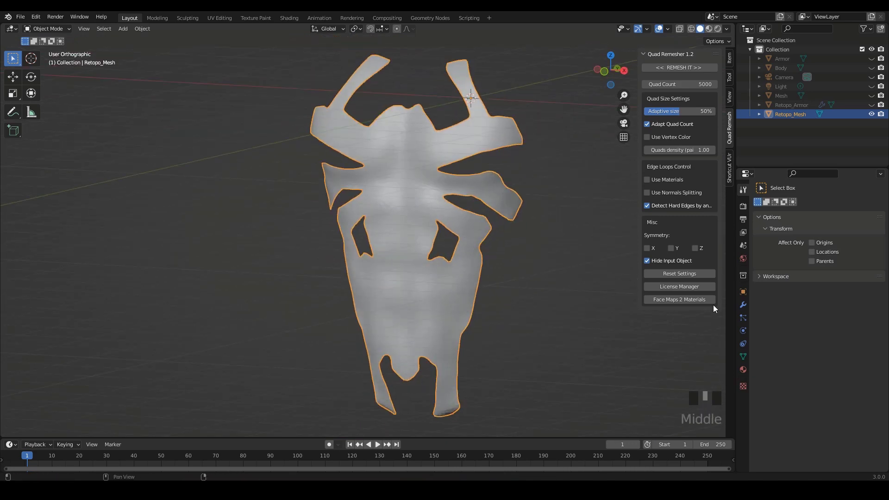
{"action": "middle_click_drag", "start_coordinate": [557, 255], "coordinate": [540, 276]}
{"action": "scroll", "coordinate": [502, 252], "scroll_direction": "up", "scroll_amount": 3}
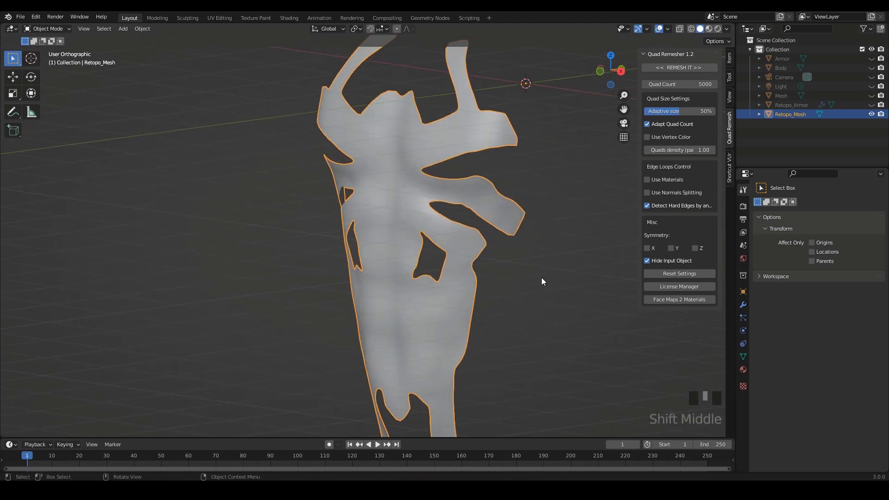
Step: Add a Solidify modifier to Retopo_Mesh and set its thickness to -0.04 m
{"action": "left_click", "coordinate": [423, 298]}
{"action": "left_click", "coordinate": [740, 302]}
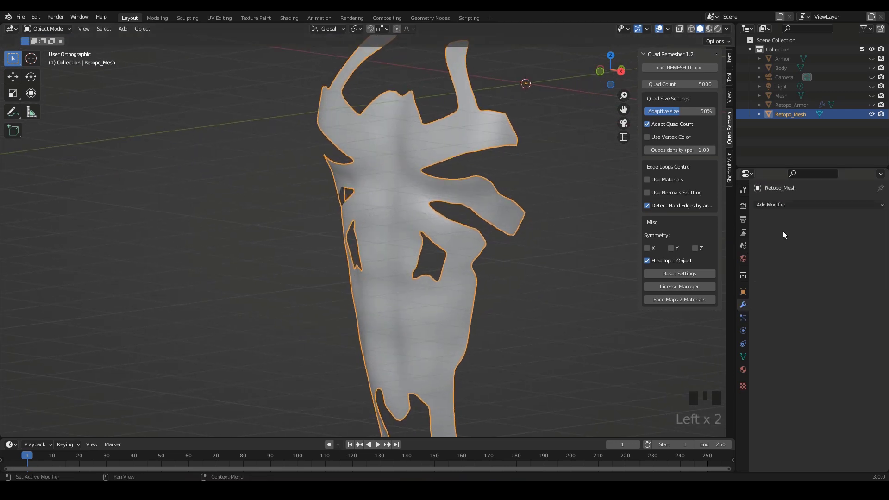
{"action": "left_click", "coordinate": [789, 204]}
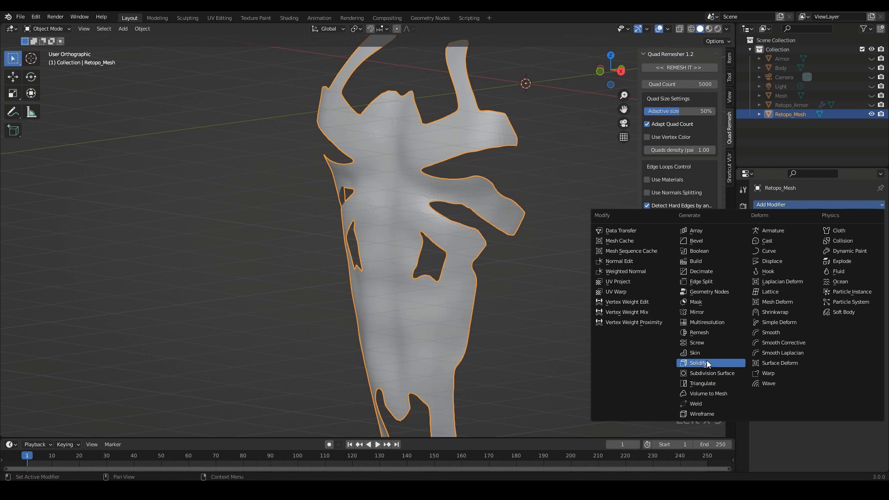
{"action": "left_click", "coordinate": [707, 363]}
{"action": "left_click_drag", "start_coordinate": [815, 246], "coordinate": [838, 250]}
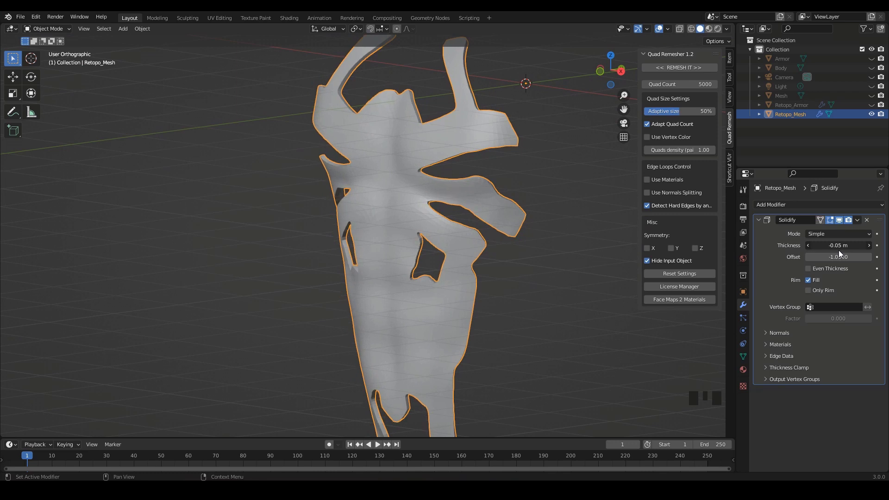
{"action": "scroll", "coordinate": [569, 224], "scroll_direction": "up", "scroll_amount": 2}
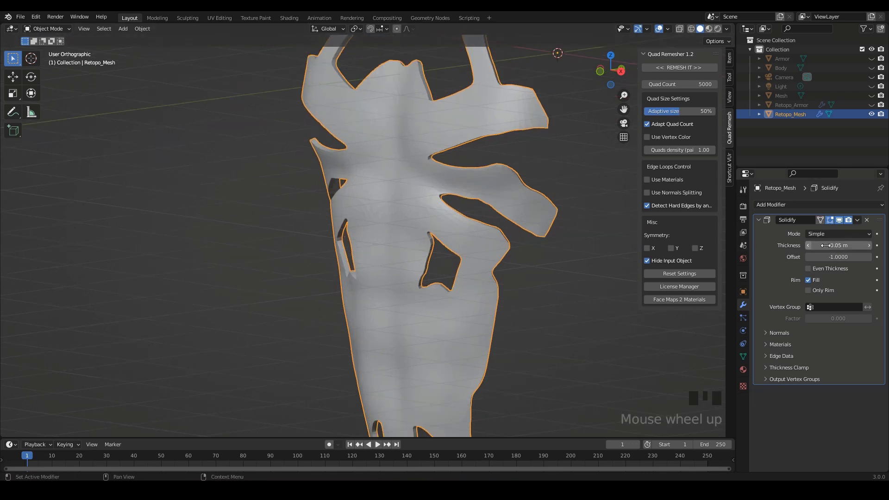
{"action": "left_click_drag", "start_coordinate": [835, 244], "coordinate": [837, 243]}
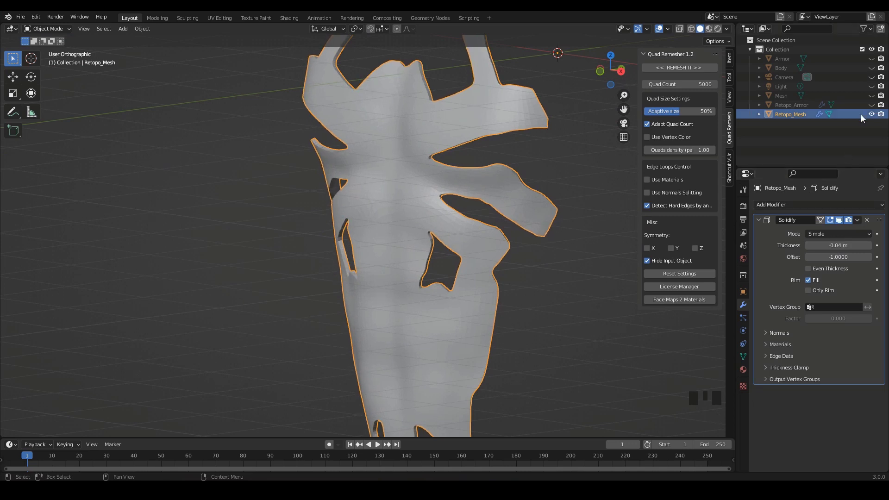
Step: Unhide Retopo_Armor and Body to check how the thickened spider piece fits between them
{"action": "left_click", "coordinate": [871, 105]}
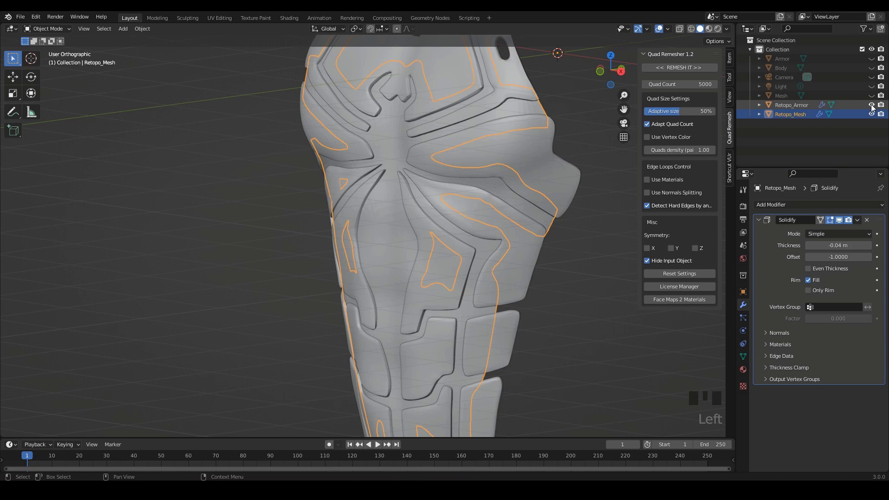
{"action": "left_click", "coordinate": [872, 68]}
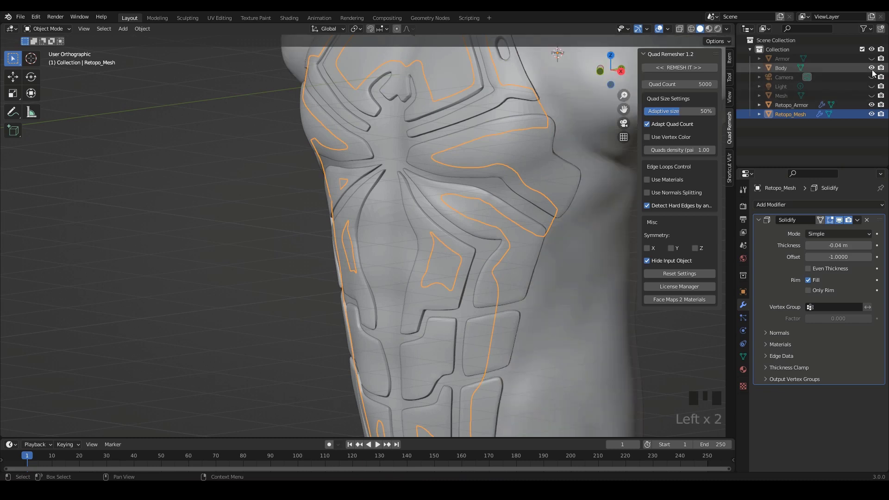
{"action": "scroll", "coordinate": [532, 239], "scroll_direction": "down", "scroll_amount": 3}
{"action": "scroll", "coordinate": [513, 251], "scroll_direction": "up", "scroll_amount": 3}
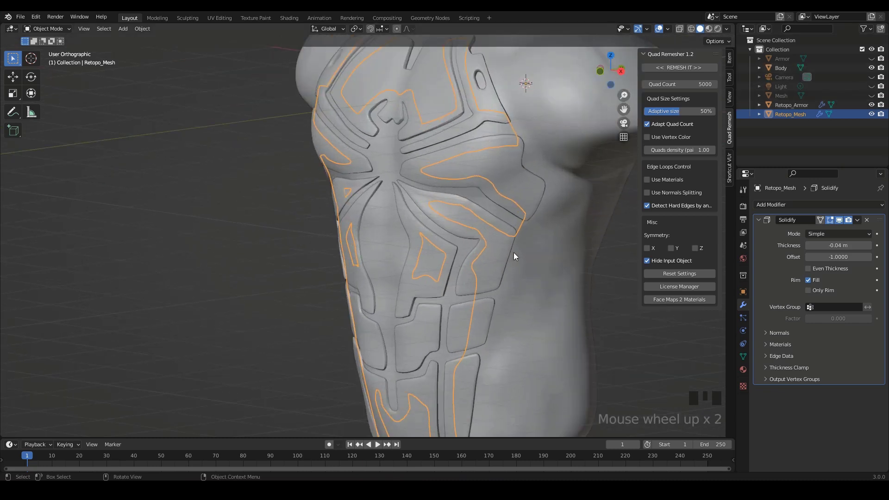
Step: Set the Solidify thickness of Retopo_Mesh to -0.03 m
{"action": "left_click_drag", "start_coordinate": [834, 245], "coordinate": [842, 248]}
{"action": "left_click_drag", "start_coordinate": [841, 249], "coordinate": [838, 250]}
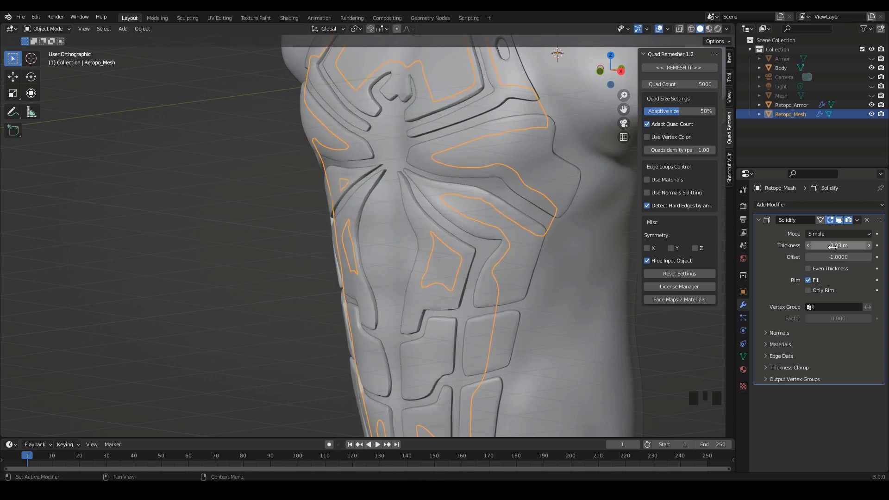
{"action": "scroll", "coordinate": [421, 160], "scroll_direction": "up", "scroll_amount": 1}
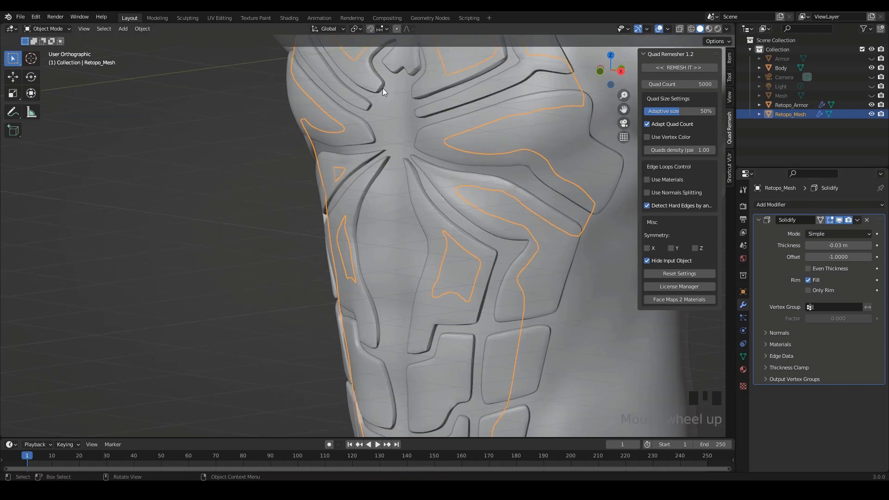
Step: Apply Shade Smooth to Retopo_Mesh
{"action": "scroll", "coordinate": [416, 218], "scroll_direction": "down", "scroll_amount": 2}
{"action": "middle_click_drag", "start_coordinate": [324, 246], "coordinate": [385, 244]}
{"action": "scroll", "coordinate": [390, 237], "scroll_direction": "up", "scroll_amount": 1}
{"action": "right_click", "coordinate": [399, 223]}
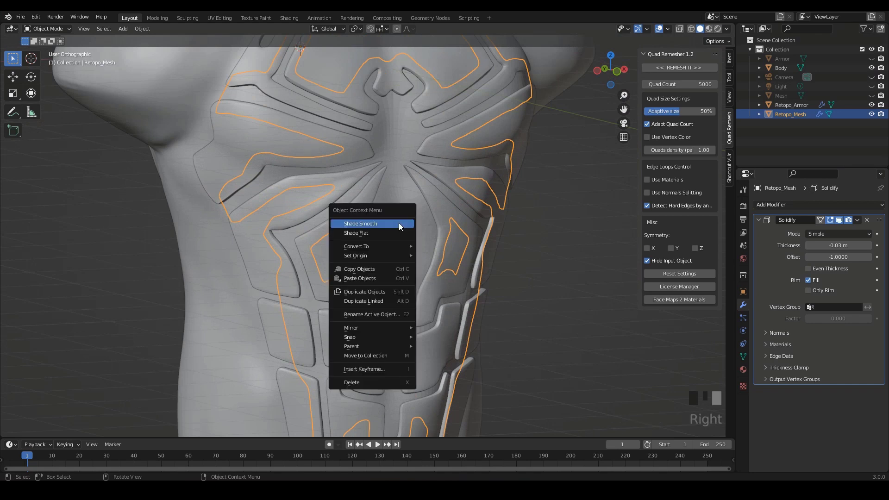
{"action": "left_click", "coordinate": [382, 224]}
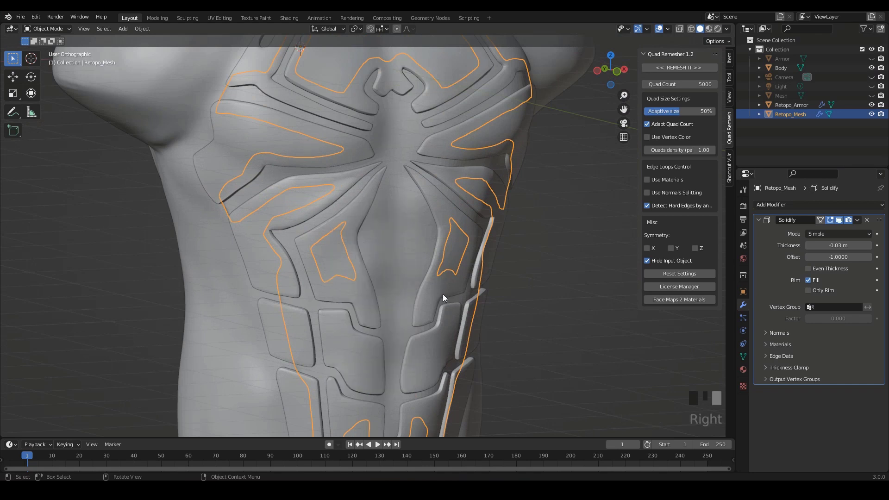
Step: Examine the fit of the armor plates and the spider piece on the torso from several angles
{"action": "scroll", "coordinate": [442, 293], "scroll_direction": "down", "scroll_amount": 3}
{"action": "middle_click_drag", "start_coordinate": [494, 287], "coordinate": [452, 280]}
{"action": "scroll", "coordinate": [495, 287], "scroll_direction": "up", "scroll_amount": 1}
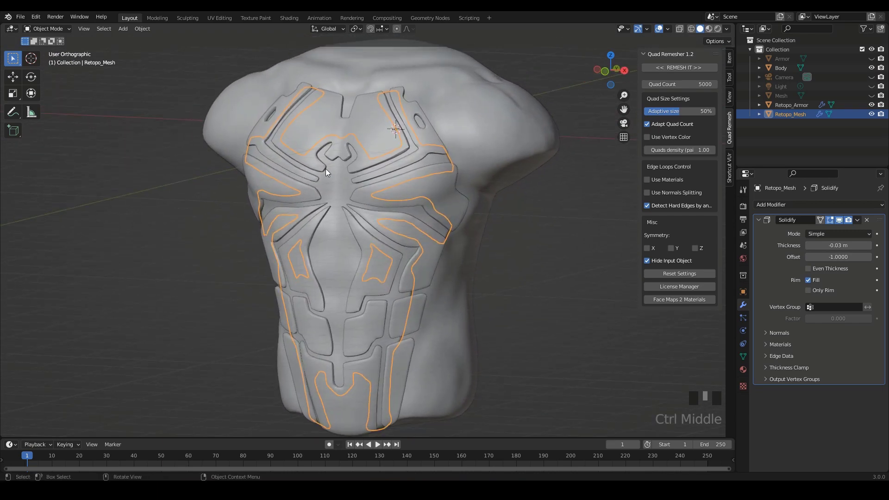
{"action": "middle_click_drag", "start_coordinate": [326, 171], "coordinate": [437, 244]}
{"action": "scroll", "coordinate": [396, 188], "scroll_direction": "up", "scroll_amount": 2}
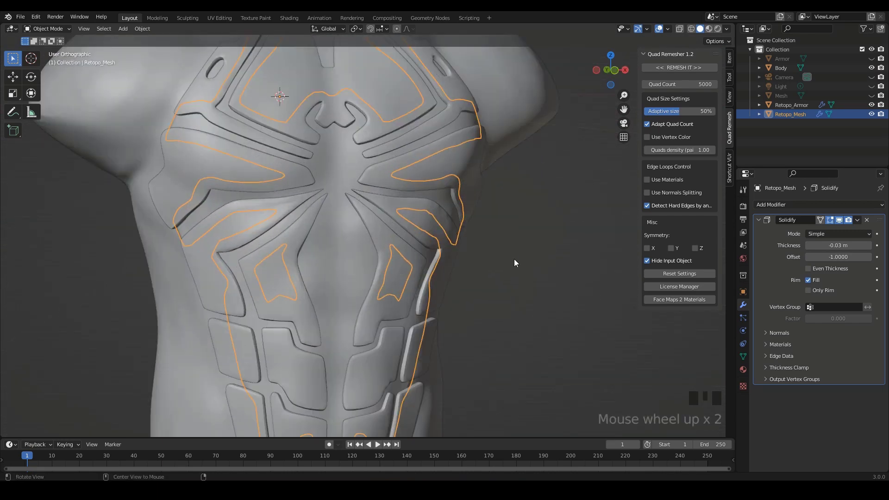
{"action": "middle_click_drag", "start_coordinate": [514, 263], "coordinate": [530, 255]}
{"action": "scroll", "coordinate": [465, 262], "scroll_direction": "down", "scroll_amount": 2}
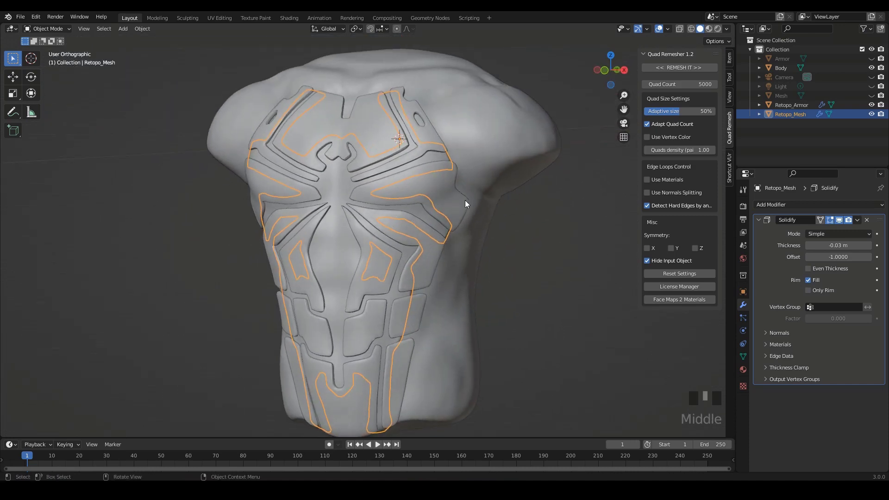
{"action": "scroll", "coordinate": [465, 200], "scroll_direction": "down", "scroll_amount": 1}
{"action": "scroll", "coordinate": [462, 217], "scroll_direction": "up", "scroll_amount": 1}
{"action": "mouse_move", "coordinate": [532, 259]}
{"action": "middle_mouse_down"}
{"action": "mouse_move", "coordinate": [544, 265]}
{"action": "mouse_move", "coordinate": [528, 263]}
{"action": "middle_mouse_up"}
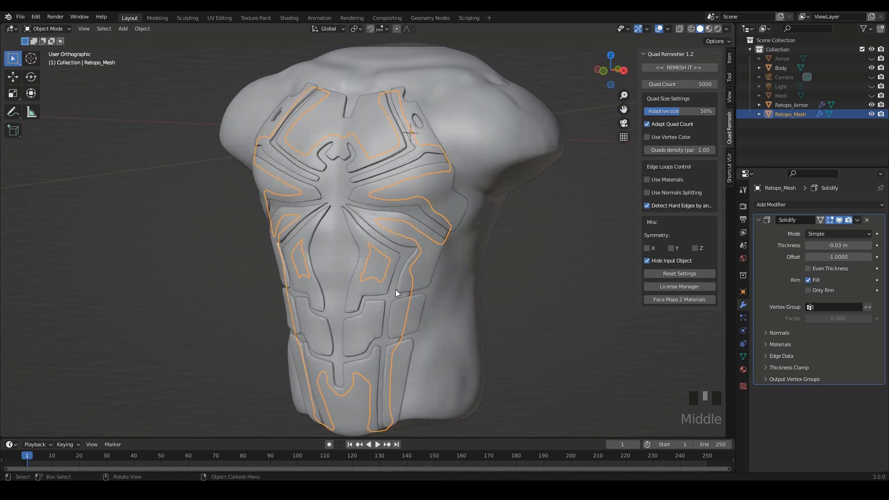
{"action": "left_click", "coordinate": [535, 268]}
{"action": "middle_click_drag", "start_coordinate": [535, 268], "coordinate": [542, 288]}
Step: Give the Retopo_Armor object a new material named Red_Armor
{"action": "left_click", "coordinate": [481, 176]}
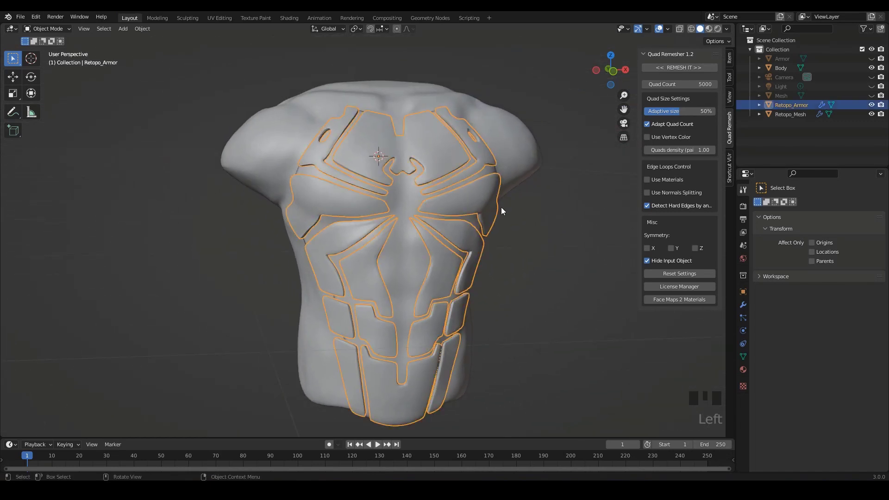
{"action": "middle_click_drag", "start_coordinate": [501, 207], "coordinate": [550, 260], "text": "ctrl"}
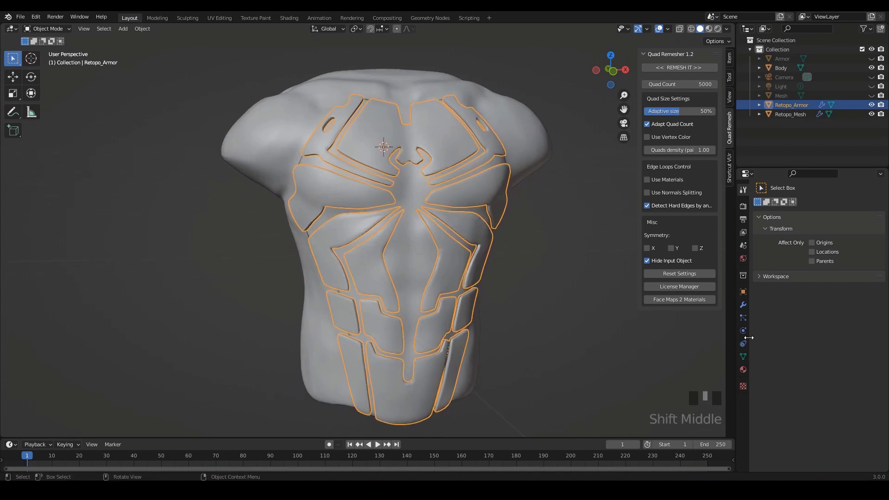
{"action": "left_click", "coordinate": [742, 368]}
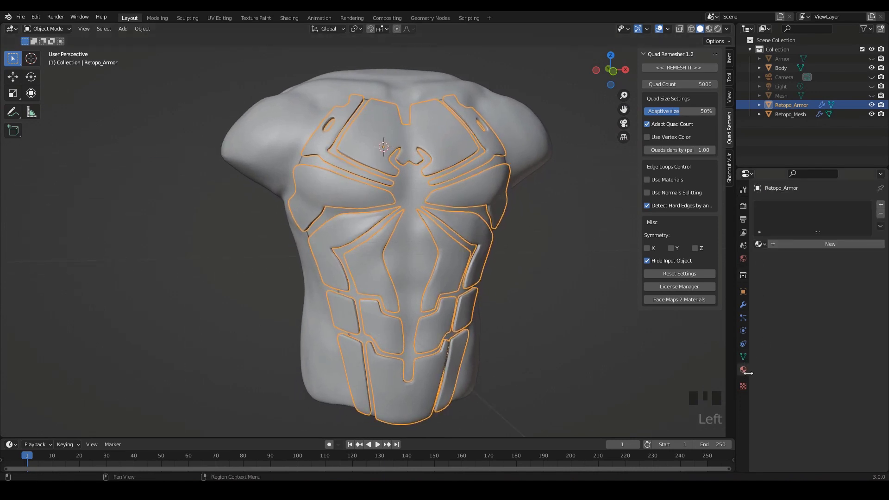
{"action": "left_click", "coordinate": [800, 235]}
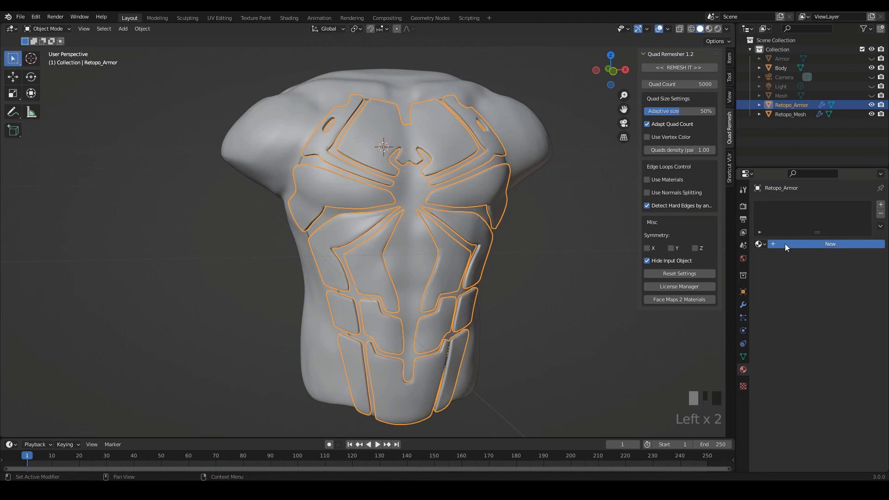
{"action": "left_click", "coordinate": [829, 244]}
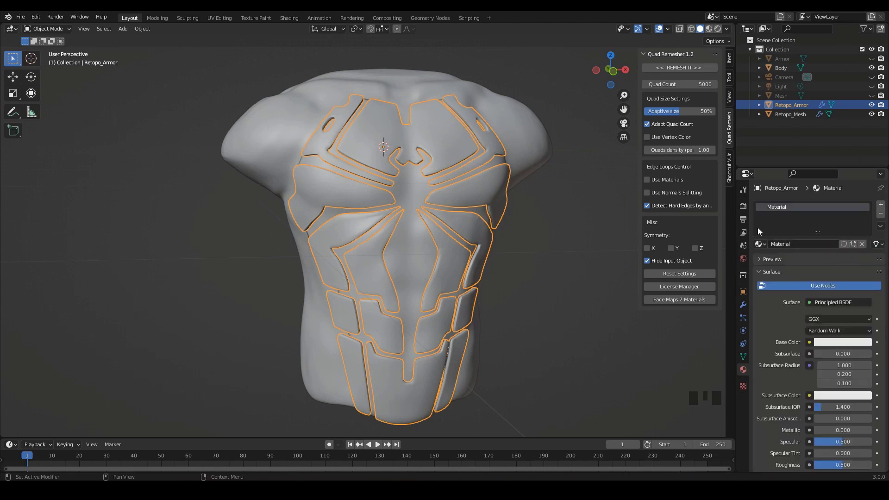
{"action": "double_click", "coordinate": [787, 208]}
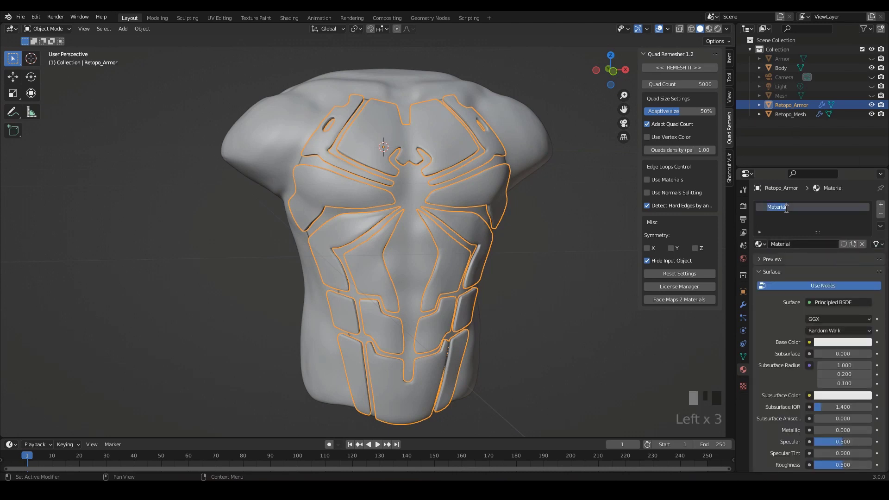
{"action": "type", "text": "Red_Armor"}
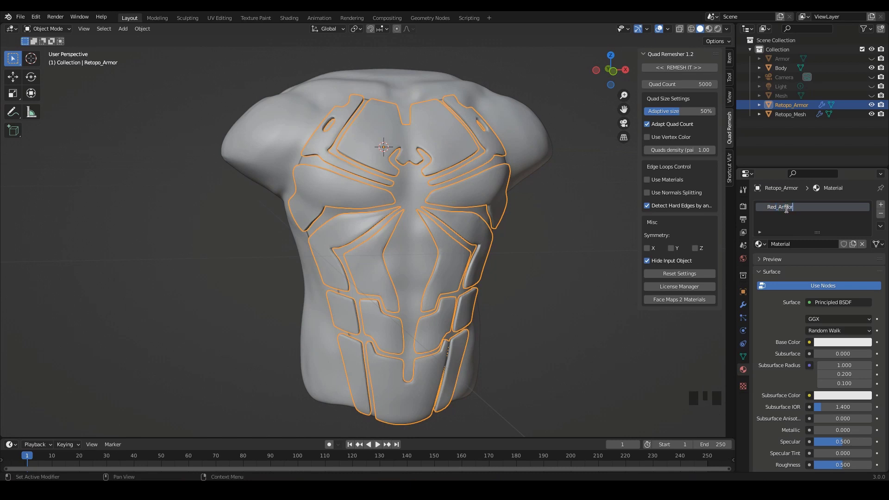
{"action": "key", "text": "Return"}
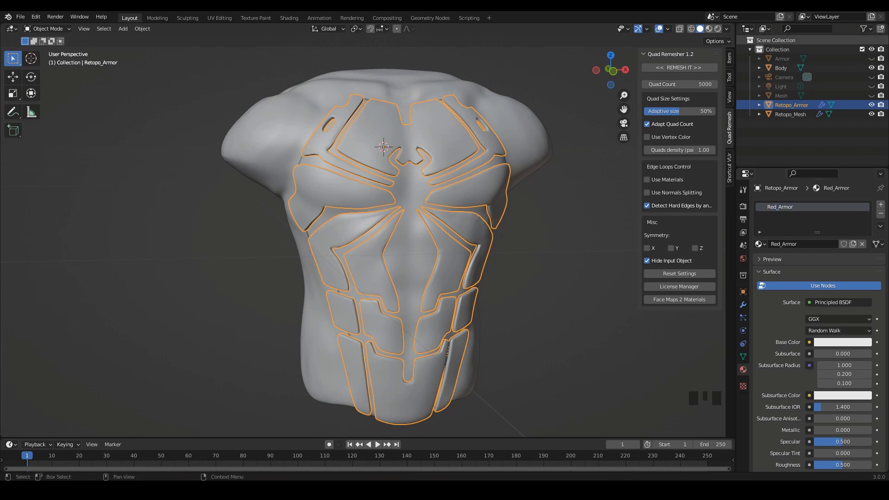
Step: Switch the viewport to Material Preview and set Red_Armor's base color to a dark red with hue 0 and saturation 1
{"action": "left_click", "coordinate": [709, 29]}
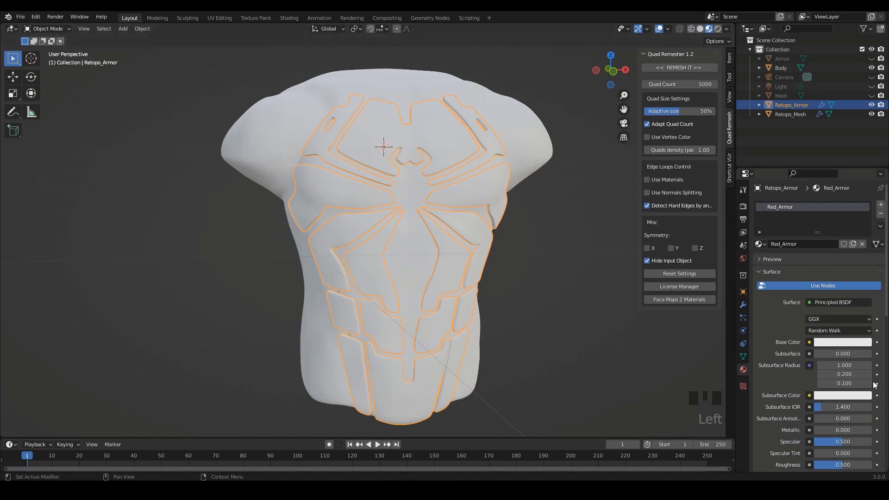
{"action": "left_click", "coordinate": [837, 343]}
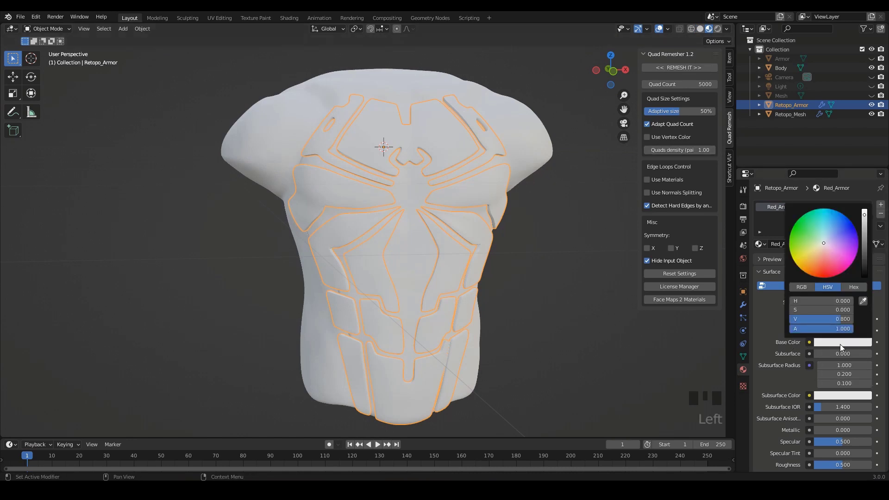
{"action": "left_click", "coordinate": [827, 265]}
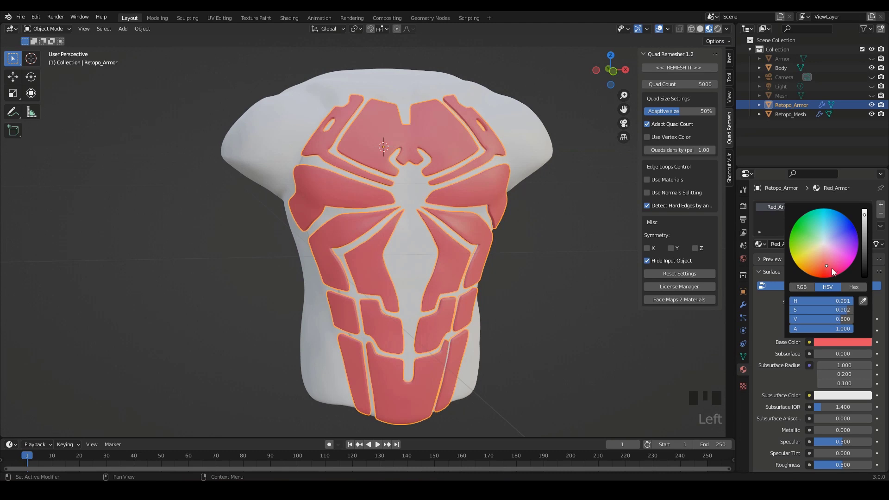
{"action": "left_click_drag", "start_coordinate": [831, 268], "coordinate": [826, 278]}
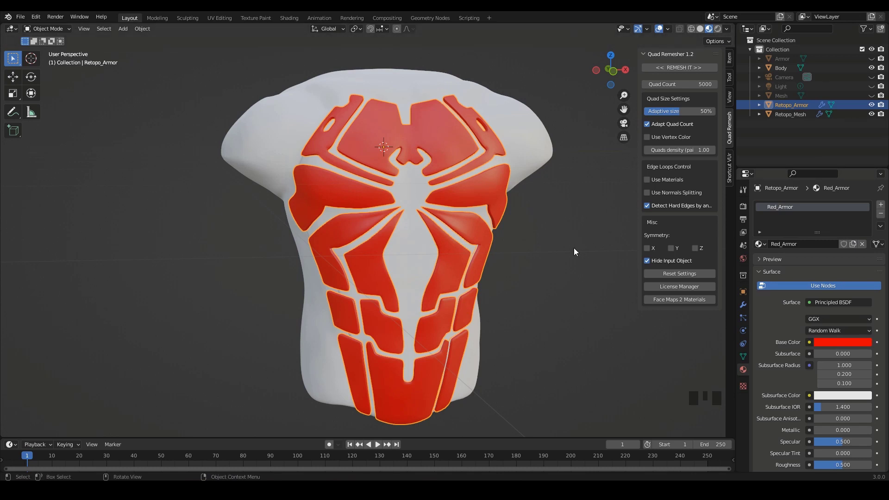
{"action": "left_click", "coordinate": [558, 304]}
{"action": "middle_click_drag", "start_coordinate": [558, 305], "coordinate": [699, 349]}
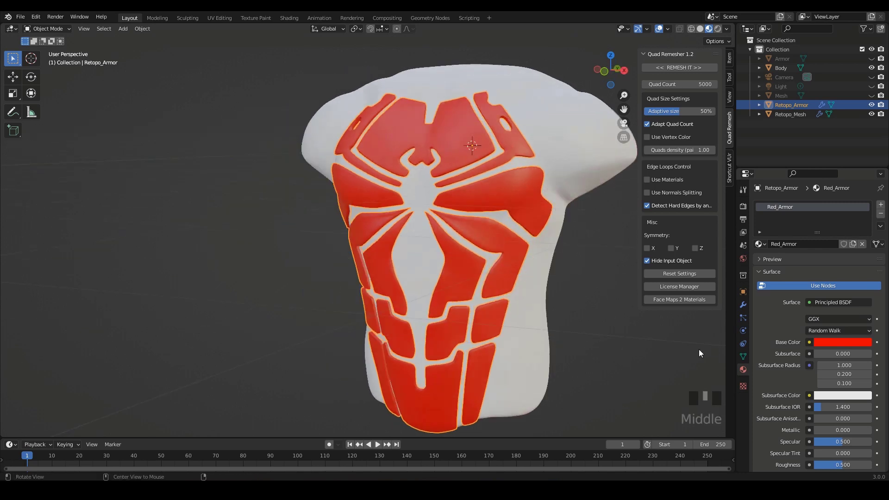
{"action": "left_click", "coordinate": [827, 343]}
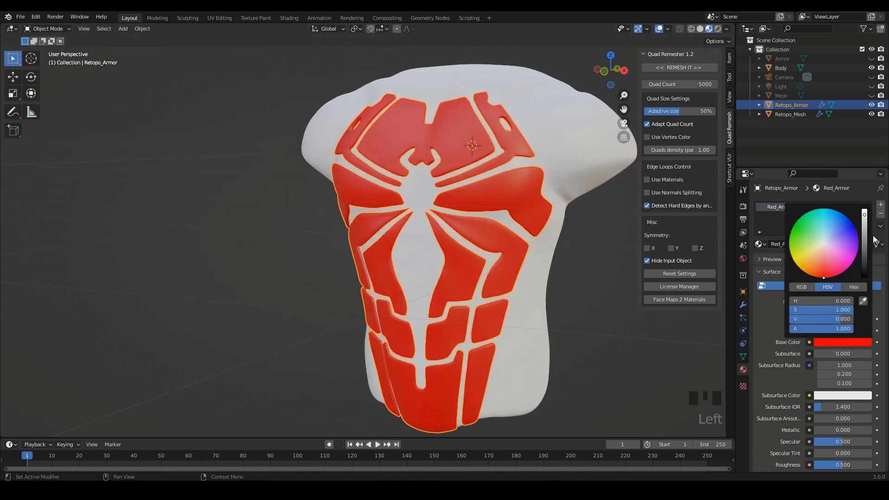
{"action": "left_click_drag", "start_coordinate": [865, 230], "coordinate": [866, 236]}
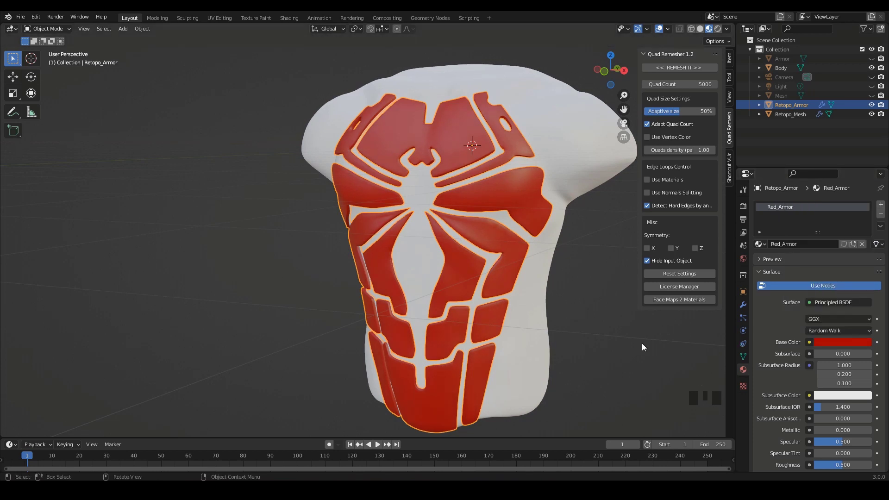
Step: Make Red_Armor a glossy metal with Metallic about 0.99 and Roughness about 0.22
{"action": "middle_click_drag", "start_coordinate": [642, 343], "coordinate": [625, 373]}
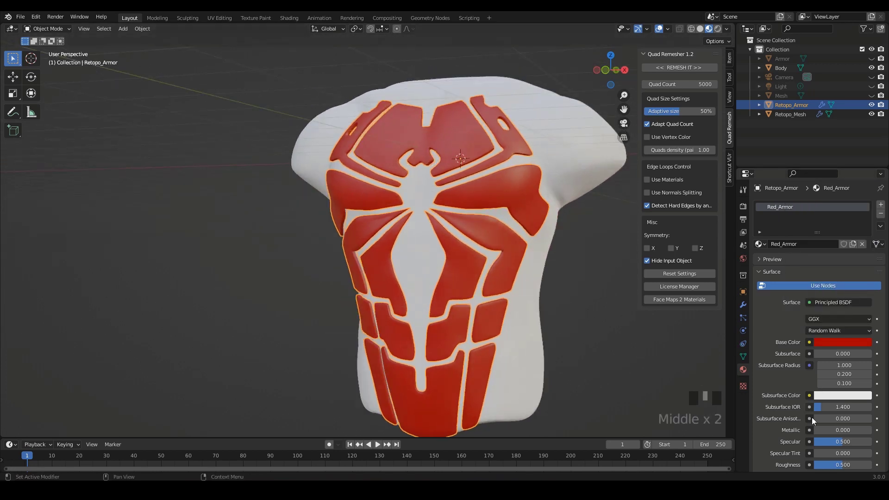
{"action": "middle_click_drag", "start_coordinate": [818, 426], "coordinate": [829, 387]}
{"action": "left_click_drag", "start_coordinate": [828, 391], "coordinate": [869, 391]}
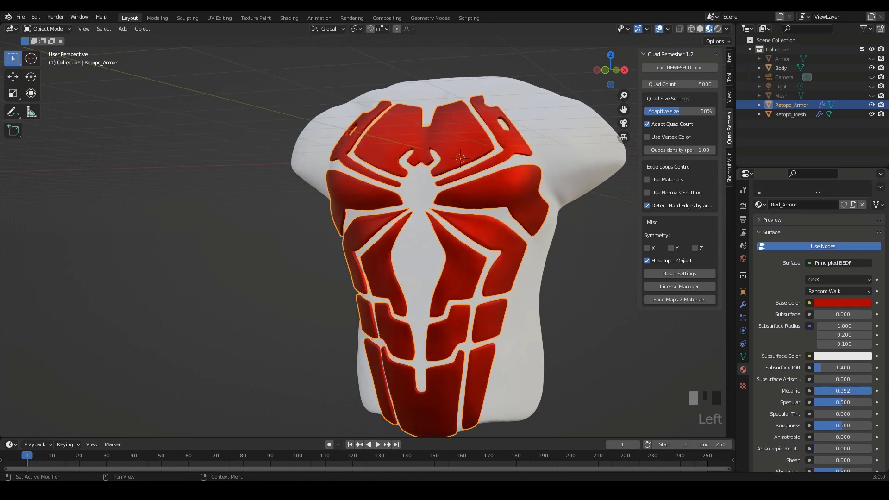
{"action": "mouse_move", "coordinate": [593, 357]}
{"action": "middle_mouse_down"}
{"action": "mouse_move", "coordinate": [585, 357]}
{"action": "mouse_move", "coordinate": [621, 364]}
{"action": "mouse_move", "coordinate": [554, 352]}
{"action": "mouse_move", "coordinate": [570, 364]}
{"action": "mouse_move", "coordinate": [571, 351]}
{"action": "mouse_move", "coordinate": [601, 345]}
{"action": "mouse_move", "coordinate": [579, 353]}
{"action": "mouse_move", "coordinate": [586, 331]}
{"action": "mouse_move", "coordinate": [571, 352]}
{"action": "mouse_move", "coordinate": [579, 351]}
{"action": "middle_mouse_up"}
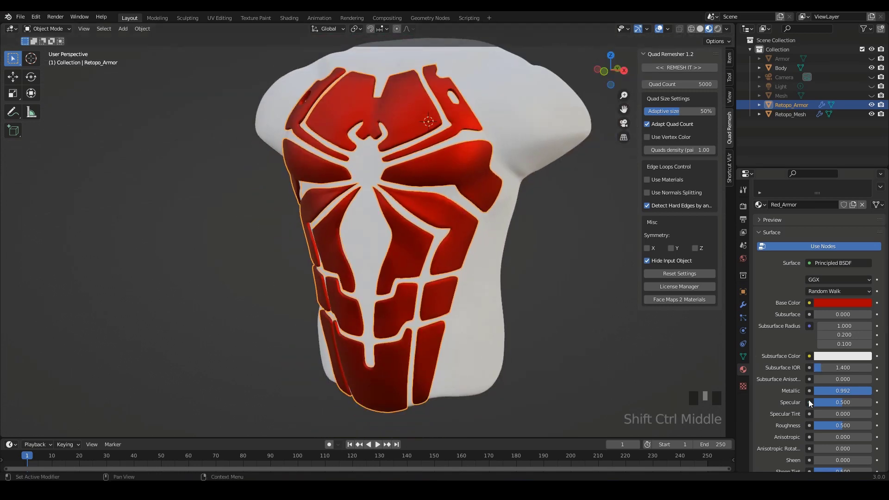
{"action": "mouse_move", "coordinate": [826, 425]}
{"action": "left_mouse_down"}
{"action": "mouse_move", "coordinate": [857, 417]}
{"action": "mouse_move", "coordinate": [809, 426]}
{"action": "left_mouse_up"}
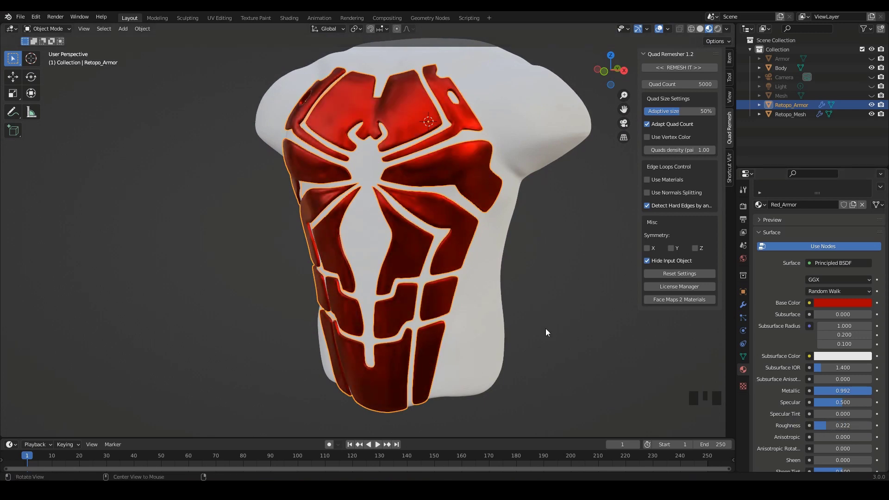
{"action": "mouse_move", "coordinate": [546, 329]}
{"action": "middle_mouse_down"}
{"action": "mouse_move", "coordinate": [622, 332]}
{"action": "mouse_move", "coordinate": [596, 338]}
{"action": "mouse_move", "coordinate": [560, 328]}
{"action": "middle_mouse_up"}
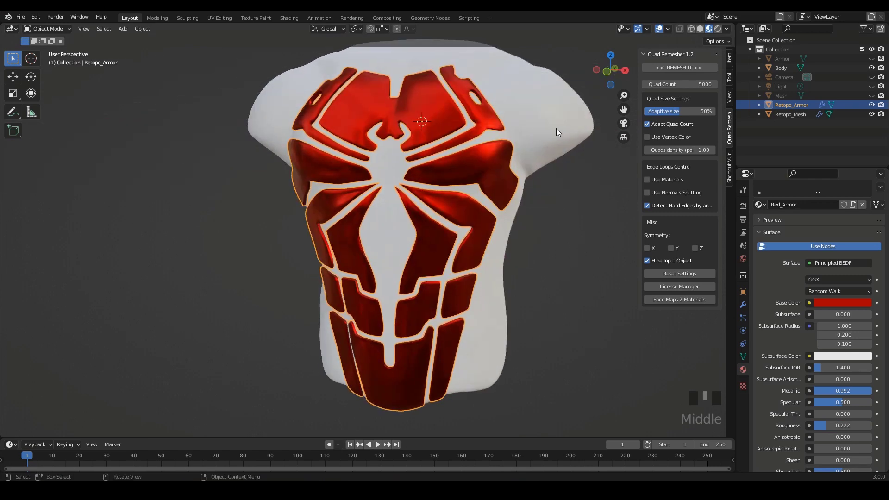
Step: Give the Body object a new material named Blue_mat
{"action": "left_click", "coordinate": [557, 130]}
{"action": "mouse_move", "coordinate": [598, 252]}
{"action": "middle_mouse_down"}
{"action": "mouse_move", "coordinate": [577, 251]}
{"action": "mouse_move", "coordinate": [584, 252]}
{"action": "middle_mouse_up"}
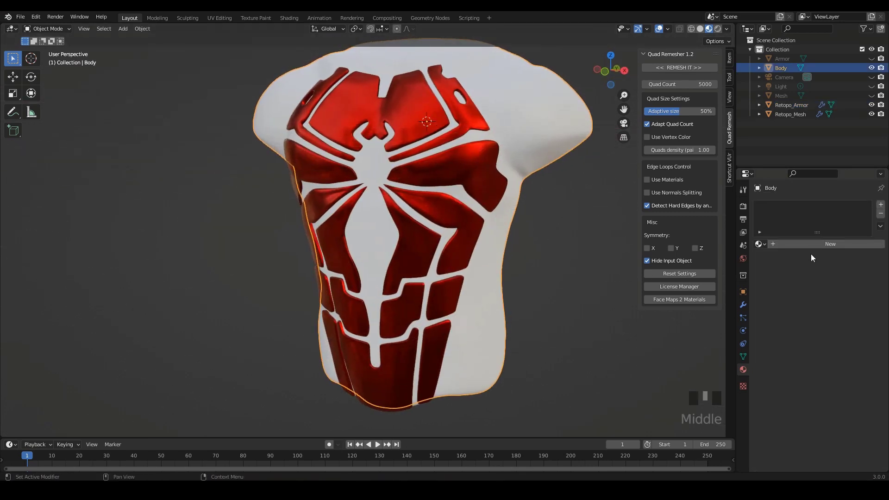
{"action": "left_click", "coordinate": [803, 244]}
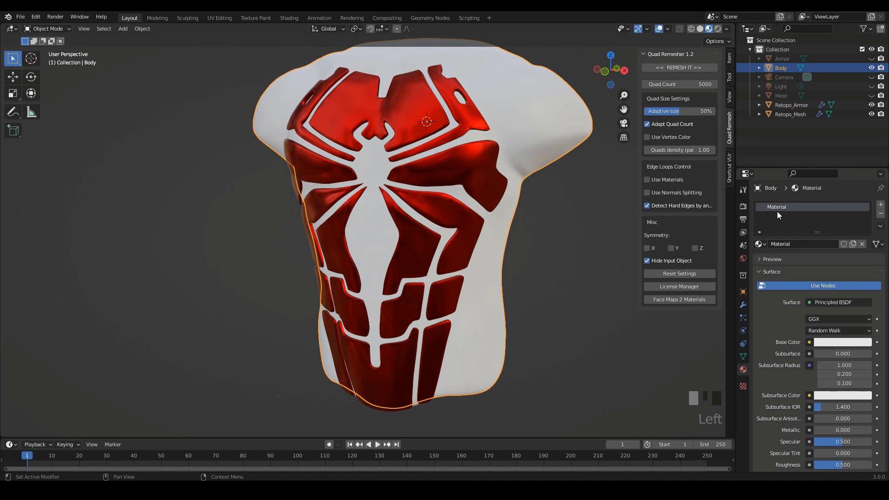
{"action": "double_click", "coordinate": [780, 207]}
{"action": "type", "text": "Blue_mat"}
{"action": "key", "text": "Return"}
Step: Set Blue_mat's base color to a very dark blue with hue about 0.66 and saturation 1
{"action": "left_click", "coordinate": [832, 344]}
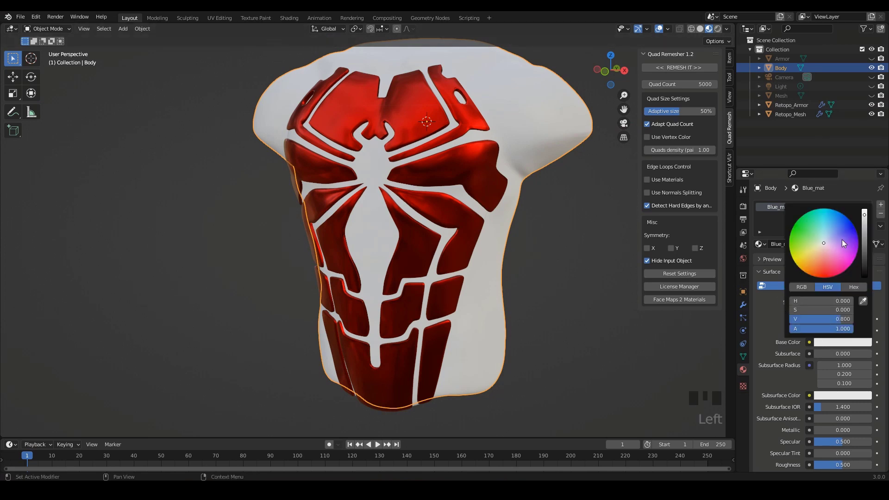
{"action": "left_click_drag", "start_coordinate": [842, 240], "coordinate": [855, 215]}
{"action": "left_click", "coordinate": [863, 252]}
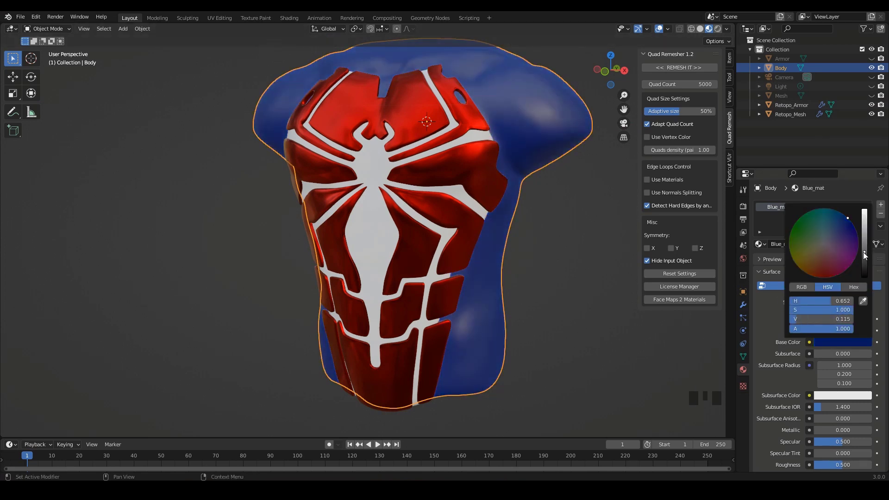
{"action": "mouse_move", "coordinate": [863, 252]}
{"action": "left_mouse_down"}
{"action": "mouse_move", "coordinate": [861, 274]}
{"action": "mouse_move", "coordinate": [865, 254]}
{"action": "mouse_move", "coordinate": [863, 266]}
{"action": "left_mouse_up"}
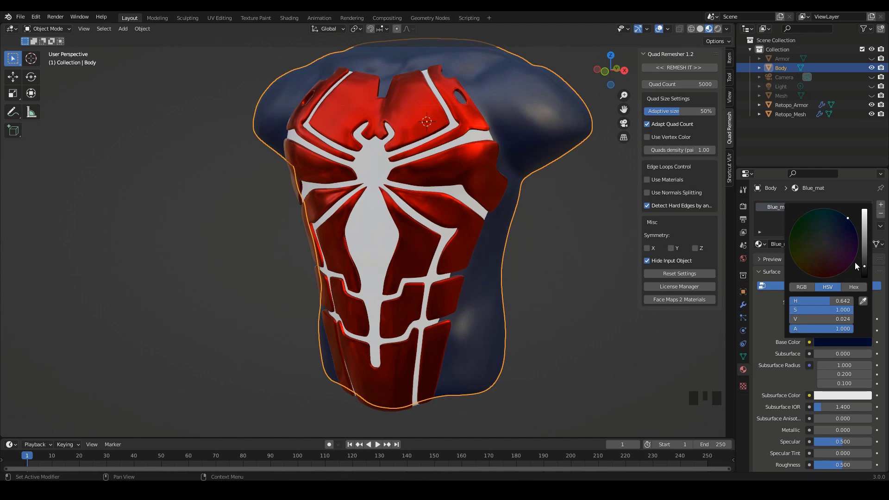
{"action": "mouse_move", "coordinate": [615, 310]}
{"action": "middle_mouse_down"}
{"action": "mouse_move", "coordinate": [654, 307]}
{"action": "mouse_move", "coordinate": [594, 304]}
{"action": "mouse_move", "coordinate": [616, 315]}
{"action": "middle_mouse_up"}
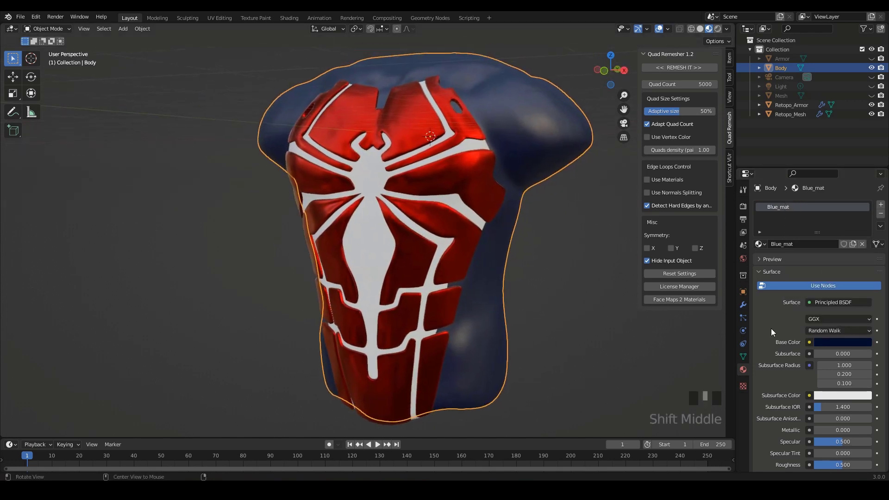
{"action": "left_click", "coordinate": [831, 343]}
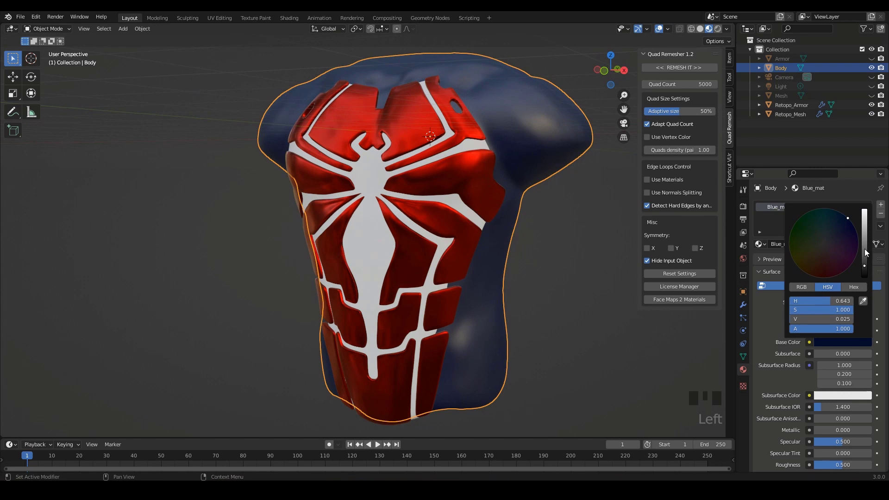
{"action": "mouse_move", "coordinate": [862, 264]}
{"action": "left_mouse_down"}
{"action": "mouse_move", "coordinate": [868, 251]}
{"action": "mouse_move", "coordinate": [852, 221]}
{"action": "left_mouse_up"}
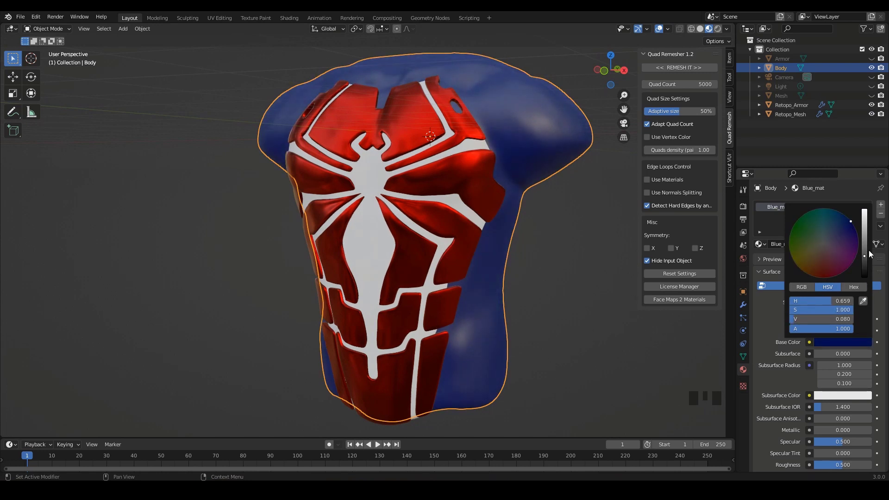
{"action": "left_click_drag", "start_coordinate": [865, 257], "coordinate": [865, 265]}
{"action": "middle_click_drag", "start_coordinate": [561, 307], "coordinate": [568, 287]}
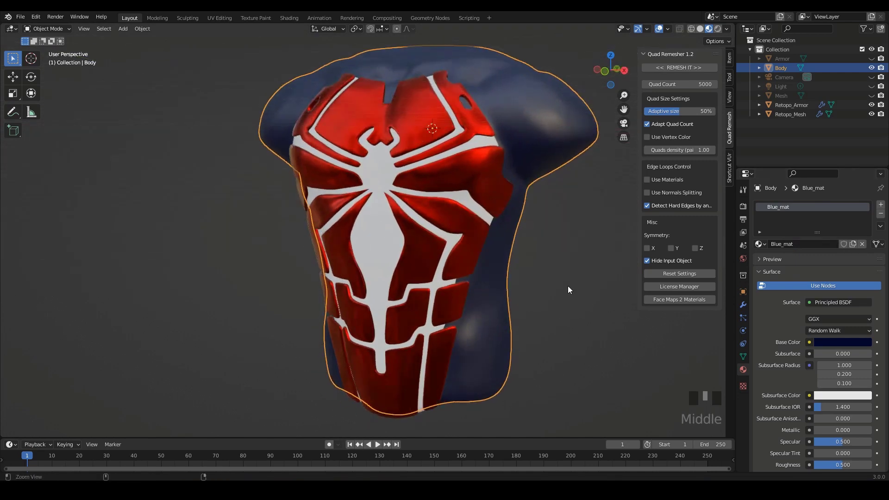
Step: Show the viewport in Rendered shading and change the scene's render engine from Eevee to Cycles
{"action": "mouse_move", "coordinate": [552, 232]}
{"action": "middle_mouse_down", "text": "ctrl+shift"}
{"action": "mouse_move", "coordinate": [544, 264]}
{"action": "mouse_move", "coordinate": [564, 280]}
{"action": "mouse_move", "coordinate": [520, 293]}
{"action": "mouse_move", "coordinate": [526, 317]}
{"action": "mouse_move", "coordinate": [547, 288]}
{"action": "mouse_move", "coordinate": [532, 289]}
{"action": "middle_mouse_up", "text": "ctrl+shift"}
{"action": "left_click", "coordinate": [718, 29]}
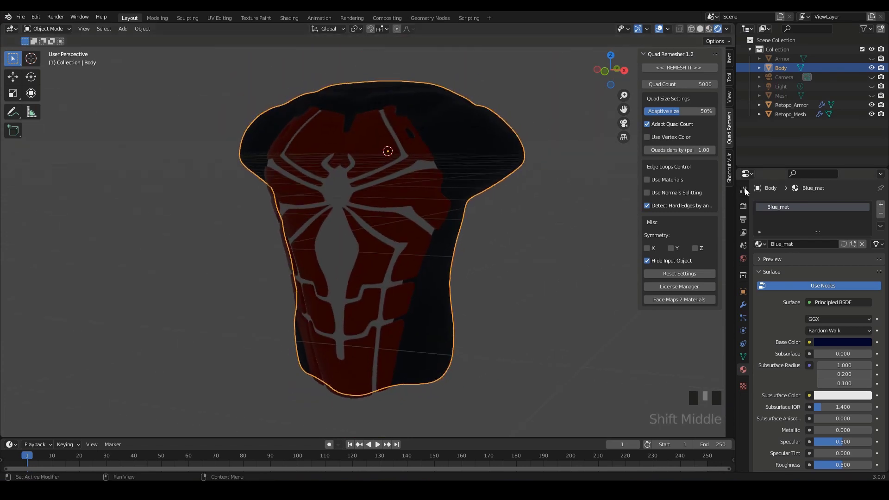
{"action": "left_click", "coordinate": [744, 190]}
{"action": "left_click", "coordinate": [745, 206], "text": "shift"}
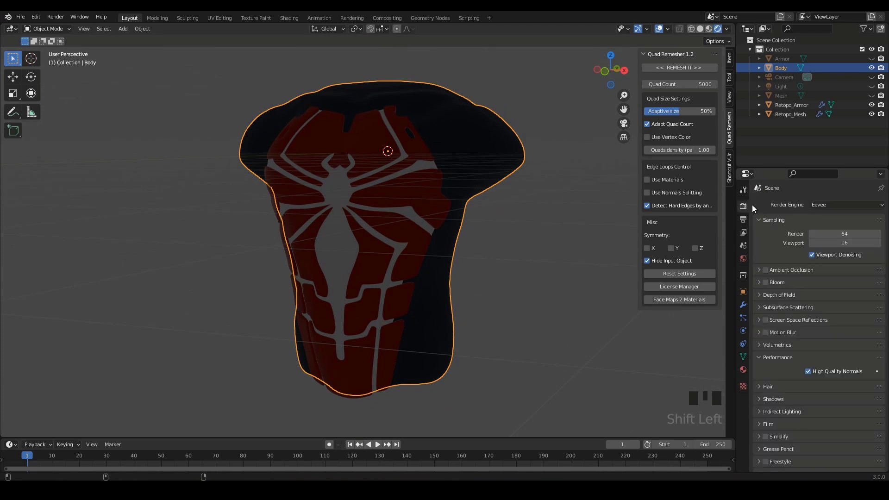
{"action": "left_click", "coordinate": [743, 206], "text": "shift"}
{"action": "left_click", "coordinate": [822, 204], "text": "shift"}
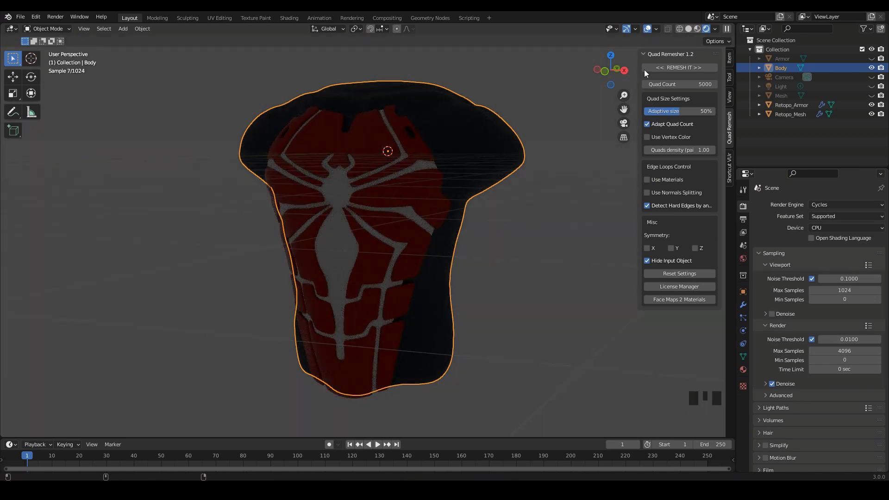
Step: Return the viewport to solid shading, then add an Area light and raise it about 2.6 m along Z above the torso
{"action": "left_click", "coordinate": [688, 29], "text": "shift"}
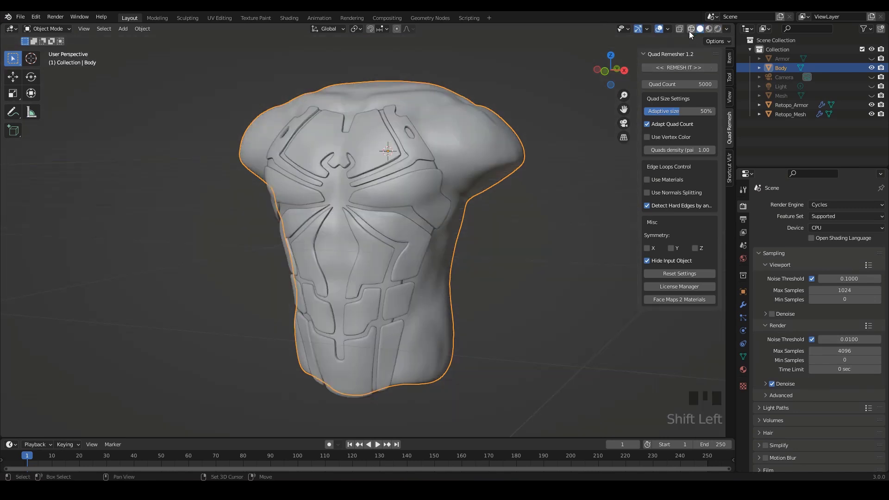
{"action": "mouse_move", "coordinate": [507, 291]}
{"action": "middle_mouse_down", "text": "shift"}
{"action": "mouse_move", "coordinate": [464, 287]}
{"action": "mouse_move", "coordinate": [500, 276]}
{"action": "middle_mouse_up", "text": "shift"}
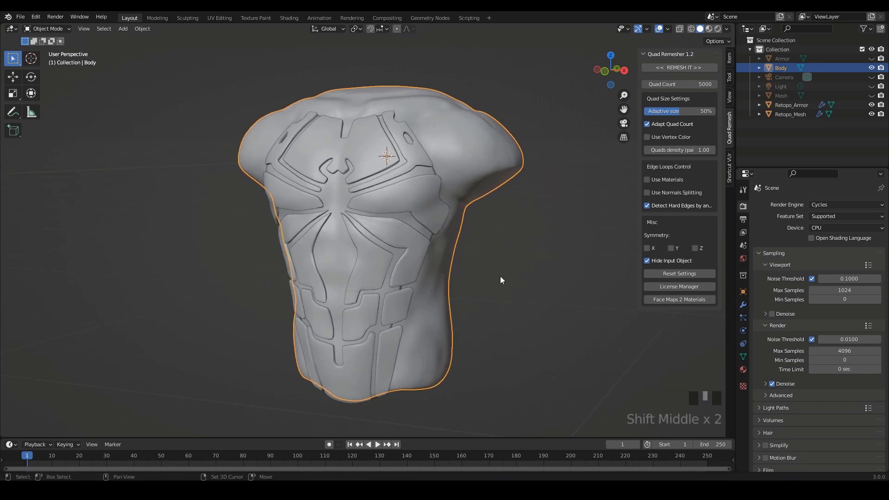
{"action": "key", "text": "shift+KP_Decimal"}
{"action": "middle_click_drag", "start_coordinate": [299, 295], "coordinate": [501, 273], "text": "shift"}
{"action": "key", "text": "shift+KP_1"}
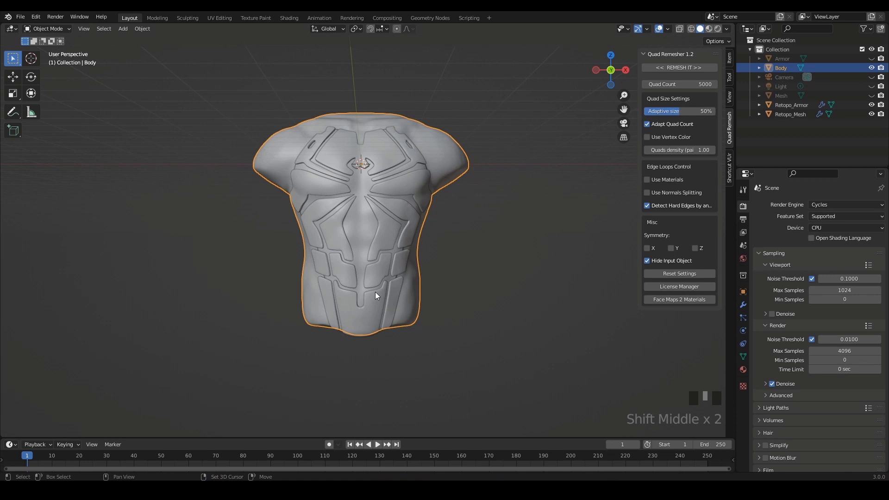
{"action": "key", "text": "shift+a"}
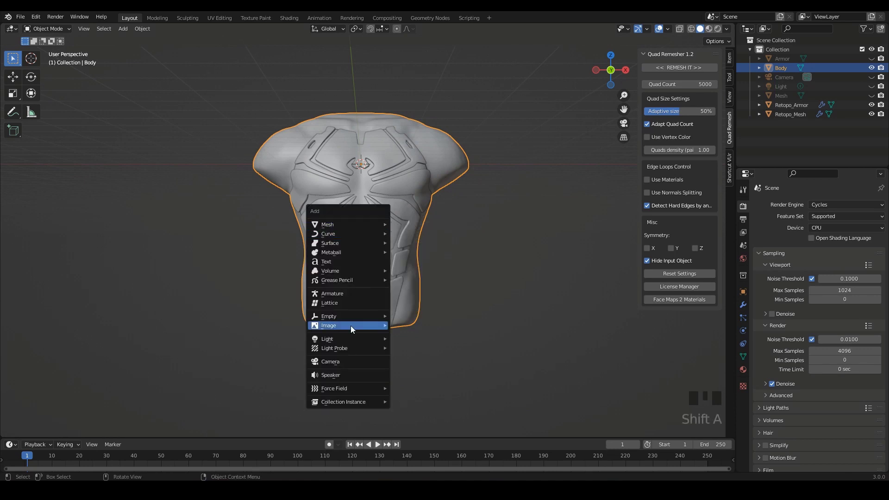
{"action": "mouse_move", "coordinate": [350, 340]}
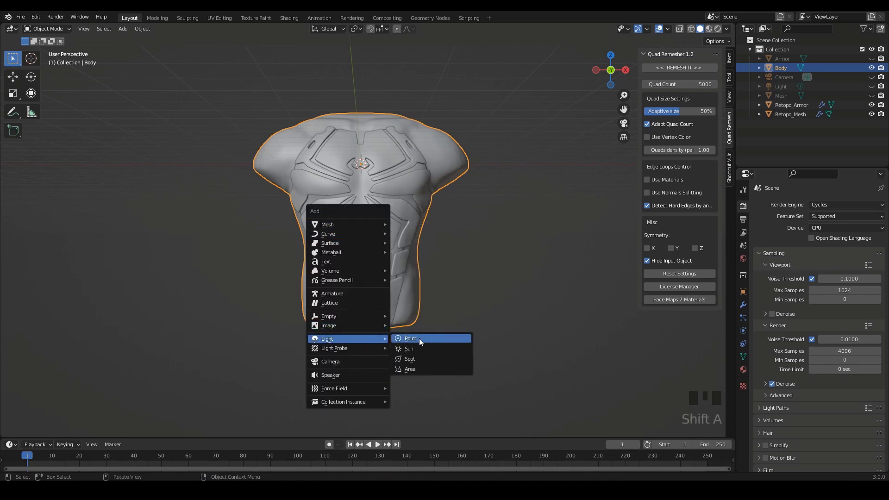
{"action": "left_click", "coordinate": [409, 369]}
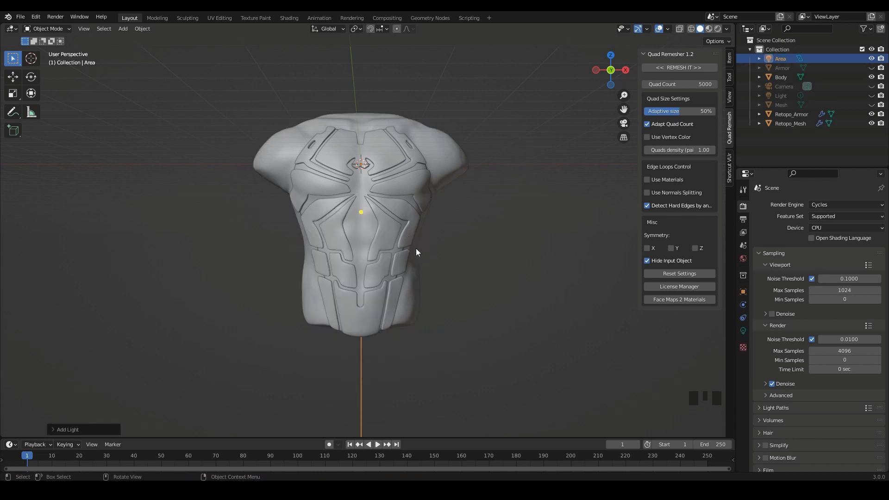
{"action": "key", "text": "g"}
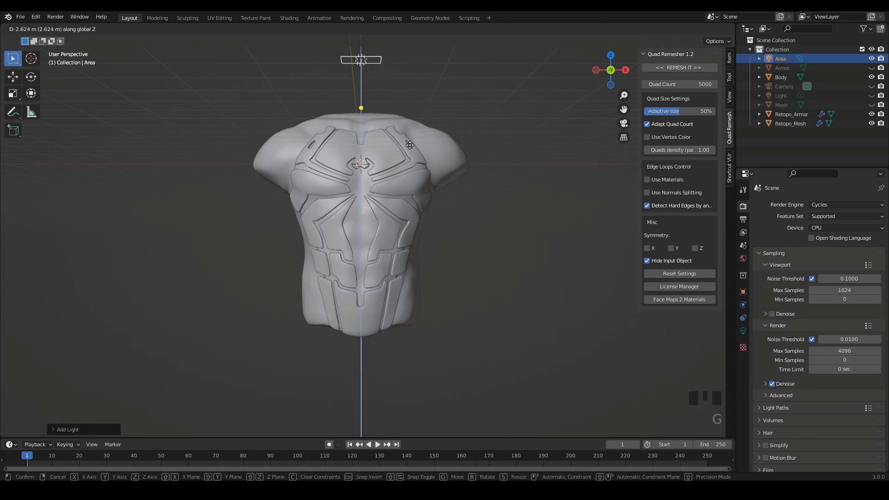
{"action": "left_click", "coordinate": [412, 147]}
Step: Preview the suit's materials, then switch the viewport to Rendered shading to check the area light on the torso
{"action": "mouse_move", "coordinate": [412, 146]}
{"action": "middle_mouse_down"}
{"action": "mouse_move", "coordinate": [445, 240]}
{"action": "mouse_move", "coordinate": [471, 265]}
{"action": "mouse_move", "coordinate": [540, 205]}
{"action": "mouse_move", "coordinate": [417, 327]}
{"action": "middle_mouse_up"}
{"action": "middle_click_drag", "start_coordinate": [577, 114], "coordinate": [589, 135], "text": "shift"}
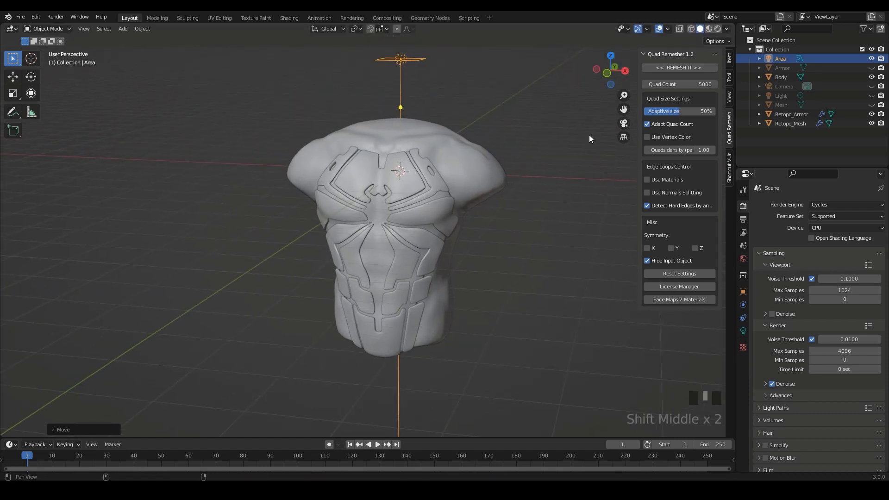
{"action": "left_click", "coordinate": [708, 29]}
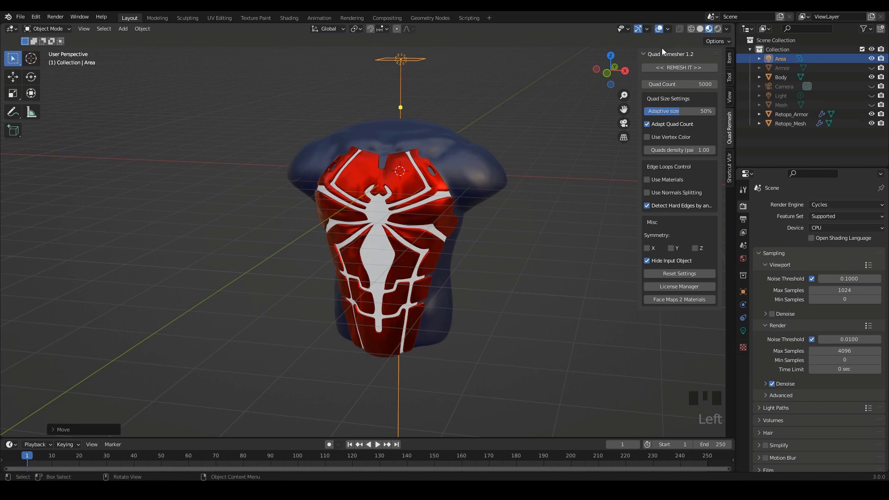
{"action": "mouse_move", "coordinate": [582, 144]}
{"action": "middle_mouse_down", "text": "ctrl"}
{"action": "mouse_move", "coordinate": [471, 332]}
{"action": "mouse_move", "coordinate": [477, 308]}
{"action": "middle_mouse_up", "text": "ctrl"}
{"action": "middle_click_drag", "start_coordinate": [522, 261], "coordinate": [454, 316], "text": "shift"}
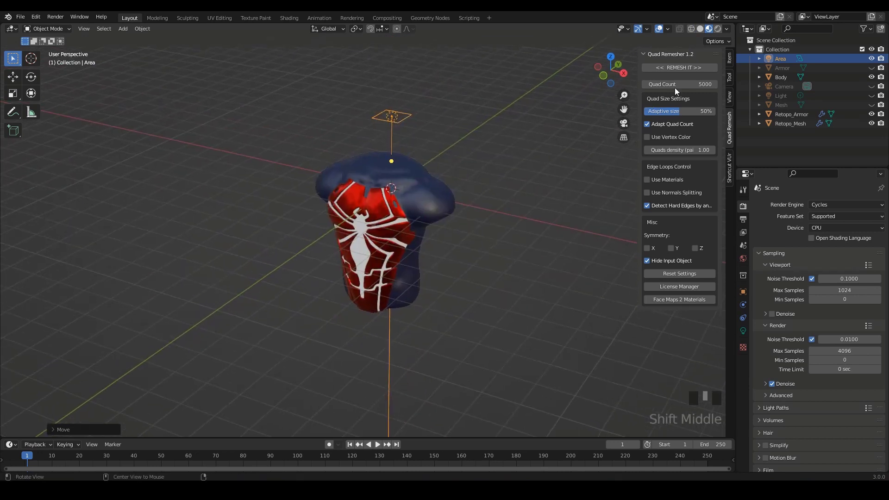
{"action": "left_click", "coordinate": [718, 29]}
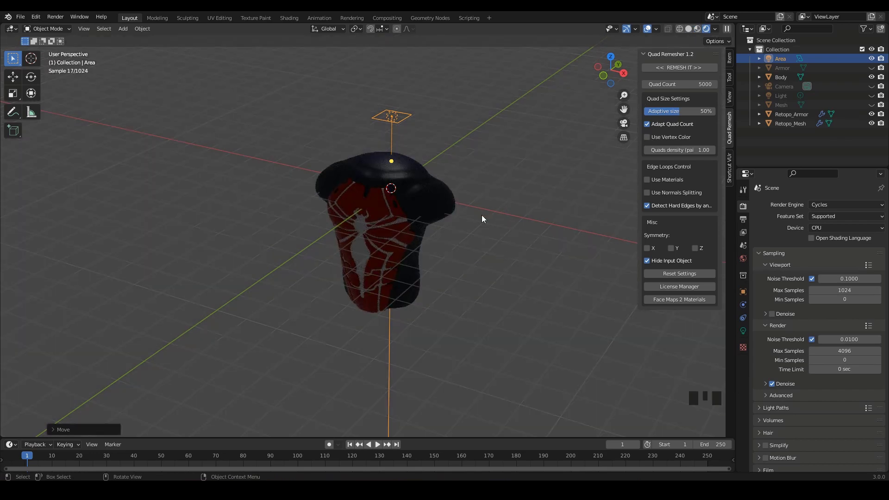
Step: Move the area light toward the front of the torso along Y, offset it sideways along X, and raise it higher
{"action": "key", "text": "g"}
{"action": "key", "text": "y"}
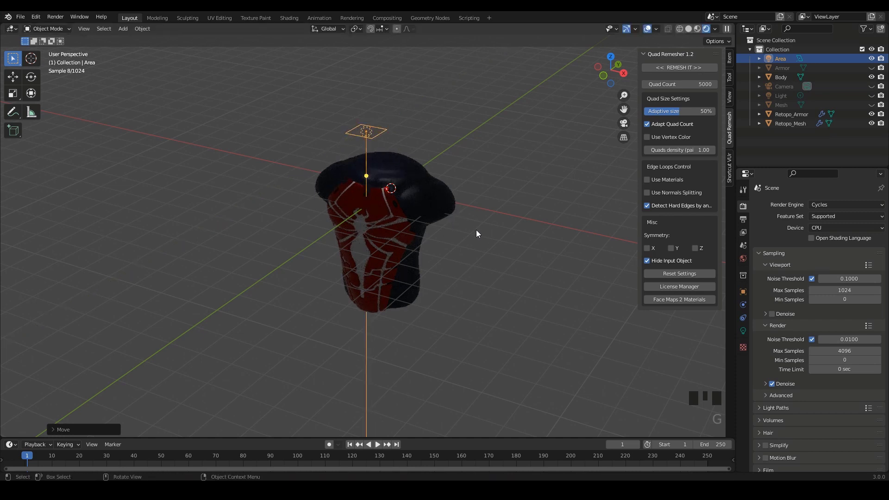
{"action": "key", "text": "x"}
{"action": "left_click", "coordinate": [502, 240]}
{"action": "middle_click_drag", "start_coordinate": [487, 280], "coordinate": [540, 265]}
{"action": "key", "text": "g"}
{"action": "key", "text": "z"}
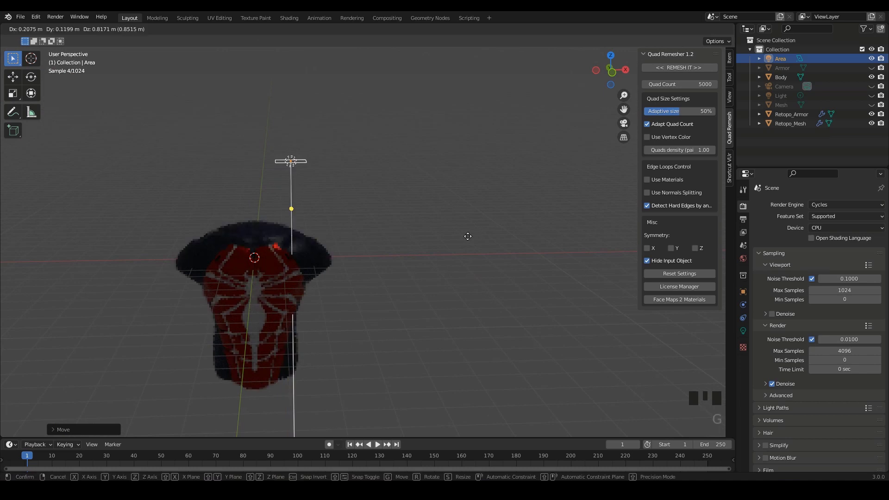
{"action": "left_click", "coordinate": [465, 226]}
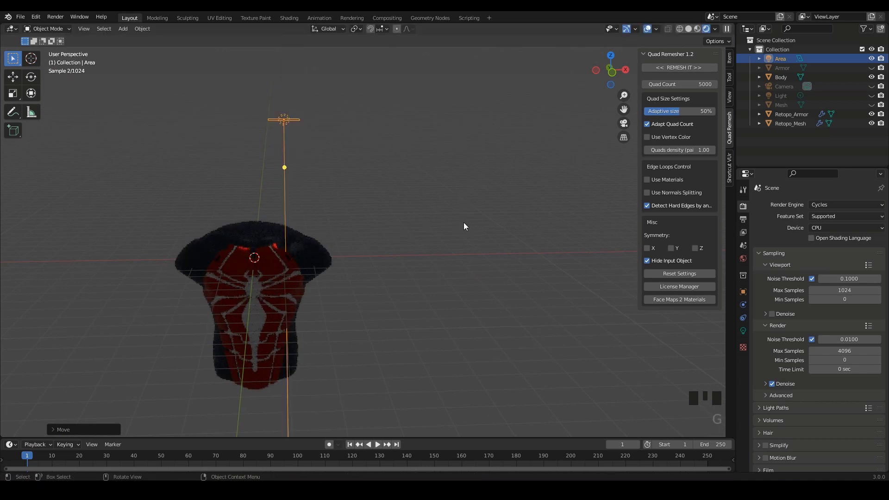
Step: Rotate the area light about two axes so its beam tilts down toward the torso
{"action": "middle_click_drag", "start_coordinate": [456, 316], "coordinate": [468, 259]}
{"action": "left_click", "coordinate": [31, 76]}
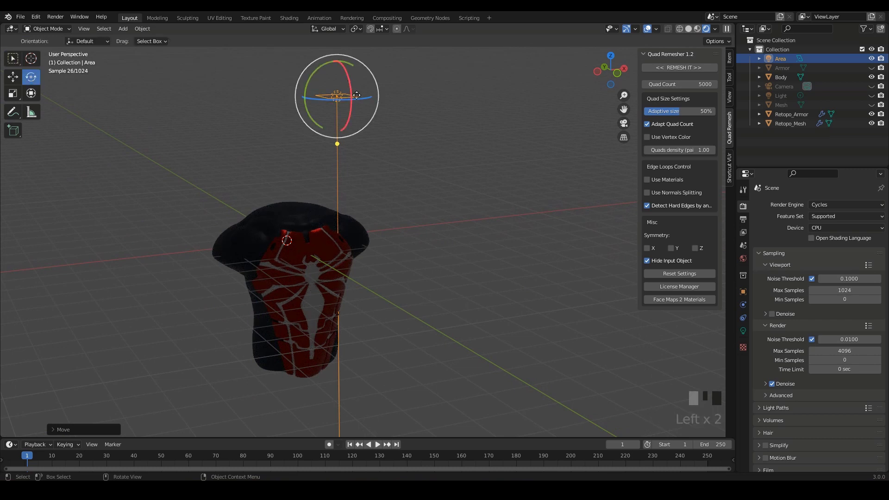
{"action": "left_click_drag", "start_coordinate": [357, 95], "coordinate": [357, 97]}
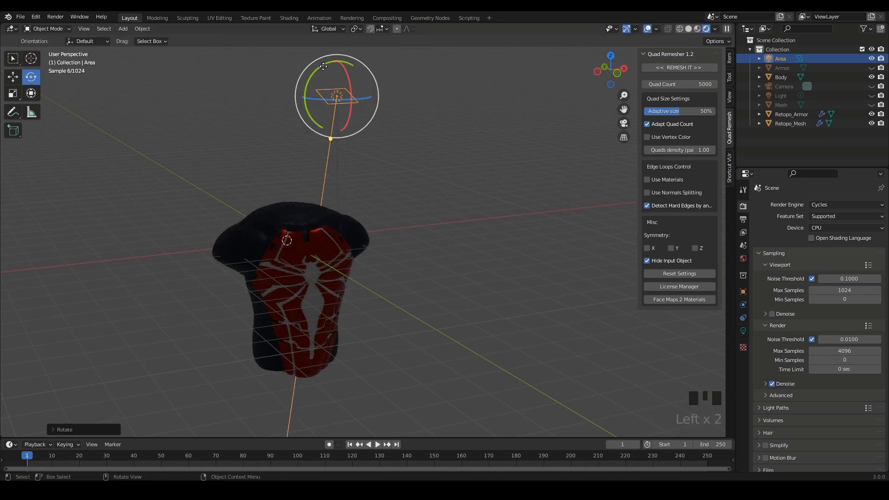
{"action": "left_click_drag", "start_coordinate": [323, 66], "coordinate": [340, 64]}
Step: Move the area light farther sideways along X, in front of the torso, and scale it up
{"action": "left_click", "coordinate": [20, 77]}
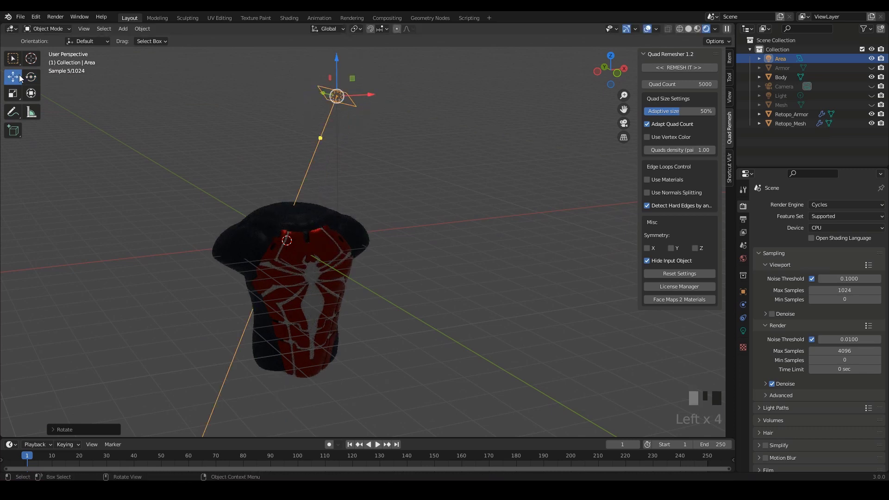
{"action": "middle_click_drag", "start_coordinate": [428, 226], "coordinate": [450, 218]}
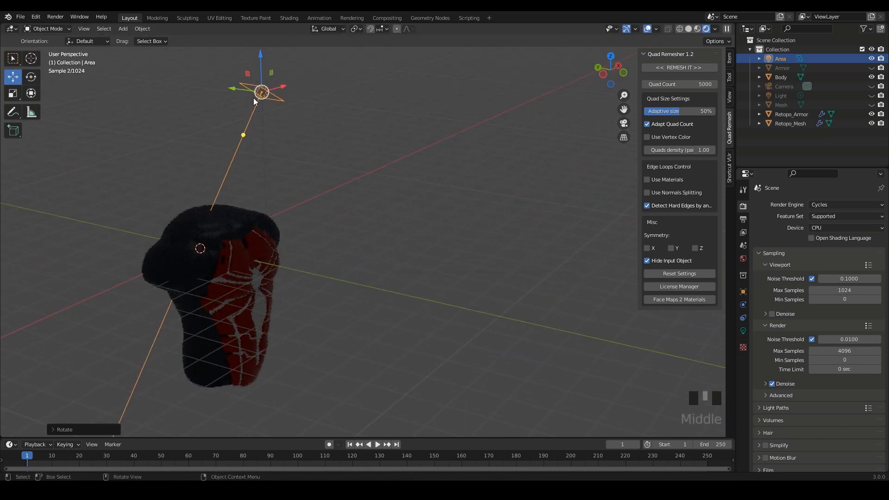
{"action": "left_click_drag", "start_coordinate": [294, 103], "coordinate": [348, 98]}
{"action": "middle_click_drag", "start_coordinate": [446, 322], "coordinate": [397, 309]}
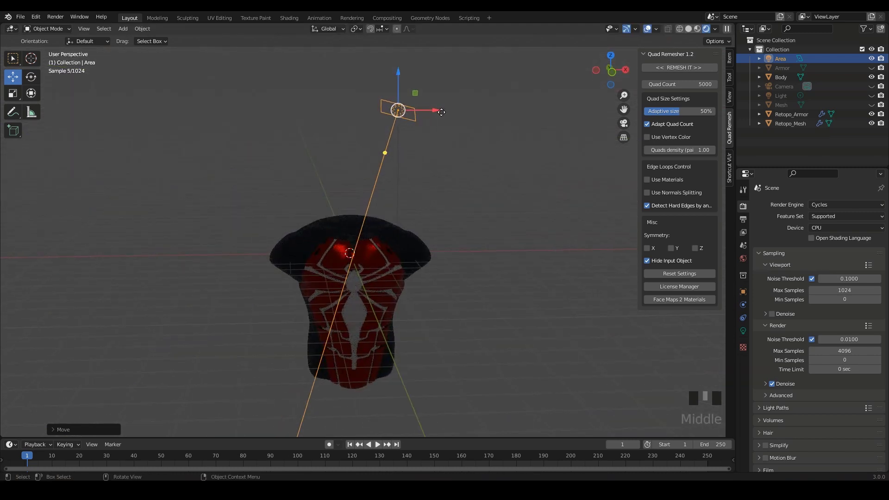
{"action": "left_click_drag", "start_coordinate": [465, 115], "coordinate": [482, 116]}
{"action": "key", "text": "s"}
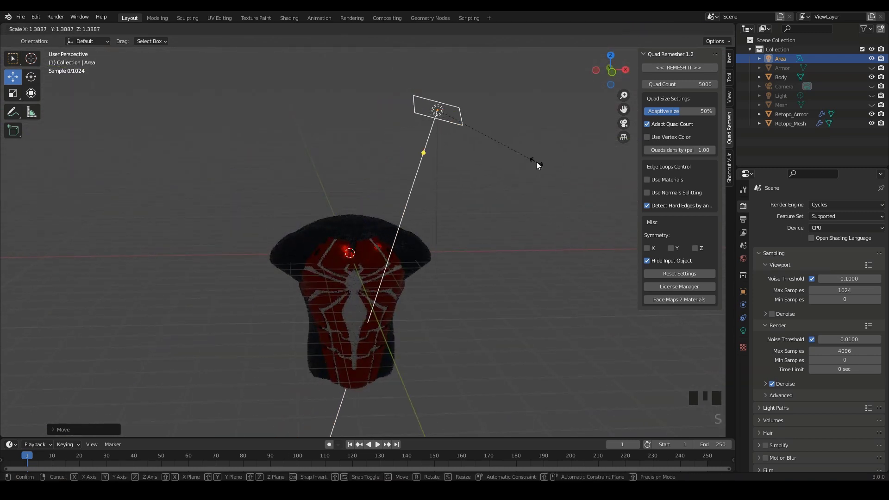
{"action": "left_click", "coordinate": [490, 299]}
{"action": "middle_click_drag", "start_coordinate": [490, 299], "coordinate": [592, 293], "text": "ctrl"}
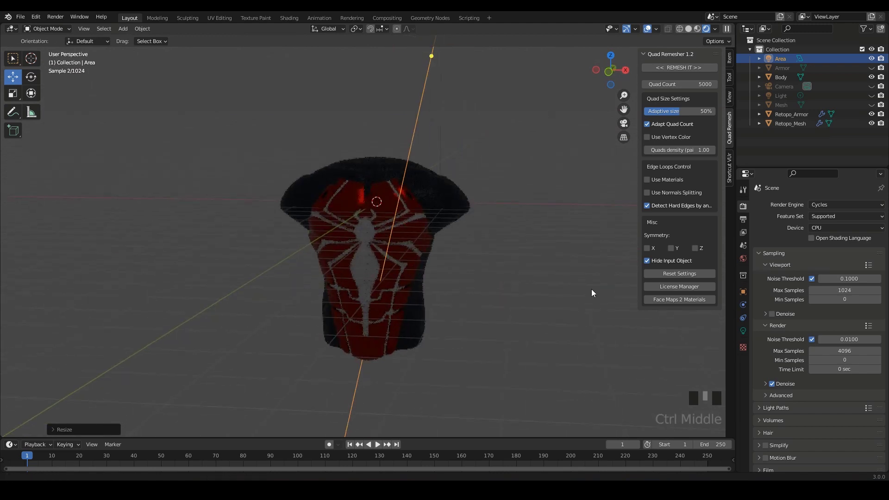
Step: Raise the area light's power to 200 W in its light settings
{"action": "double_click", "coordinate": [743, 330]}
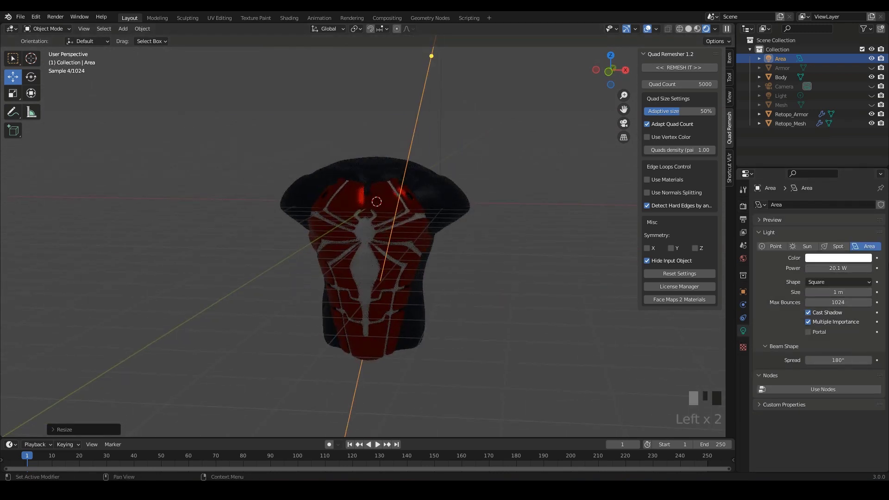
{"action": "left_click", "coordinate": [840, 270]}
{"action": "type", "text": "100"}
{"action": "key", "text": "Return"}
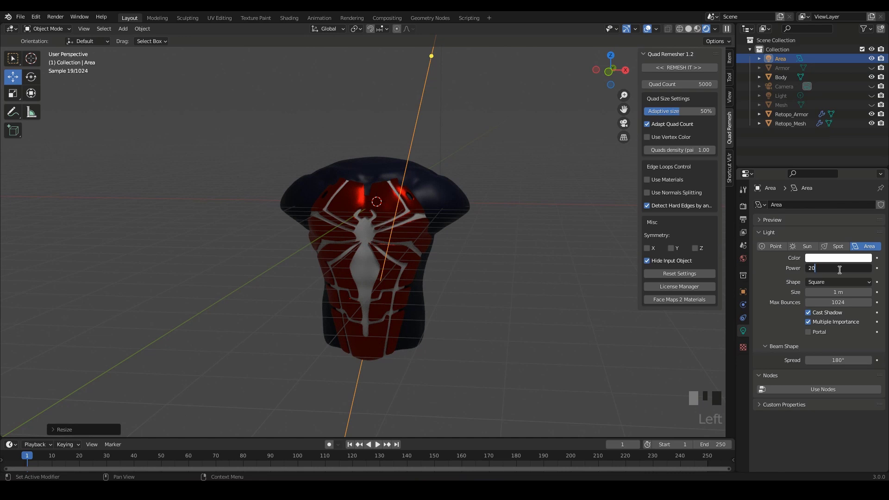
{"action": "type", "text": "0"}
{"action": "key", "text": "Return"}
Step: Lower the area light along Z toward the torso and check how the rendered armor is lit
{"action": "middle_click_drag", "start_coordinate": [493, 193], "coordinate": [474, 219], "text": "ctrl"}
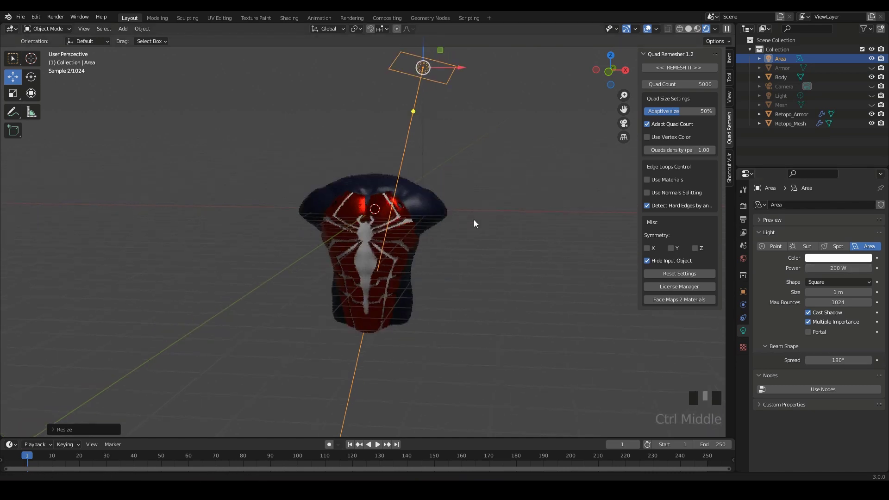
{"action": "middle_click_drag", "start_coordinate": [470, 138], "coordinate": [447, 172], "text": "shift"}
{"action": "left_click_drag", "start_coordinate": [400, 91], "coordinate": [401, 128]}
{"action": "middle_click_drag", "start_coordinate": [441, 319], "coordinate": [512, 216], "text": "shift"}
{"action": "middle_click_drag", "start_coordinate": [538, 318], "coordinate": [532, 300]}
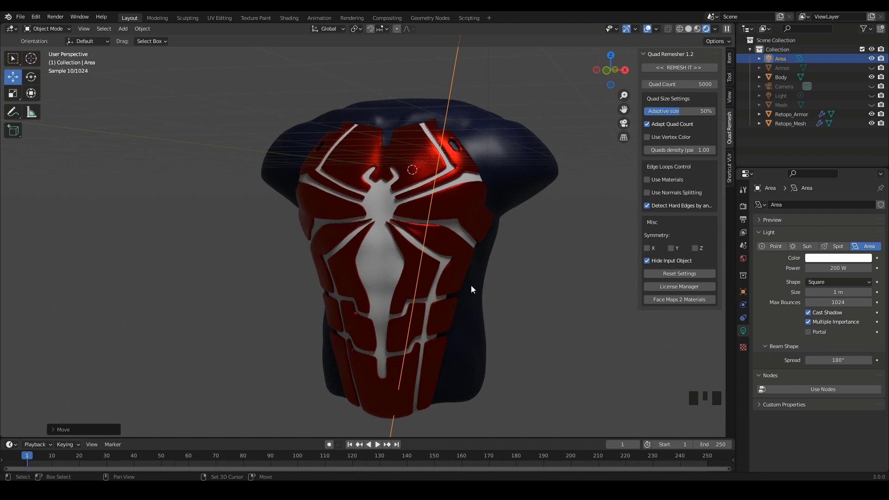
{"action": "scroll", "coordinate": [503, 260], "scroll_direction": "down", "scroll_amount": 2, "text": "shift"}
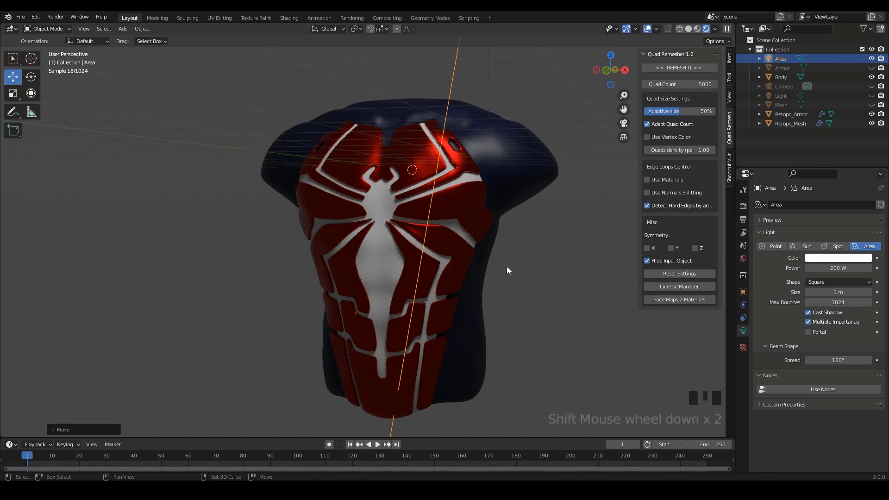
{"action": "middle_click_drag", "start_coordinate": [521, 299], "coordinate": [374, 263], "text": "ctrl+shift"}
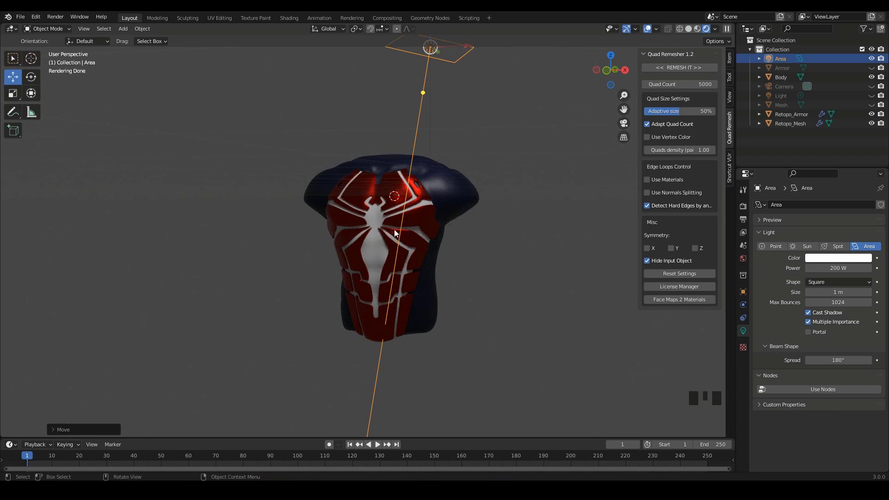
Step: Duplicate the area light and place the copy lower, on the opposite side of the torso
{"action": "key", "text": "shift+d"}
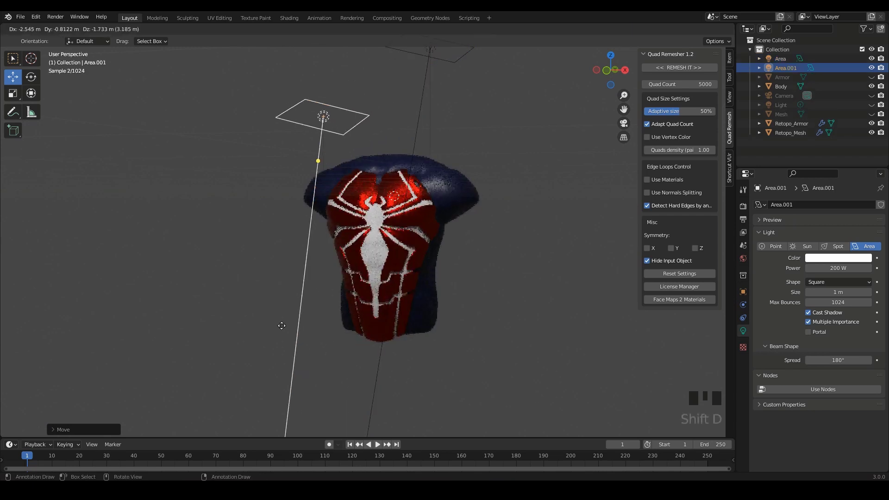
{"action": "left_click", "coordinate": [276, 326]}
{"action": "middle_click_drag", "start_coordinate": [323, 333], "coordinate": [352, 341]}
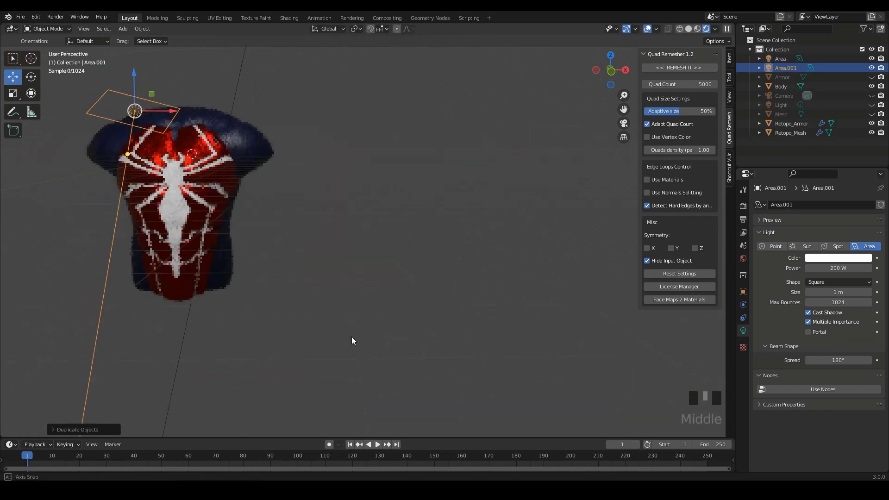
Step: Set the rotation orientation to Local and rotate the duplicated light to turn its beam toward the other side
{"action": "left_click", "coordinate": [27, 78]}
{"action": "middle_click_drag", "start_coordinate": [438, 253], "coordinate": [557, 269], "text": "shift"}
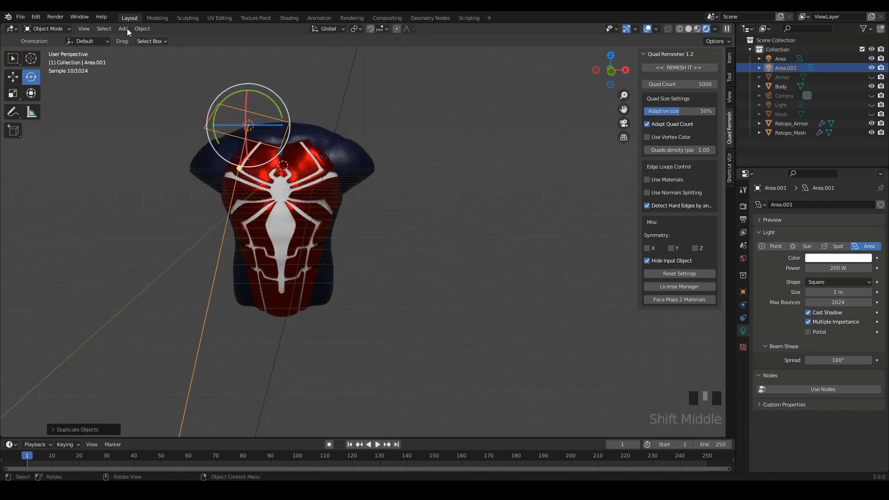
{"action": "left_click", "coordinate": [85, 41]}
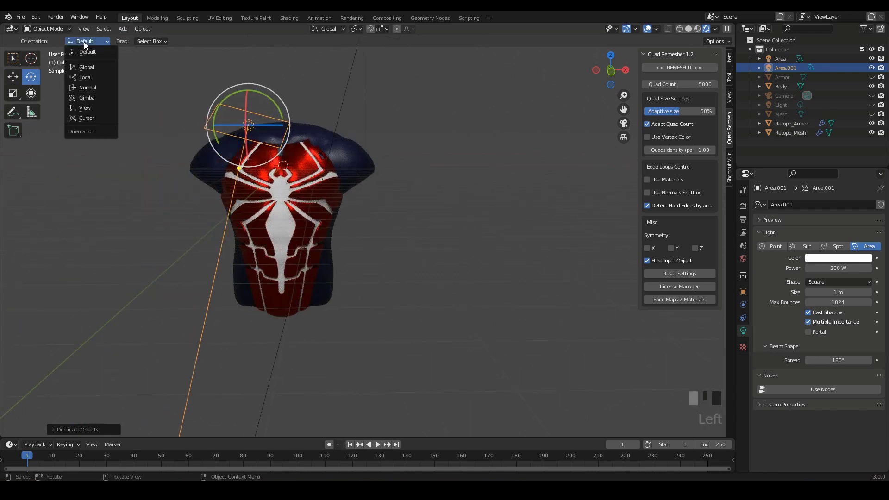
{"action": "left_click", "coordinate": [87, 76]}
{"action": "left_click_drag", "start_coordinate": [235, 106], "coordinate": [230, 141]}
{"action": "left_click", "coordinate": [230, 141]}
{"action": "middle_click_drag", "start_coordinate": [230, 141], "coordinate": [296, 107], "text": "shift"}
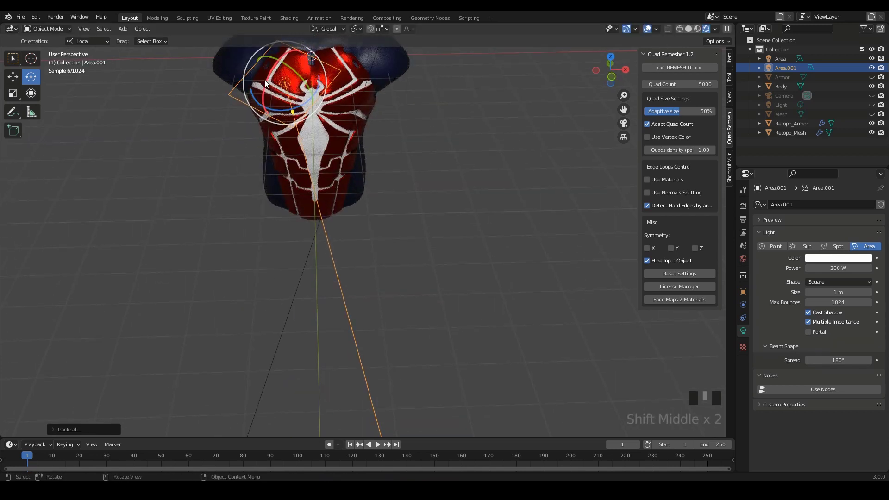
{"action": "mouse_move", "coordinate": [265, 80]}
{"action": "left_mouse_down"}
{"action": "mouse_move", "coordinate": [263, 88]}
{"action": "mouse_move", "coordinate": [312, 94]}
{"action": "mouse_move", "coordinate": [255, 81]}
{"action": "left_mouse_up"}
Step: Shift the duplicated light about 1.2 m outward along X and rotate it further to aim across the torso
{"action": "left_click", "coordinate": [13, 76]}
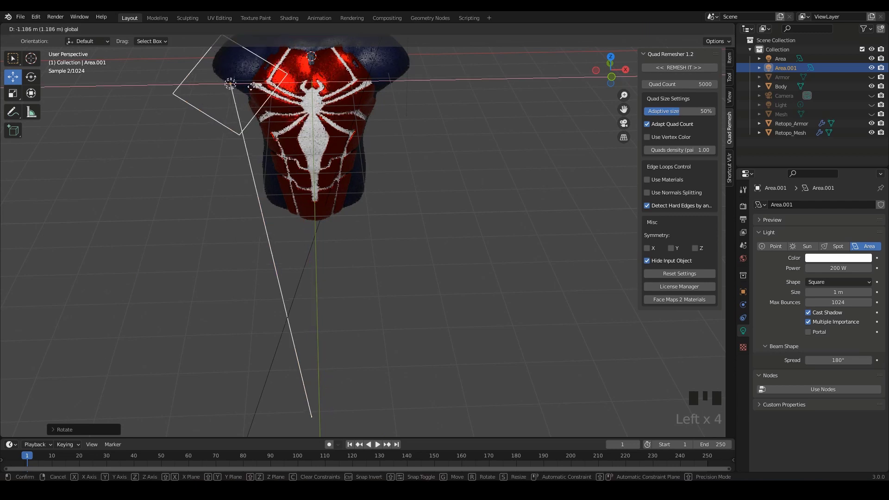
{"action": "left_click", "coordinate": [31, 77]}
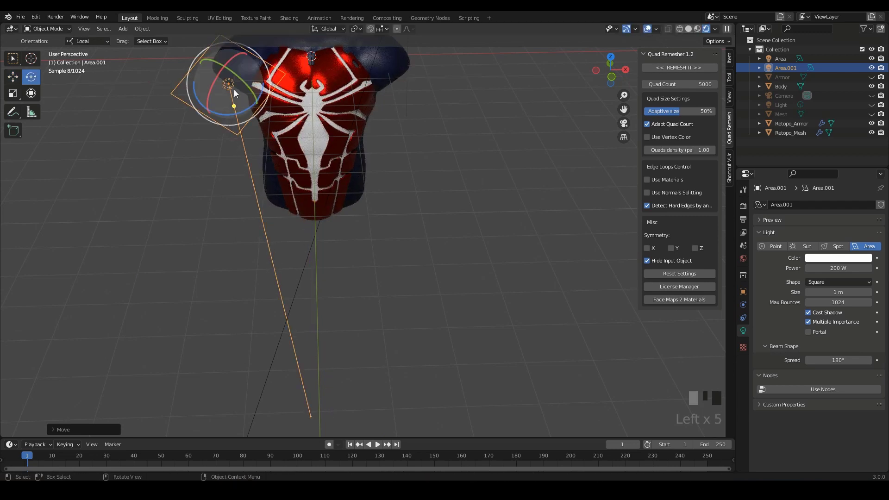
{"action": "left_click_drag", "start_coordinate": [210, 85], "coordinate": [202, 94]}
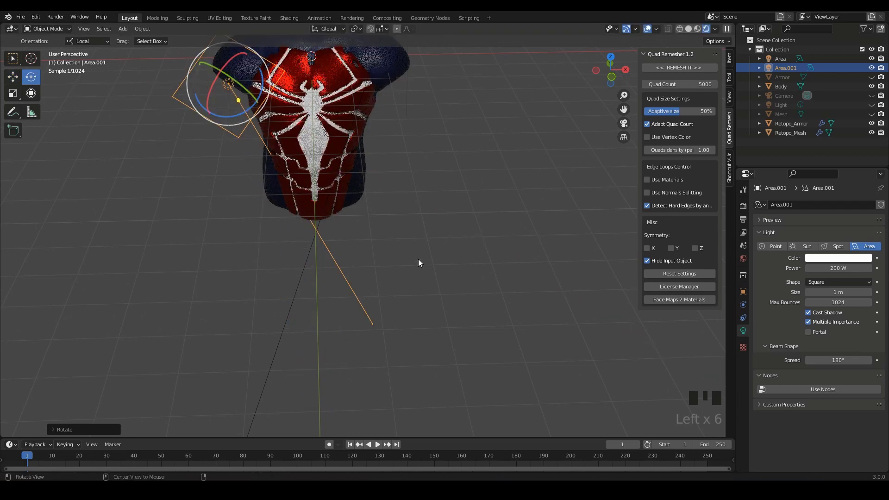
{"action": "middle_click_drag", "start_coordinate": [418, 259], "coordinate": [397, 230]}
{"action": "middle_click_drag", "start_coordinate": [503, 248], "coordinate": [445, 178], "text": "shift"}
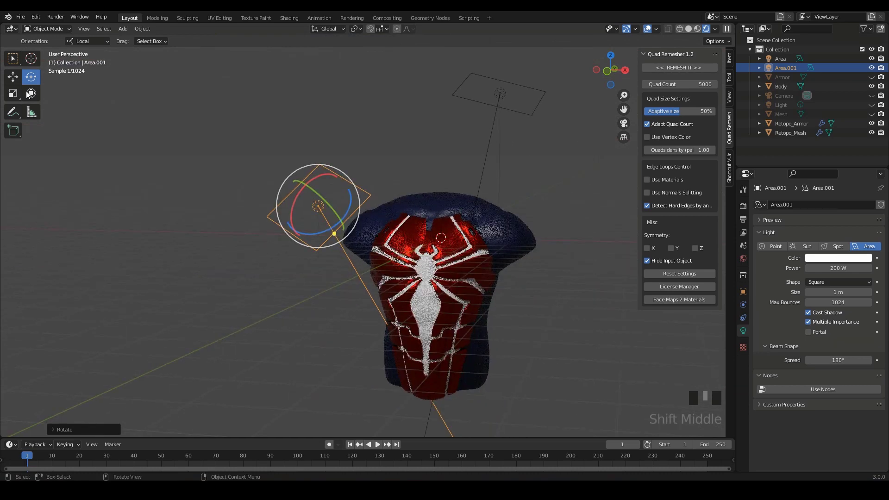
Step: Lower the duplicated light beside the chest and move it farther out from the torso
{"action": "left_click", "coordinate": [13, 77]}
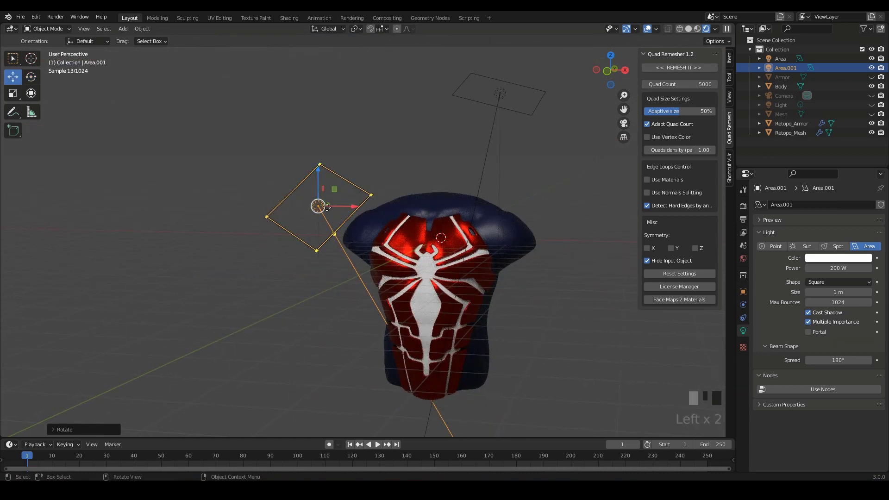
{"action": "left_click_drag", "start_coordinate": [327, 208], "coordinate": [352, 300]}
{"action": "middle_click_drag", "start_coordinate": [352, 299], "coordinate": [437, 316]}
{"action": "left_click", "coordinate": [399, 281]}
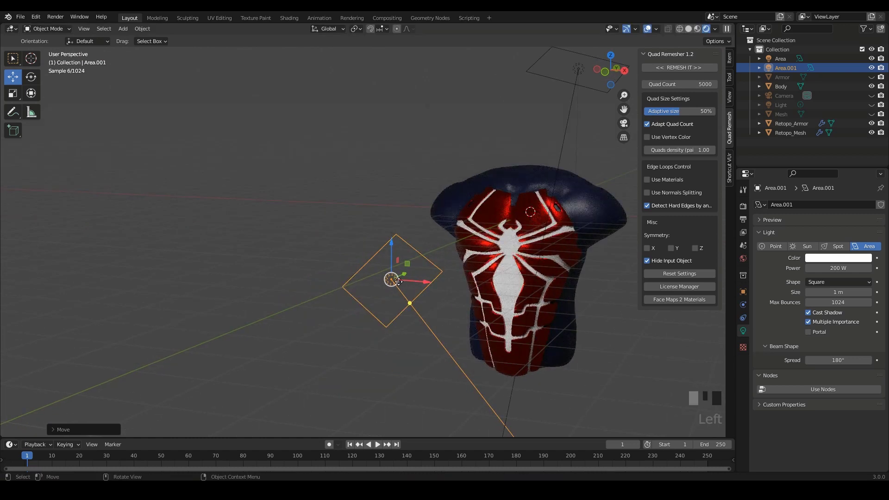
{"action": "left_click_drag", "start_coordinate": [399, 281], "coordinate": [317, 270]}
Step: Set the duplicated light's size to 1.12 m and its power to 500 W
{"action": "left_click_drag", "start_coordinate": [839, 292], "coordinate": [851, 292]}
{"action": "left_click", "coordinate": [839, 267]}
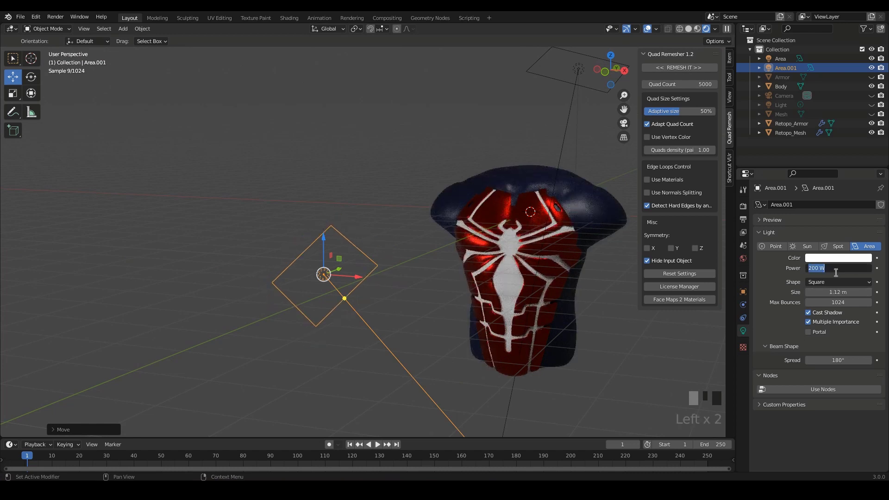
{"action": "type", "text": "500"}
{"action": "key", "text": "Return"}
{"action": "middle_click_drag", "start_coordinate": [504, 273], "coordinate": [462, 271]}
Step: Brighten the Red_Armor material's base color on the armor plates by raising its HSV value to 1.000
{"action": "left_click", "coordinate": [486, 214]}
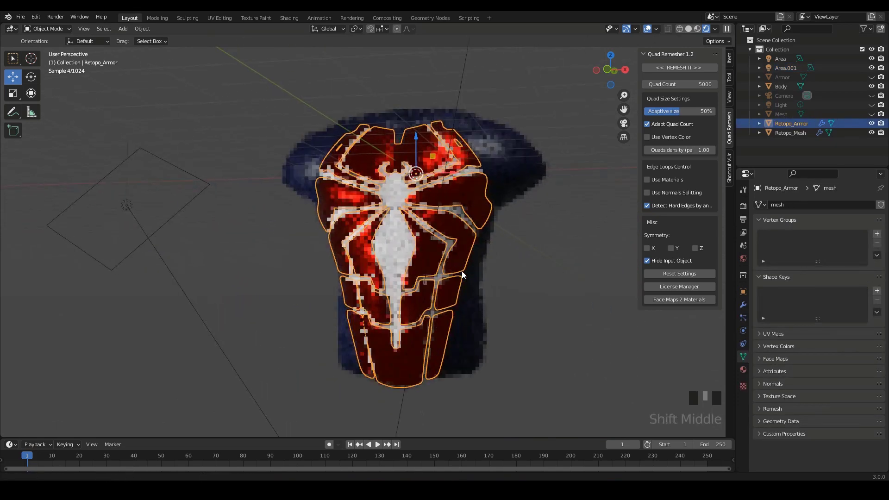
{"action": "middle_click_drag", "start_coordinate": [546, 283], "coordinate": [540, 288], "text": "ctrl"}
{"action": "middle_click_drag", "start_coordinate": [540, 288], "coordinate": [527, 282], "text": "shift"}
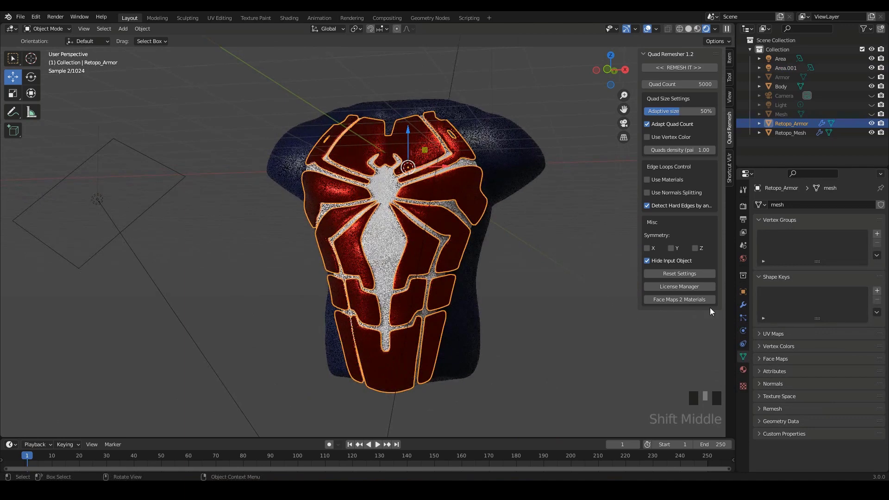
{"action": "left_click", "coordinate": [743, 369]}
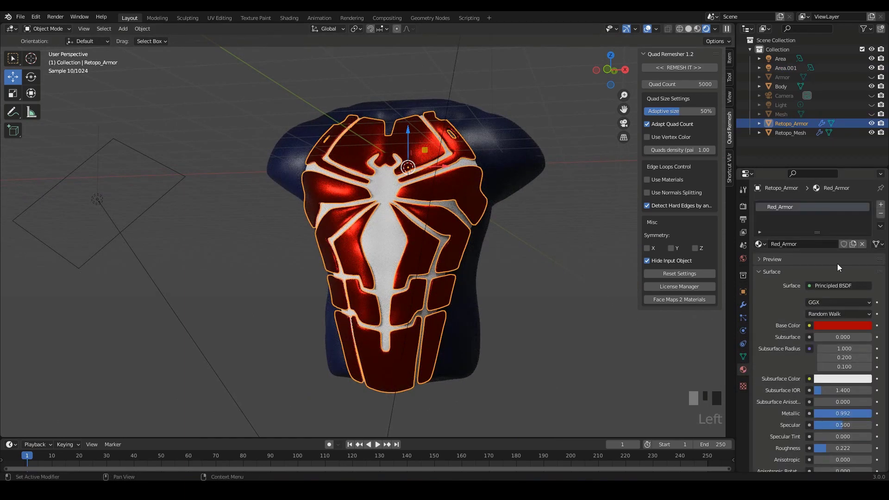
{"action": "left_click", "coordinate": [848, 324]}
{"action": "left_click_drag", "start_coordinate": [874, 225], "coordinate": [865, 186]}
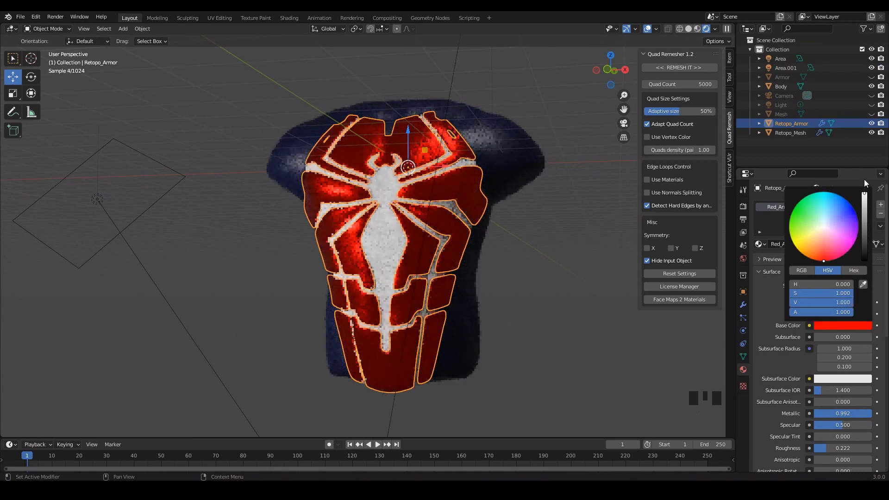
{"action": "middle_click_drag", "start_coordinate": [548, 259], "coordinate": [406, 280]}
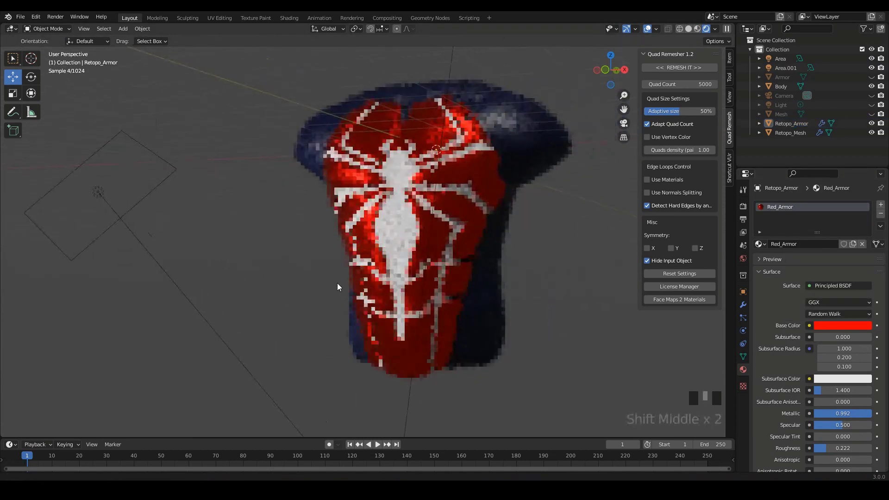
Step: Make the white spider mesh the active object, switch the viewport to Material Preview shading and clear the selection
{"action": "left_click", "coordinate": [402, 222]}
{"action": "middle_click_drag", "start_coordinate": [526, 251], "coordinate": [528, 234], "text": "ctrl"}
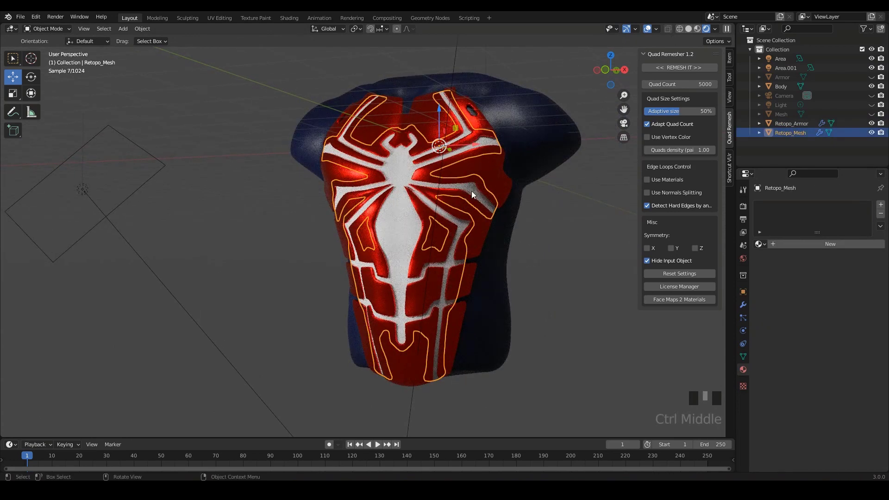
{"action": "middle_click_drag", "start_coordinate": [520, 229], "coordinate": [508, 230], "text": "shift"}
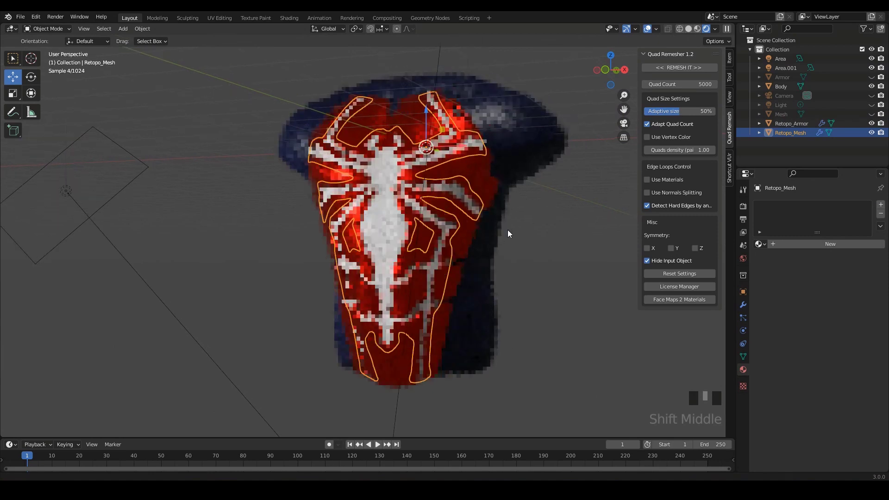
{"action": "left_click", "coordinate": [697, 30]}
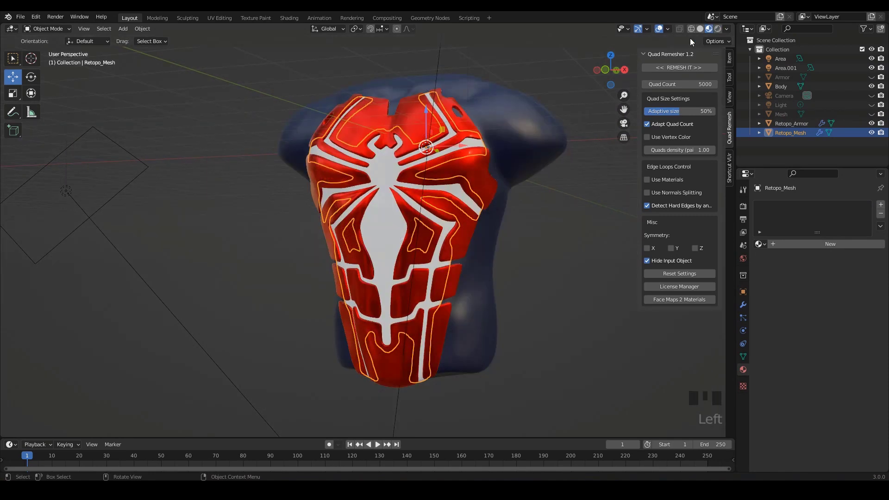
{"action": "left_click", "coordinate": [287, 229]}
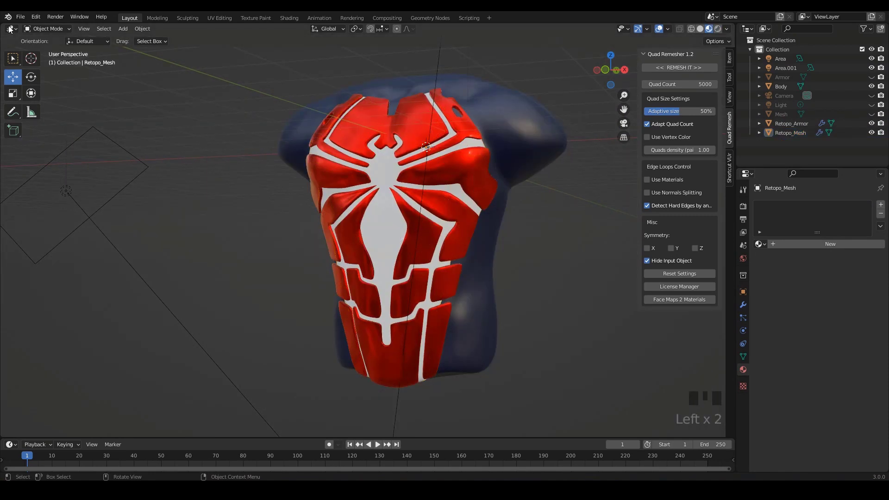
Step: Split the 3D viewport vertically into two areas and turn one of them into a Shader Editor
{"action": "left_click_drag", "start_coordinate": [86, 37], "coordinate": [354, 69]}
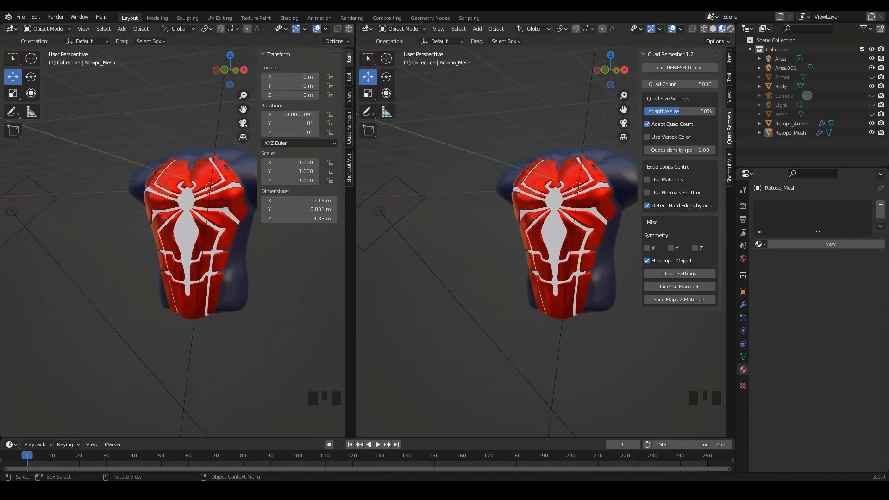
{"action": "left_click", "coordinate": [16, 29]}
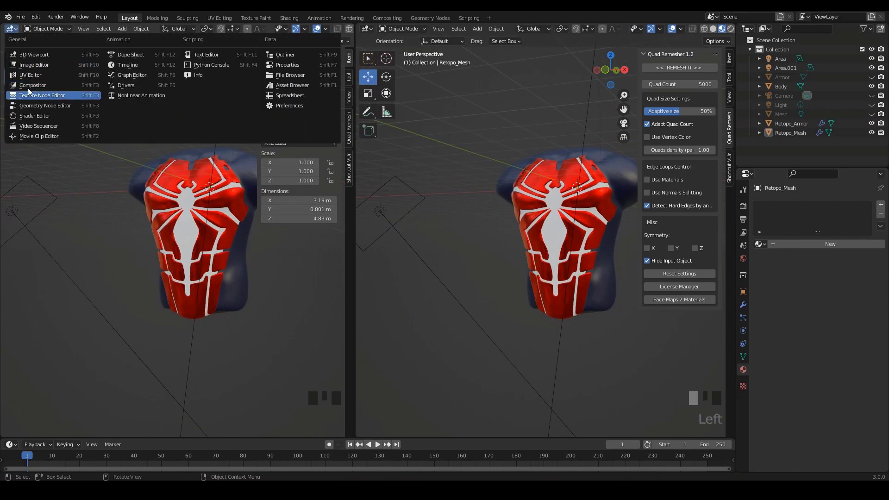
{"action": "left_click", "coordinate": [28, 117]}
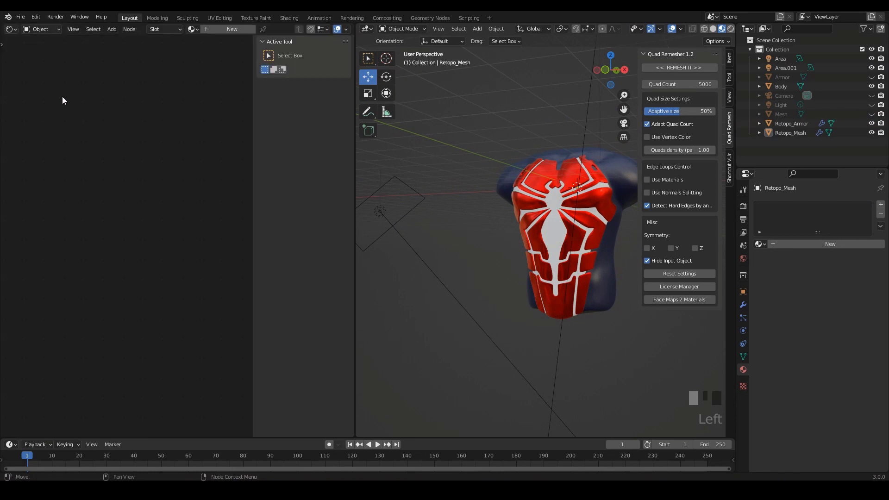
Step: Split the Shader Editor horizontally into two areas and turn the lower one into an Image Editor
{"action": "left_click", "coordinate": [12, 29]}
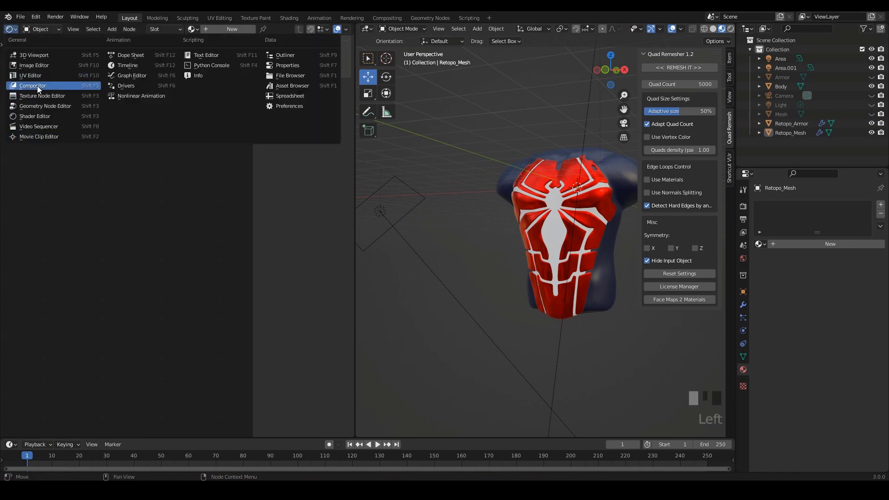
{"action": "left_click_drag", "start_coordinate": [4, 25], "coordinate": [28, 222]}
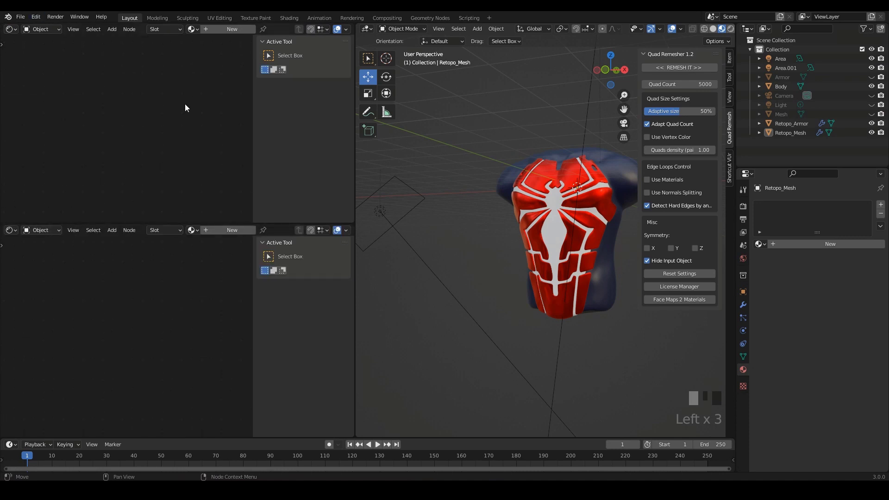
{"action": "left_click", "coordinate": [40, 230]}
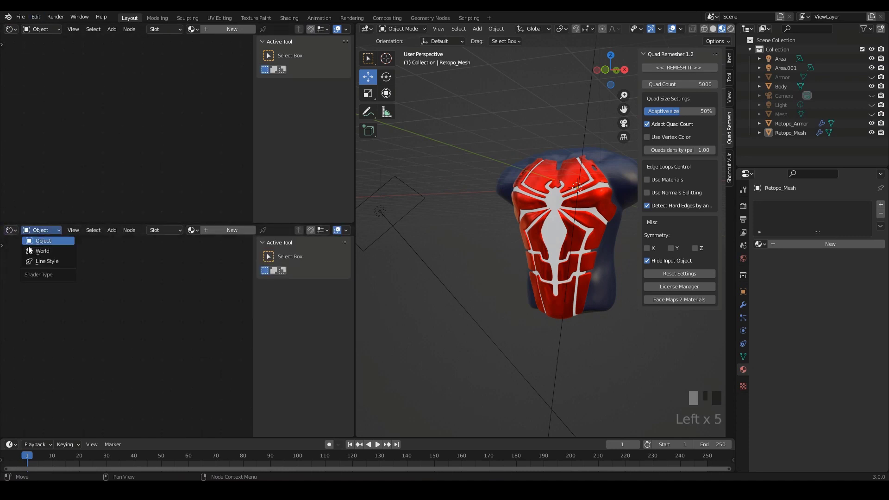
{"action": "left_click", "coordinate": [11, 230]}
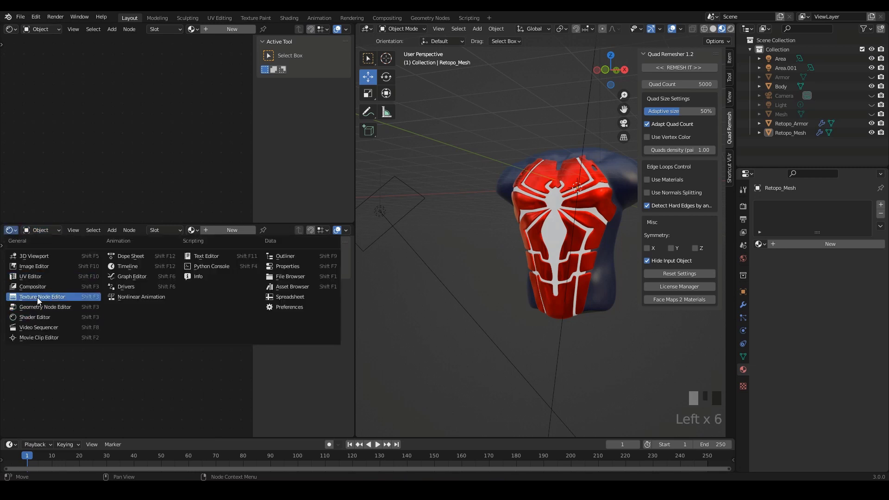
{"action": "left_click", "coordinate": [40, 266]}
Step: Hide the 3D viewport sidebar and give the Retopo_Mesh object a new material named HoneyComb_mat
{"action": "middle_click", "coordinate": [462, 282], "text": "shift"}
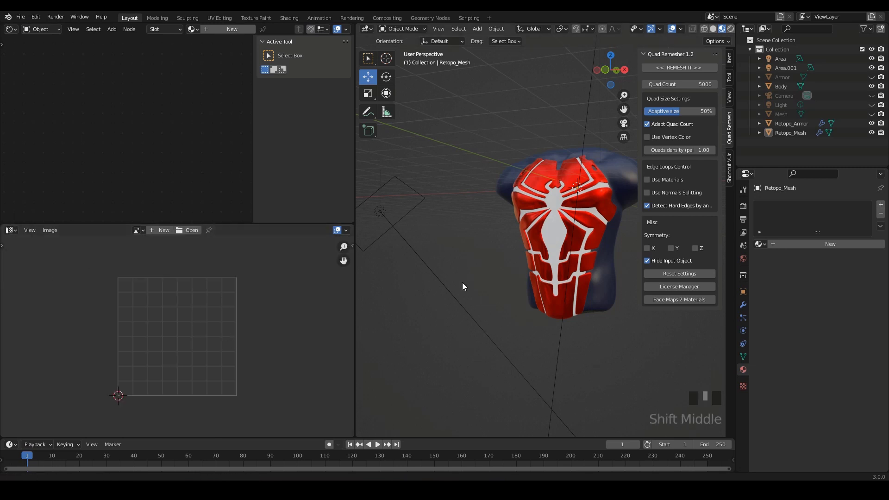
{"action": "scroll", "coordinate": [462, 278], "scroll_direction": "up", "scroll_amount": 6}
{"action": "middle_click_drag", "start_coordinate": [481, 273], "coordinate": [462, 269], "text": "shift"}
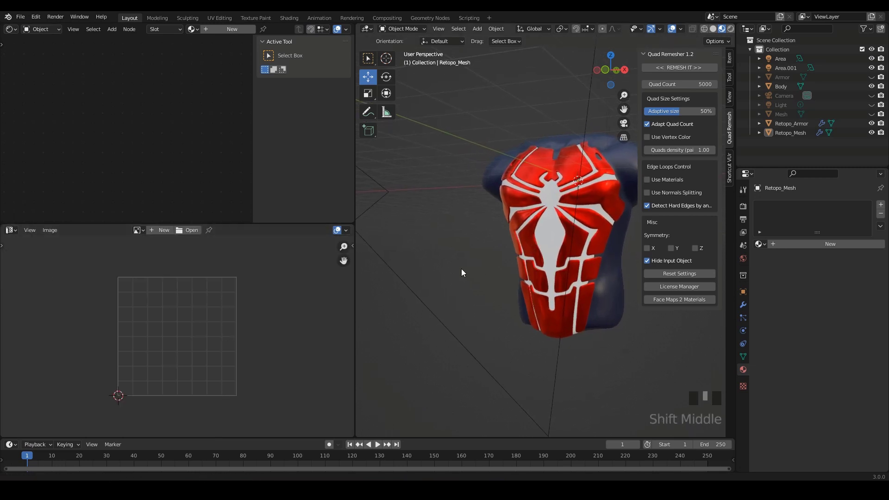
{"action": "left_click", "coordinate": [581, 176]}
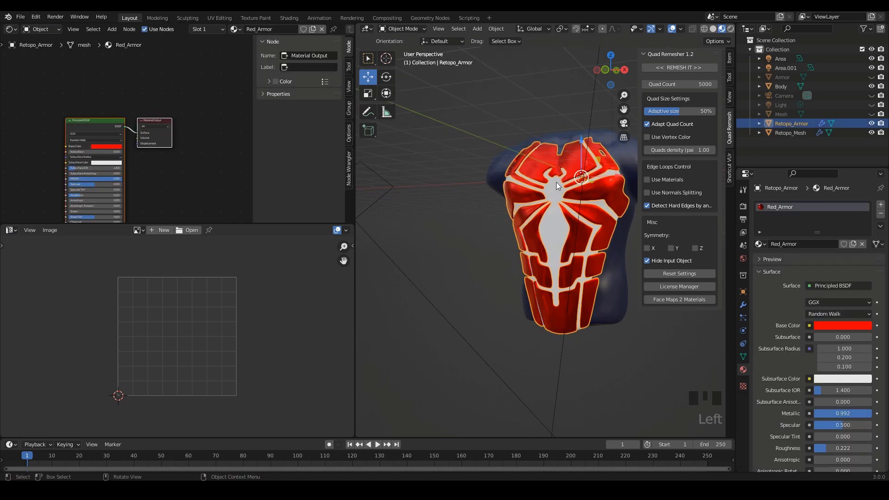
{"action": "left_click", "coordinate": [561, 219]}
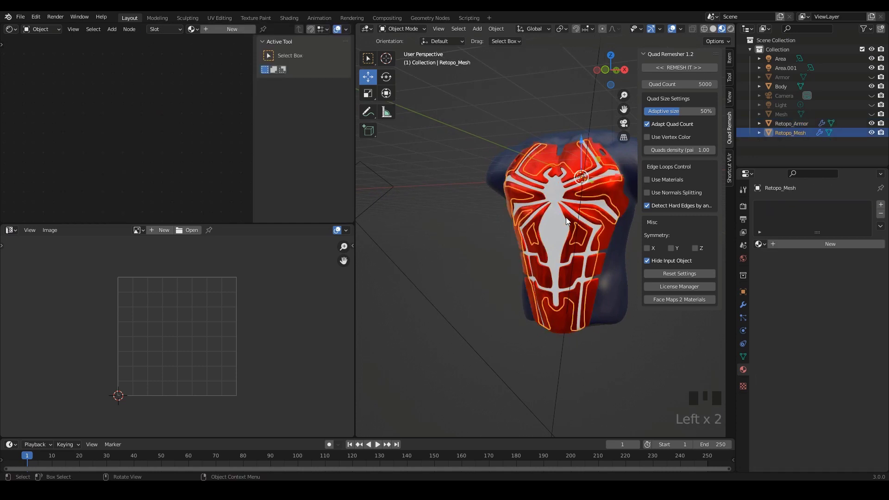
{"action": "key", "text": "KP_Decimal"}
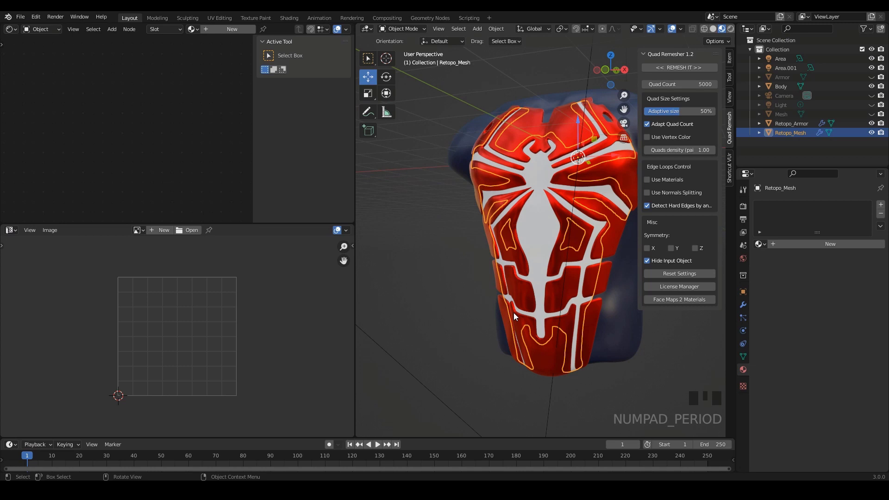
{"action": "key", "text": "n"}
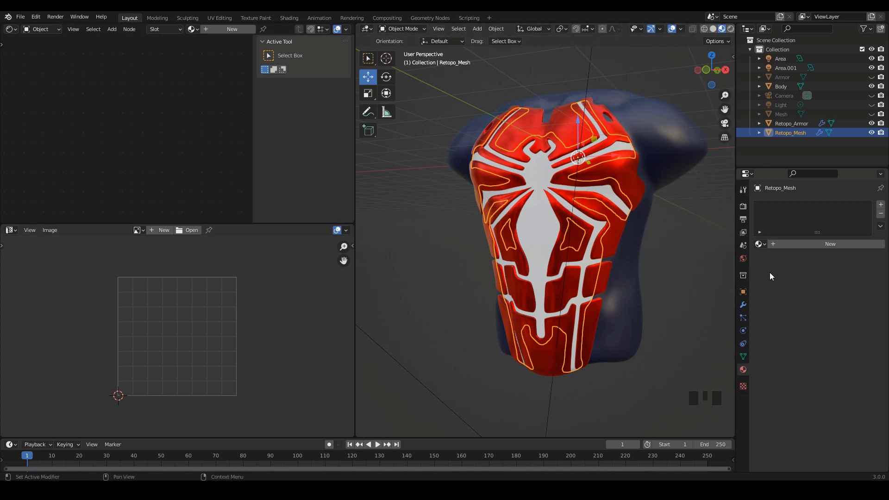
{"action": "left_click", "coordinate": [802, 244]}
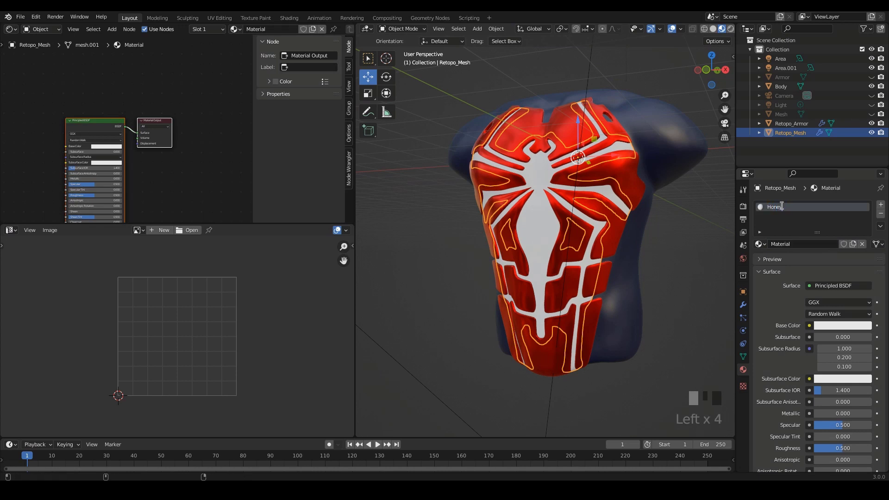
{"action": "left_click", "coordinate": [782, 207]}
{"action": "type", "text": "HoneyComb_mat"}
{"action": "key", "text": "Return"}
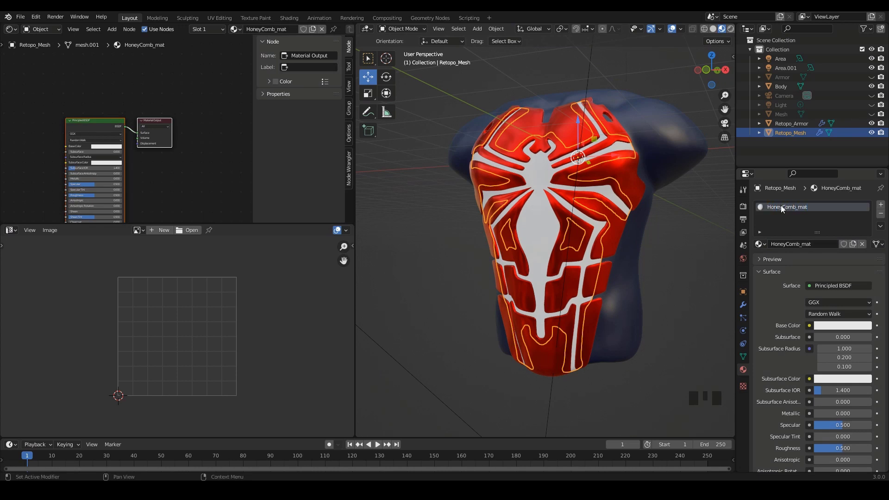
Step: Hide the Shader Editor sidebar and enlarge the editor downward over the Image Editor
{"action": "key", "text": "n"}
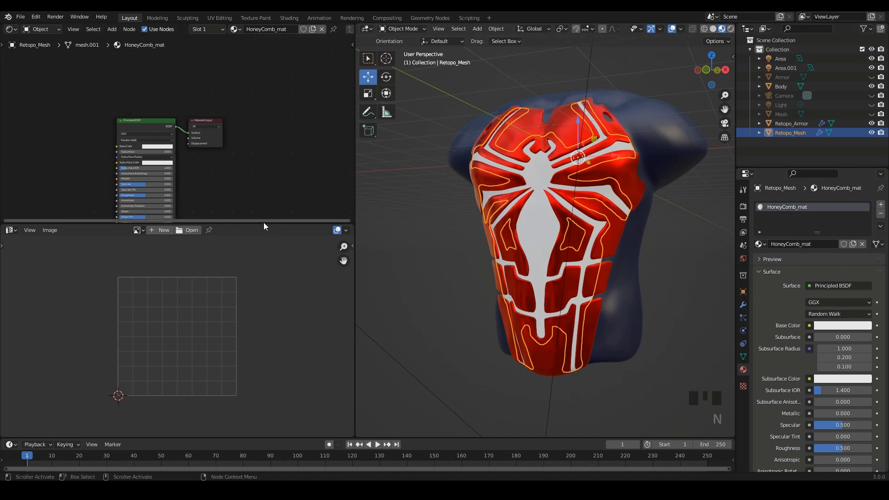
{"action": "left_click_drag", "start_coordinate": [273, 230], "coordinate": [270, 311]}
{"action": "middle_click_drag", "start_coordinate": [209, 228], "coordinate": [174, 172], "text": "shift"}
{"action": "scroll", "coordinate": [255, 191], "scroll_direction": "up", "scroll_amount": 5}
{"action": "scroll", "coordinate": [159, 159], "scroll_direction": "up", "scroll_amount": 2}
{"action": "left_click", "coordinate": [121, 173]}
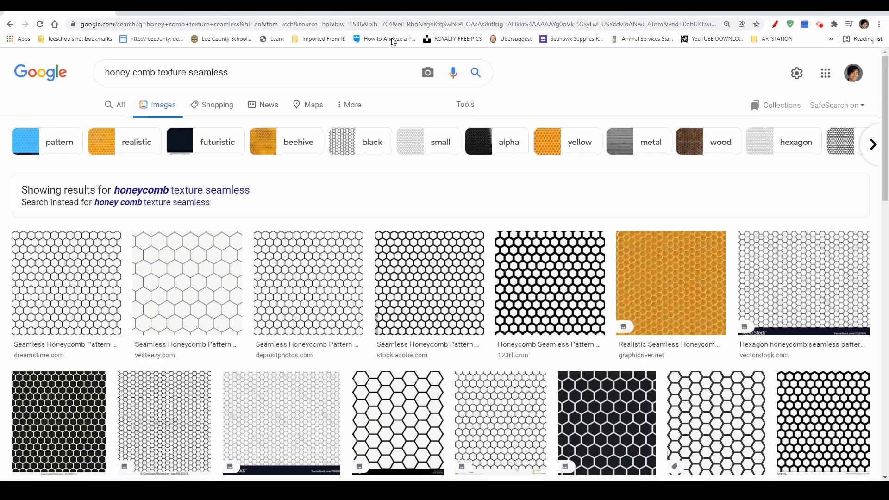
Step: In the browser, examine the image results for "honey comb texture seamless" and preview the black-and-white 123RF honeycomb pattern
{"action": "triple_click", "coordinate": [212, 81]}
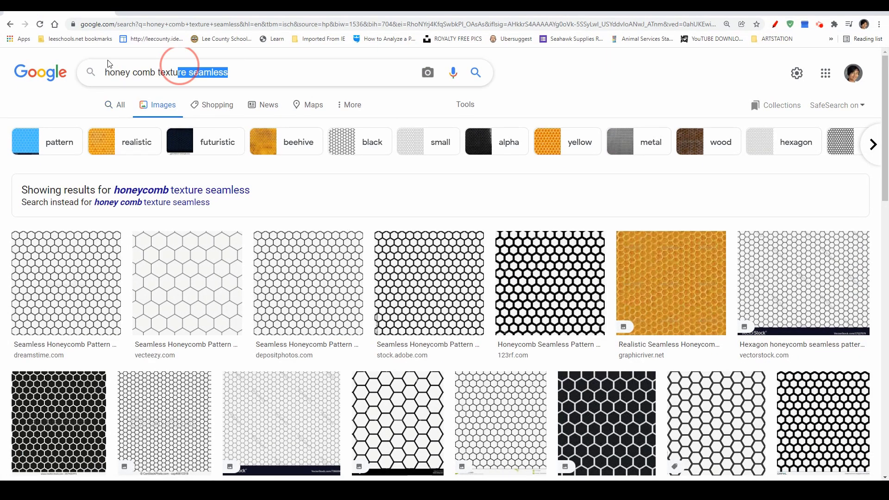
{"action": "scroll", "coordinate": [482, 201], "scroll_direction": "down", "scroll_amount": 4}
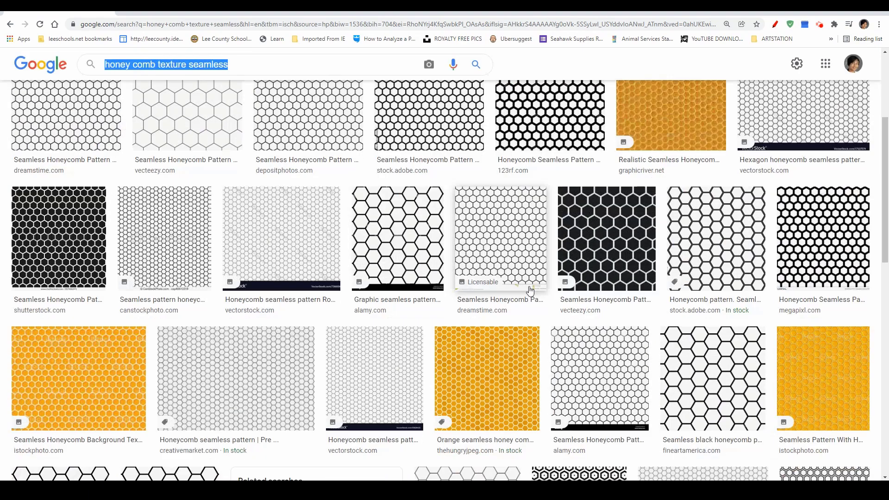
{"action": "scroll", "coordinate": [481, 201], "scroll_direction": "up", "scroll_amount": 1}
{"action": "scroll", "coordinate": [481, 201], "scroll_direction": "down", "scroll_amount": 2}
{"action": "scroll", "coordinate": [481, 201], "scroll_direction": "up", "scroll_amount": 2}
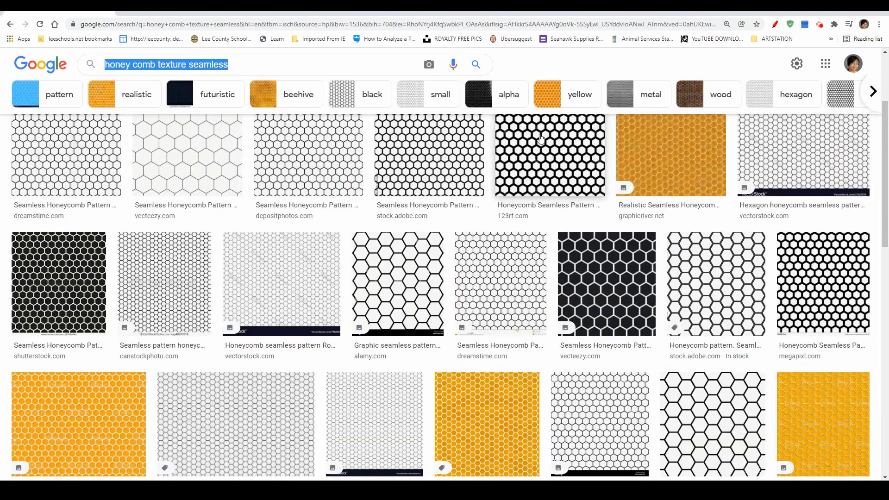
{"action": "left_click", "coordinate": [546, 152]}
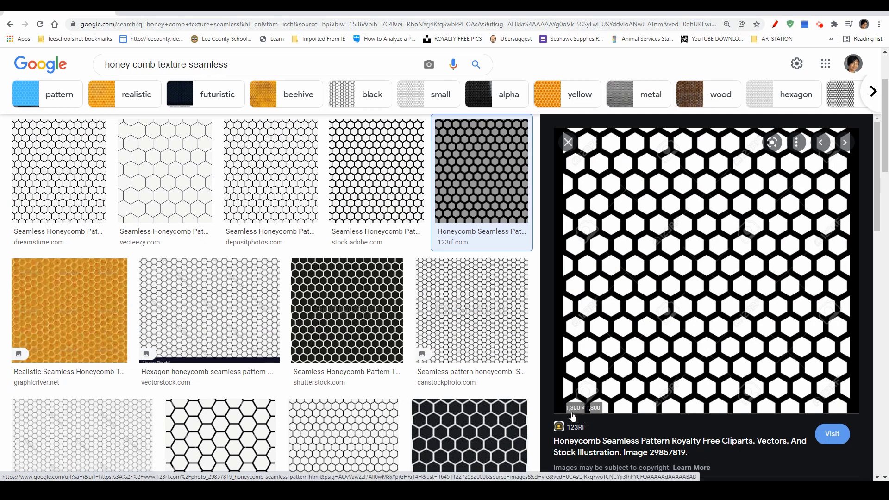
{"action": "scroll", "coordinate": [523, 413], "scroll_direction": "down", "scroll_amount": 2}
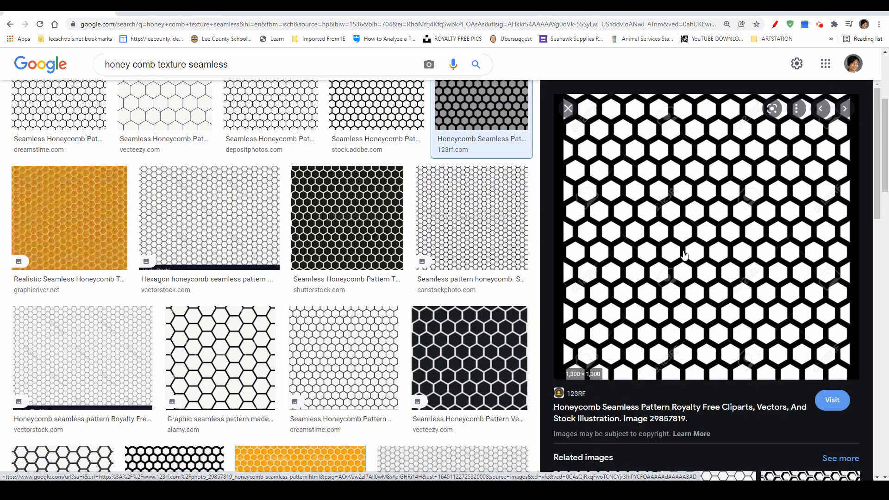
{"action": "scroll", "coordinate": [306, 256], "scroll_direction": "down", "scroll_amount": 2}
{"action": "scroll", "coordinate": [306, 256], "scroll_direction": "up", "scroll_amount": 2}
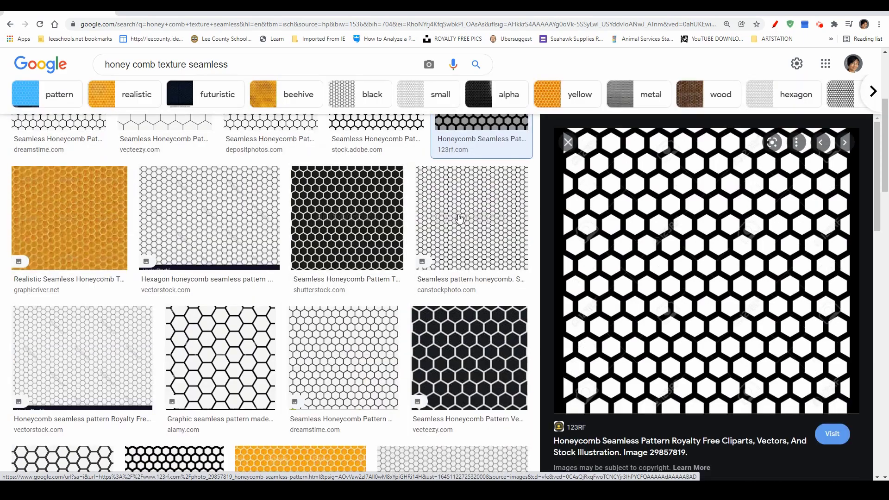
{"action": "left_click", "coordinate": [456, 218]}
Step: Back in Blender, add an Image Texture node beside the Principled BSDF in the HoneyComb_mat node tree
{"action": "scroll", "coordinate": [457, 218], "scroll_direction": "up", "scroll_amount": 2}
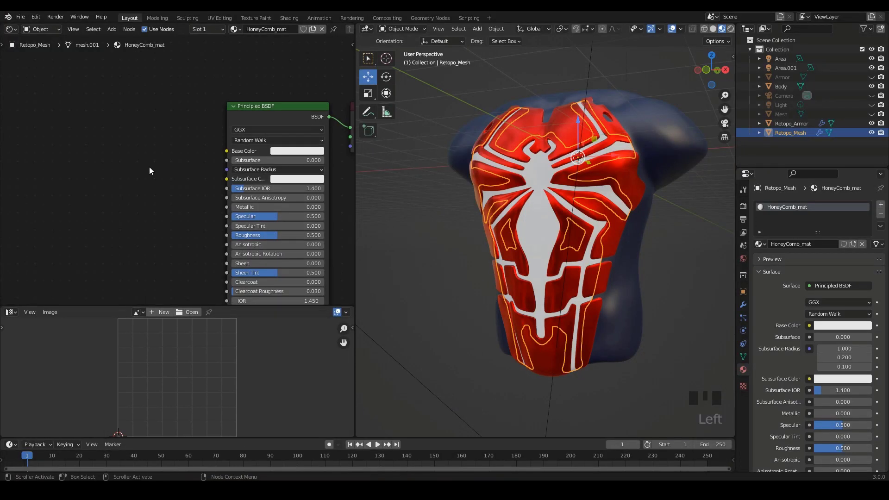
{"action": "middle_click_drag", "start_coordinate": [149, 170], "coordinate": [160, 188], "text": "shift"}
{"action": "scroll", "coordinate": [181, 156], "scroll_direction": "up", "scroll_amount": 2}
{"action": "scroll", "coordinate": [162, 180], "scroll_direction": "down", "scroll_amount": 2}
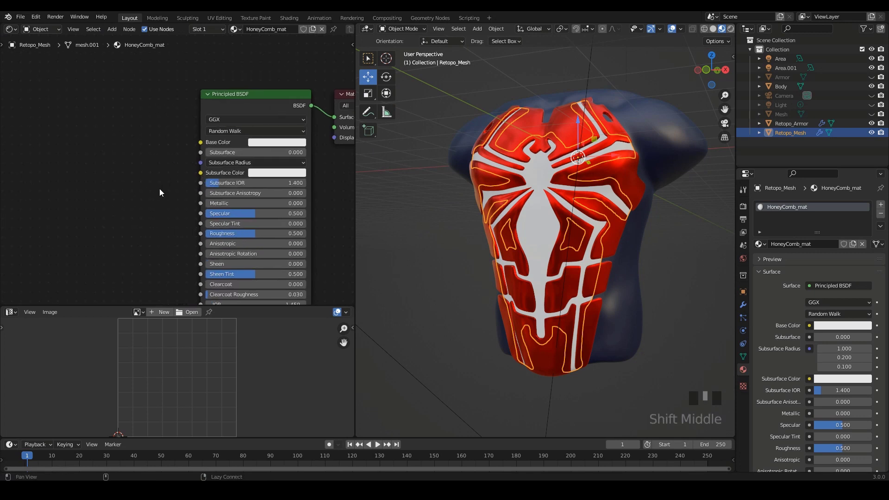
{"action": "scroll", "coordinate": [121, 180], "scroll_direction": "up", "scroll_amount": 2}
{"action": "left_click", "coordinate": [115, 184]}
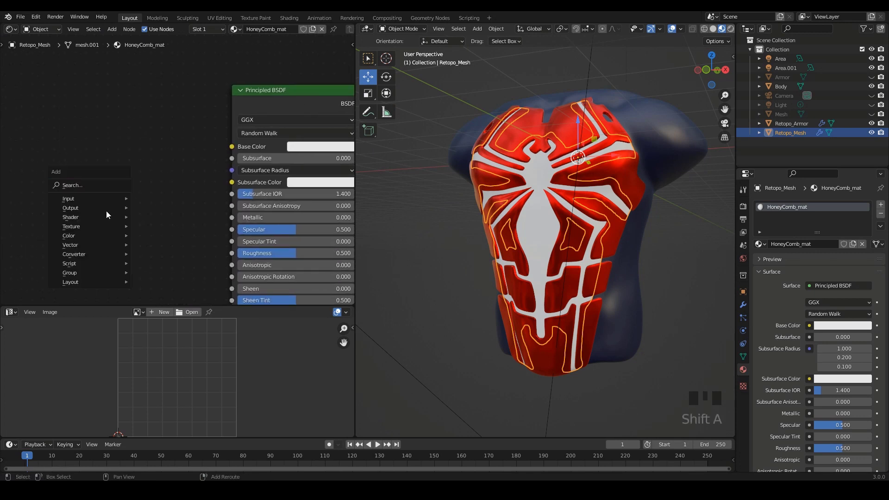
{"action": "left_click", "coordinate": [95, 184]}
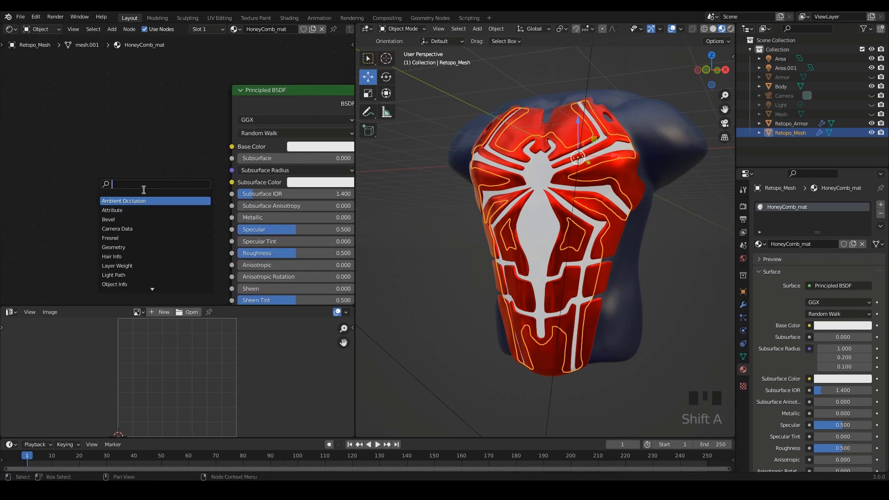
{"action": "type", "text": "image"}
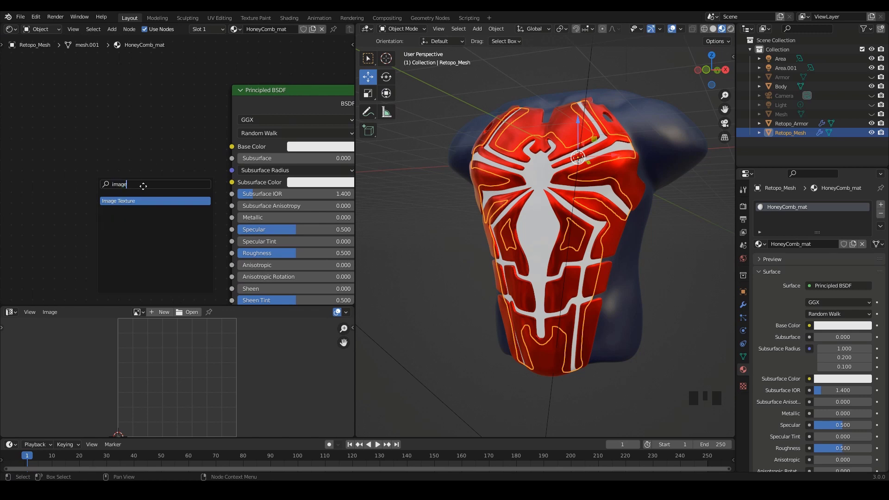
{"action": "key", "text": "Return"}
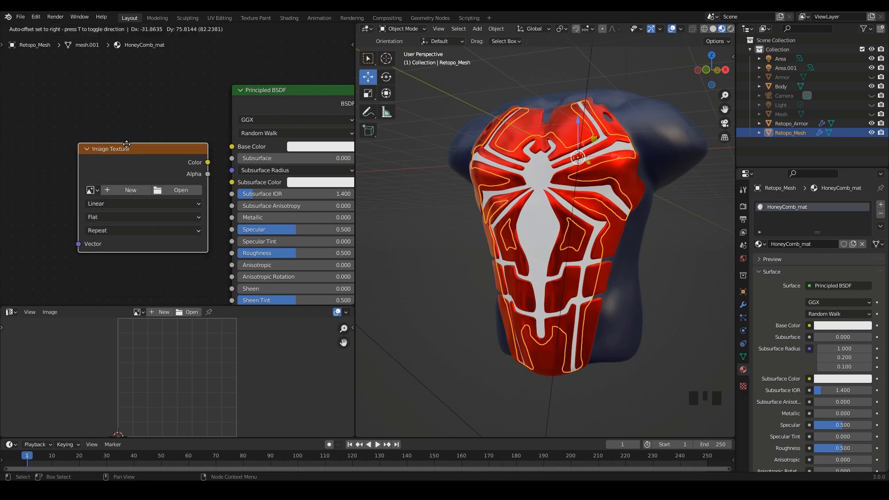
{"action": "left_click", "coordinate": [177, 145]}
Step: Load the seamless honeycomb image from the Texture folder into the Image Texture node and connect its Color to the Base Color
{"action": "left_click", "coordinate": [183, 166]}
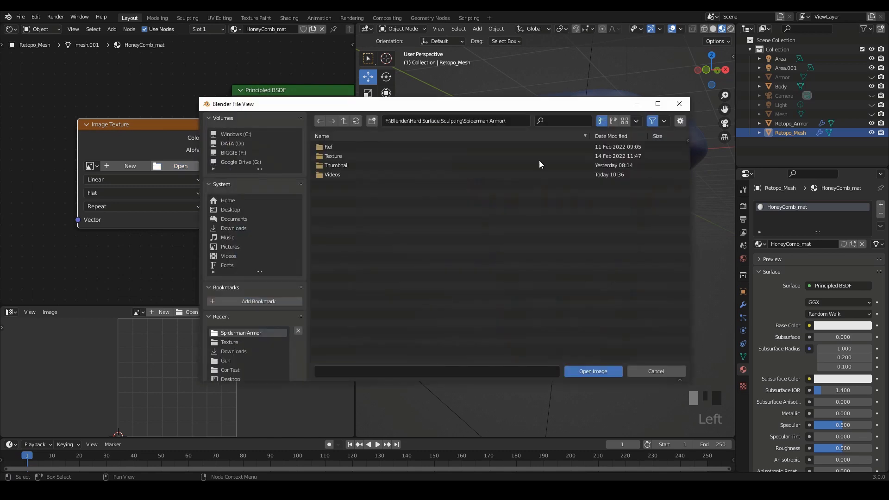
{"action": "left_click", "coordinate": [335, 156]}
{"action": "double_click", "coordinate": [334, 155]}
{"action": "double_click", "coordinate": [342, 147]}
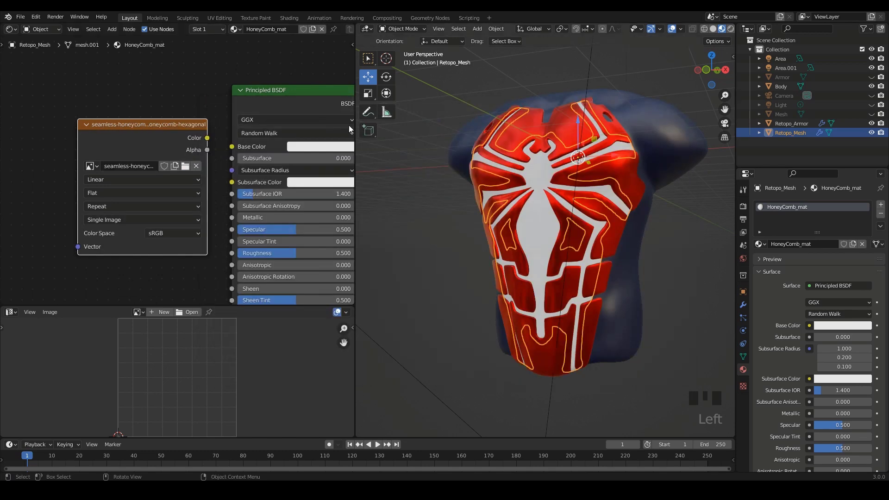
{"action": "left_click_drag", "start_coordinate": [207, 138], "coordinate": [238, 149]}
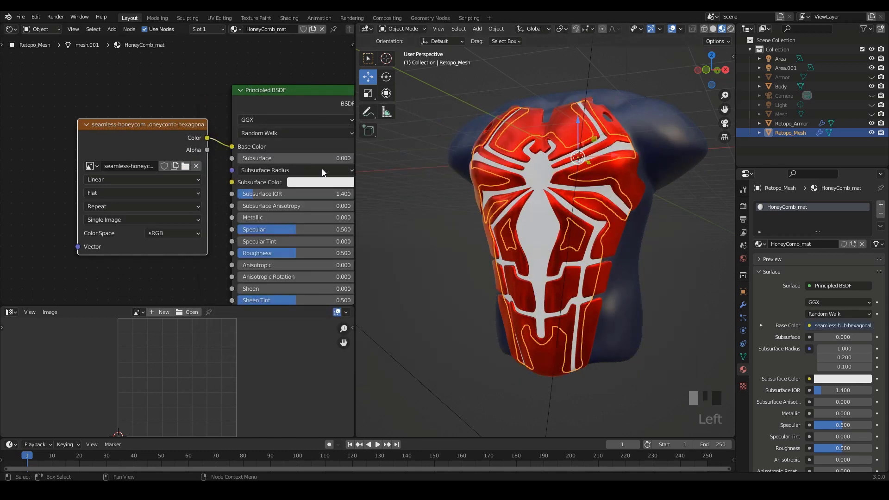
{"action": "middle_click_drag", "start_coordinate": [604, 125], "coordinate": [444, 245]}
Step: Move the honeycomb Image Texture node farther away from the Principled BSDF and keep it selected
{"action": "left_click_drag", "start_coordinate": [137, 122], "coordinate": [142, 96]}
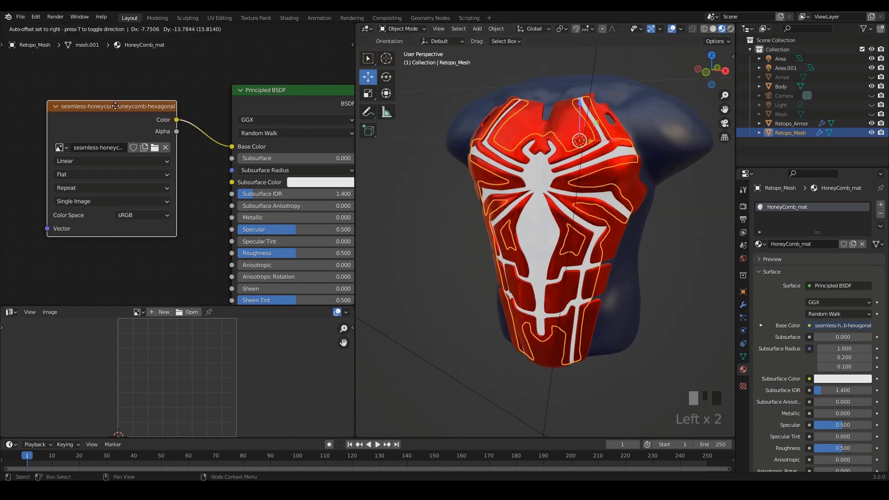
{"action": "scroll", "coordinate": [176, 180], "scroll_direction": "down", "scroll_amount": 3}
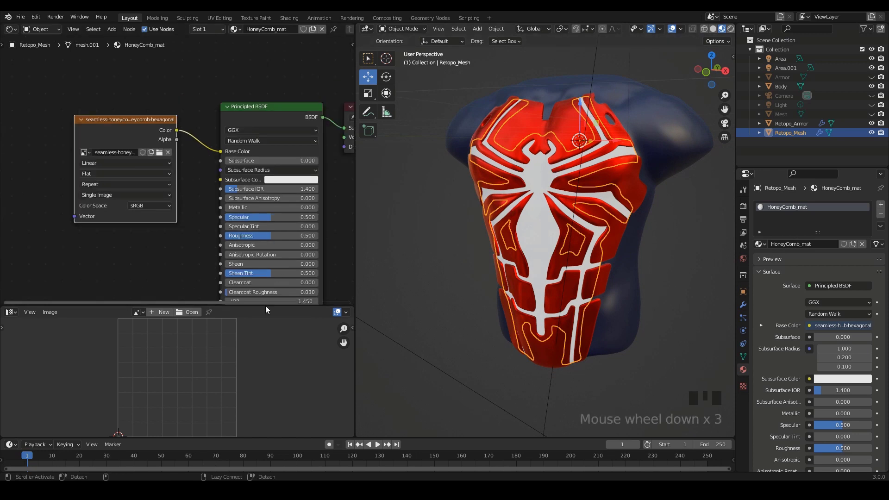
{"action": "middle_click_drag", "start_coordinate": [129, 231], "coordinate": [142, 201], "text": "shift"}
{"action": "middle_click_drag", "start_coordinate": [504, 246], "coordinate": [511, 247]}
{"action": "left_click_drag", "start_coordinate": [143, 94], "coordinate": [132, 94]}
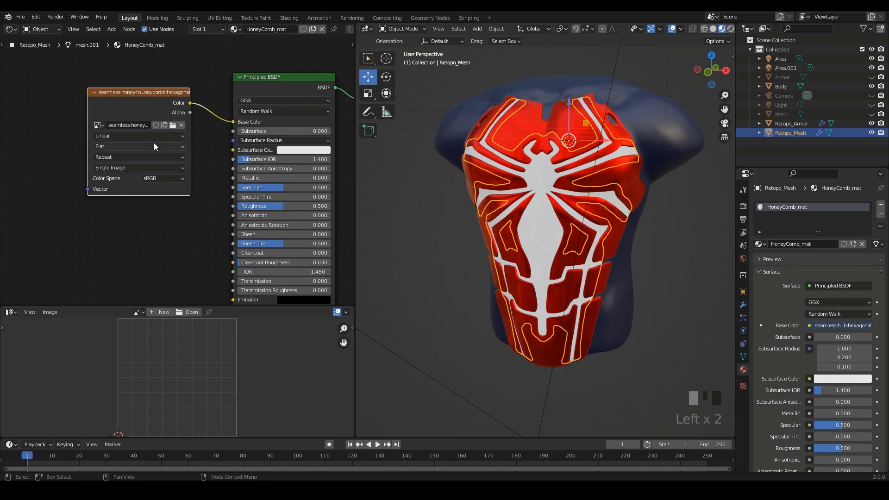
{"action": "scroll", "coordinate": [143, 185], "scroll_direction": "down", "scroll_amount": 2}
{"action": "middle_click_drag", "start_coordinate": [138, 197], "coordinate": [187, 218], "text": "shift"}
{"action": "left_click_drag", "start_coordinate": [175, 124], "coordinate": [170, 101]}
{"action": "scroll", "coordinate": [180, 105], "scroll_direction": "up", "scroll_amount": 1}
{"action": "scroll", "coordinate": [206, 118], "scroll_direction": "up", "scroll_amount": 1}
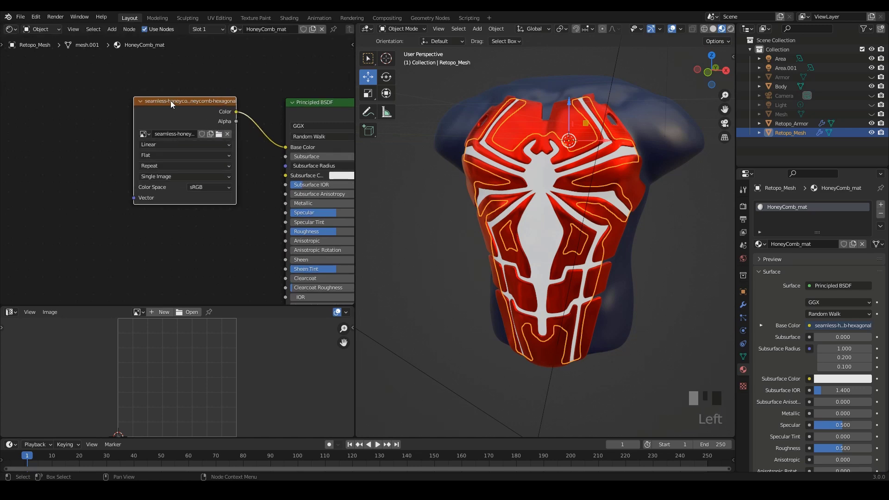
Step: Add connected Mapping and Texture Coordinate nodes to the honeycomb Image Texture node with Node Wrangler
{"action": "key", "text": "ctrl+t"}
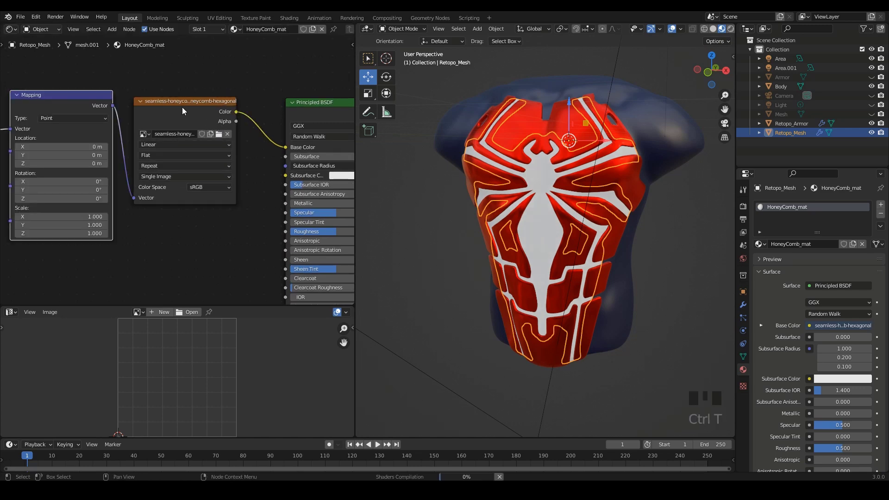
{"action": "middle_click_drag", "start_coordinate": [182, 107], "coordinate": [196, 139], "text": "shift"}
{"action": "scroll", "coordinate": [174, 136], "scroll_direction": "down", "scroll_amount": 2}
{"action": "scroll", "coordinate": [145, 143], "scroll_direction": "up", "scroll_amount": 2}
{"action": "scroll", "coordinate": [171, 140], "scroll_direction": "up", "scroll_amount": 2}
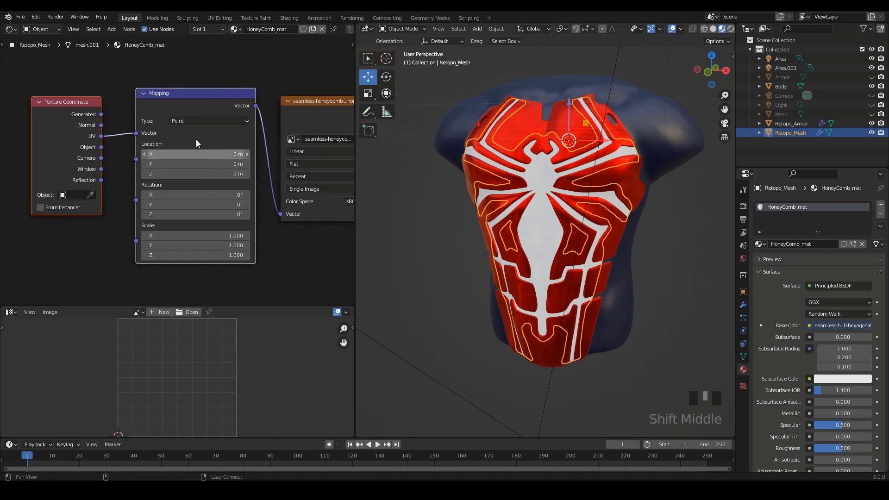
Step: Move the Texture Coordinate and Mapping nodes slightly away from the honeycomb Image Texture node and select the image node again
{"action": "left_click", "coordinate": [40, 18]}
{"action": "left_click", "coordinate": [228, 75]}
{"action": "left_click", "coordinate": [229, 75]}
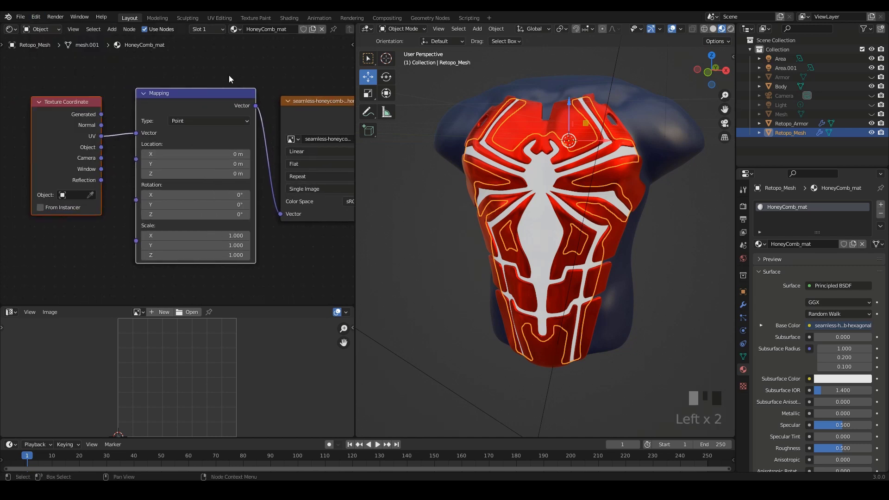
{"action": "left_click", "coordinate": [293, 102]}
{"action": "middle_click_drag", "start_coordinate": [205, 95], "coordinate": [184, 98], "text": "shift"}
{"action": "left_click_drag", "start_coordinate": [44, 82], "coordinate": [141, 137]}
{"action": "left_click_drag", "start_coordinate": [174, 101], "coordinate": [164, 99]}
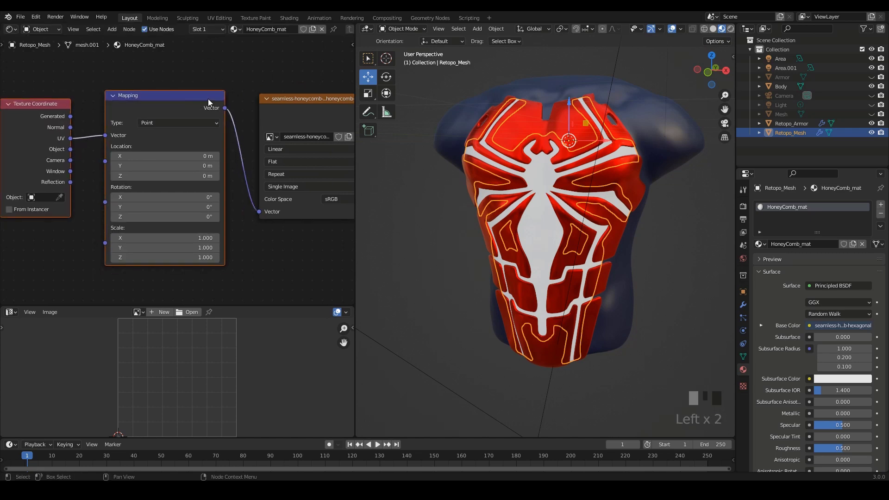
{"action": "left_click", "coordinate": [296, 103]}
Step: Search the add-ons preferences for "node", check that Node Wrangler is enabled, and close the preferences
{"action": "left_click", "coordinate": [37, 17]}
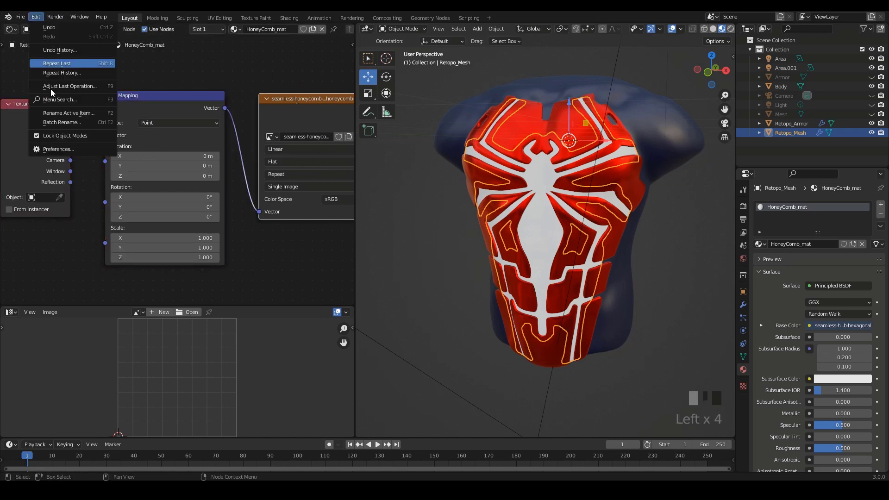
{"action": "left_click", "coordinate": [60, 147]}
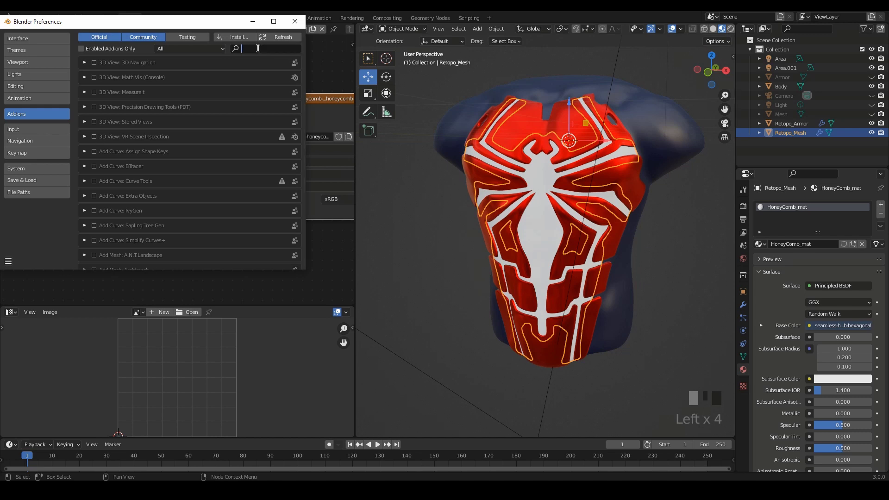
{"action": "type", "text": "node"}
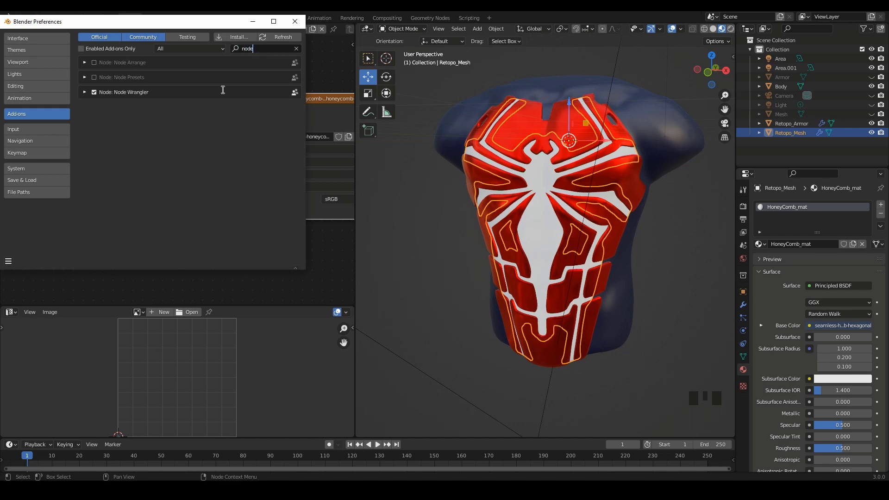
{"action": "left_click", "coordinate": [295, 22]}
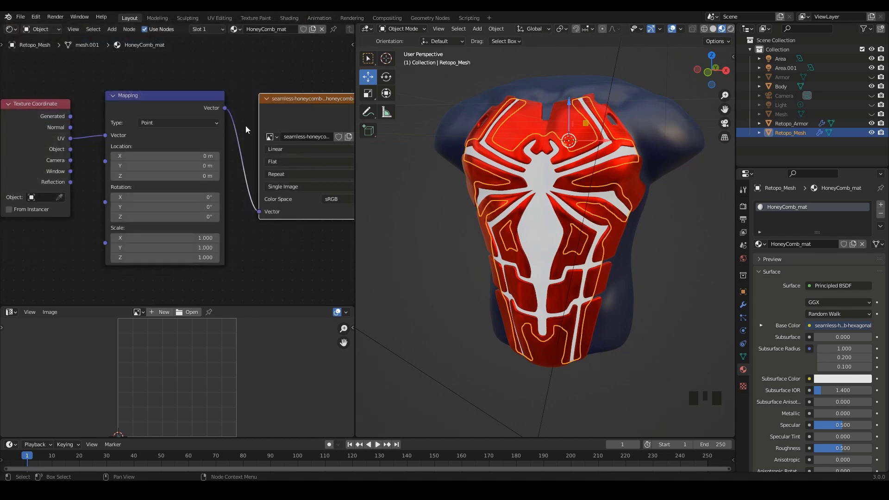
Step: Nudge the Texture Coordinate and Mapping nodes together to tidy their spacing beside the Image Texture node
{"action": "scroll", "coordinate": [79, 90], "scroll_direction": "down", "scroll_amount": 2}
{"action": "left_click_drag", "start_coordinate": [126, 89], "coordinate": [58, 133]}
{"action": "mouse_move", "coordinate": [155, 107]}
{"action": "left_mouse_down"}
{"action": "mouse_move", "coordinate": [149, 101]}
{"action": "mouse_move", "coordinate": [151, 110]}
{"action": "left_mouse_up"}
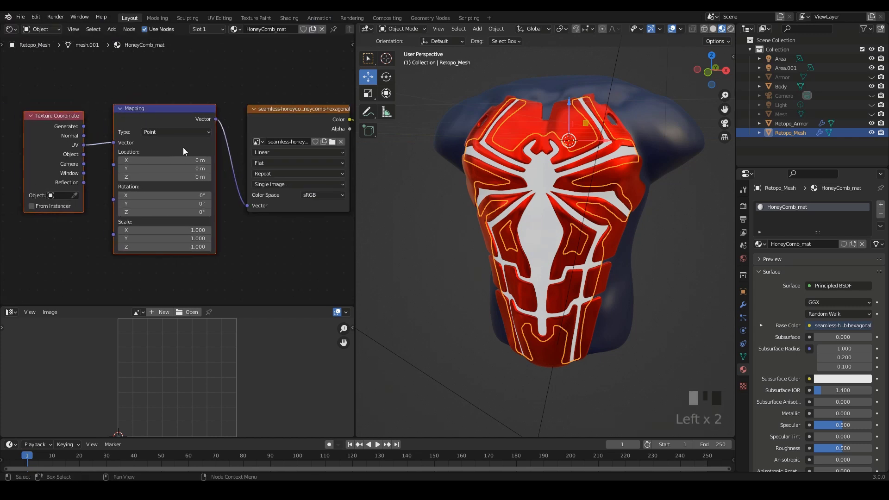
{"action": "scroll", "coordinate": [194, 160], "scroll_direction": "down", "scroll_amount": 2}
{"action": "middle_click_drag", "start_coordinate": [254, 216], "coordinate": [198, 201], "text": "shift"}
{"action": "left_click", "coordinate": [250, 216]}
{"action": "scroll", "coordinate": [242, 221], "scroll_direction": "up", "scroll_amount": 1}
Step: Reselect Retopo_Mesh after picking the body, and inspect its geometry in Edit Mode before returning to Object Mode
{"action": "left_click", "coordinate": [538, 215]}
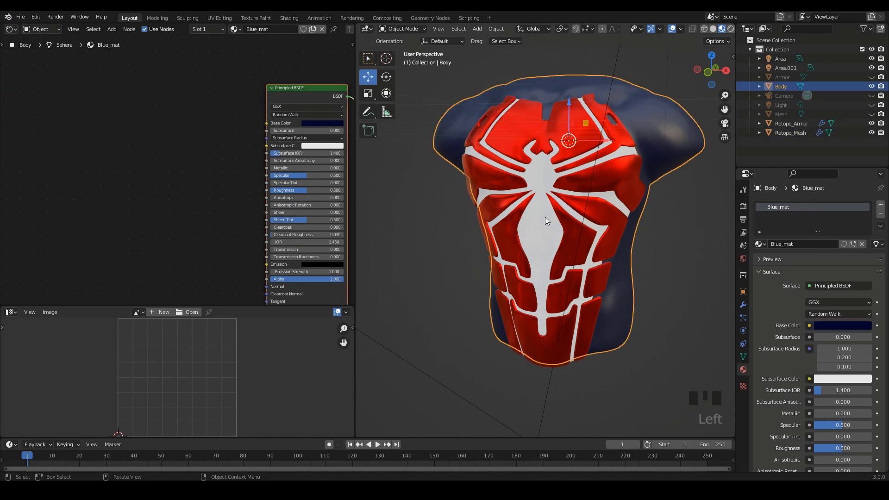
{"action": "left_click", "coordinate": [545, 217]}
{"action": "key", "text": "Escape"}
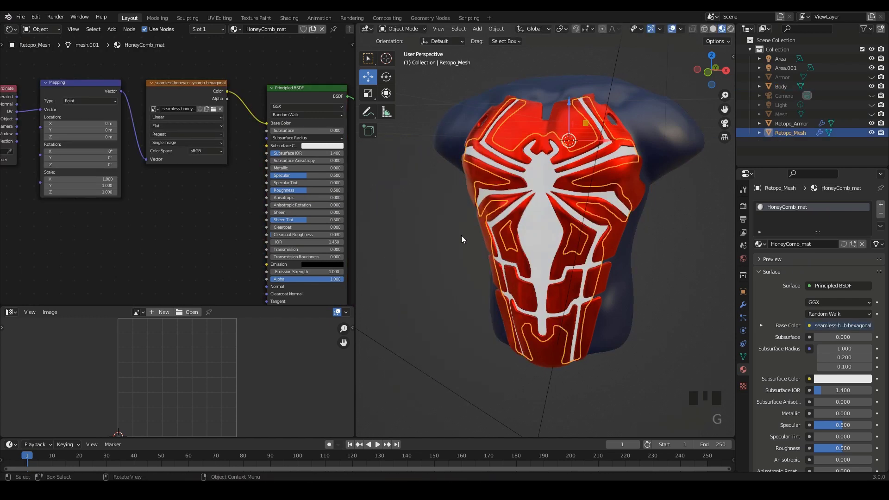
{"action": "scroll", "coordinate": [588, 218], "scroll_direction": "up", "scroll_amount": 2}
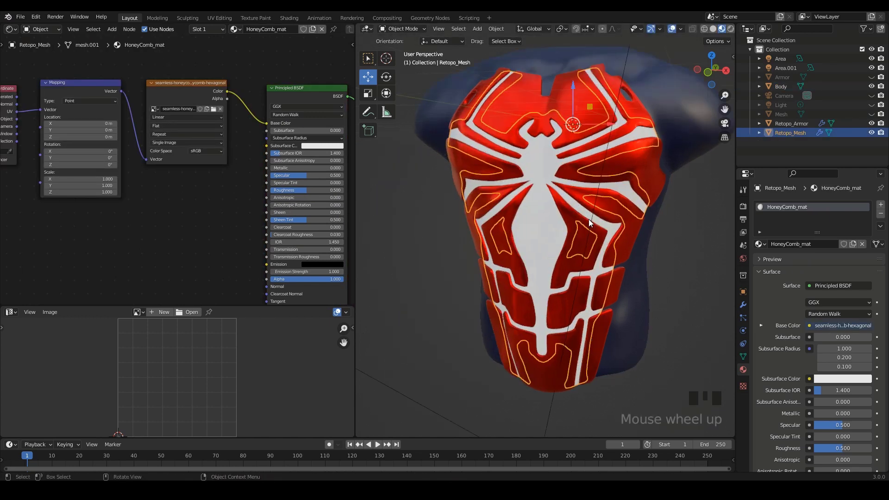
{"action": "middle_click_drag", "start_coordinate": [664, 246], "coordinate": [669, 247]}
{"action": "key", "text": "Tab"}
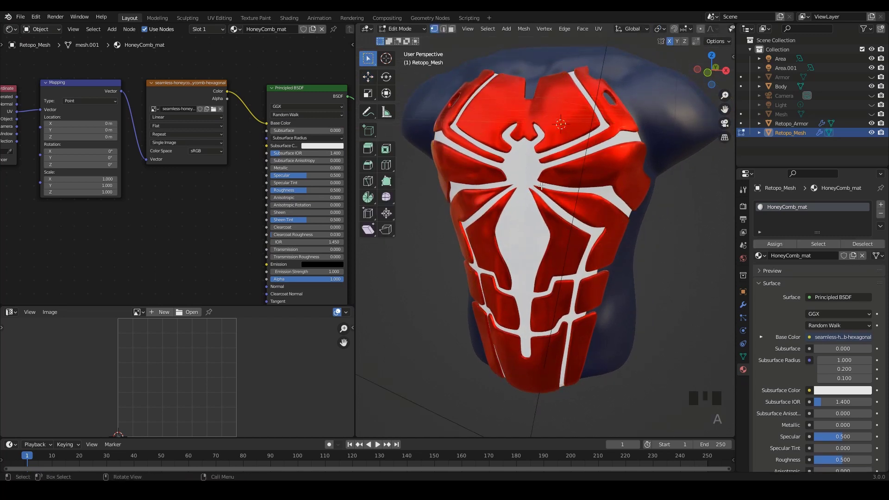
{"action": "scroll", "coordinate": [541, 186], "scroll_direction": "up", "scroll_amount": 2}
{"action": "middle_click_drag", "start_coordinate": [542, 186], "coordinate": [528, 187]}
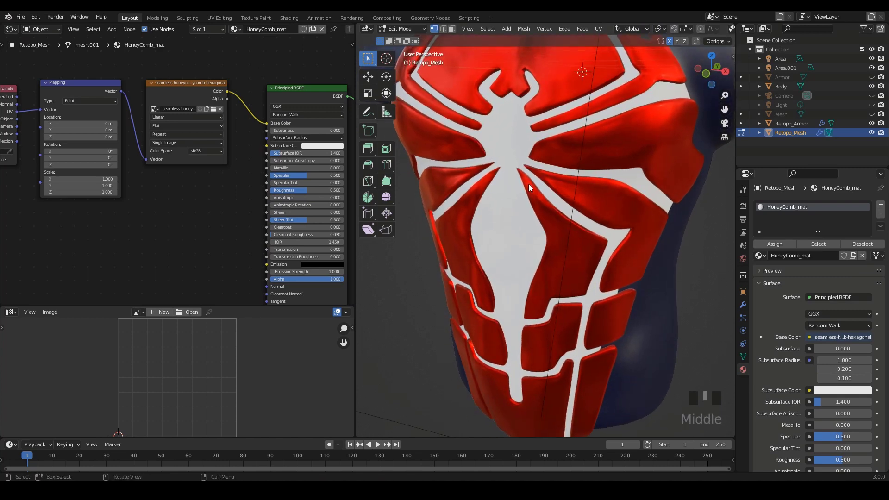
{"action": "key", "text": "Tab"}
Step: Apply the Solidify modifier on Retopo_Mesh
{"action": "left_click", "coordinate": [743, 305]}
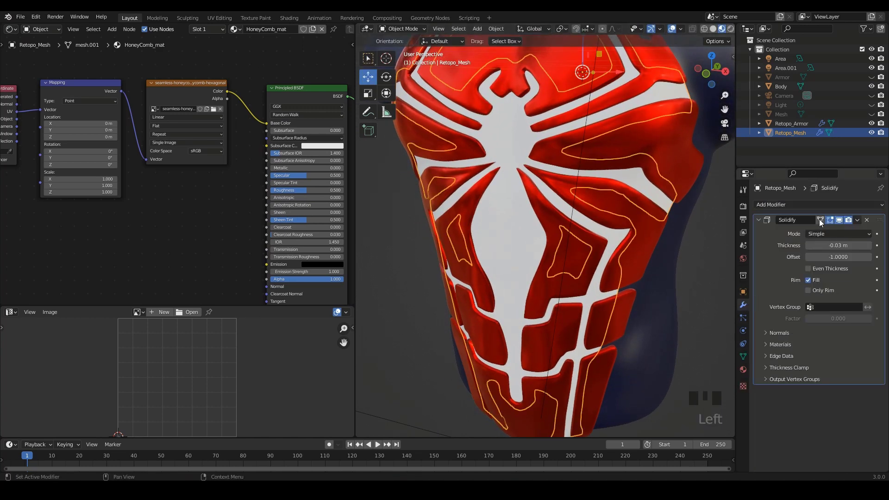
{"action": "middle_click_drag", "start_coordinate": [595, 229], "coordinate": [480, 232]}
{"action": "left_click", "coordinate": [857, 220]}
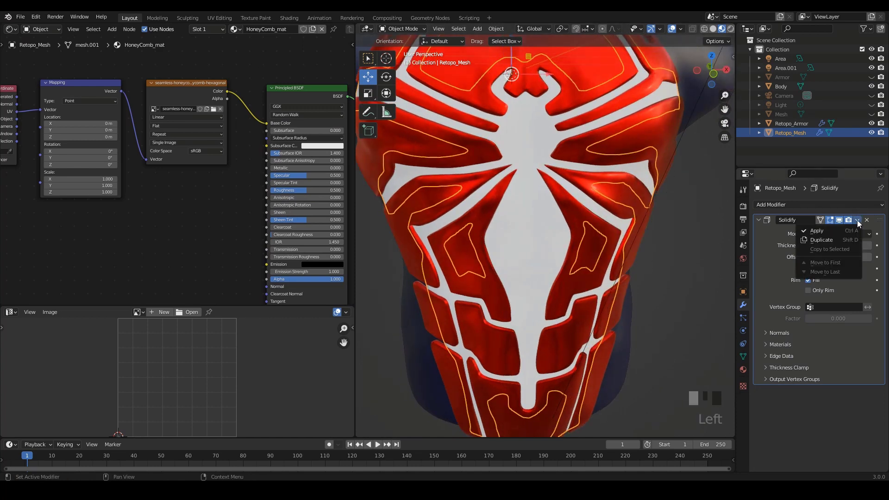
{"action": "left_click", "coordinate": [822, 231]}
{"action": "scroll", "coordinate": [628, 225], "scroll_direction": "down", "scroll_amount": 2}
{"action": "middle_click_drag", "start_coordinate": [625, 221], "coordinate": [616, 221]}
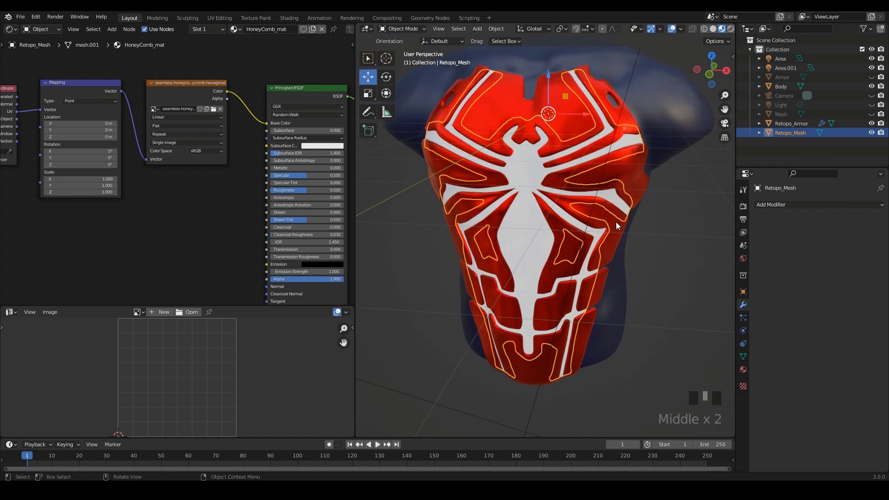
Step: Unwrap all faces of Retopo_Mesh with Cube Projection, using face selection in Edit Mode, and return to Object Mode
{"action": "key", "text": "Tab"}
{"action": "scroll", "coordinate": [598, 221], "scroll_direction": "up", "scroll_amount": 1}
{"action": "left_click", "coordinate": [676, 243]}
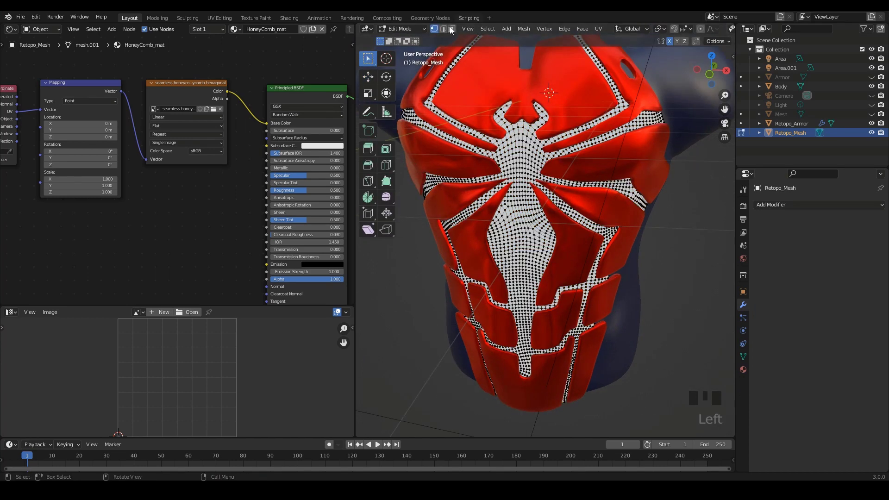
{"action": "left_click", "coordinate": [451, 29]}
{"action": "key", "text": "a"}
{"action": "middle_click_drag", "start_coordinate": [552, 202], "coordinate": [538, 233]}
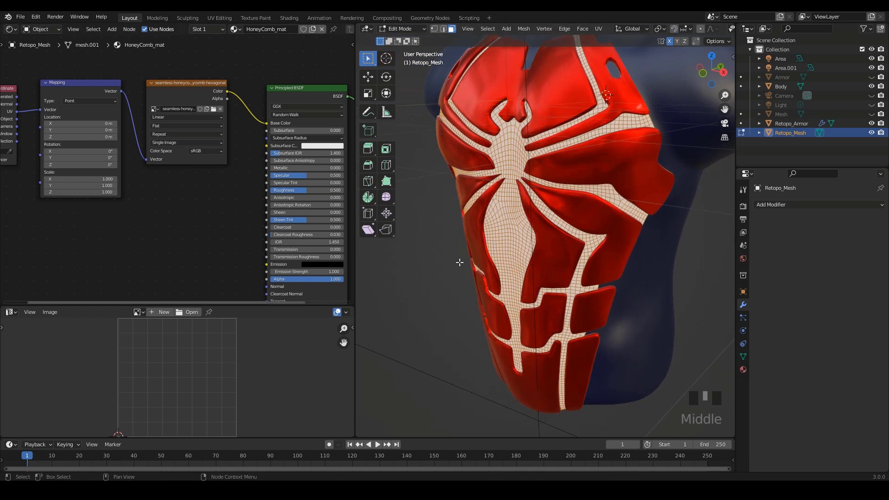
{"action": "right_click", "coordinate": [512, 224]}
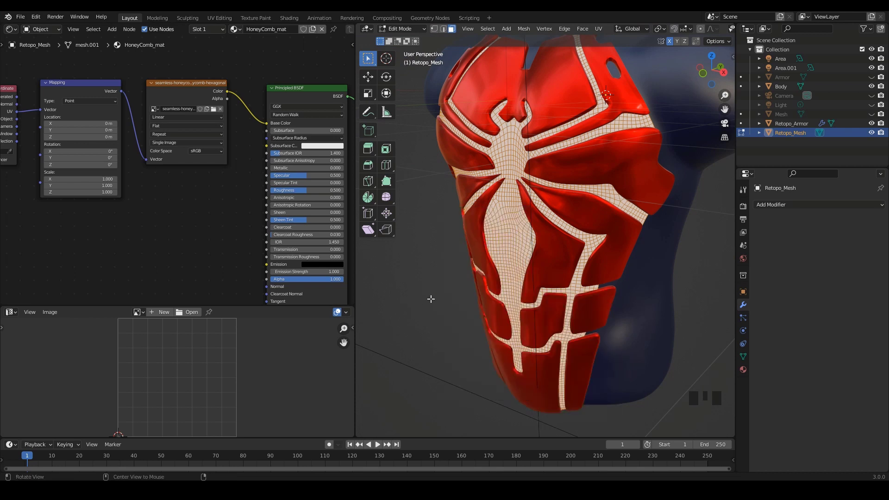
{"action": "key", "text": "u"}
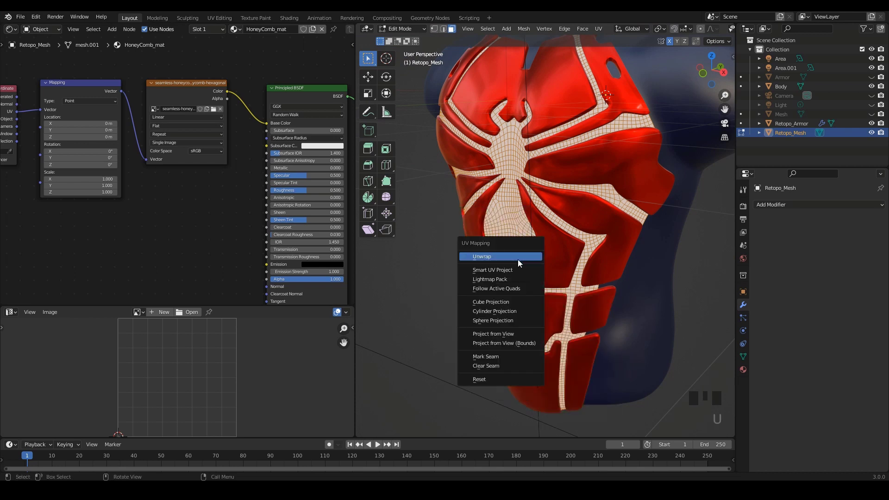
{"action": "left_click", "coordinate": [490, 300]}
{"action": "middle_click_drag", "start_coordinate": [527, 305], "coordinate": [516, 313]}
{"action": "scroll", "coordinate": [209, 373], "scroll_direction": "down", "scroll_amount": 3}
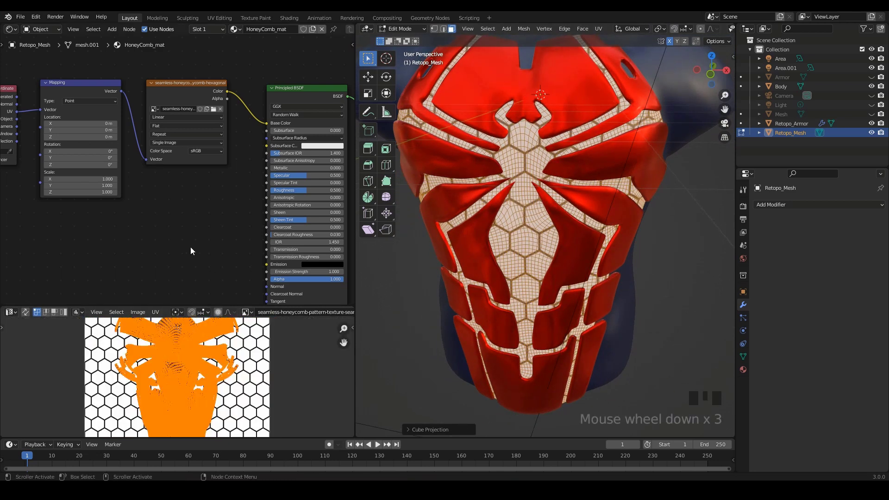
{"action": "scroll", "coordinate": [190, 246], "scroll_direction": "down", "scroll_amount": 2}
{"action": "middle_click_drag", "start_coordinate": [221, 379], "coordinate": [245, 367]}
{"action": "scroll", "coordinate": [245, 367], "scroll_direction": "up", "scroll_amount": 2}
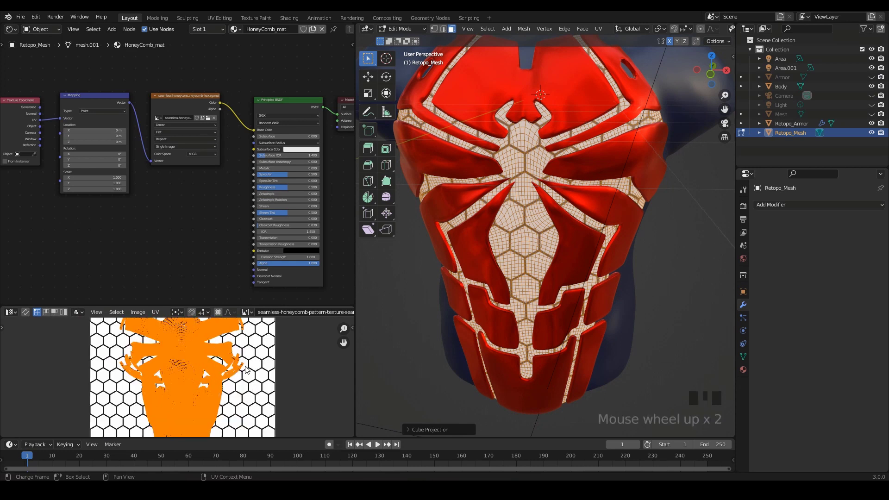
{"action": "middle_click_drag", "start_coordinate": [667, 288], "coordinate": [665, 289]}
{"action": "key", "text": "Tab"}
Step: Set the Mapping node's X, Y and Z scale to 10 for the honeycomb texture
{"action": "middle_click_drag", "start_coordinate": [167, 199], "coordinate": [227, 214], "text": "shift"}
{"action": "scroll", "coordinate": [259, 223], "scroll_direction": "up", "scroll_amount": 5}
{"action": "scroll", "coordinate": [226, 214], "scroll_direction": "up", "scroll_amount": 2}
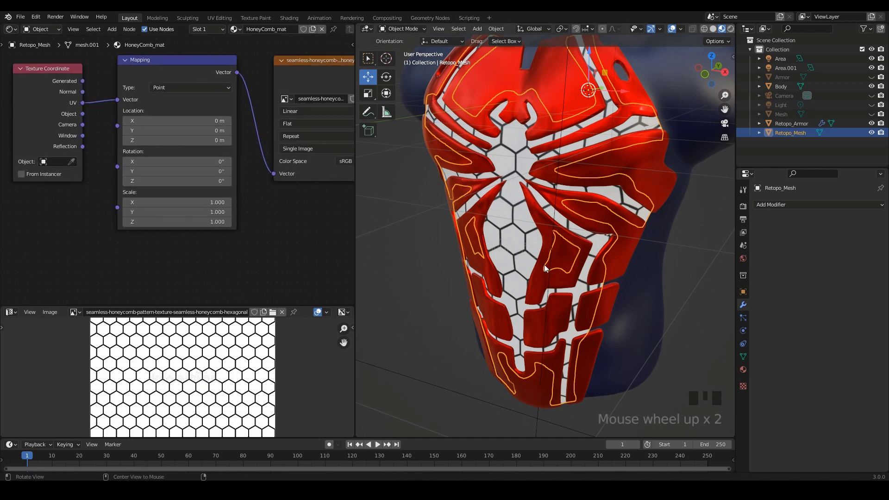
{"action": "middle_click_drag", "start_coordinate": [539, 264], "coordinate": [529, 256]}
{"action": "left_click_drag", "start_coordinate": [224, 203], "coordinate": [219, 222]}
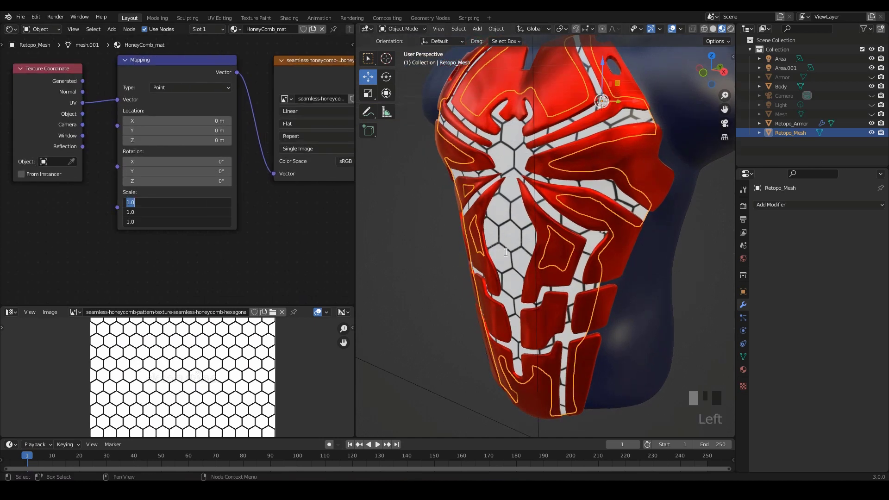
{"action": "left_click", "coordinate": [495, 273]}
{"action": "scroll", "coordinate": [502, 280], "scroll_direction": "down", "scroll_amount": 2}
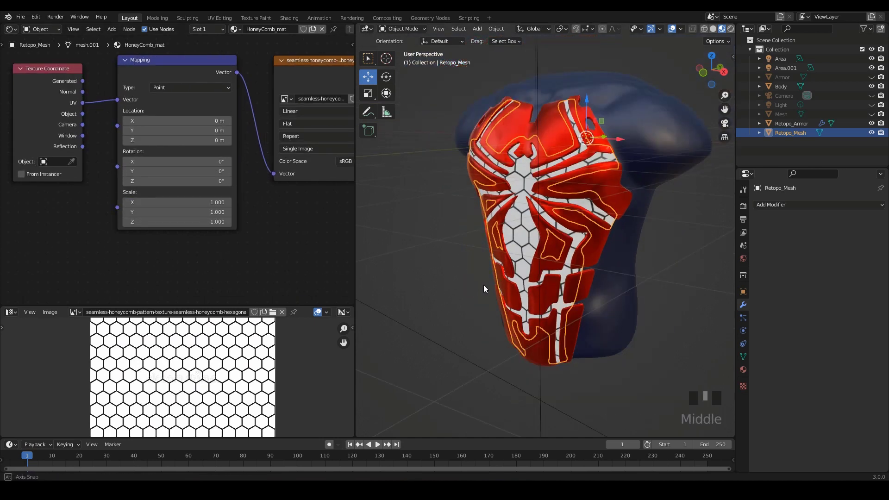
{"action": "middle_click_drag", "start_coordinate": [484, 284], "coordinate": [385, 267]}
{"action": "left_click_drag", "start_coordinate": [216, 203], "coordinate": [216, 221]}
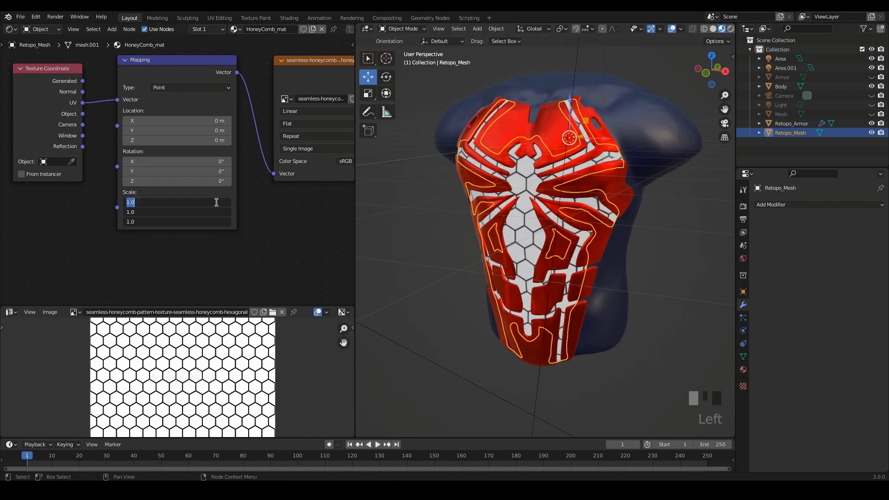
{"action": "type", "text": "10"}
{"action": "key", "text": "Return"}
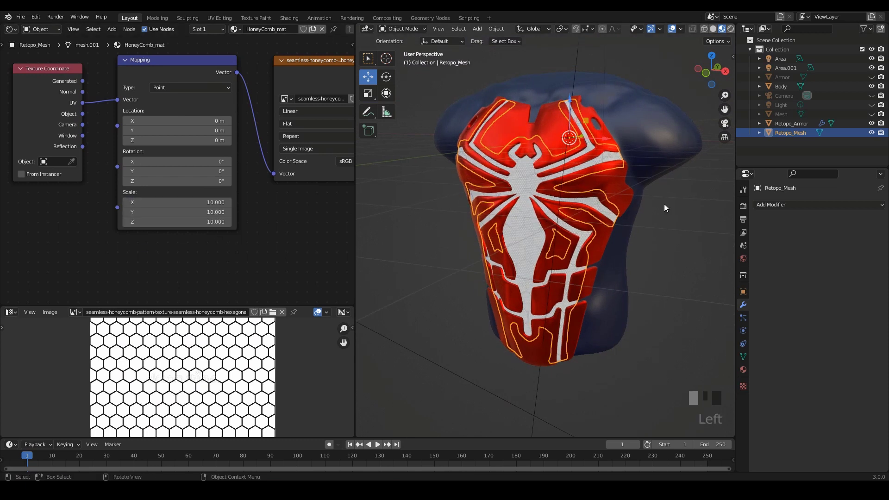
Step: Set the Mapping node's X, Y and Z scale to 6 and check the honeycomb pattern on the torso
{"action": "left_click_drag", "start_coordinate": [217, 202], "coordinate": [215, 222]}
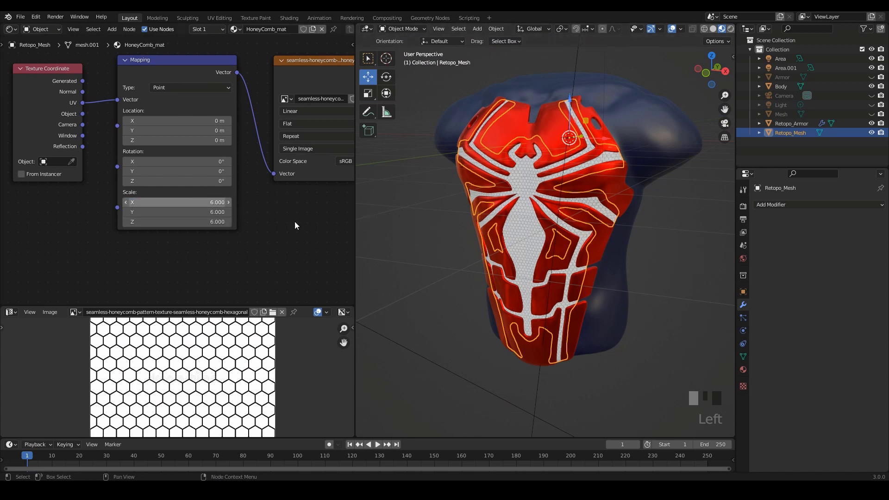
{"action": "key", "text": "Return"}
{"action": "middle_click_drag", "start_coordinate": [287, 247], "coordinate": [280, 249], "text": "shift"}
{"action": "scroll", "coordinate": [277, 251], "scroll_direction": "up", "scroll_amount": 1}
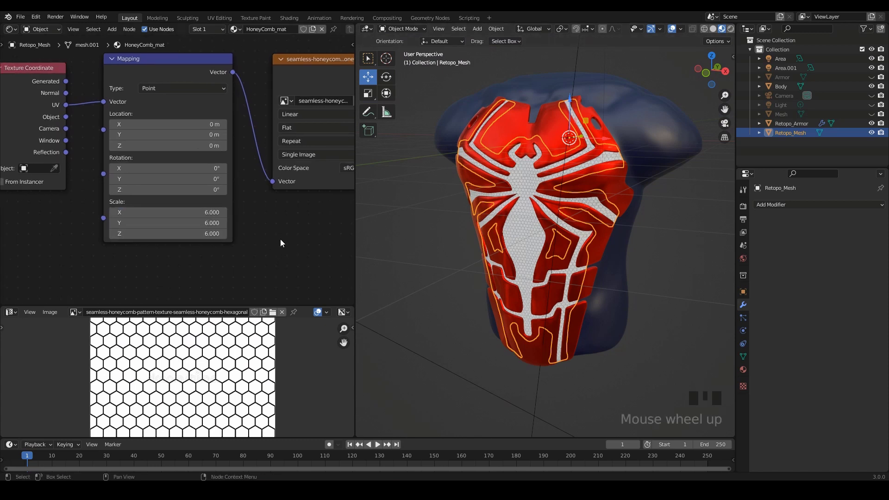
{"action": "scroll", "coordinate": [281, 240], "scroll_direction": "down", "scroll_amount": 6}
{"action": "scroll", "coordinate": [521, 235], "scroll_direction": "up", "scroll_amount": 1}
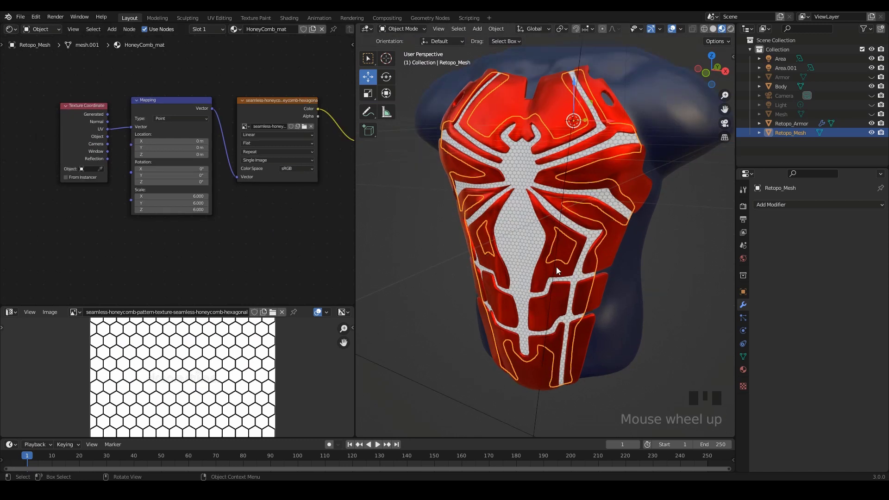
{"action": "middle_click_drag", "start_coordinate": [676, 276], "coordinate": [667, 285]}
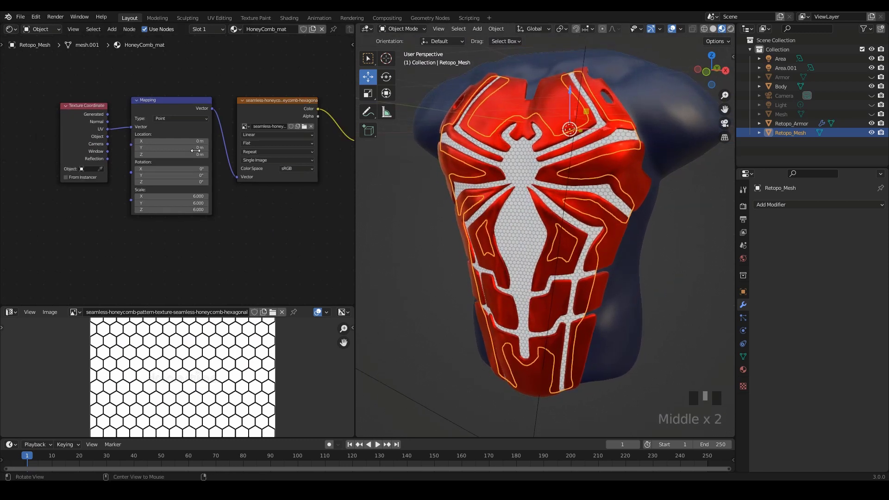
Step: Disconnect the honeycomb image from Base Color and move the three texture nodes lower and farther from the Principled BSDF
{"action": "scroll", "coordinate": [271, 211], "scroll_direction": "down", "scroll_amount": 2}
{"action": "middle_click_drag", "start_coordinate": [272, 210], "coordinate": [221, 178], "text": "shift"}
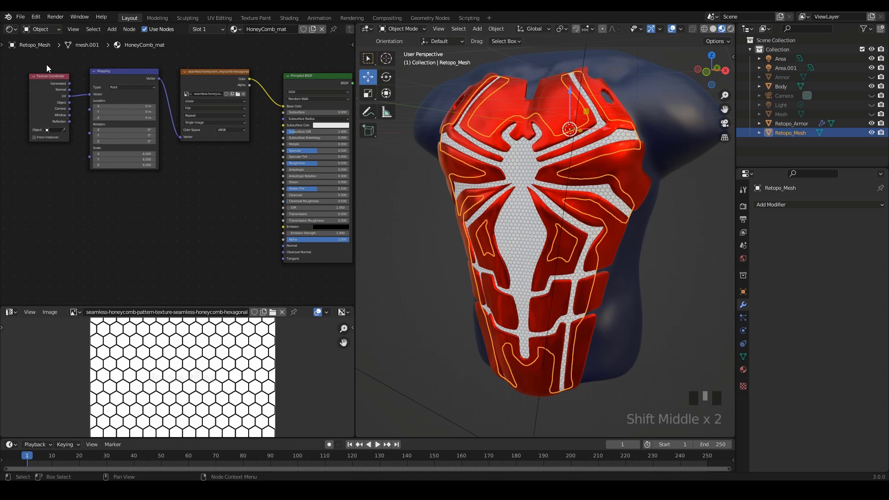
{"action": "left_click_drag", "start_coordinate": [46, 65], "coordinate": [215, 146]}
{"action": "left_click_drag", "start_coordinate": [225, 71], "coordinate": [217, 152]}
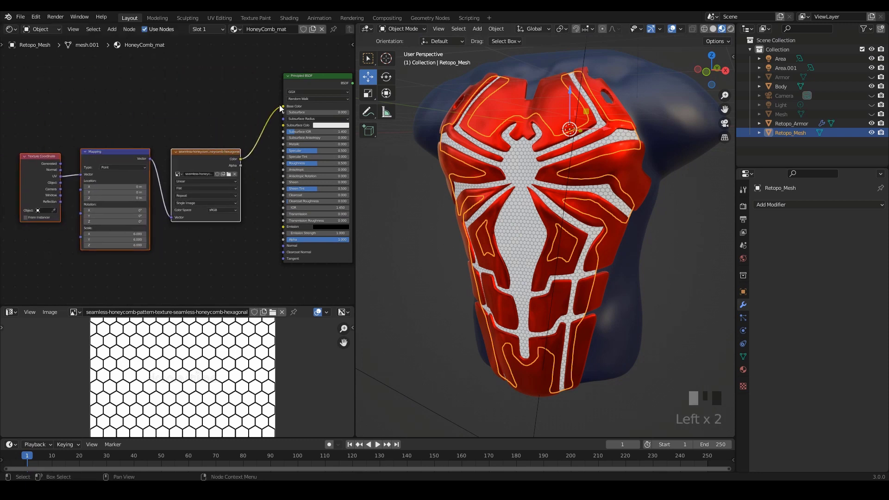
{"action": "left_click", "coordinate": [282, 105]}
{"action": "middle_click_drag", "start_coordinate": [99, 174], "coordinate": [108, 138], "text": "shift"}
{"action": "left_click_drag", "start_coordinate": [61, 97], "coordinate": [219, 167]}
{"action": "left_click_drag", "start_coordinate": [209, 117], "coordinate": [165, 169]}
{"action": "scroll", "coordinate": [185, 176], "scroll_direction": "up", "scroll_amount": 1}
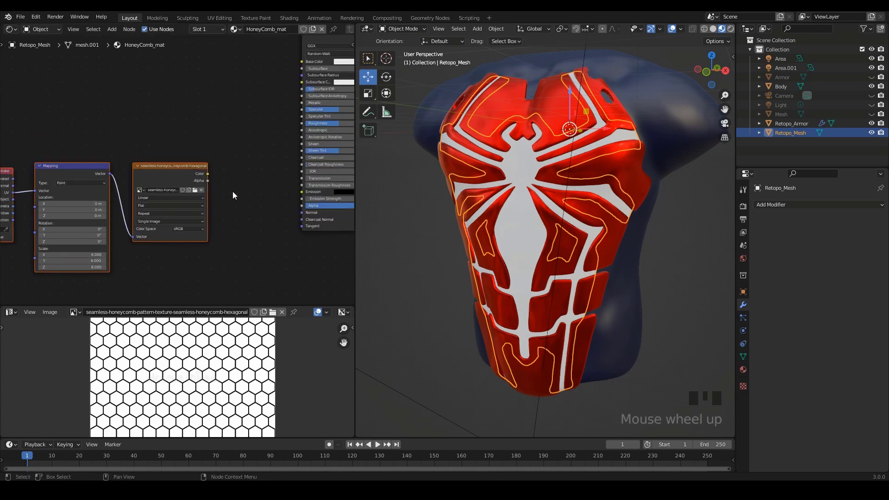
Step: Add a Bump node and place it between the honeycomb image texture and the Principled BSDF
{"action": "middle_click_drag", "start_coordinate": [232, 190], "coordinate": [227, 167], "text": "shift"}
{"action": "scroll", "coordinate": [254, 188], "scroll_direction": "up", "scroll_amount": 5}
{"action": "scroll", "coordinate": [223, 185], "scroll_direction": "down", "scroll_amount": 3}
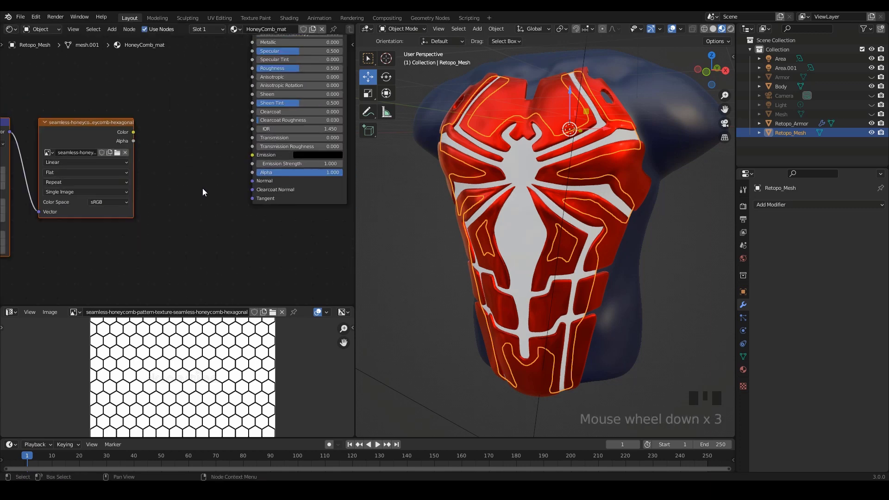
{"action": "scroll", "coordinate": [202, 188], "scroll_direction": "down", "scroll_amount": 2}
{"action": "left_click", "coordinate": [182, 191]}
{"action": "key", "text": "shift+a"}
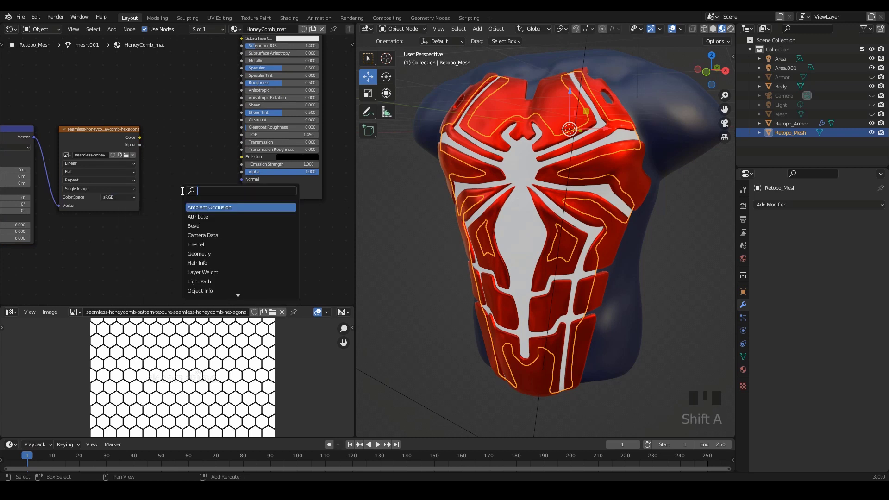
{"action": "type", "text": "BUMP"}
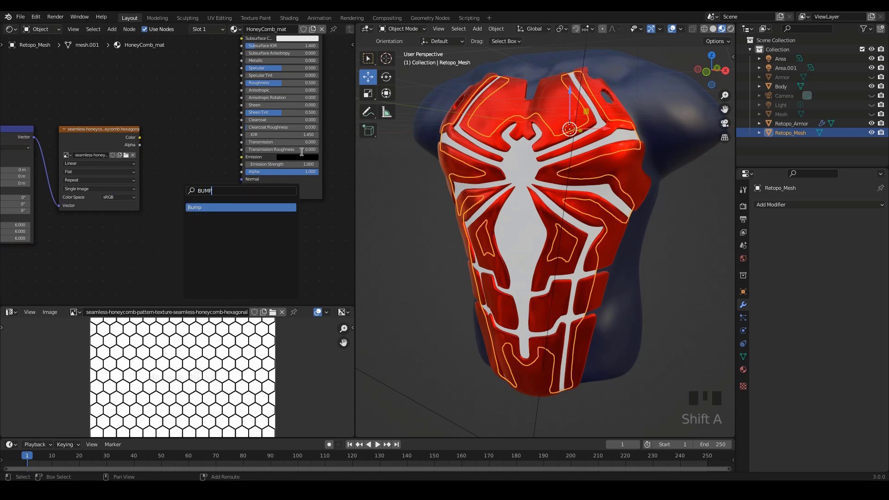
{"action": "key", "text": "Return"}
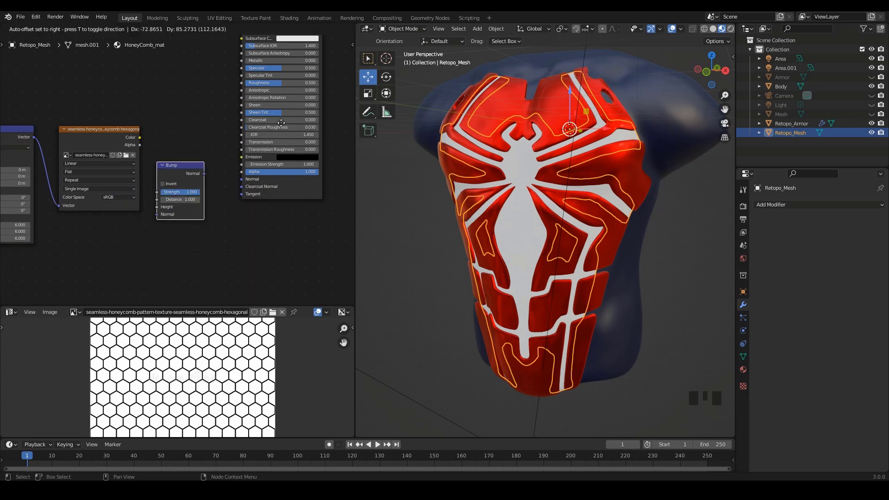
{"action": "scroll", "coordinate": [184, 182], "scroll_direction": "up", "scroll_amount": 2}
{"action": "left_click", "coordinate": [191, 152]}
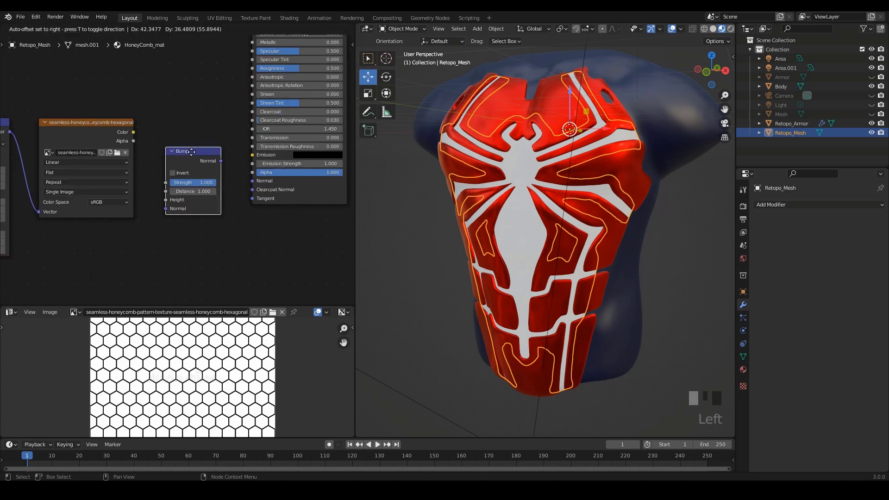
Step: Connect the honeycomb image's Color to the Bump node's Height and the Bump Normal to the Principled BSDF's Normal
{"action": "scroll", "coordinate": [198, 165], "scroll_direction": "up", "scroll_amount": 1}
{"action": "left_click", "coordinate": [107, 122]}
{"action": "scroll", "coordinate": [121, 127], "scroll_direction": "up", "scroll_amount": 2}
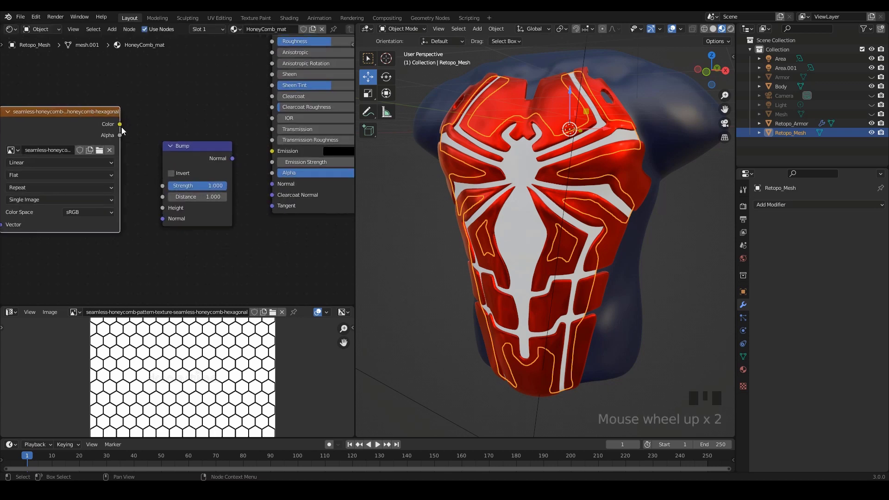
{"action": "left_click_drag", "start_coordinate": [120, 124], "coordinate": [162, 207]}
{"action": "left_click_drag", "start_coordinate": [233, 159], "coordinate": [277, 186]}
{"action": "middle_click_drag", "start_coordinate": [648, 268], "coordinate": [554, 213]}
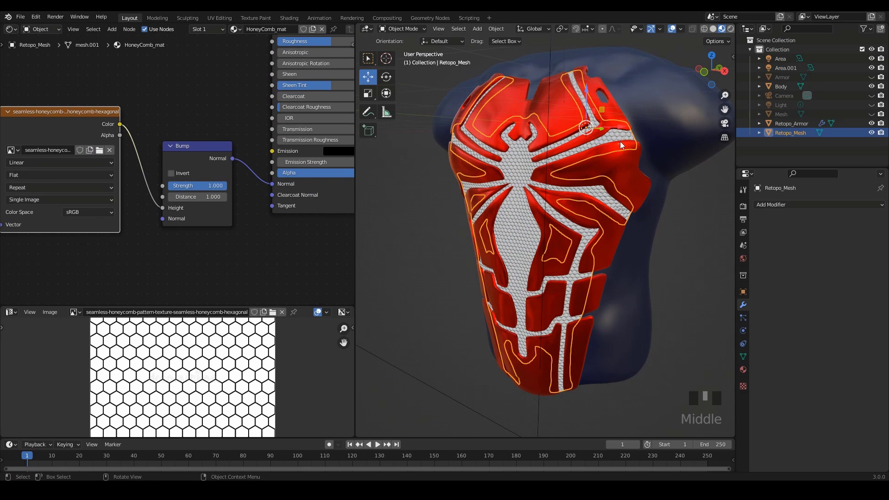
{"action": "middle_click_drag", "start_coordinate": [638, 171], "coordinate": [682, 242], "text": "shift"}
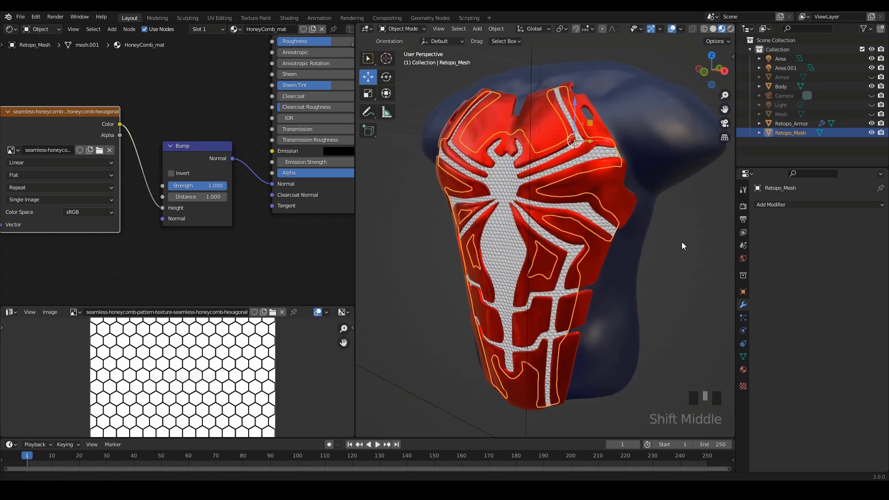
Step: Activate the Select Box tool and show the torso in Rendered viewport shading
{"action": "left_click", "coordinate": [369, 59]}
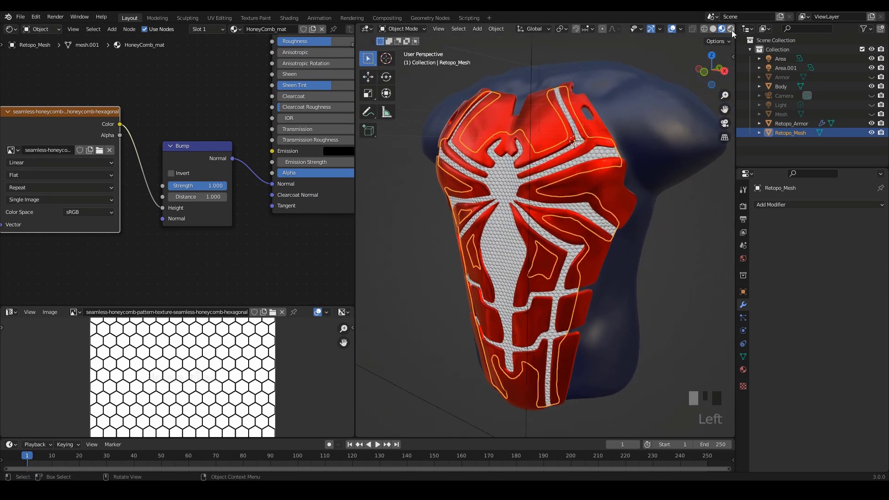
{"action": "left_click", "coordinate": [730, 29]}
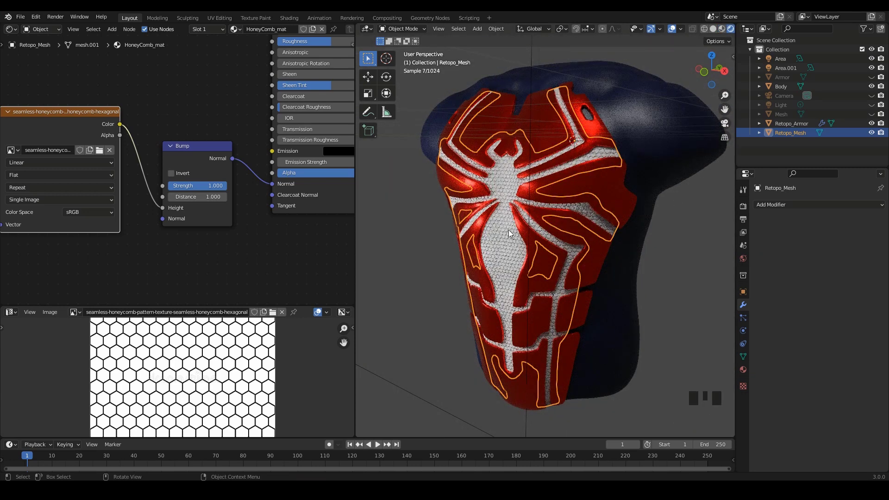
{"action": "middle_click_drag", "start_coordinate": [446, 292], "coordinate": [464, 290]}
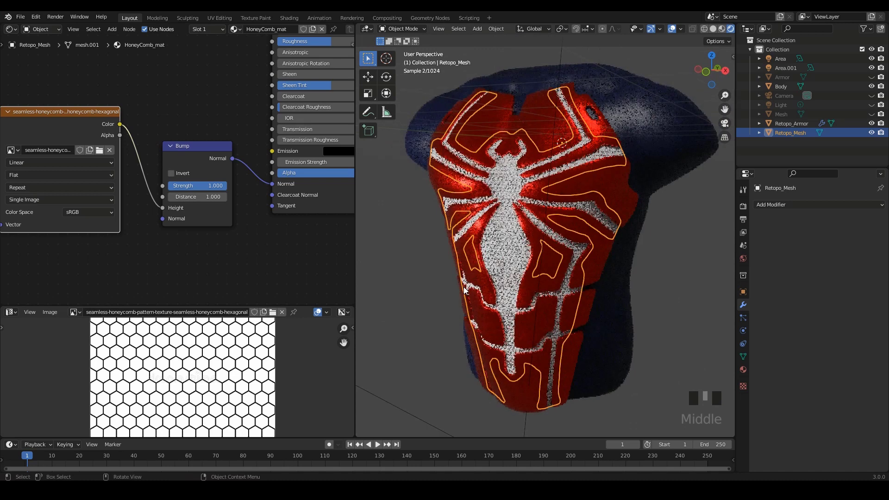
Step: Compare the honeycomb relief by setting the Bump strength to 0 and restoring it to 1
{"action": "left_click", "coordinate": [215, 186]}
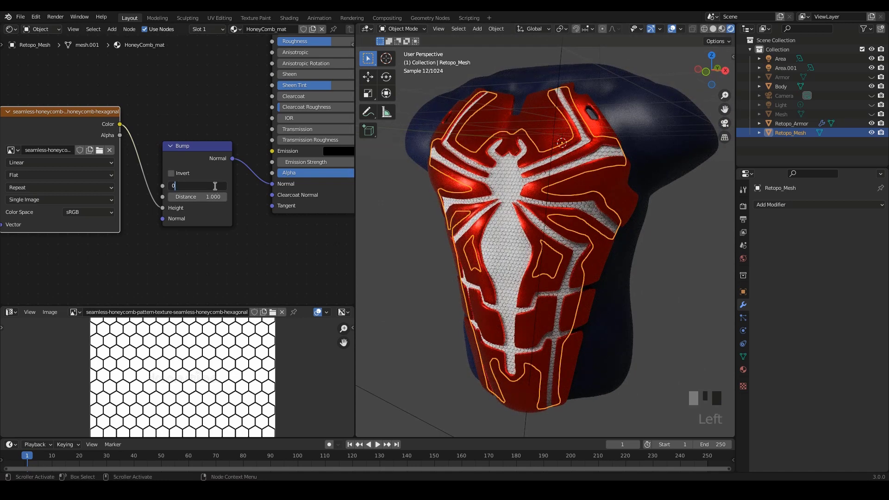
{"action": "type", "text": "0"}
{"action": "key", "text": "Return"}
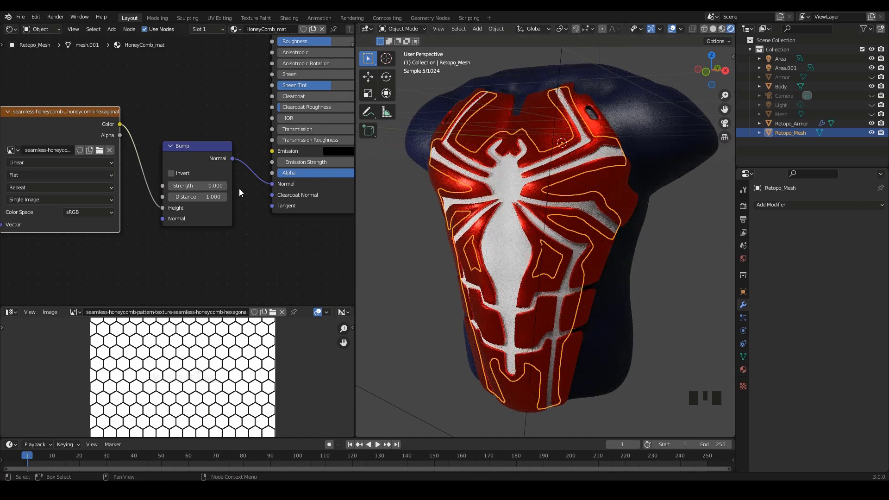
{"action": "left_click", "coordinate": [218, 186]}
{"action": "type", "text": "1"}
{"action": "key", "text": "Return"}
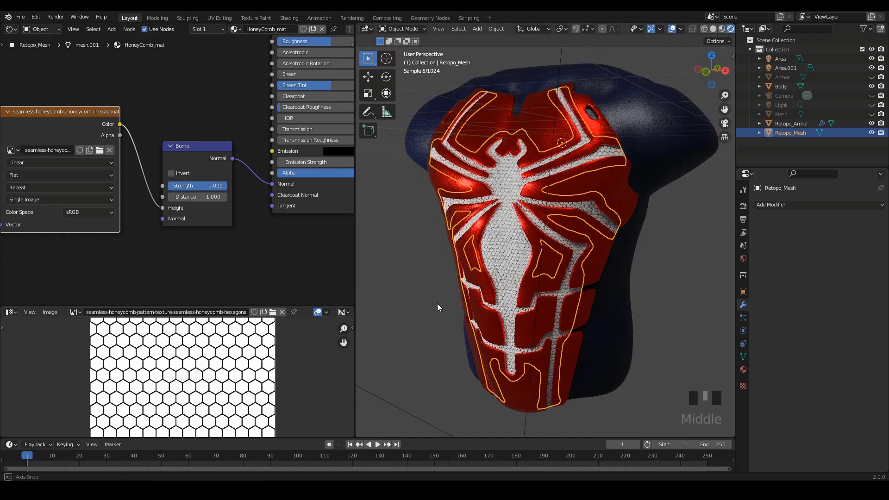
{"action": "middle_click_drag", "start_coordinate": [437, 304], "coordinate": [610, 267]}
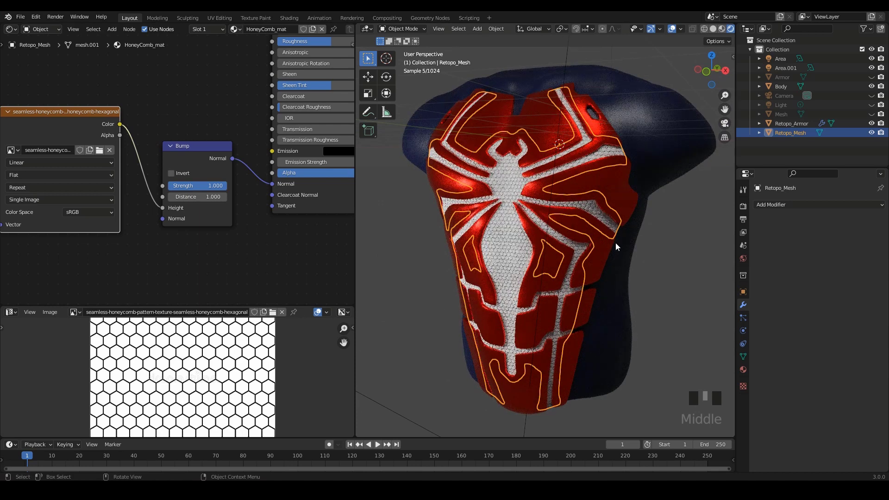
Step: Select Retopo_Mesh and darken HoneyComb_mat's Base Color to dark grey, with an HSV value of about 0.024
{"action": "left_click", "coordinate": [507, 251]}
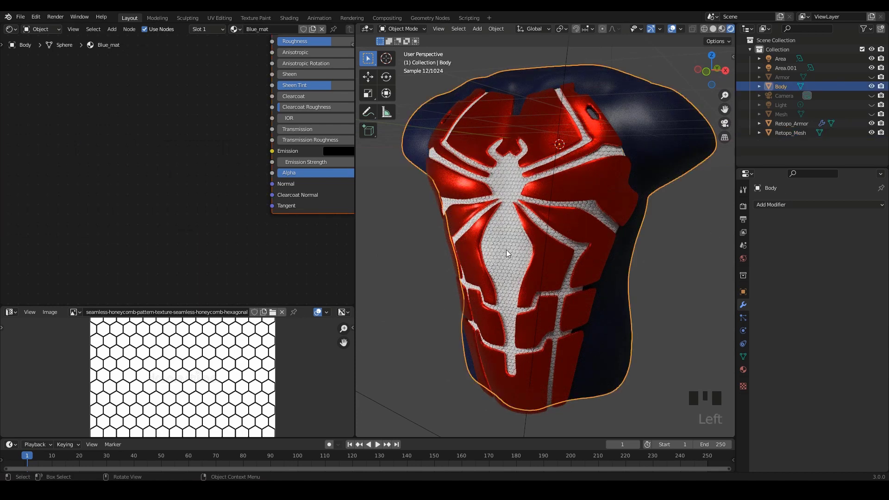
{"action": "left_click", "coordinate": [508, 245]}
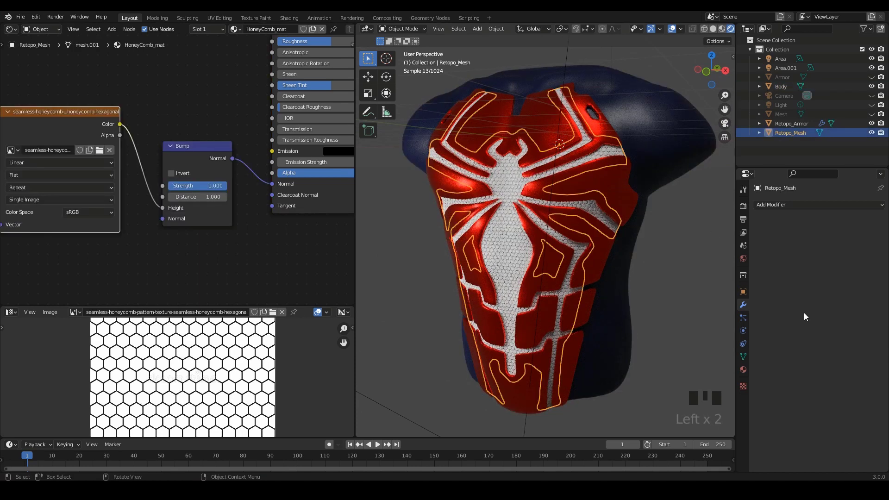
{"action": "left_click", "coordinate": [743, 368]}
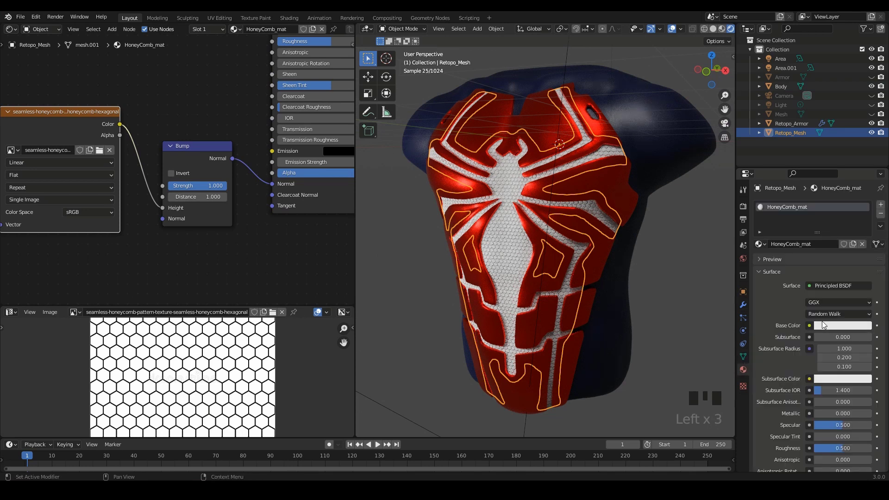
{"action": "scroll", "coordinate": [822, 324], "scroll_direction": "down", "scroll_amount": 2}
{"action": "left_click", "coordinate": [843, 289]}
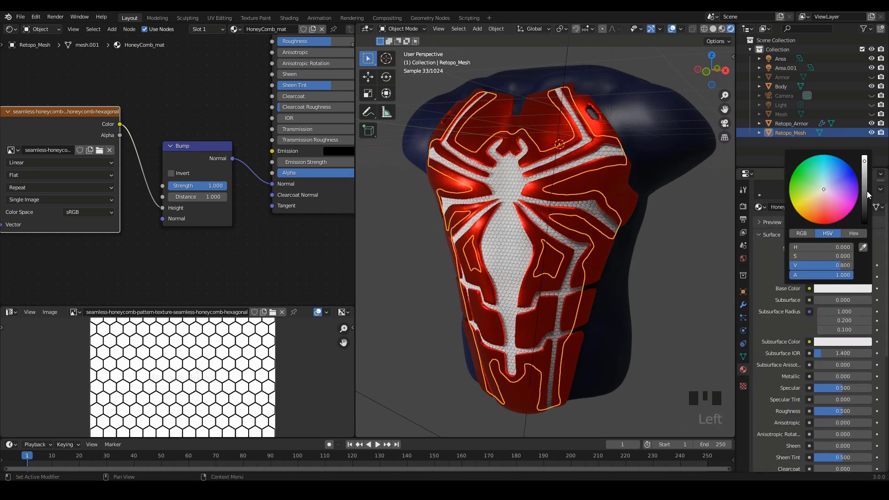
{"action": "left_click_drag", "start_coordinate": [866, 194], "coordinate": [865, 212]}
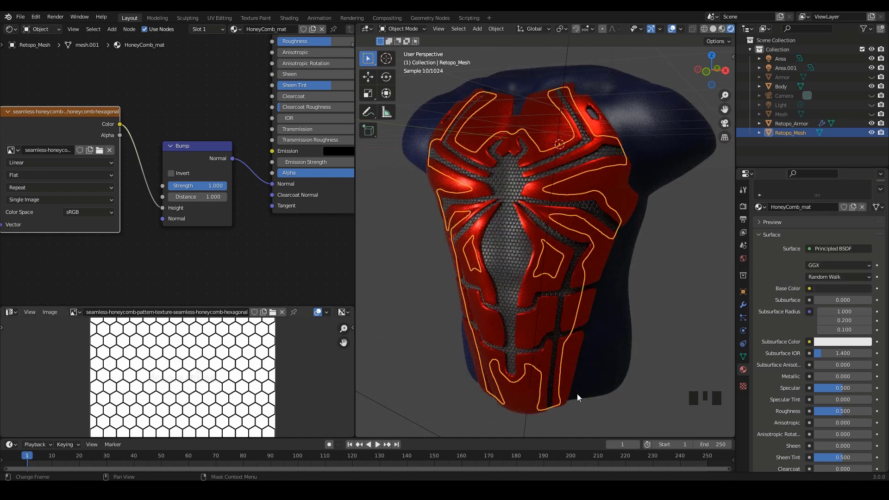
Step: Try adjusting the Roughness of the honeycomb material
{"action": "scroll", "coordinate": [834, 376], "scroll_direction": "down", "scroll_amount": 2}
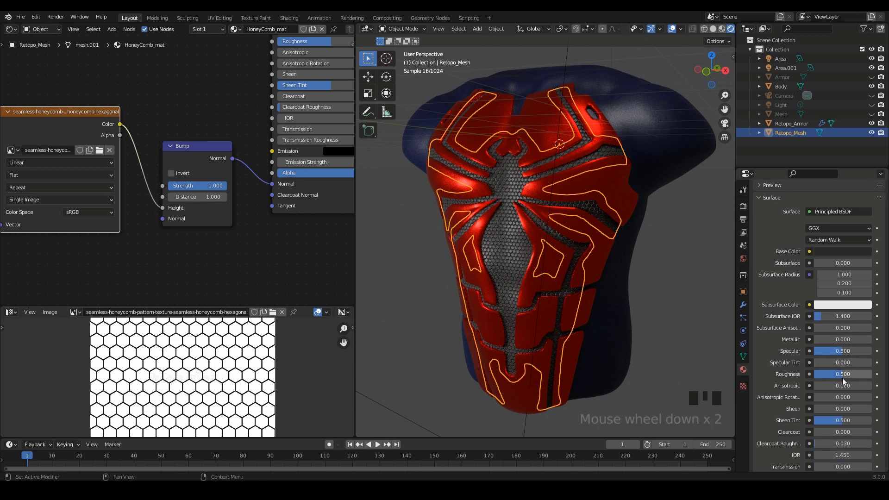
{"action": "scroll", "coordinate": [855, 381], "scroll_direction": "down", "scroll_amount": 1}
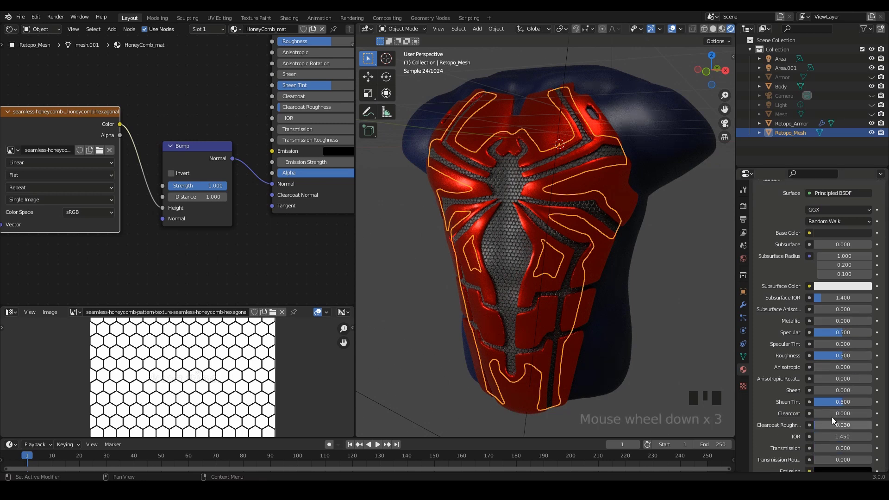
{"action": "mouse_move", "coordinate": [843, 356]}
{"action": "left_mouse_down"}
{"action": "mouse_move", "coordinate": [863, 358]}
{"action": "mouse_move", "coordinate": [836, 357]}
{"action": "left_mouse_up"}
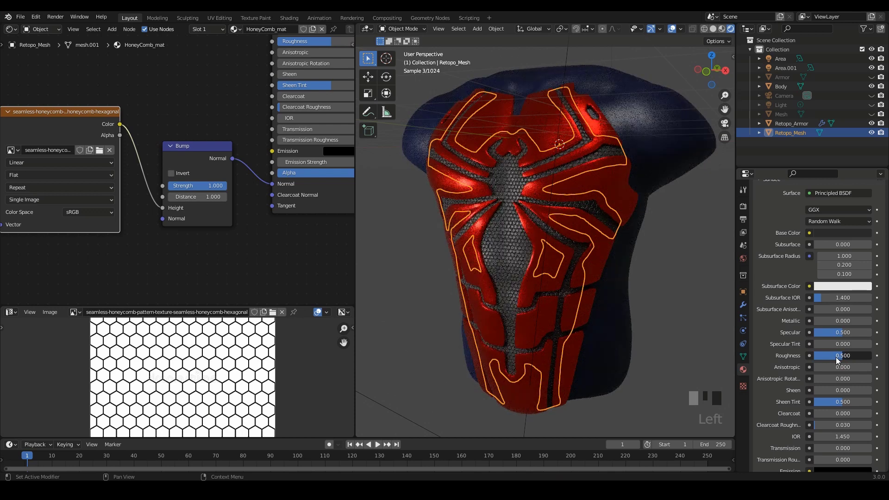
Step: Deselect the mesh, widen the 3D viewport over the node and image editors, and frame the whole torso
{"action": "left_click", "coordinate": [695, 308]}
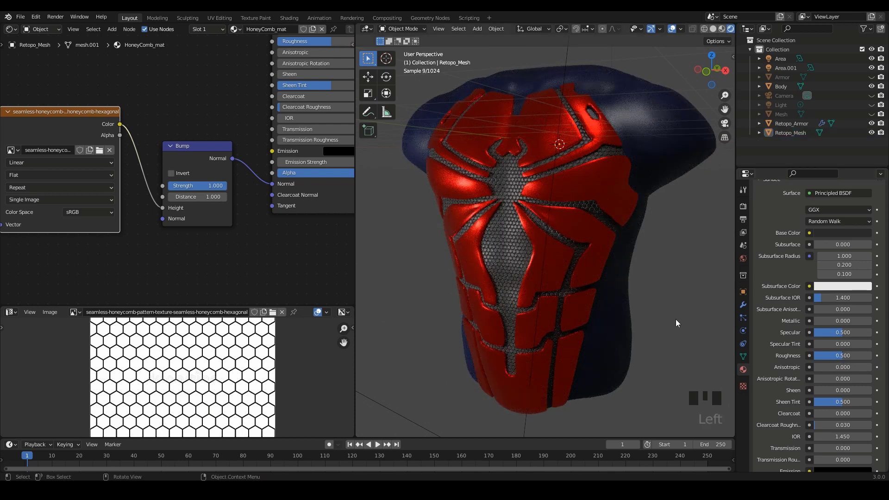
{"action": "middle_click_drag", "start_coordinate": [480, 282], "coordinate": [478, 293], "text": "shift"}
{"action": "left_click_drag", "start_coordinate": [355, 370], "coordinate": [162, 366]}
{"action": "scroll", "coordinate": [556, 291], "scroll_direction": "down", "scroll_amount": 3}
{"action": "scroll", "coordinate": [607, 291], "scroll_direction": "up", "scroll_amount": 1}
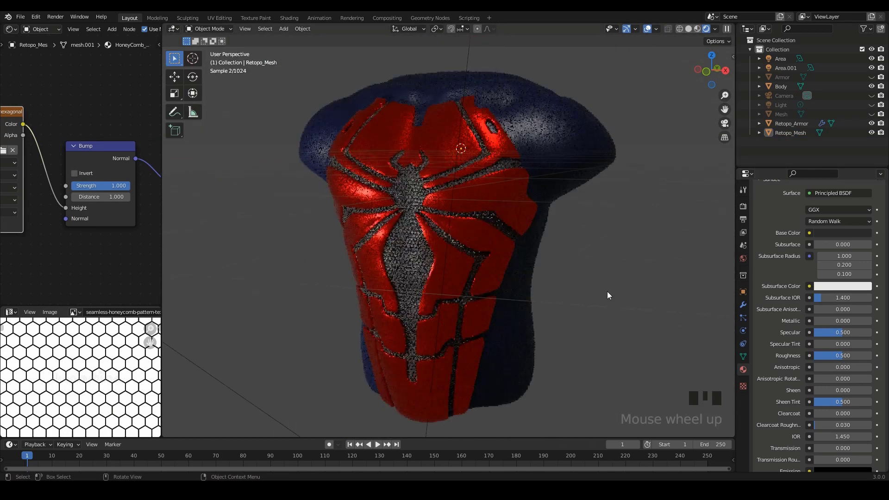
{"action": "middle_click_drag", "start_coordinate": [607, 291], "coordinate": [615, 283]}
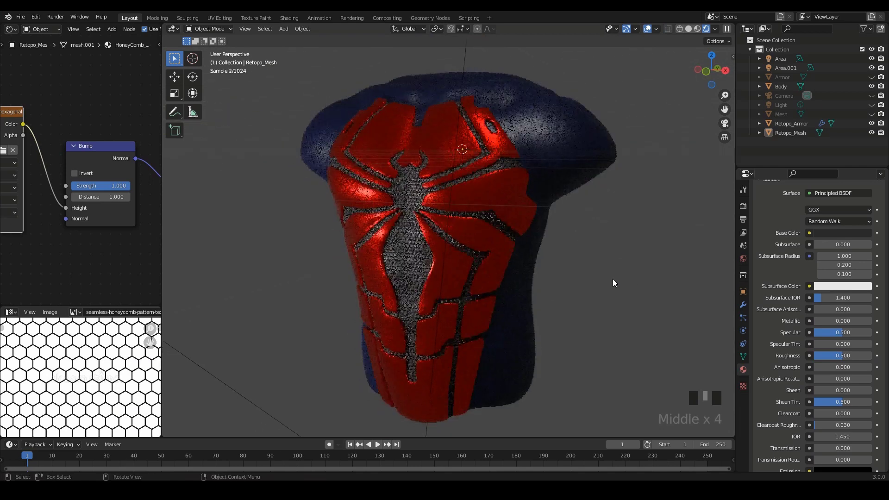
Step: Darken HoneyComb_mat's Base Color to black and check the rendered torso
{"action": "scroll", "coordinate": [840, 324], "scroll_direction": "up", "scroll_amount": 5}
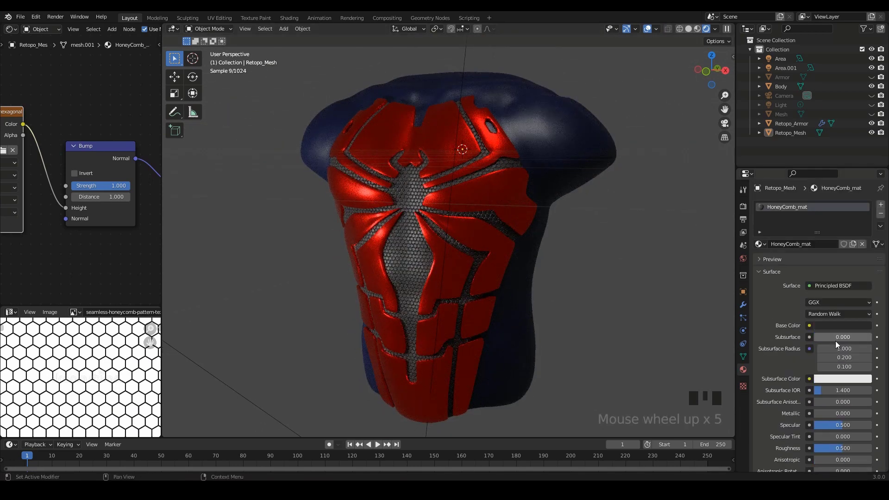
{"action": "left_click", "coordinate": [847, 325]}
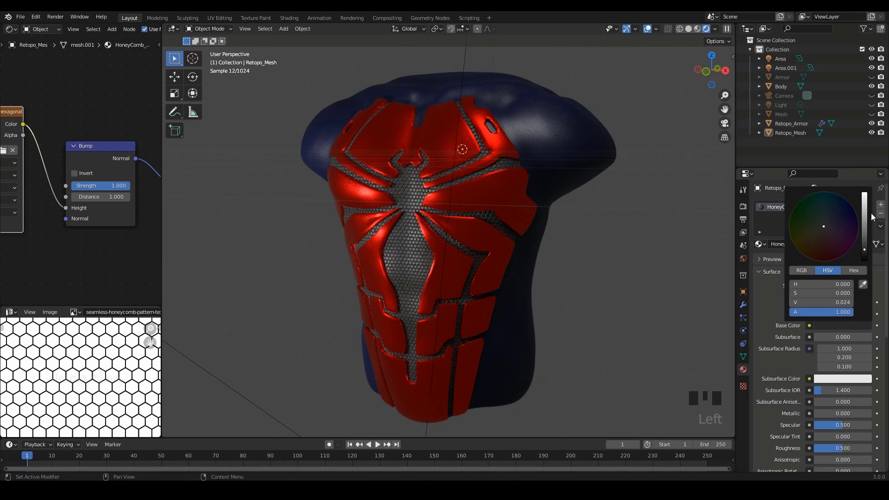
{"action": "left_click_drag", "start_coordinate": [866, 251], "coordinate": [867, 261]}
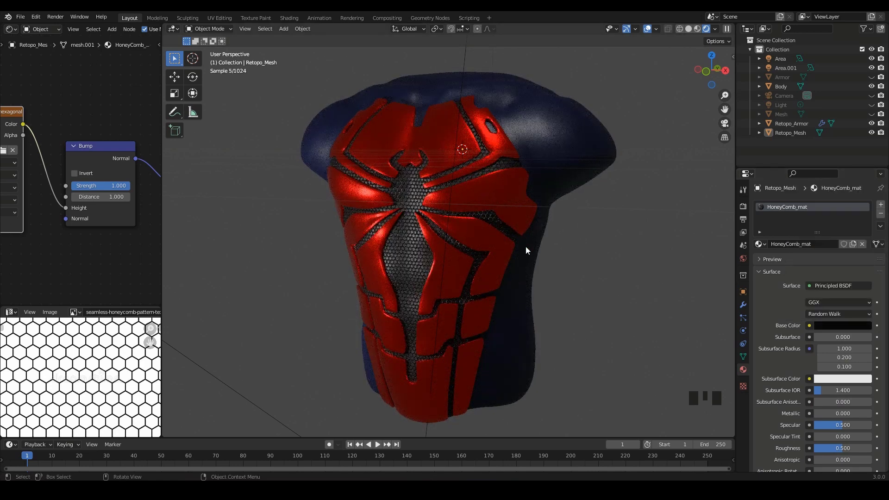
{"action": "left_click", "coordinate": [630, 262]}
{"action": "middle_click_drag", "start_coordinate": [624, 274], "coordinate": [625, 273]}
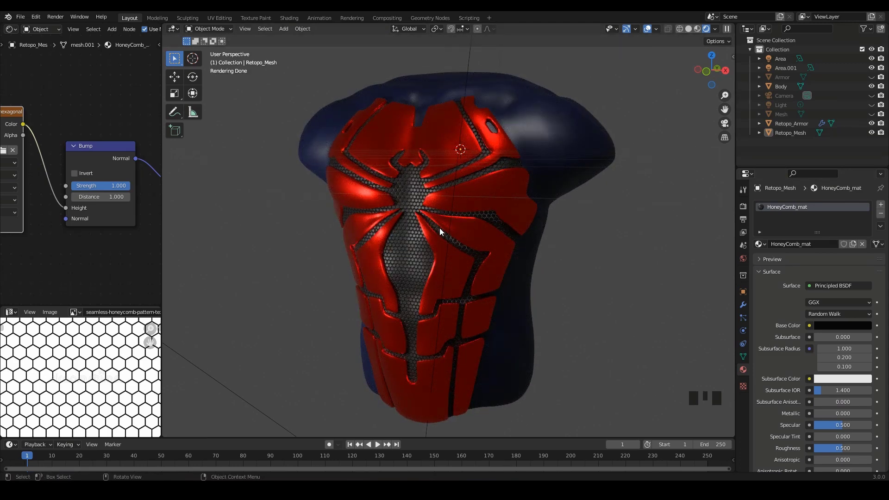
Step: Select Retopo_Armor and desaturate Red_Armor's Base Color to a slightly orange red, with HSV hue about 0.005 and saturation about 0.95
{"action": "left_click", "coordinate": [486, 193]}
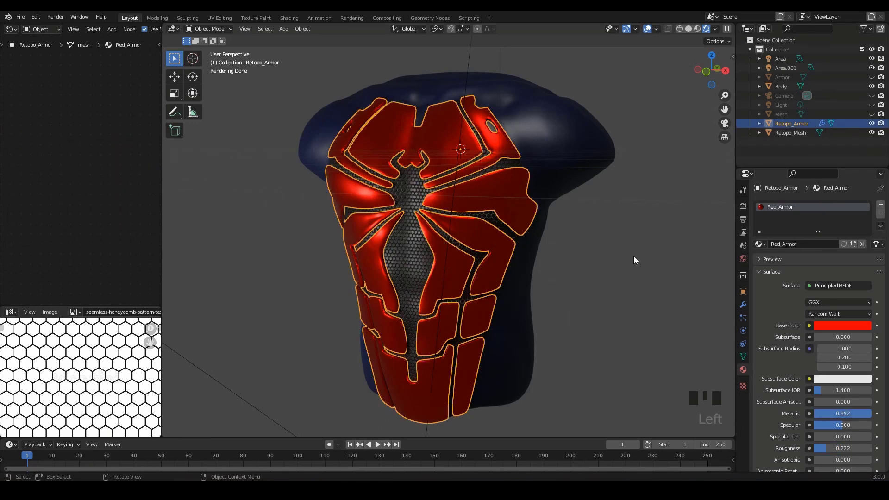
{"action": "left_click", "coordinate": [842, 328]}
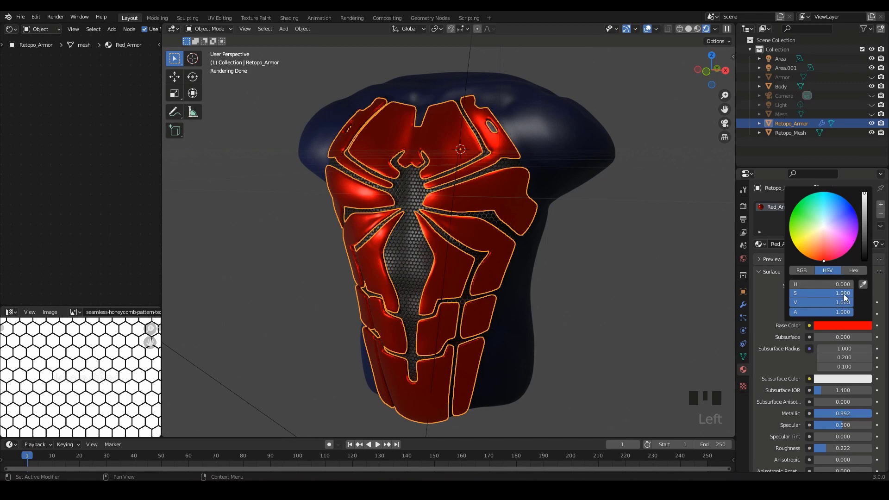
{"action": "left_click_drag", "start_coordinate": [844, 297], "coordinate": [832, 295]}
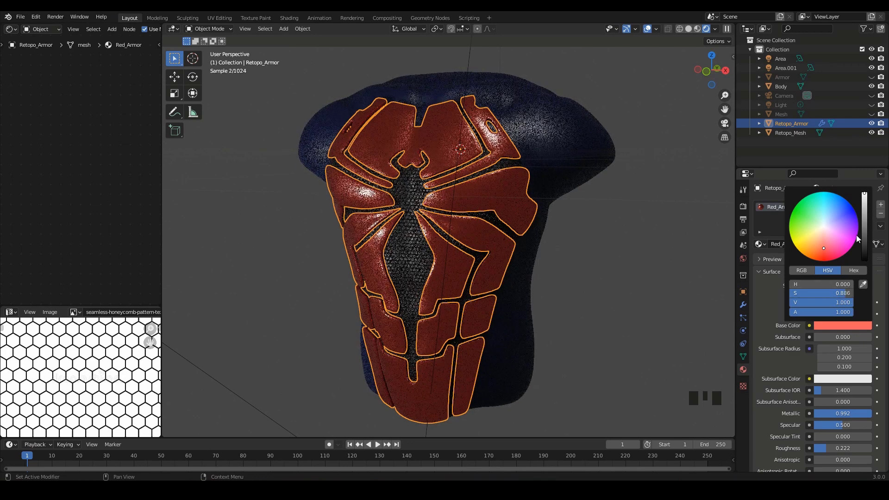
{"action": "mouse_move", "coordinate": [865, 204]}
{"action": "left_mouse_down"}
{"action": "mouse_move", "coordinate": [866, 215]}
{"action": "mouse_move", "coordinate": [865, 194]}
{"action": "left_mouse_up"}
{"action": "left_click", "coordinate": [823, 247]}
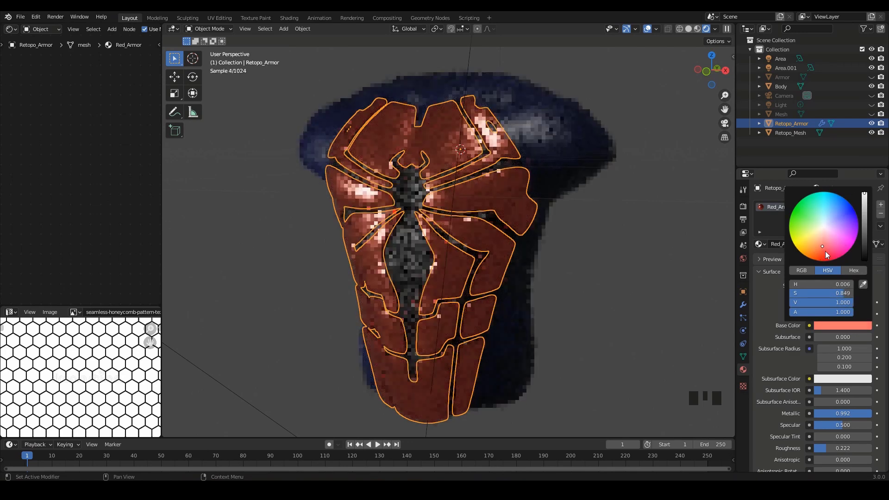
{"action": "left_click_drag", "start_coordinate": [825, 250], "coordinate": [822, 252]}
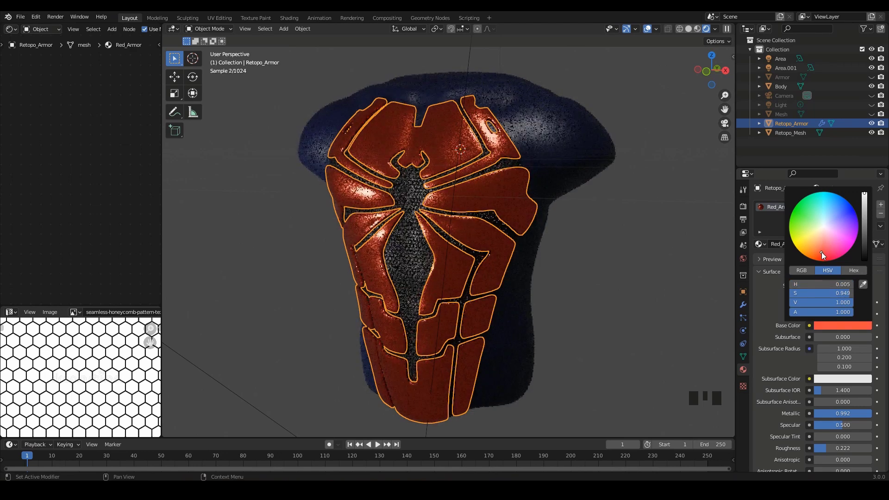
{"action": "left_click", "coordinate": [613, 284]}
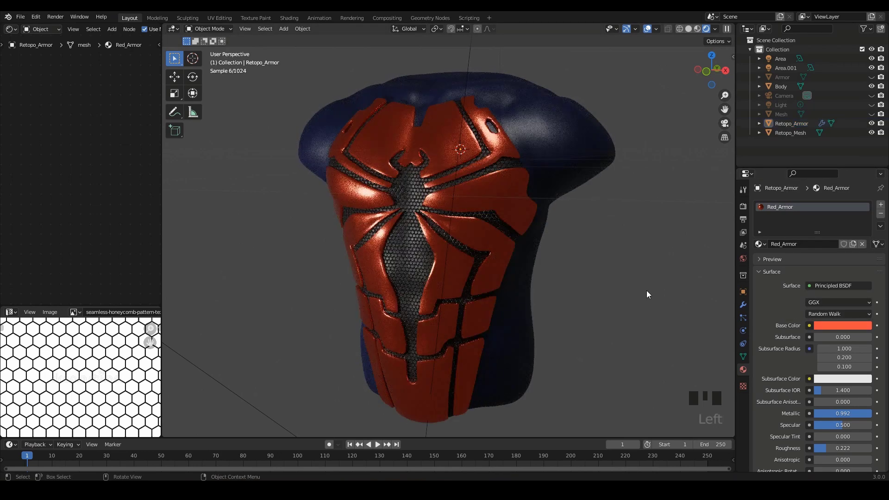
Step: Select Body and lower the HSV saturation of Blue_mat's Base Color to about 0.66, and check the rendered torso from different angles
{"action": "left_click", "coordinate": [574, 146]}
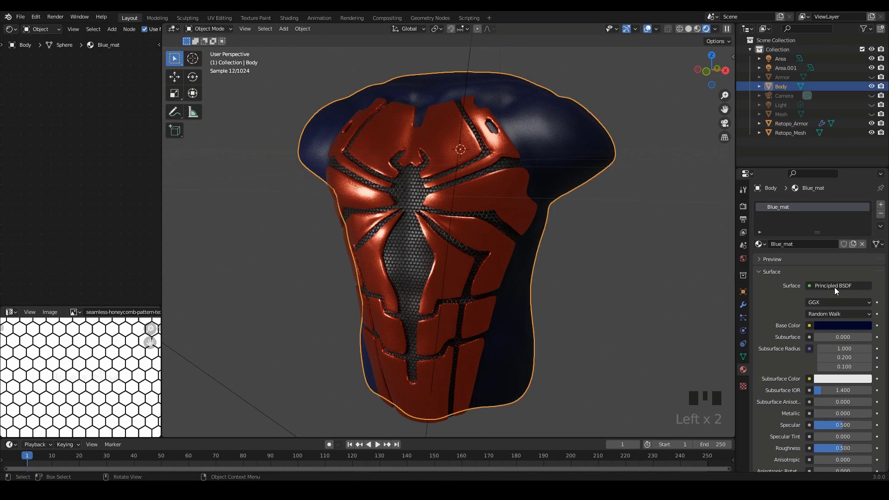
{"action": "left_click", "coordinate": [847, 325]}
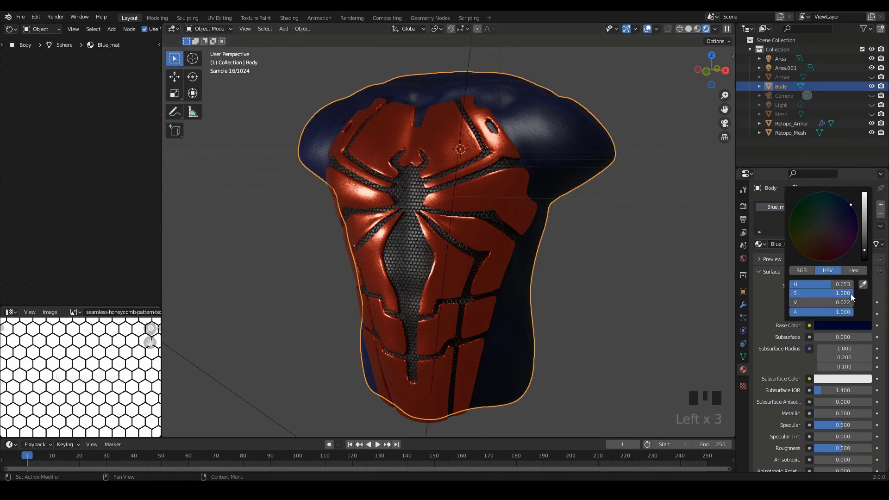
{"action": "left_click_drag", "start_coordinate": [851, 294], "coordinate": [816, 301]}
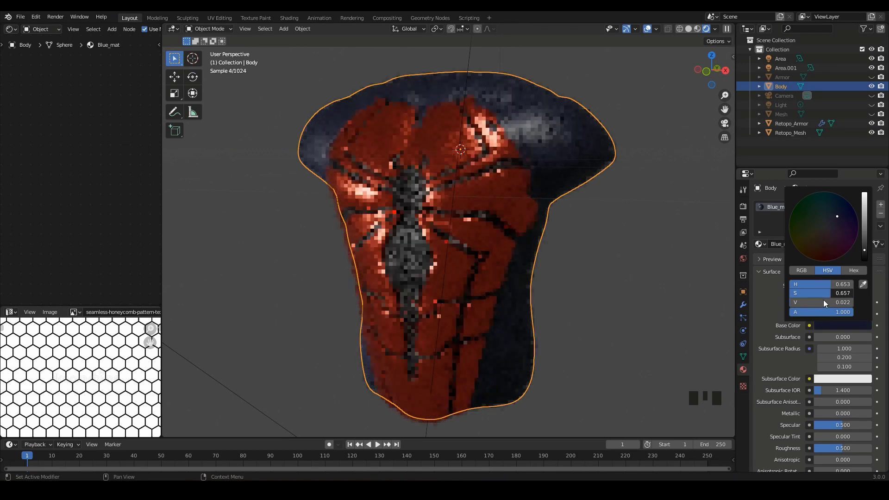
{"action": "left_click", "coordinate": [654, 239]}
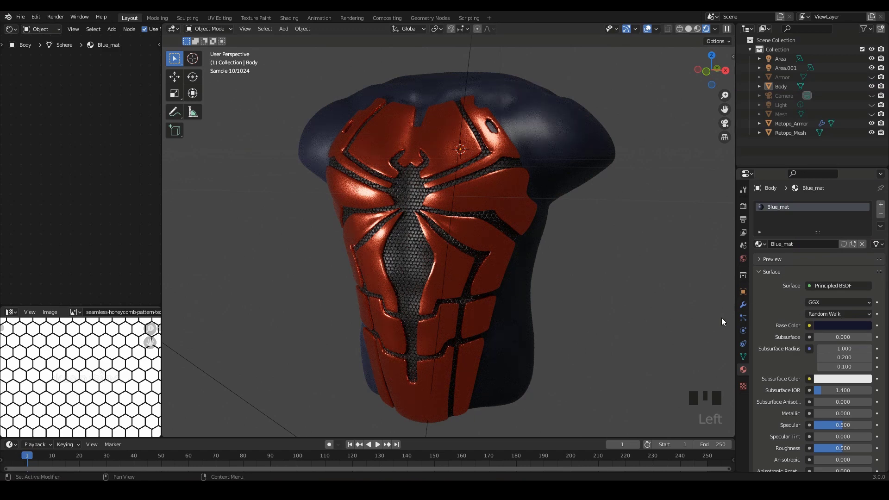
{"action": "mouse_move", "coordinate": [661, 300]}
{"action": "middle_mouse_down"}
{"action": "mouse_move", "coordinate": [671, 293]}
{"action": "mouse_move", "coordinate": [654, 302]}
{"action": "mouse_move", "coordinate": [671, 308]}
{"action": "mouse_move", "coordinate": [650, 313]}
{"action": "mouse_move", "coordinate": [657, 316]}
{"action": "middle_mouse_up"}
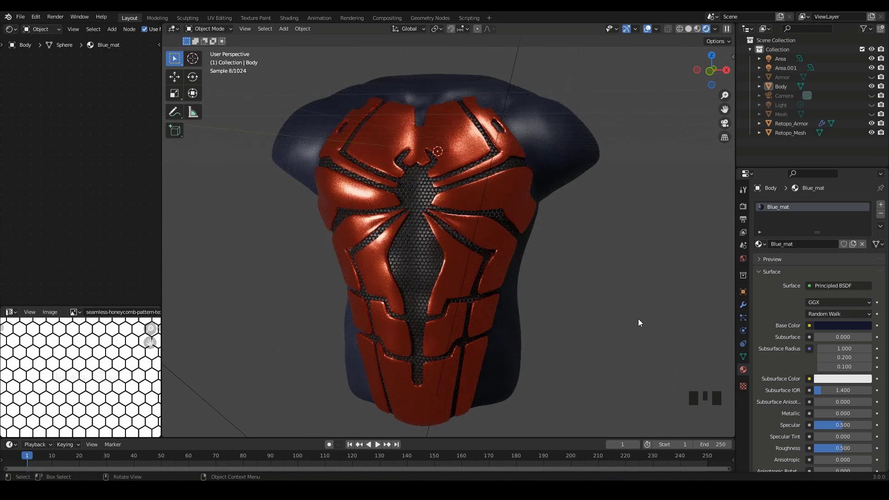
{"action": "middle_click_drag", "start_coordinate": [640, 300], "coordinate": [649, 327]}
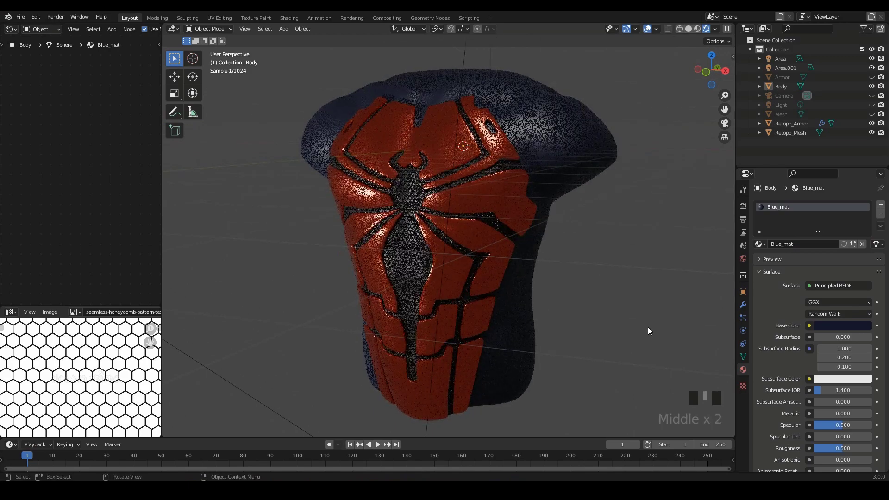